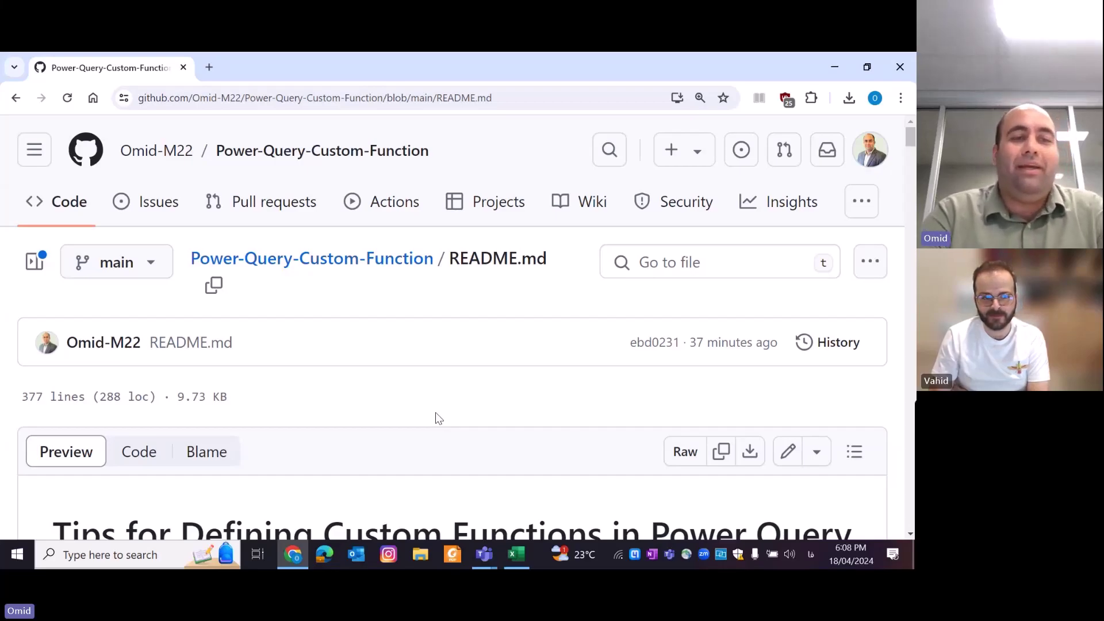
Step: Scroll the README past the title and Agenda list to the 'Why we need Customo Functions' heading
{"action": "scroll", "coordinate": [436, 413], "scroll_direction": "down", "scroll_amount": 2}
{"action": "scroll", "coordinate": [436, 413], "scroll_direction": "down", "scroll_amount": 1}
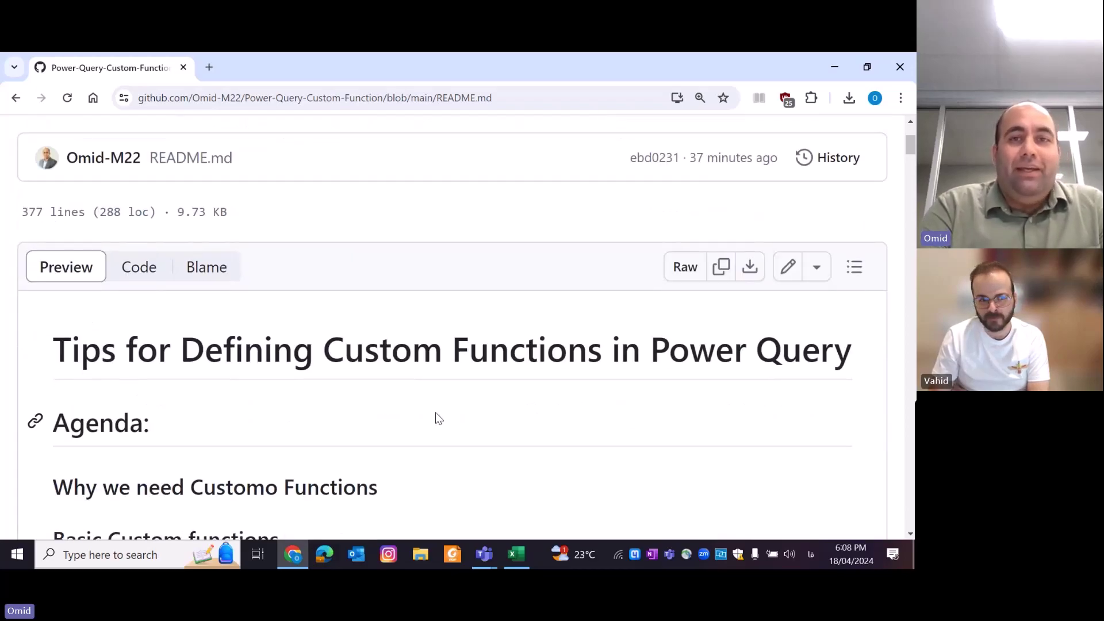
{"action": "scroll", "coordinate": [436, 413], "scroll_direction": "down", "scroll_amount": 3}
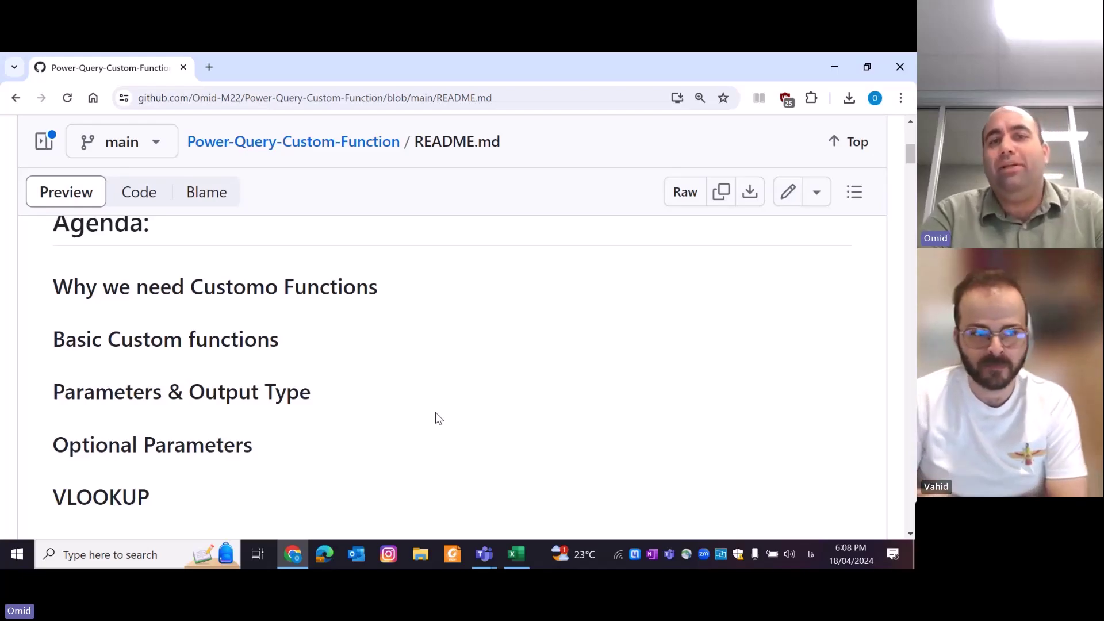
{"action": "scroll", "coordinate": [436, 413], "scroll_direction": "down", "scroll_amount": 2}
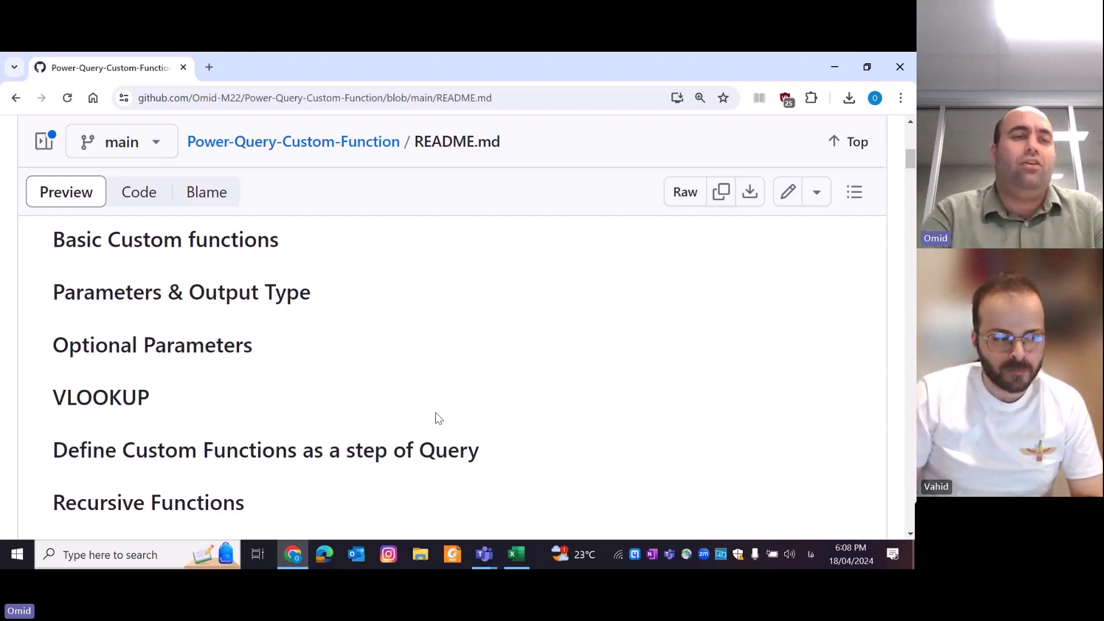
{"action": "scroll", "coordinate": [436, 412], "scroll_direction": "down", "scroll_amount": 2}
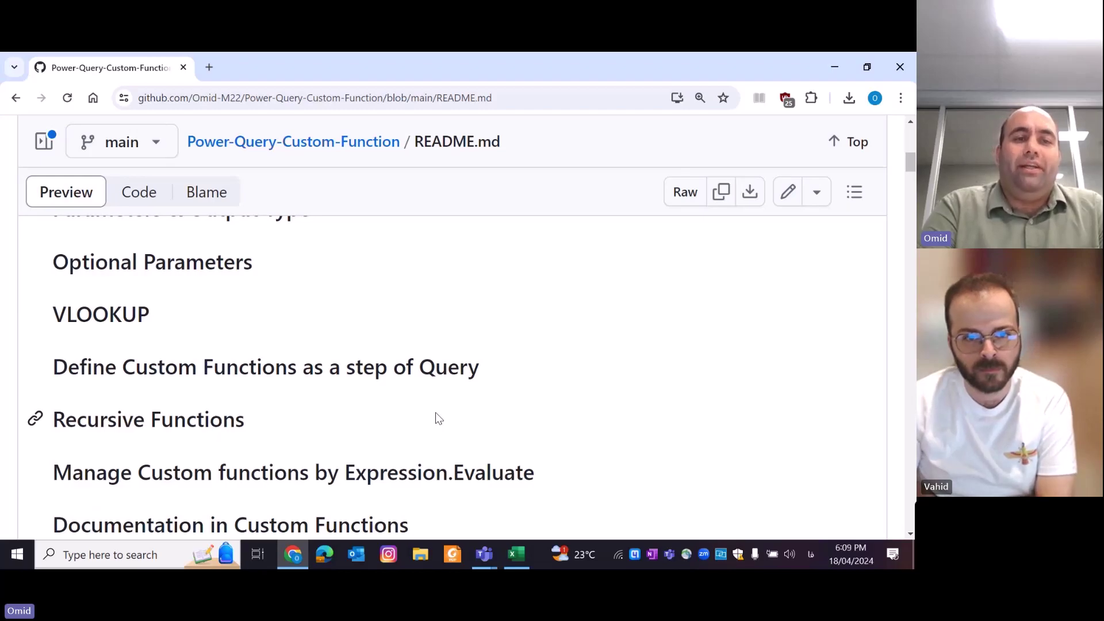
{"action": "scroll", "coordinate": [436, 413], "scroll_direction": "down", "scroll_amount": 2}
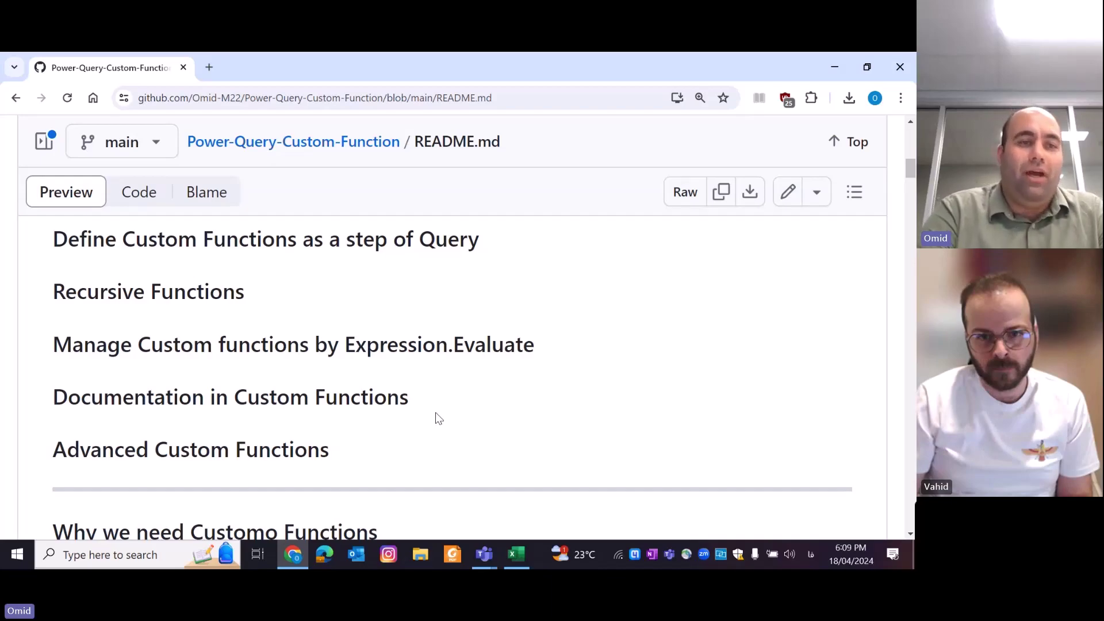
Step: Scroll to the custom-functions explanation and the Crolation, Vlookup and Convert Number To Text example links
{"action": "scroll", "coordinate": [436, 413], "scroll_direction": "down", "scroll_amount": 2}
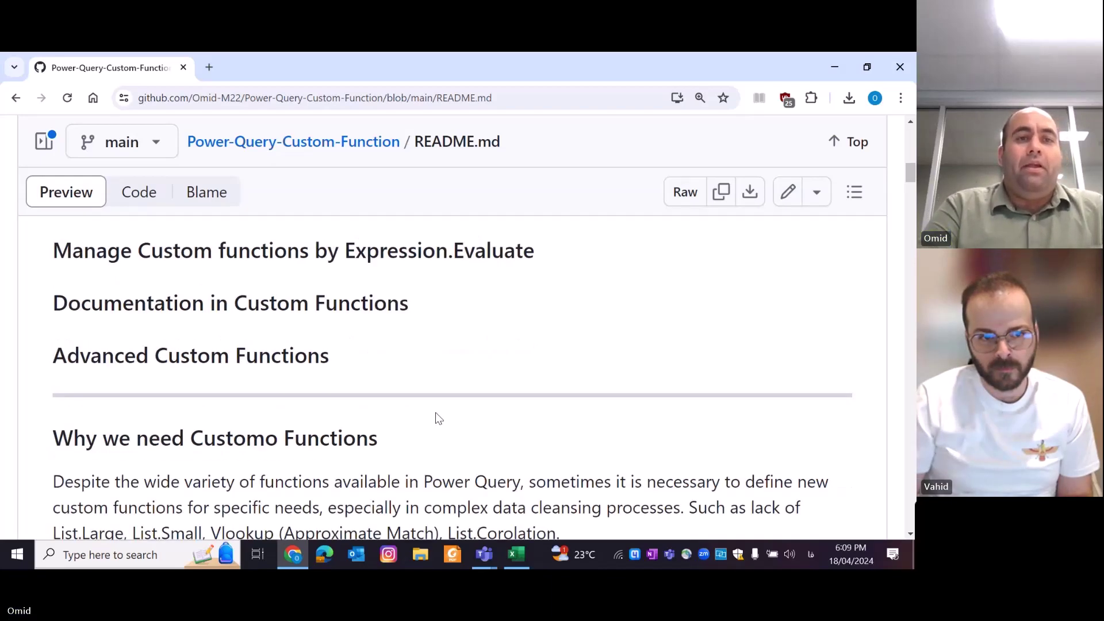
{"action": "scroll", "coordinate": [436, 412], "scroll_direction": "down", "scroll_amount": 2}
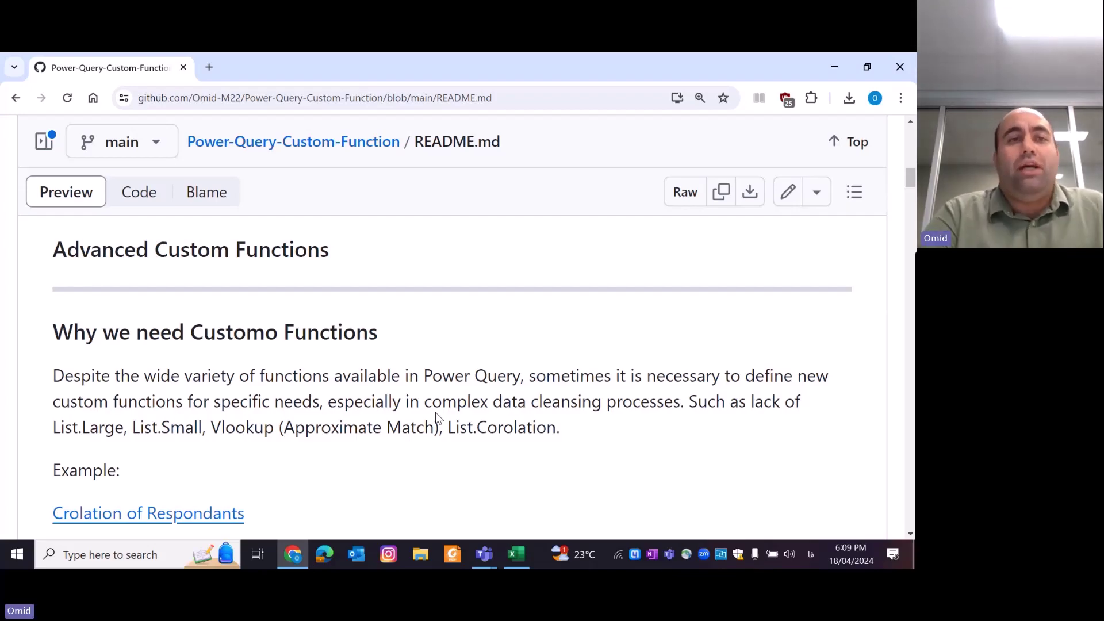
{"action": "scroll", "coordinate": [489, 470], "scroll_direction": "down", "scroll_amount": 1}
{"action": "scroll", "coordinate": [489, 471], "scroll_direction": "down", "scroll_amount": 1}
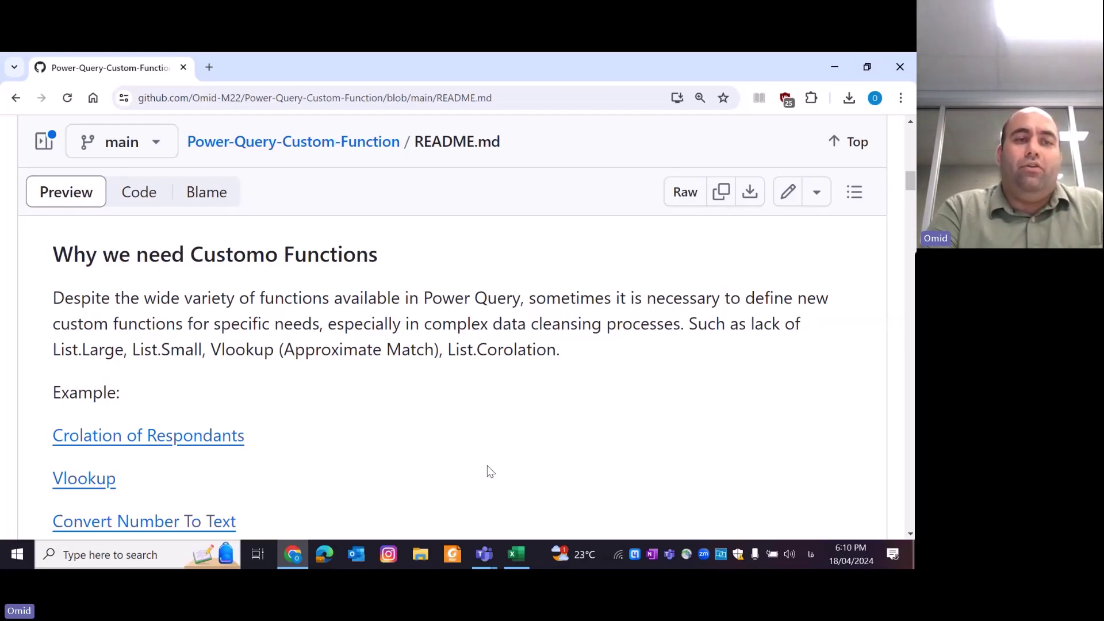
Step: View the Crolation of Respondants example post and its enlarged challenge image, then go back
{"action": "left_click", "coordinate": [198, 442]}
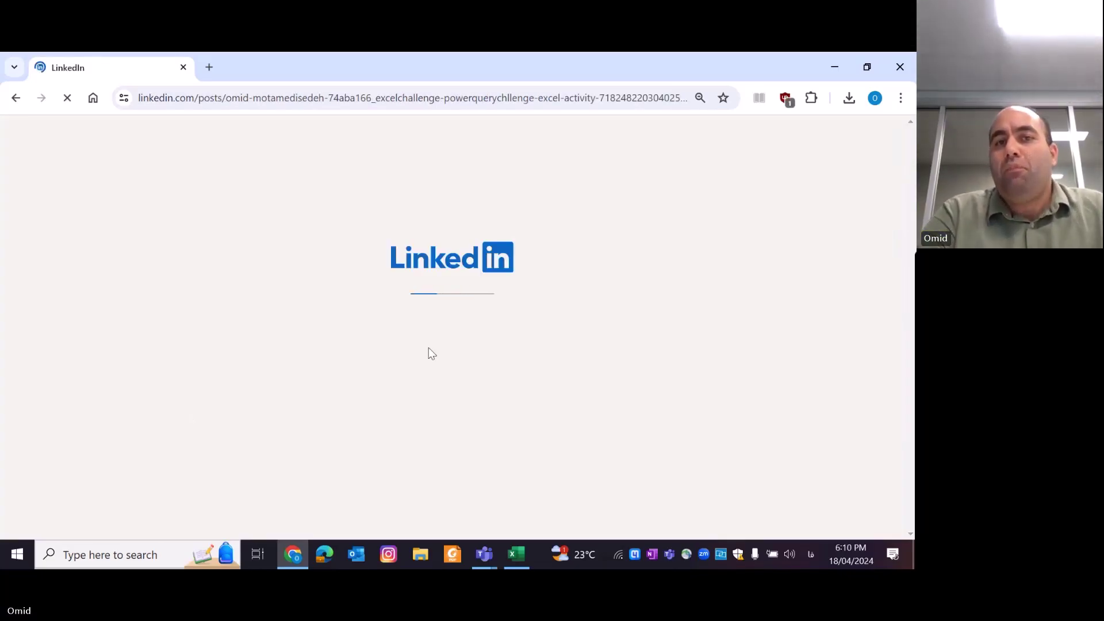
{"action": "scroll", "coordinate": [430, 353], "scroll_direction": "down", "scroll_amount": 5}
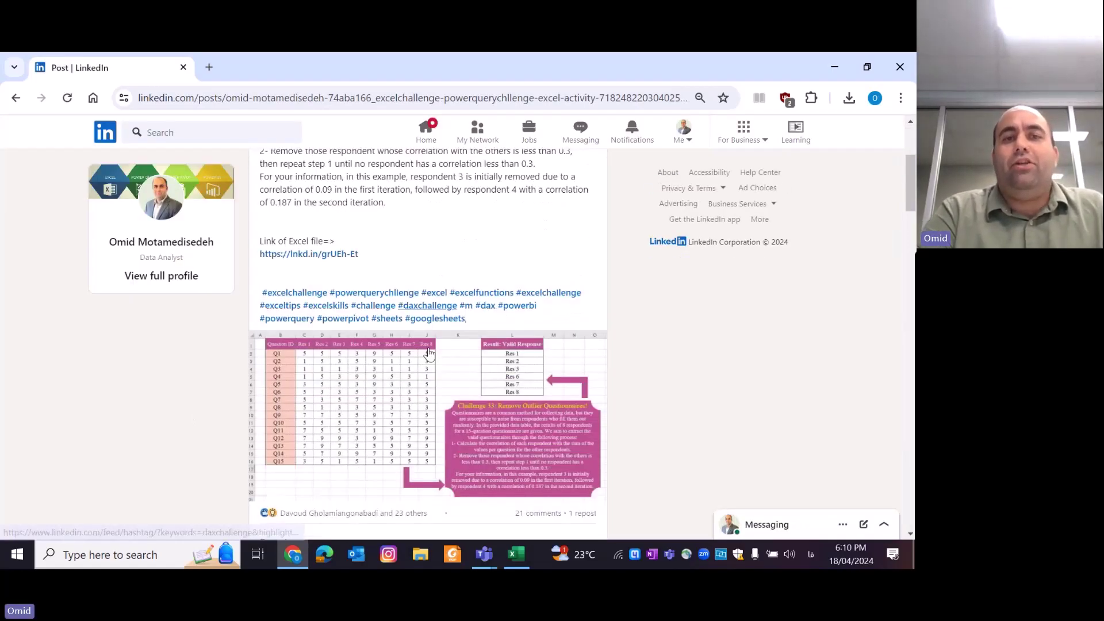
{"action": "scroll", "coordinate": [429, 353], "scroll_direction": "down", "scroll_amount": 1}
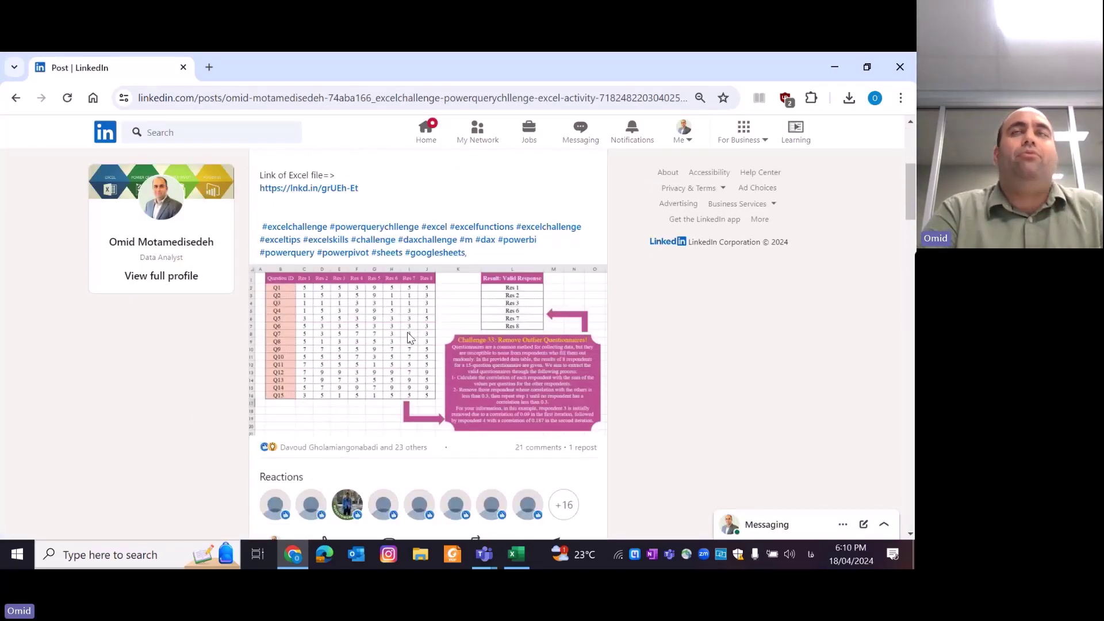
{"action": "left_click", "coordinate": [408, 339]}
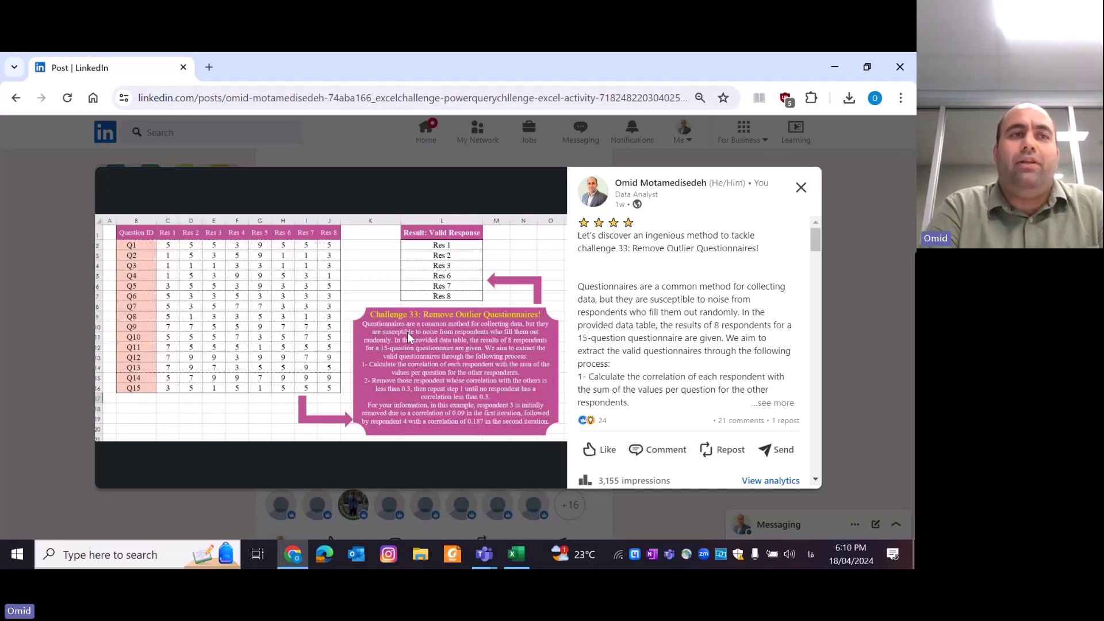
{"action": "left_click", "coordinate": [15, 98]}
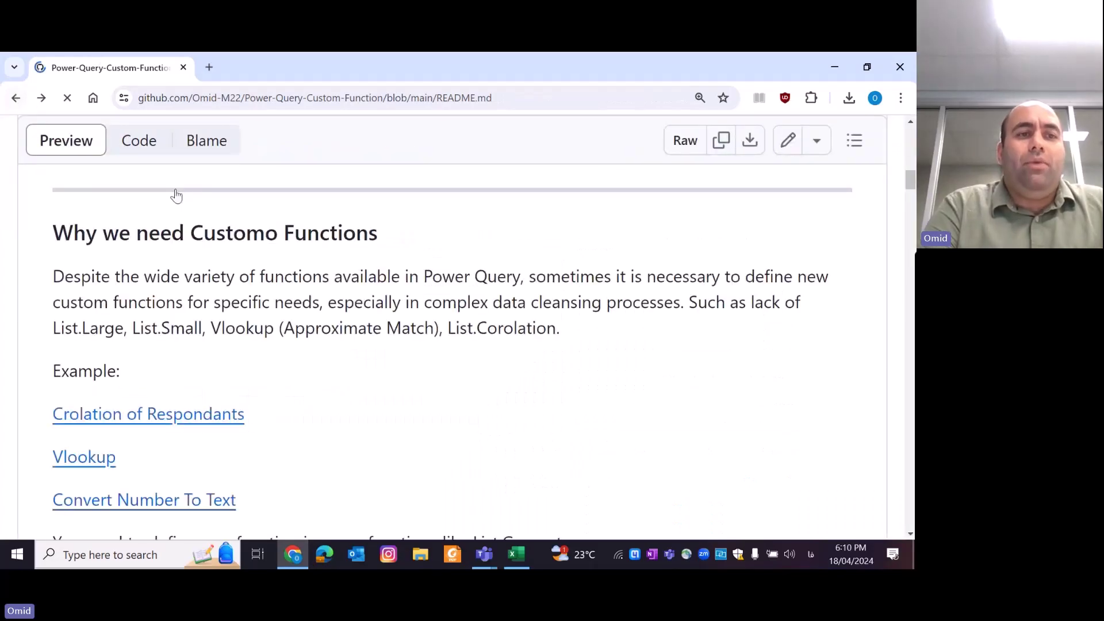
Step: Open the Vlookup example in a new tab and expand its full Power Query solution comment
{"action": "scroll", "coordinate": [196, 348], "scroll_direction": "down", "scroll_amount": 3}
{"action": "scroll", "coordinate": [196, 347], "scroll_direction": "down", "scroll_amount": 3}
{"action": "scroll", "coordinate": [195, 347], "scroll_direction": "down", "scroll_amount": 3}
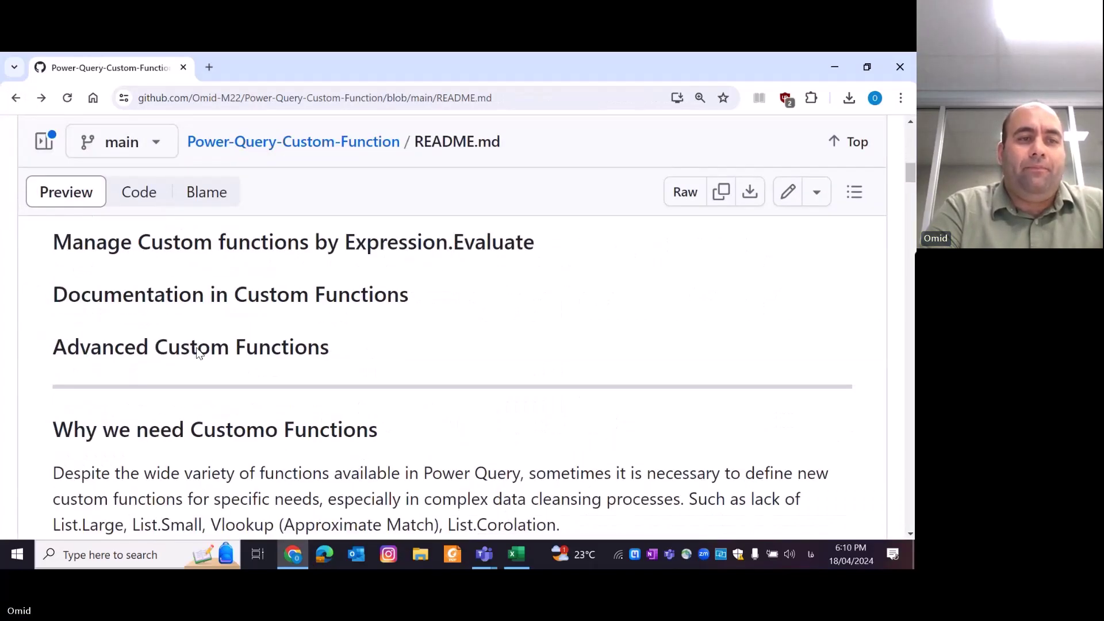
{"action": "scroll", "coordinate": [195, 351], "scroll_direction": "down", "scroll_amount": 4}
{"action": "middle_click", "coordinate": [100, 400]}
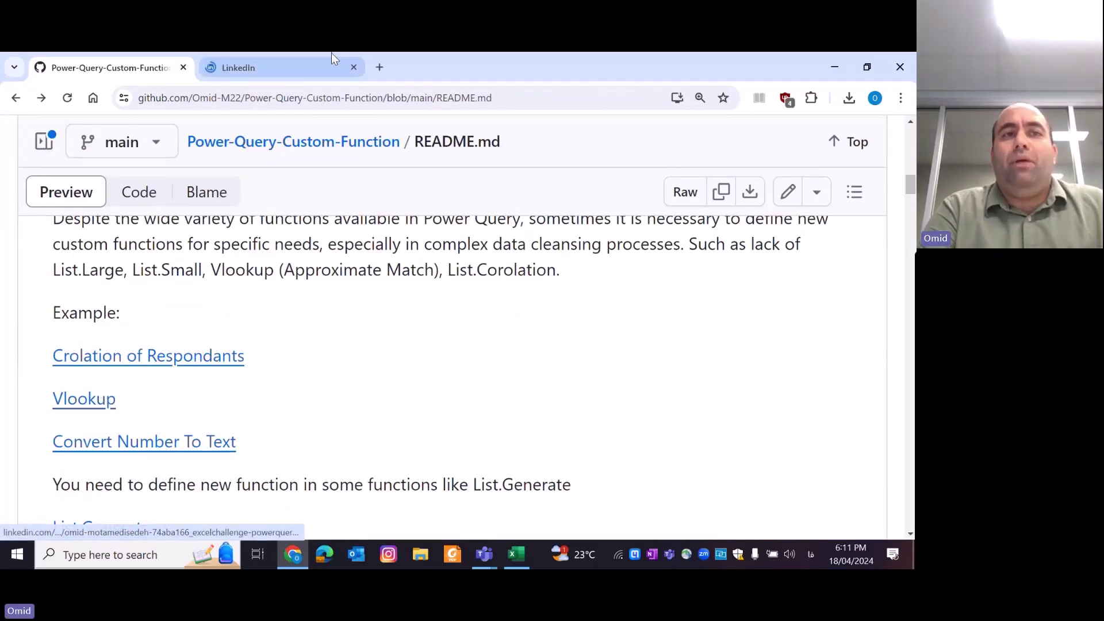
{"action": "left_click", "coordinate": [331, 62]}
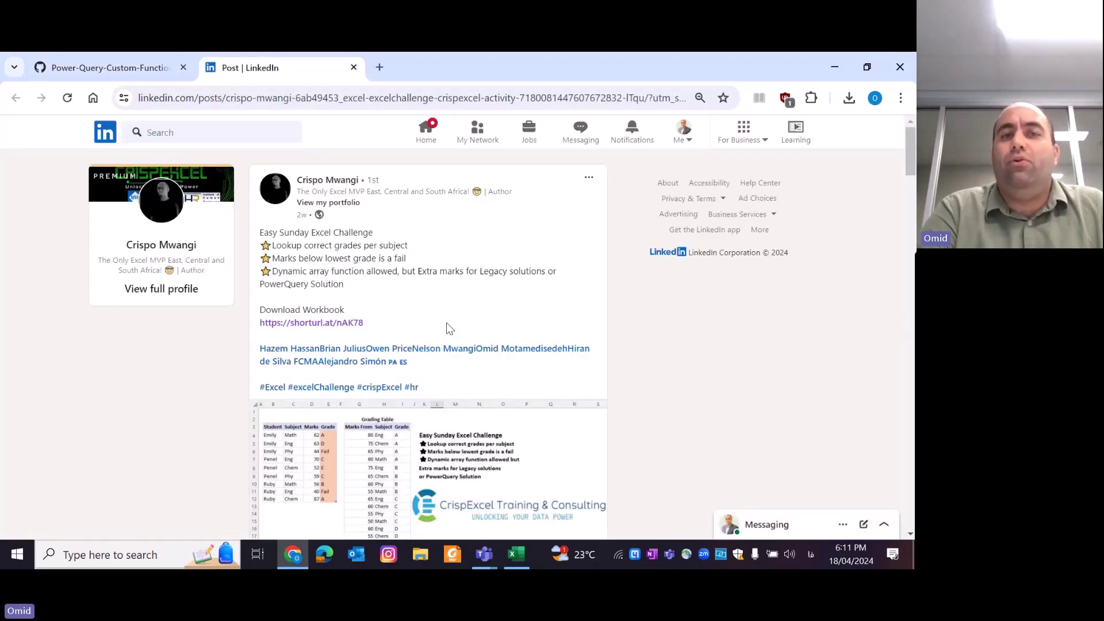
{"action": "scroll", "coordinate": [450, 328], "scroll_direction": "down", "scroll_amount": 3}
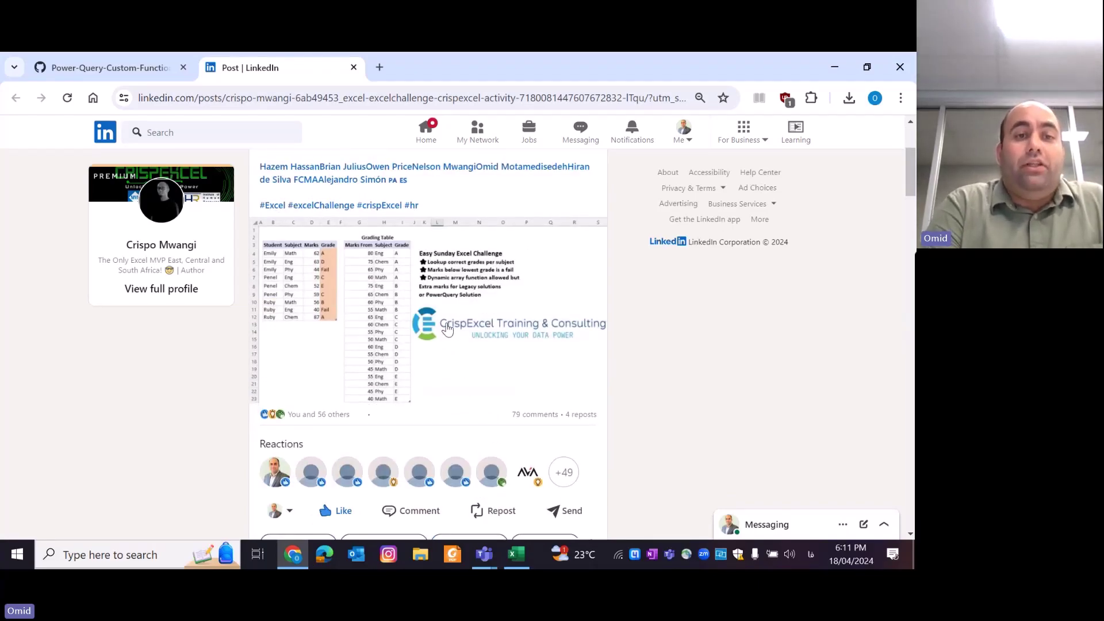
{"action": "scroll", "coordinate": [448, 328], "scroll_direction": "down", "scroll_amount": 6}
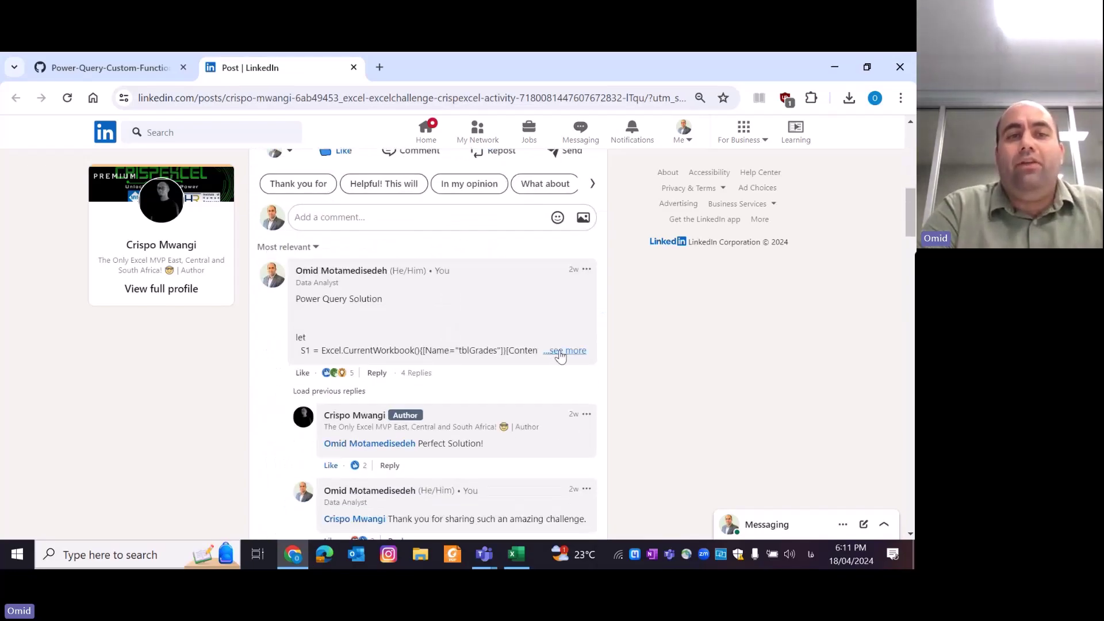
{"action": "left_click", "coordinate": [560, 352]}
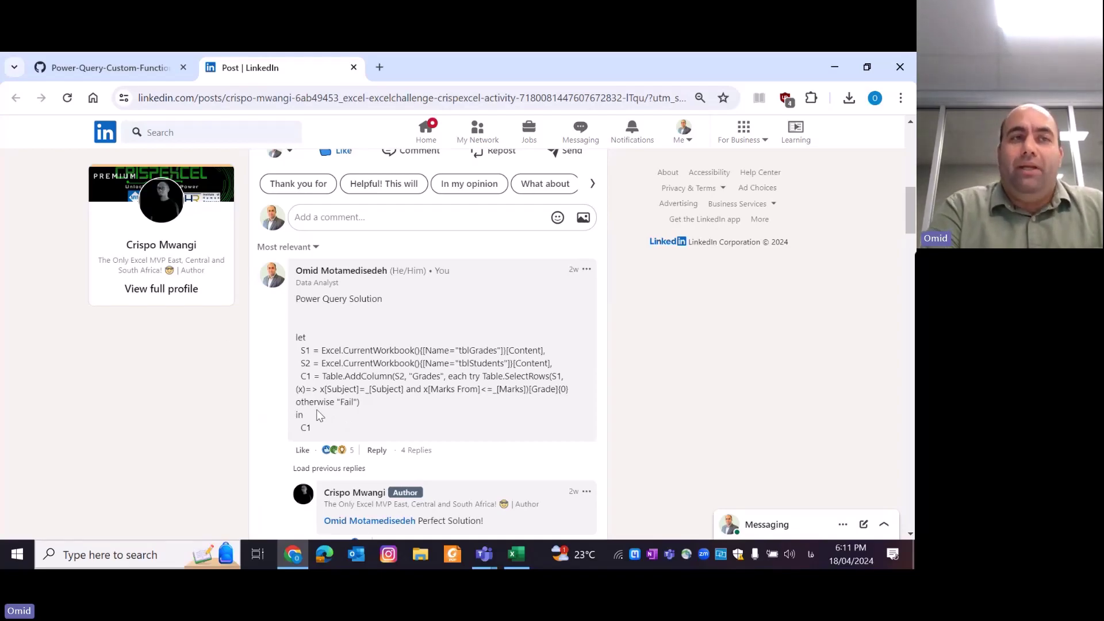
{"action": "left_click", "coordinate": [100, 64]}
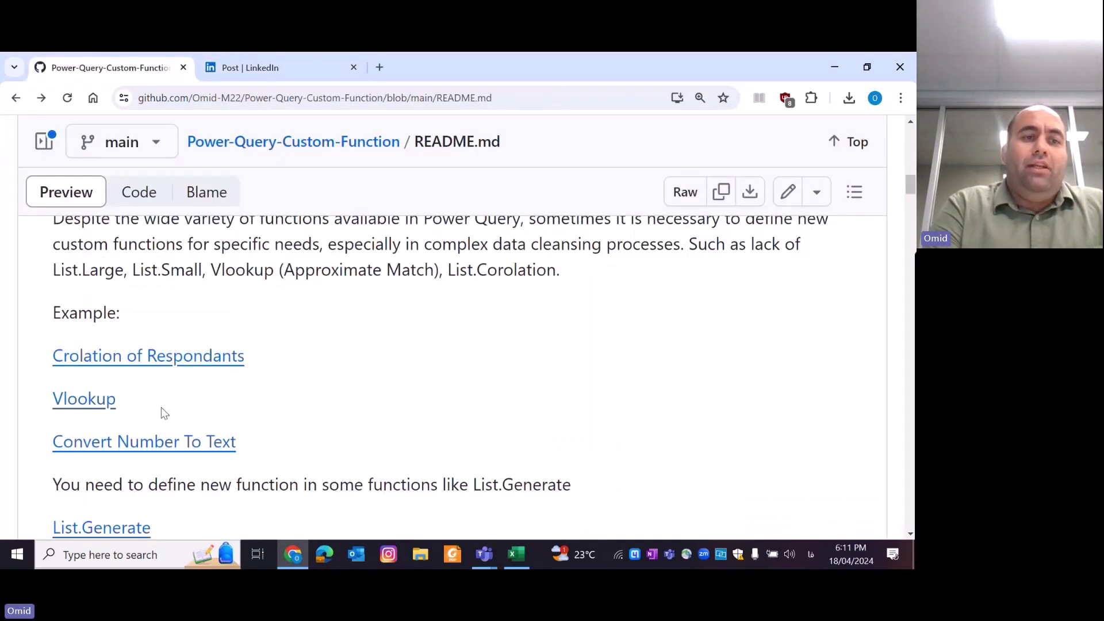
Step: Open the Challenge 22 'Convert Number To Text' post in a new tab and enlarge its spreadsheet image
{"action": "middle_click", "coordinate": [159, 449]}
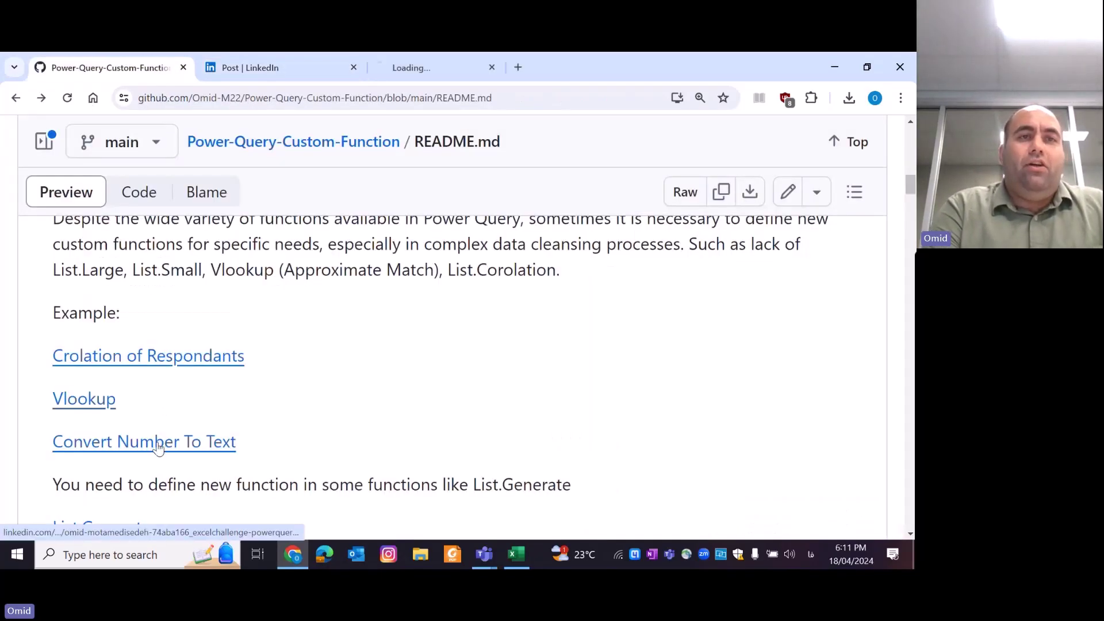
{"action": "left_click", "coordinate": [460, 57]}
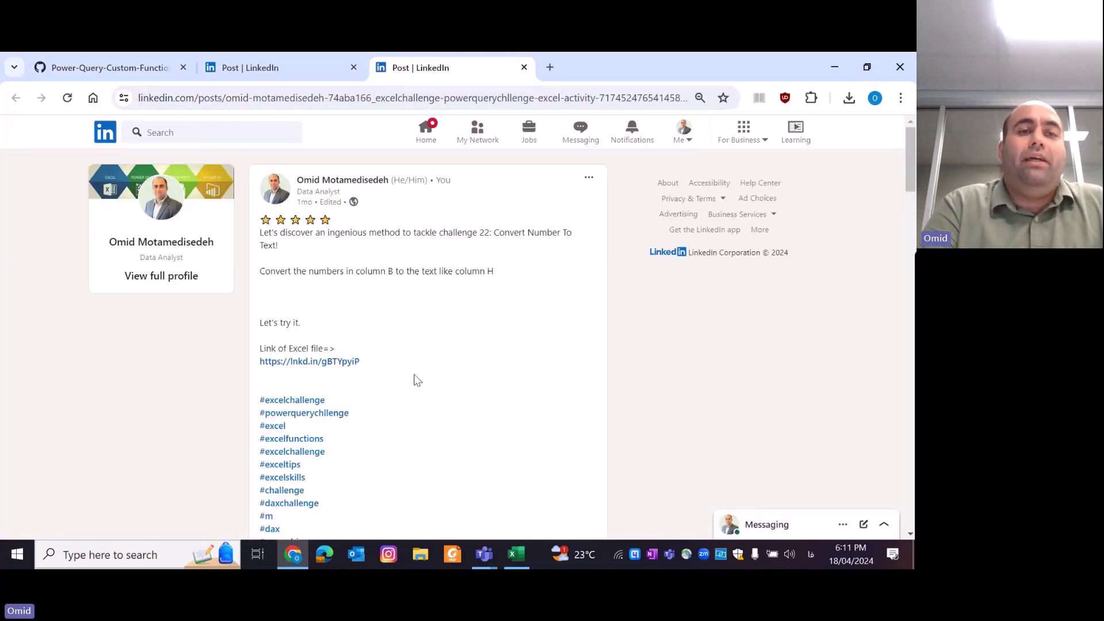
{"action": "scroll", "coordinate": [418, 381], "scroll_direction": "down", "scroll_amount": 2}
{"action": "scroll", "coordinate": [416, 380], "scroll_direction": "down", "scroll_amount": 3}
{"action": "scroll", "coordinate": [415, 381], "scroll_direction": "down", "scroll_amount": 1}
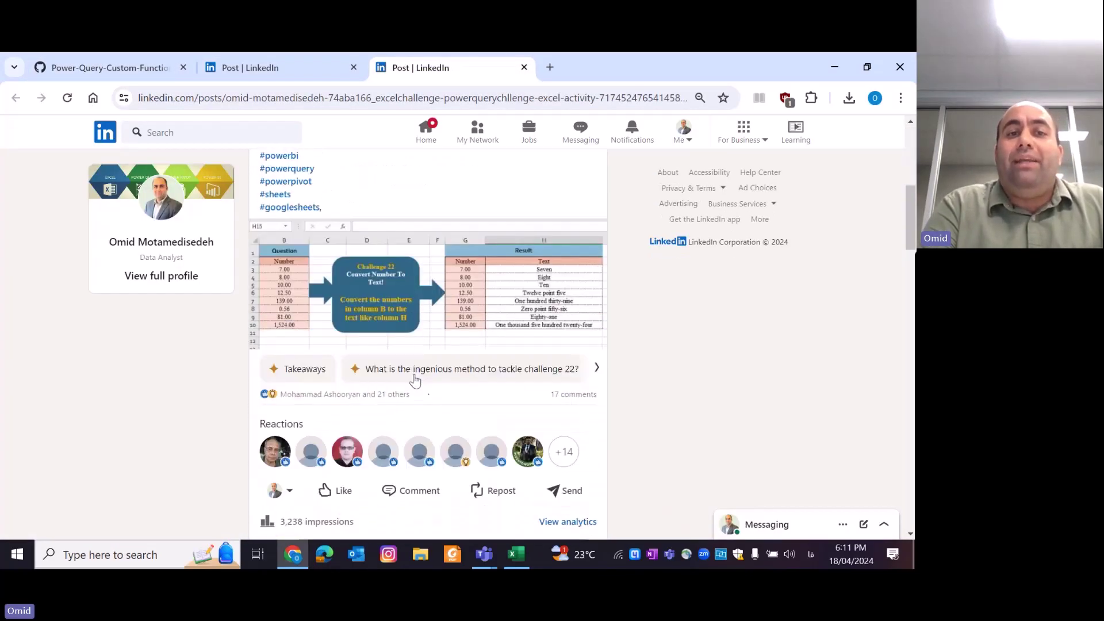
{"action": "left_click", "coordinate": [396, 308]}
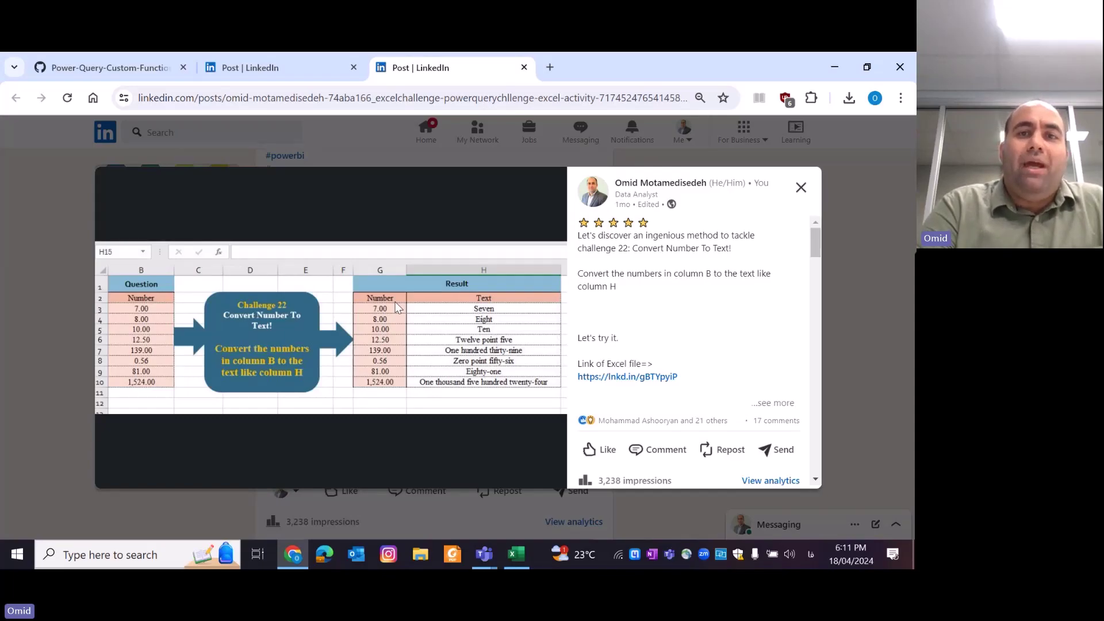
{"action": "left_click", "coordinate": [155, 58]}
{"action": "scroll", "coordinate": [311, 389], "scroll_direction": "down", "scroll_amount": 2}
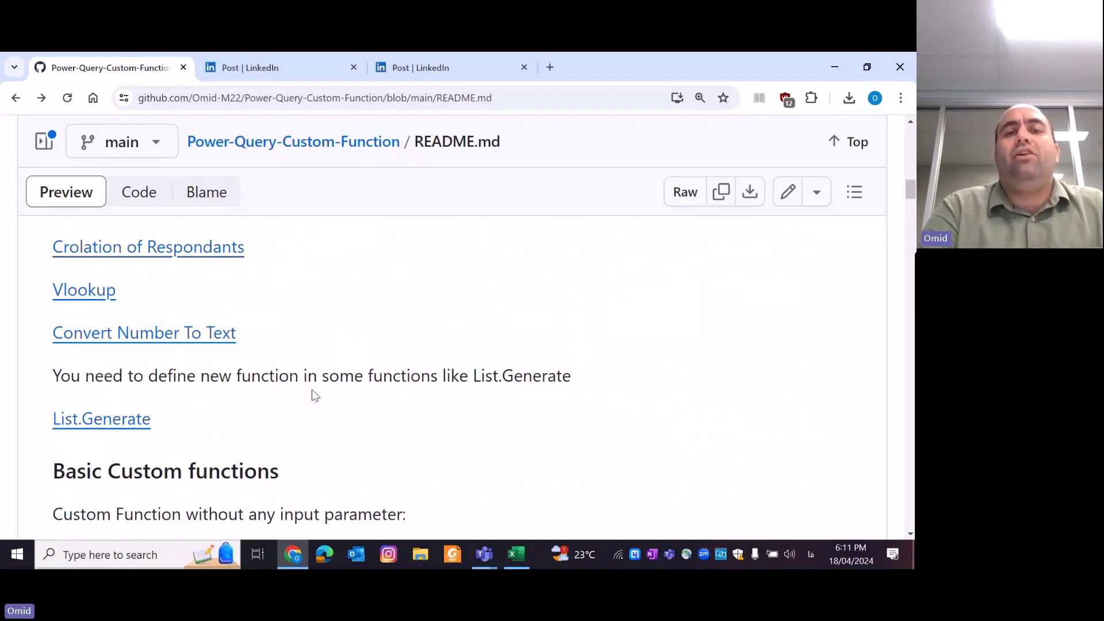
Step: Open Microsoft Learn's List.Generate reference in a new tab
{"action": "left_click", "coordinate": [107, 426], "text": "ctrl"}
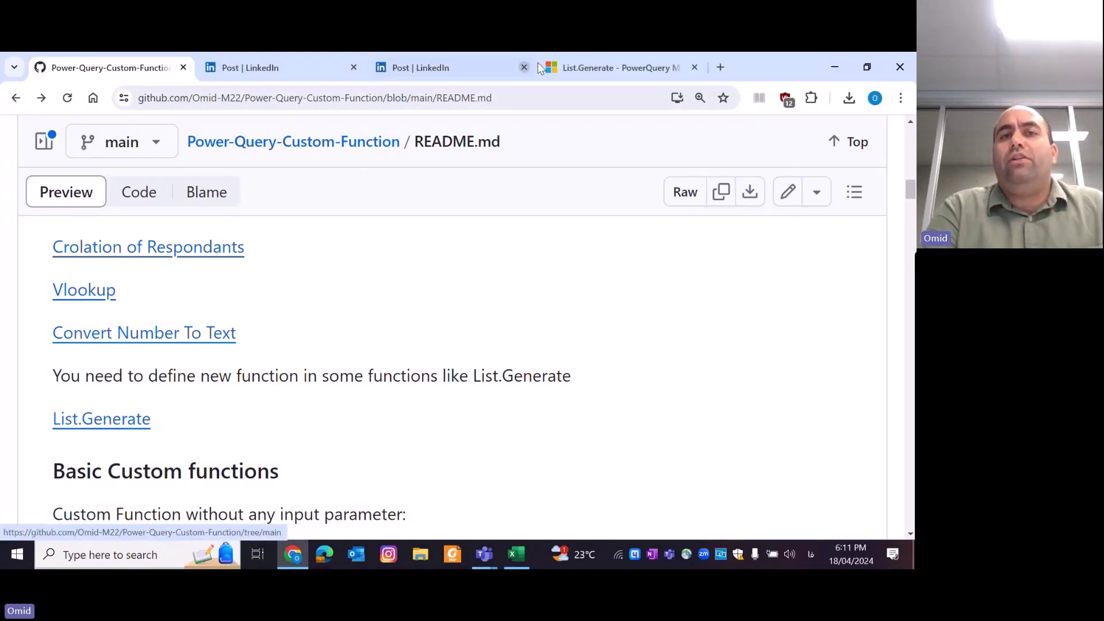
{"action": "left_click", "coordinate": [602, 63]}
{"action": "scroll", "coordinate": [456, 365], "scroll_direction": "down", "scroll_amount": 2}
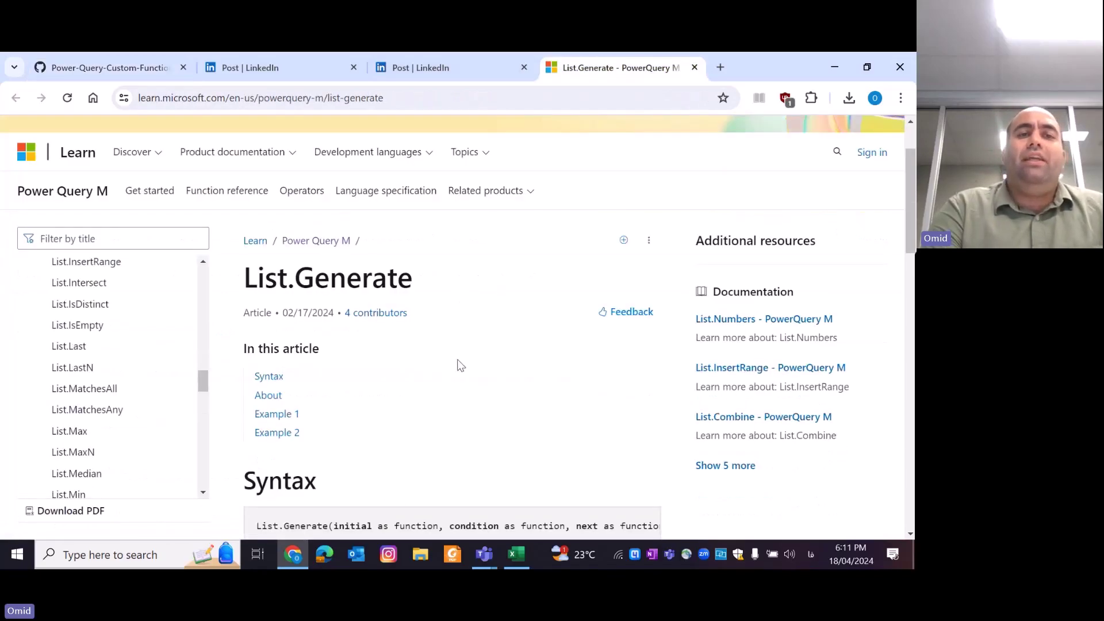
{"action": "scroll", "coordinate": [457, 366], "scroll_direction": "down", "scroll_amount": 1}
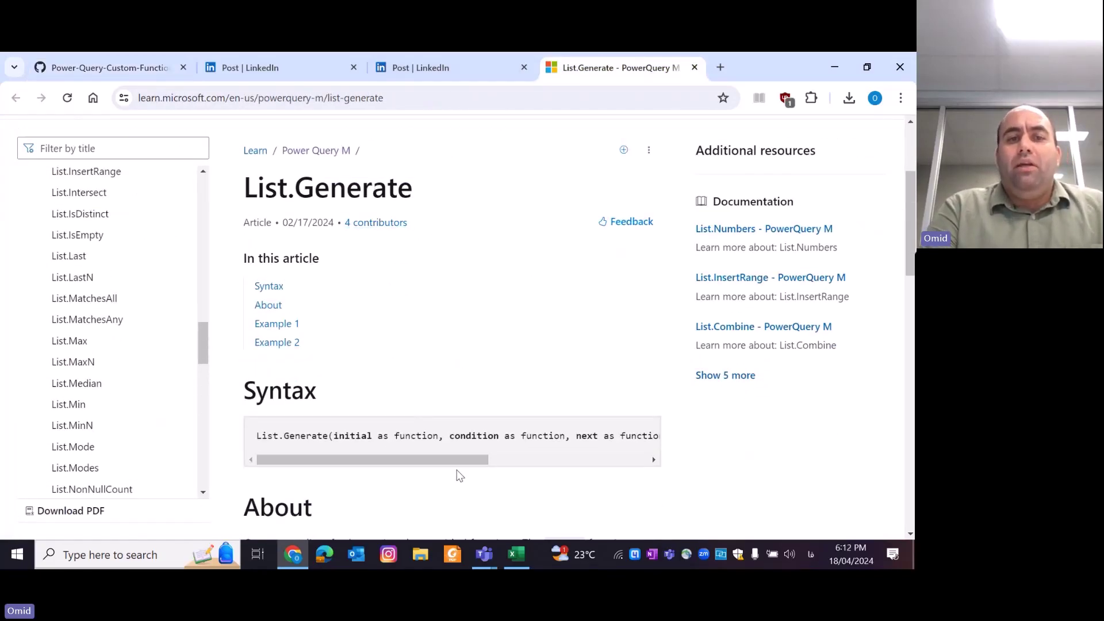
Step: Read down past Syntax and About to Example 1, which counts down from 10 to 1
{"action": "mouse_move", "coordinate": [463, 460]}
{"action": "left_mouse_down"}
{"action": "mouse_move", "coordinate": [576, 461]}
{"action": "mouse_move", "coordinate": [401, 473]}
{"action": "mouse_move", "coordinate": [432, 437]}
{"action": "left_mouse_up"}
{"action": "left_click_drag", "start_coordinate": [510, 437], "coordinate": [548, 437]}
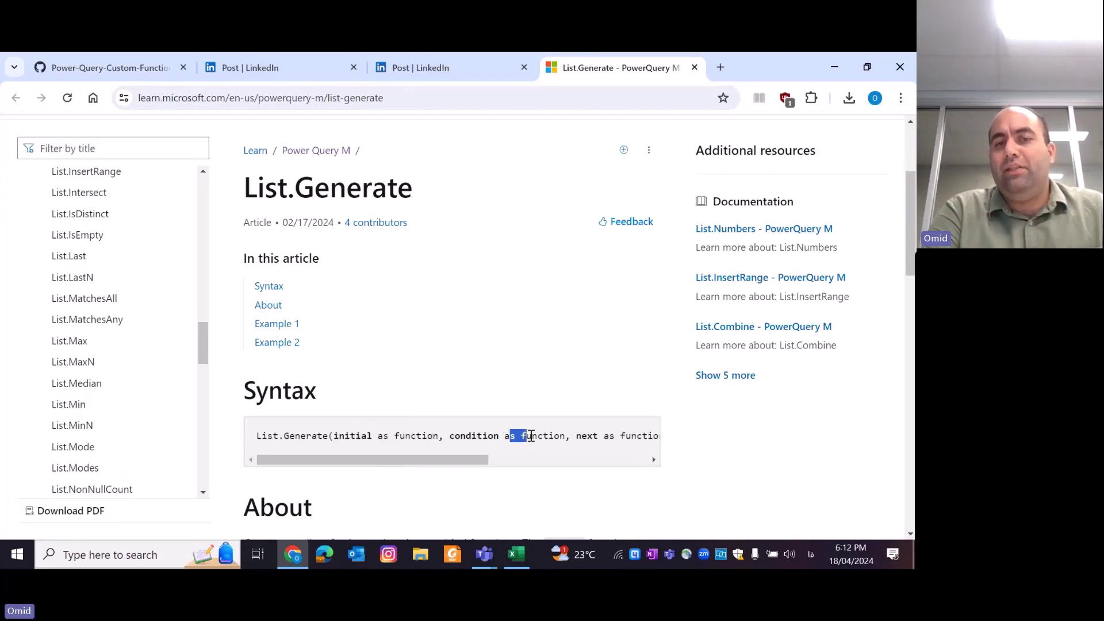
{"action": "mouse_move", "coordinate": [473, 462]}
{"action": "left_mouse_down"}
{"action": "mouse_move", "coordinate": [538, 461]}
{"action": "mouse_move", "coordinate": [522, 439]}
{"action": "left_mouse_up"}
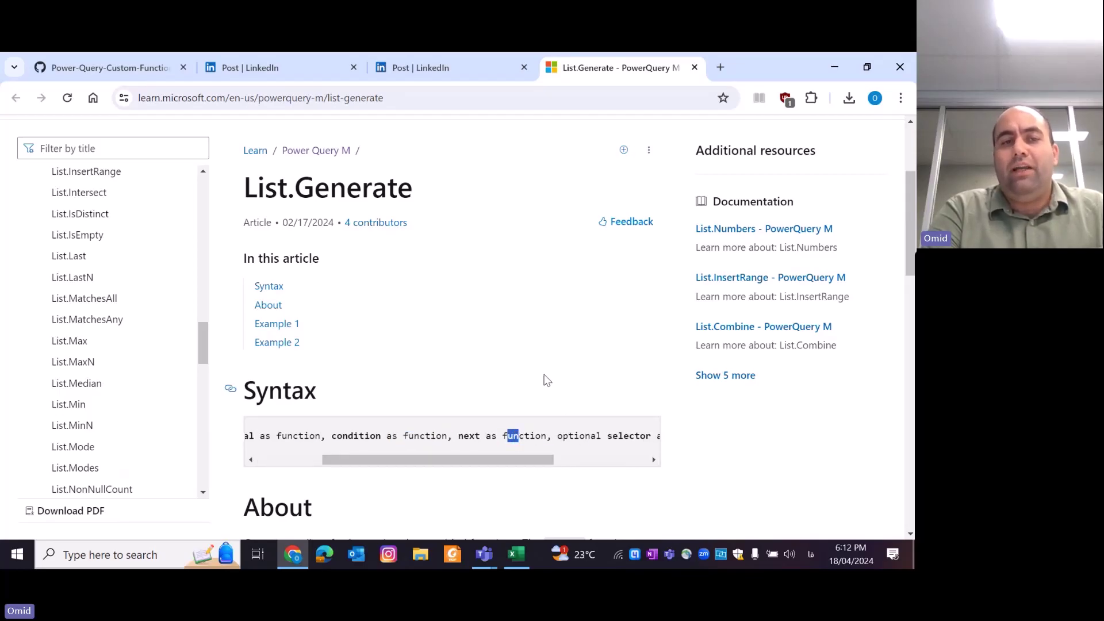
{"action": "scroll", "coordinate": [545, 376], "scroll_direction": "down", "scroll_amount": 1}
{"action": "scroll", "coordinate": [544, 376], "scroll_direction": "down", "scroll_amount": 2}
{"action": "scroll", "coordinate": [544, 377], "scroll_direction": "down", "scroll_amount": 2}
{"action": "scroll", "coordinate": [545, 376], "scroll_direction": "down", "scroll_amount": 2}
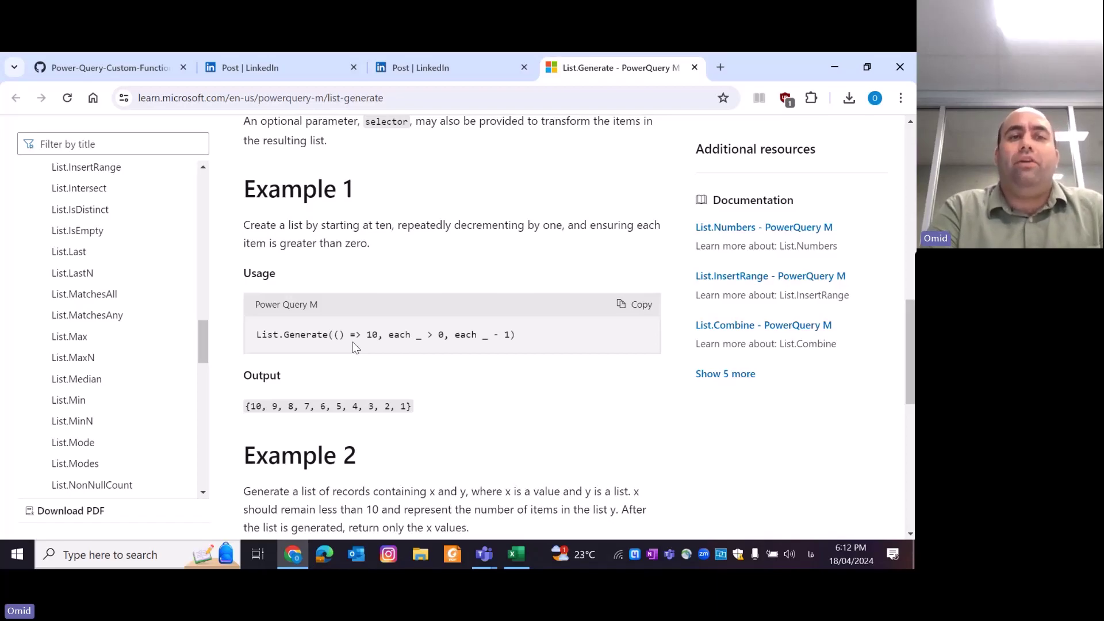
Step: Copy the README's () => "Hello, world" code block and switch to the blank Book1 workbook
{"action": "left_click", "coordinate": [71, 62]}
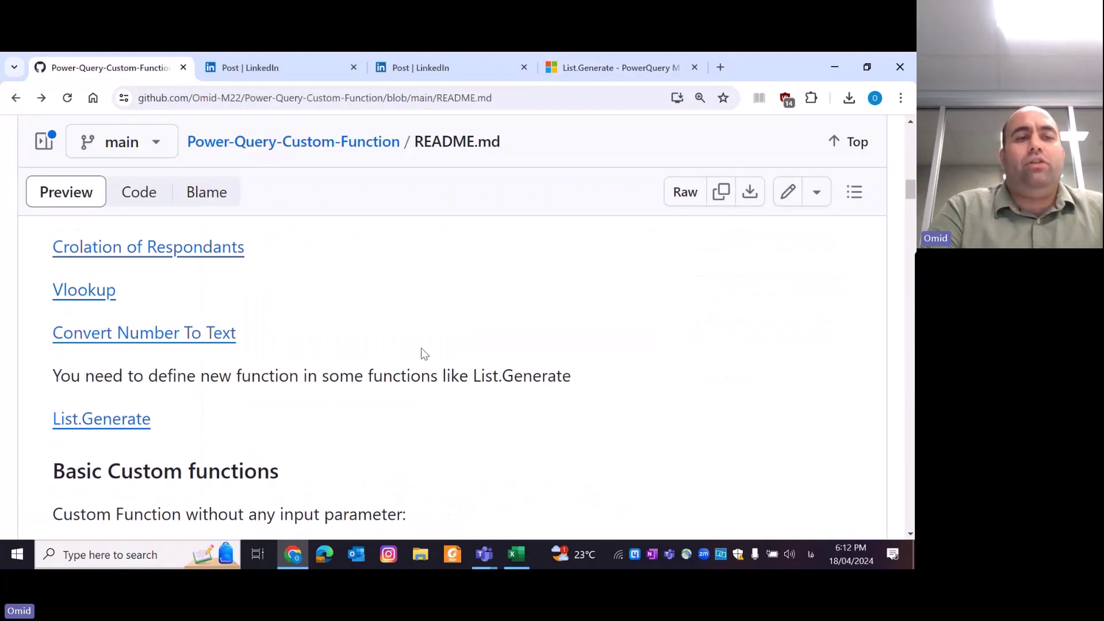
{"action": "scroll", "coordinate": [425, 354], "scroll_direction": "down", "scroll_amount": 5}
{"action": "scroll", "coordinate": [424, 354], "scroll_direction": "down", "scroll_amount": 1}
{"action": "scroll", "coordinate": [425, 353], "scroll_direction": "up", "scroll_amount": 1}
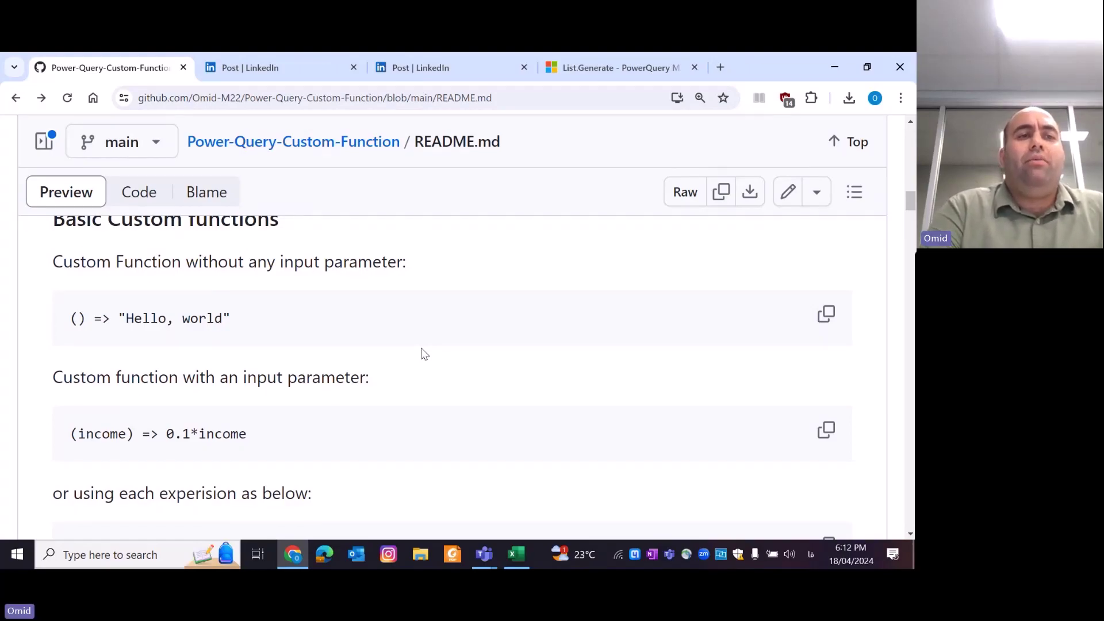
{"action": "scroll", "coordinate": [424, 352], "scroll_direction": "up", "scroll_amount": 1}
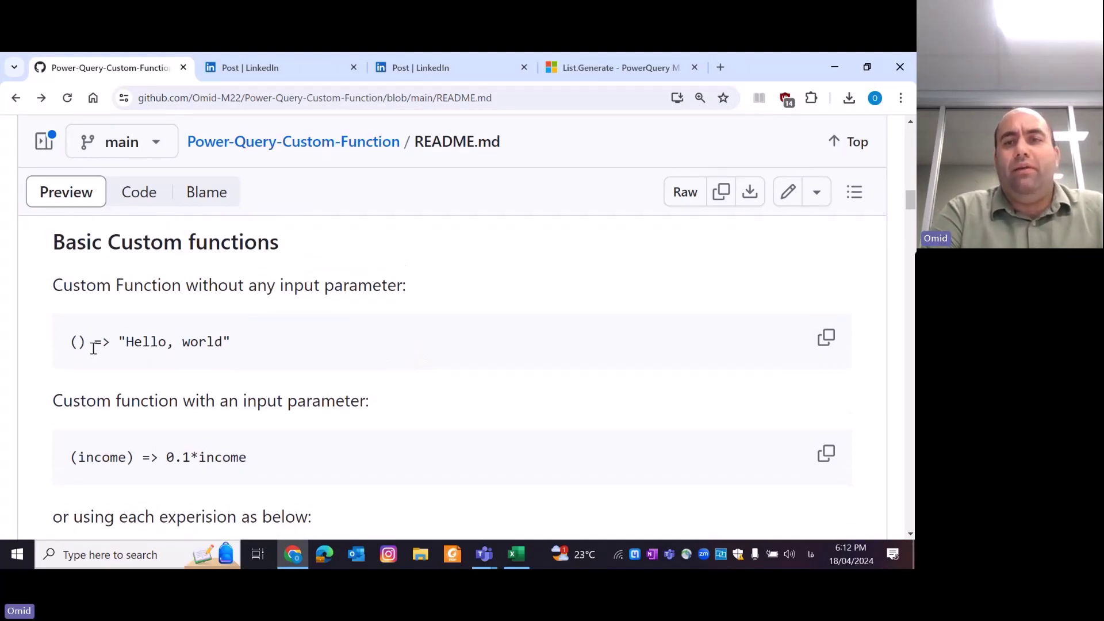
{"action": "left_click", "coordinate": [827, 338]}
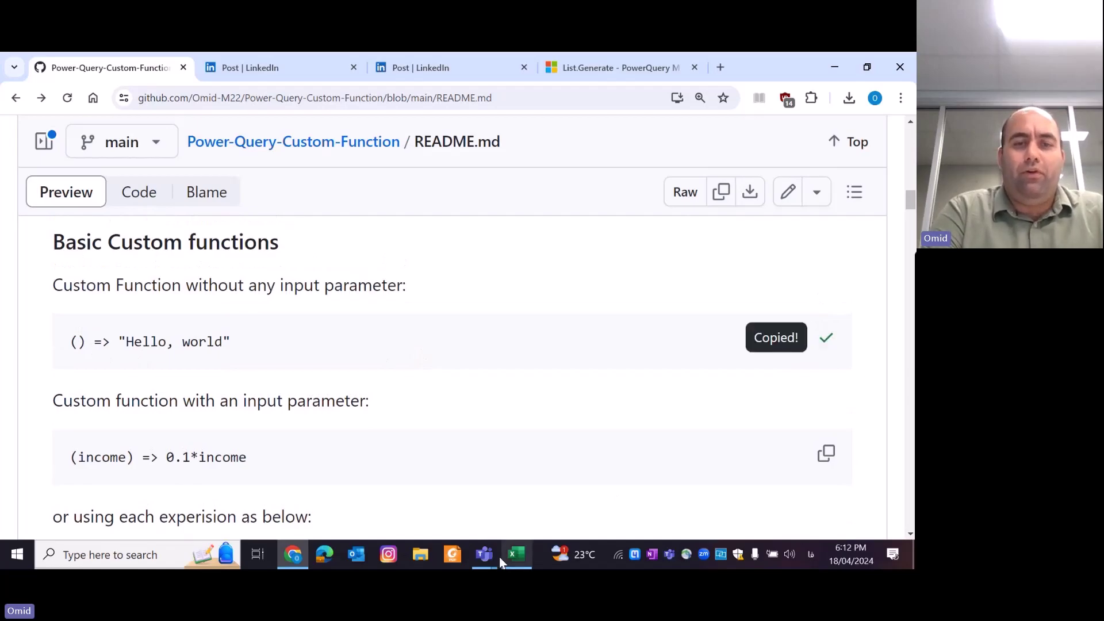
{"action": "left_click", "coordinate": [516, 554]}
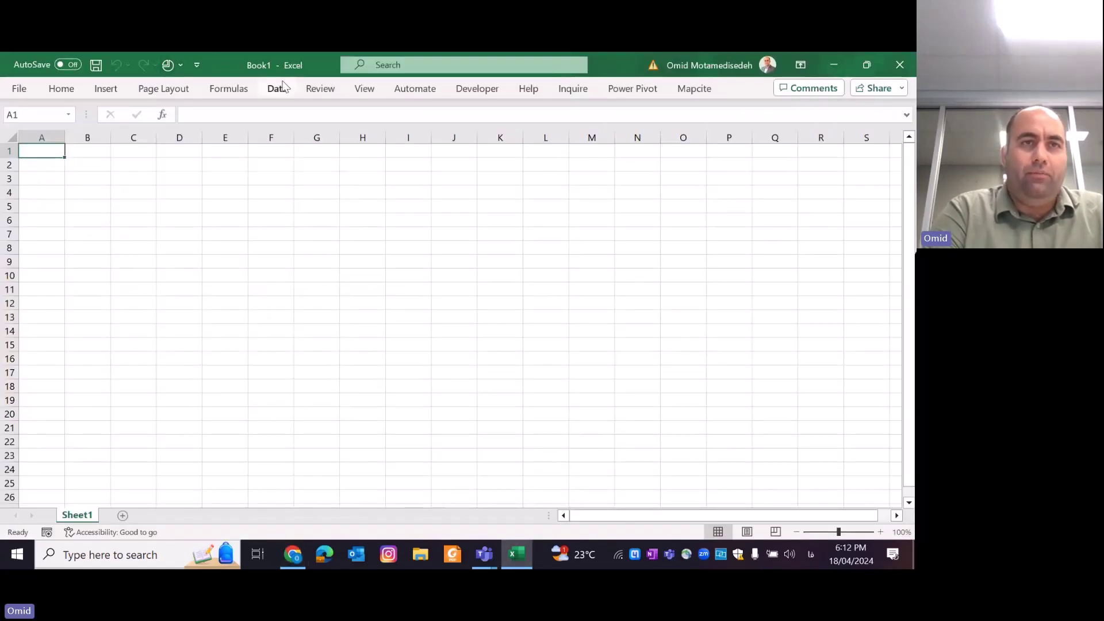
Step: Create a new blank query via Data > Get Data > From Other Sources
{"action": "left_click", "coordinate": [278, 88]}
{"action": "left_click", "coordinate": [23, 141]}
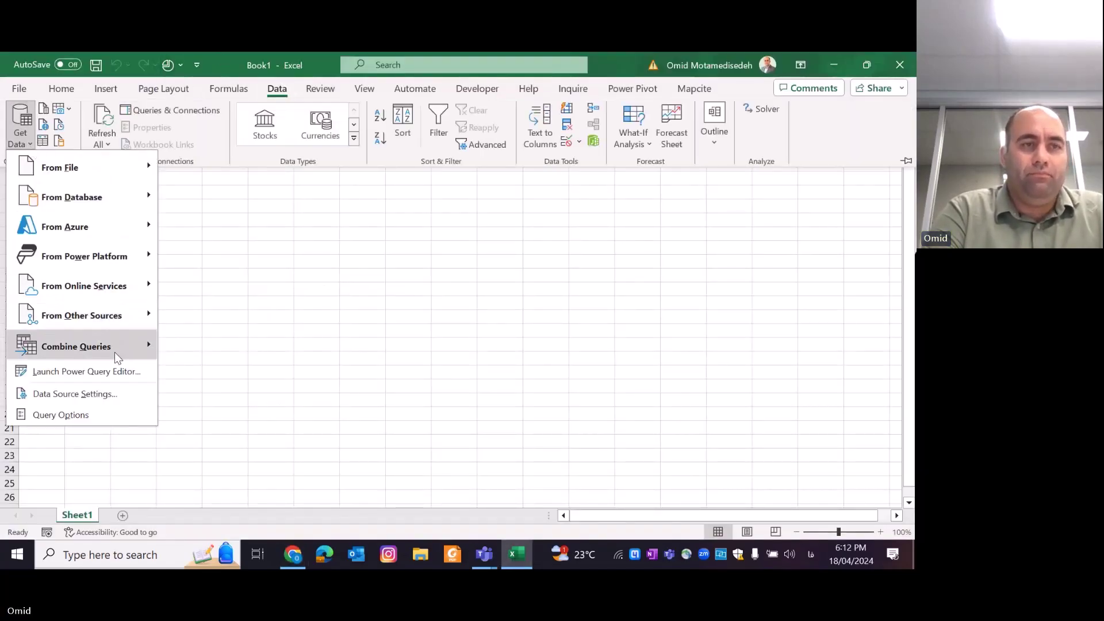
{"action": "mouse_move", "coordinate": [76, 347]}
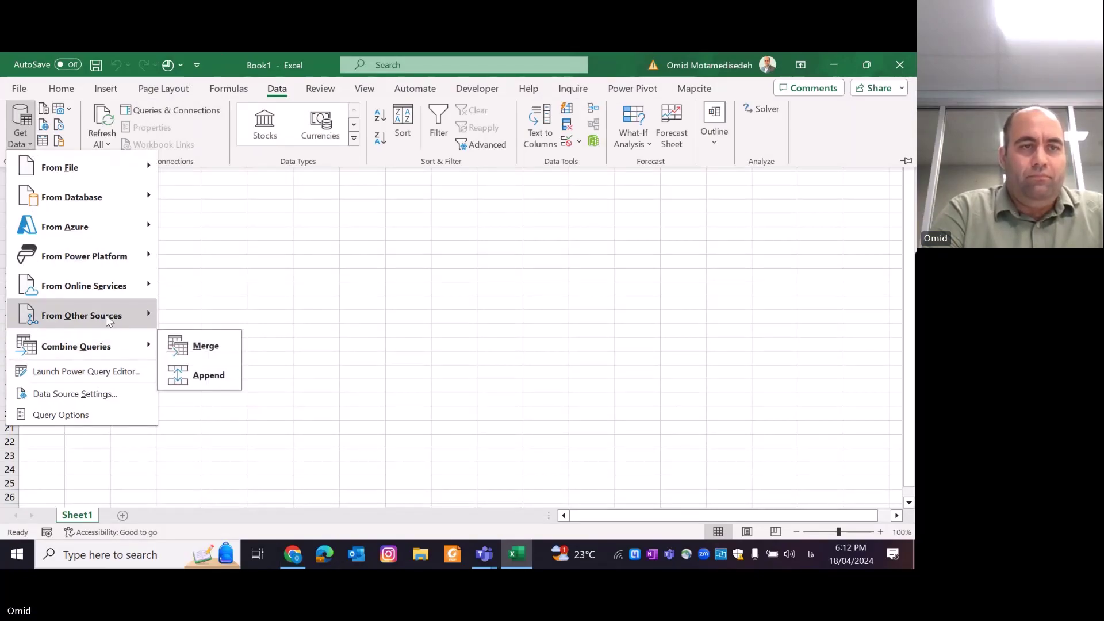
{"action": "left_click", "coordinate": [237, 509]}
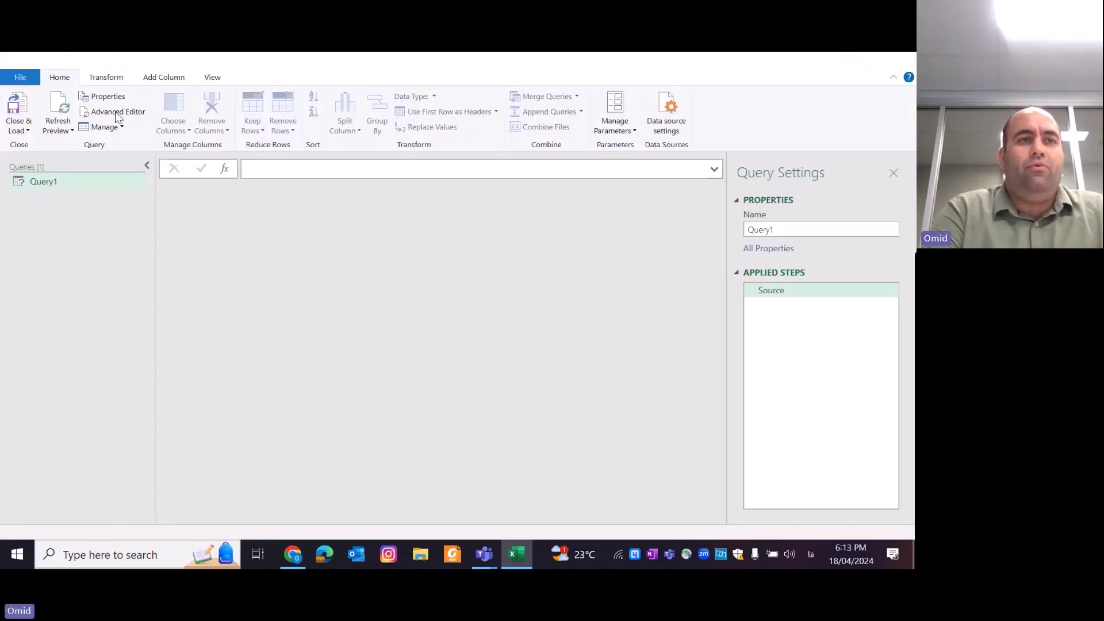
Step: Replace Query1's M code in the Advanced Editor with () => "Hello, world"
{"action": "left_click", "coordinate": [118, 113]}
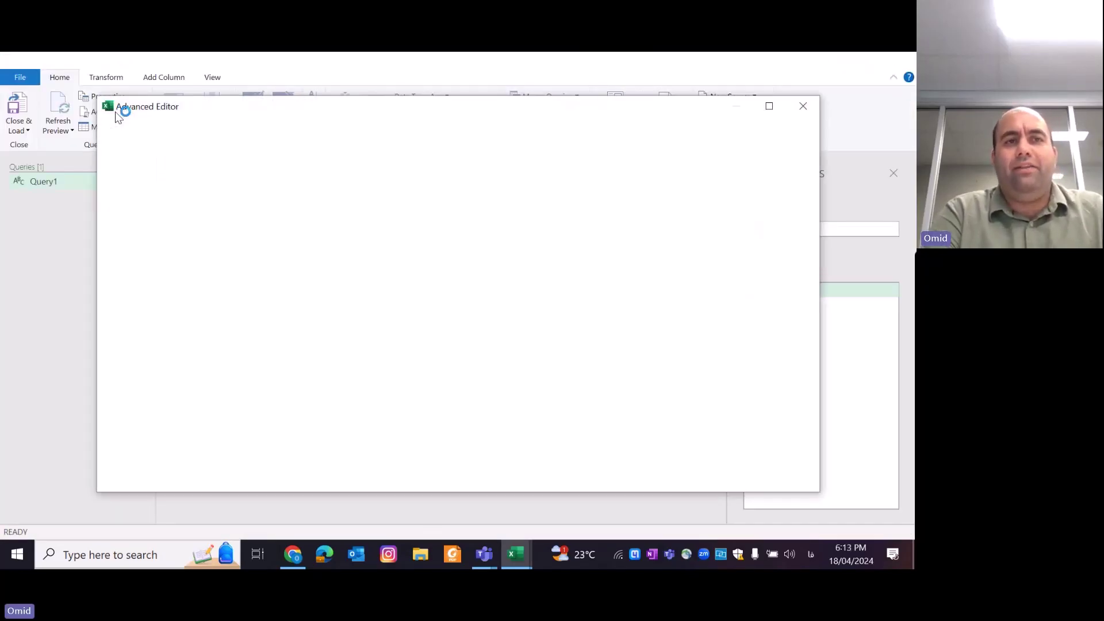
{"action": "left_click", "coordinate": [289, 244]}
{"action": "key", "text": "ctrl+a"}
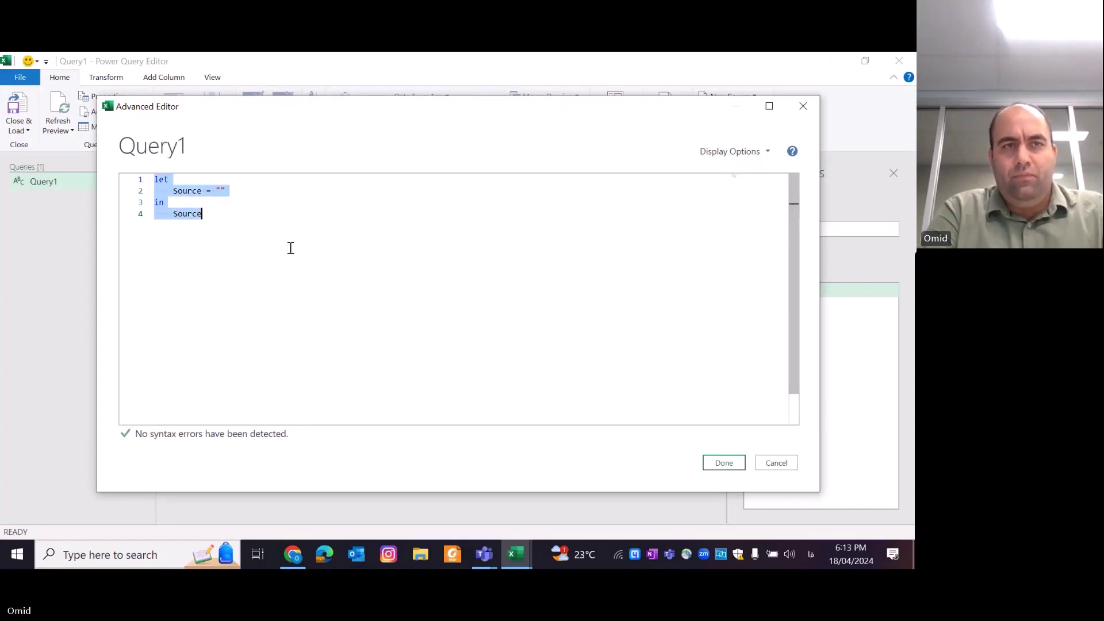
{"action": "key", "text": "ctrl+v"}
{"action": "left_click", "coordinate": [724, 463]}
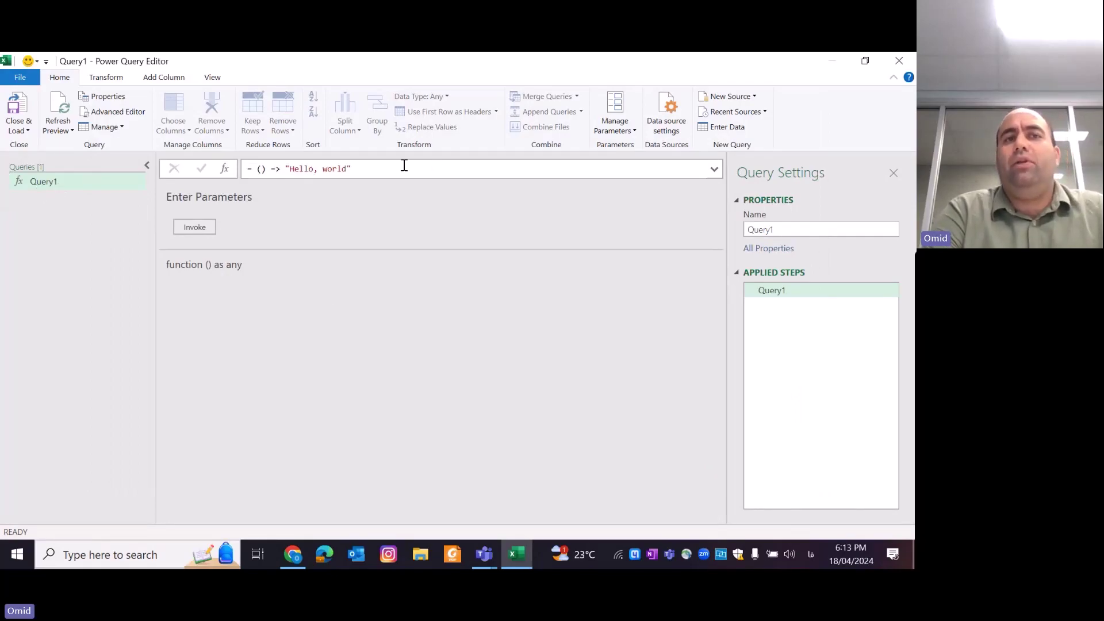
Step: Invoke the parameterless Query1 function, then return to Query1
{"action": "left_click", "coordinate": [200, 229]}
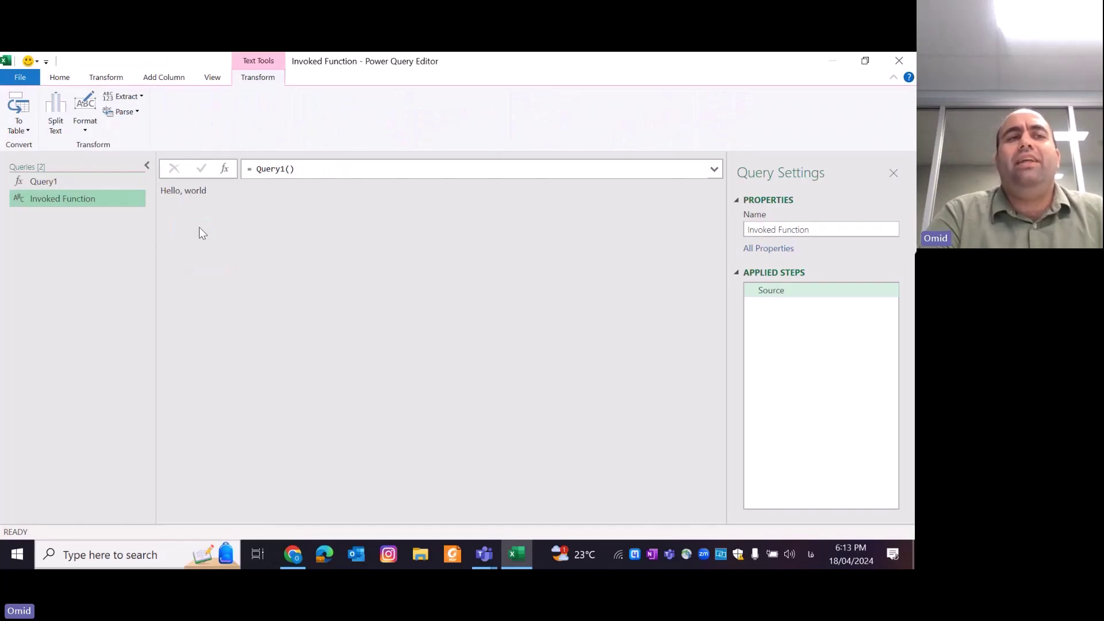
{"action": "left_click", "coordinate": [87, 185]}
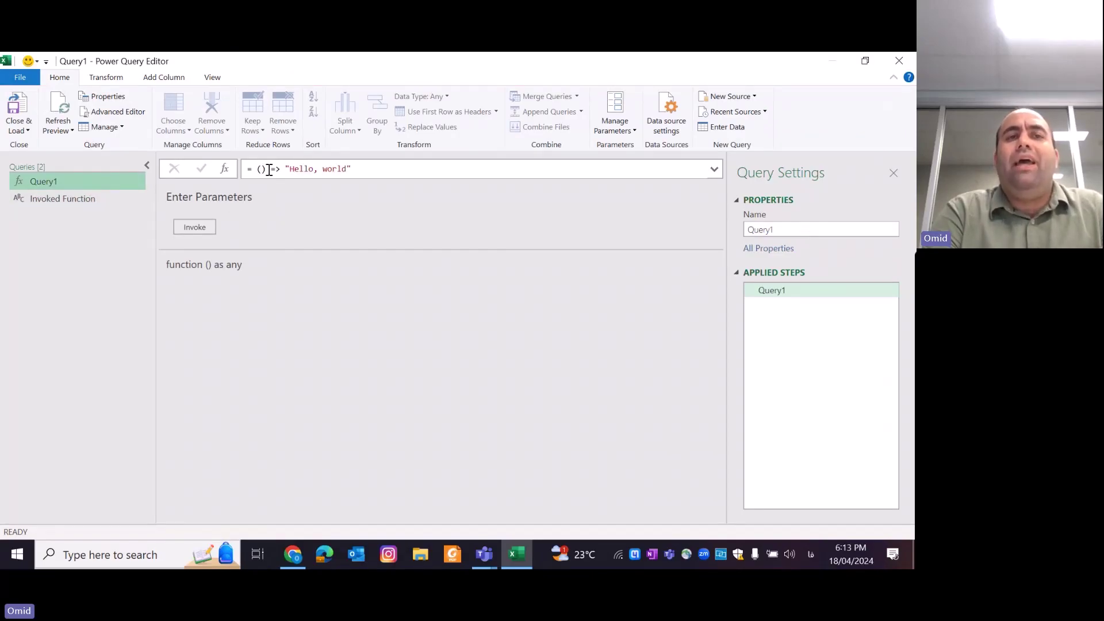
{"action": "left_click", "coordinate": [369, 325]}
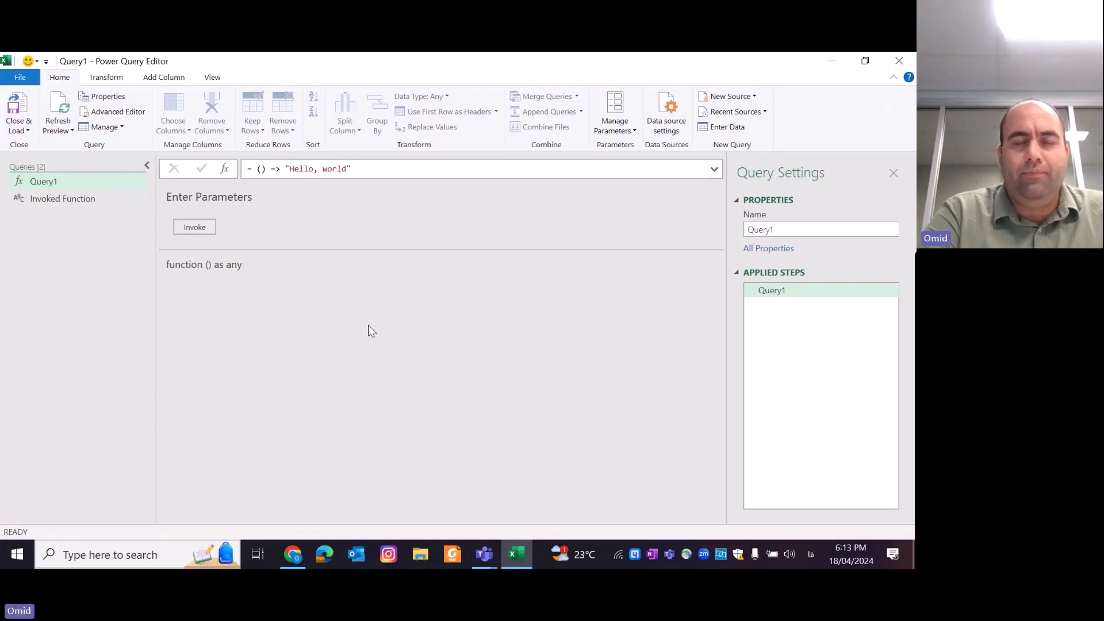
Step: Give Query1 a parameter a in the formula bar, making it (a) => "Hello, world"
{"action": "left_click", "coordinate": [261, 170]}
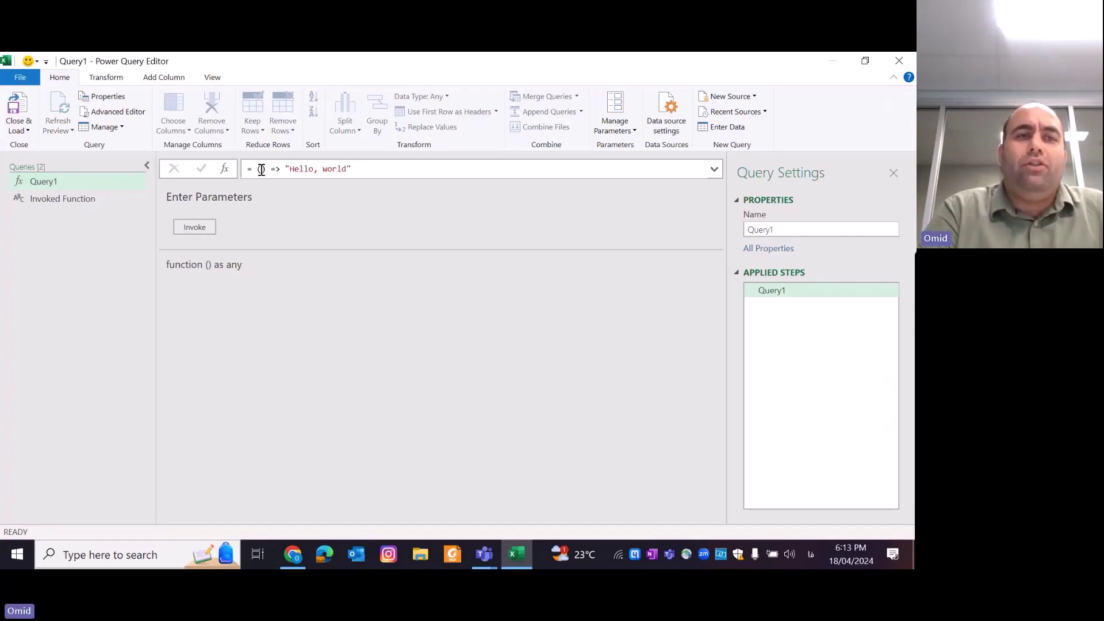
{"action": "type", "text": "a"}
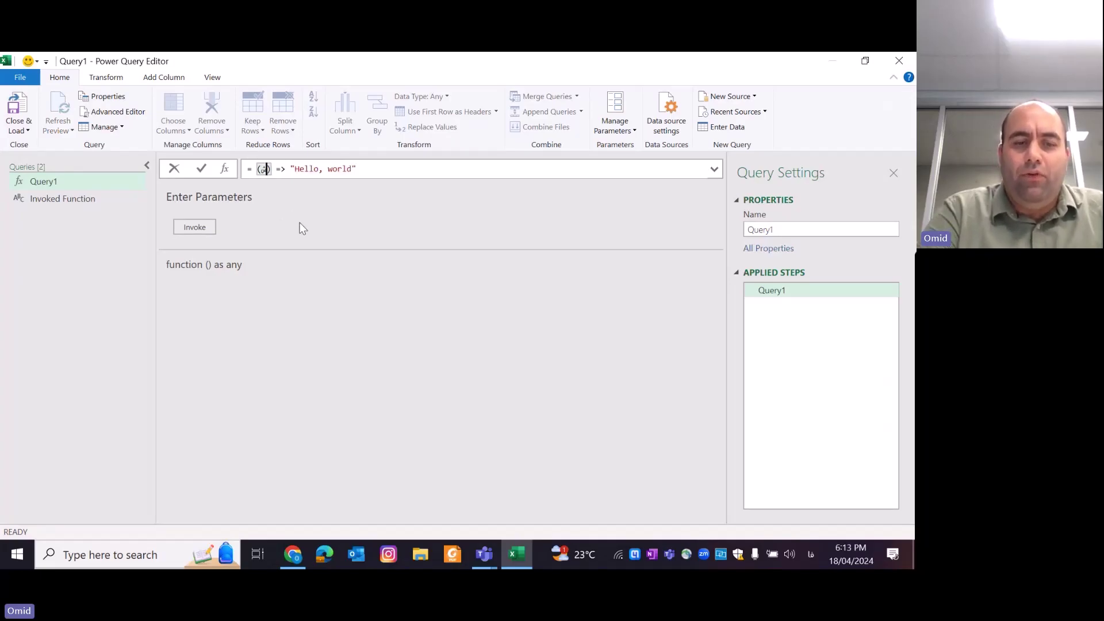
{"action": "left_click", "coordinate": [286, 169]}
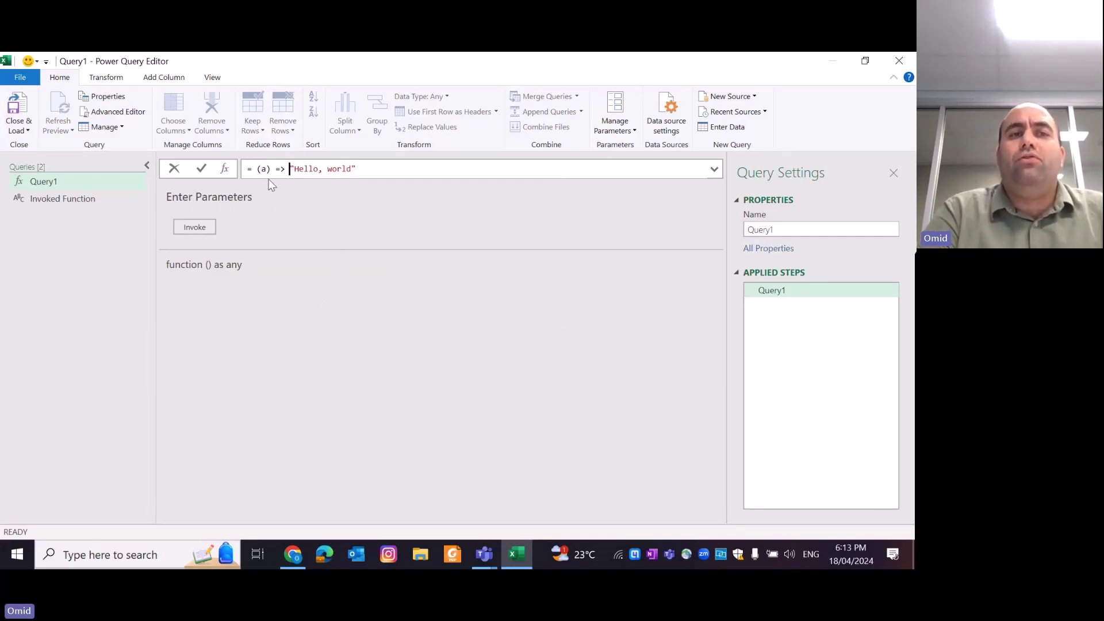
{"action": "key", "text": "Return"}
Step: Invoke Query1 with 'sd' as the value for parameter a
{"action": "left_click", "coordinate": [226, 232]}
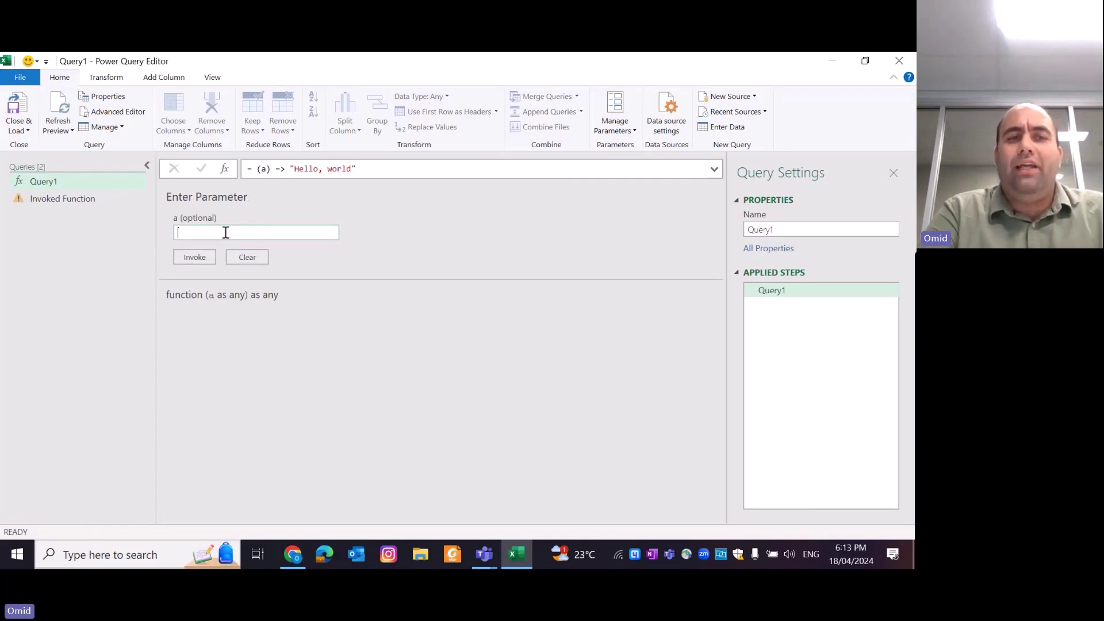
{"action": "type", "text": "sdhf"}
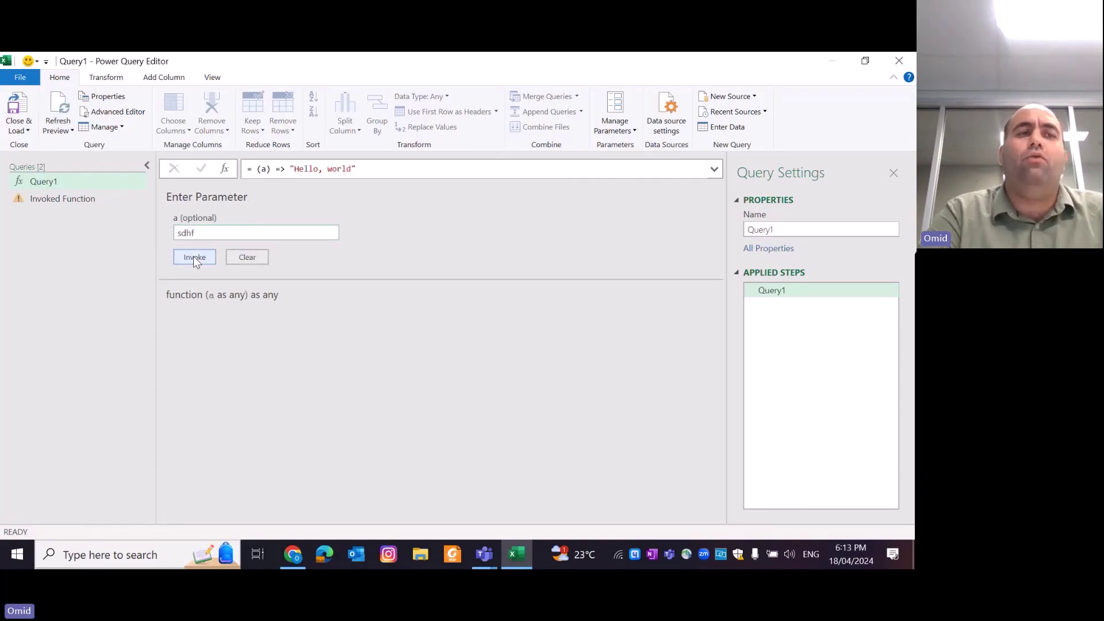
{"action": "left_click", "coordinate": [194, 256]}
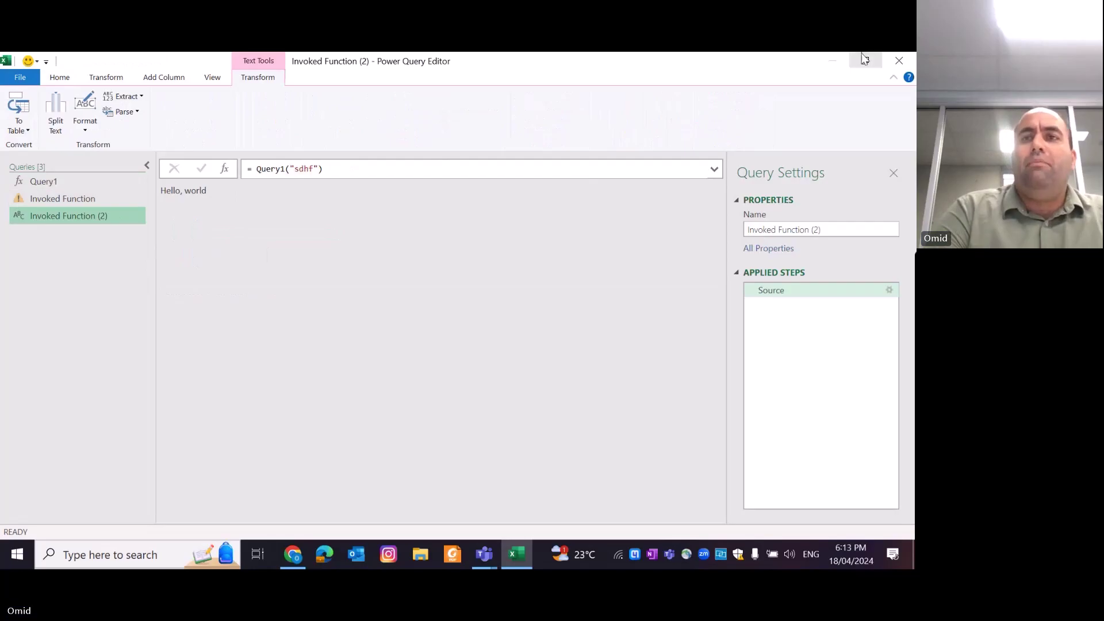
{"action": "key", "text": "alt+Tab"}
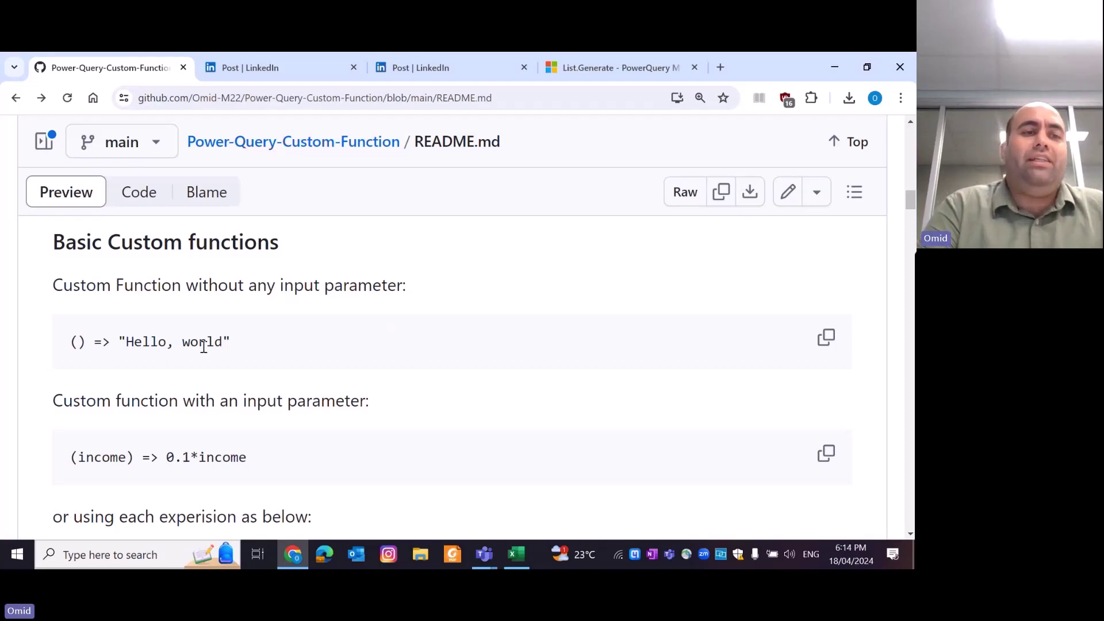
Step: Highlight the => arrows and the income parameter, then copy the (income) => 0.1*income example
{"action": "left_click_drag", "start_coordinate": [111, 339], "coordinate": [94, 343]}
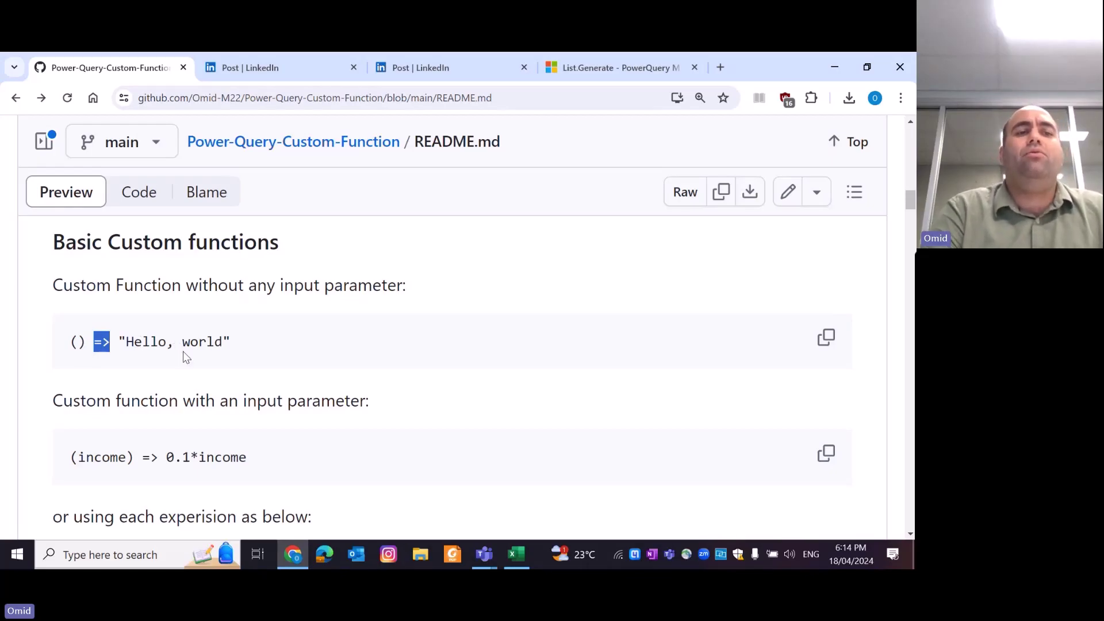
{"action": "scroll", "coordinate": [183, 352], "scroll_direction": "down", "scroll_amount": 2}
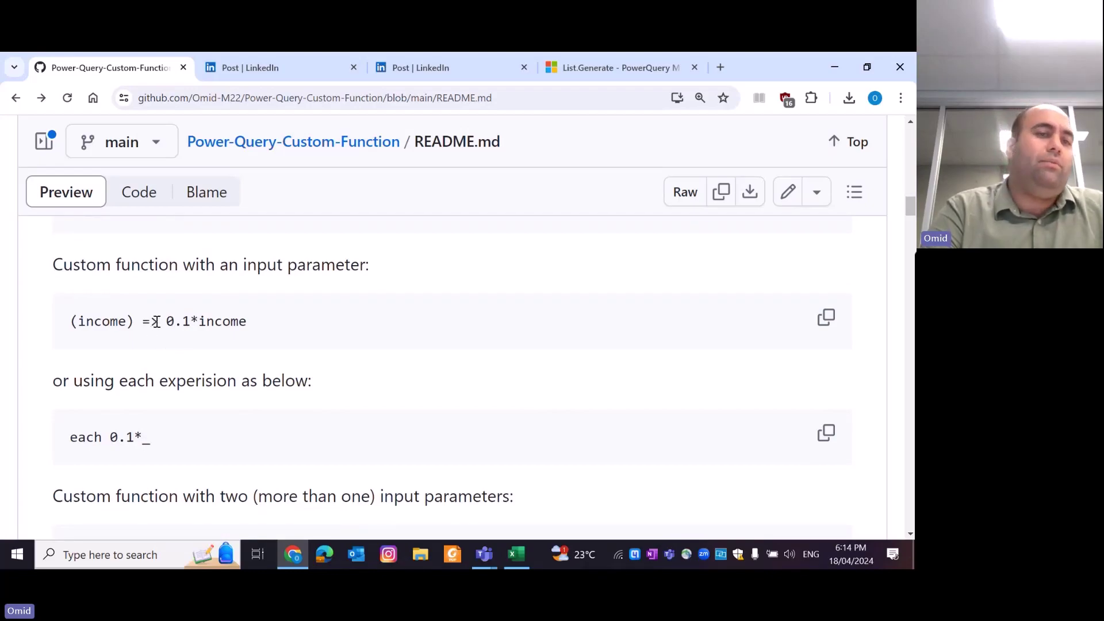
{"action": "left_click_drag", "start_coordinate": [159, 322], "coordinate": [152, 324]}
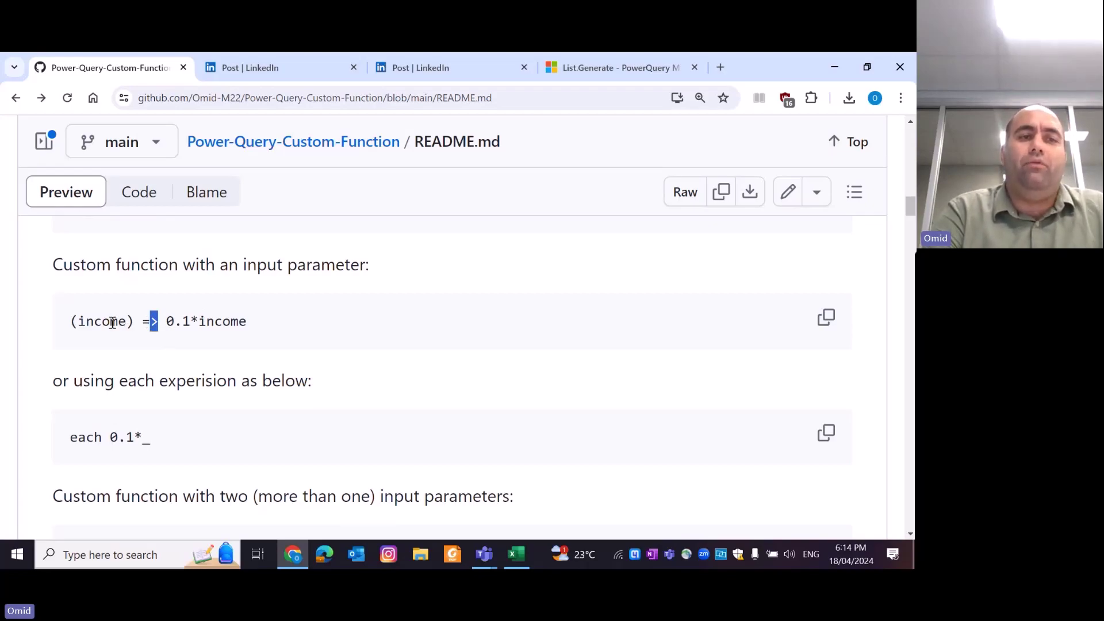
{"action": "double_click", "coordinate": [119, 321]}
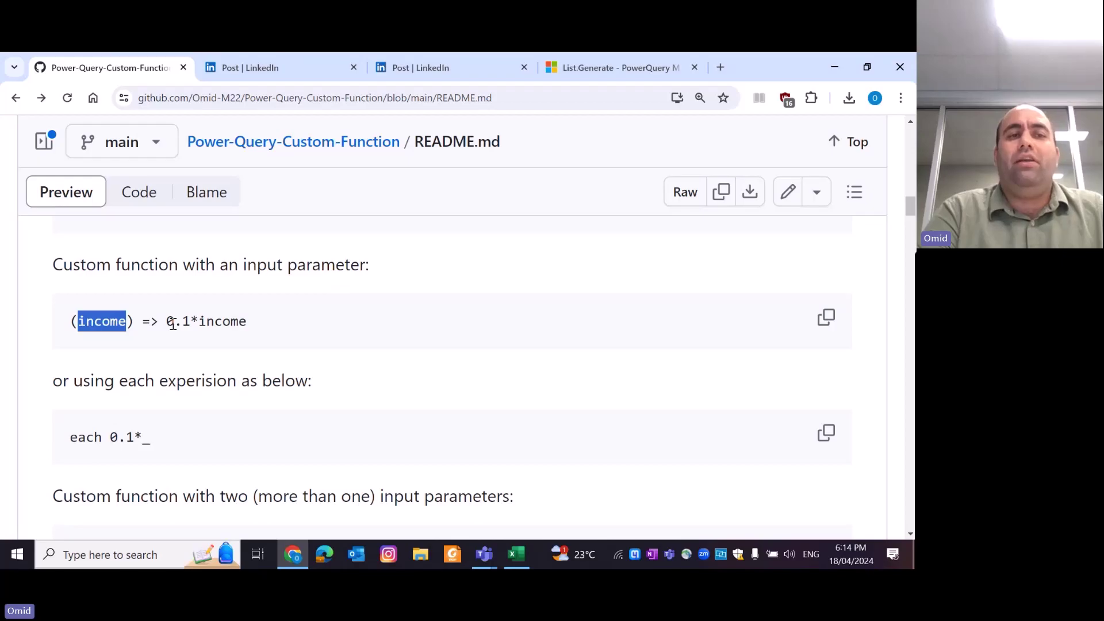
{"action": "left_click", "coordinate": [827, 317]}
Step: Replace Invoked Function (2)'s formula with = (income) => 0.1*income
{"action": "key", "text": "alt+Tab"}
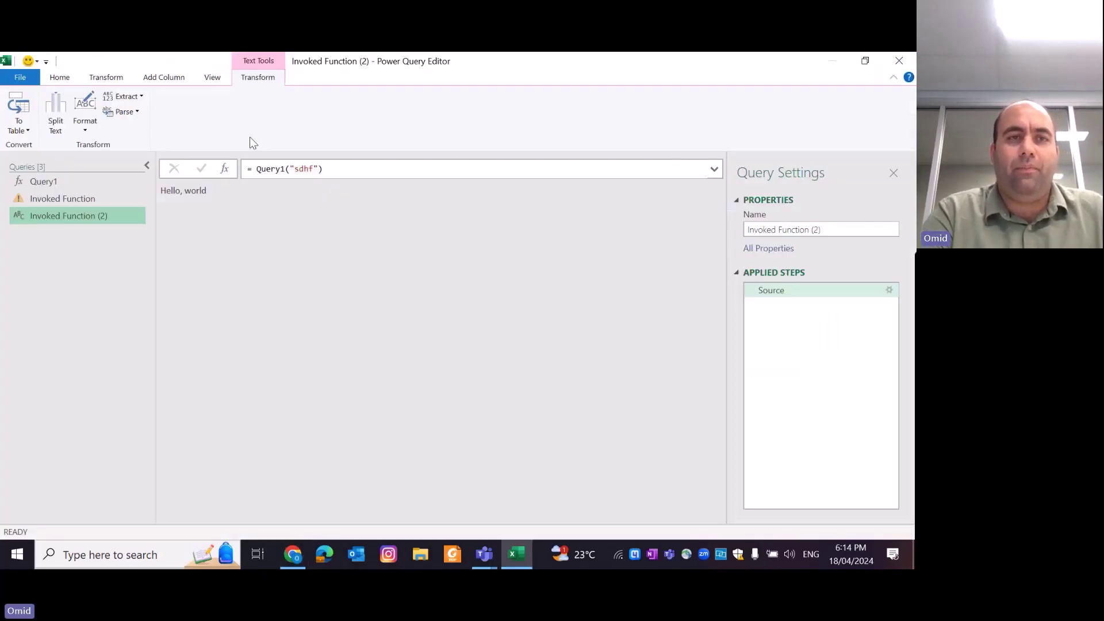
{"action": "left_click_drag", "start_coordinate": [334, 167], "coordinate": [216, 171]}
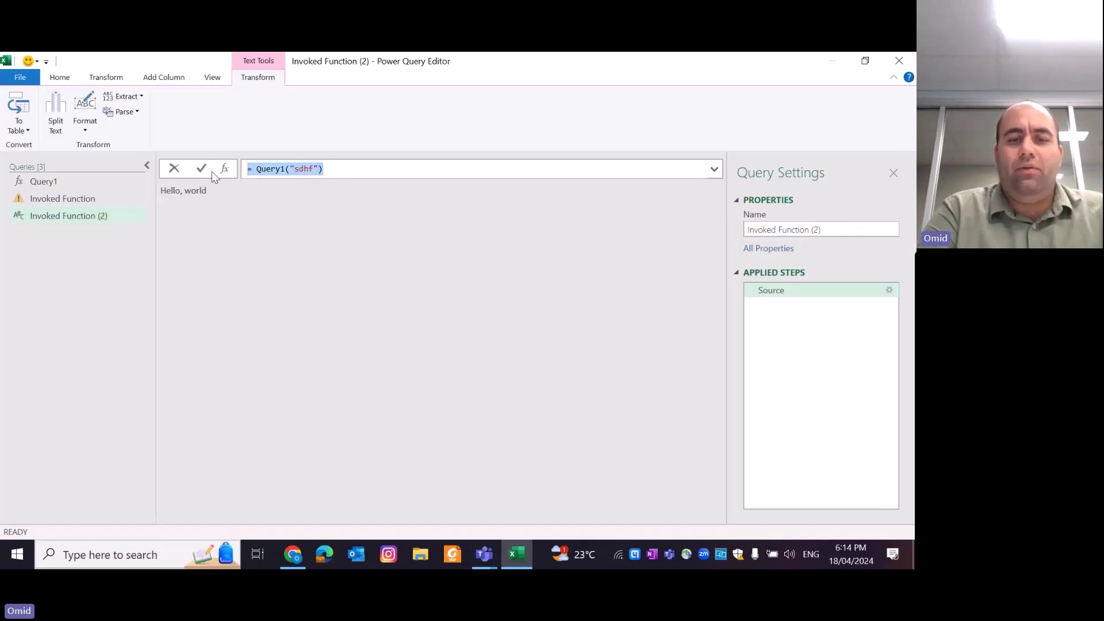
{"action": "key", "text": "ctrl+v"}
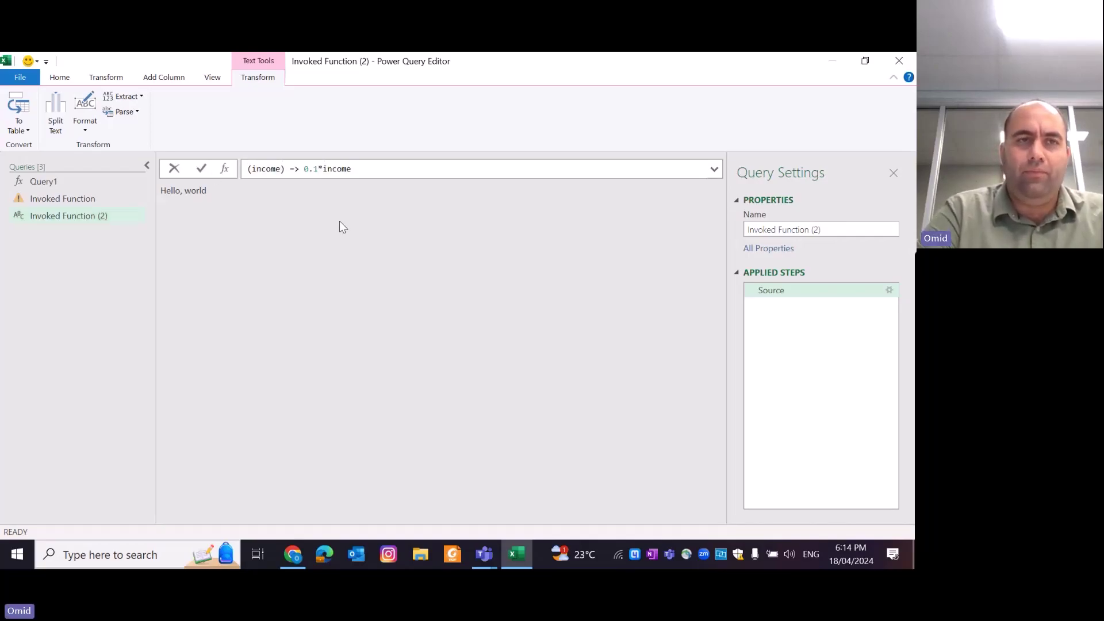
{"action": "key", "text": "Left"}
{"action": "key", "text": "Left"}
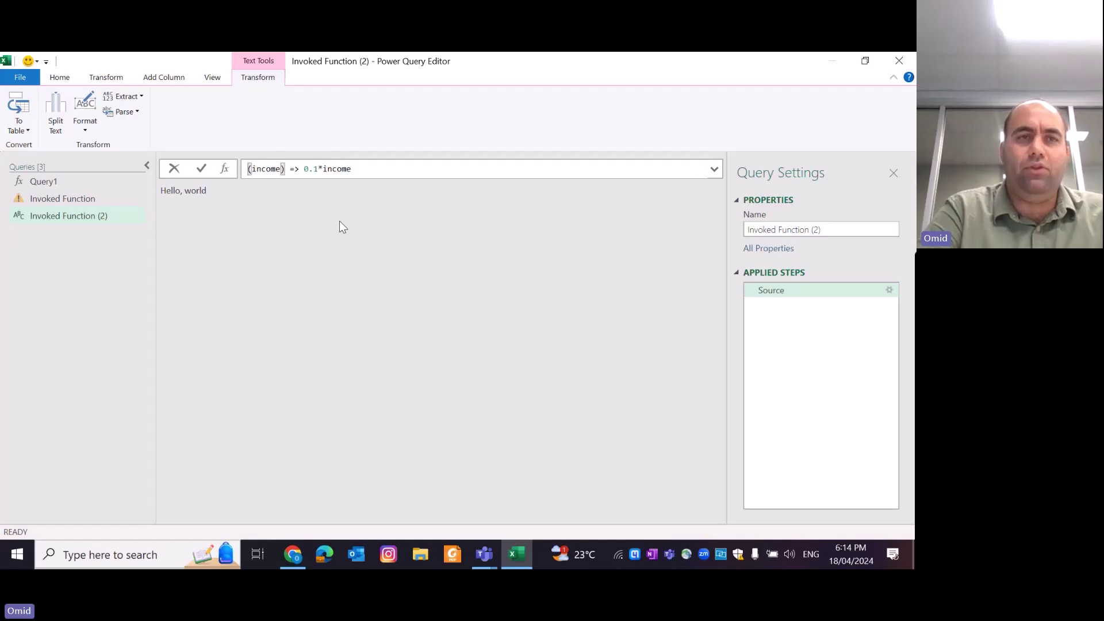
{"action": "type", "text": "="}
{"action": "key", "text": "Return"}
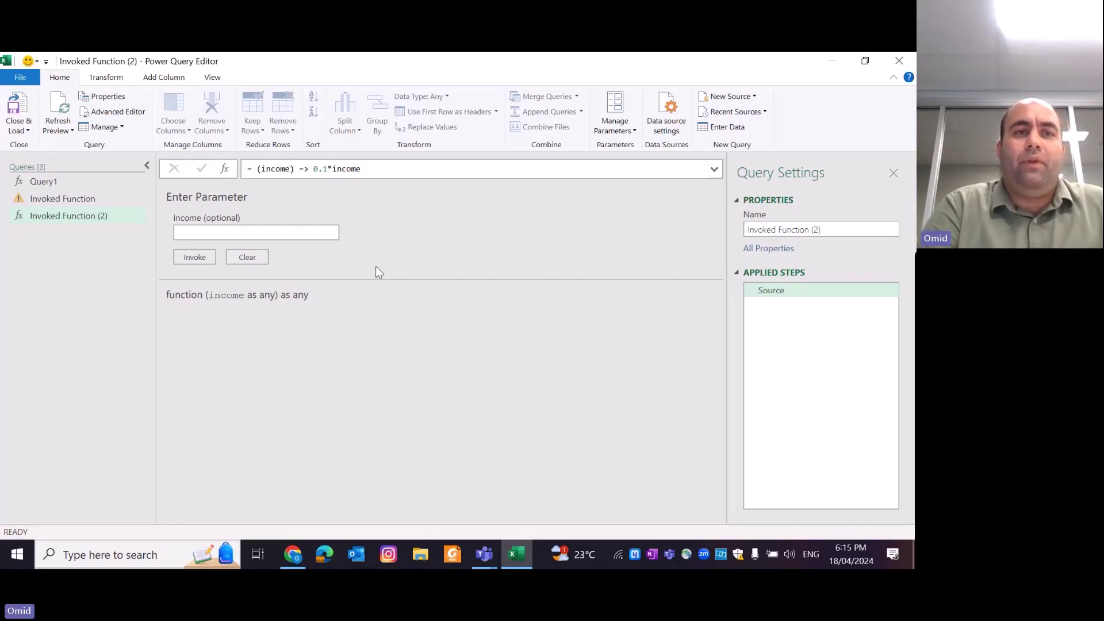
Step: Invoke the function with income 234, getting 23.4, then reselect Invoked Function (2)
{"action": "left_click", "coordinate": [287, 236]}
{"action": "type", "text": "3"}
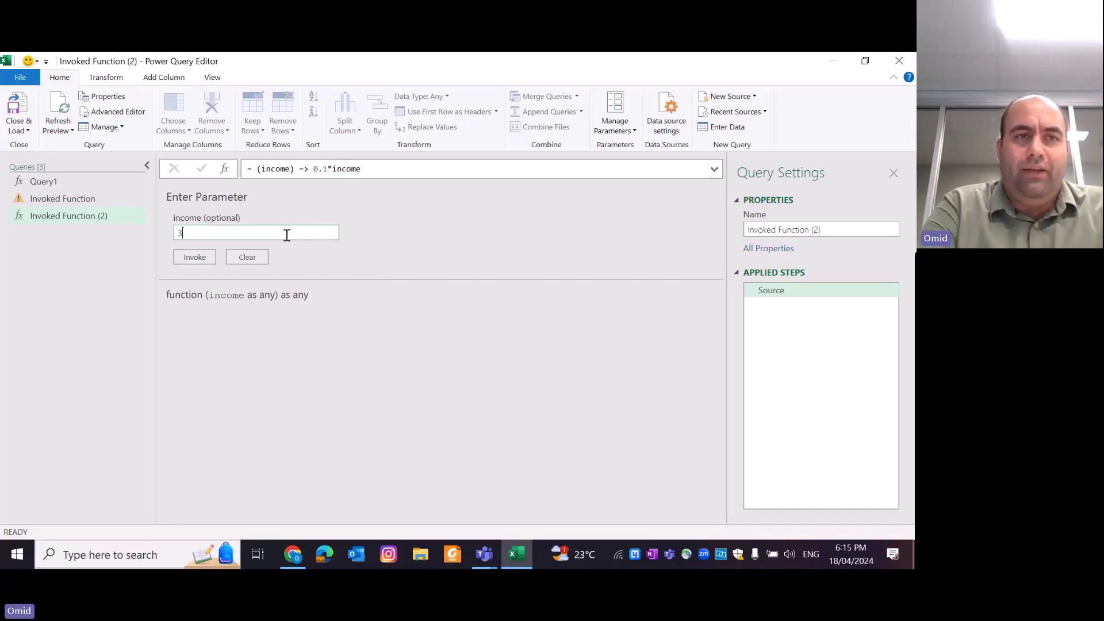
{"action": "type", "text": "234"}
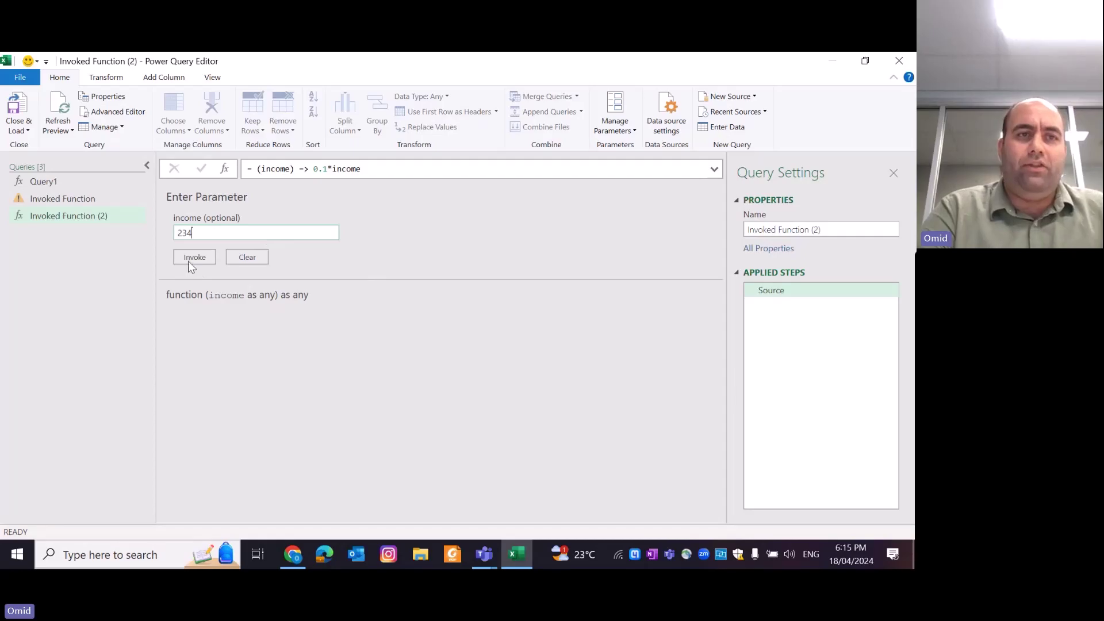
{"action": "left_click", "coordinate": [192, 260]}
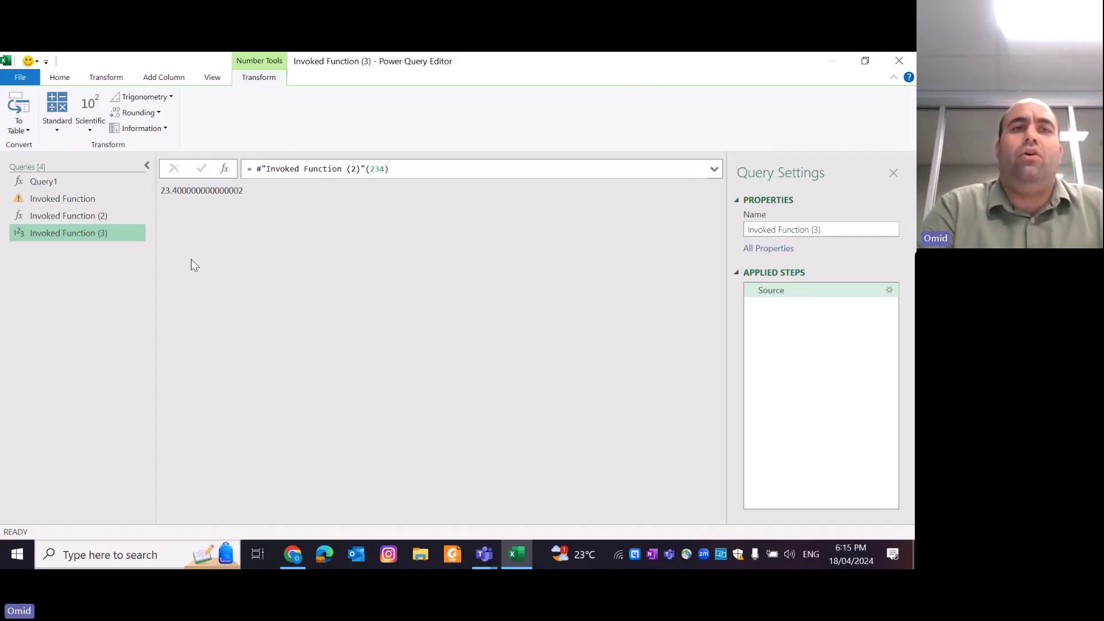
{"action": "left_click", "coordinate": [105, 218]}
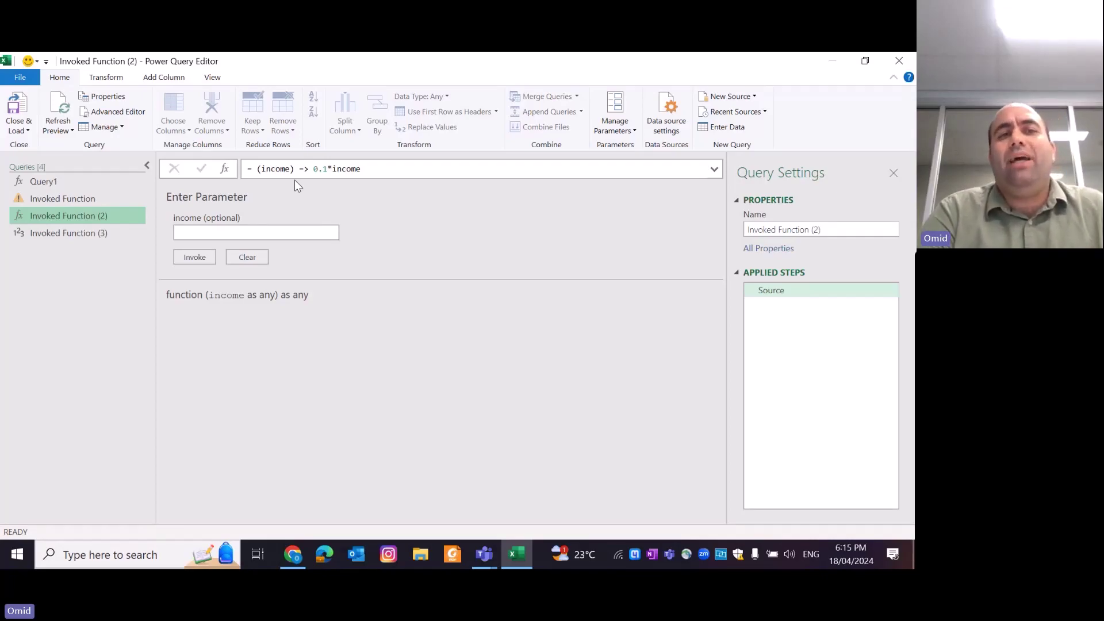
Step: Copy the README's second code example, each 0.1*_, from GitHub and return to Excel
{"action": "key", "text": "alt+Tab"}
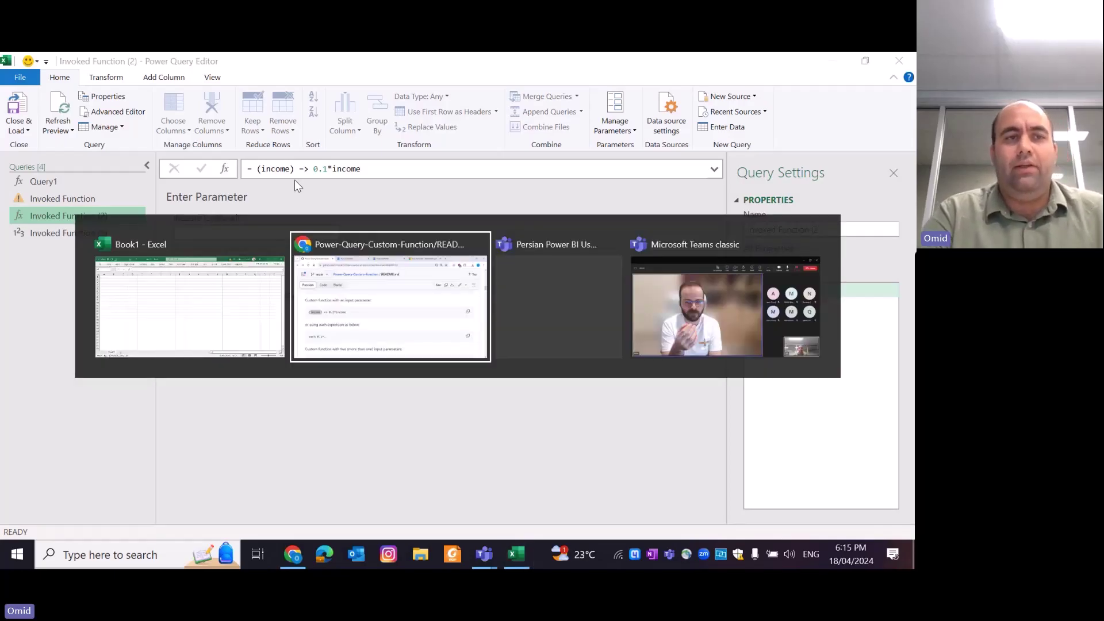
{"action": "scroll", "coordinate": [295, 181], "scroll_direction": "down", "scroll_amount": 1}
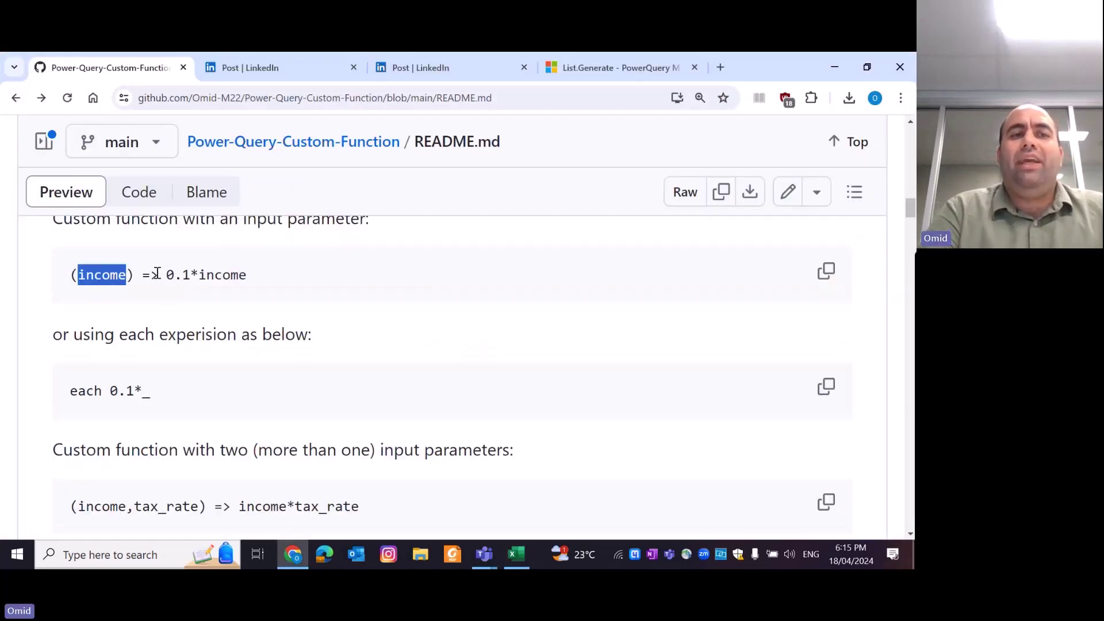
{"action": "left_click_drag", "start_coordinate": [158, 275], "coordinate": [137, 276]}
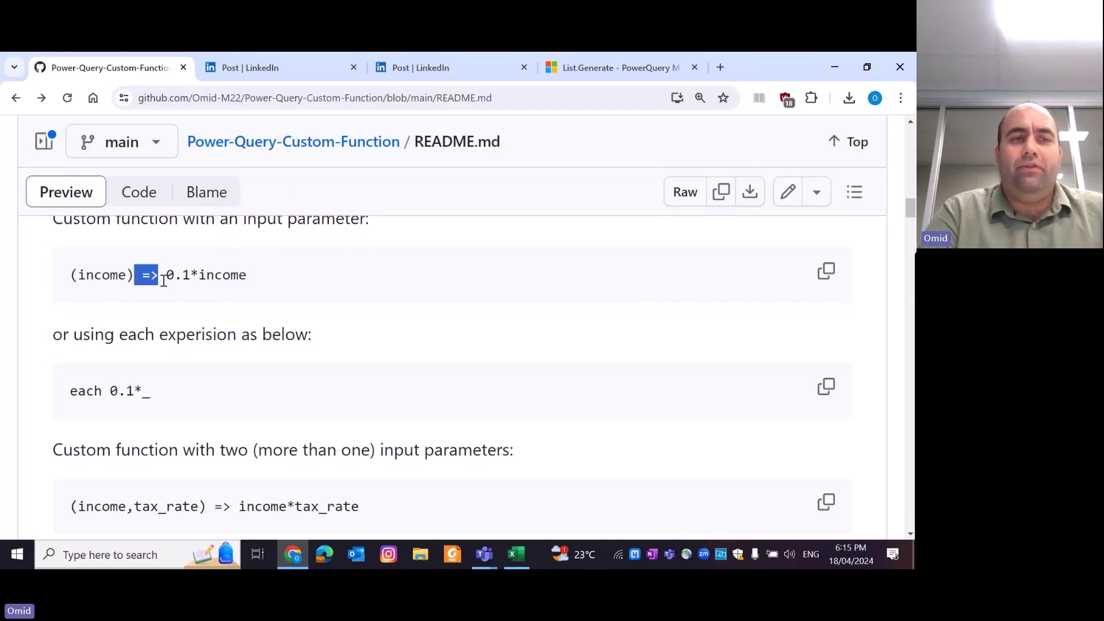
{"action": "double_click", "coordinate": [86, 391]}
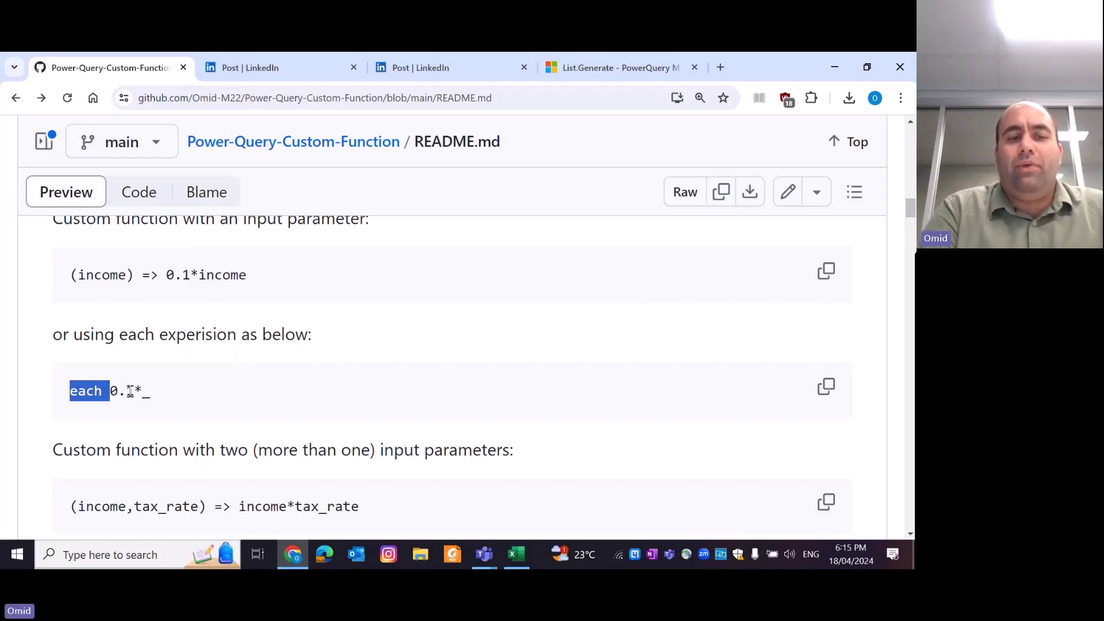
{"action": "left_click", "coordinate": [832, 390]}
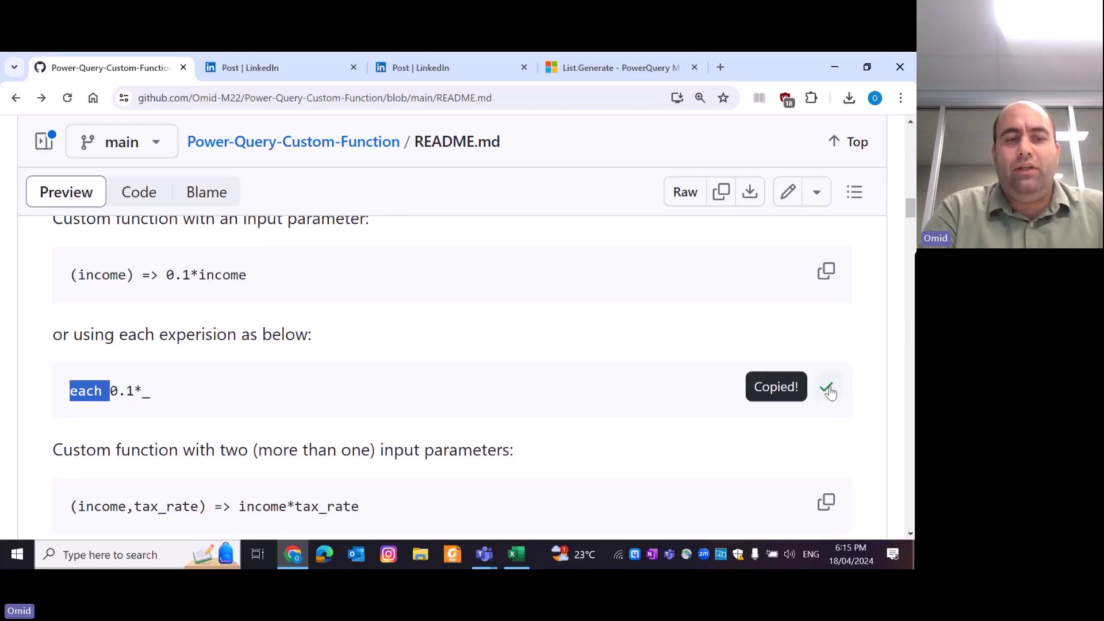
{"action": "key", "text": "alt+Tab"}
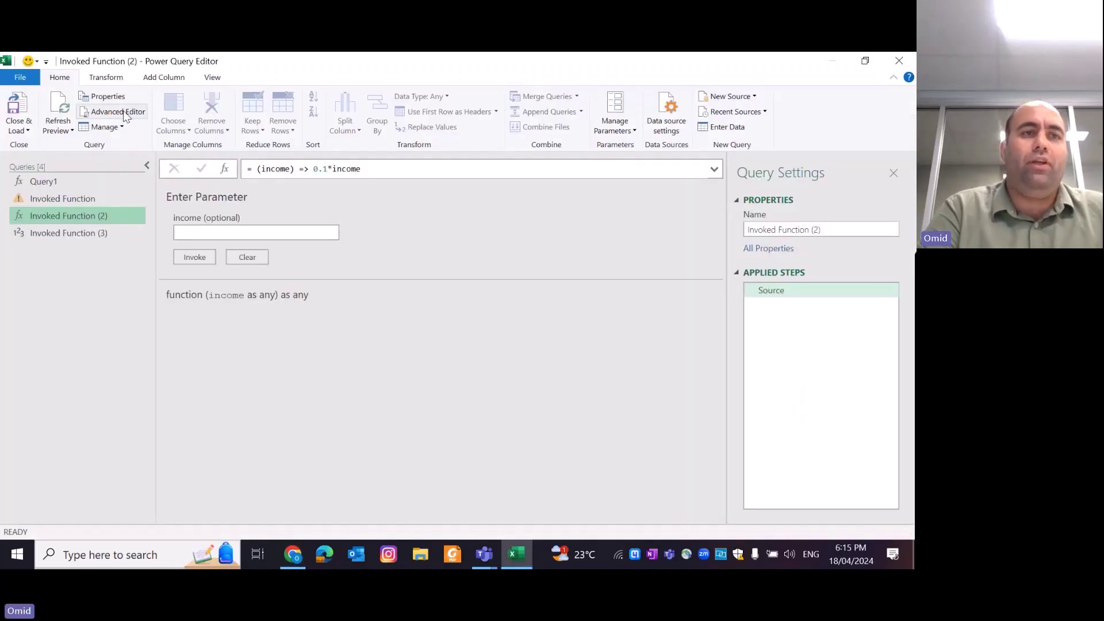
Step: Replace all of Invoked Function (2)'s M code with the pasted each 0.1*_ expression
{"action": "left_click", "coordinate": [113, 112]}
{"action": "key", "text": "ctrl+a"}
{"action": "key", "text": "ctrl+v"}
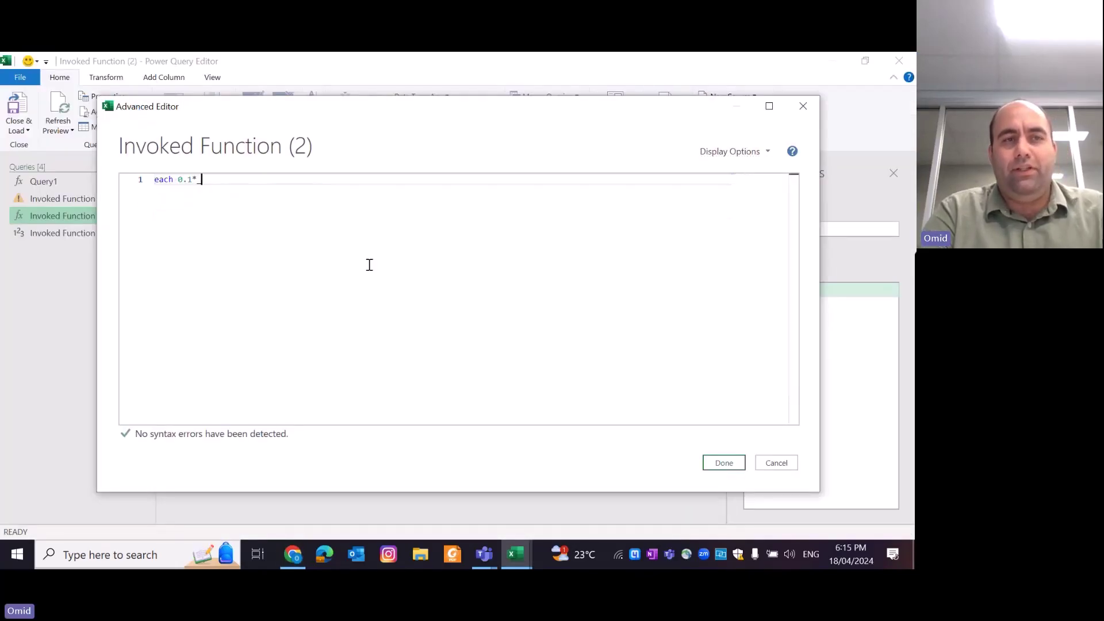
{"action": "left_click", "coordinate": [740, 463]}
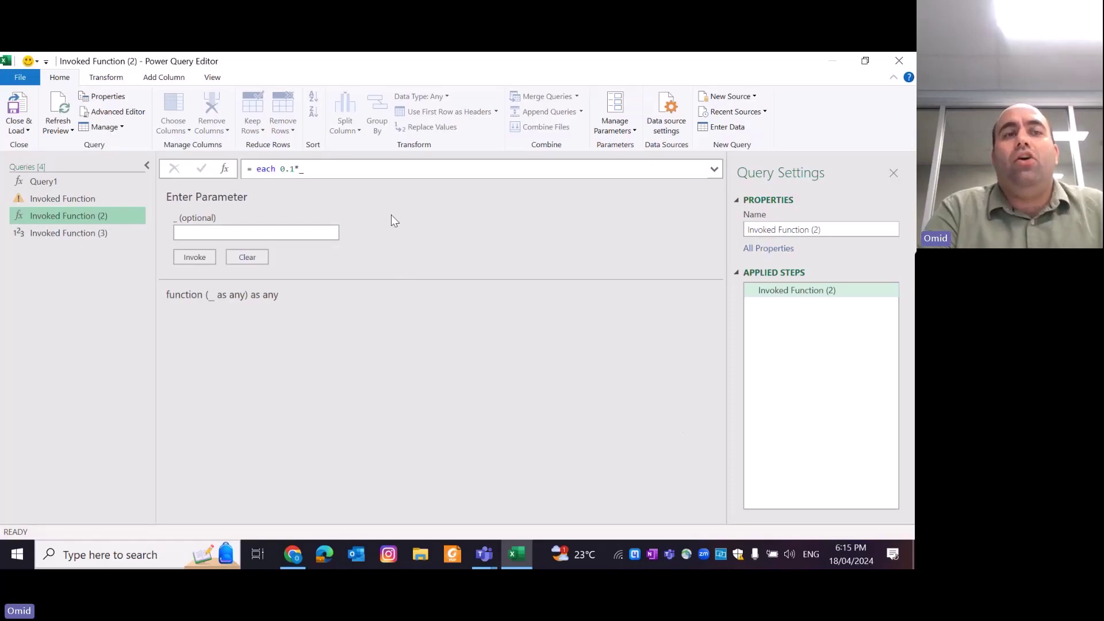
Step: Invoke the function with 56, producing 5.6 in Invoked Function (4)
{"action": "left_click", "coordinate": [268, 234]}
{"action": "type", "text": "56"}
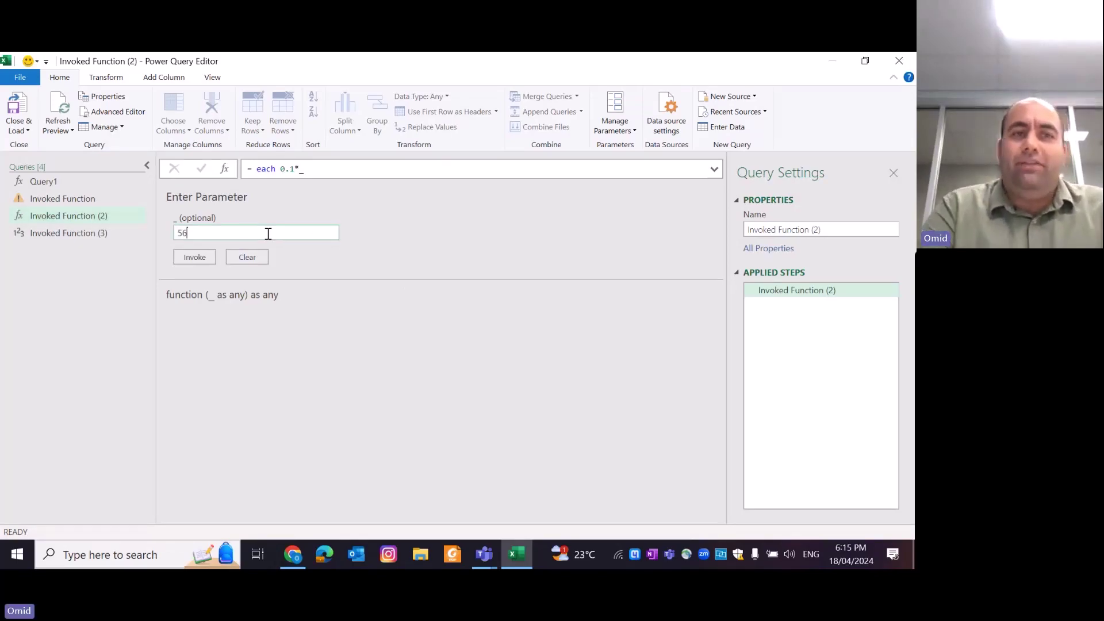
{"action": "left_click", "coordinate": [193, 256]}
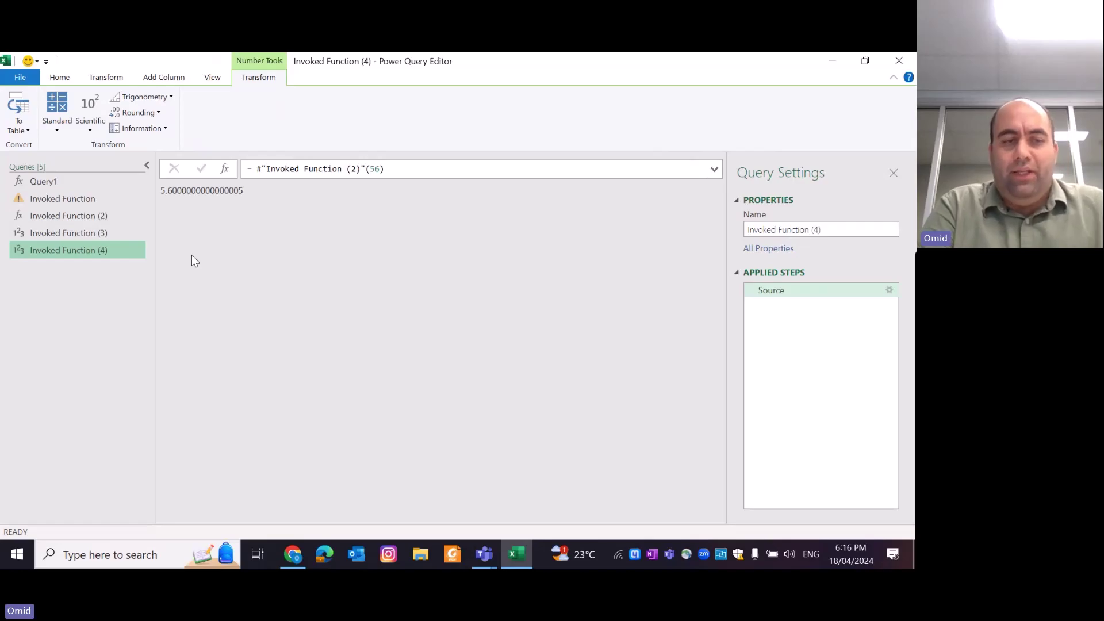
{"action": "key", "text": "alt+Tab"}
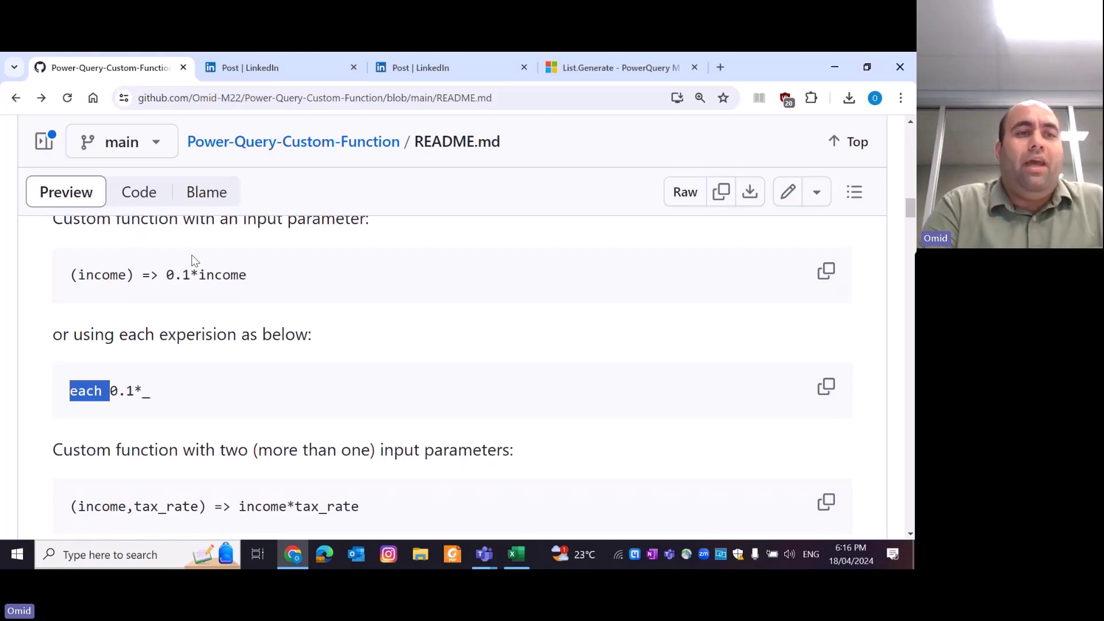
Step: Copy the README code block (income,tax_rate) => income*tax_rate and return to Power Query Editor
{"action": "left_click", "coordinate": [105, 390]}
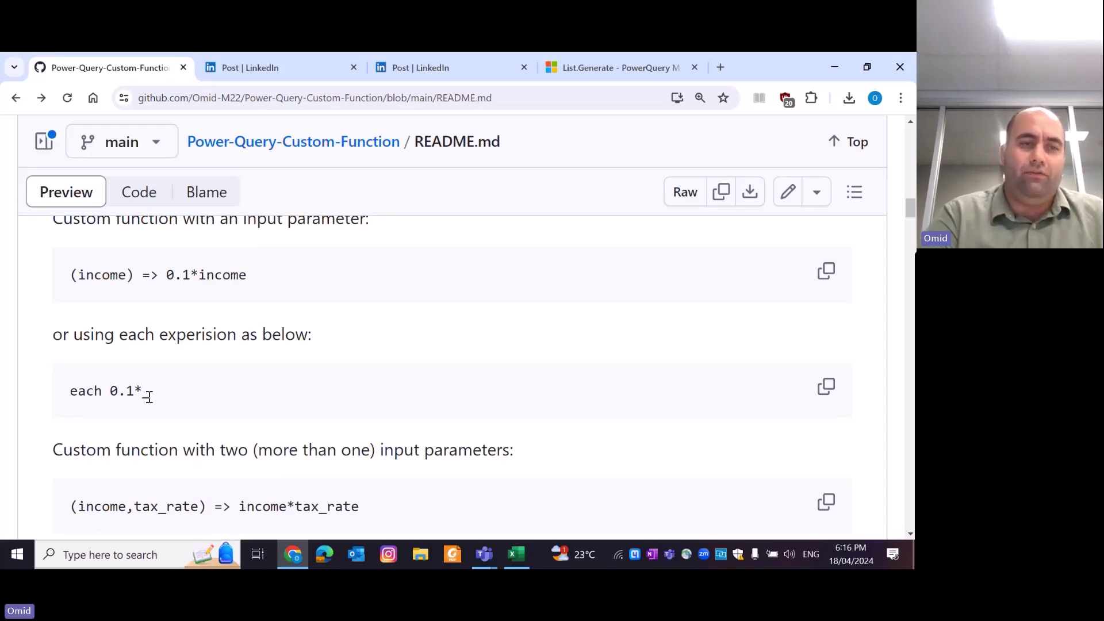
{"action": "scroll", "coordinate": [148, 396], "scroll_direction": "down", "scroll_amount": 2}
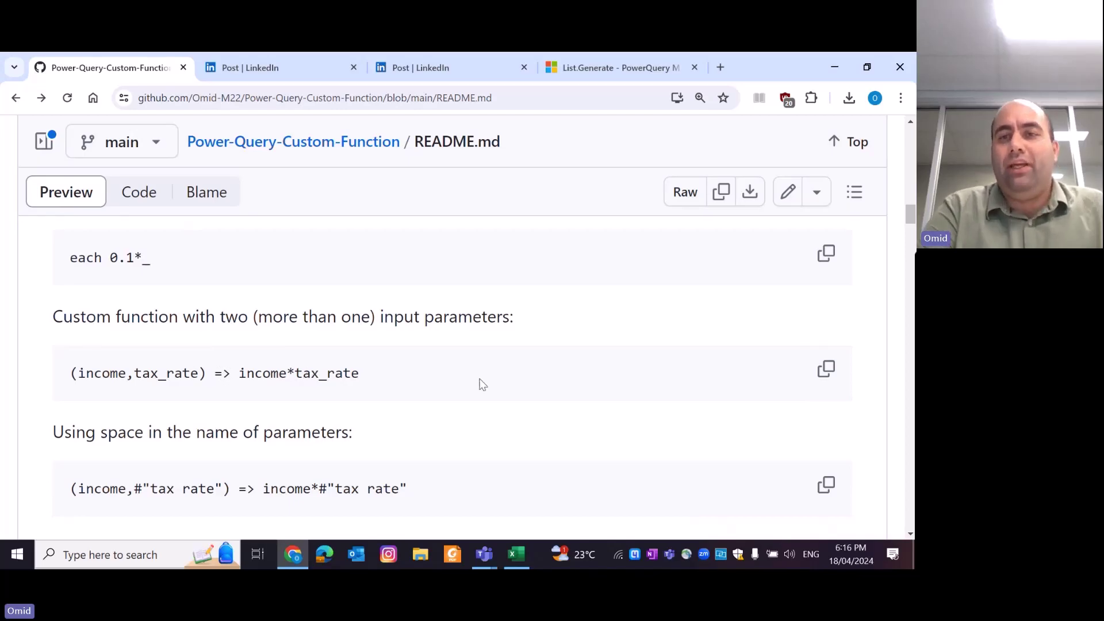
{"action": "left_click", "coordinate": [821, 371]}
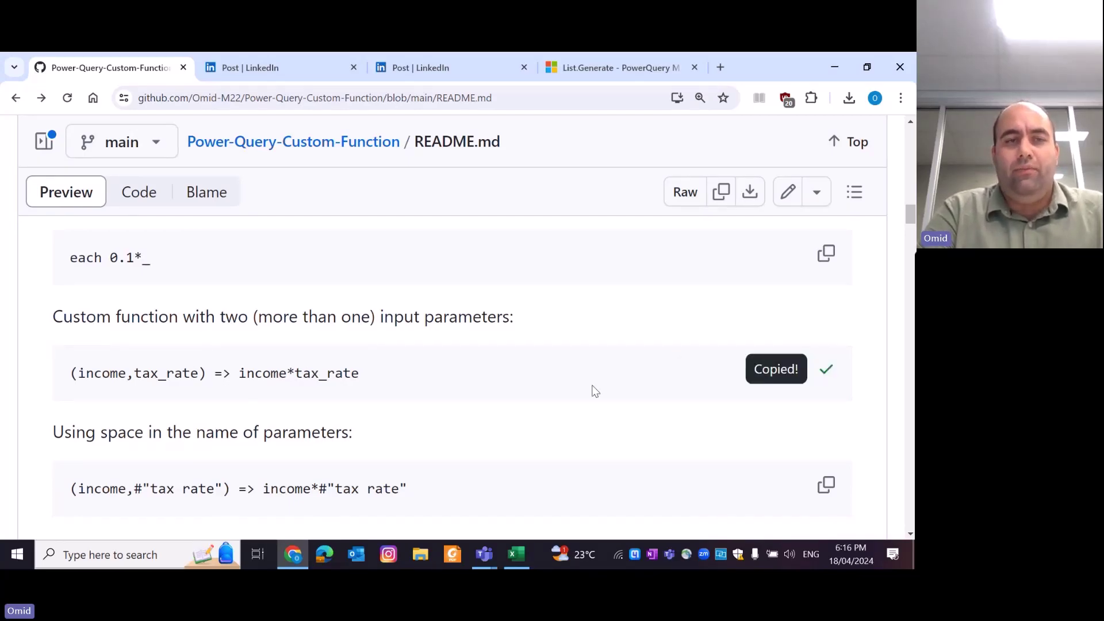
{"action": "key", "text": "alt+Tab"}
Step: Replace Invoked Function (4)'s formula with = (income,tax_rate) => income*tax_rate
{"action": "left_click", "coordinate": [399, 167]}
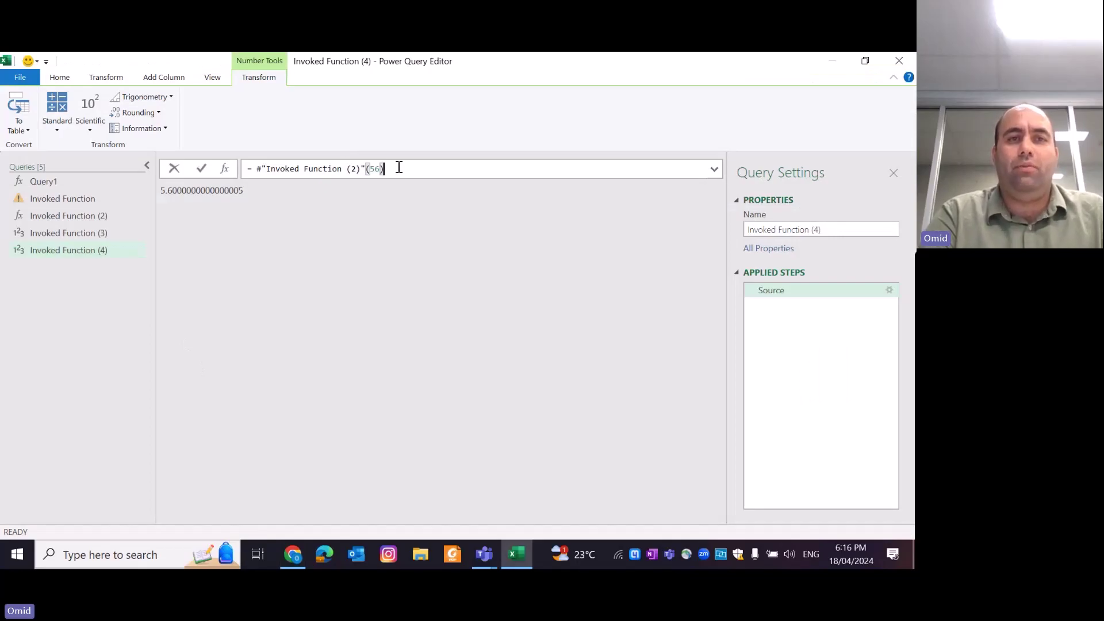
{"action": "key", "text": "ctrl+a"}
{"action": "type", "text": "="}
{"action": "key", "text": "ctrl+v"}
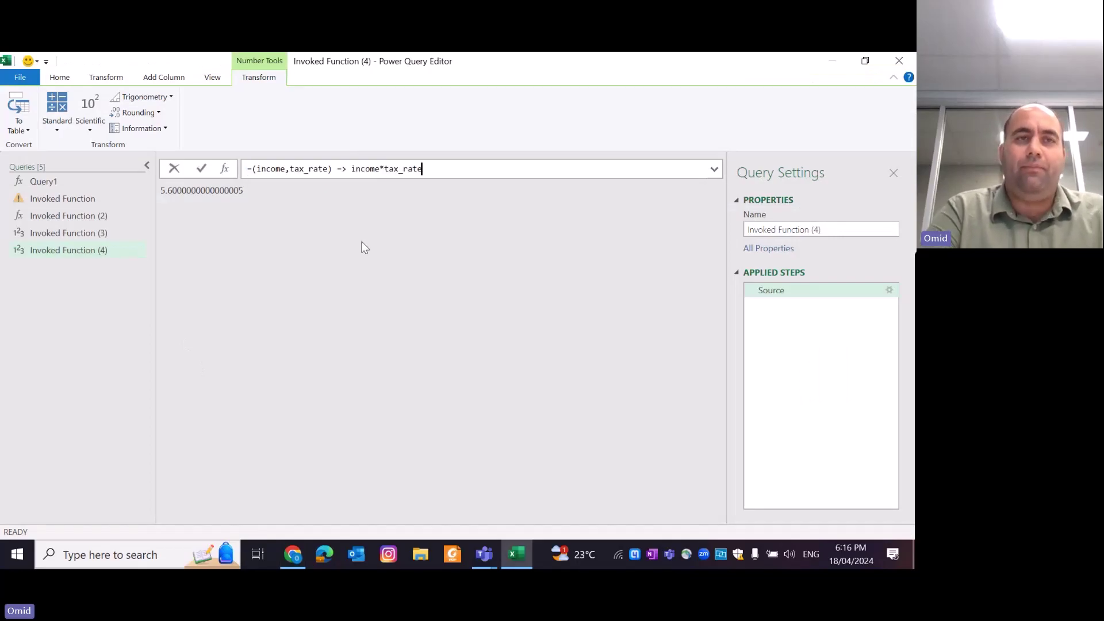
{"action": "key", "text": "Return"}
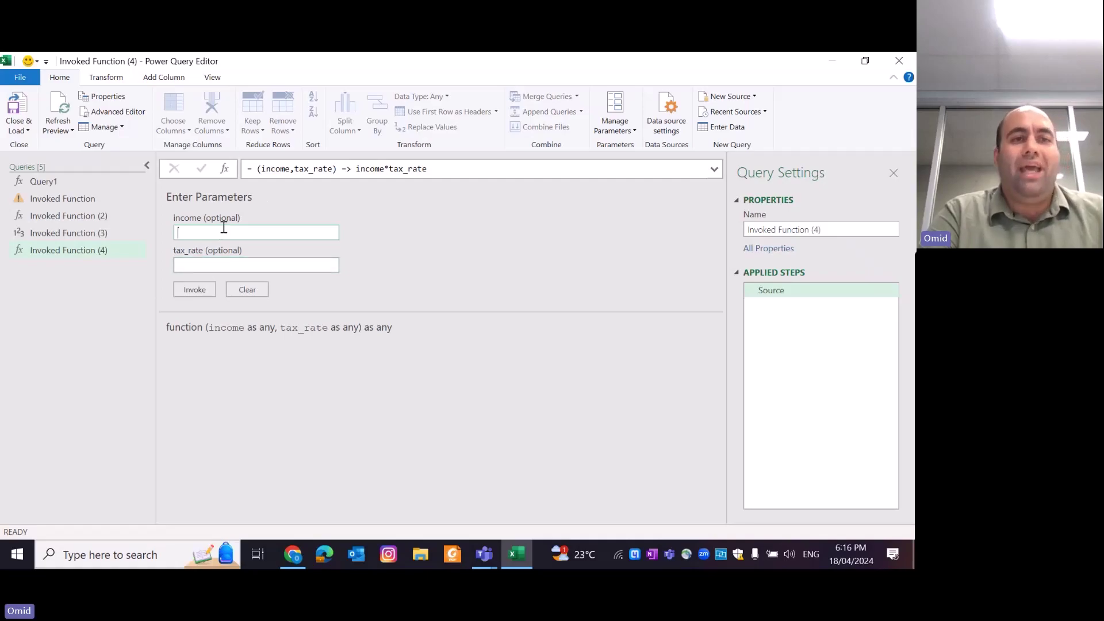
Step: Invoke the function with income 100 and tax_rate 0.15, returning 15
{"action": "type", "text": "100"}
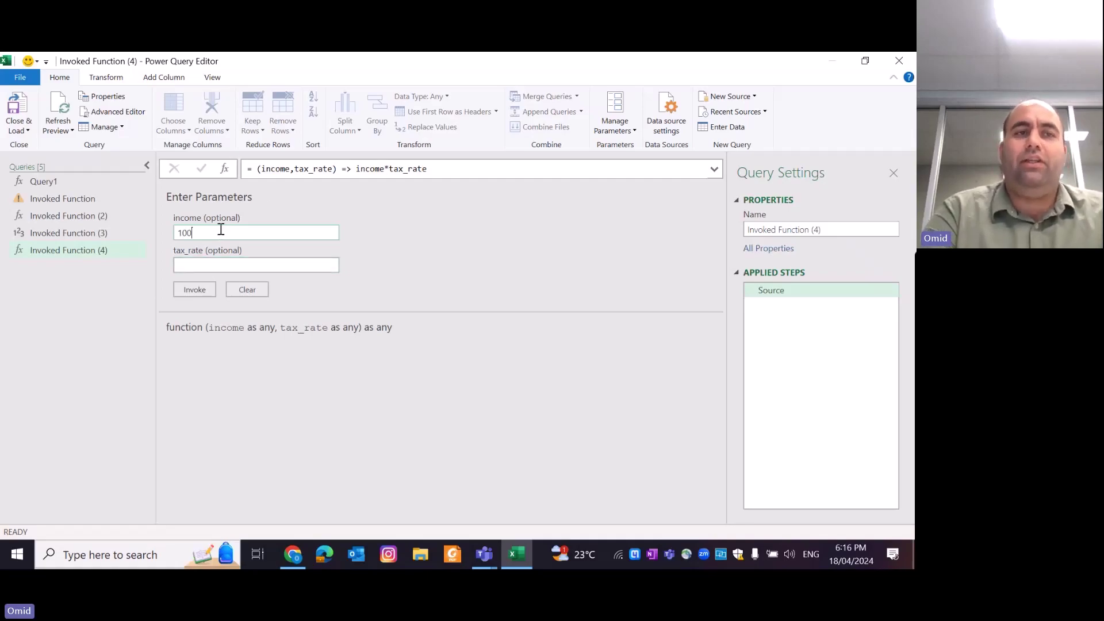
{"action": "left_click", "coordinate": [225, 261]}
{"action": "type", "text": "15"}
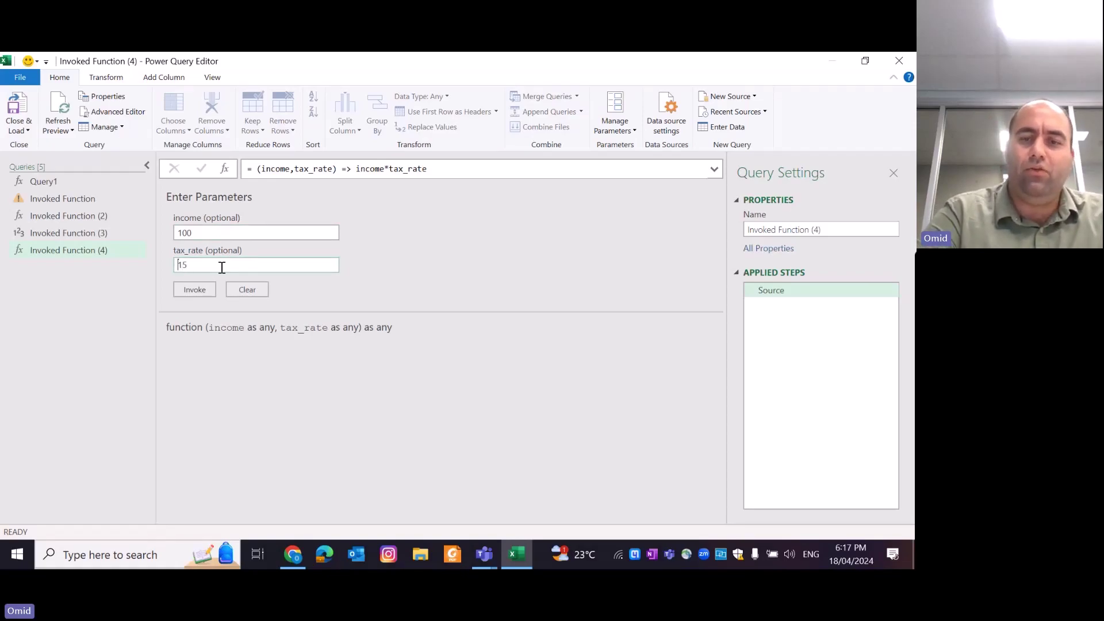
{"action": "type", "text": "0."}
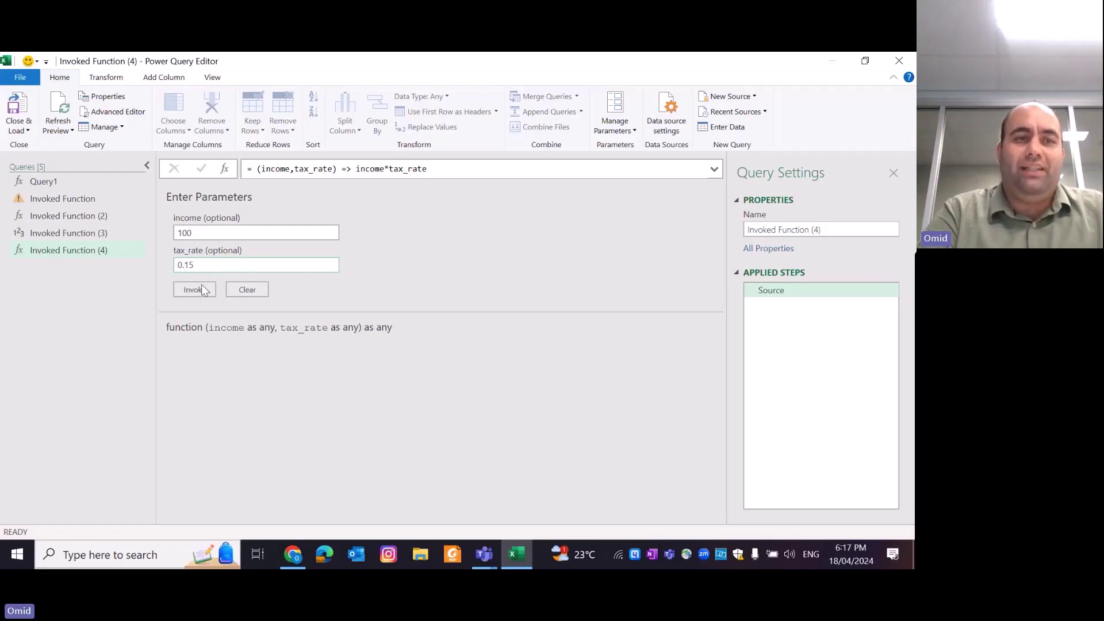
{"action": "left_click", "coordinate": [202, 286]}
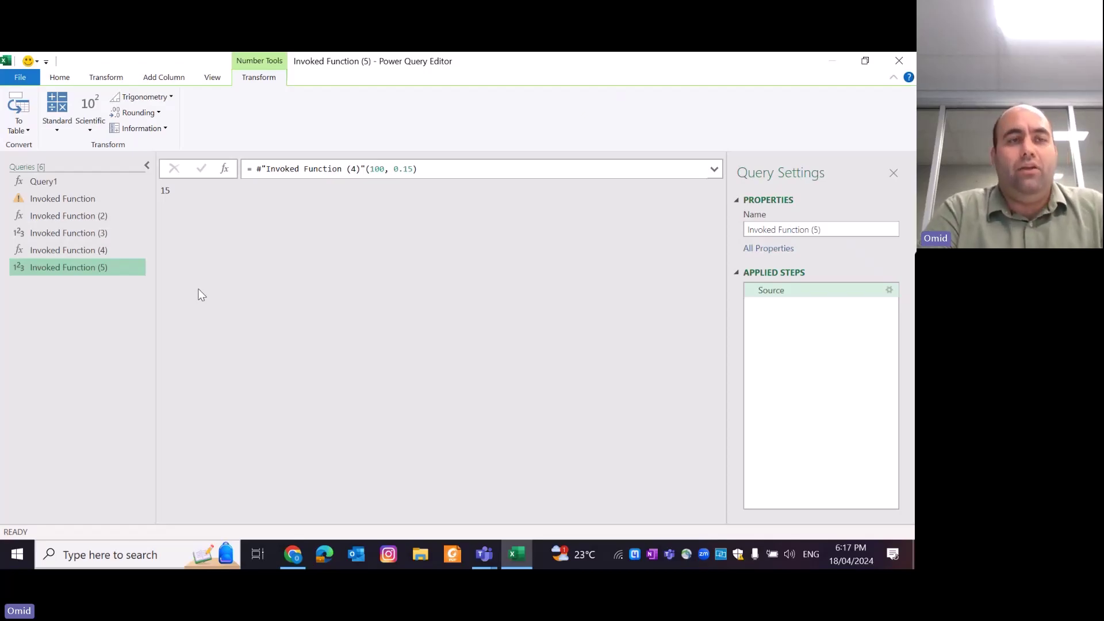
Step: Scroll the README to Parameters & output Type and copy the (a) =>Text.Start(a,3) example
{"action": "key", "text": "alt+Tab"}
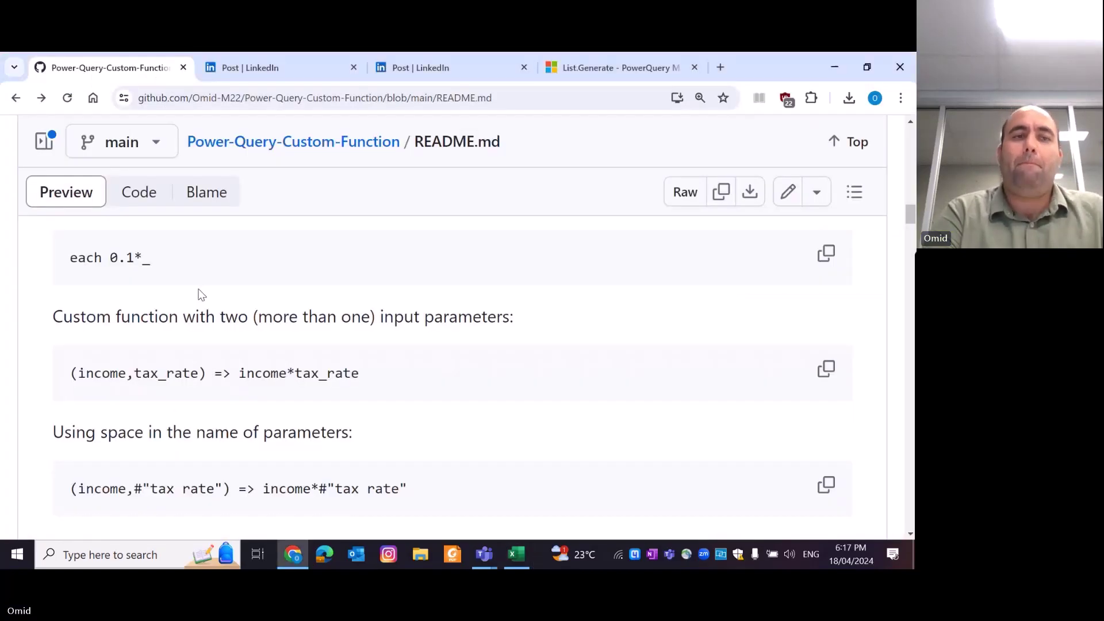
{"action": "scroll", "coordinate": [328, 397], "scroll_direction": "down", "scroll_amount": 2}
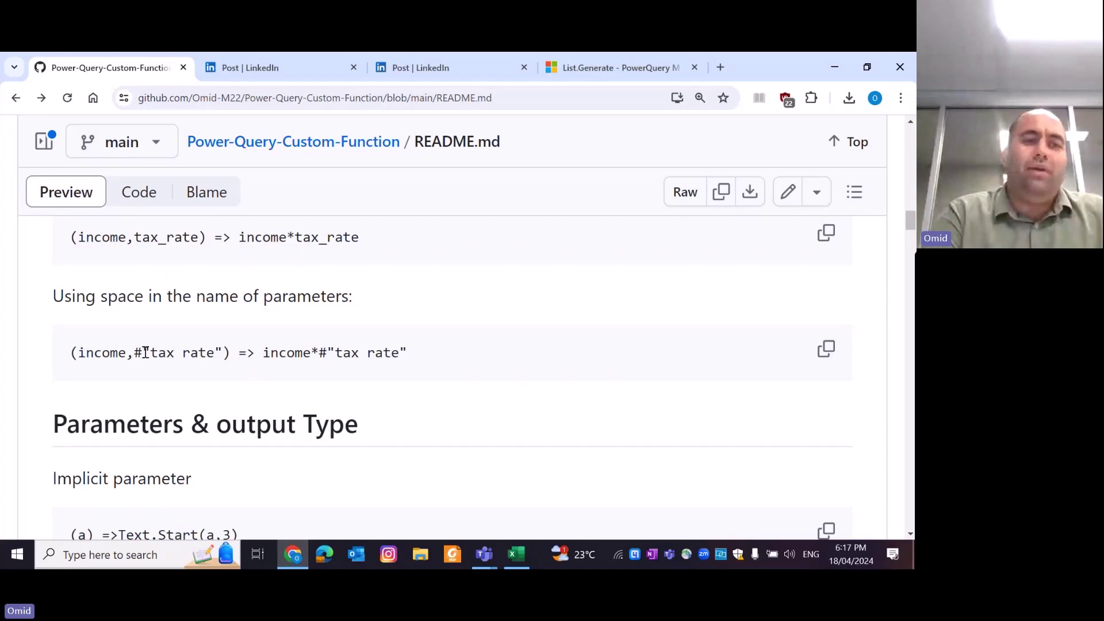
{"action": "left_click_drag", "start_coordinate": [145, 352], "coordinate": [135, 353]}
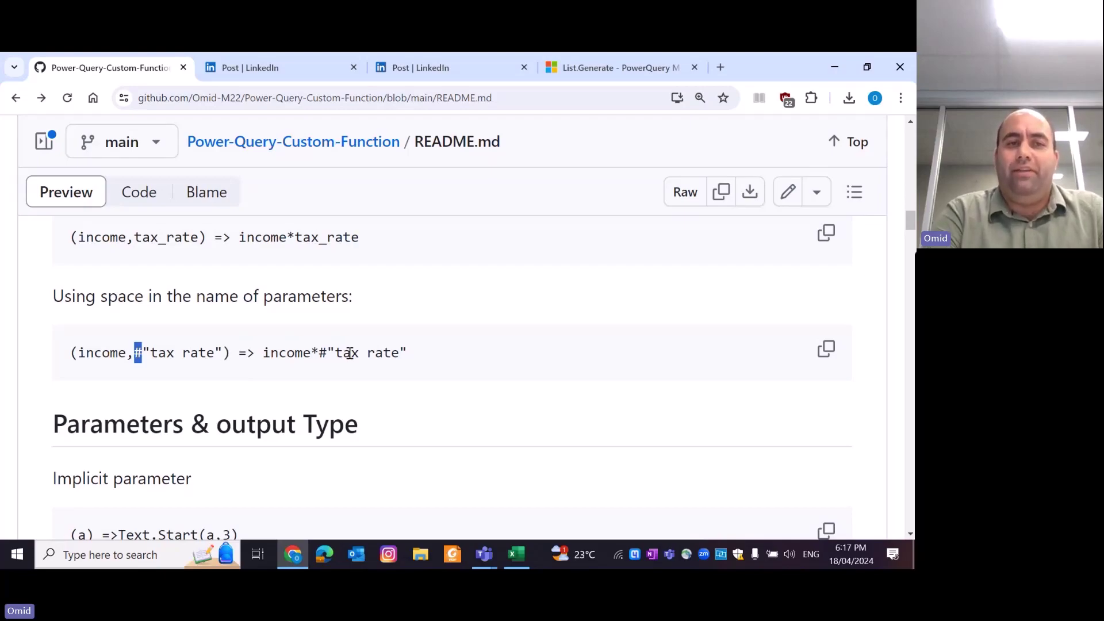
{"action": "left_click_drag", "start_coordinate": [407, 353], "coordinate": [325, 354]}
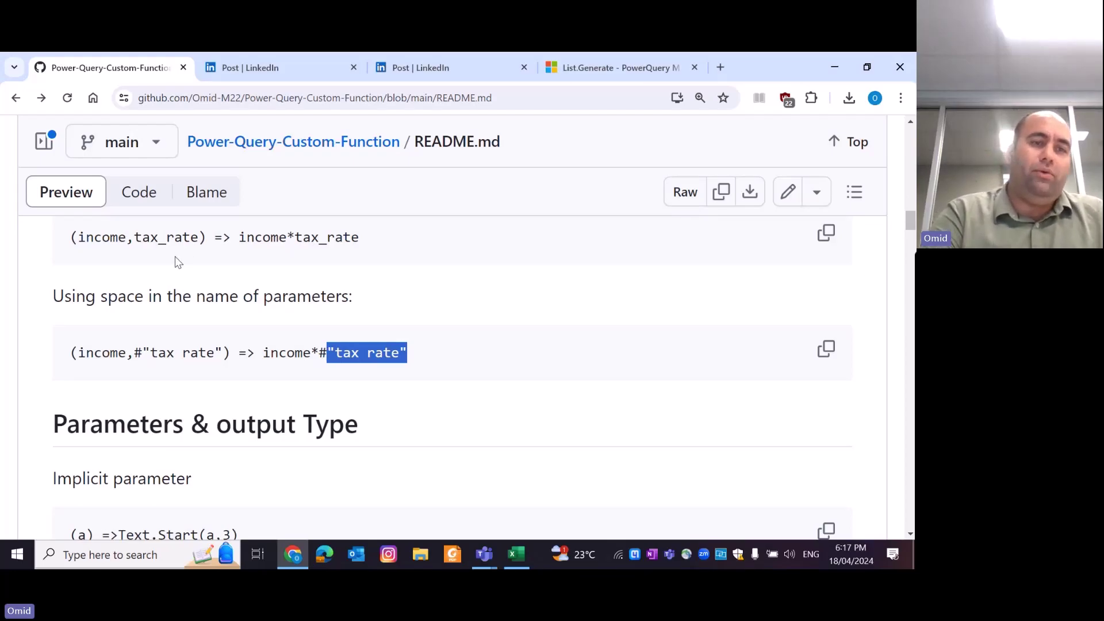
{"action": "scroll", "coordinate": [179, 262], "scroll_direction": "down", "scroll_amount": 2}
{"action": "scroll", "coordinate": [179, 262], "scroll_direction": "down", "scroll_amount": 1}
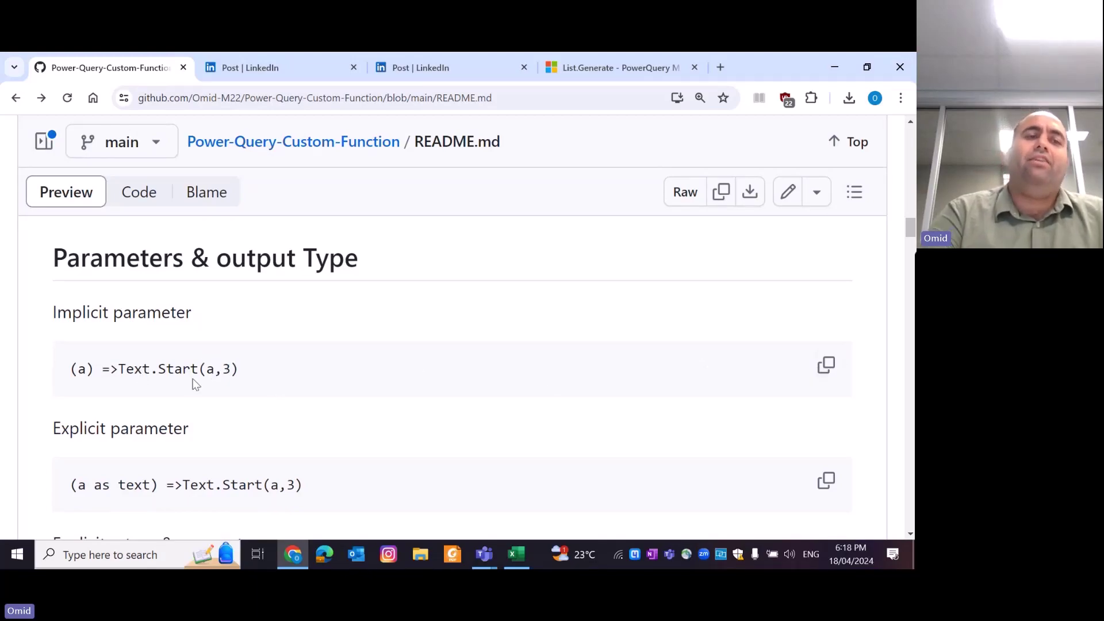
{"action": "left_click", "coordinate": [826, 368]}
Step: Replace Invoked Function (5)'s formula with =(a) =>Text.Start(a,3)
{"action": "key", "text": "alt+Tab"}
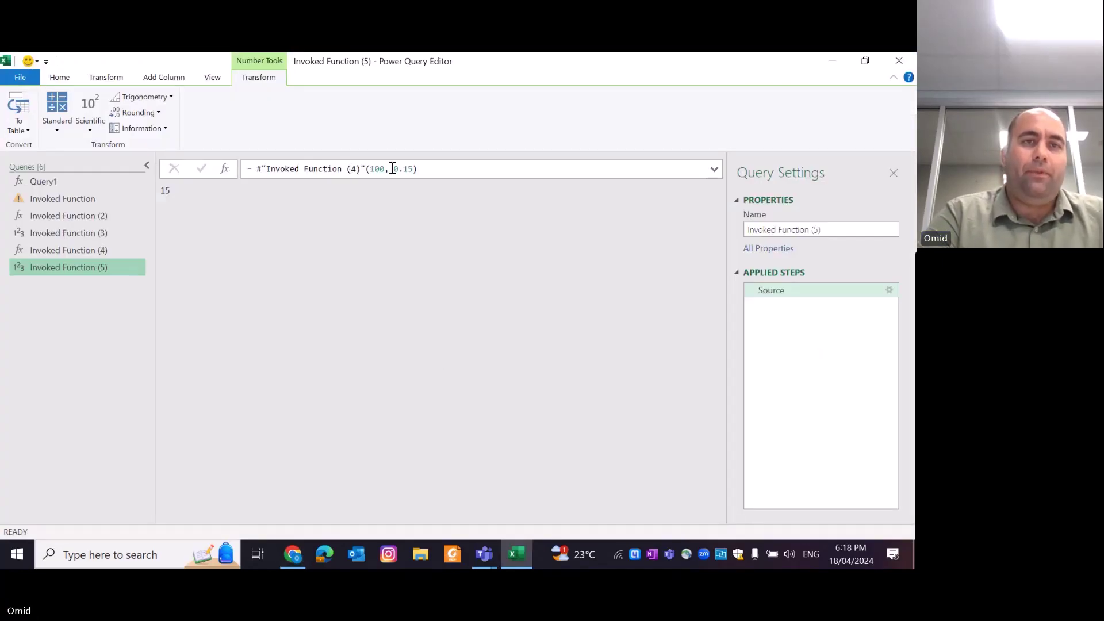
{"action": "left_click", "coordinate": [432, 167]}
{"action": "key", "text": "ctrl+a"}
{"action": "type", "text": "=(a) =>Text.Start(a,3)"}
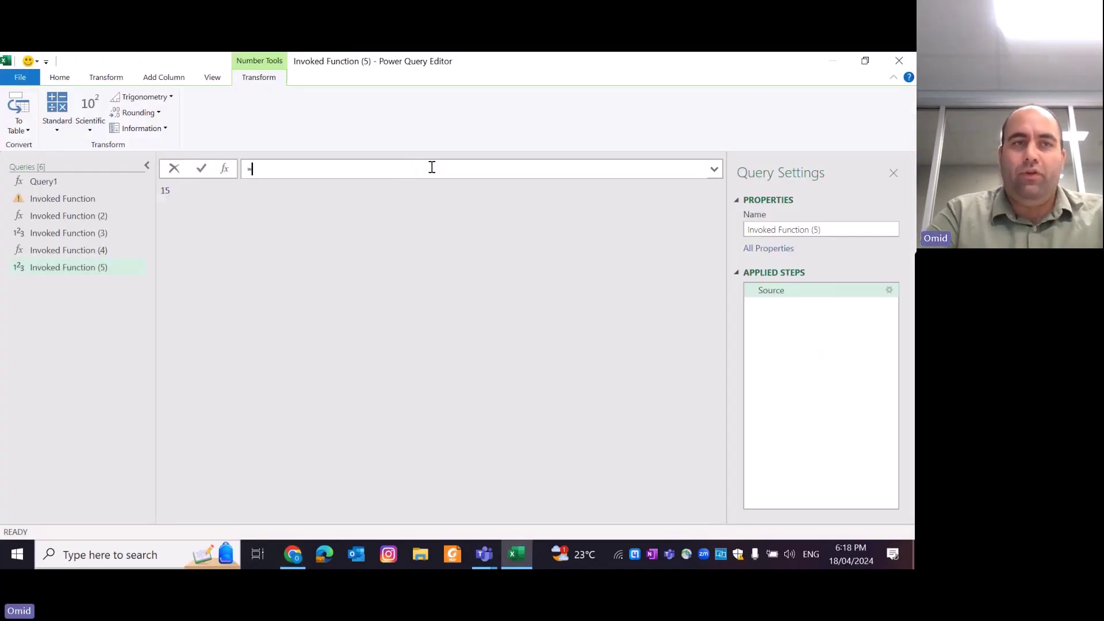
{"action": "key", "text": "Return"}
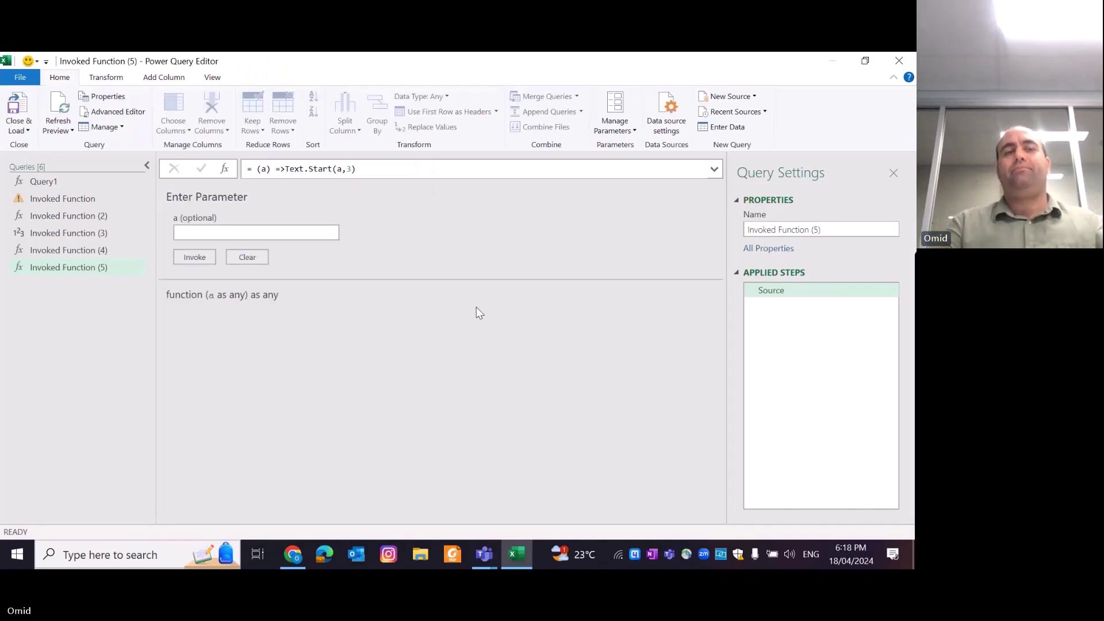
Step: Invoke the function with a sample word to get its first three letters
{"action": "left_click", "coordinate": [301, 234]}
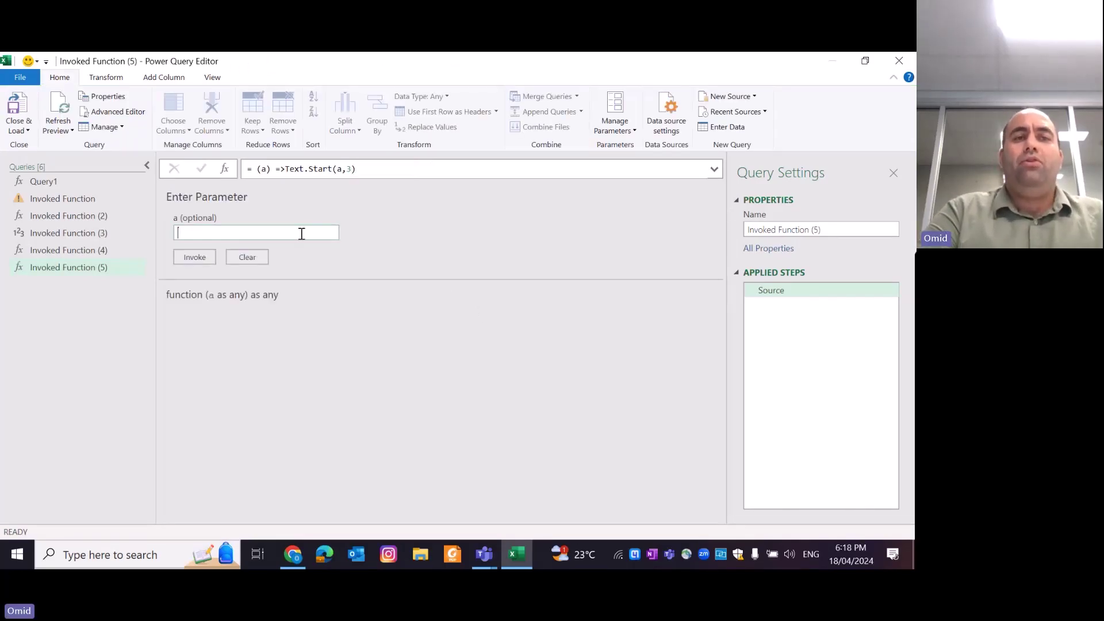
{"action": "type", "text": "omid"}
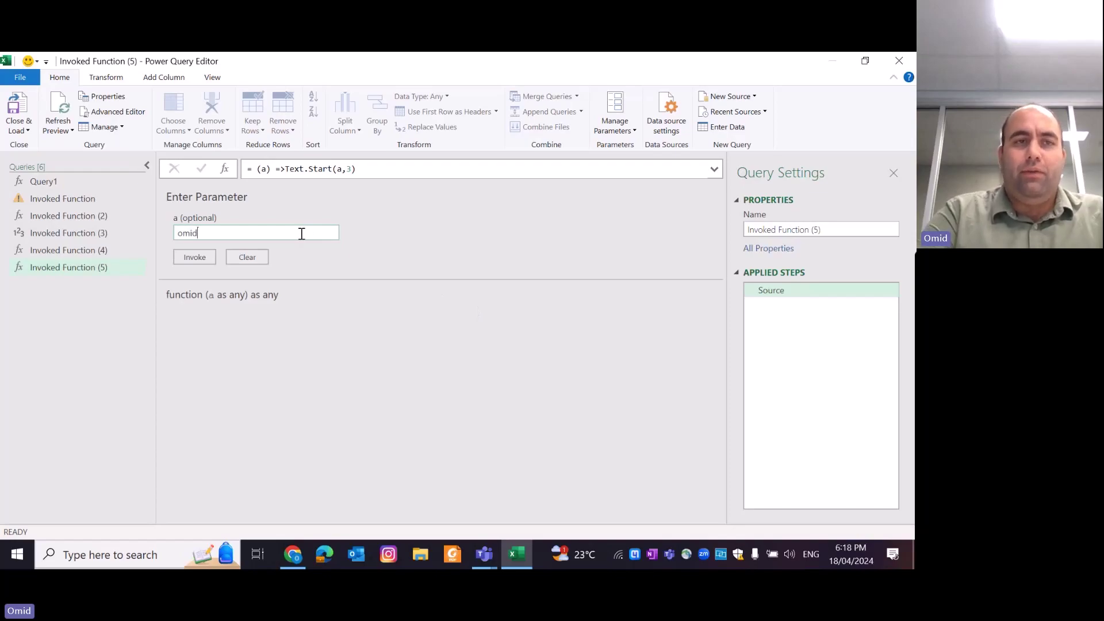
{"action": "left_click", "coordinate": [194, 256]}
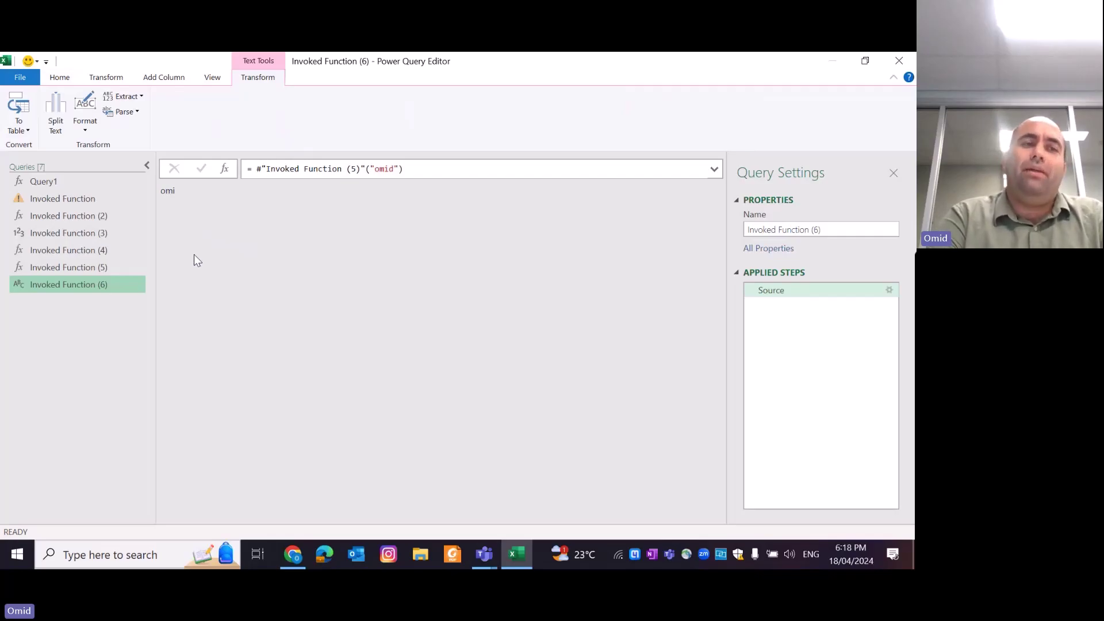
{"action": "left_click", "coordinate": [105, 267]}
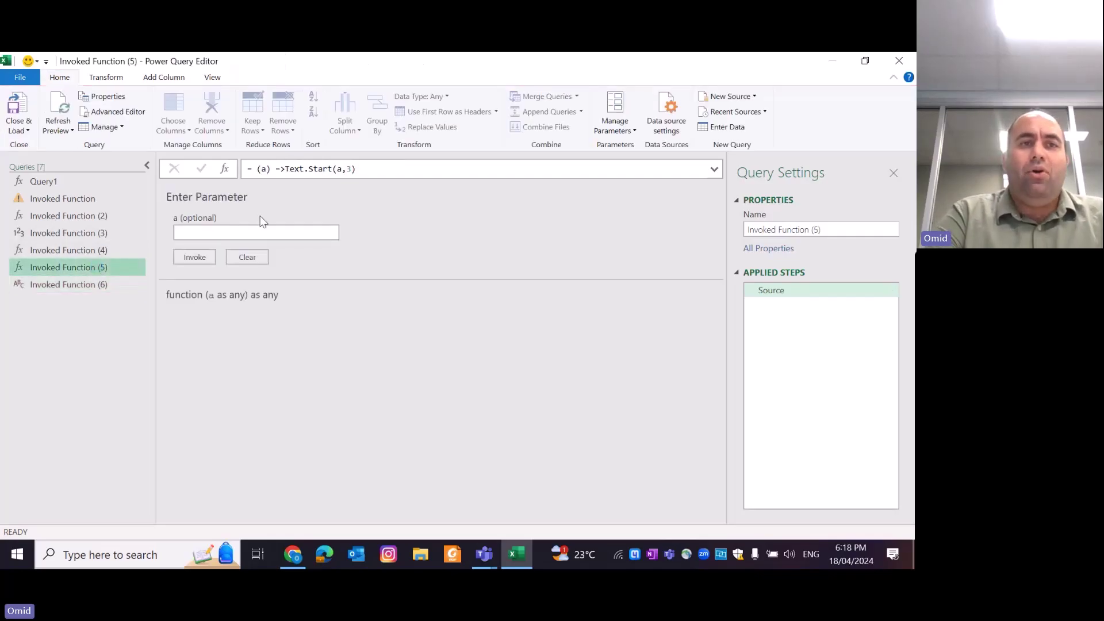
Step: Invoke the function with 763845, which fails converting the number to Text
{"action": "left_click", "coordinate": [248, 228]}
{"action": "type", "text": "76384"}
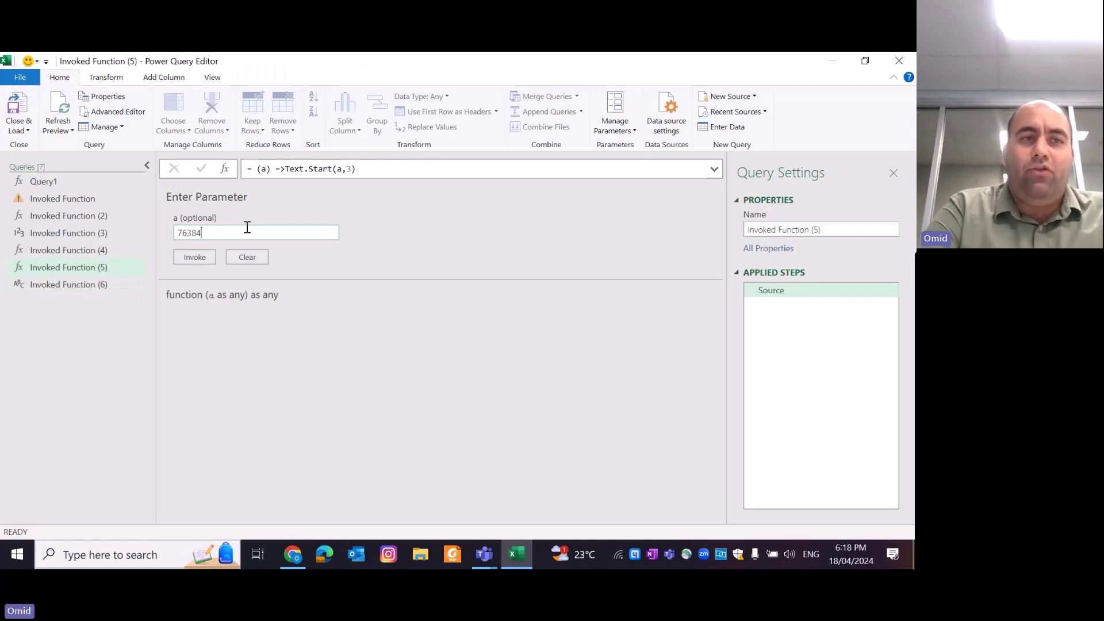
{"action": "type", "text": "5"}
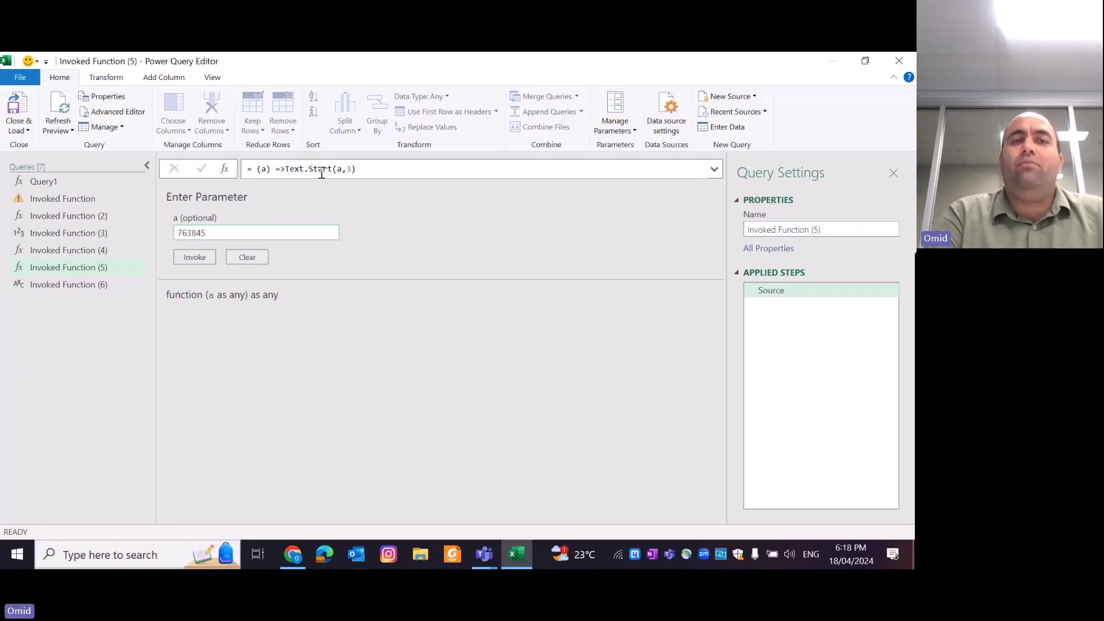
{"action": "left_click", "coordinate": [199, 257]}
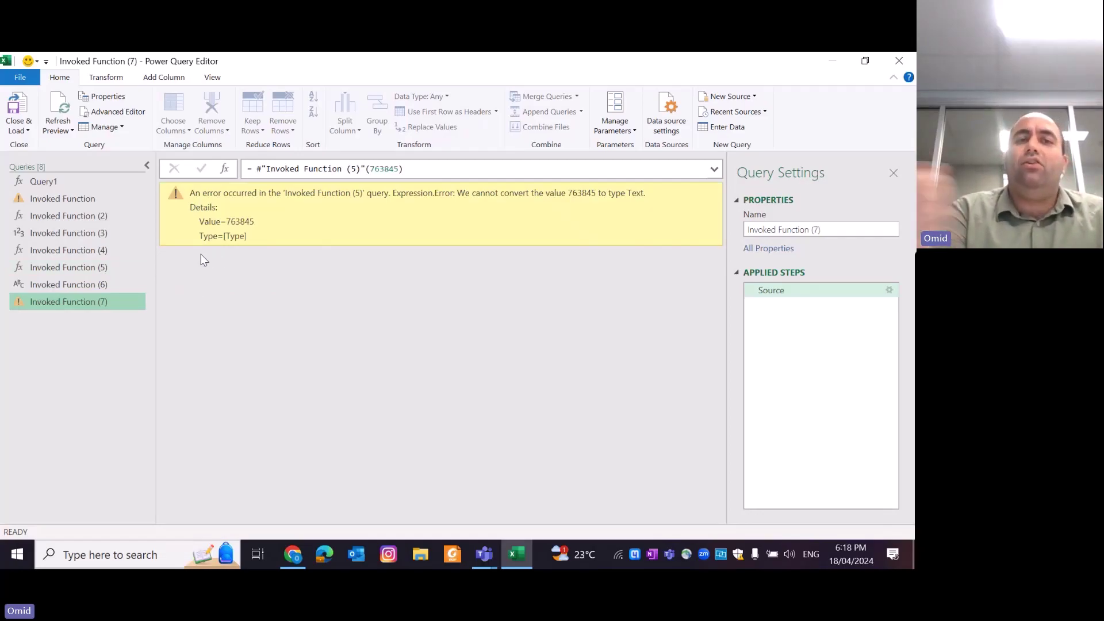
{"action": "left_click", "coordinate": [84, 268]}
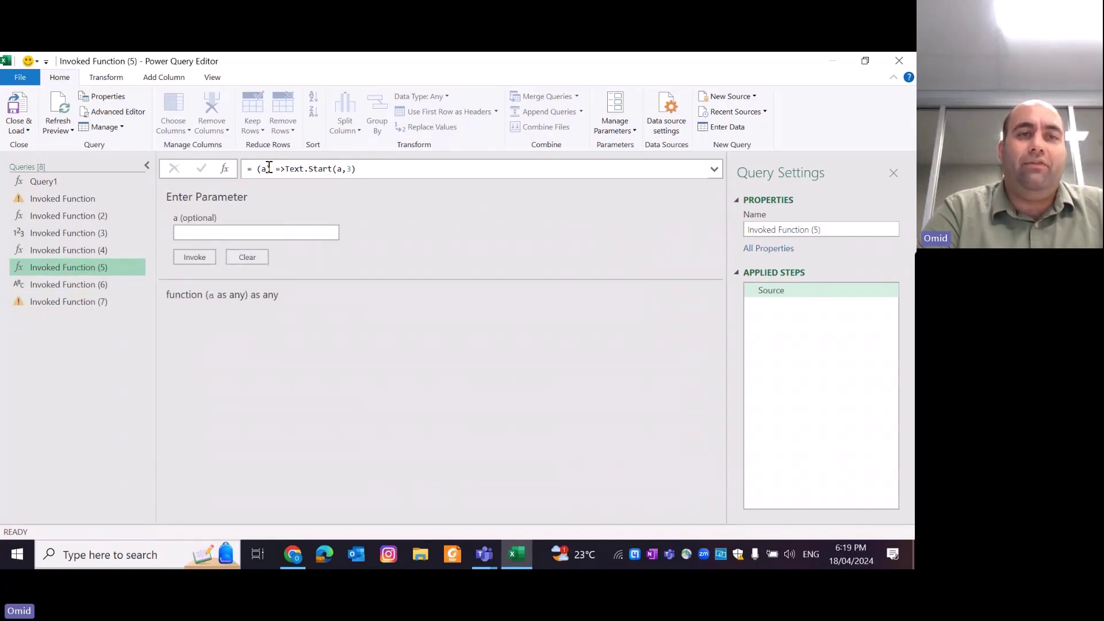
Step: Change the formula's parameter to (a as text), giving (a as text) =>Text.Start(a,3)
{"action": "left_click", "coordinate": [269, 167]}
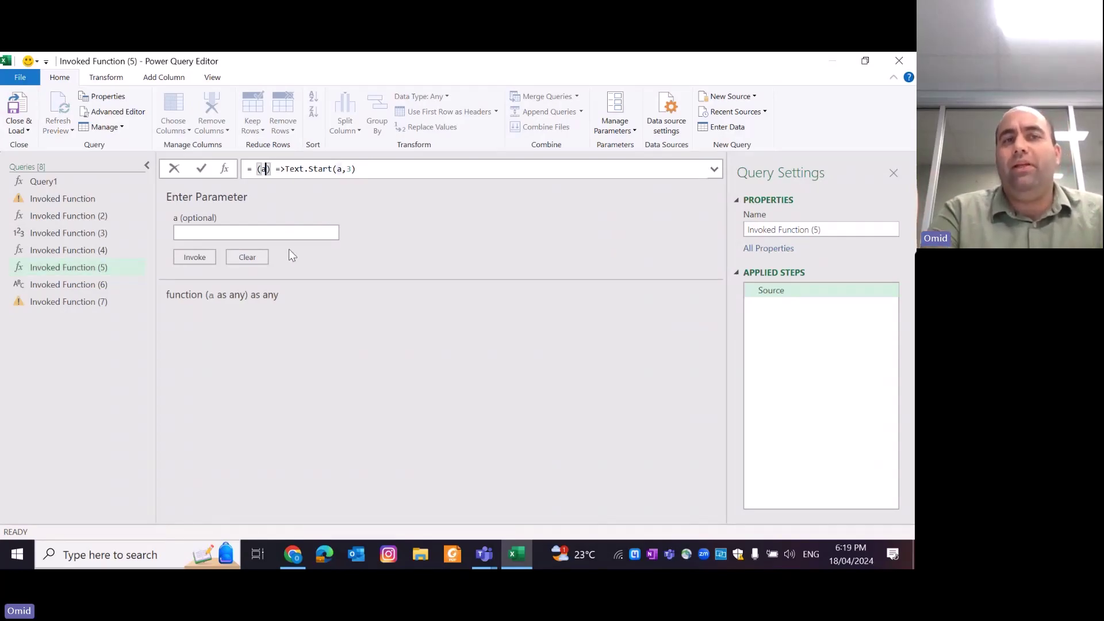
{"action": "type", "text": "a "}
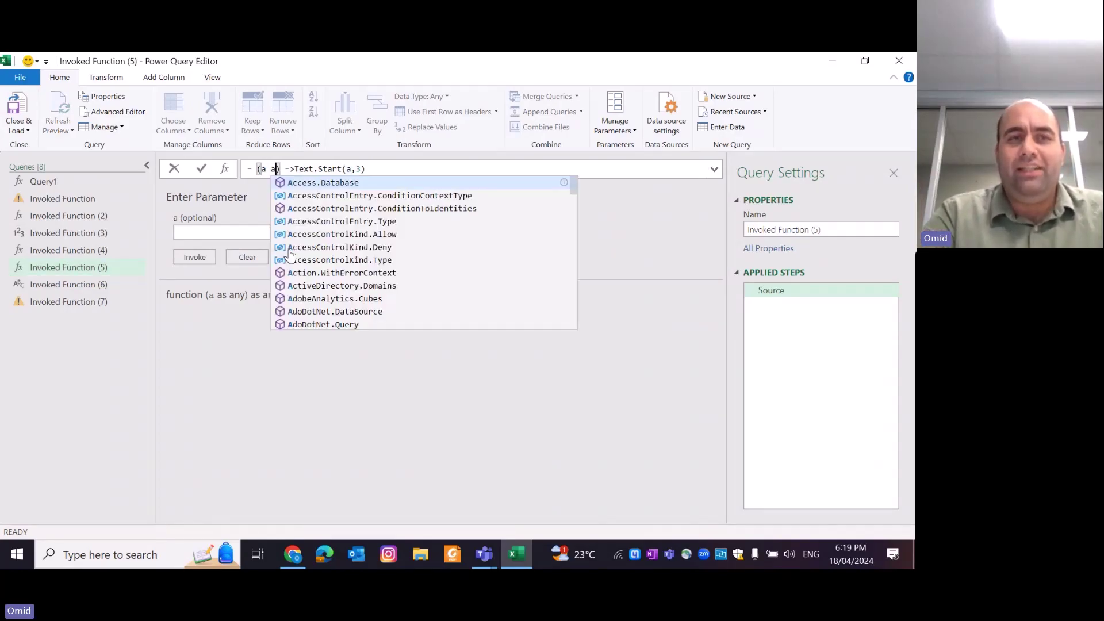
{"action": "type", "text": "s te"}
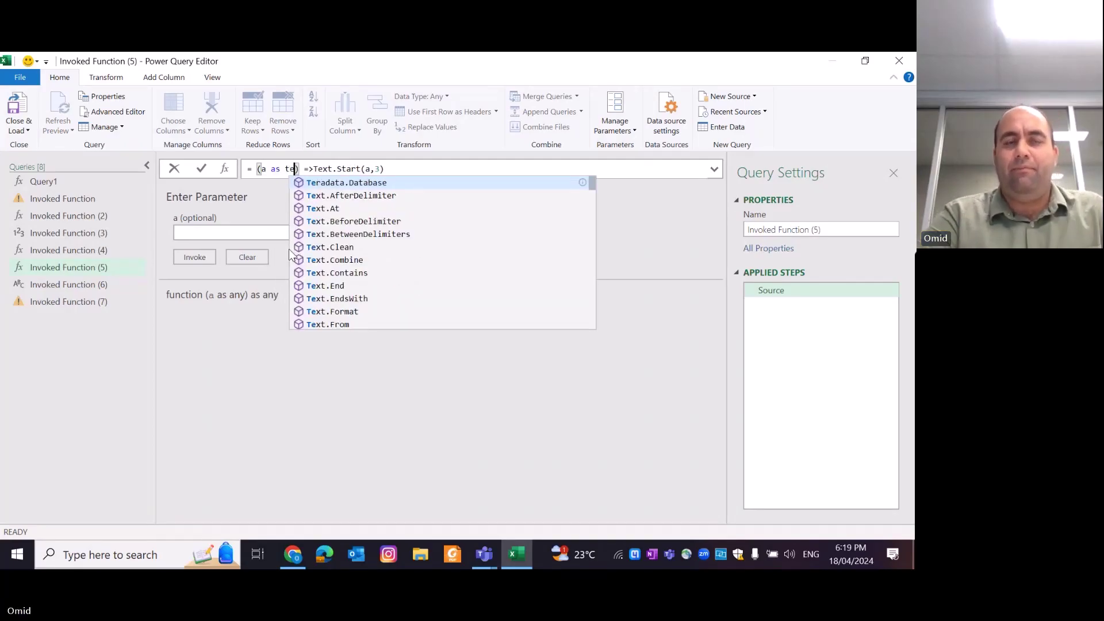
{"action": "type", "text": "xt"}
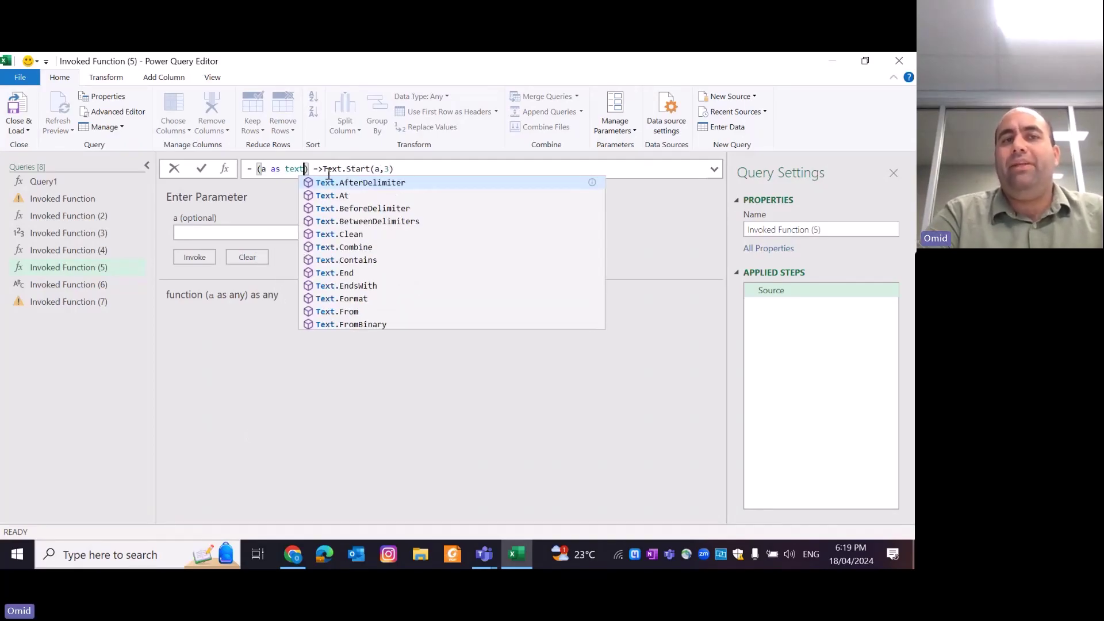
{"action": "left_click", "coordinate": [314, 342]}
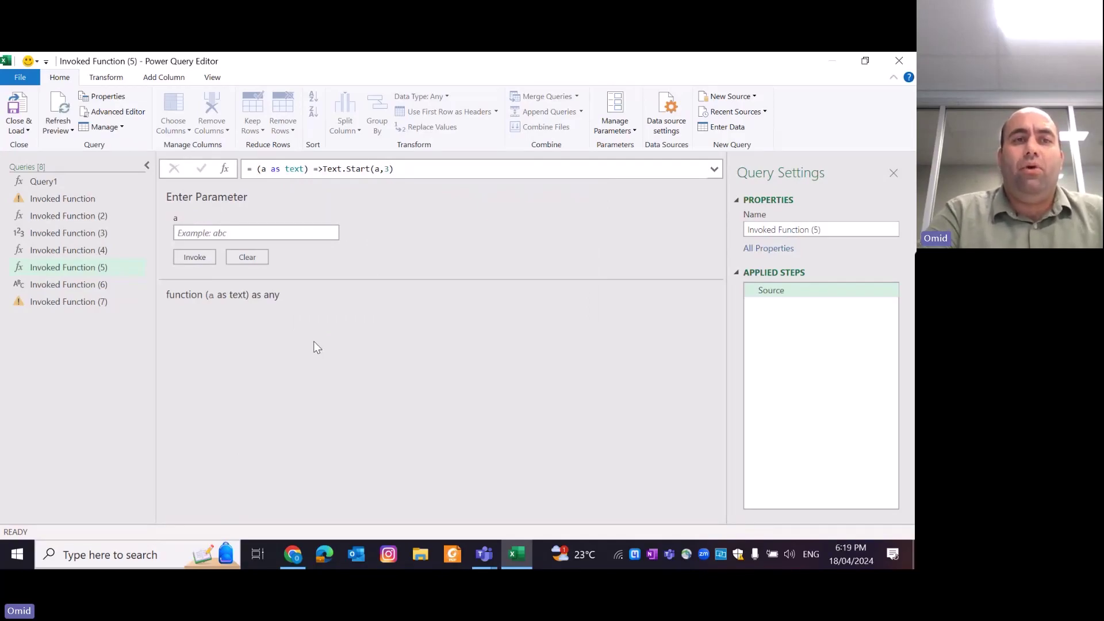
{"action": "key", "text": "ctrl+shift+Left"}
{"action": "key", "text": "ctrl+shift+Left"}
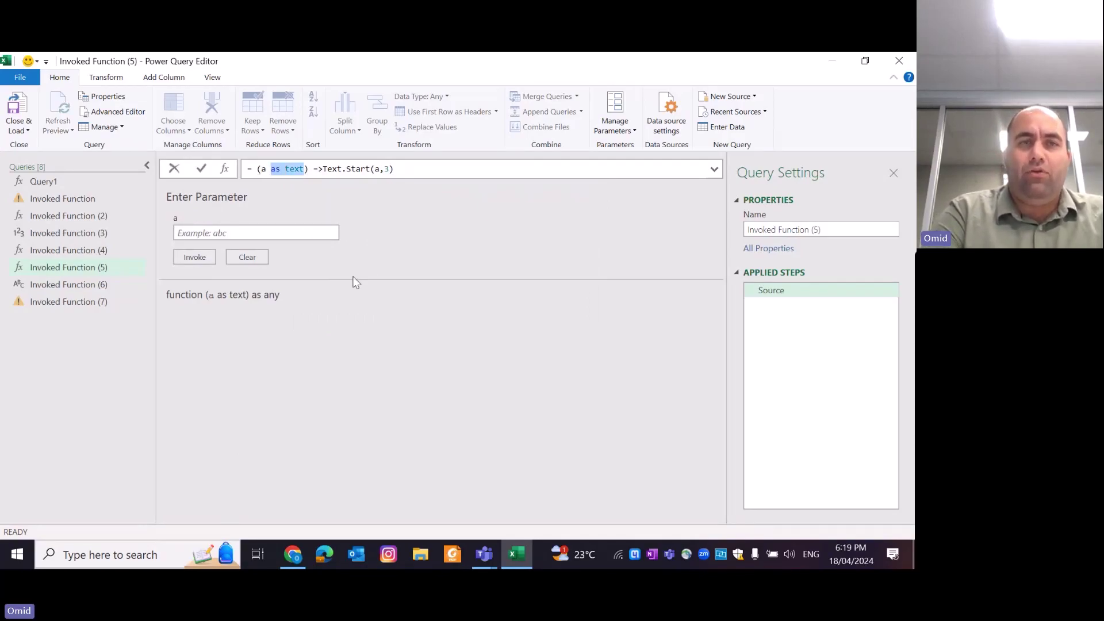
{"action": "key", "text": "BackSpace"}
{"action": "left_click", "coordinate": [363, 333]}
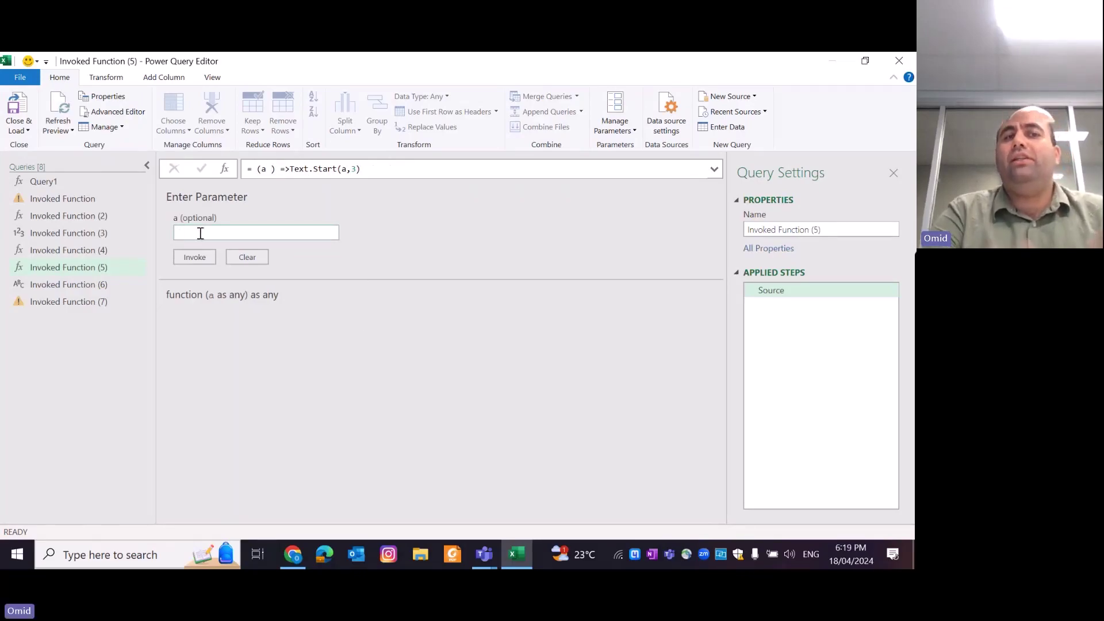
{"action": "double_click", "coordinate": [271, 169]}
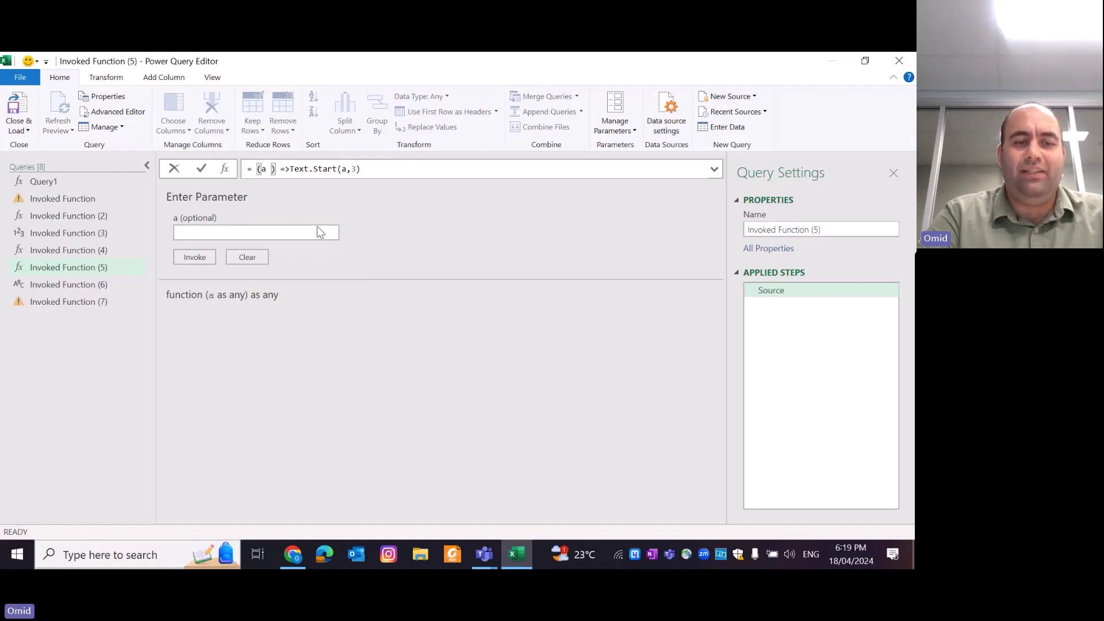
{"action": "type", "text": "as text"}
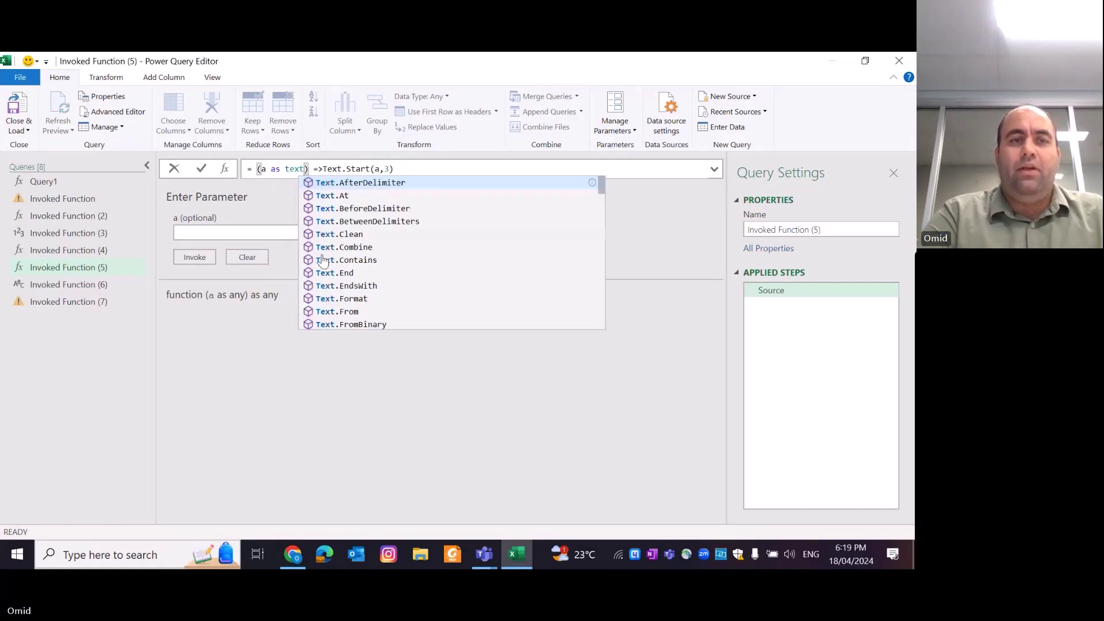
{"action": "left_click", "coordinate": [279, 382]}
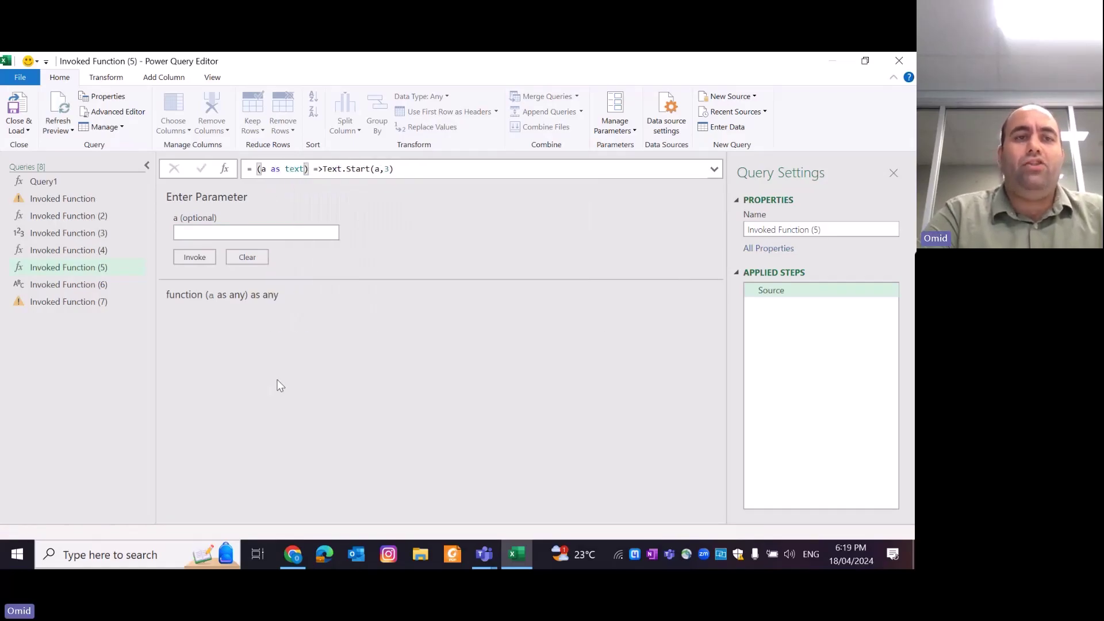
Step: Invoke the function with 345345, creating Invoked Function (8) returning 345
{"action": "left_click", "coordinate": [245, 236]}
{"action": "type", "text": "345345"}
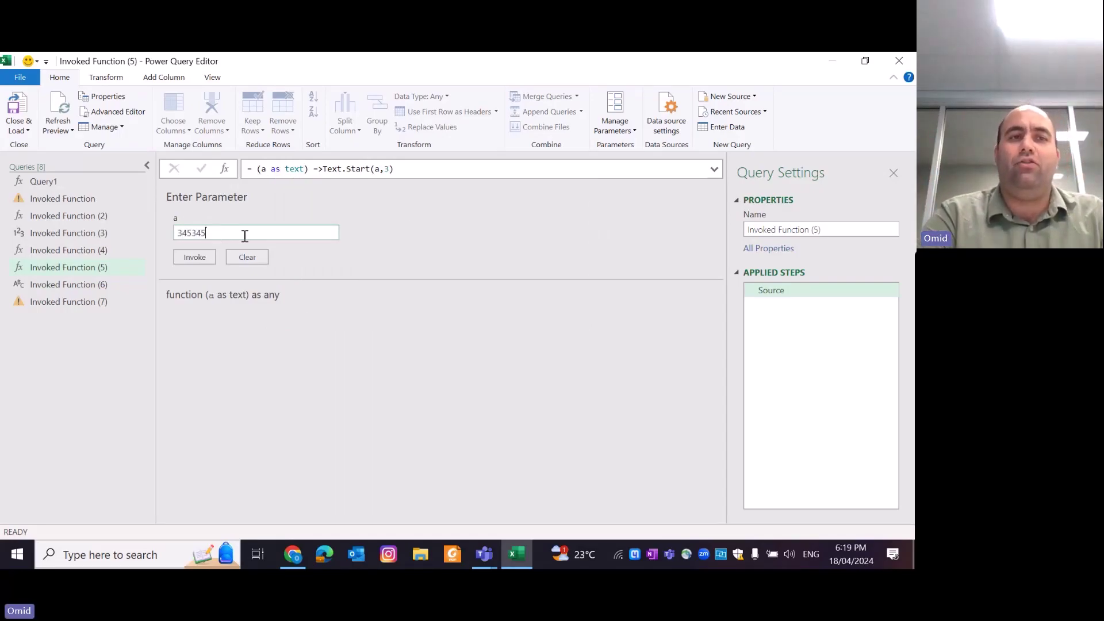
{"action": "left_click", "coordinate": [202, 258]}
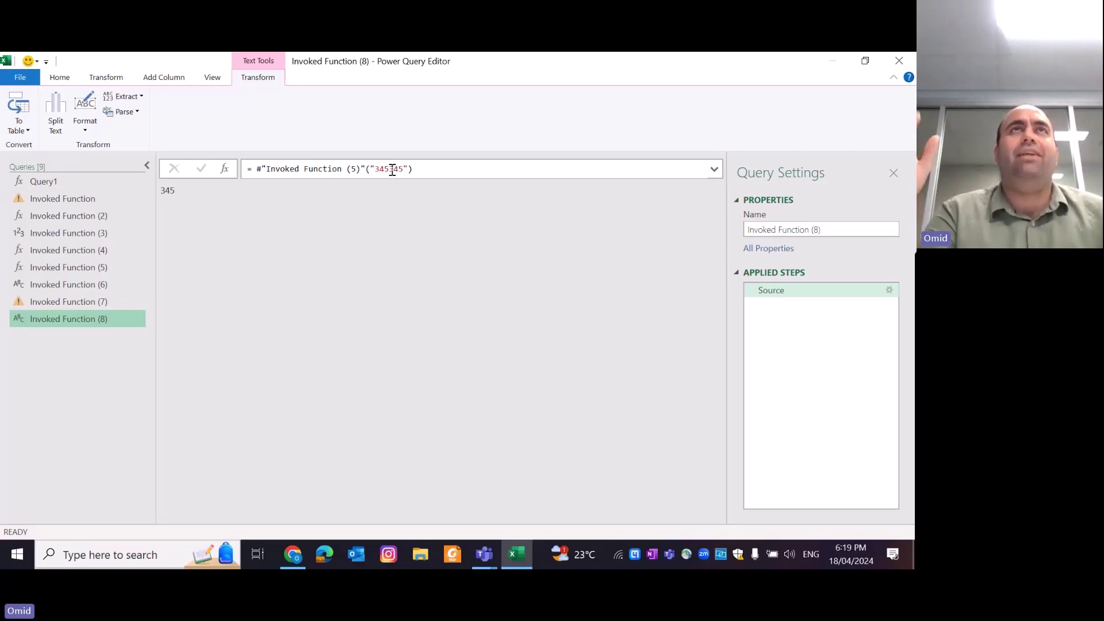
Step: Change Invoked Function (5)'s formula to (a as text) as text =>Text.Start(a,3)
{"action": "left_click", "coordinate": [106, 281]}
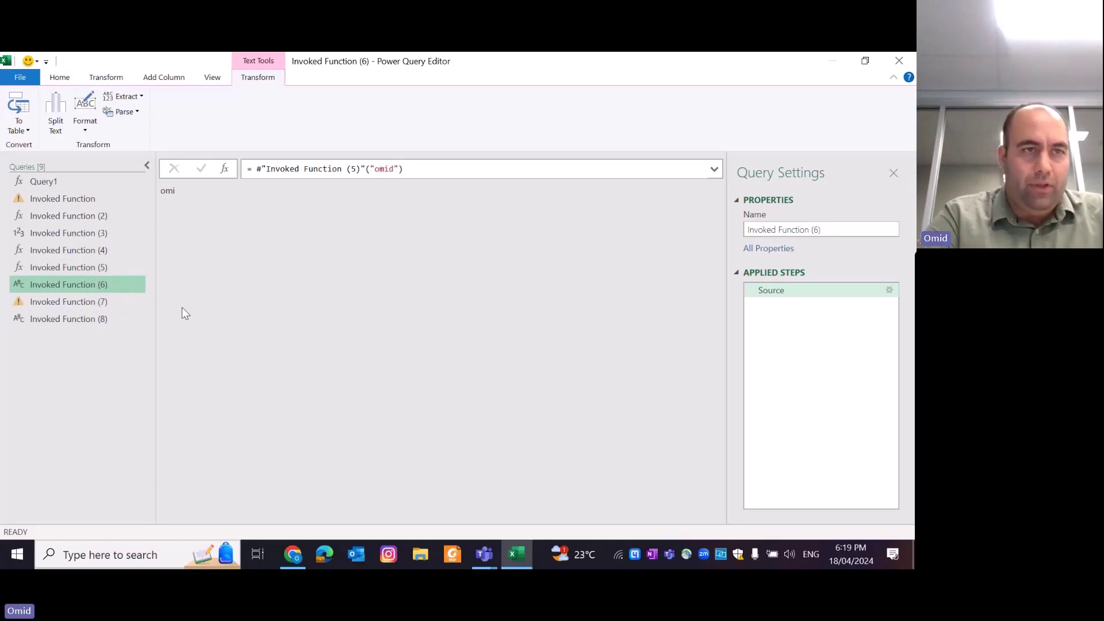
{"action": "left_click", "coordinate": [84, 267]}
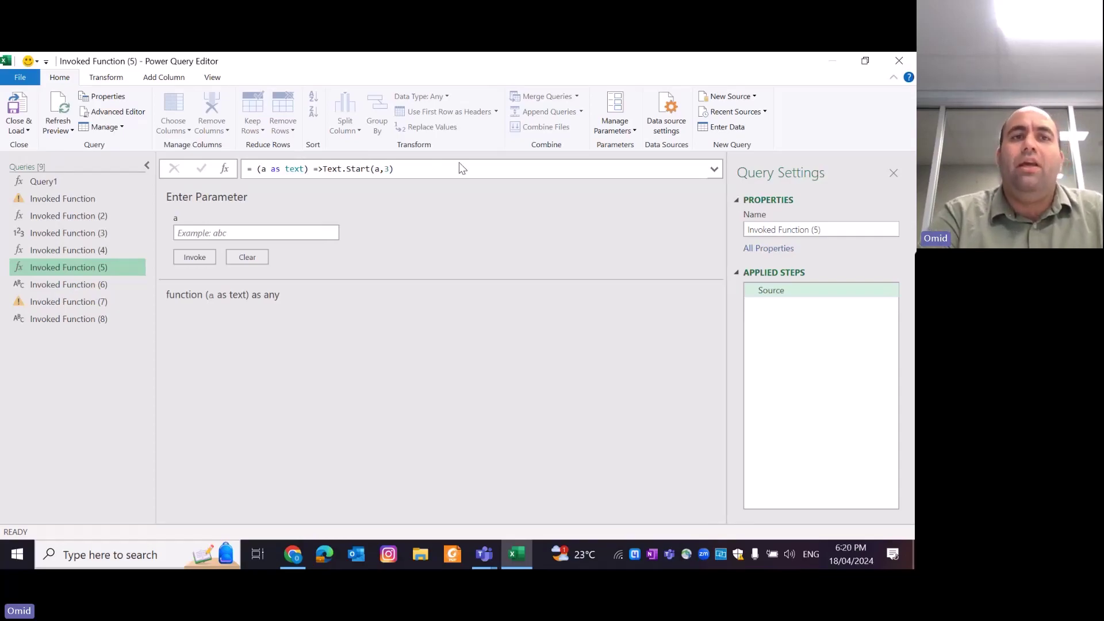
{"action": "left_click", "coordinate": [309, 168]}
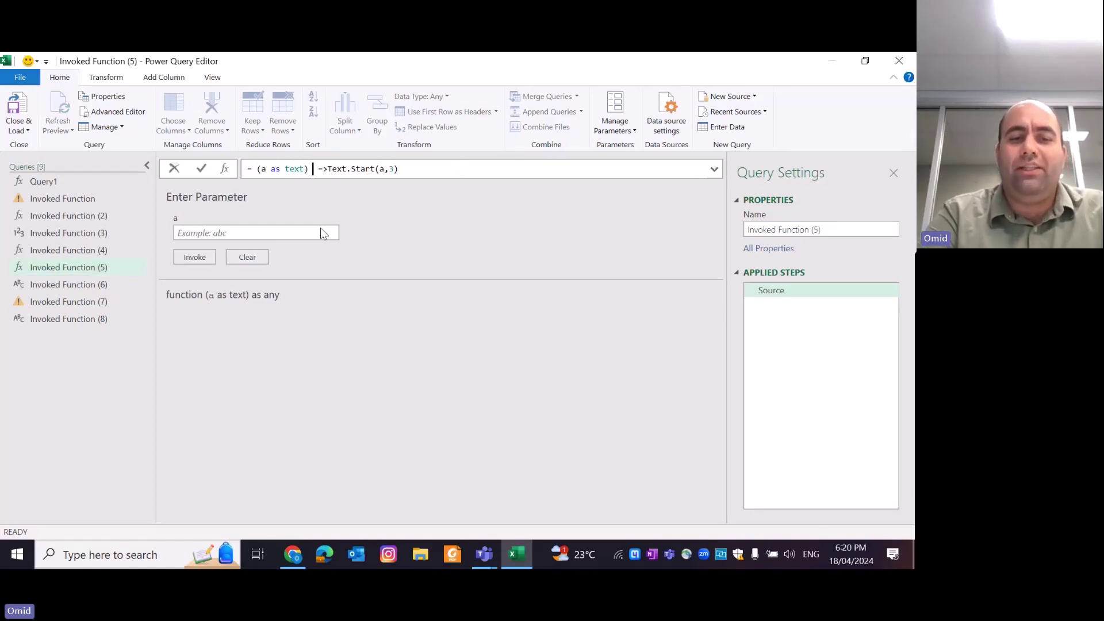
{"action": "type", "text": "as text"}
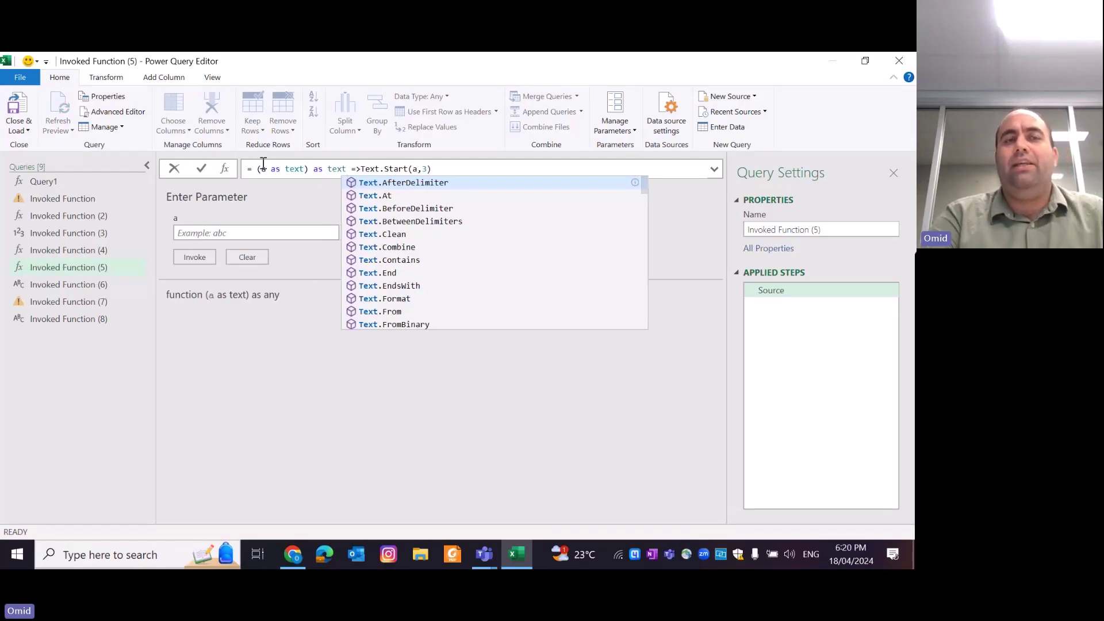
{"action": "left_click", "coordinate": [354, 397]}
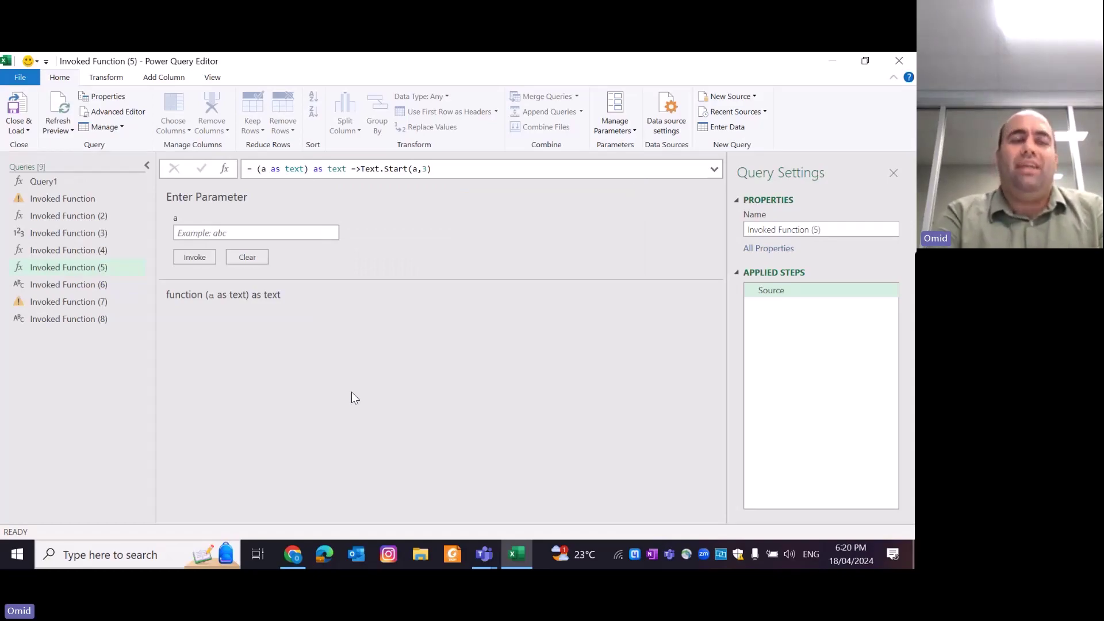
Step: Scroll to Optional Parameters in the README and copy the (income, optional tax_rate) function code
{"action": "key", "text": "alt+Tab"}
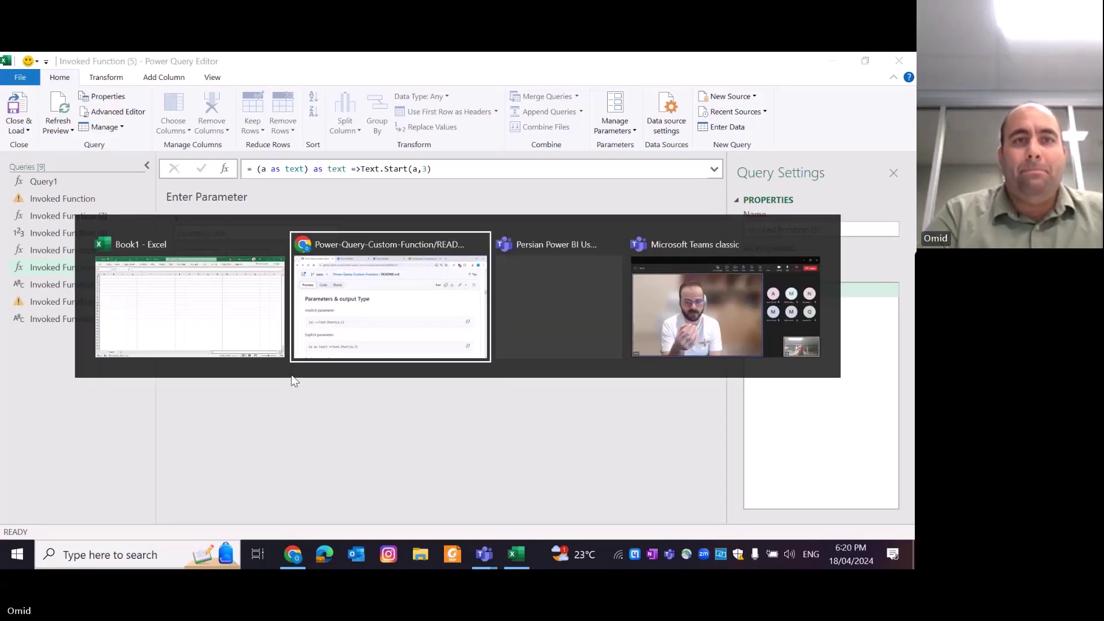
{"action": "scroll", "coordinate": [338, 474], "scroll_direction": "down", "scroll_amount": 2}
{"action": "scroll", "coordinate": [337, 478], "scroll_direction": "down", "scroll_amount": 2}
{"action": "scroll", "coordinate": [333, 469], "scroll_direction": "down", "scroll_amount": 1}
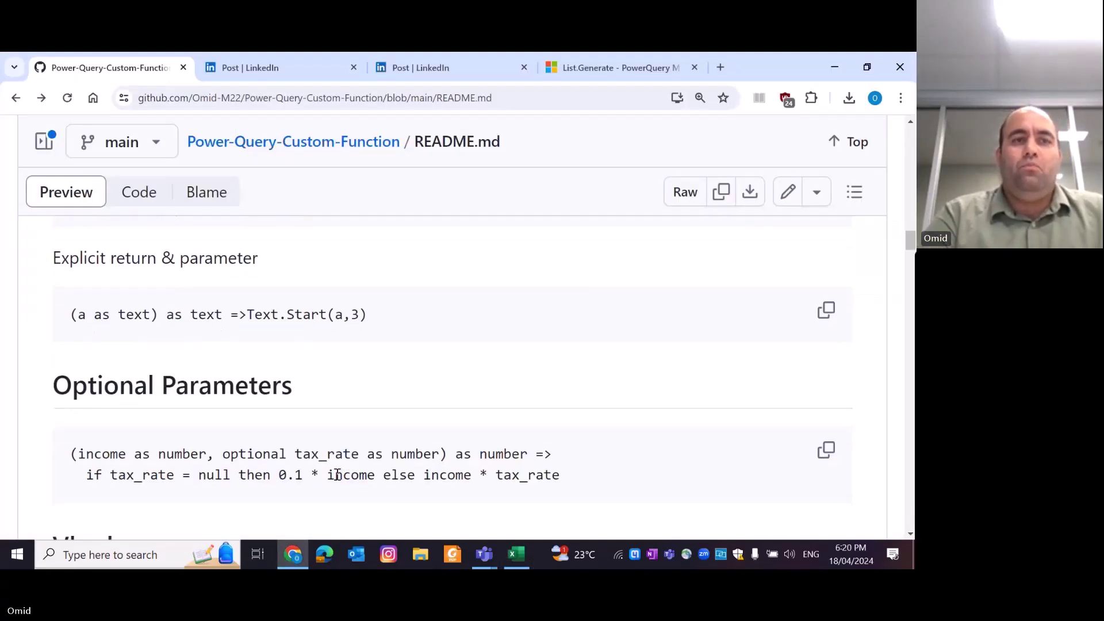
{"action": "scroll", "coordinate": [259, 419], "scroll_direction": "down", "scroll_amount": 2}
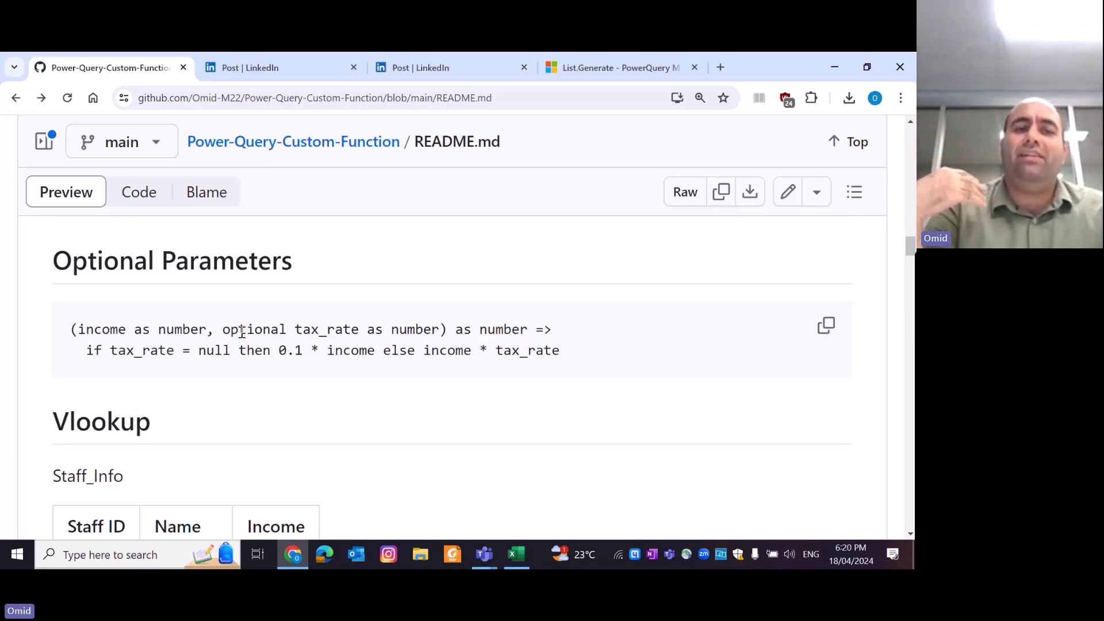
{"action": "left_click", "coordinate": [827, 326]}
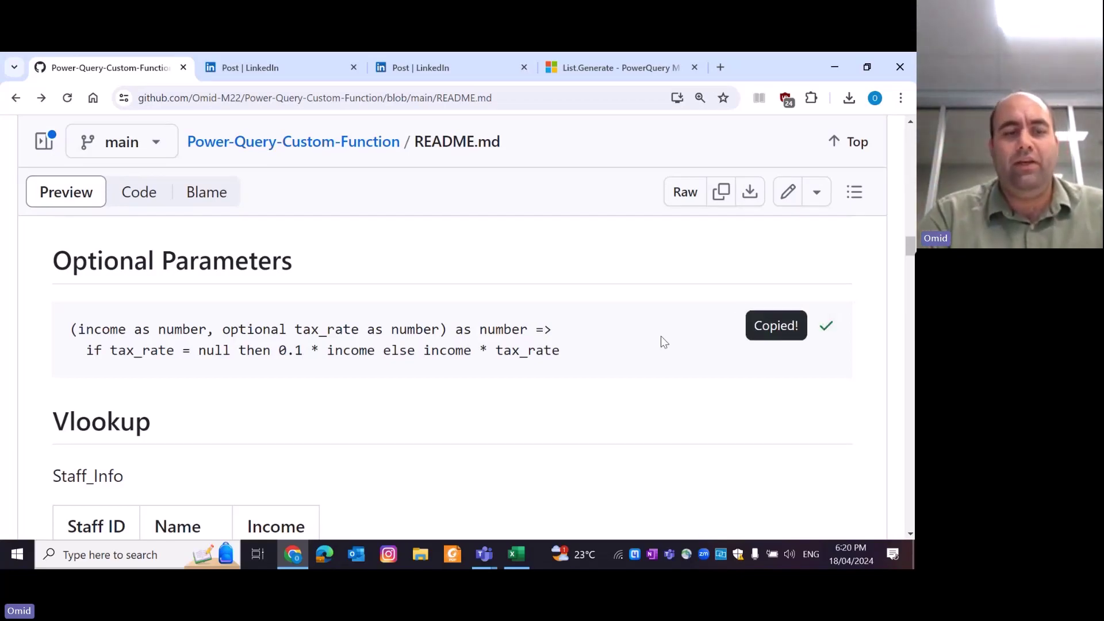
{"action": "key", "text": "alt+Tab"}
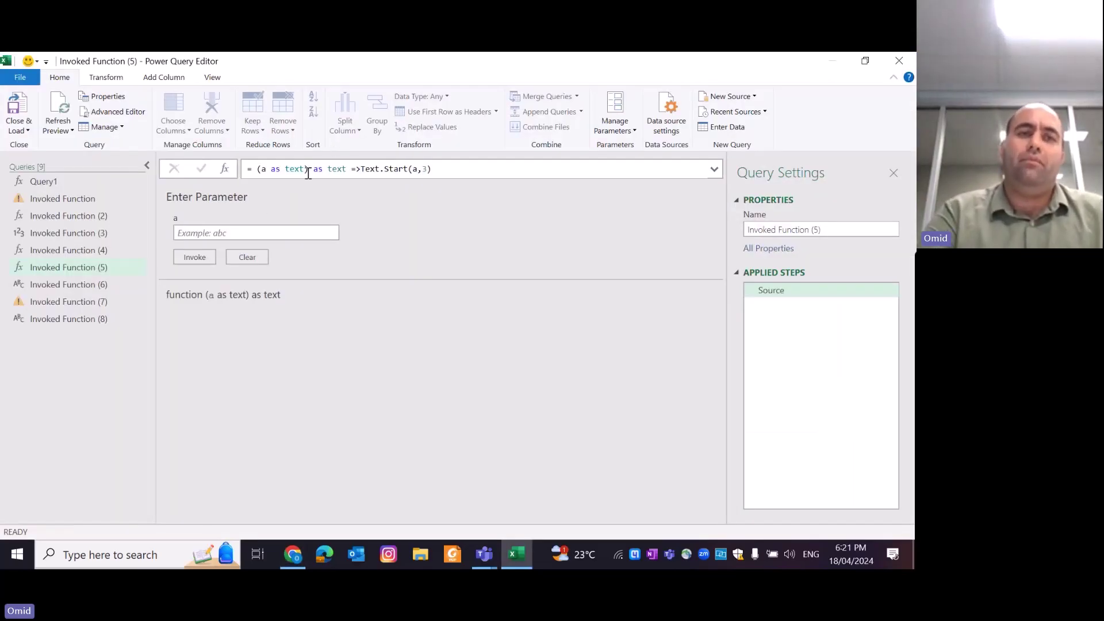
Step: Replace Invoked Function (8)'s M code with the pasted optional-parameter tax function
{"action": "left_click_drag", "start_coordinate": [437, 169], "coordinate": [258, 169]}
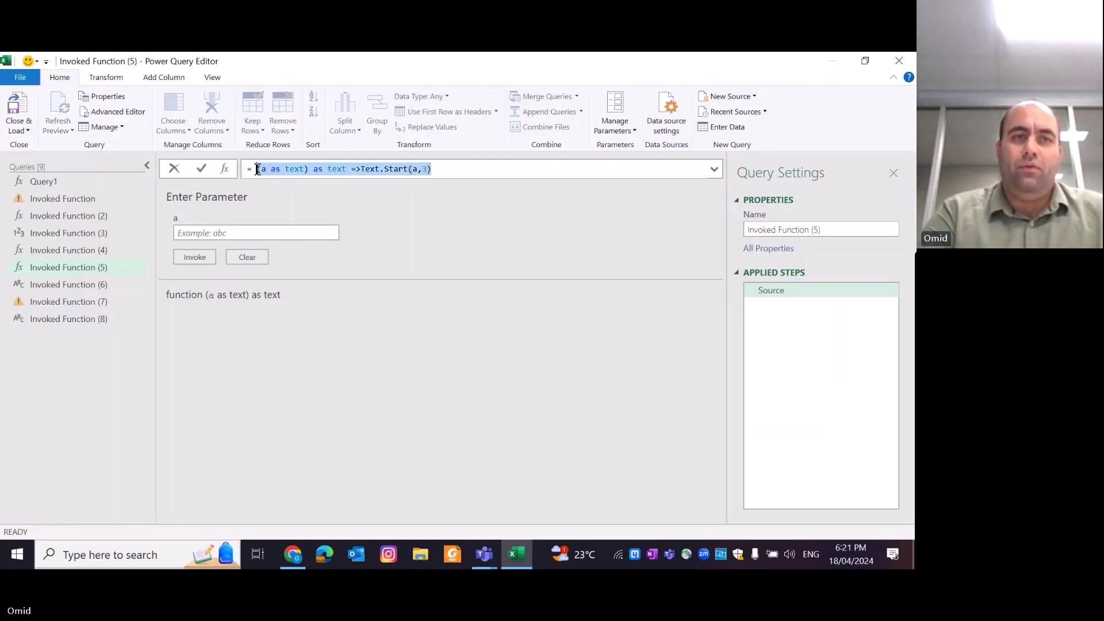
{"action": "left_click", "coordinate": [78, 319]}
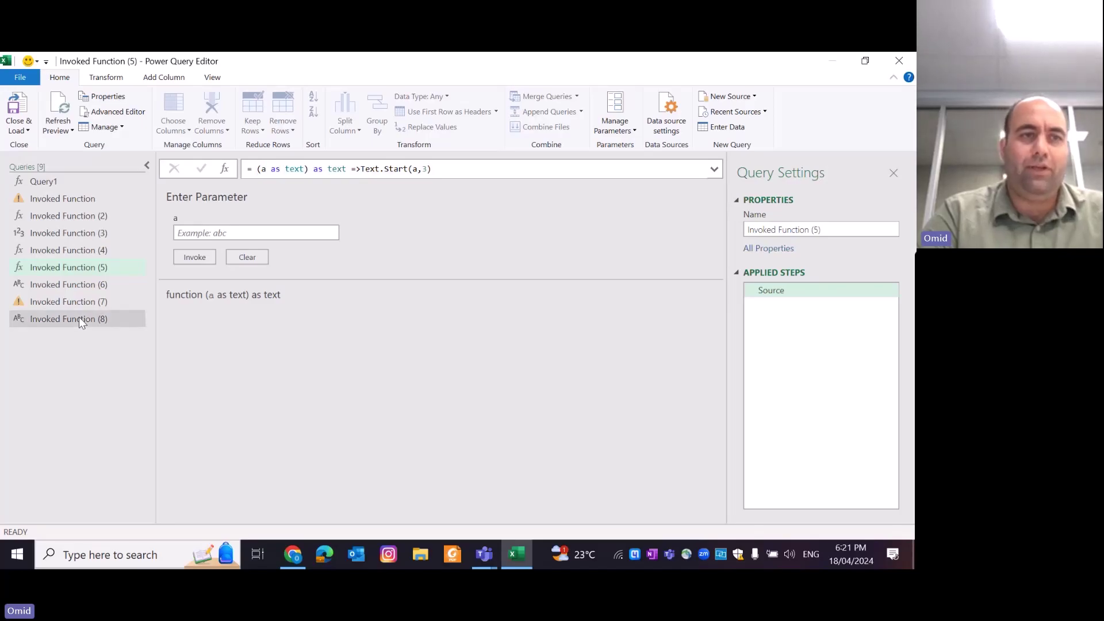
{"action": "left_click", "coordinate": [59, 77]}
{"action": "left_click", "coordinate": [109, 111]}
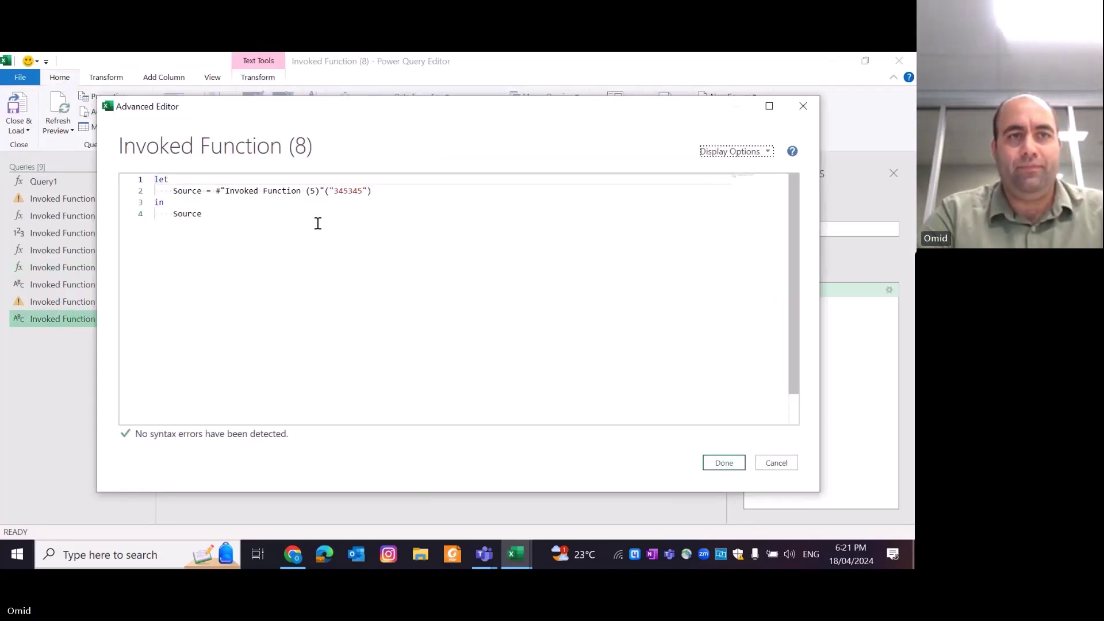
{"action": "key", "text": "ctrl+a"}
{"action": "key", "text": "Delete"}
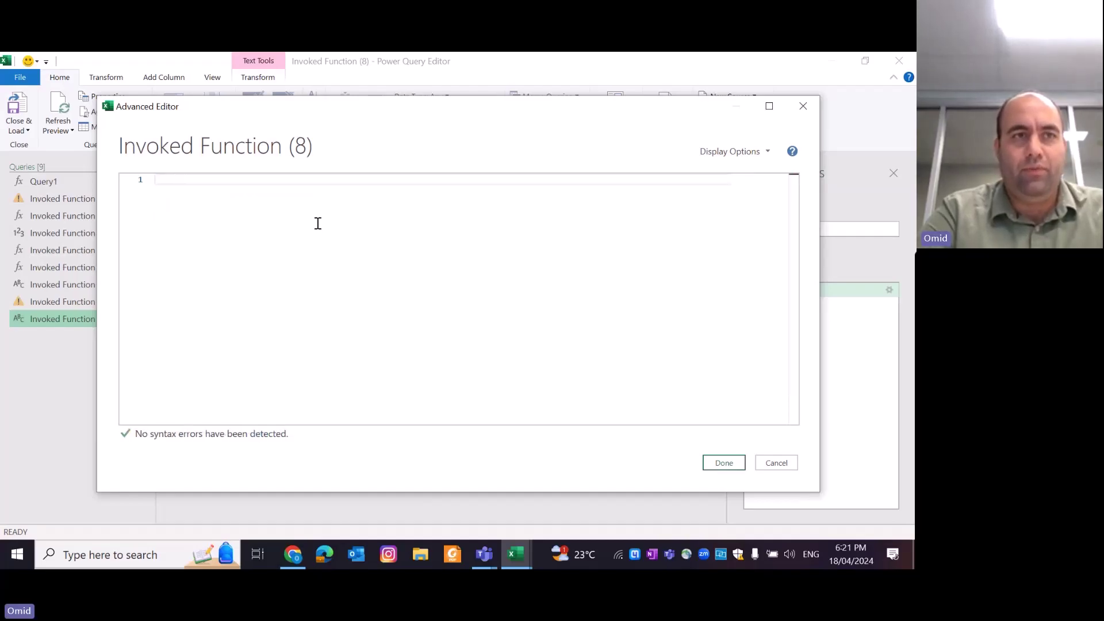
{"action": "key", "text": "ctrl+v"}
{"action": "left_click", "coordinate": [724, 463]}
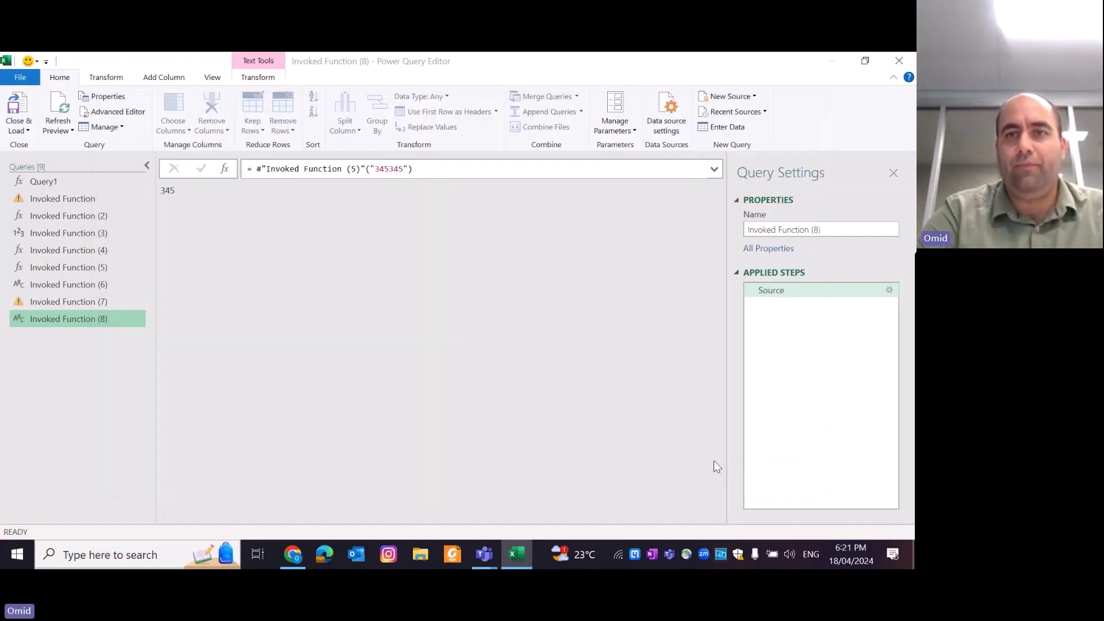
Step: Rename the query to TaxRate in Query Settings
{"action": "left_click", "coordinate": [807, 230]}
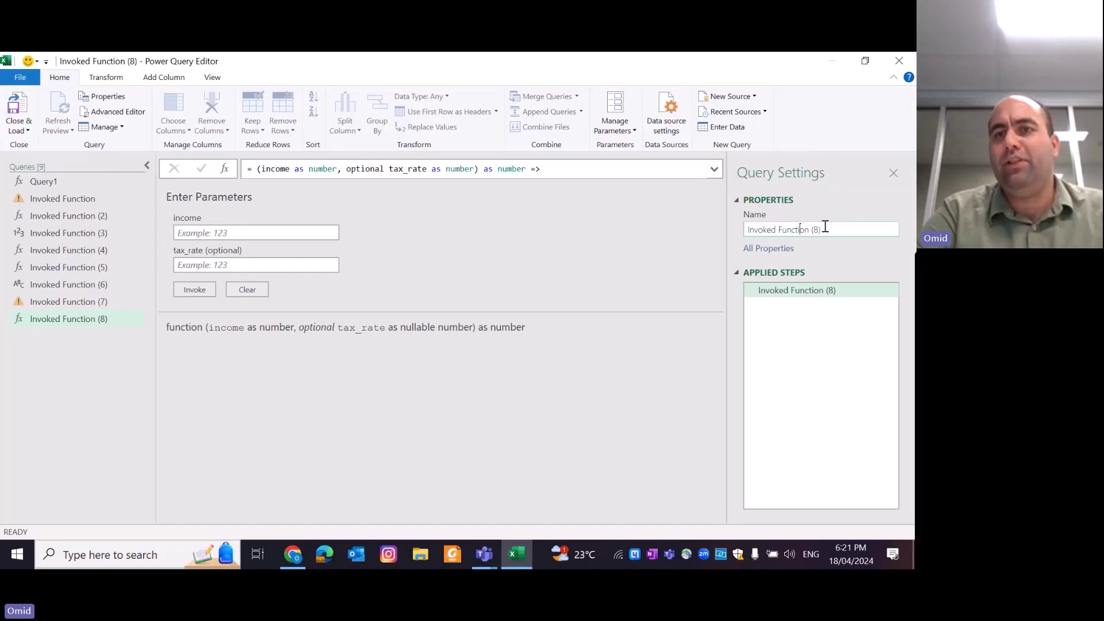
{"action": "triple_click", "coordinate": [825, 228]}
{"action": "type", "text": "T"}
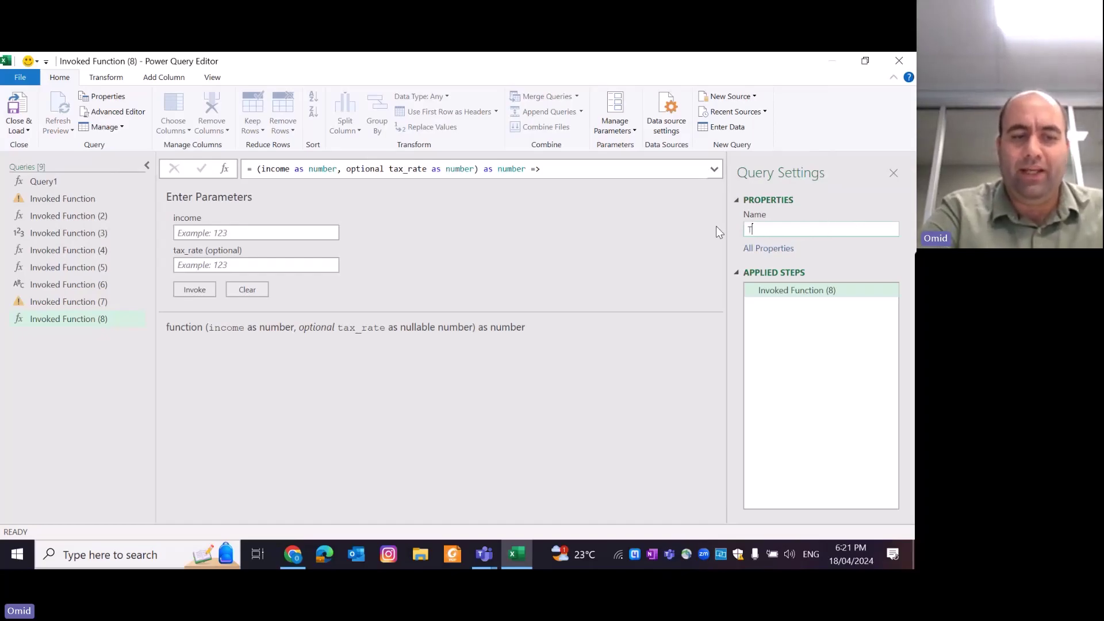
{"action": "type", "text": "axR"}
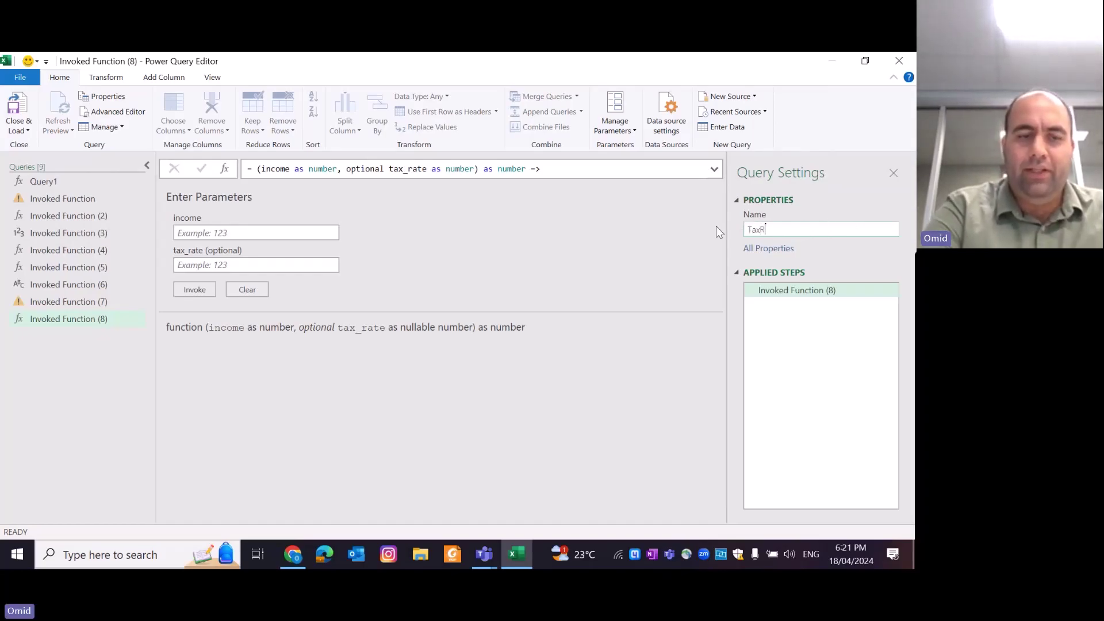
{"action": "type", "text": "ate"}
{"action": "key", "text": "Return"}
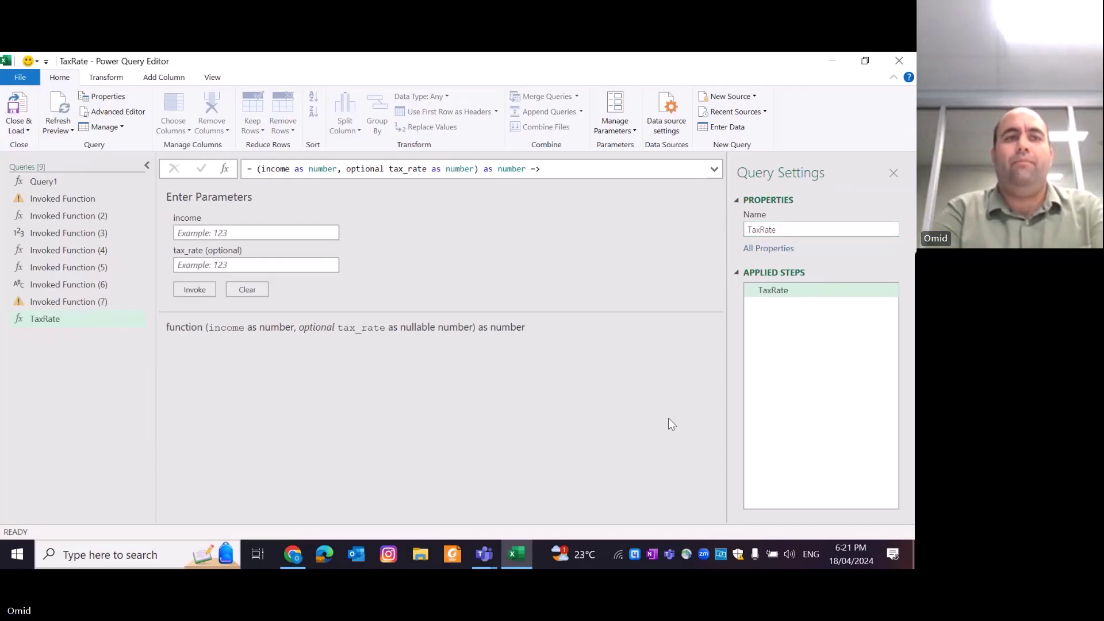
Step: Expand the TaxRate formula and point out its income, optional tax_rate and number types
{"action": "left_click", "coordinate": [715, 169]}
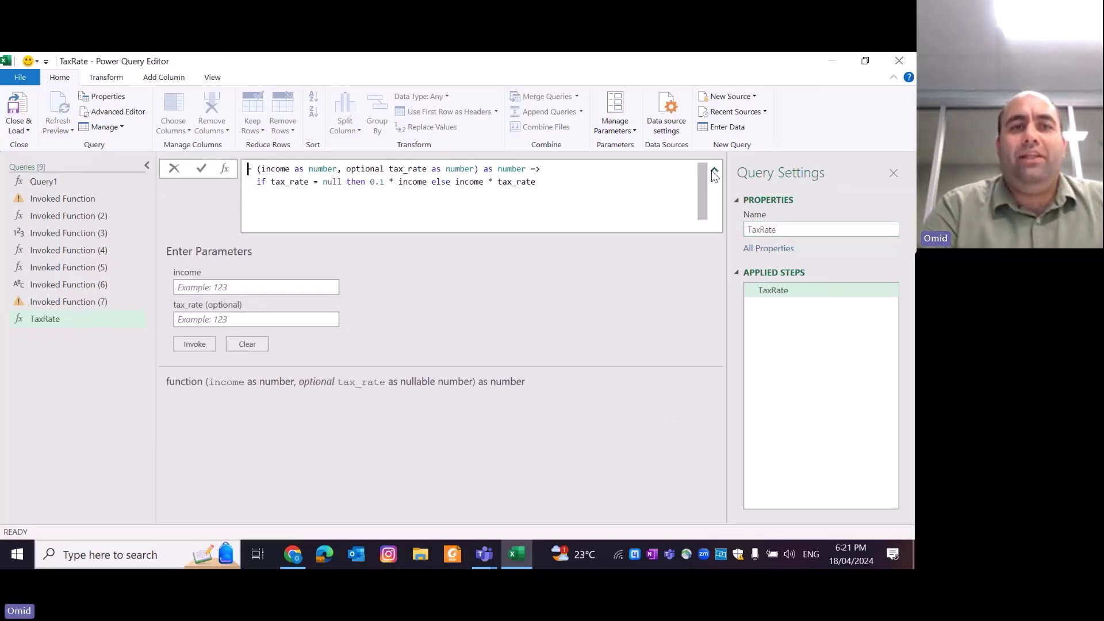
{"action": "left_click", "coordinate": [270, 172]}
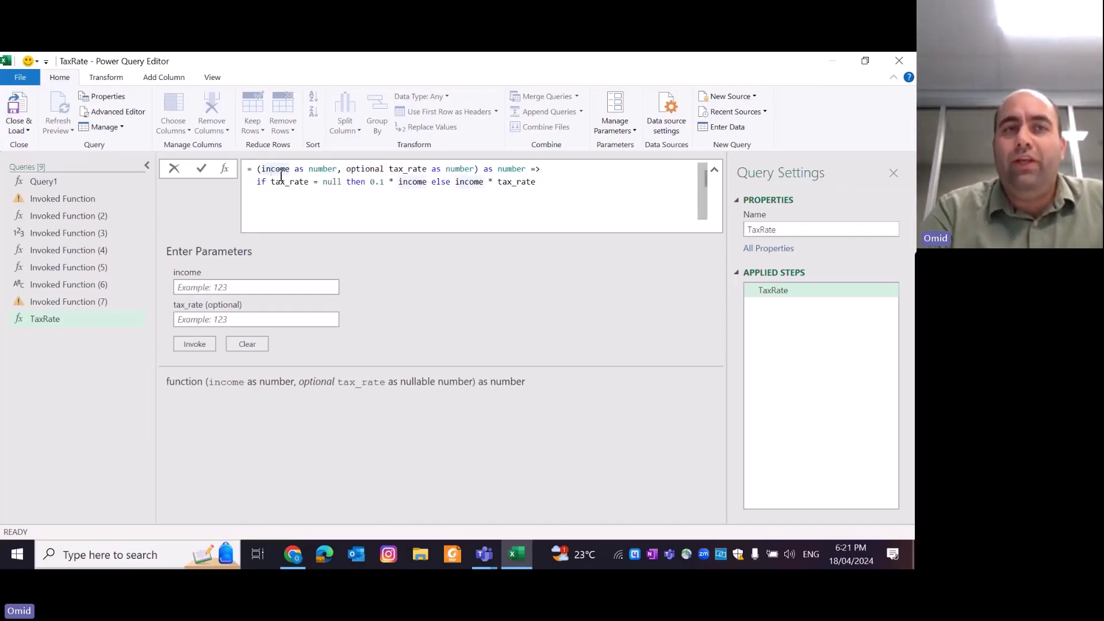
{"action": "left_click", "coordinate": [313, 169]}
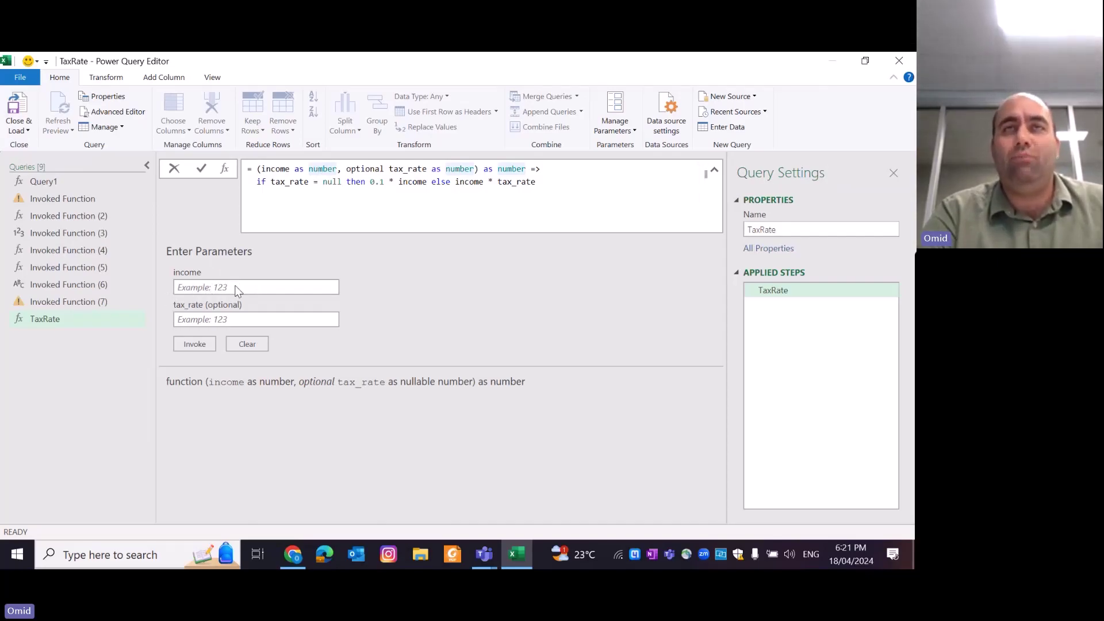
{"action": "left_click", "coordinate": [365, 169]}
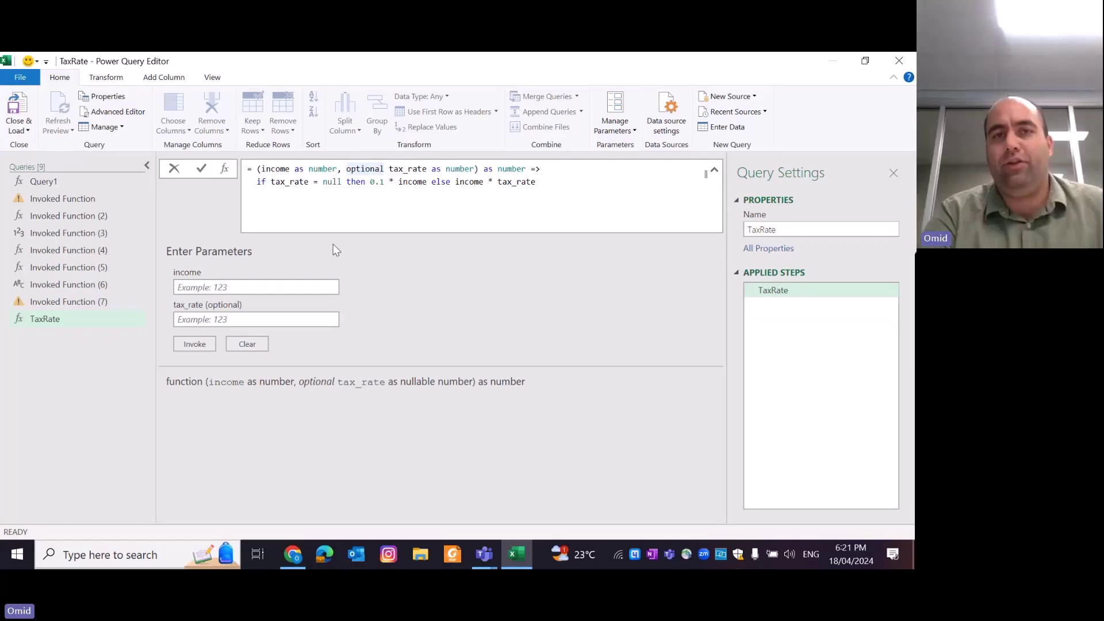
{"action": "left_click_drag", "start_coordinate": [485, 171], "coordinate": [523, 171]}
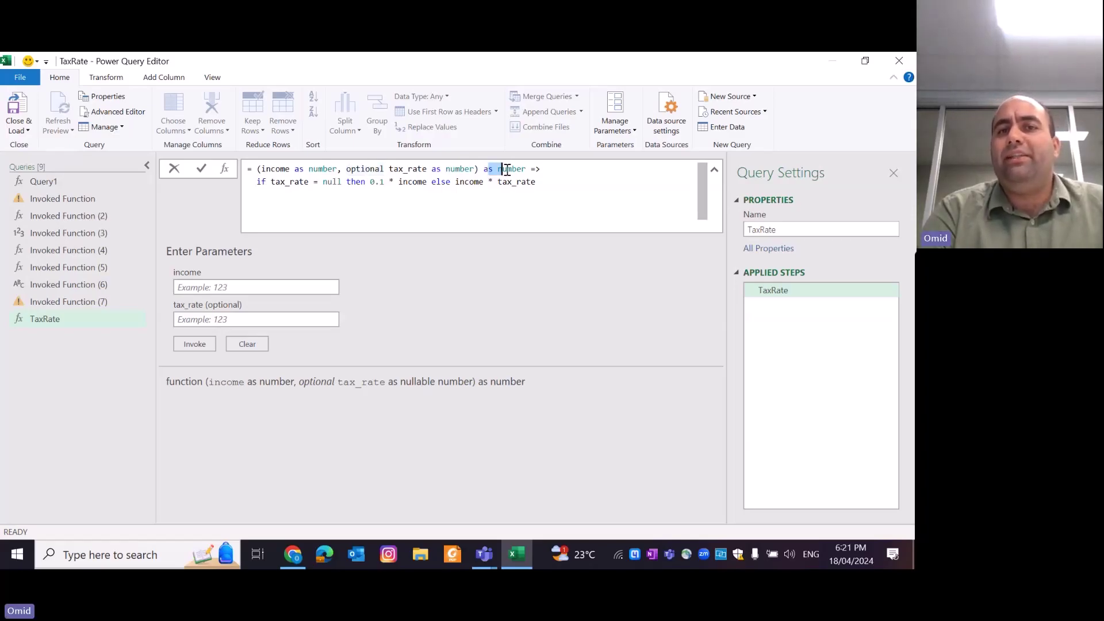
Step: Walk through the if-then-else body's tax_rate null check, then click into the income input
{"action": "left_click", "coordinate": [539, 182]}
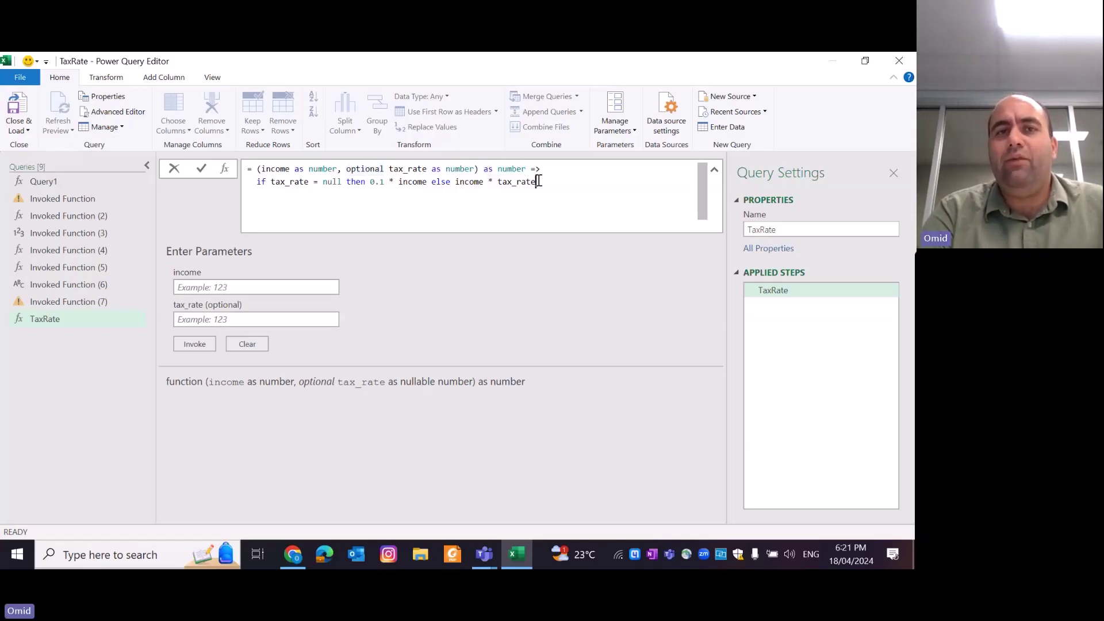
{"action": "left_click", "coordinate": [252, 183], "text": "shift"}
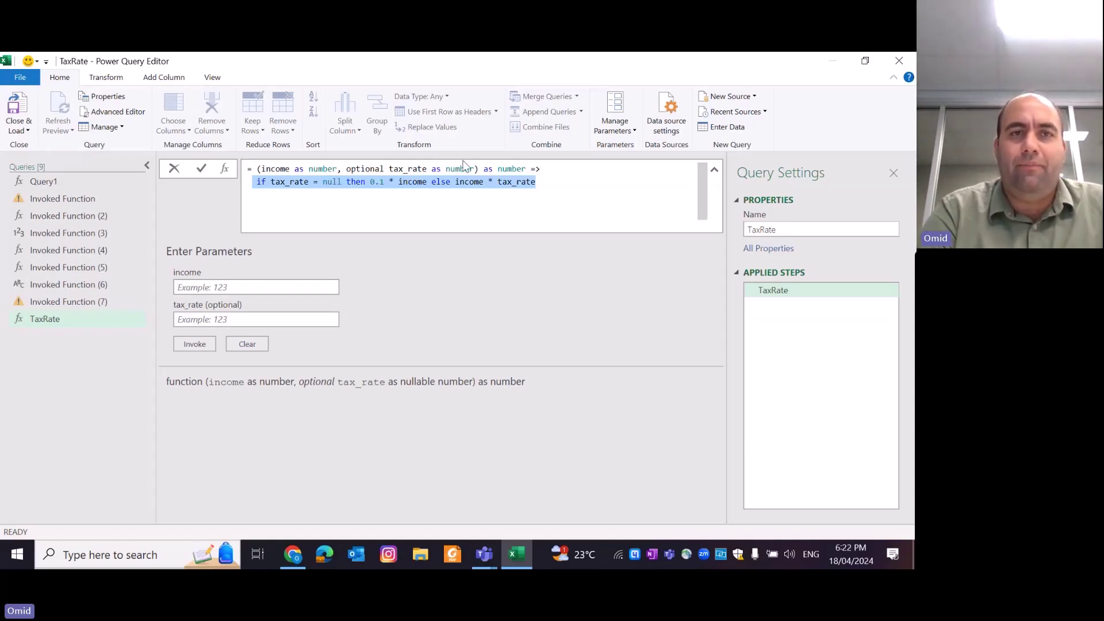
{"action": "left_click", "coordinate": [257, 182]}
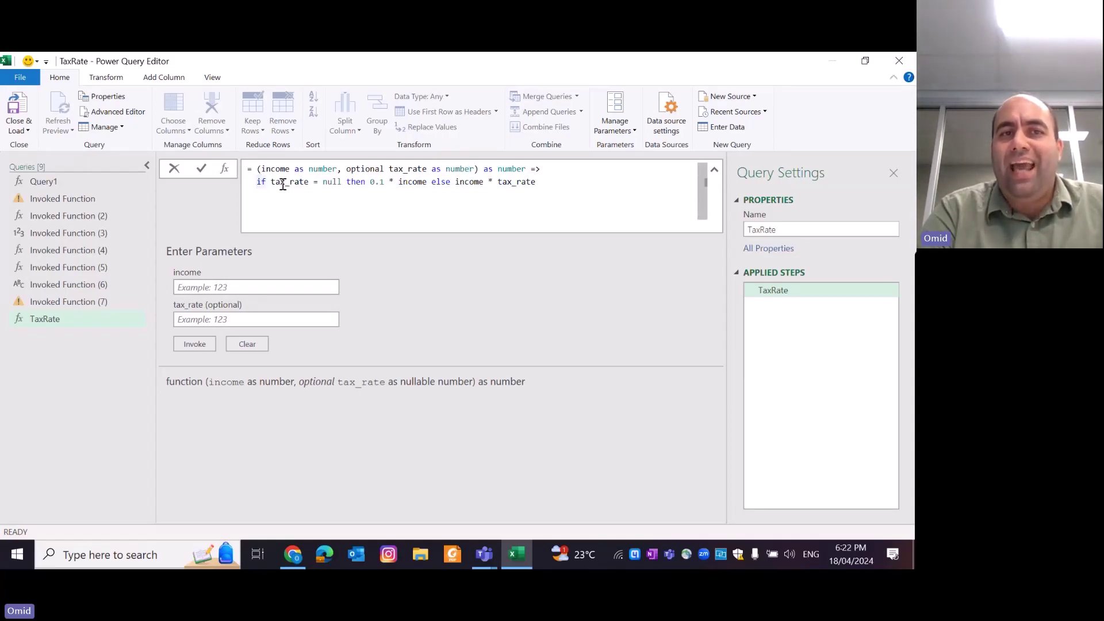
{"action": "left_click", "coordinate": [281, 181]}
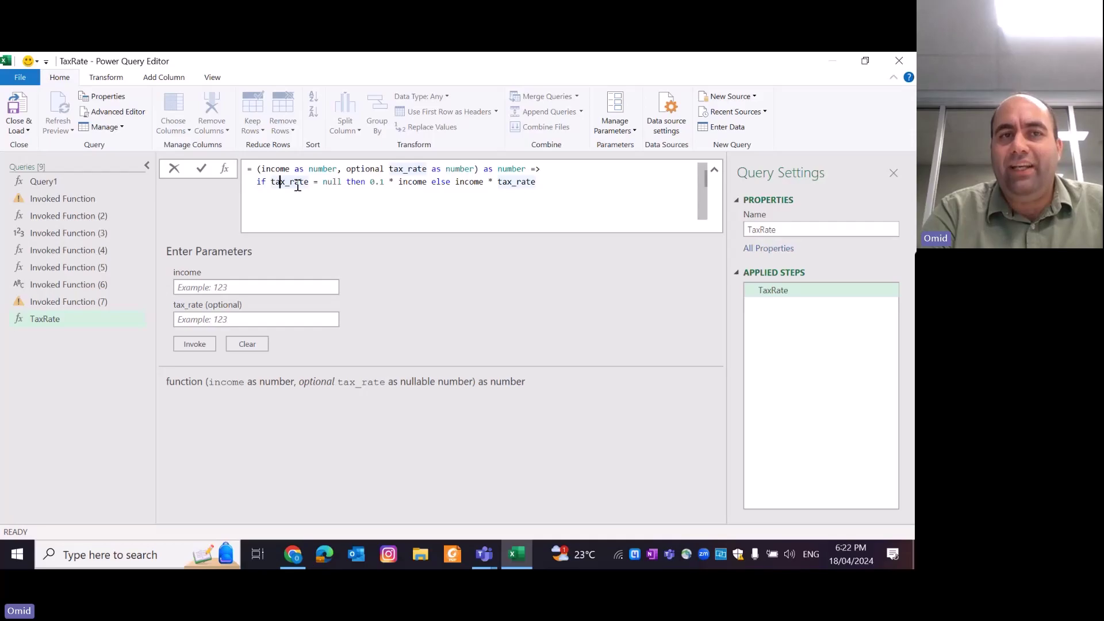
{"action": "left_click", "coordinate": [331, 182]}
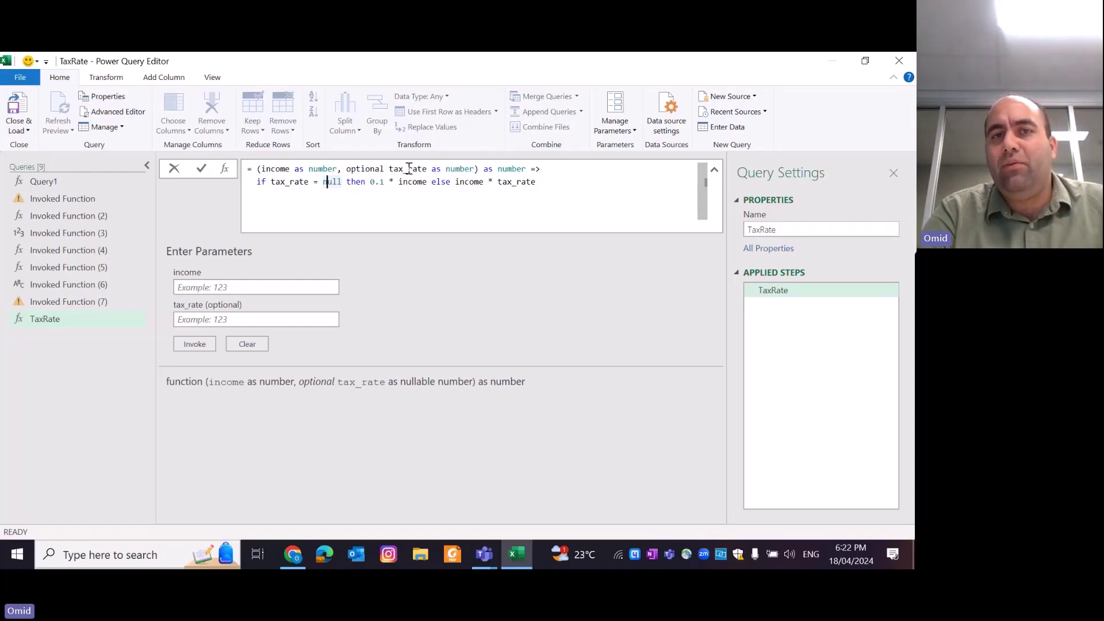
{"action": "left_click", "coordinate": [473, 298]}
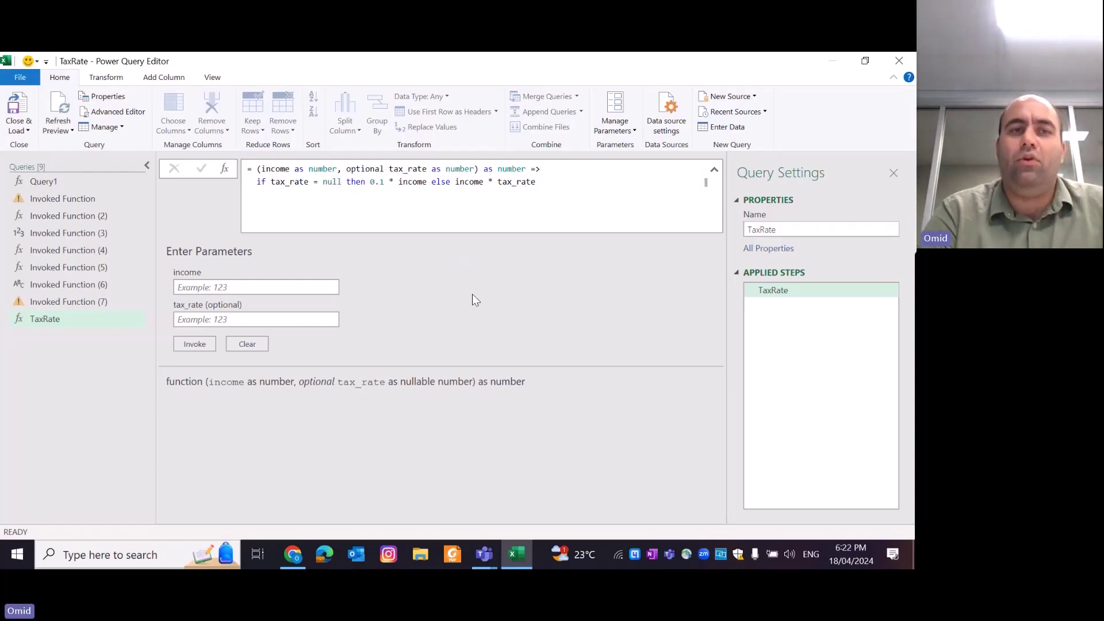
{"action": "left_click", "coordinate": [310, 288]}
Step: Invoke TaxRate with income 100 and tax rate 0.15, returning 15
{"action": "type", "text": "1"}
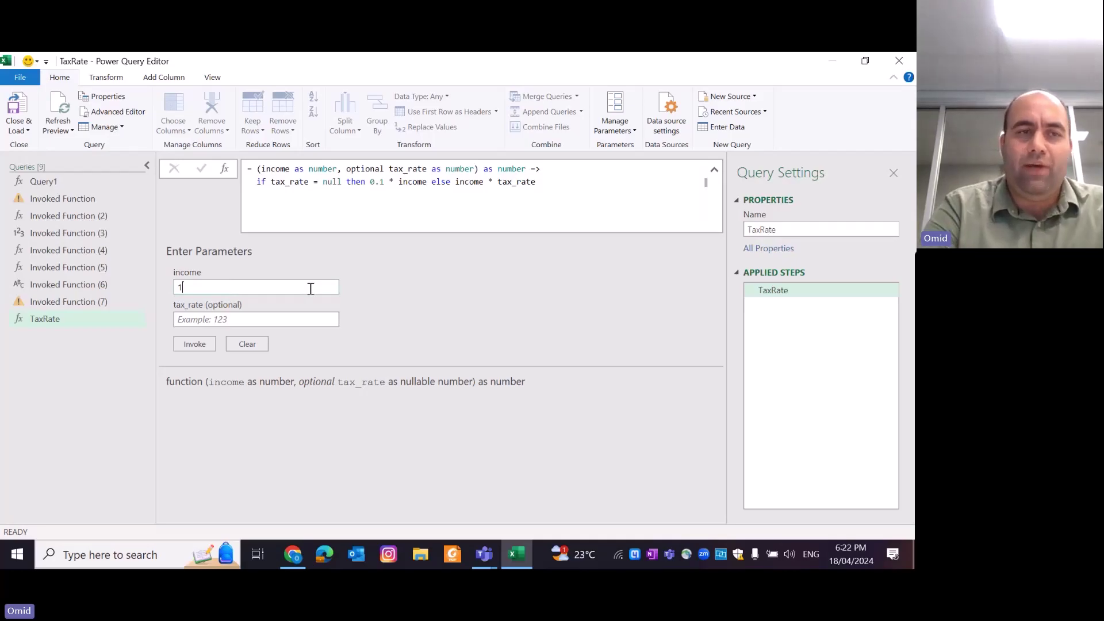
{"action": "type", "text": "00"}
{"action": "left_click", "coordinate": [279, 321]}
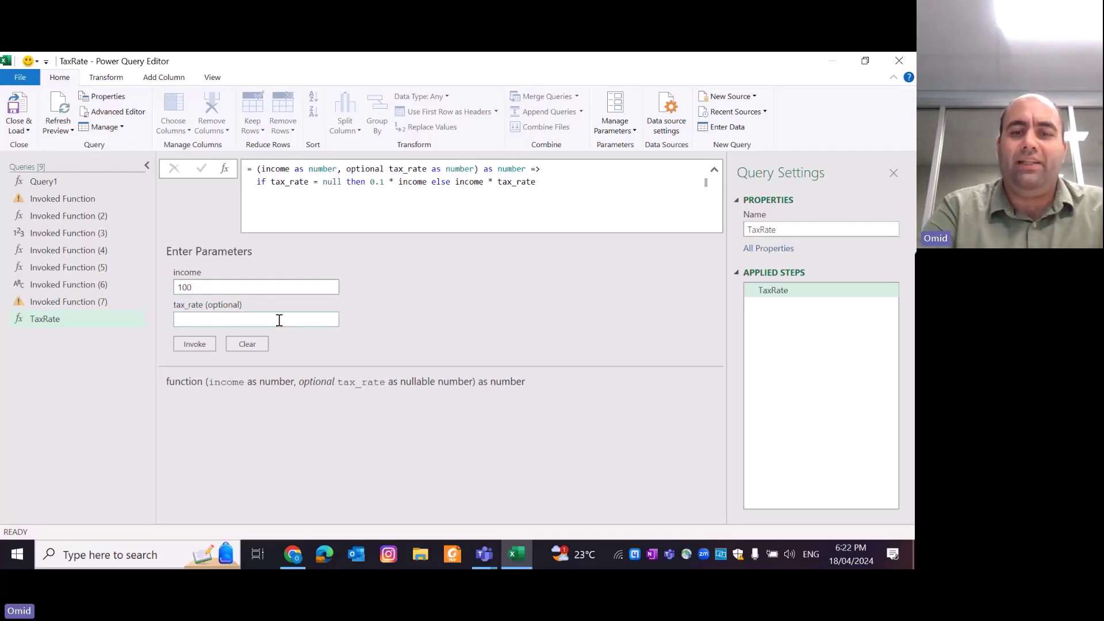
{"action": "type", "text": "0.15"}
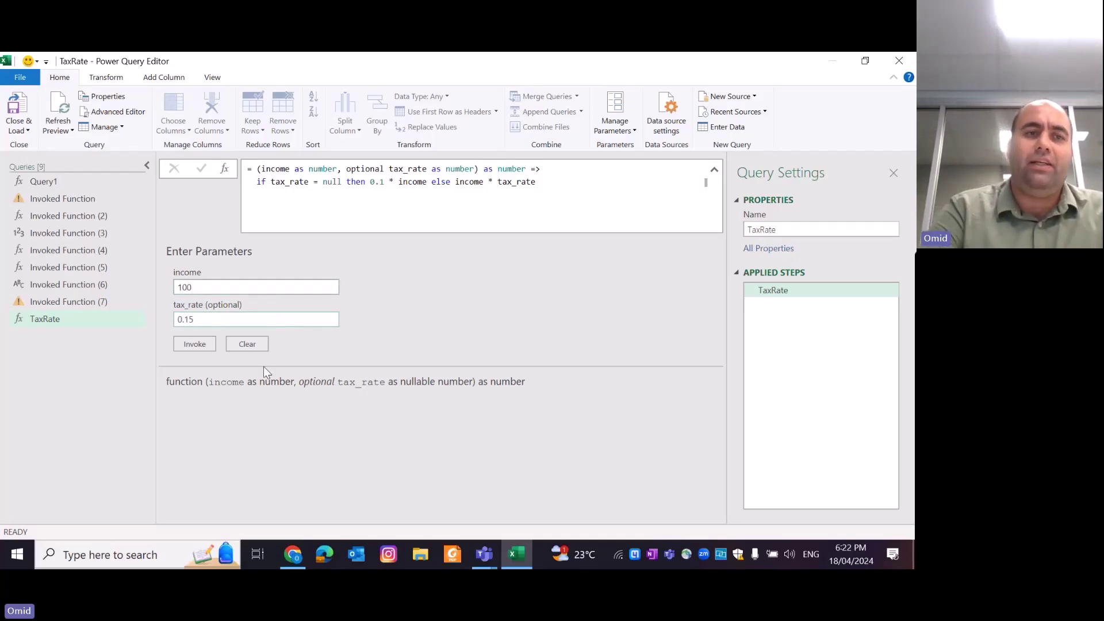
{"action": "left_click", "coordinate": [202, 348]}
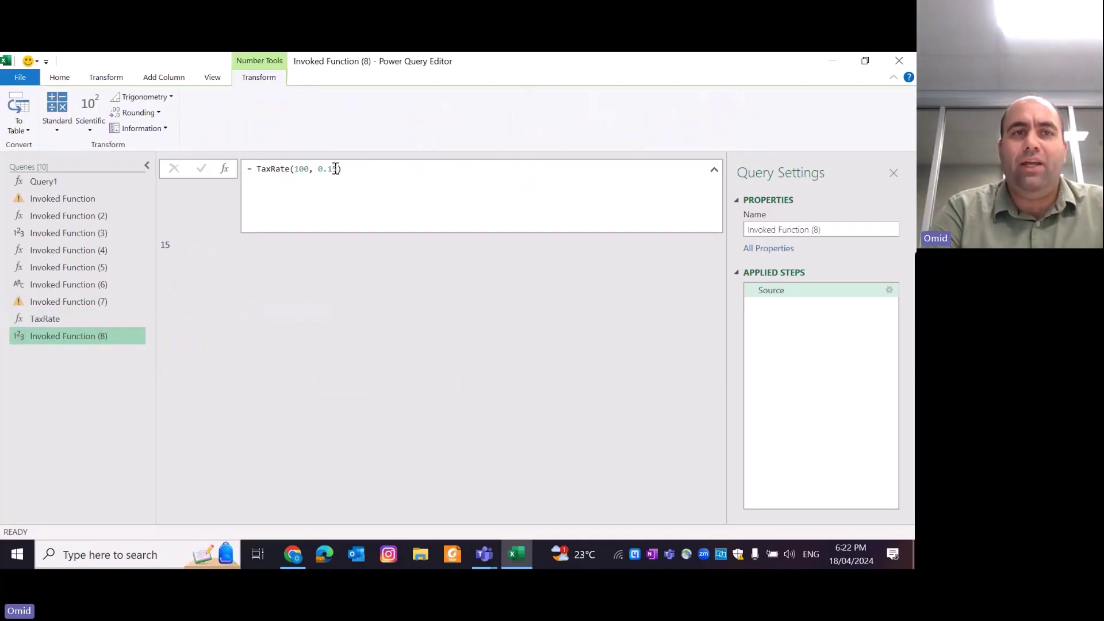
Step: Edit the call to TaxRate(100) so the default rate returns 10
{"action": "left_click", "coordinate": [337, 168]}
{"action": "key", "text": "shift+Left"}
{"action": "key", "text": "shift+Left"}
{"action": "key", "text": "shift+Left"}
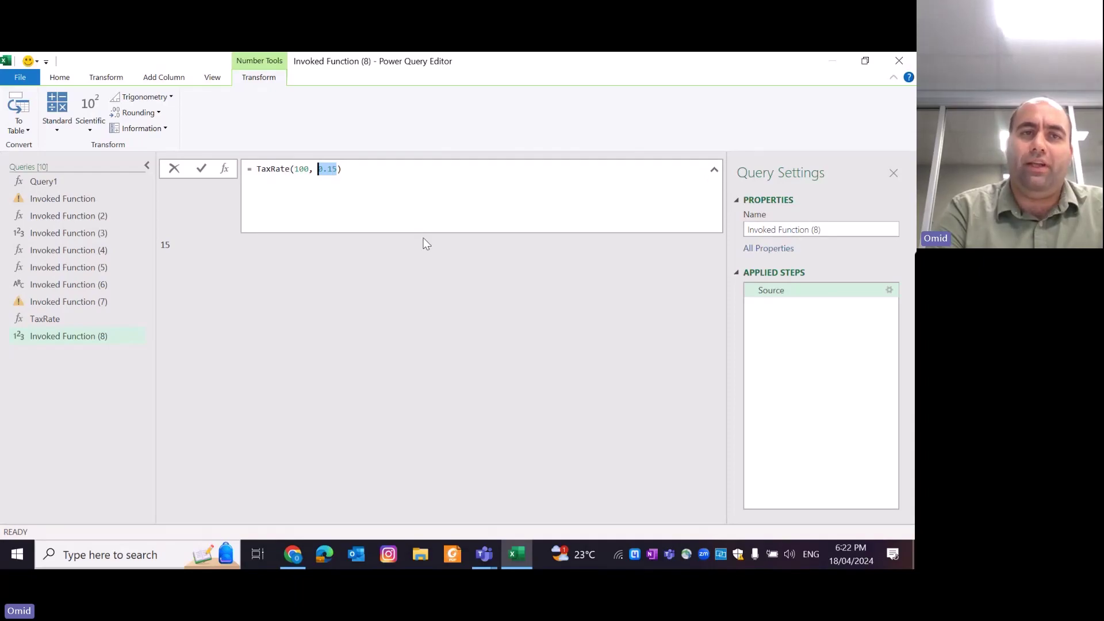
{"action": "key", "text": "BackSpace"}
{"action": "key", "text": "BackSpace"}
{"action": "key", "text": "BackSpace"}
{"action": "key", "text": "Return"}
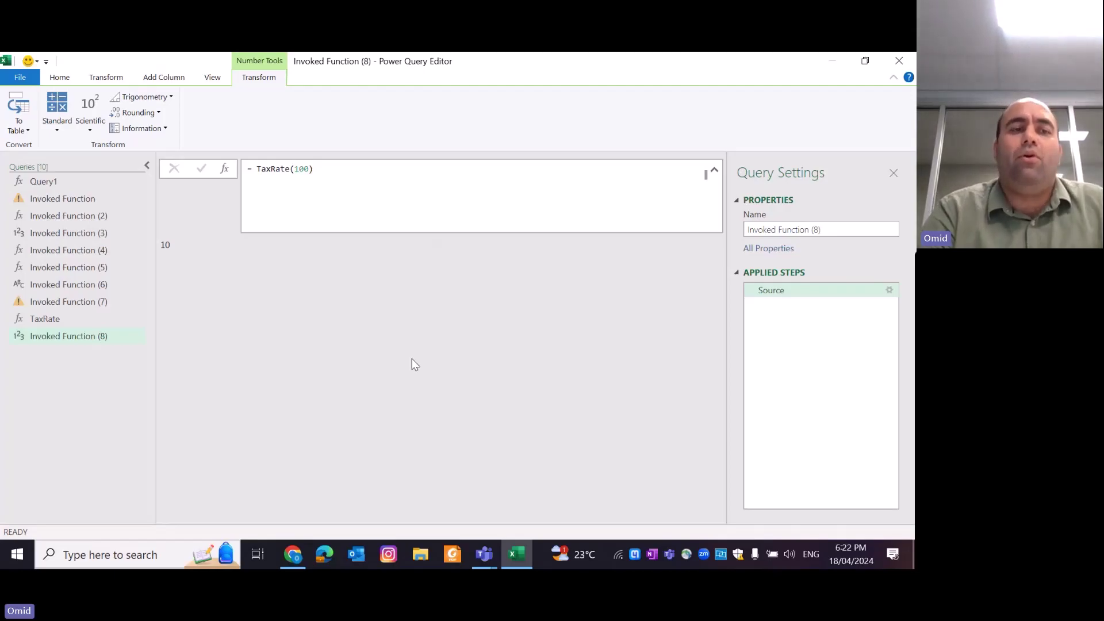
{"action": "key", "text": "alt+Tab"}
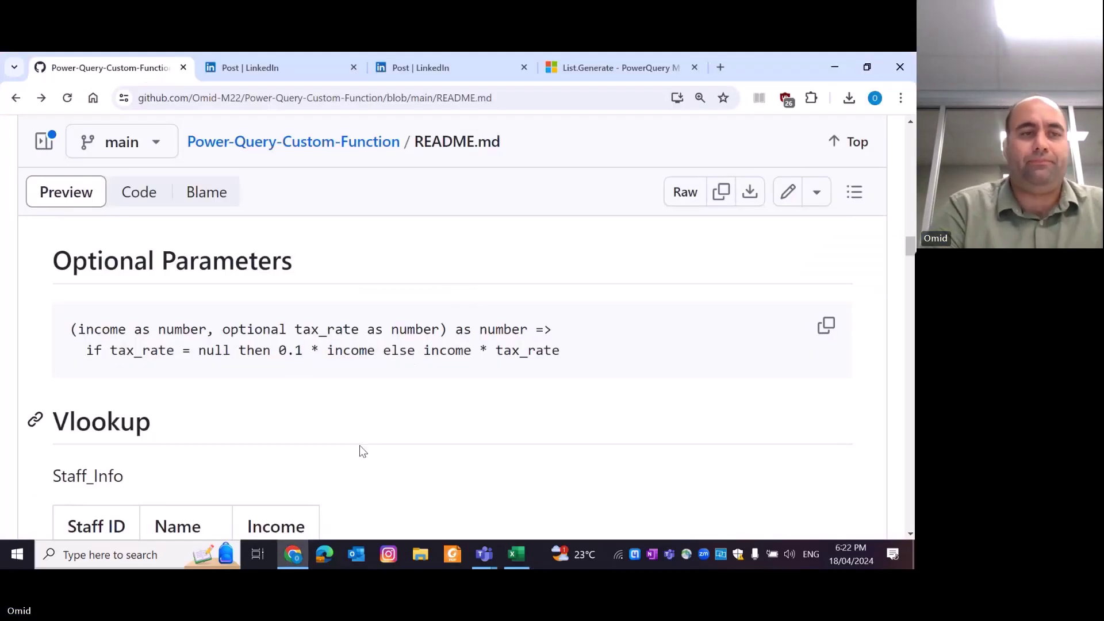
Step: Scroll the README to the Staff_Info Table.FromRows code block and copy it
{"action": "scroll", "coordinate": [348, 397], "scroll_direction": "down", "scroll_amount": 1}
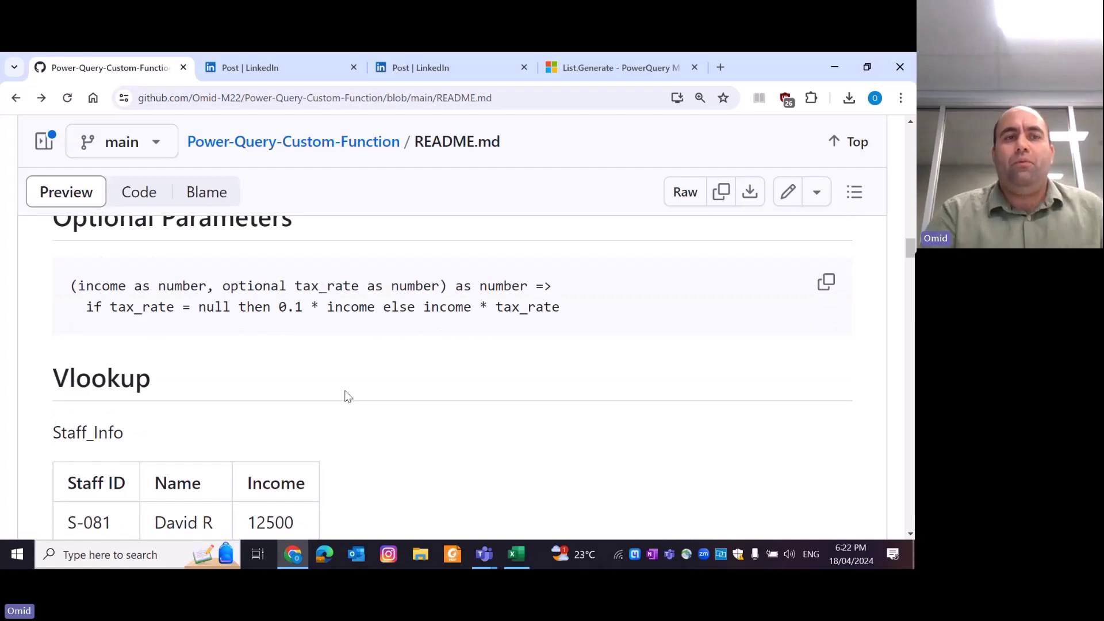
{"action": "scroll", "coordinate": [348, 397], "scroll_direction": "down", "scroll_amount": 1}
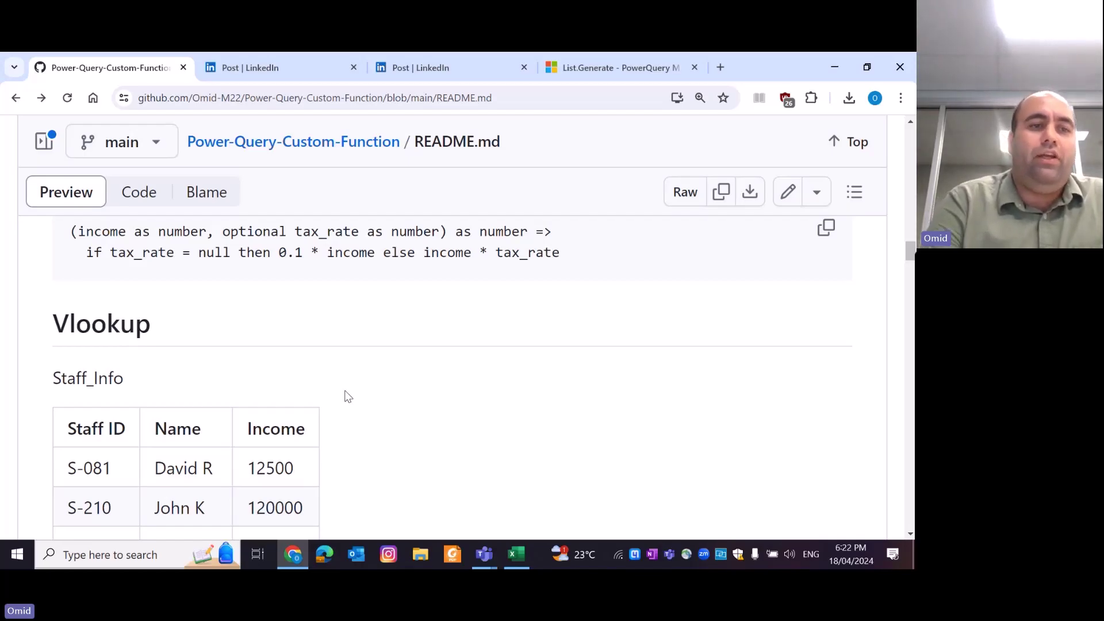
{"action": "scroll", "coordinate": [345, 396], "scroll_direction": "down", "scroll_amount": 2}
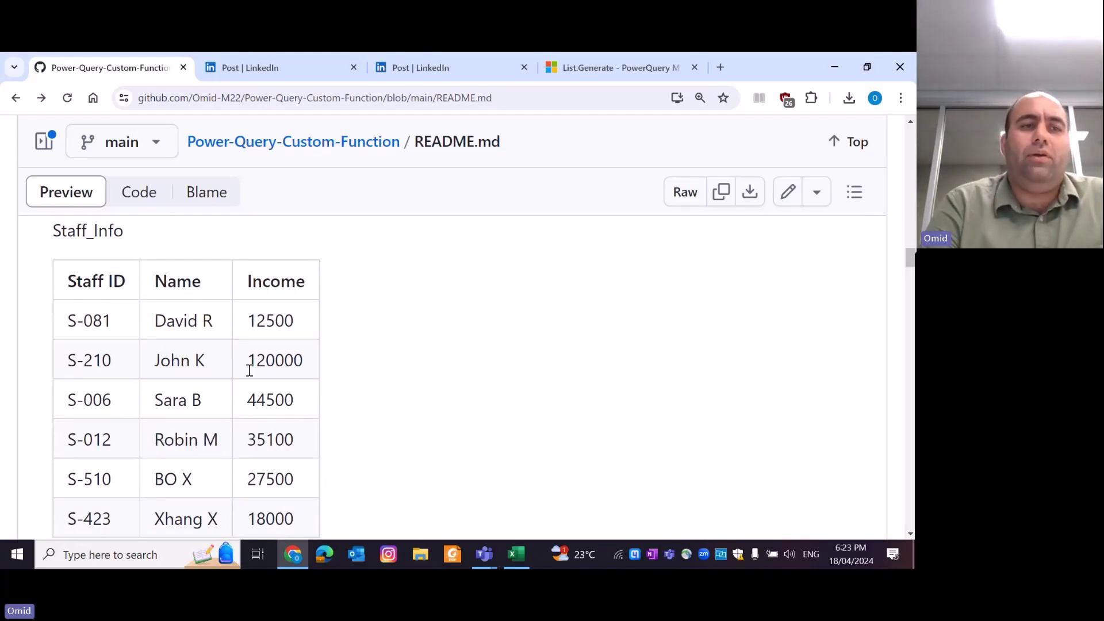
{"action": "scroll", "coordinate": [271, 368], "scroll_direction": "down", "scroll_amount": 1}
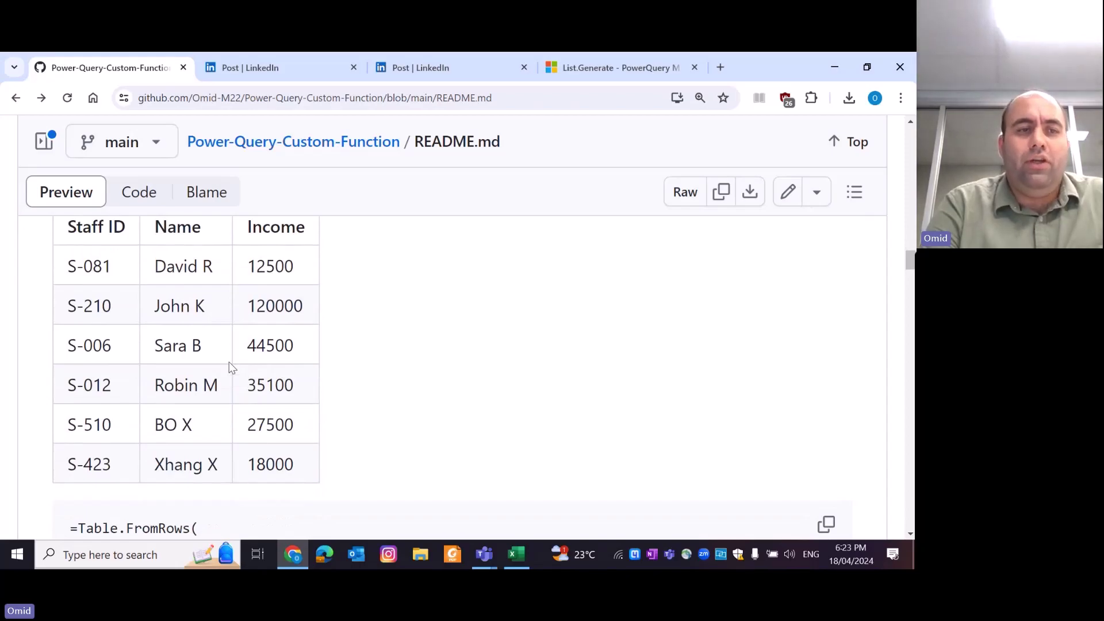
{"action": "scroll", "coordinate": [118, 348], "scroll_direction": "down", "scroll_amount": 3}
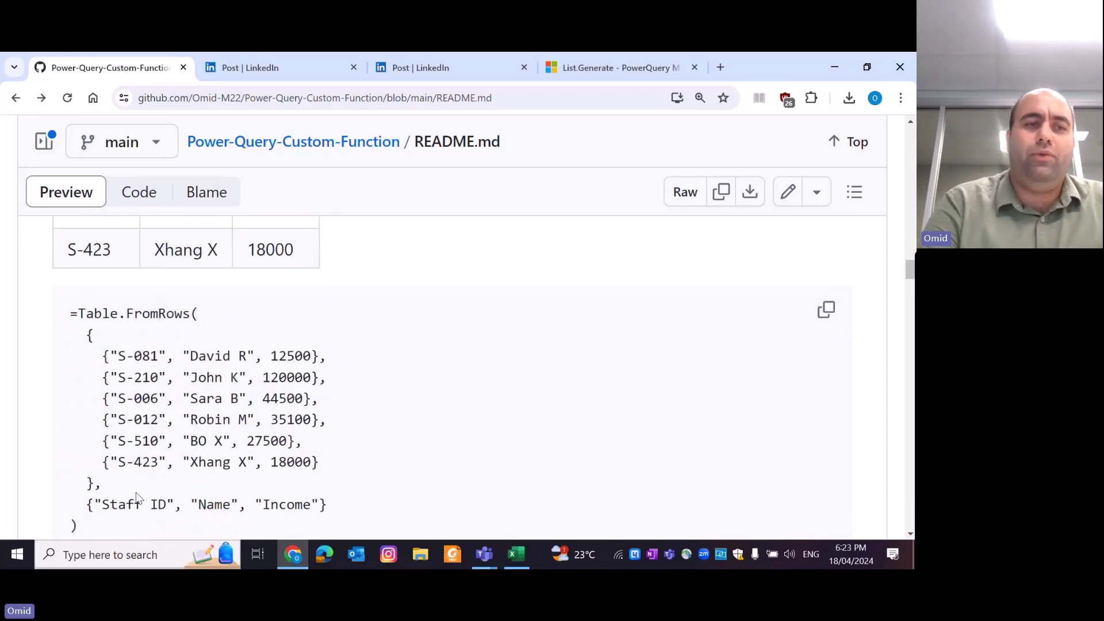
{"action": "scroll", "coordinate": [162, 296], "scroll_direction": "up", "scroll_amount": 2}
{"action": "scroll", "coordinate": [162, 298], "scroll_direction": "down", "scroll_amount": 2}
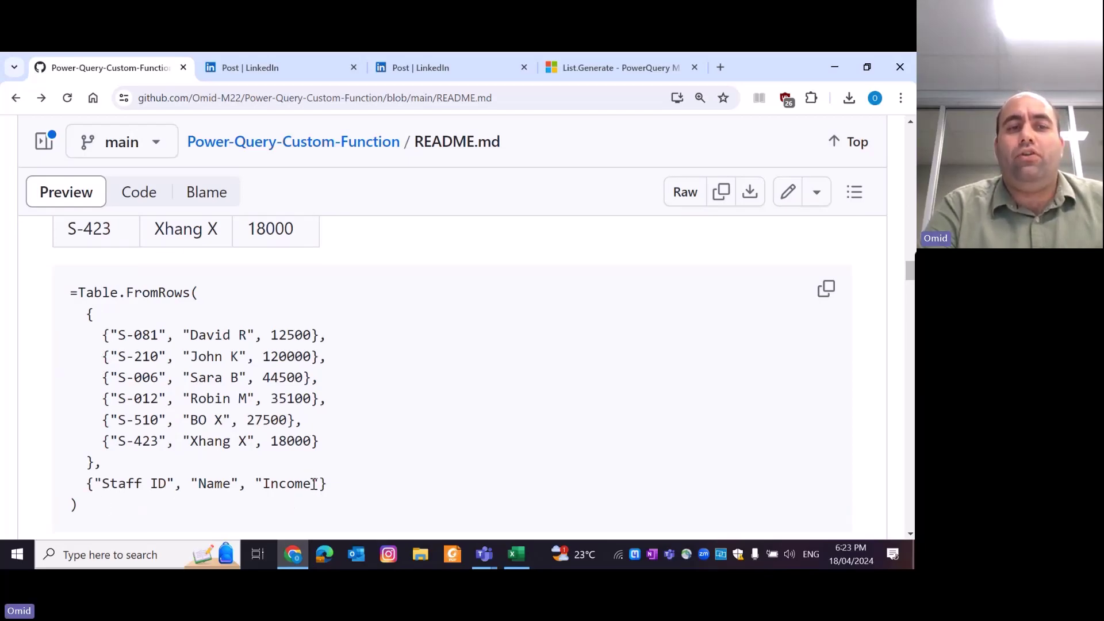
{"action": "left_click", "coordinate": [826, 292]}
{"action": "scroll", "coordinate": [394, 352], "scroll_direction": "up", "scroll_amount": 5}
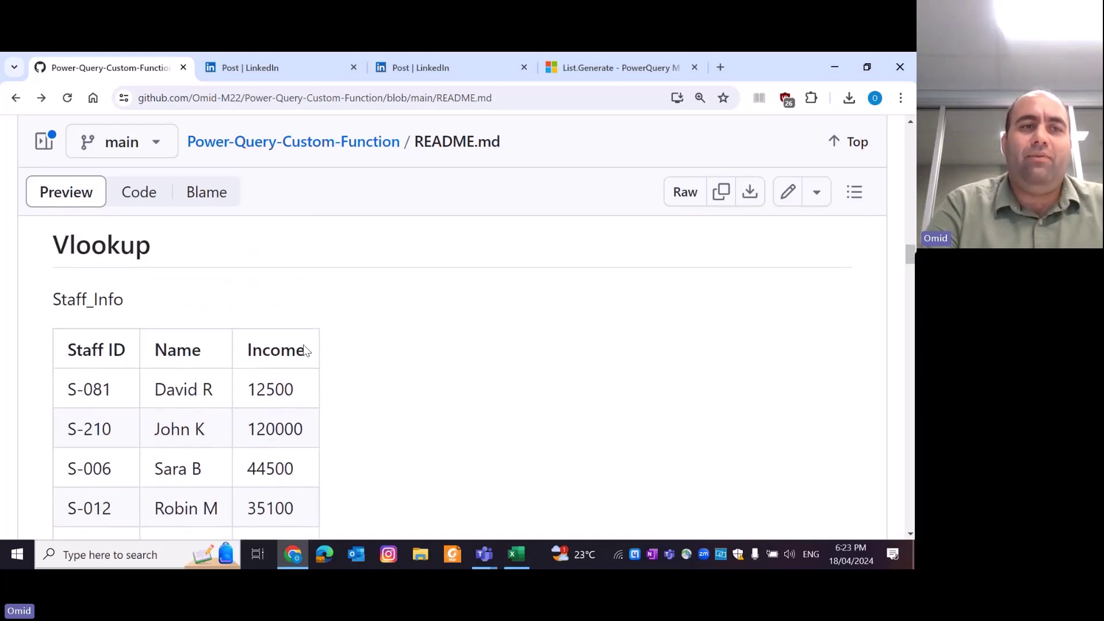
{"action": "key", "text": "alt+Tab"}
{"action": "key", "text": "Tab"}
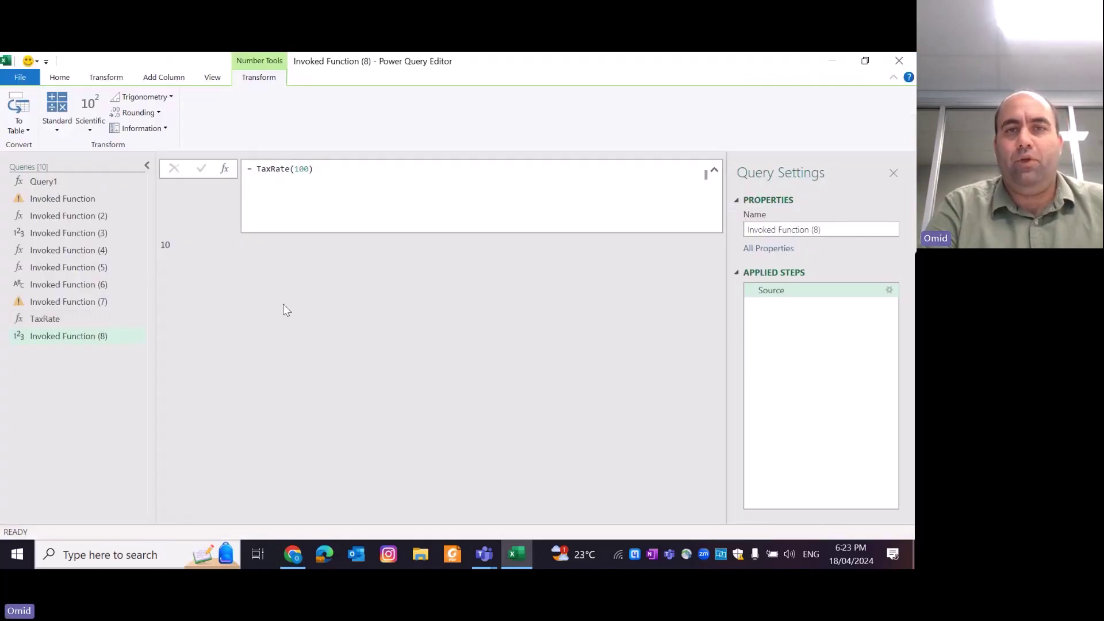
Step: Create a blank query and paste the Staff_Info Table.FromRows code into its formula
{"action": "left_click", "coordinate": [55, 79]}
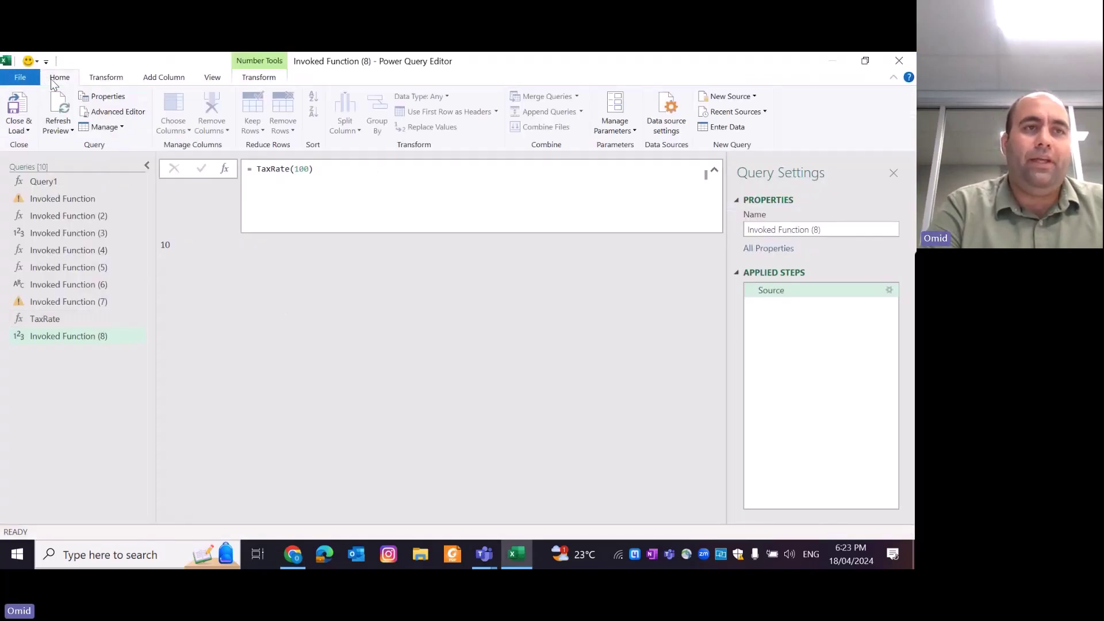
{"action": "left_click", "coordinate": [754, 97]}
{"action": "mouse_move", "coordinate": [737, 190]}
{"action": "left_click", "coordinate": [852, 422]}
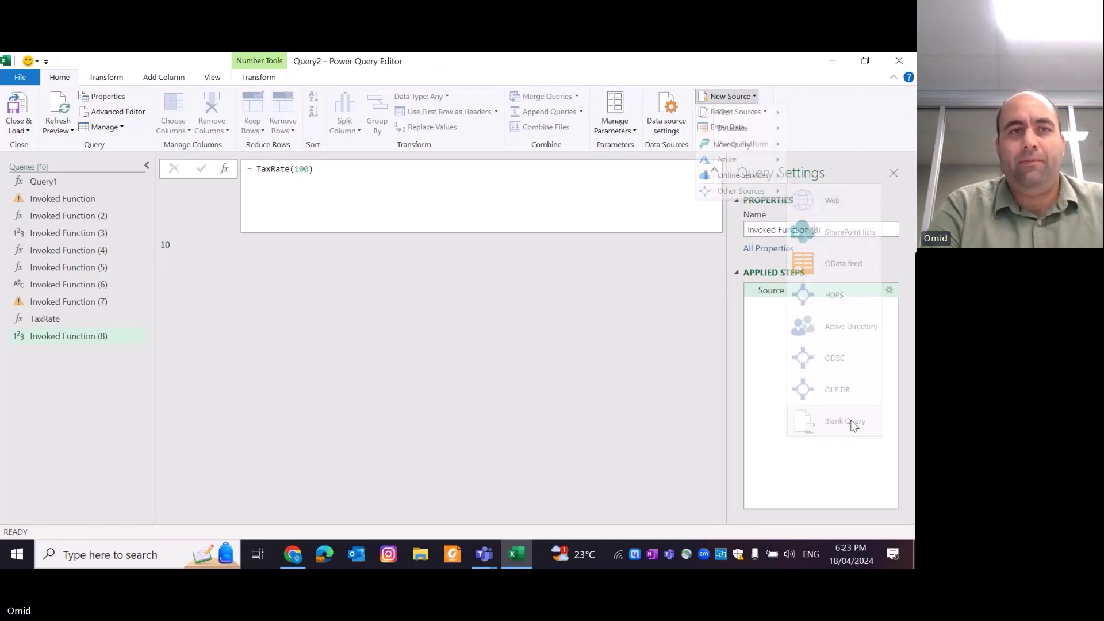
{"action": "left_click", "coordinate": [108, 113]}
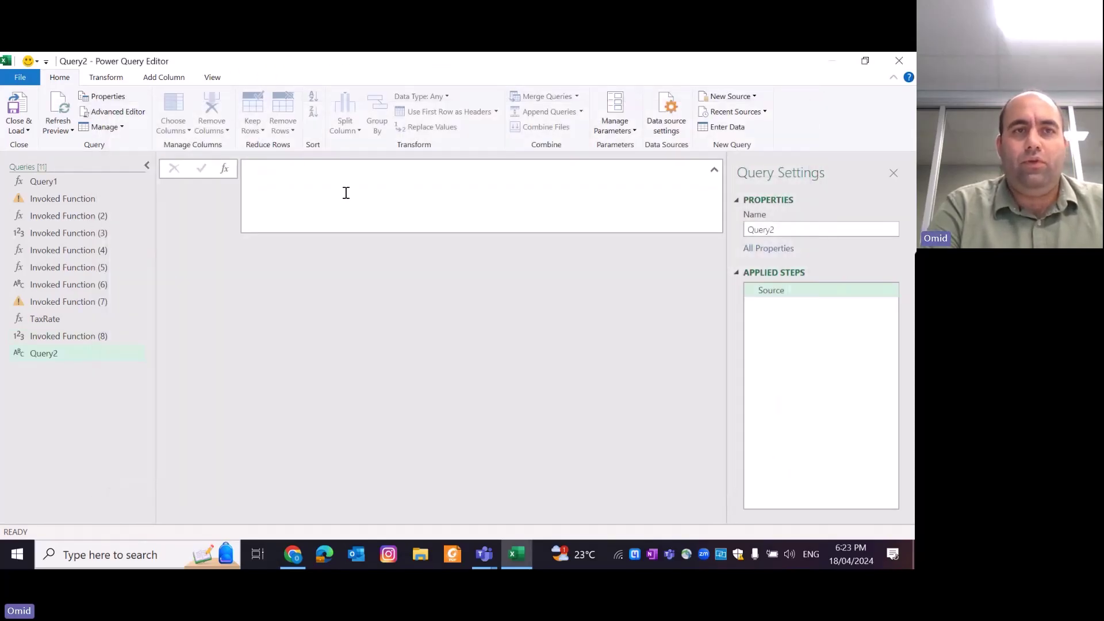
{"action": "left_click", "coordinate": [345, 192]}
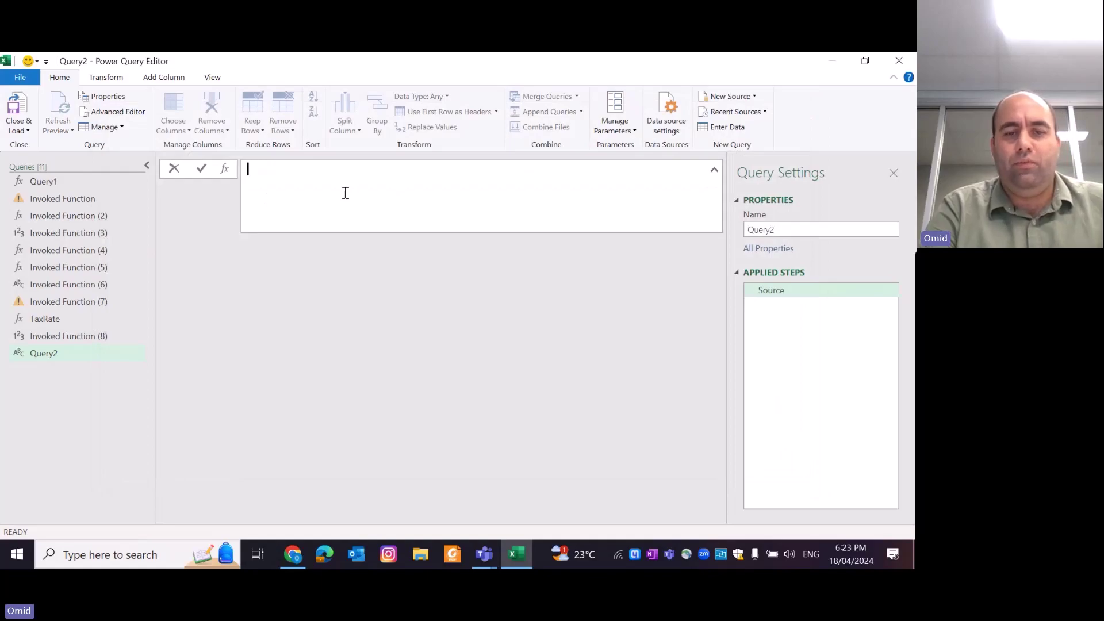
{"action": "type", "text": "="}
{"action": "key", "text": "ctrl+v"}
Step: Remove the extra leading '=', load the six-row table, and name the query Staff_Info
{"action": "scroll", "coordinate": [308, 202], "scroll_direction": "up", "scroll_amount": 5}
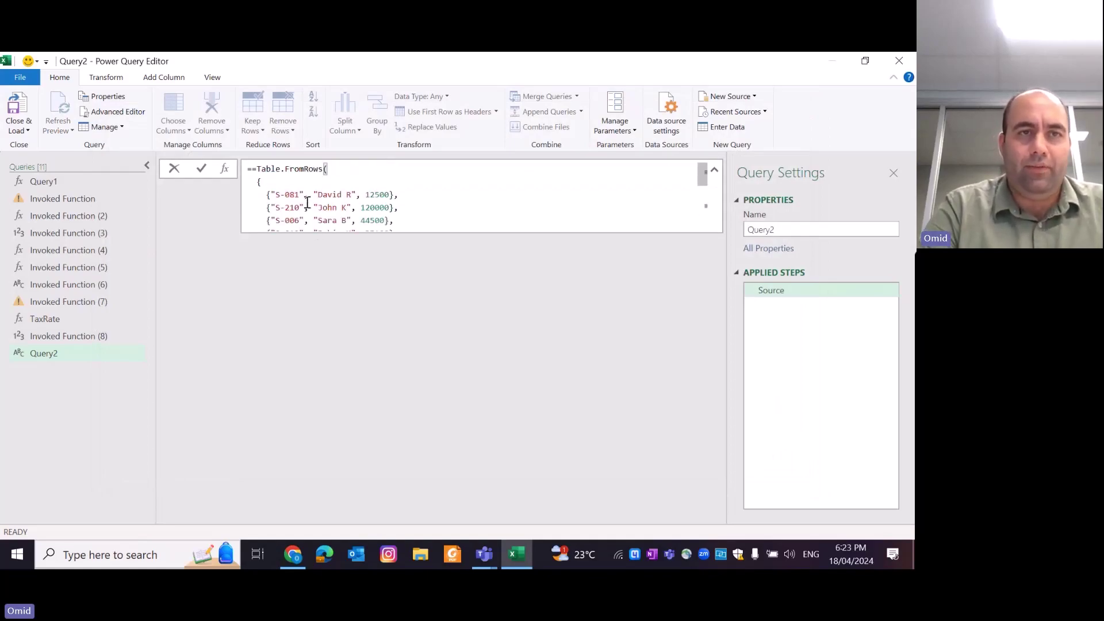
{"action": "left_click", "coordinate": [254, 169]}
{"action": "key", "text": "BackSpace"}
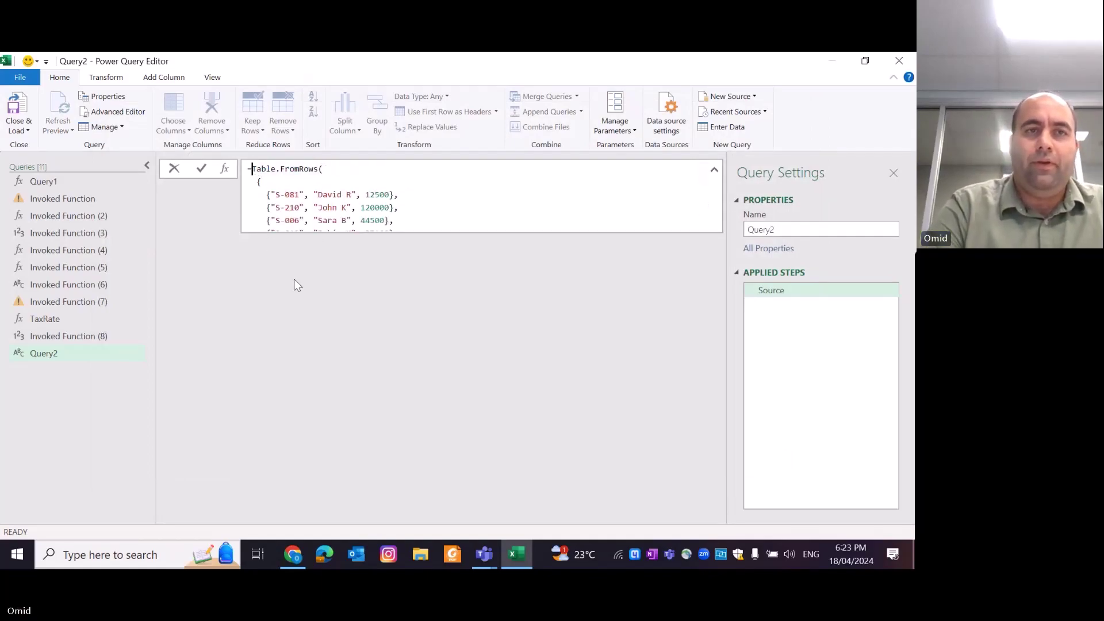
{"action": "key", "text": "Return"}
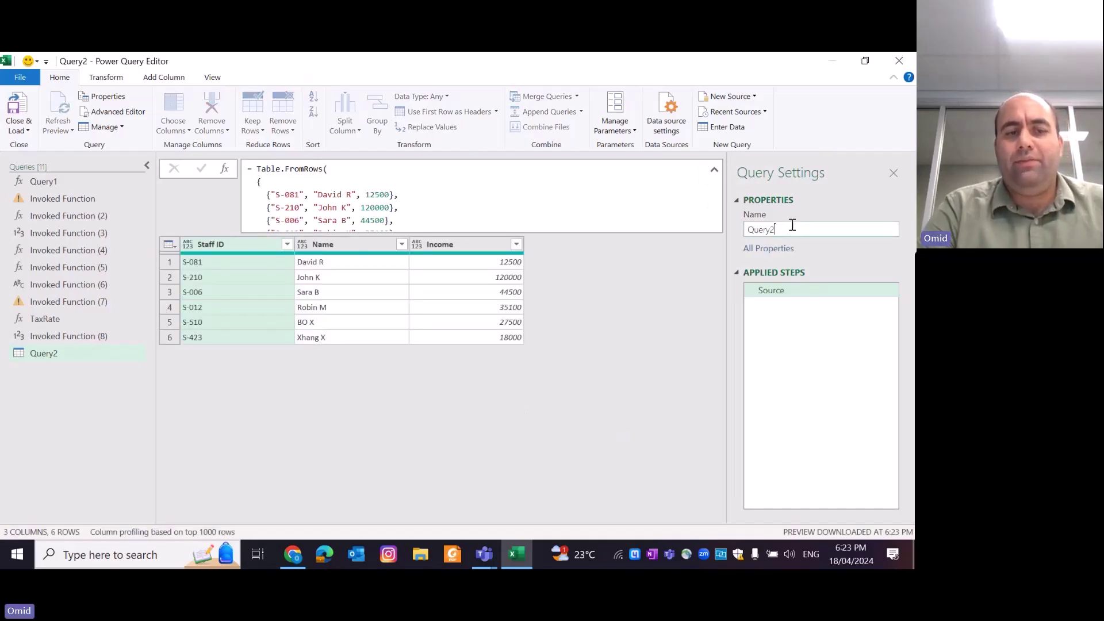
{"action": "left_click", "coordinate": [792, 225]}
{"action": "type", "text": "Staff"}
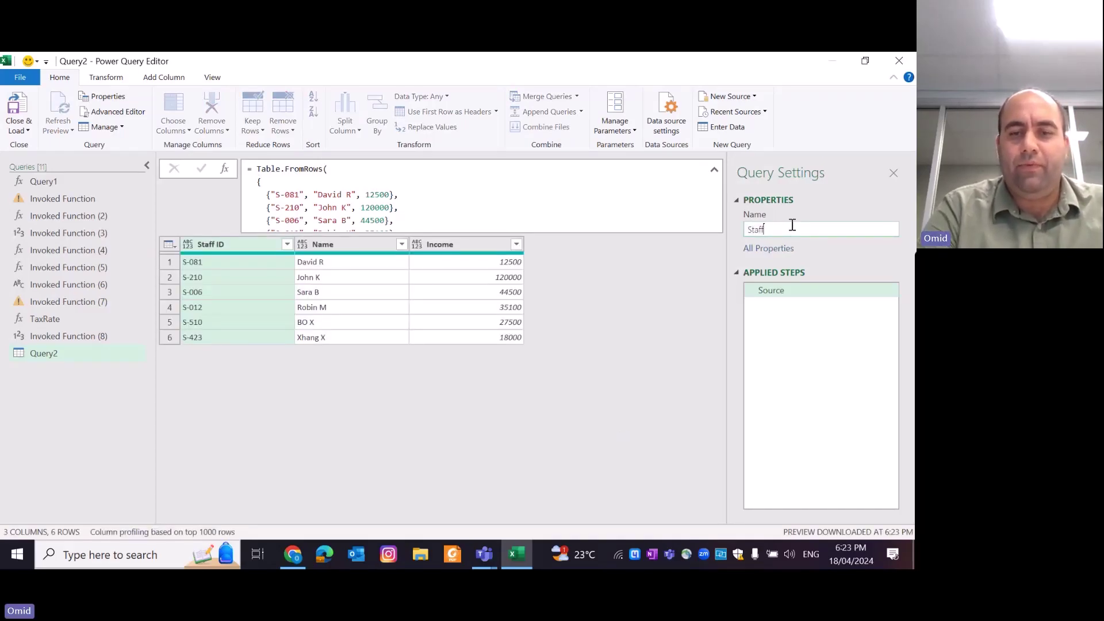
{"action": "type", "text": "_Info"}
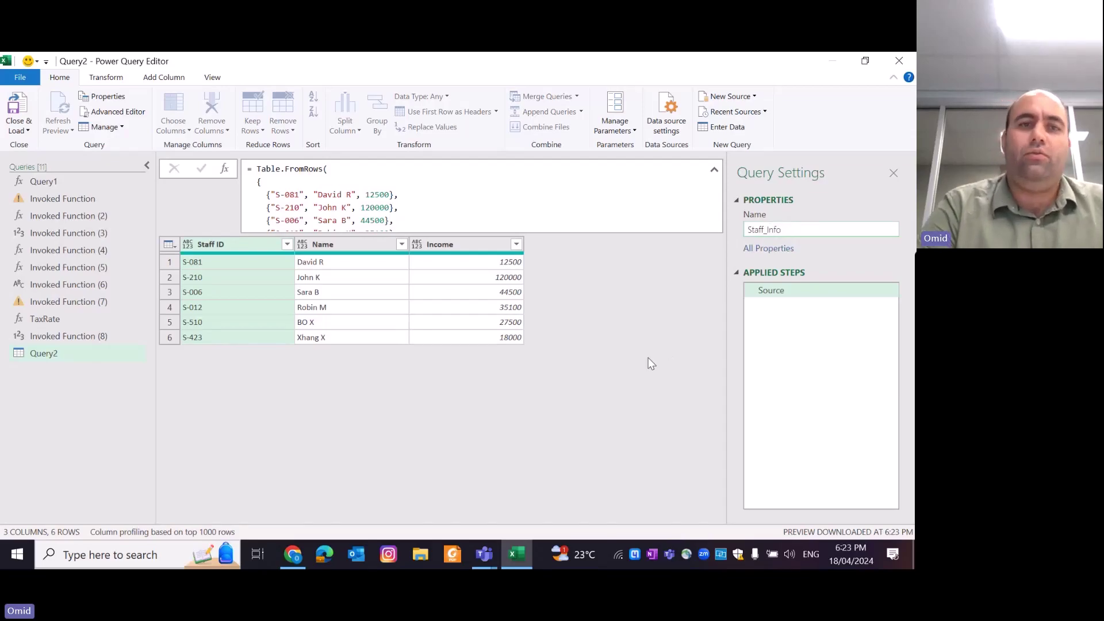
{"action": "key", "text": "Return"}
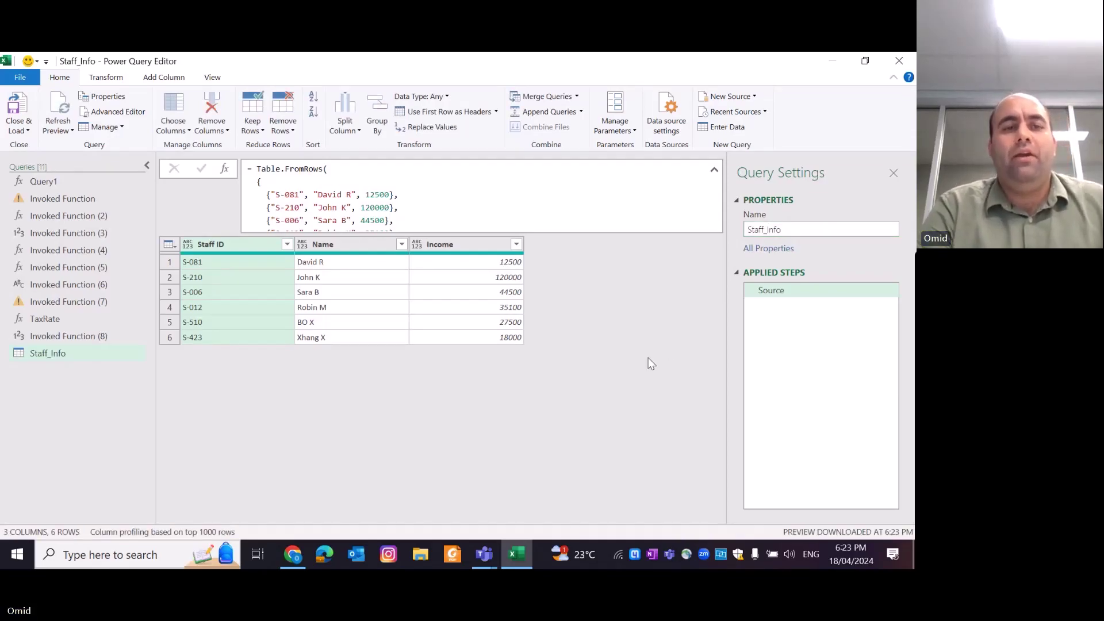
{"action": "key", "text": "alt+Tab"}
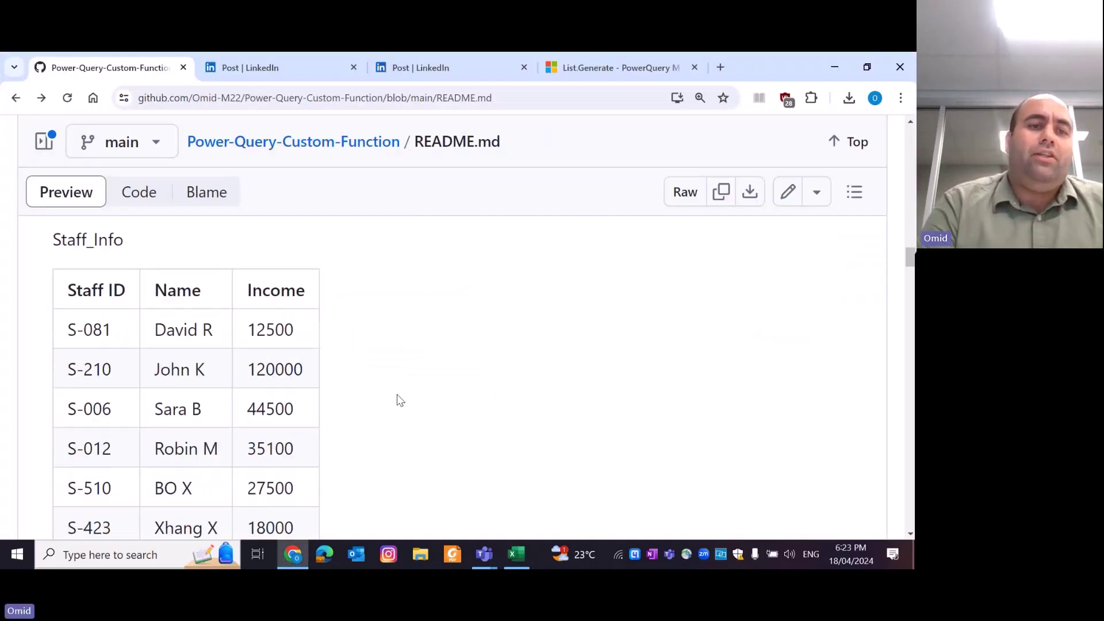
Step: Scroll down to the README's Tax_Rates Table.FromRows code block and copy it
{"action": "scroll", "coordinate": [401, 401], "scroll_direction": "down", "scroll_amount": 3}
{"action": "scroll", "coordinate": [397, 401], "scroll_direction": "down", "scroll_amount": 2}
{"action": "scroll", "coordinate": [395, 401], "scroll_direction": "down", "scroll_amount": 1}
{"action": "scroll", "coordinate": [393, 401], "scroll_direction": "down", "scroll_amount": 2}
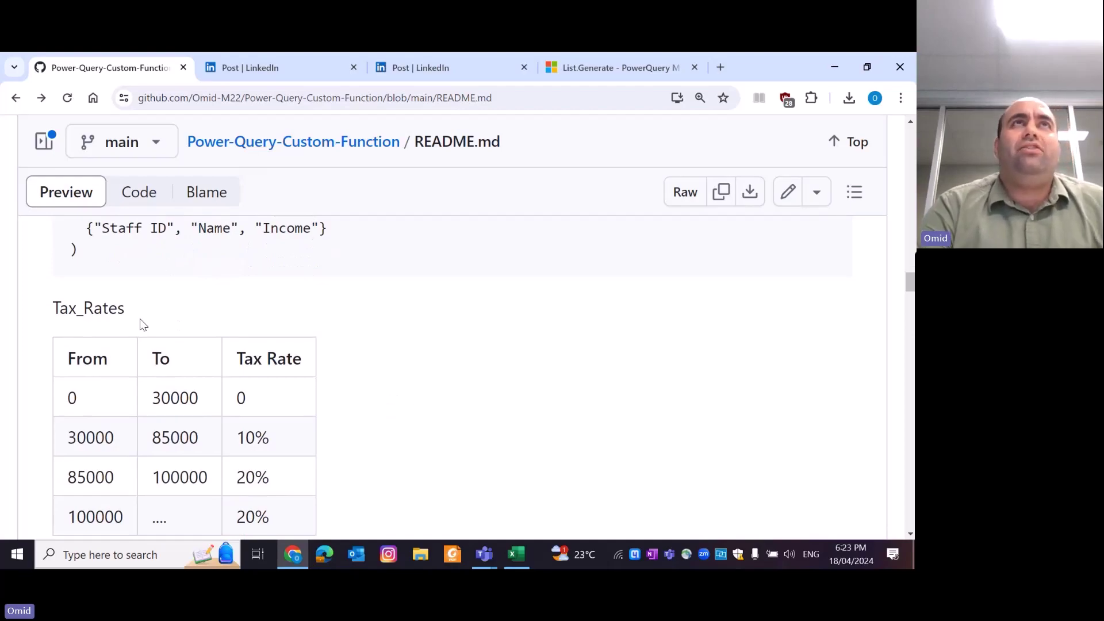
{"action": "scroll", "coordinate": [75, 395], "scroll_direction": "down", "scroll_amount": 1}
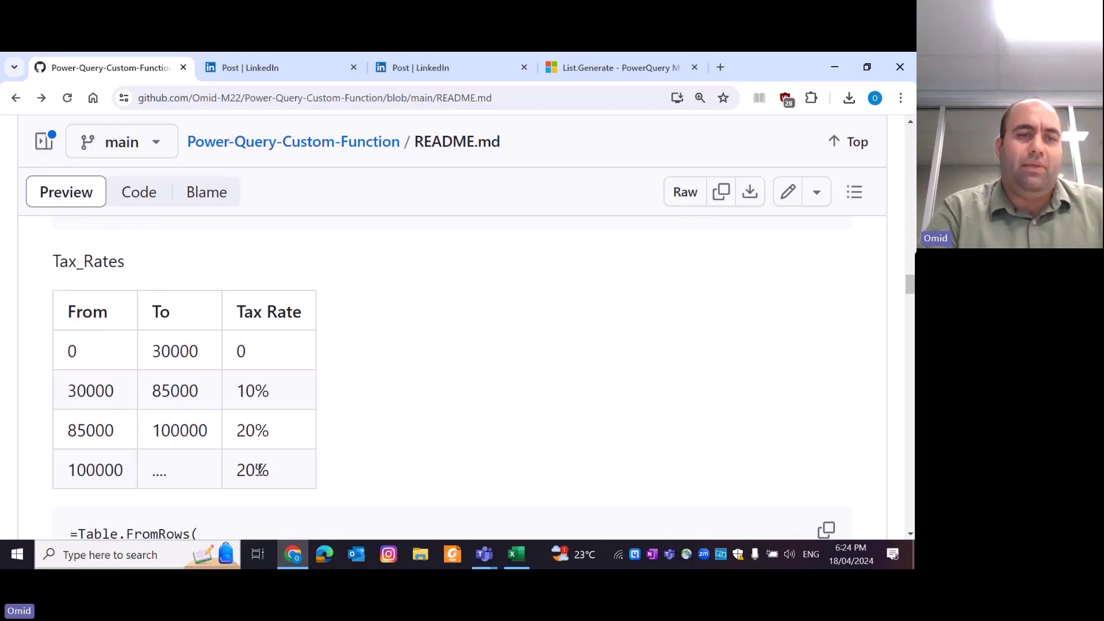
{"action": "scroll", "coordinate": [259, 469], "scroll_direction": "down", "scroll_amount": 2}
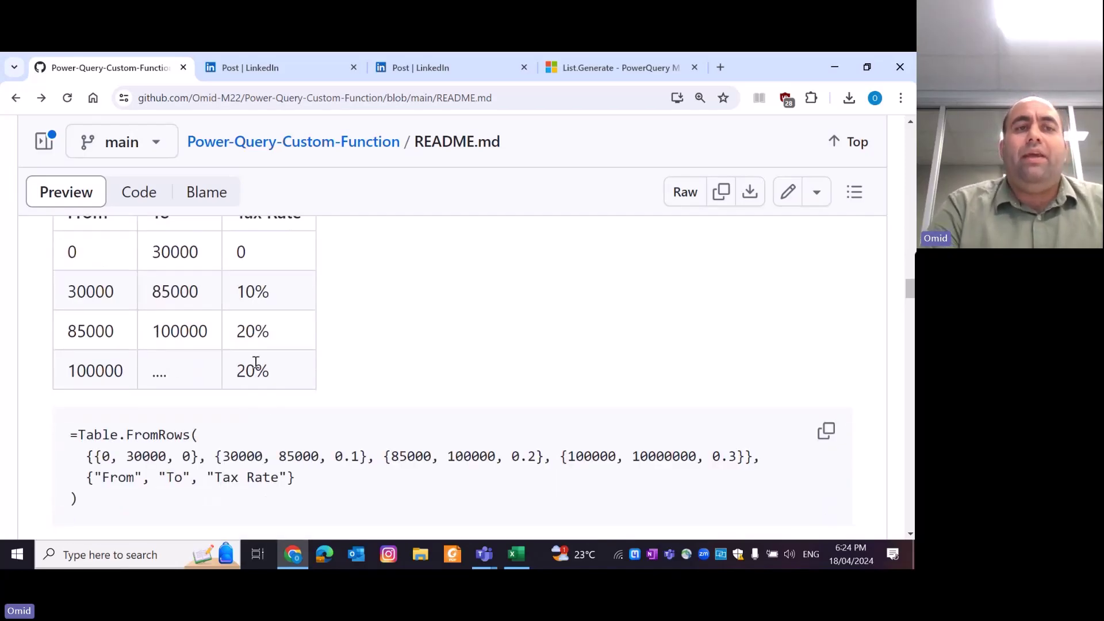
{"action": "scroll", "coordinate": [256, 363], "scroll_direction": "up", "scroll_amount": 1}
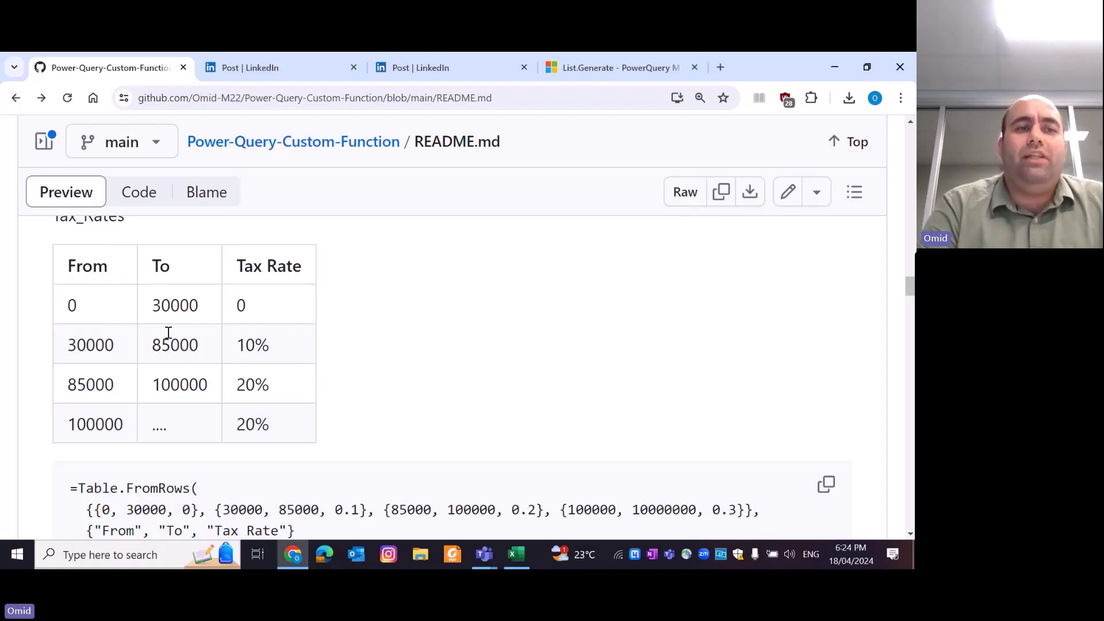
{"action": "scroll", "coordinate": [169, 334], "scroll_direction": "down", "scroll_amount": 1}
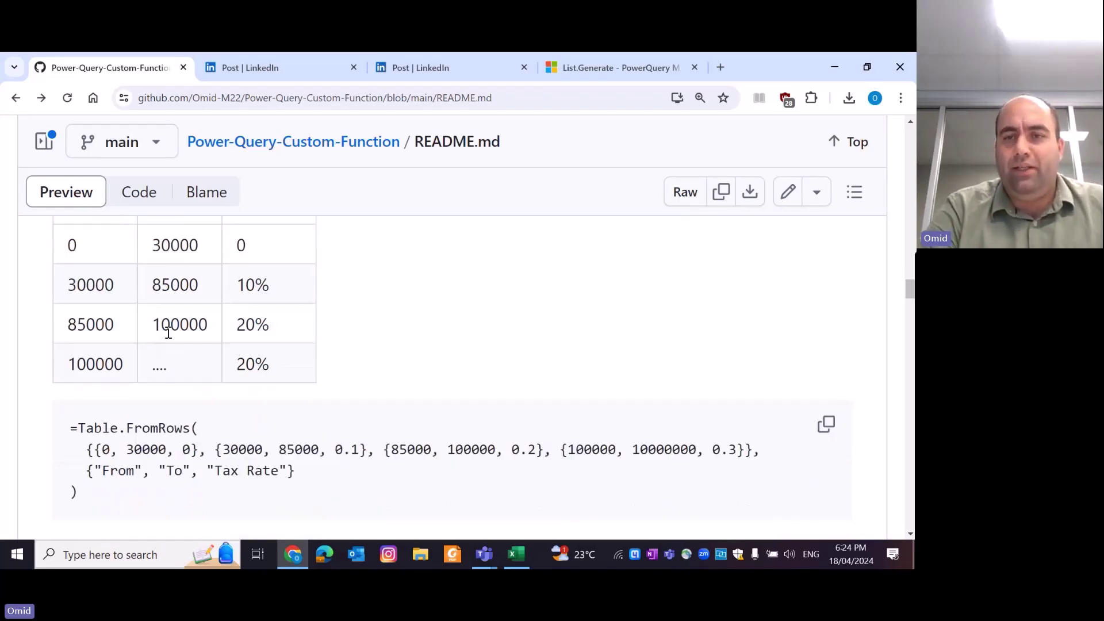
{"action": "left_click", "coordinate": [826, 412]}
{"action": "scroll", "coordinate": [351, 407], "scroll_direction": "up", "scroll_amount": 4}
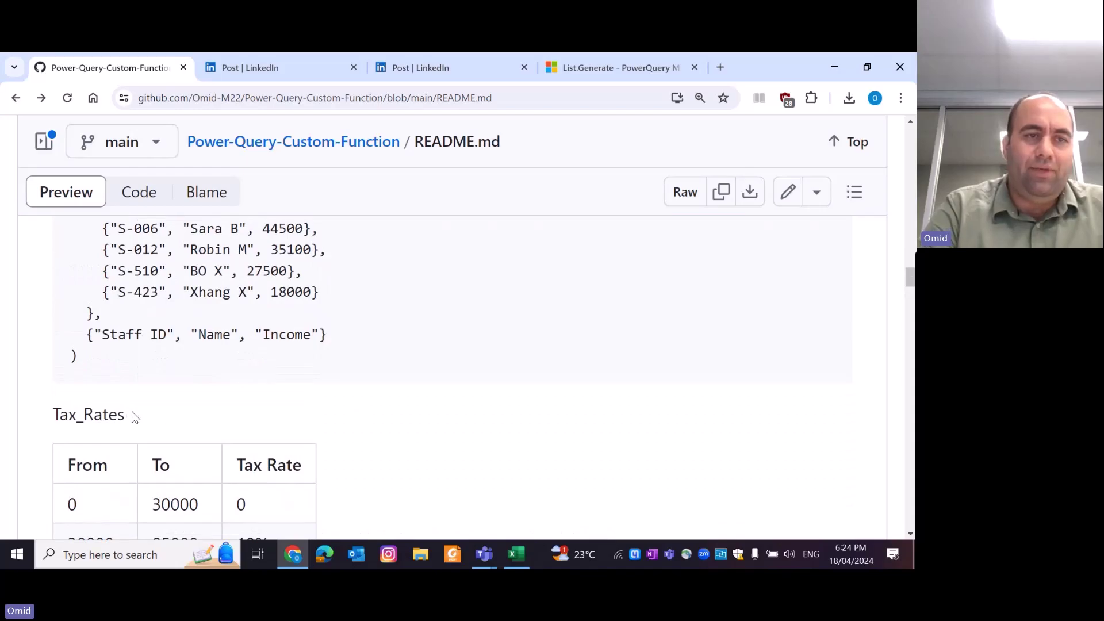
{"action": "key", "text": "alt+Tab"}
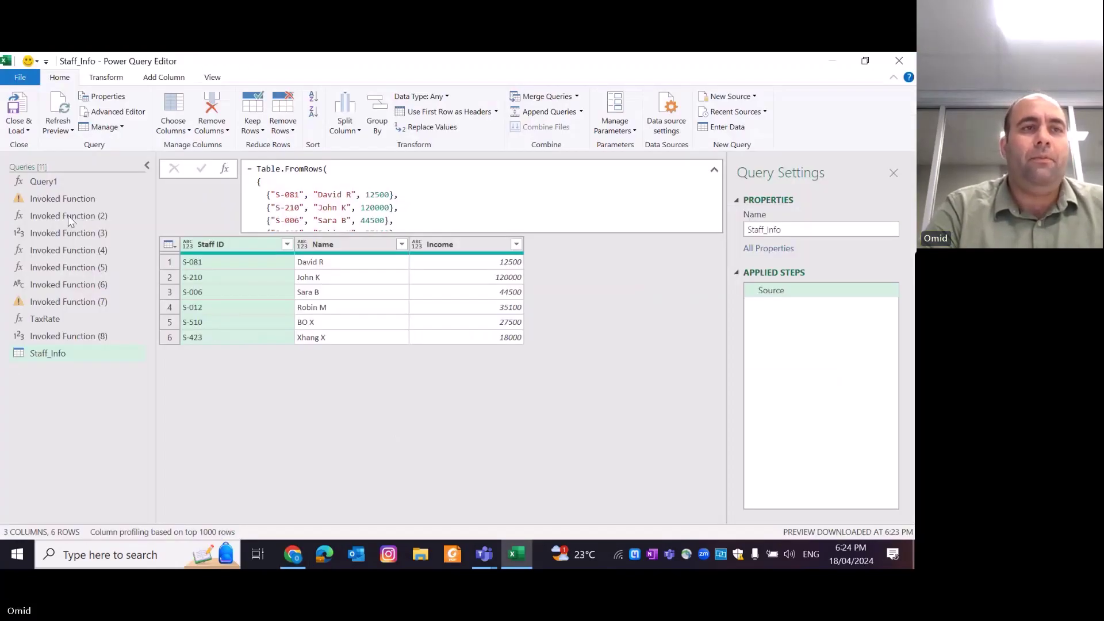
Step: Create another blank query from the pasted Tax_Rates code, loading the four-row From/To/Tax Rate table
{"action": "left_click", "coordinate": [730, 97]}
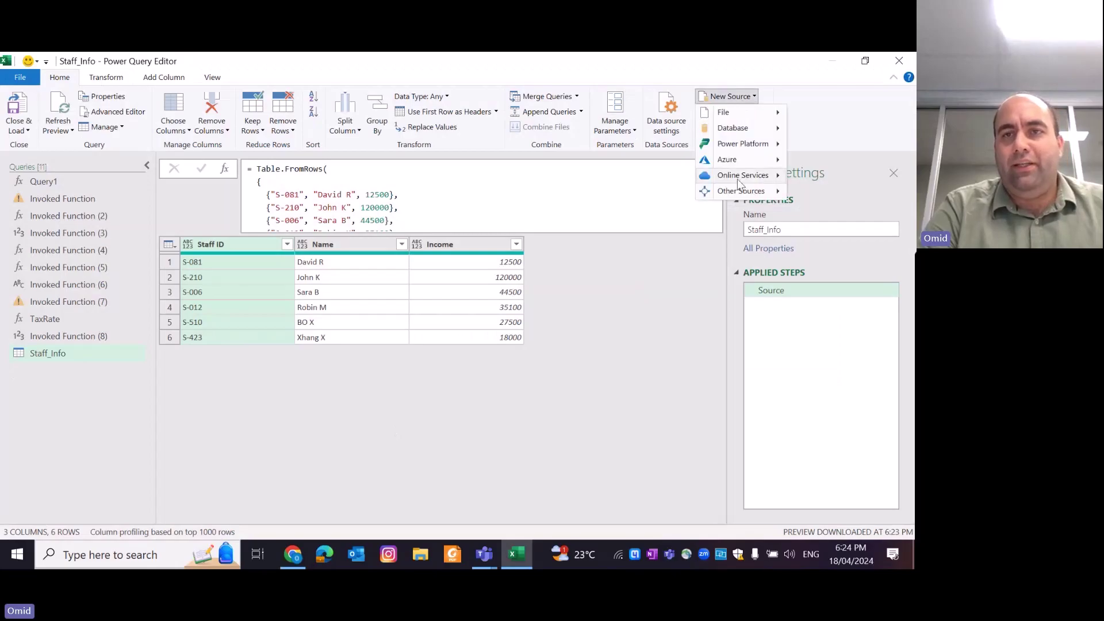
{"action": "mouse_move", "coordinate": [741, 191]}
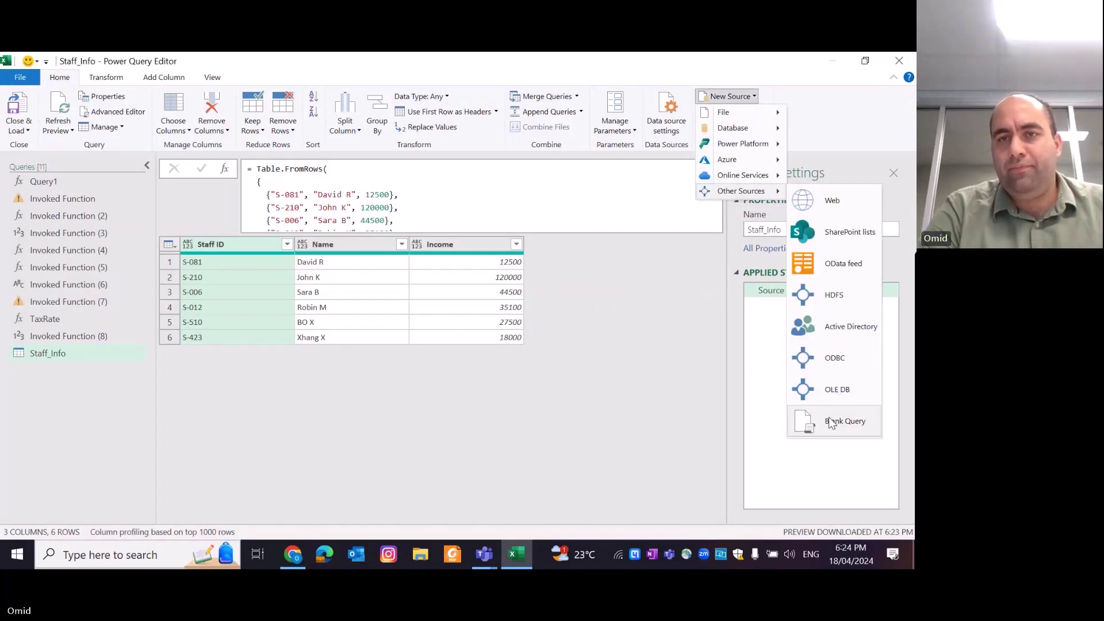
{"action": "left_click", "coordinate": [837, 422]}
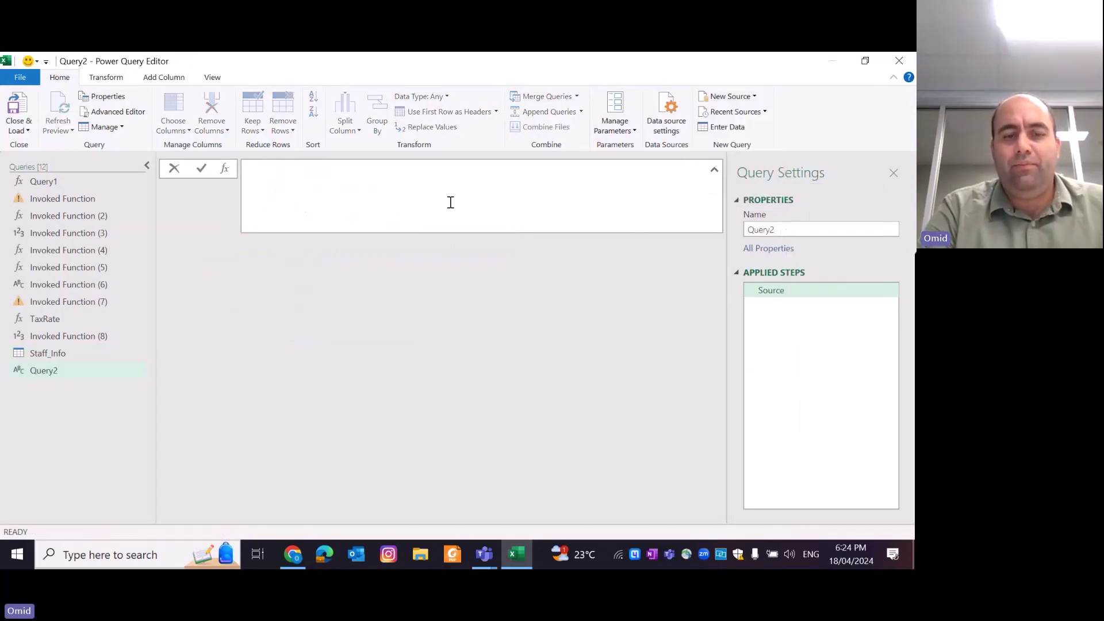
{"action": "key", "text": "ctrl+v"}
{"action": "key", "text": "Return"}
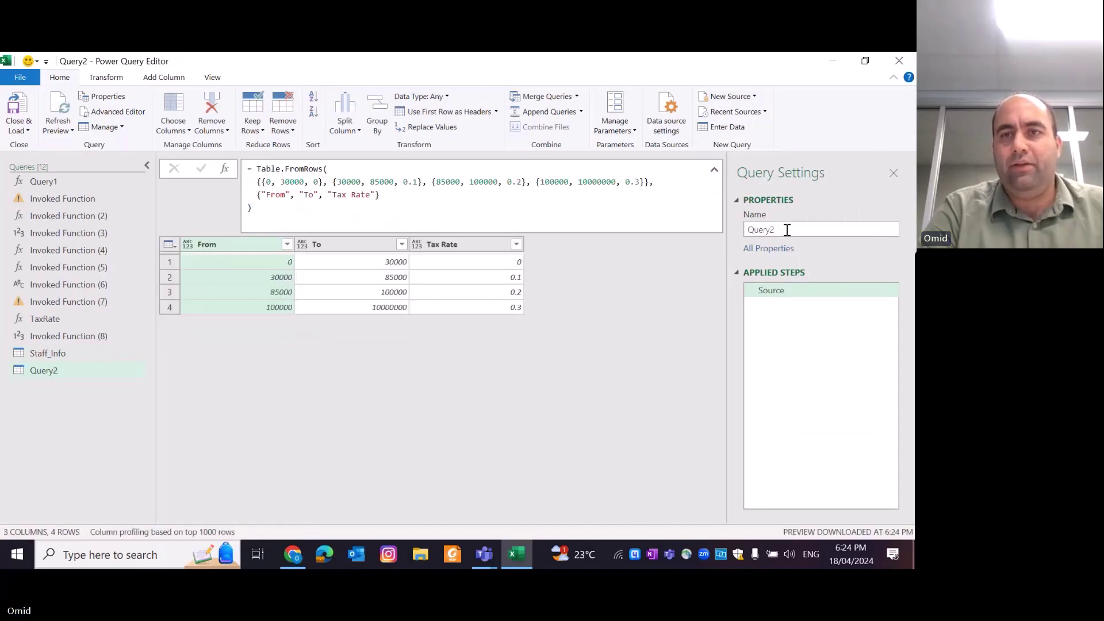
Step: Rename the new query to Tax_Rate
{"action": "double_click", "coordinate": [786, 230]}
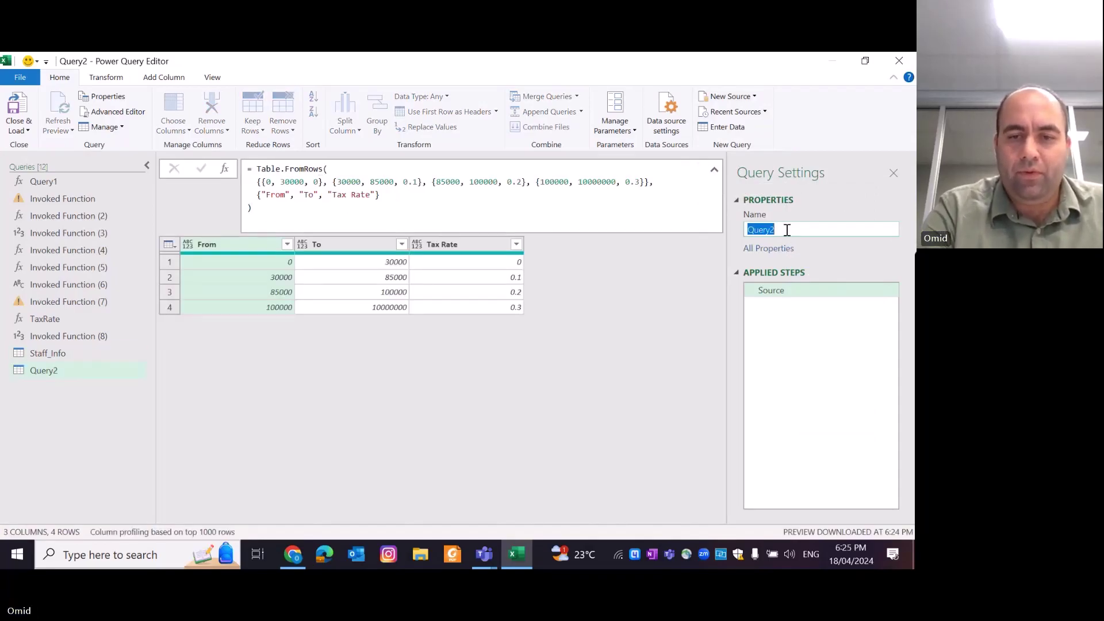
{"action": "type", "text": "Tax_Ra"}
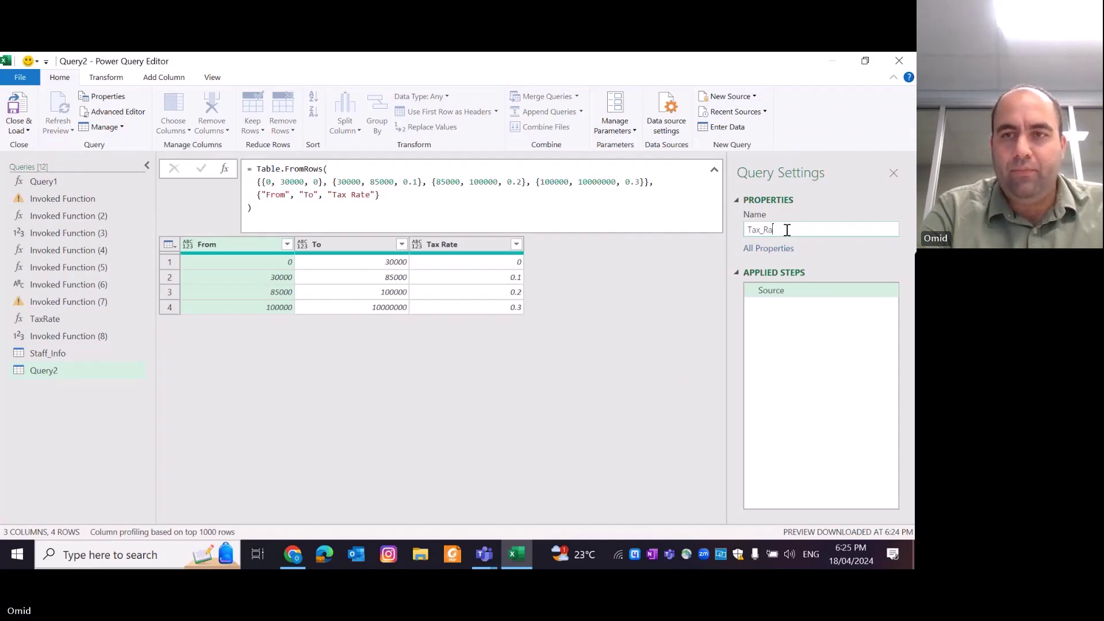
{"action": "type", "text": "te"}
{"action": "left_click", "coordinate": [654, 353]}
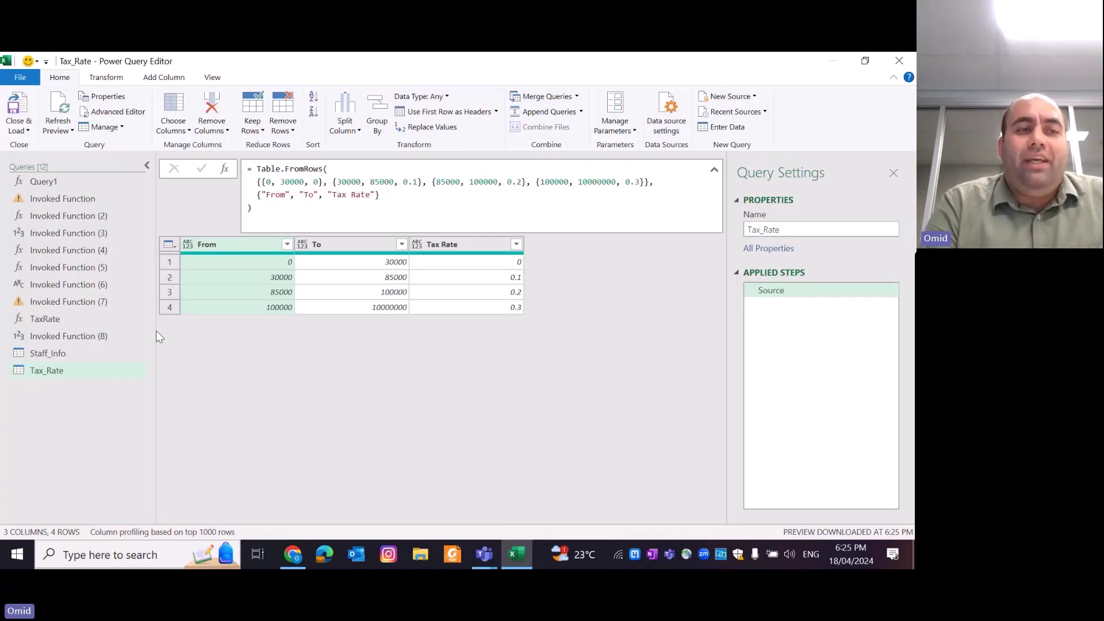
Step: Reference the Tax_Rate query to create Tax_Rate (2) and inspect its row 2 values
{"action": "right_click", "coordinate": [84, 372]}
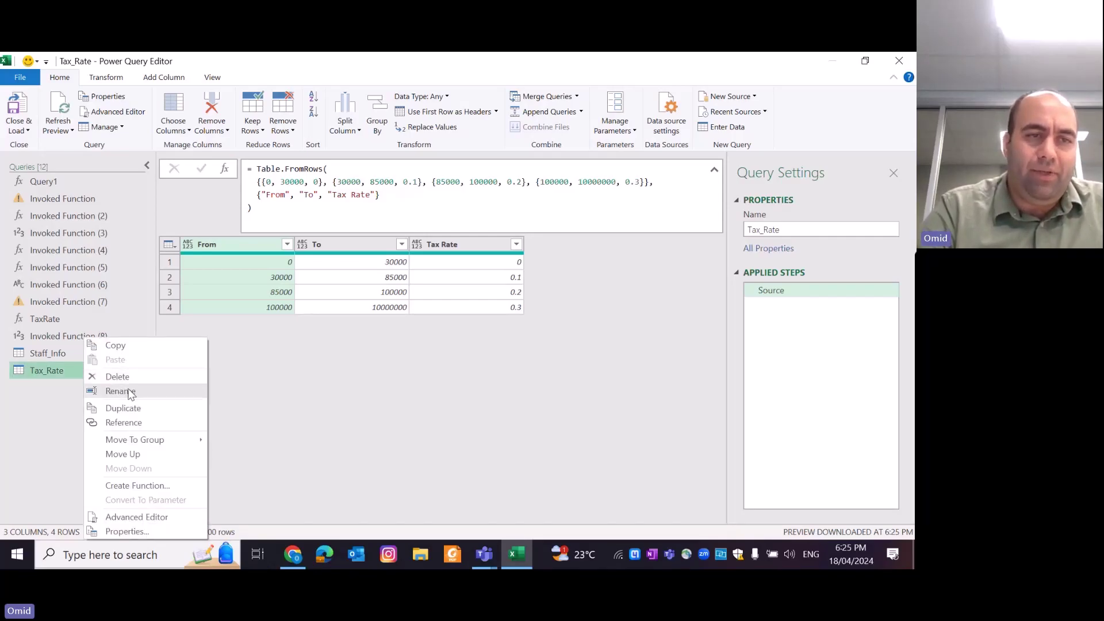
{"action": "left_click", "coordinate": [123, 423]}
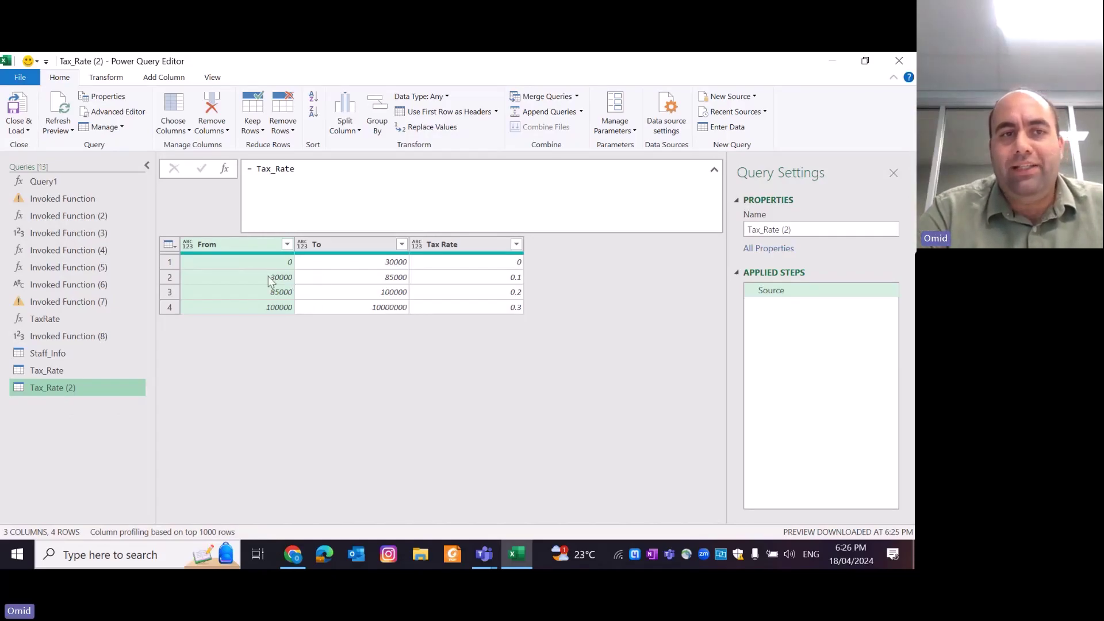
{"action": "left_click", "coordinate": [242, 278]}
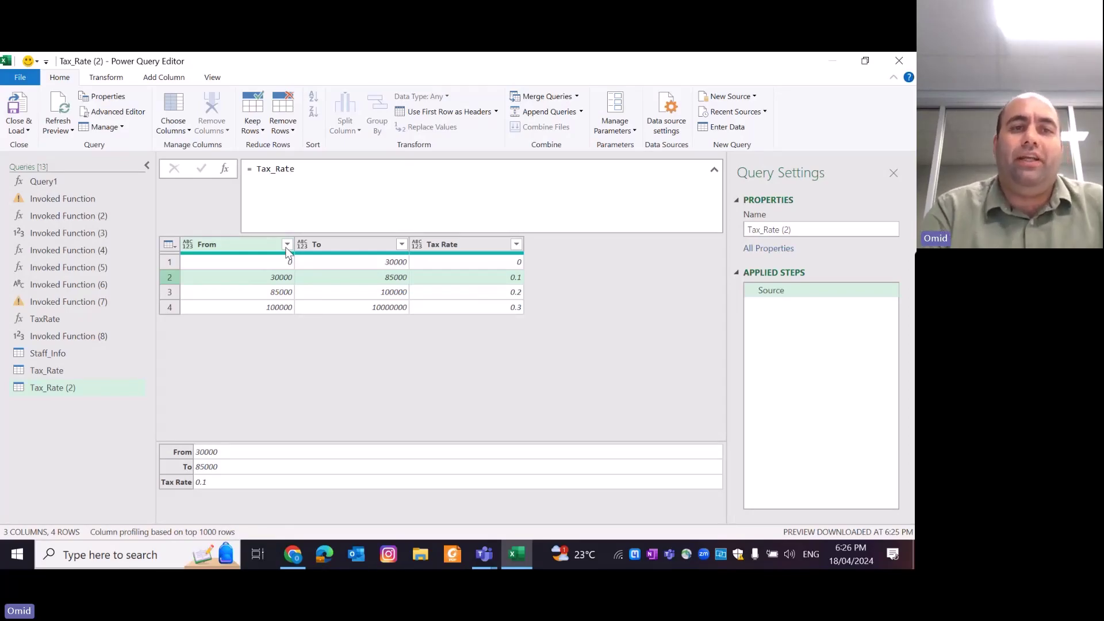
Step: Filter the From column to values less than 50000
{"action": "left_click", "coordinate": [287, 246]}
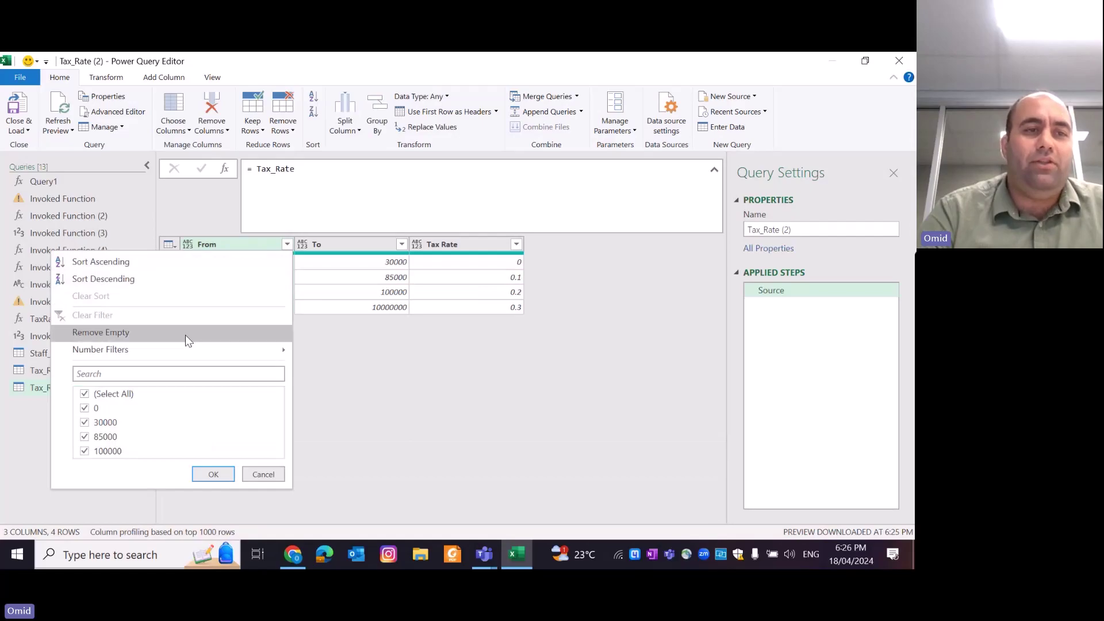
{"action": "mouse_move", "coordinate": [100, 349]}
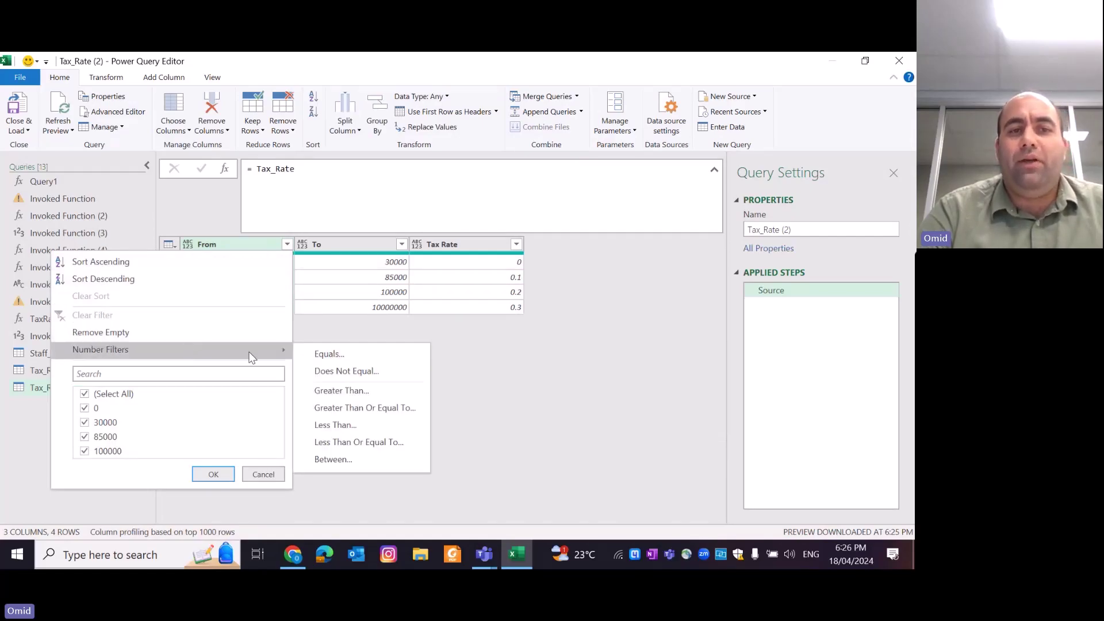
{"action": "left_click", "coordinate": [341, 425]}
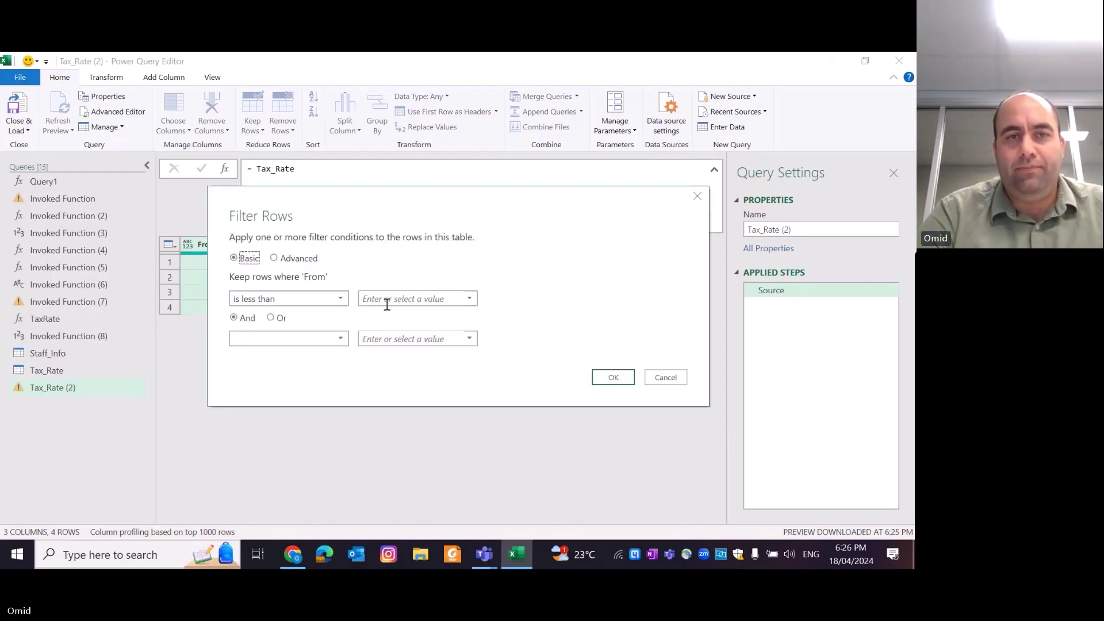
{"action": "left_click", "coordinate": [388, 301]}
{"action": "type", "text": "50000"}
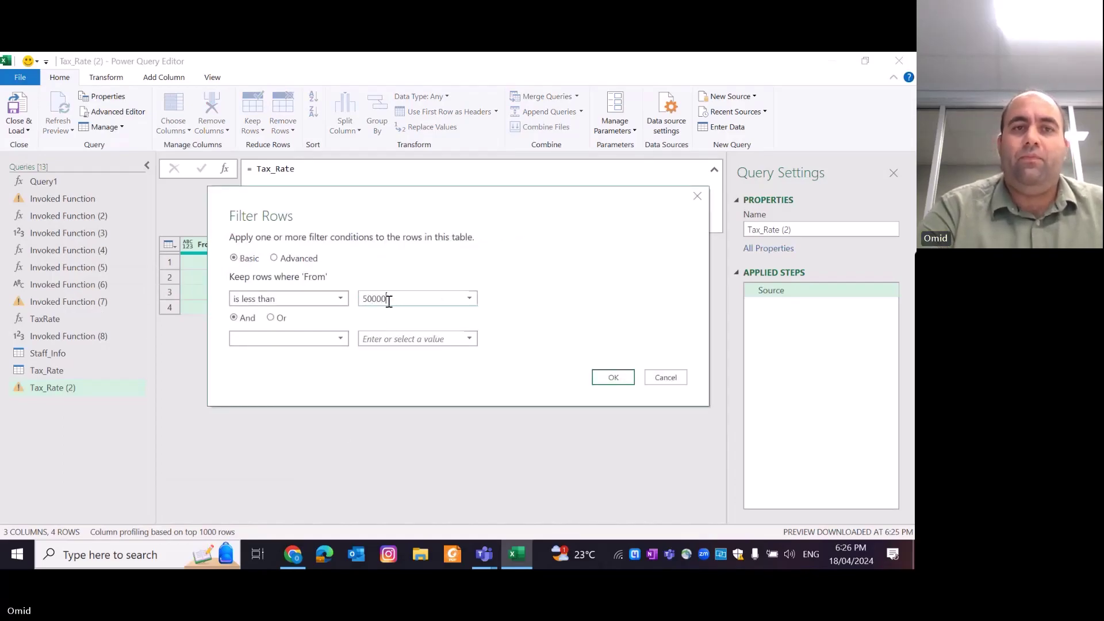
{"action": "left_click", "coordinate": [602, 378]}
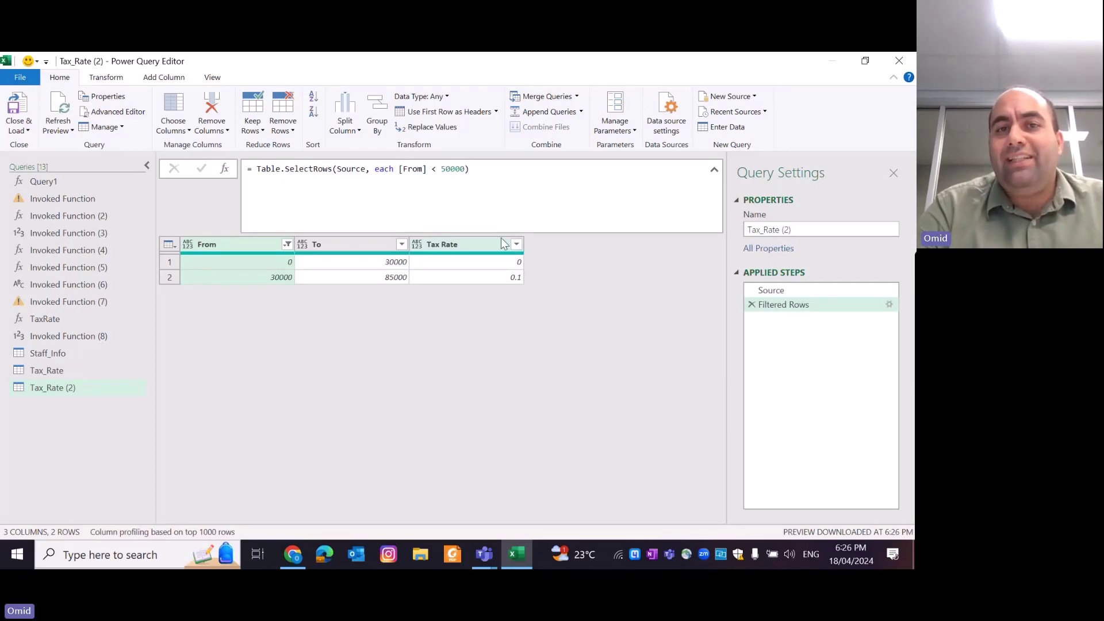
Step: Try drilling down to the 0.1 tax rate value, then delete that drill-down step
{"action": "left_click", "coordinate": [500, 278]}
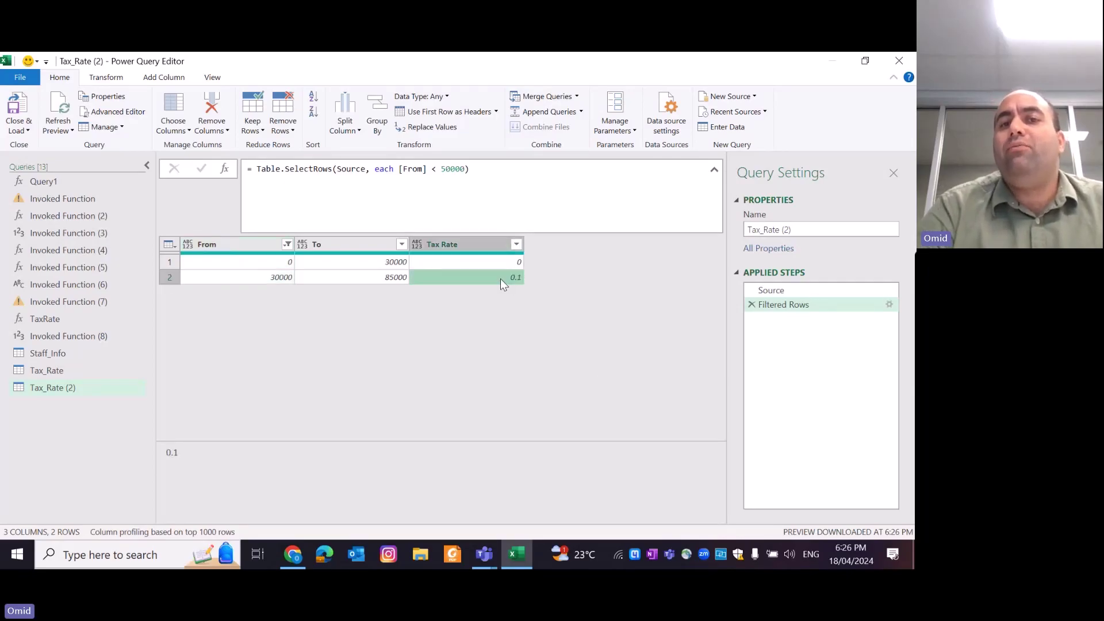
{"action": "right_click", "coordinate": [500, 278]}
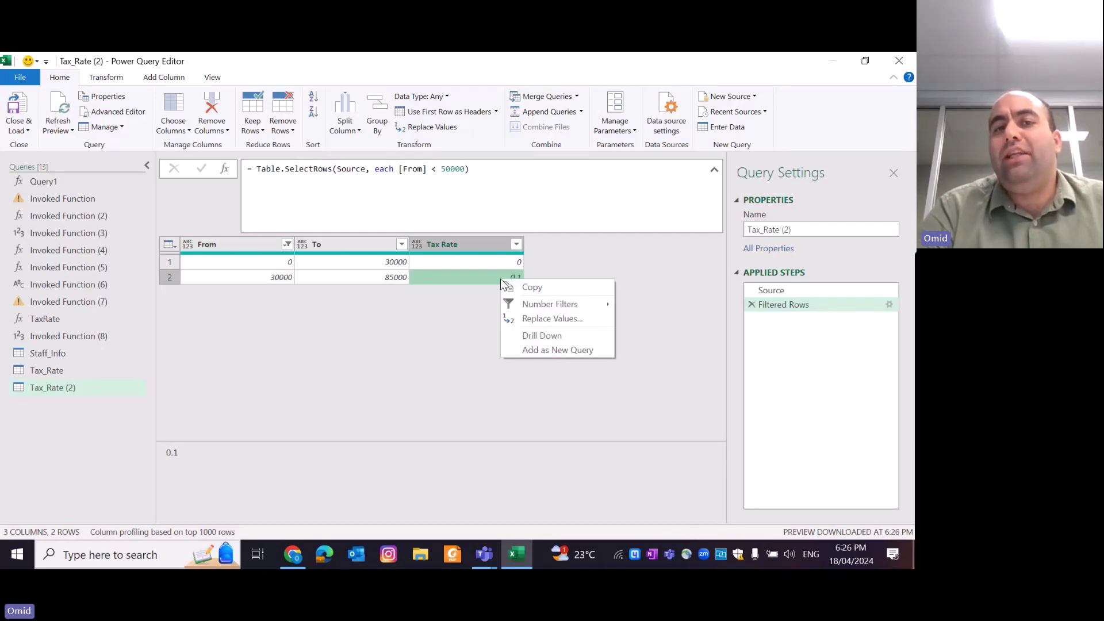
{"action": "left_click", "coordinate": [533, 336]}
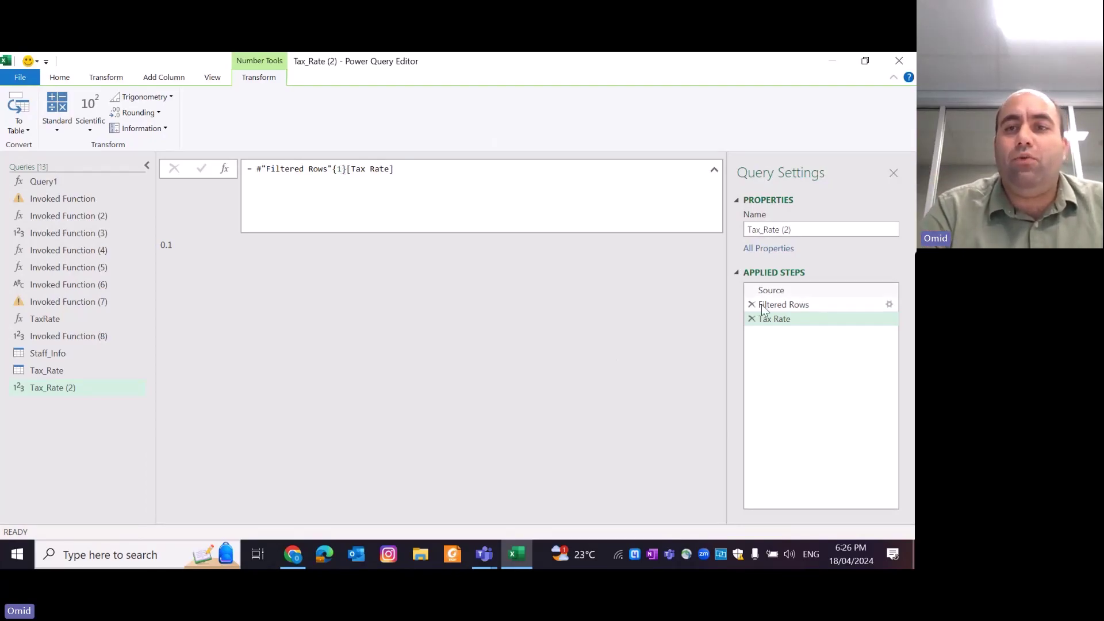
{"action": "left_click", "coordinate": [752, 320]}
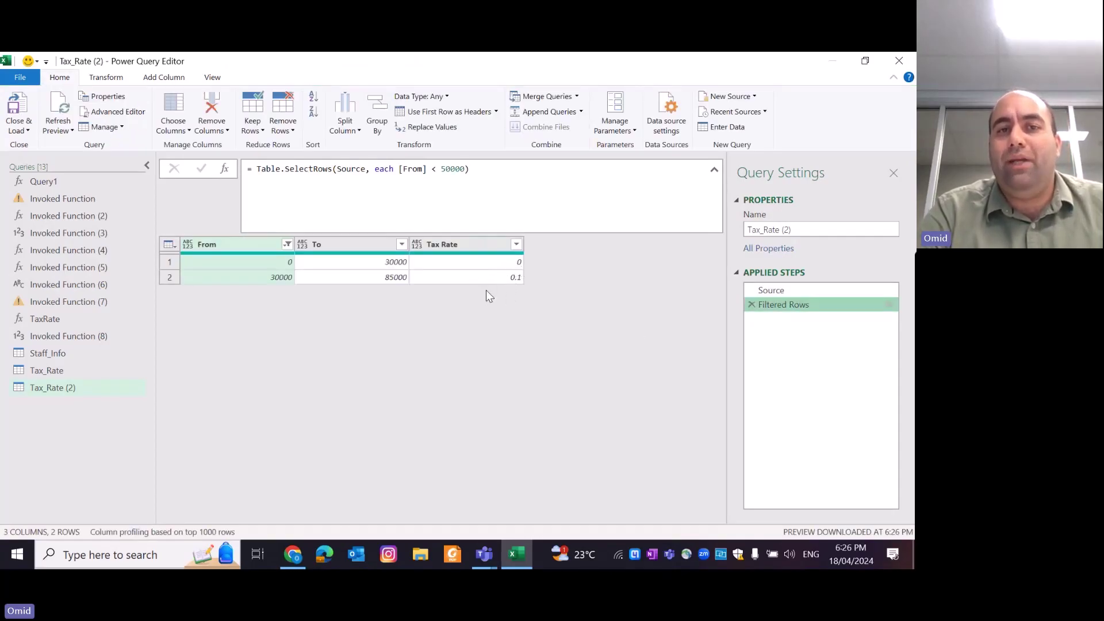
{"action": "left_click", "coordinate": [465, 246]}
Step: Keep only the Tax Rate column and rename the Removed Other Columns step to X
{"action": "right_click", "coordinate": [465, 246]}
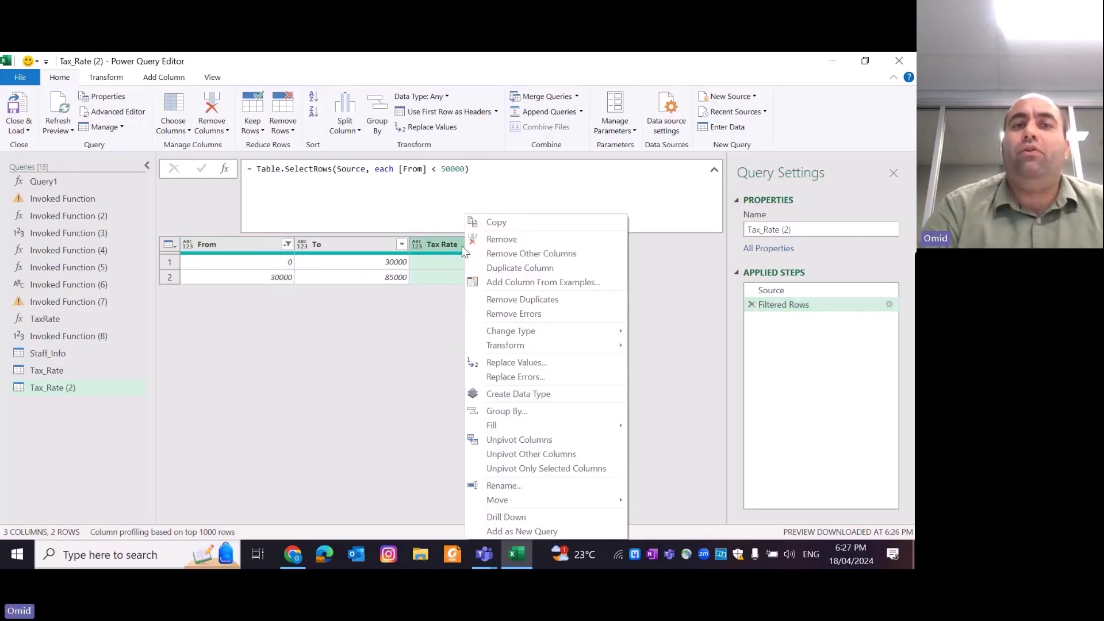
{"action": "left_click", "coordinate": [529, 253]}
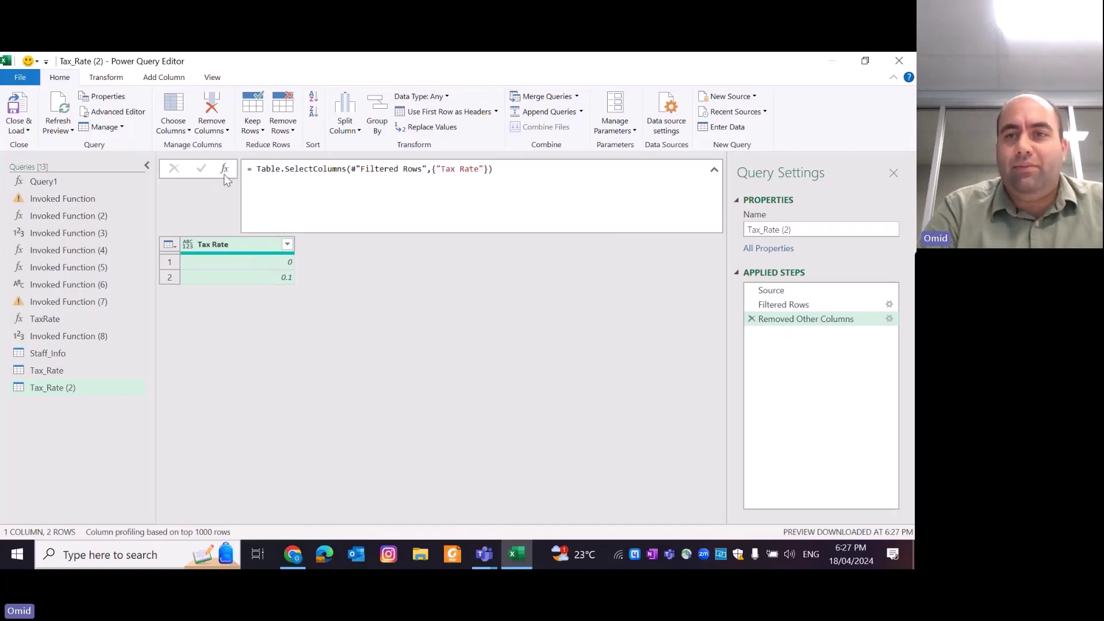
{"action": "right_click", "coordinate": [840, 320]}
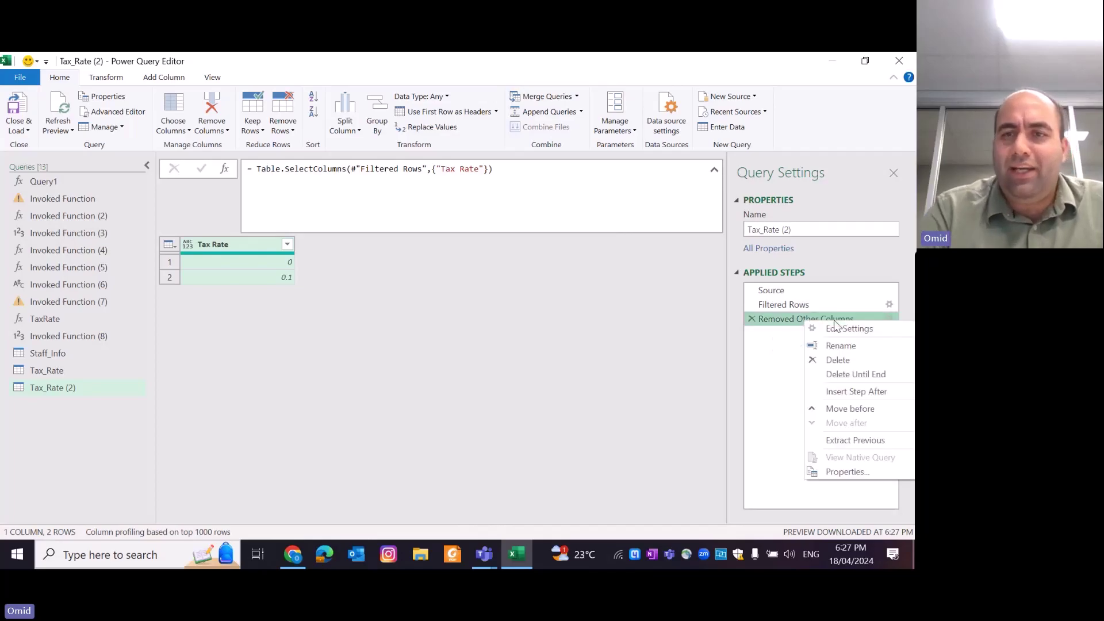
{"action": "left_click", "coordinate": [841, 346]}
{"action": "type", "text": "X"}
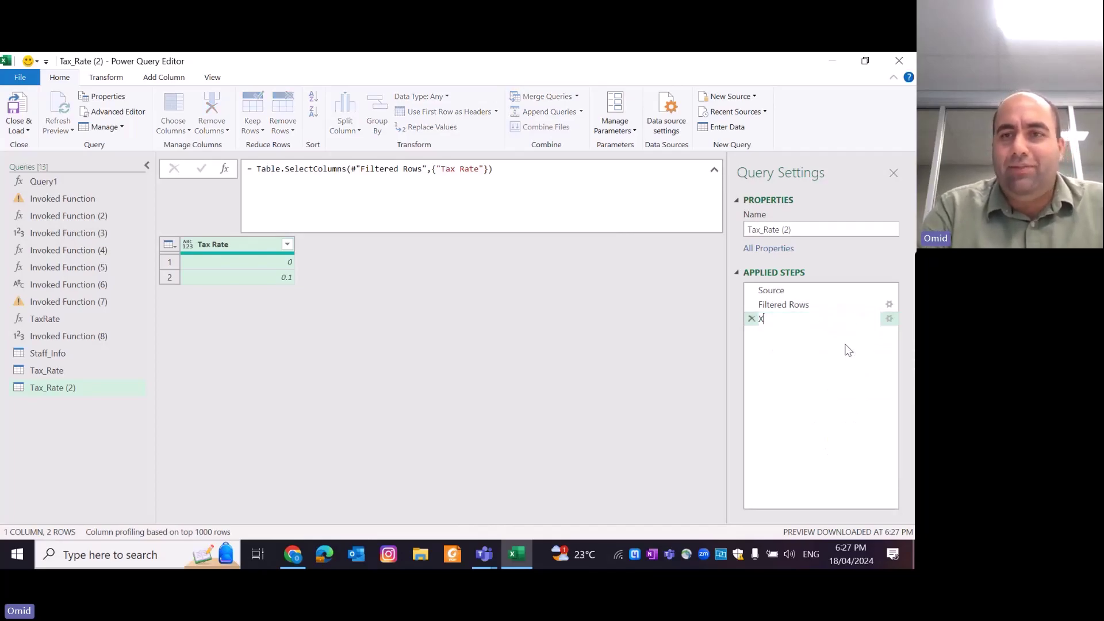
{"action": "key", "text": "Return"}
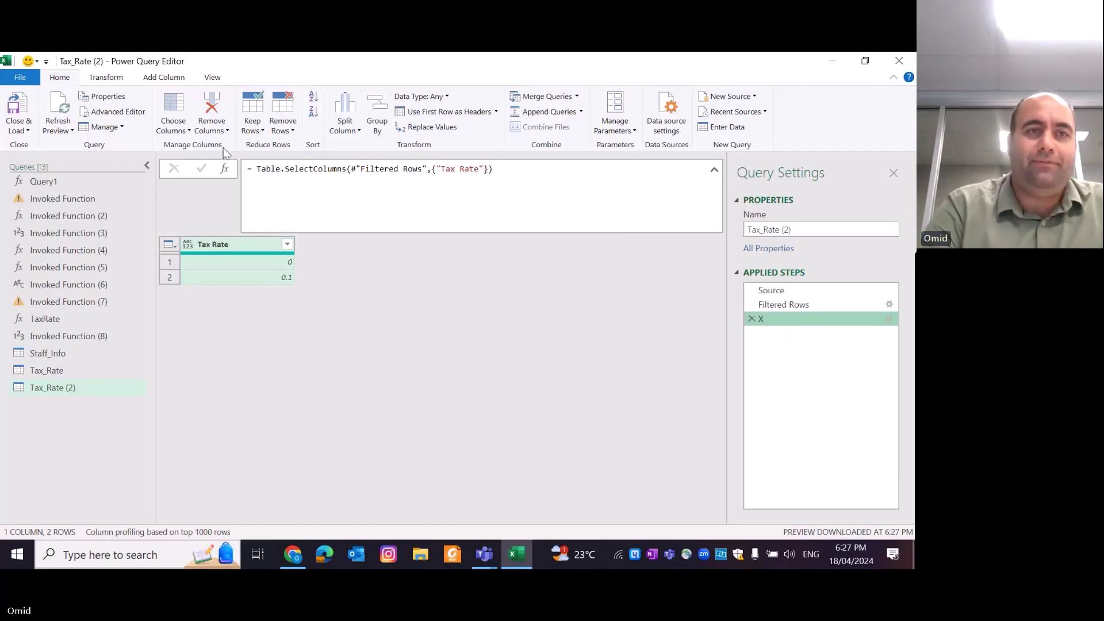
Step: Add a Custom1 step with formula List.Last(X[Tax Rate]), returning 0.1
{"action": "left_click", "coordinate": [225, 168]}
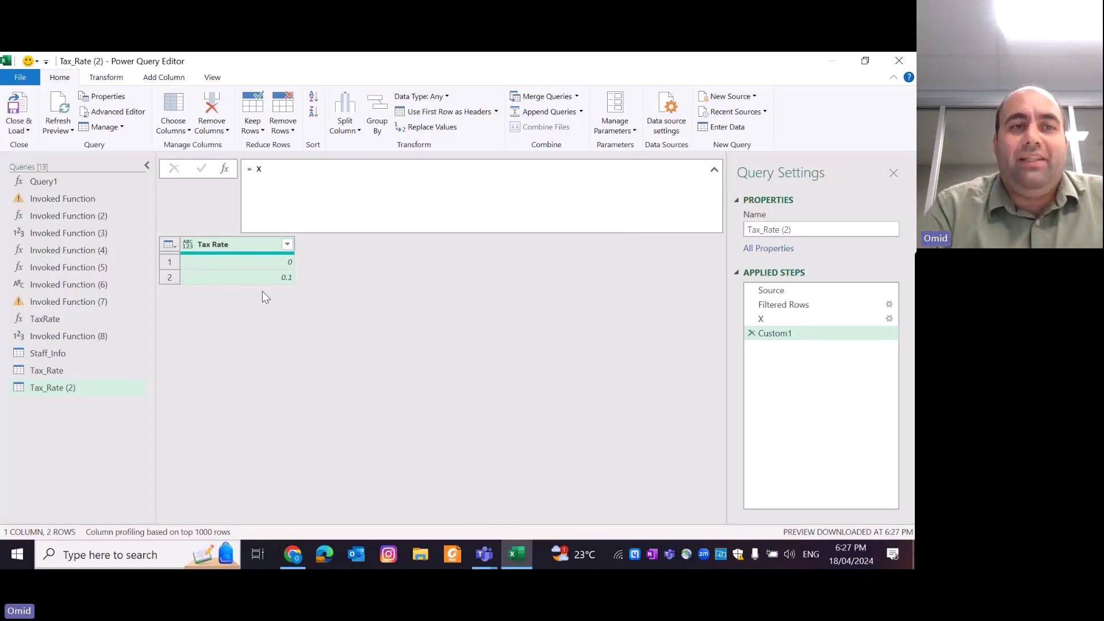
{"action": "left_click", "coordinate": [277, 177]}
{"action": "type", "text": "[T"}
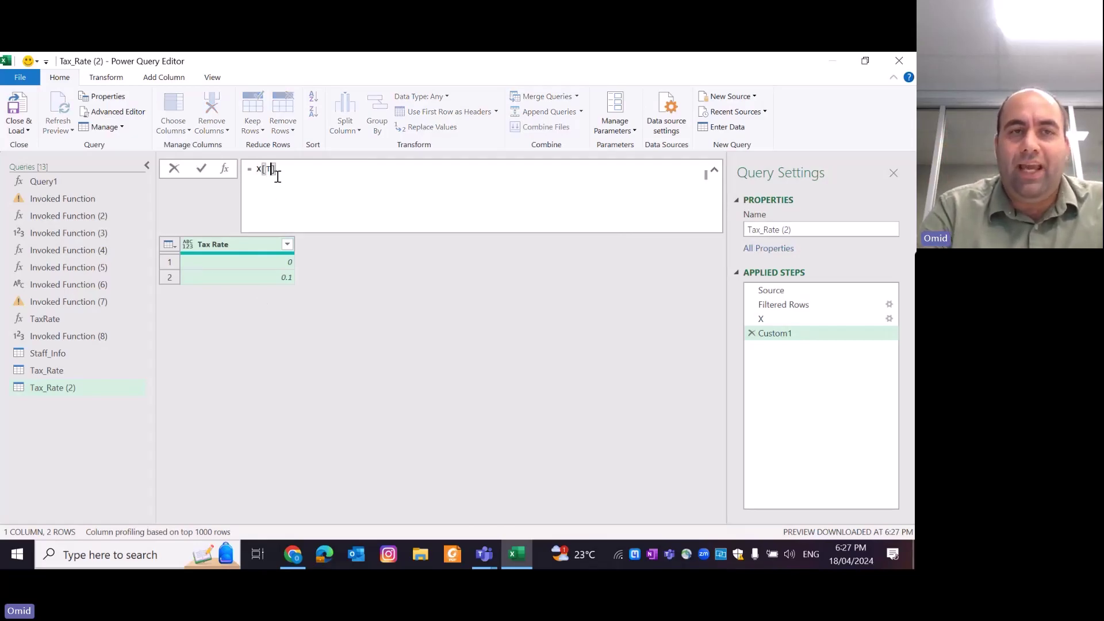
{"action": "type", "text": "ax"}
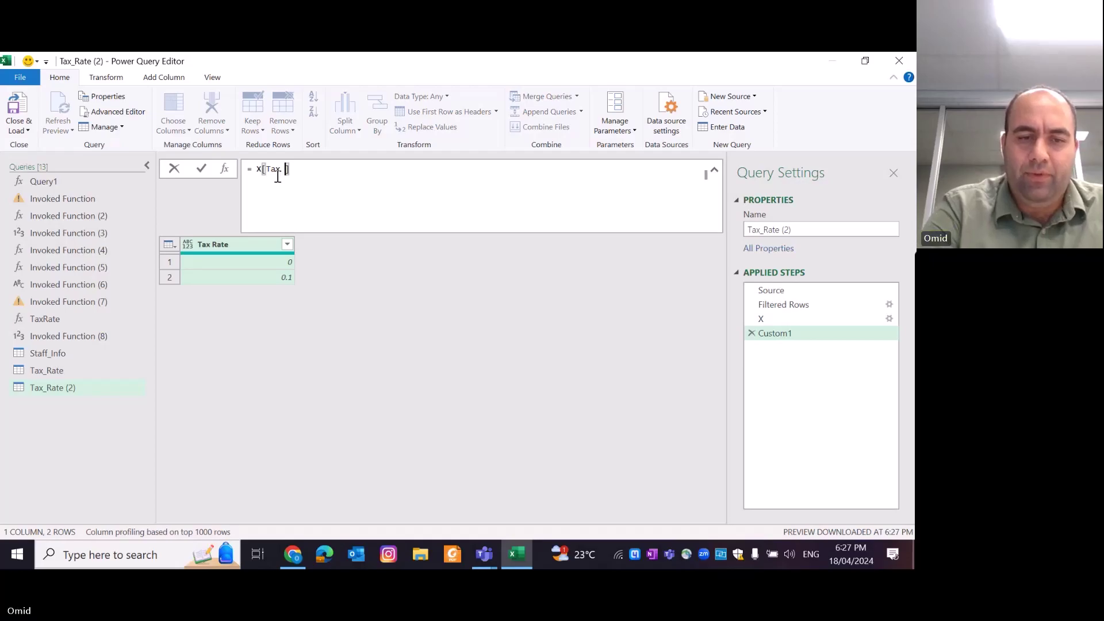
{"action": "type", "text": " Rat"}
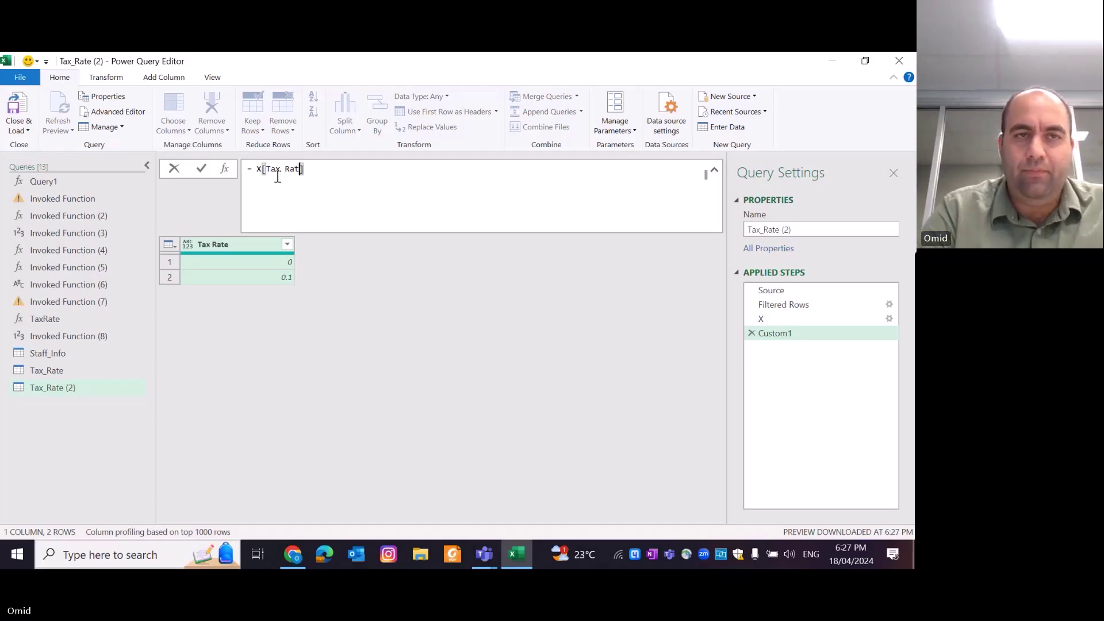
{"action": "type", "text": "e"}
{"action": "key", "text": "Return"}
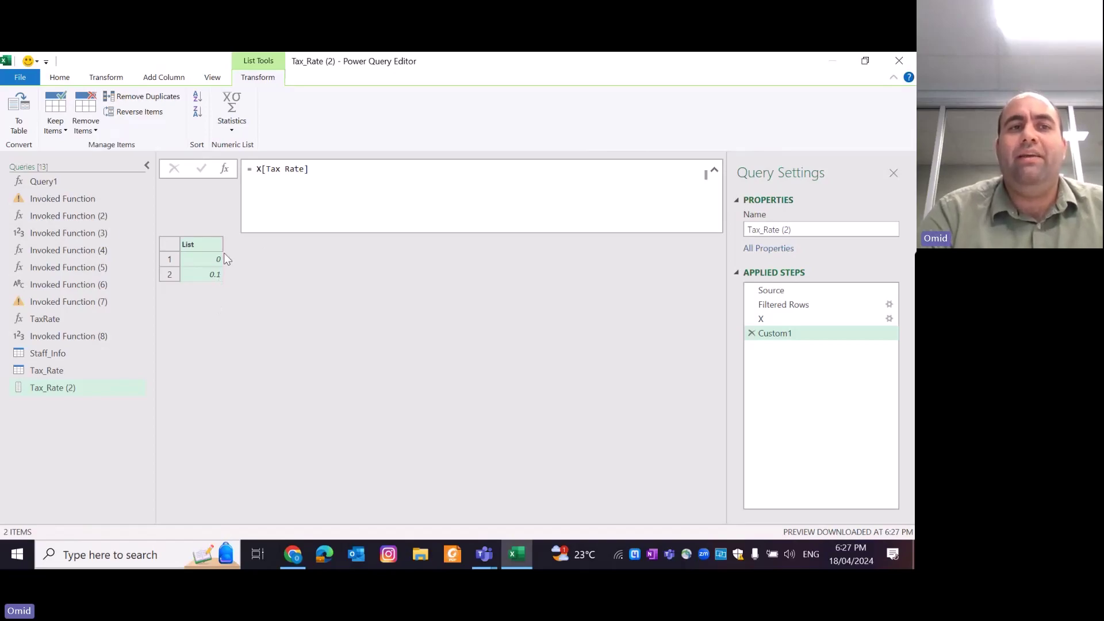
{"action": "left_click", "coordinate": [256, 169]}
{"action": "type", "text": "Lis"}
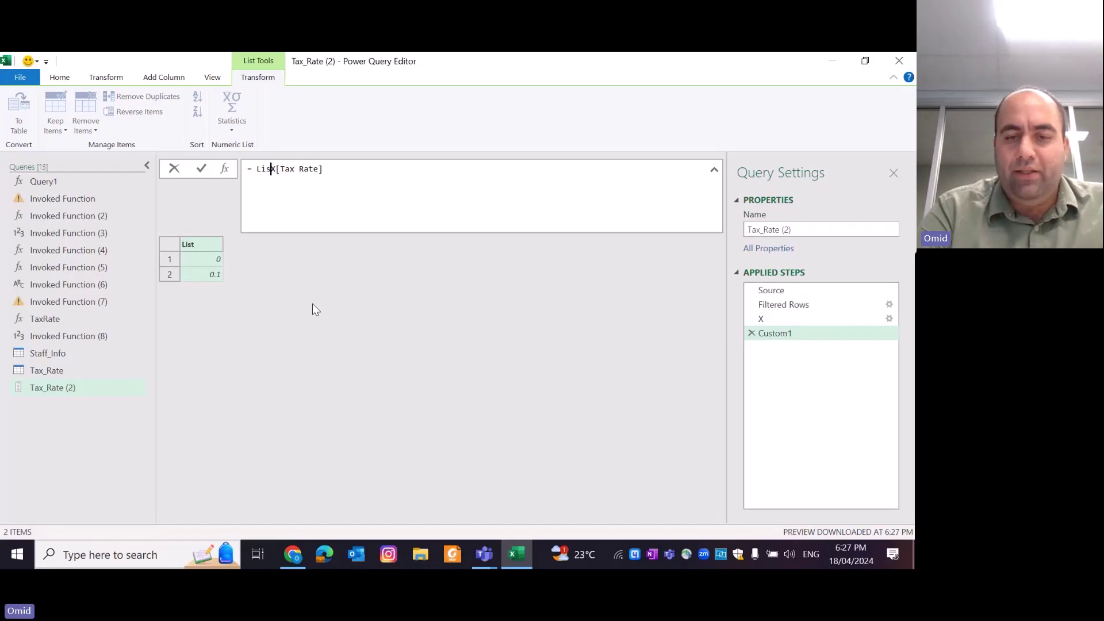
{"action": "type", "text": "t.Last"}
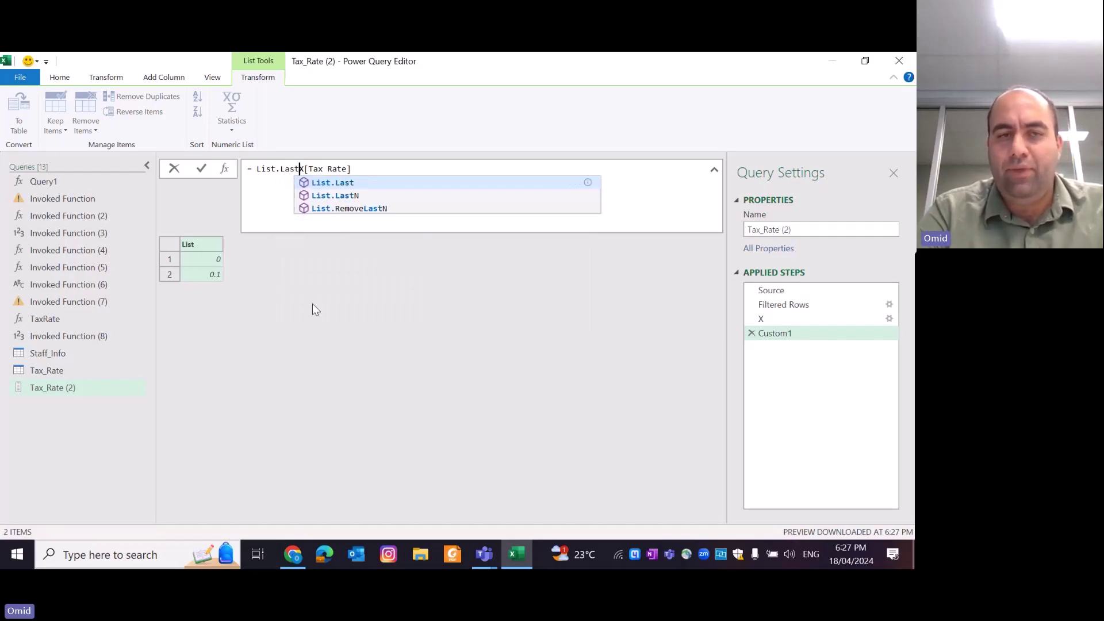
{"action": "type", "text": "("}
{"action": "key", "text": "End"}
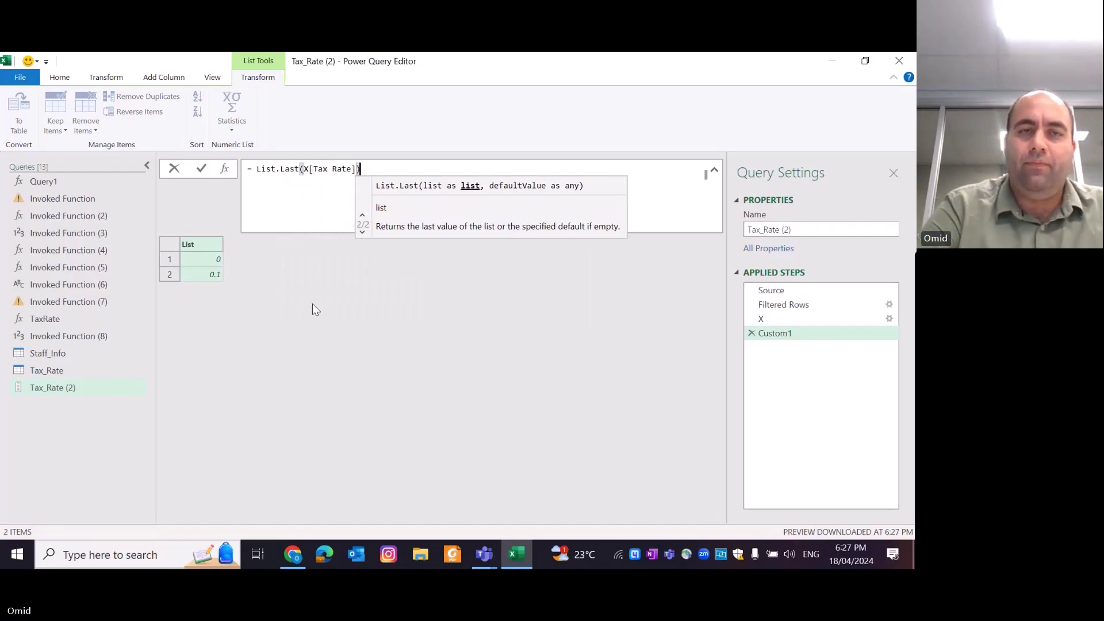
{"action": "type", "text": ")"}
{"action": "key", "text": "Return"}
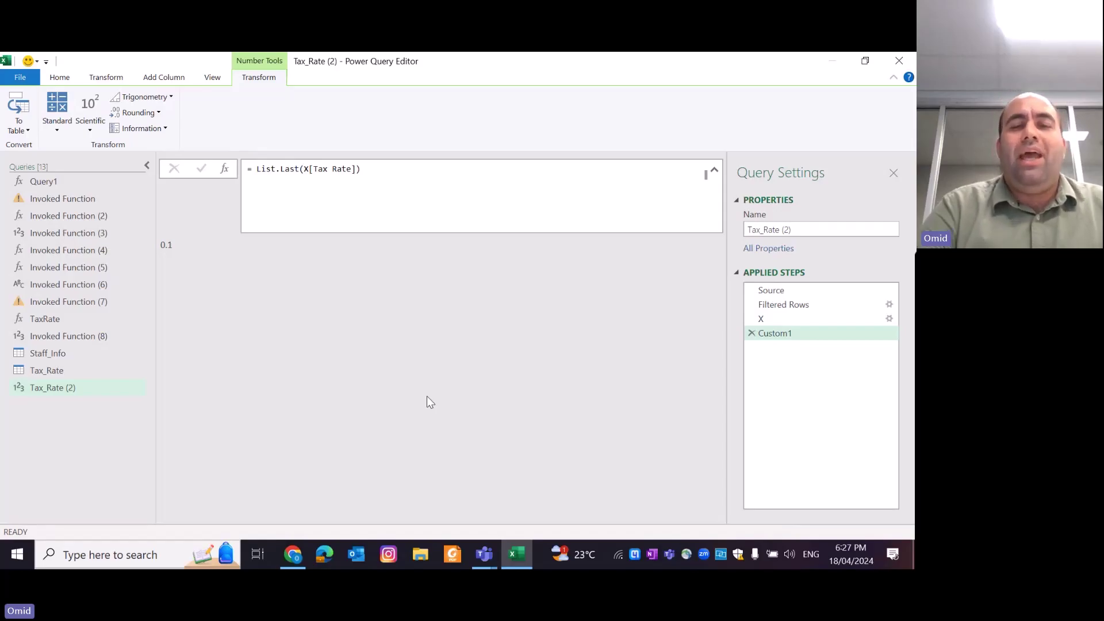
Step: Change the Filtered Rows threshold from 50000 to 10000 and check the X and Custom1 results
{"action": "left_click", "coordinate": [836, 306]}
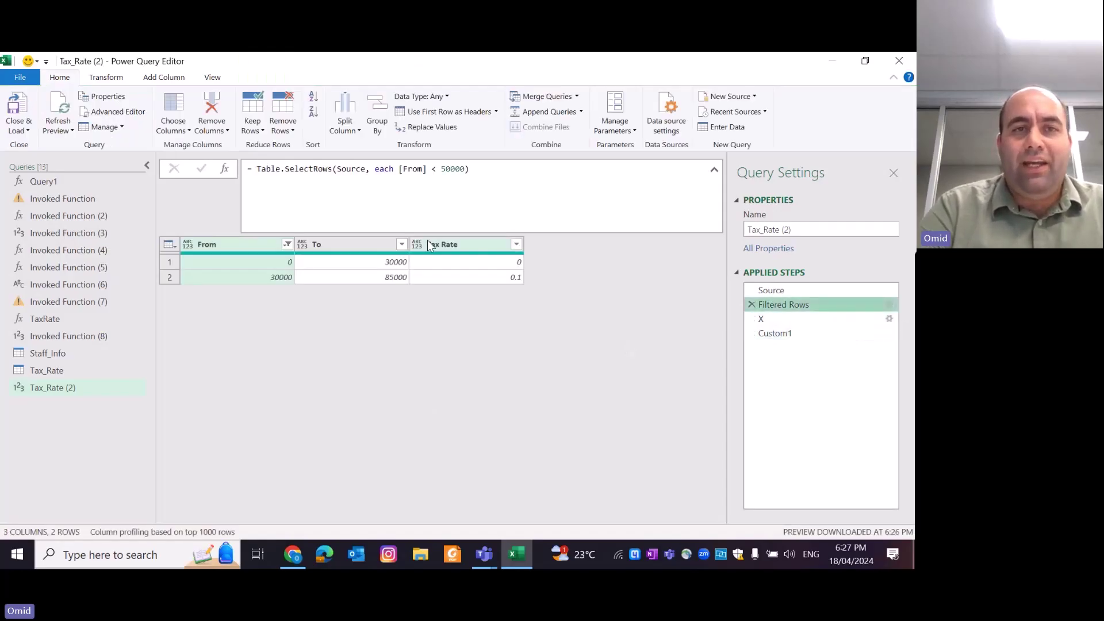
{"action": "left_click", "coordinate": [454, 169]}
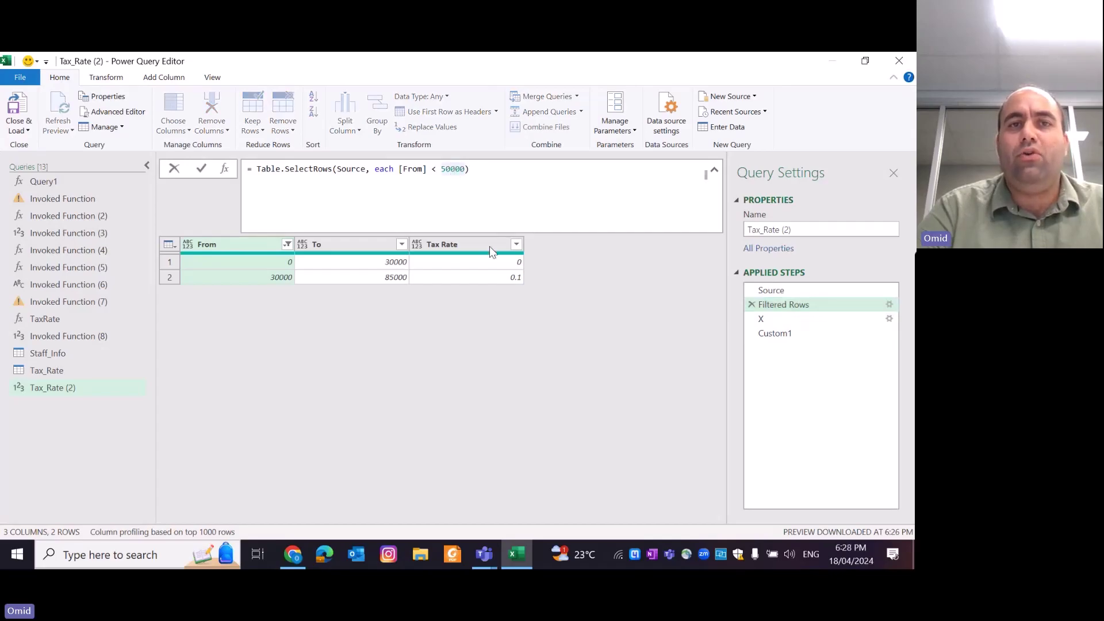
{"action": "key", "text": "Left"}
{"action": "key", "text": "Delete"}
{"action": "type", "text": "1"}
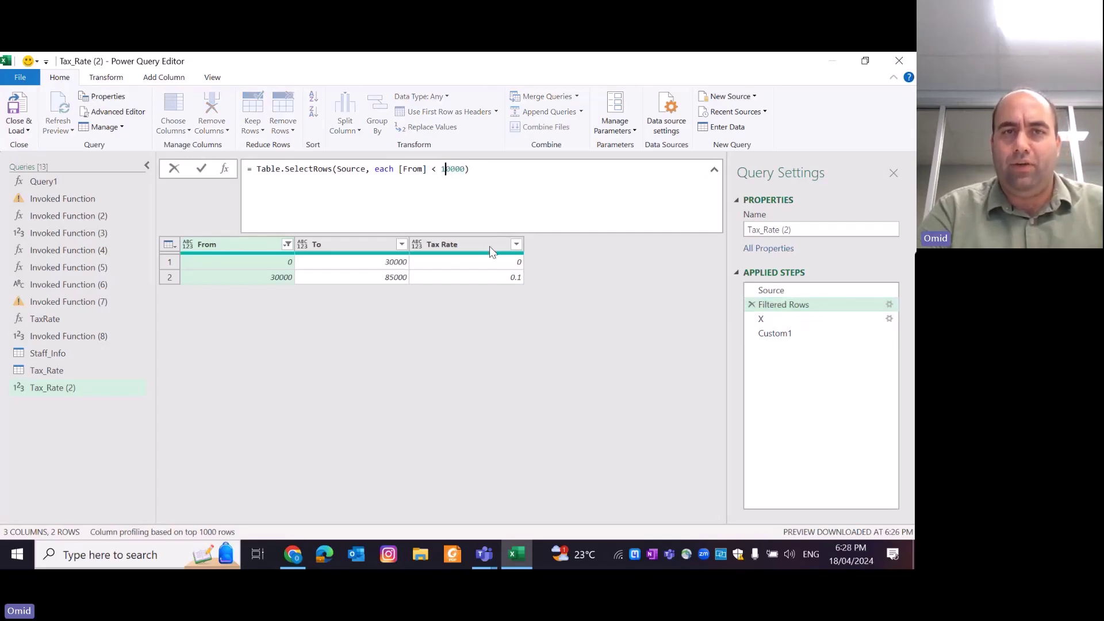
{"action": "key", "text": "Return"}
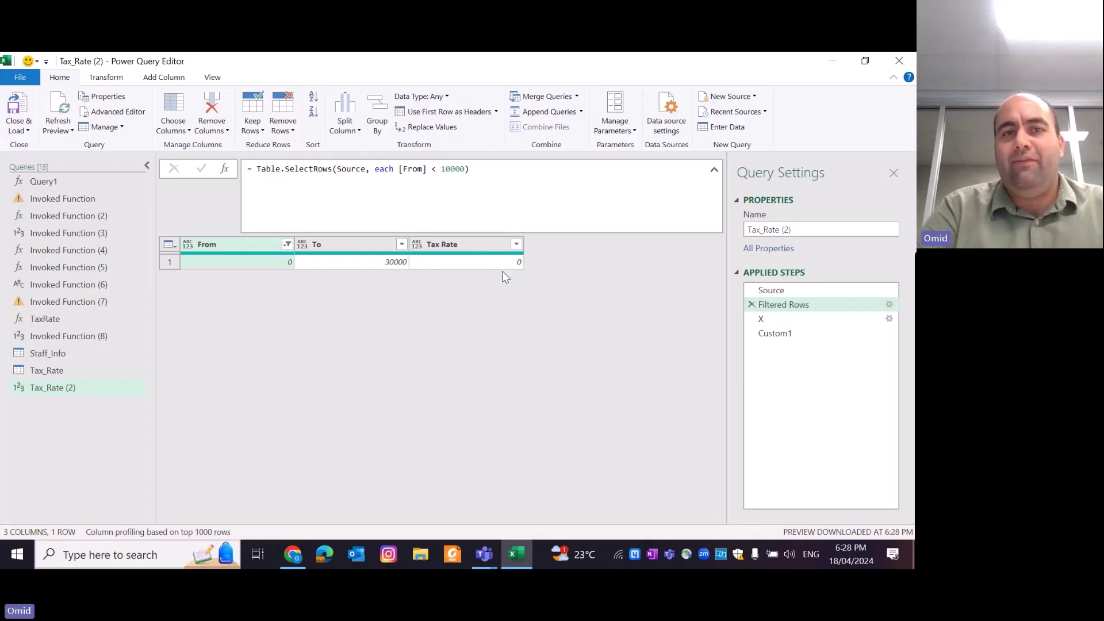
{"action": "left_click", "coordinate": [770, 320]}
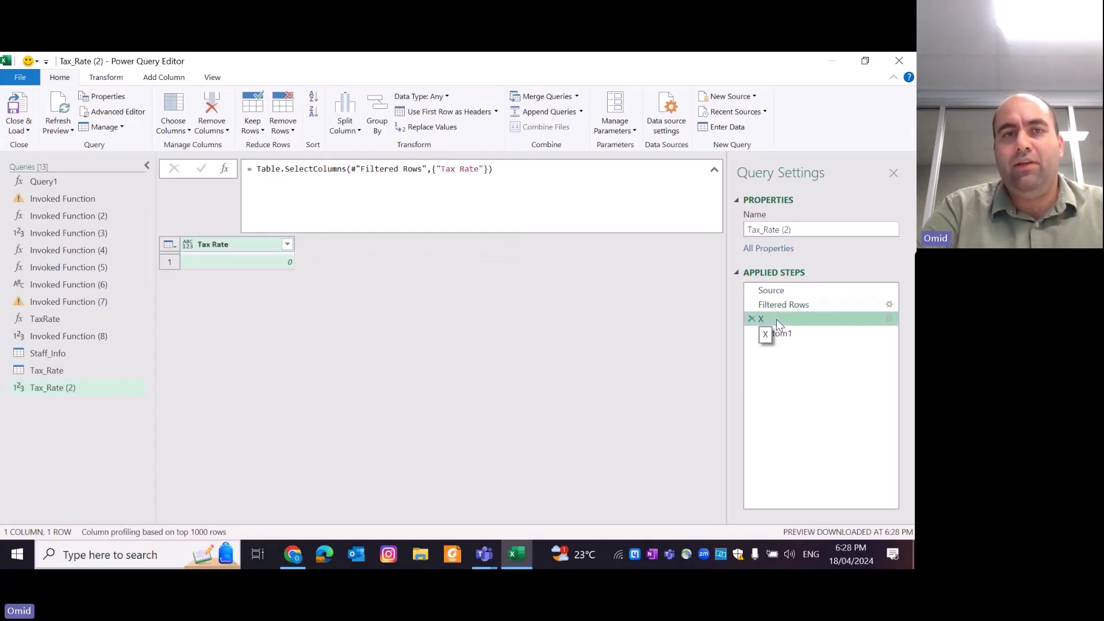
{"action": "left_click", "coordinate": [803, 334]}
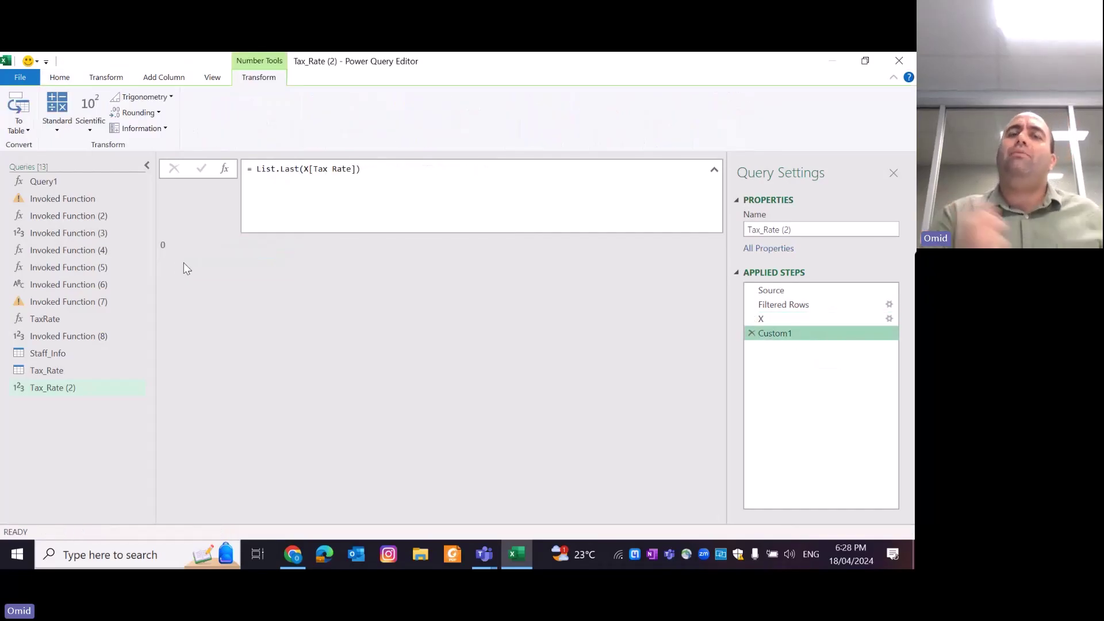
Step: Apply the 100000 filter threshold and confirm Custom1 now returns 0.2
{"action": "left_click", "coordinate": [783, 305]}
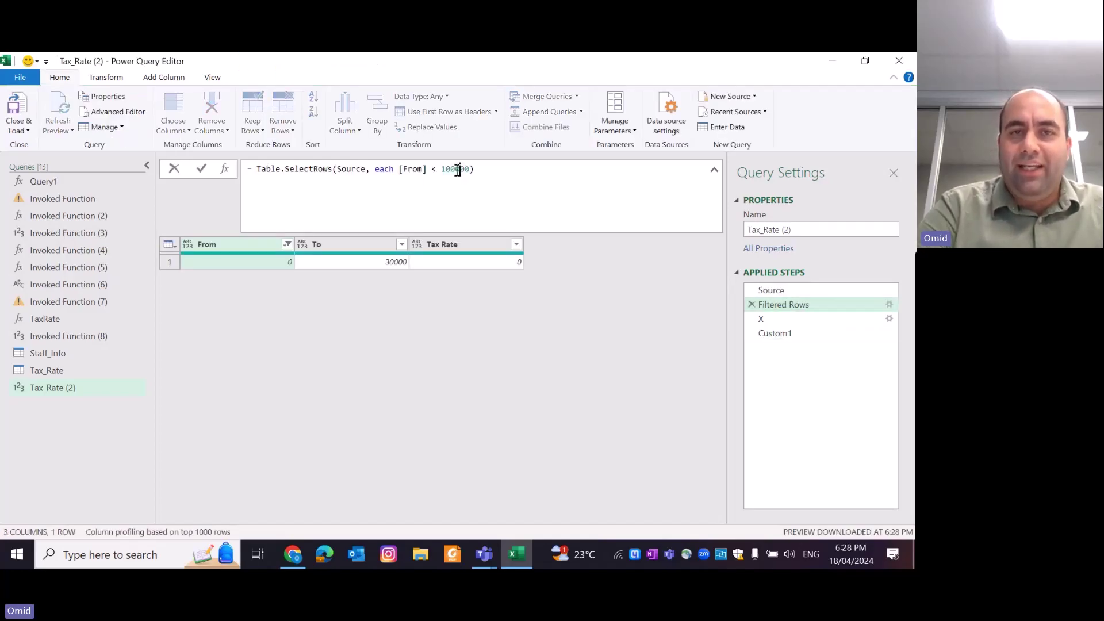
{"action": "key", "text": "Return"}
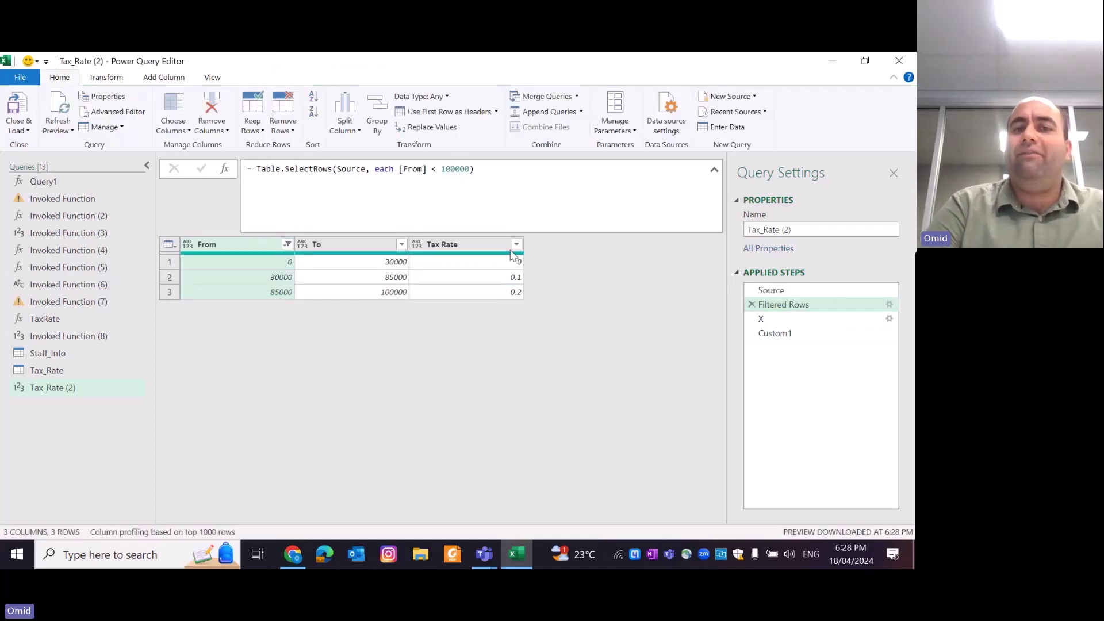
{"action": "left_click", "coordinate": [808, 319]}
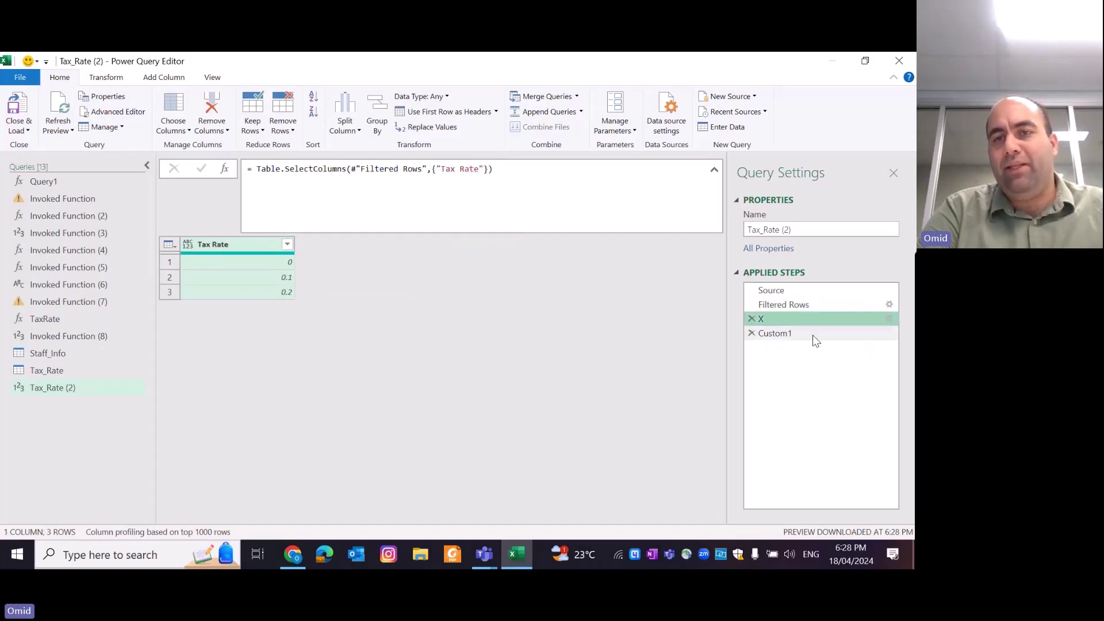
{"action": "left_click", "coordinate": [811, 333]}
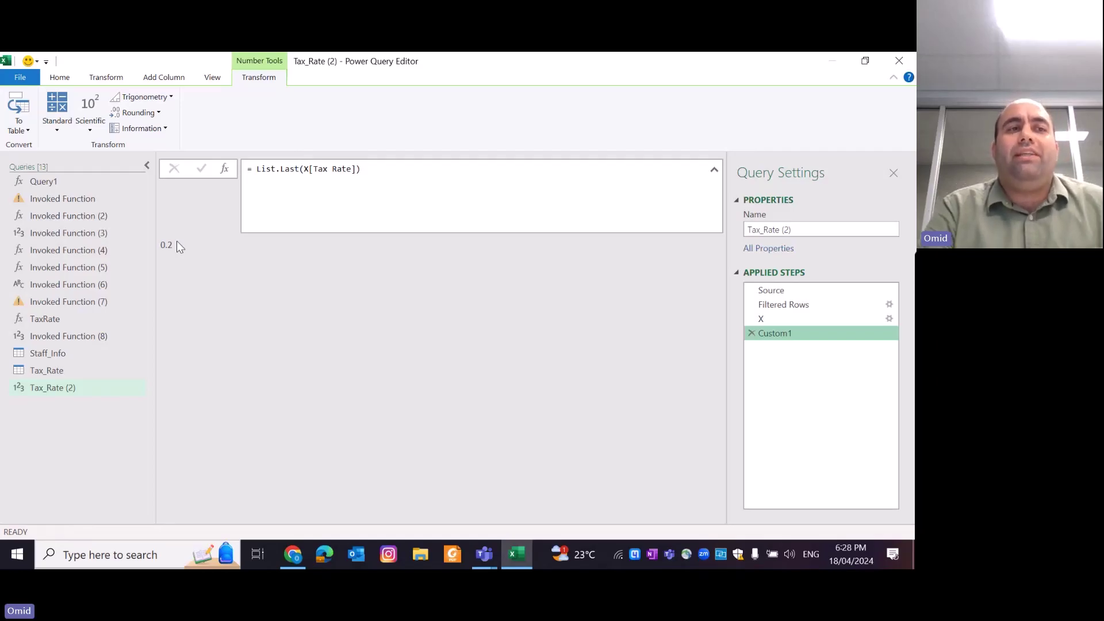
Step: Open the query's Advanced Editor and insert two blank lines above 'let'
{"action": "left_click", "coordinate": [59, 77]}
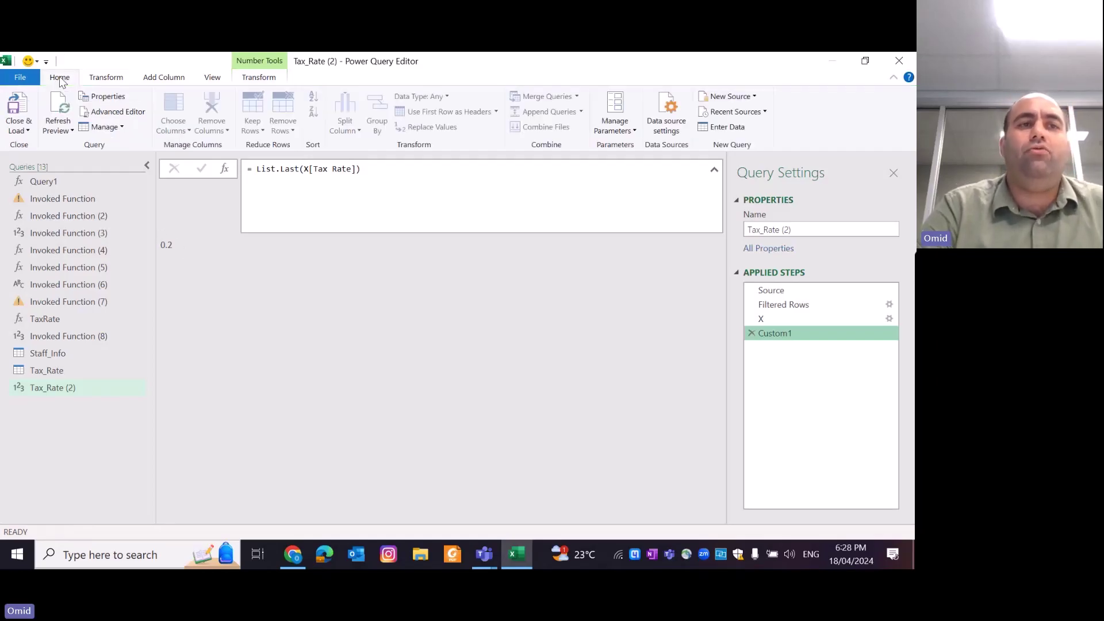
{"action": "left_click", "coordinate": [117, 111]}
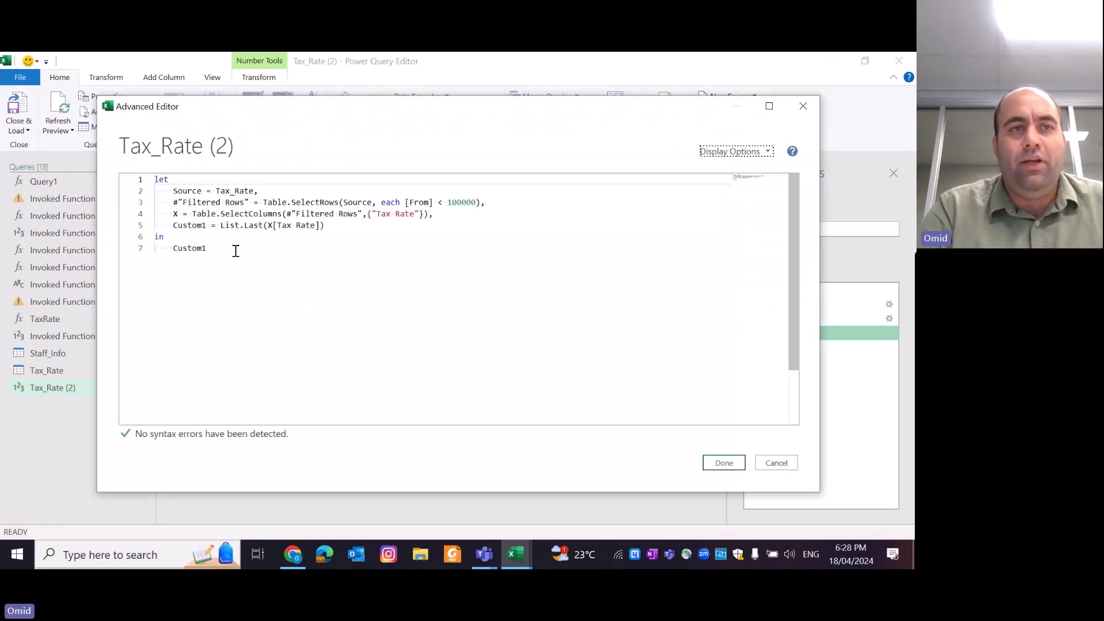
{"action": "left_click", "coordinate": [157, 182]}
{"action": "key", "text": "Return"}
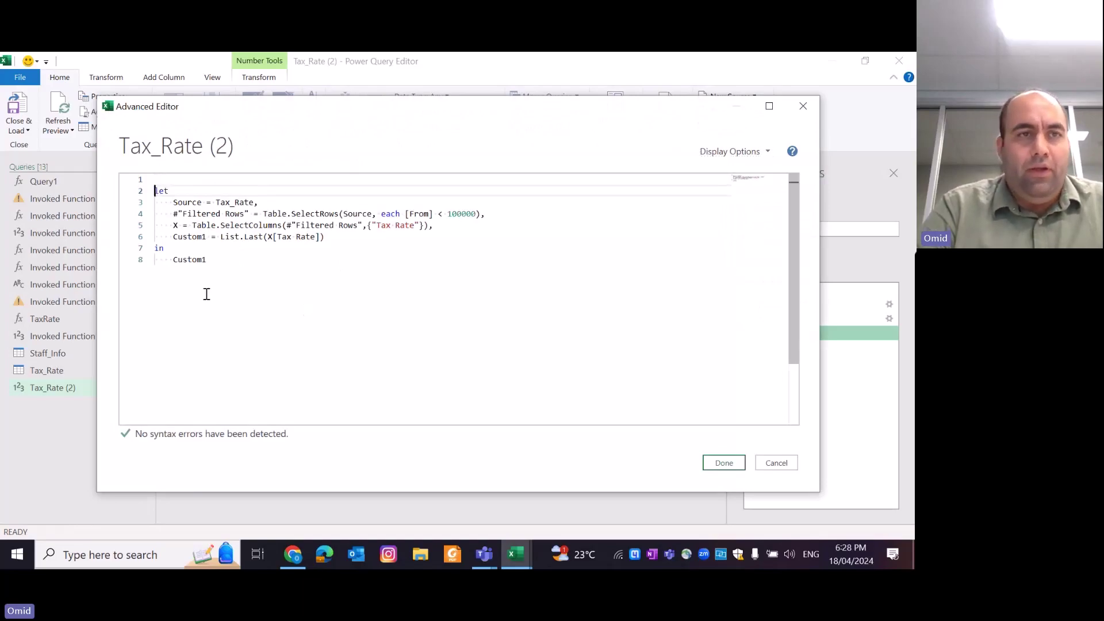
{"action": "key", "text": "Return"}
{"action": "key", "text": "Return"}
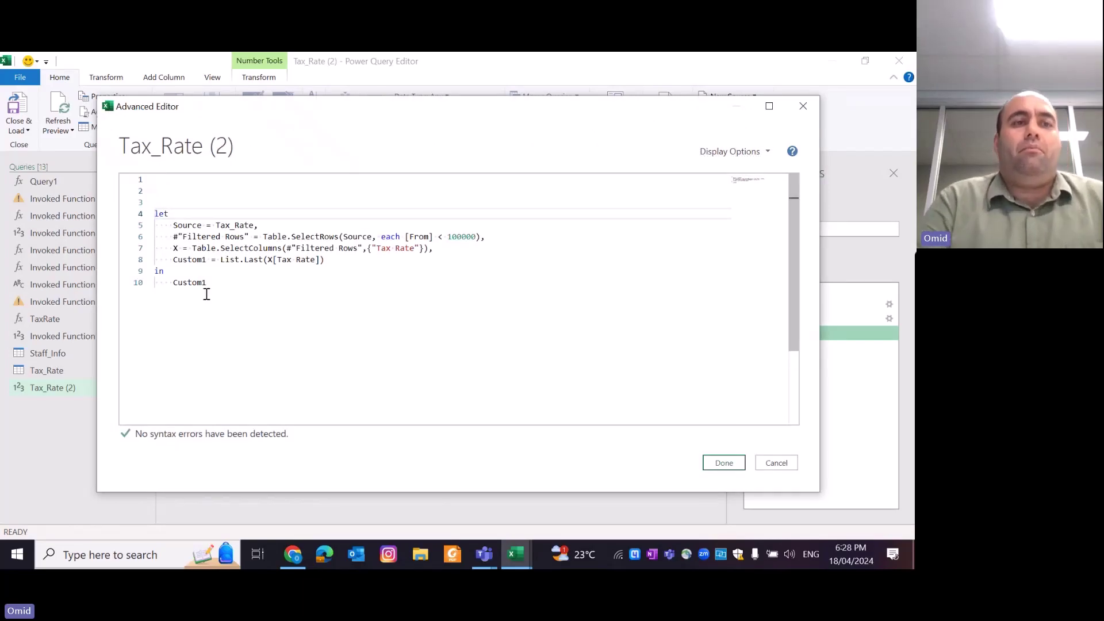
{"action": "key", "text": "Up"}
{"action": "key", "text": "Up"}
{"action": "key", "text": "Up"}
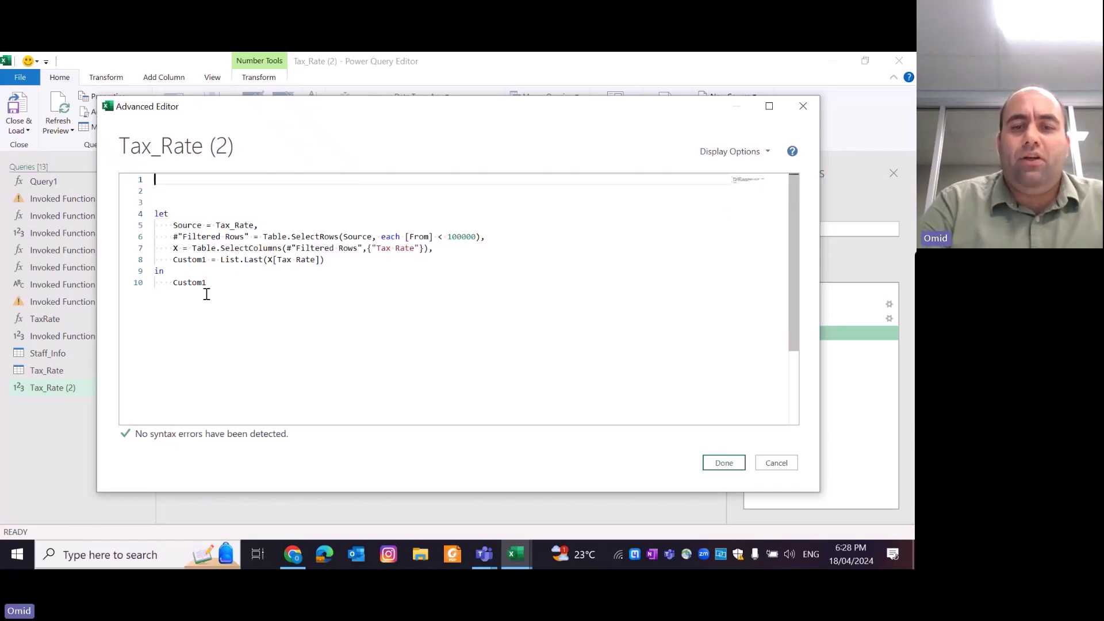
Step: Write the function header (income,Taxtable)=> on the first line
{"action": "type", "text": "("}
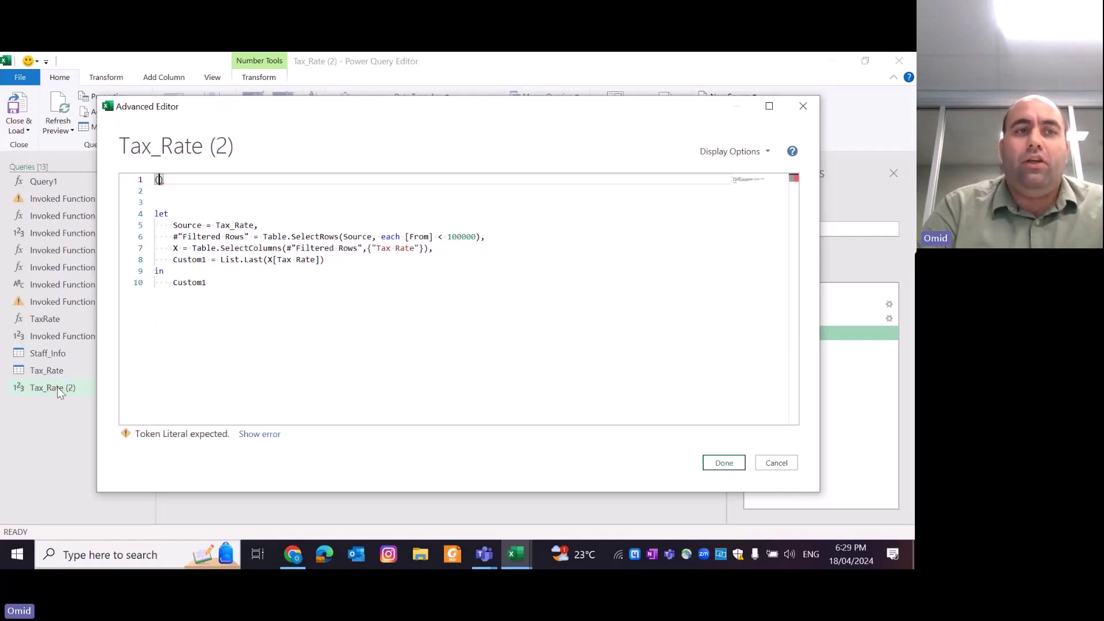
{"action": "type", "text": "income"}
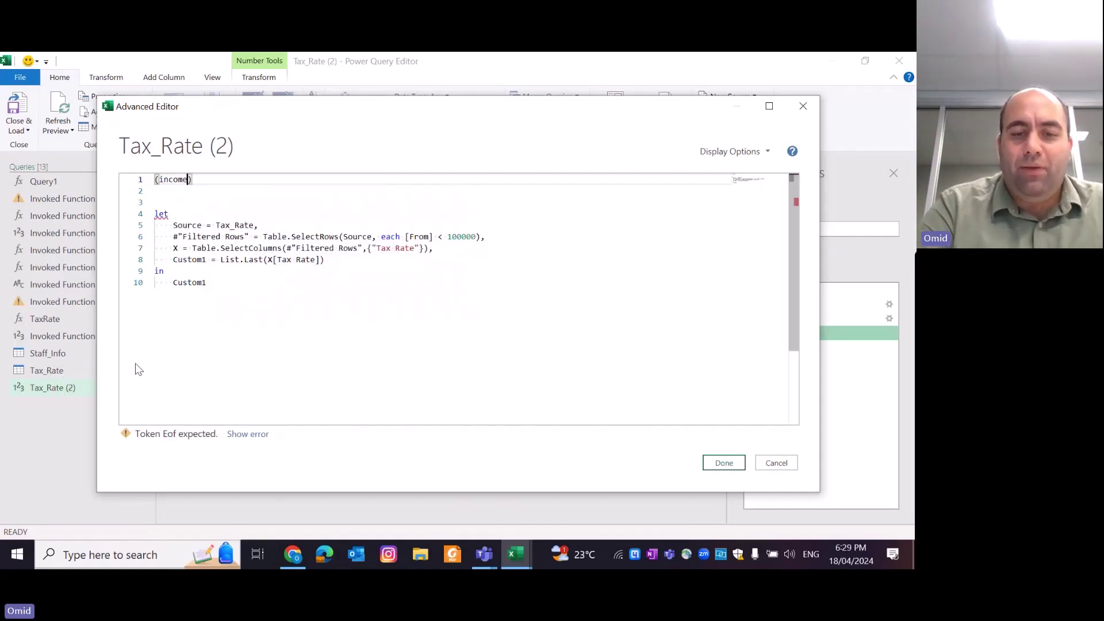
{"action": "type", "text": ",Tax"}
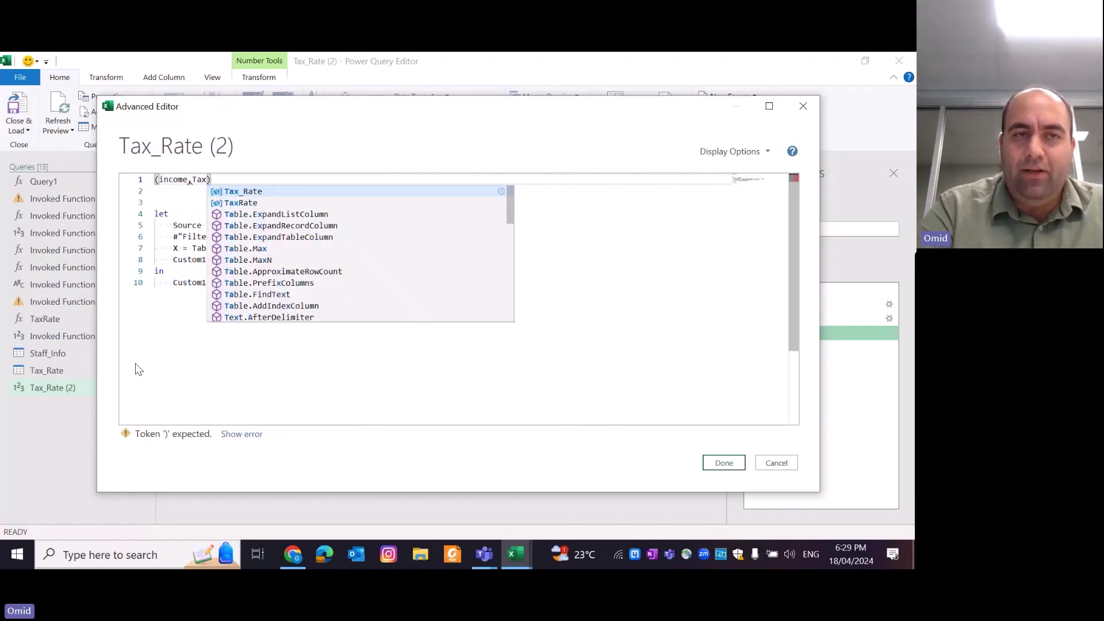
{"action": "type", "text": "tabl"}
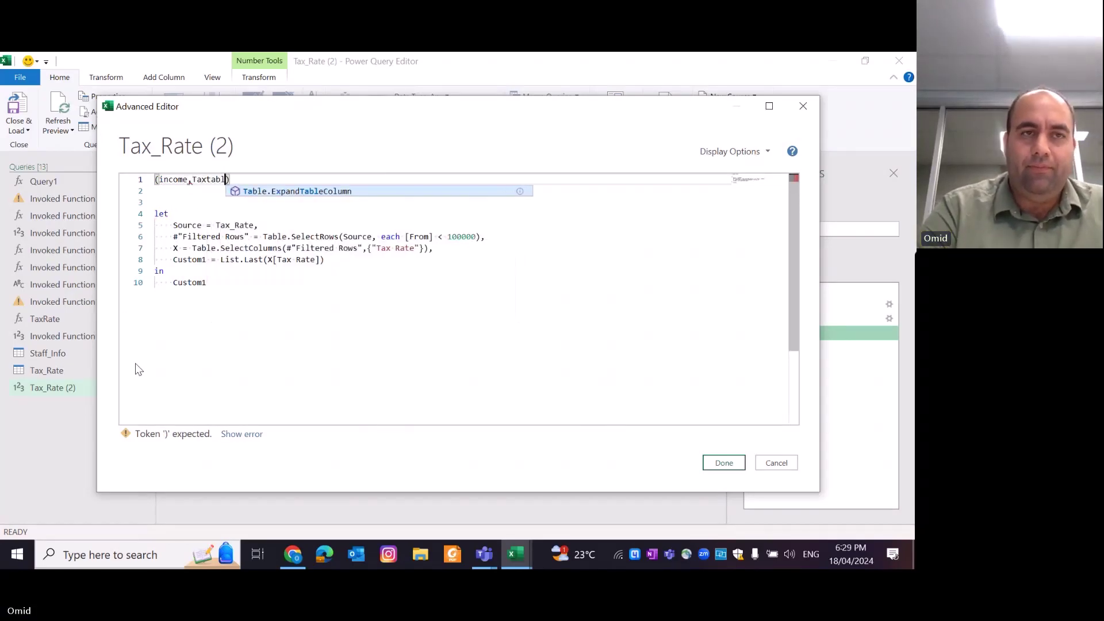
{"action": "type", "text": "e"}
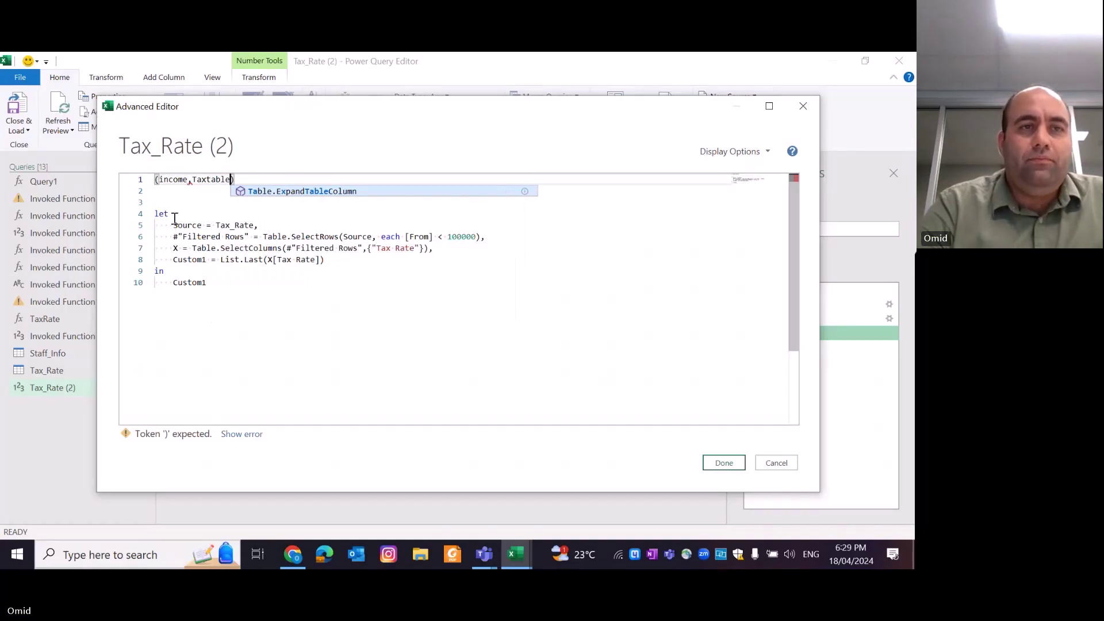
{"action": "left_click", "coordinate": [215, 189]}
{"action": "left_click", "coordinate": [253, 178]}
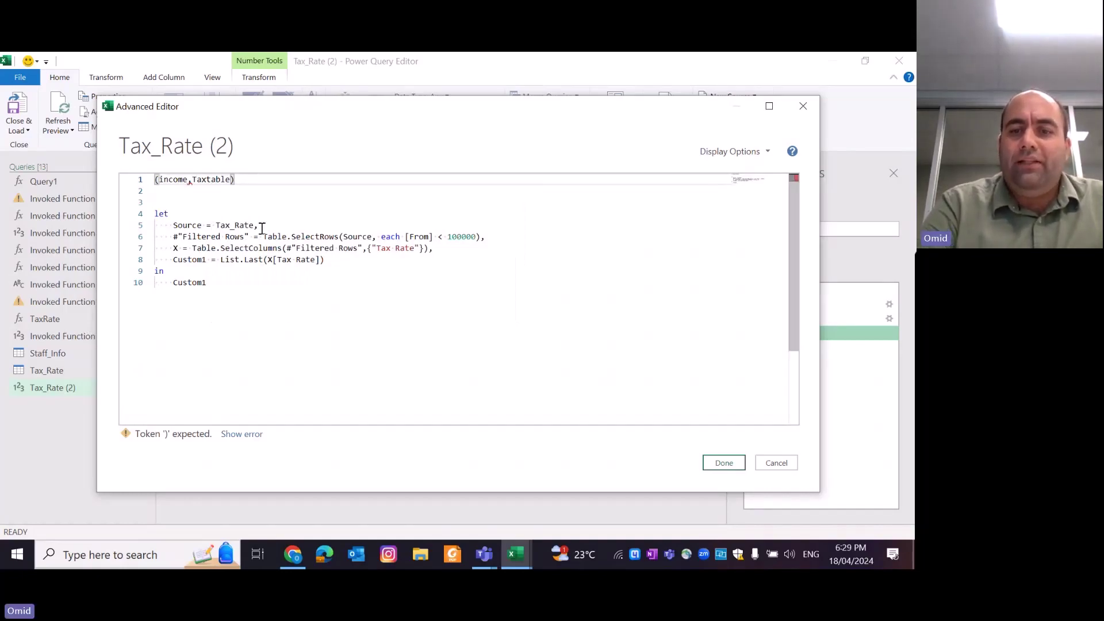
{"action": "type", "text": "=>"}
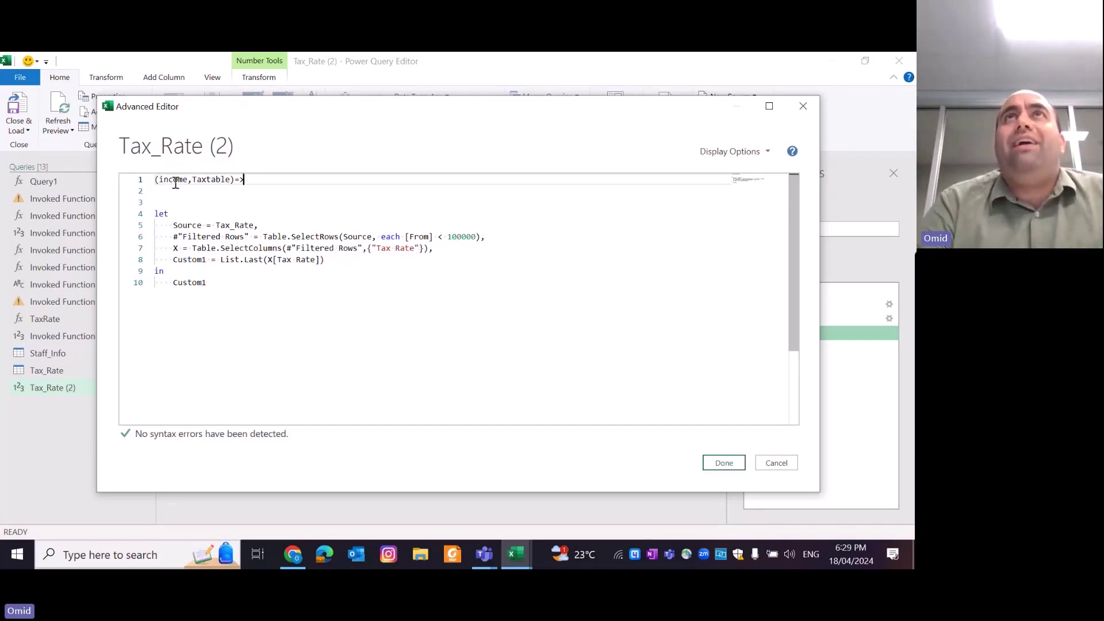
Step: Replace the 100000 threshold in the filter with income
{"action": "left_click", "coordinate": [459, 237]}
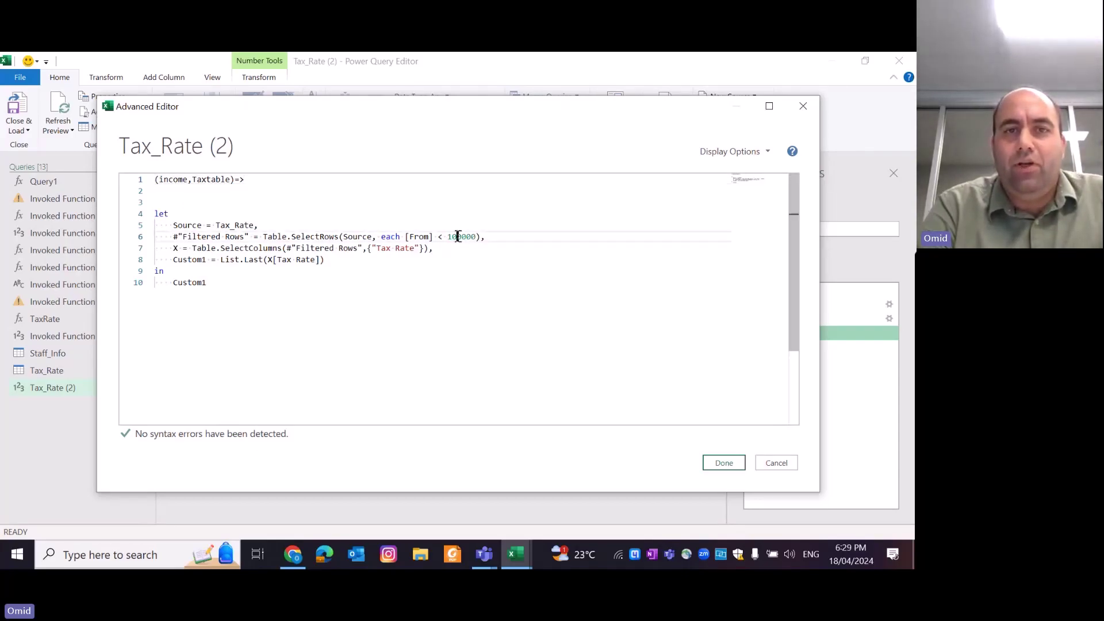
{"action": "double_click", "coordinate": [458, 237]}
{"action": "type", "text": "incom"}
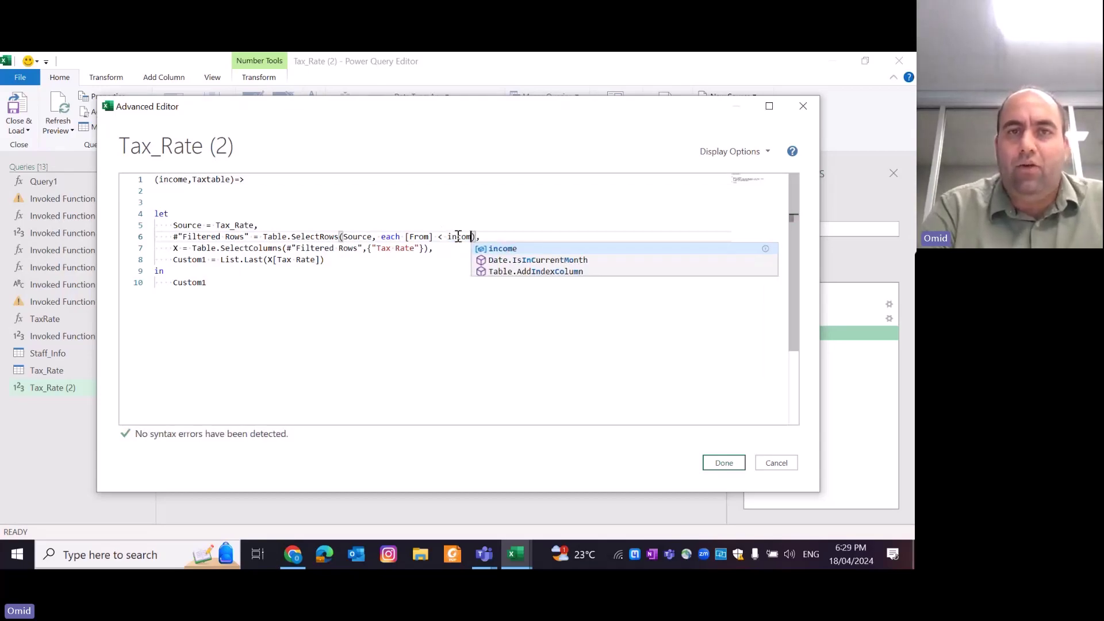
{"action": "type", "text": "e"}
{"action": "left_click", "coordinate": [397, 274]}
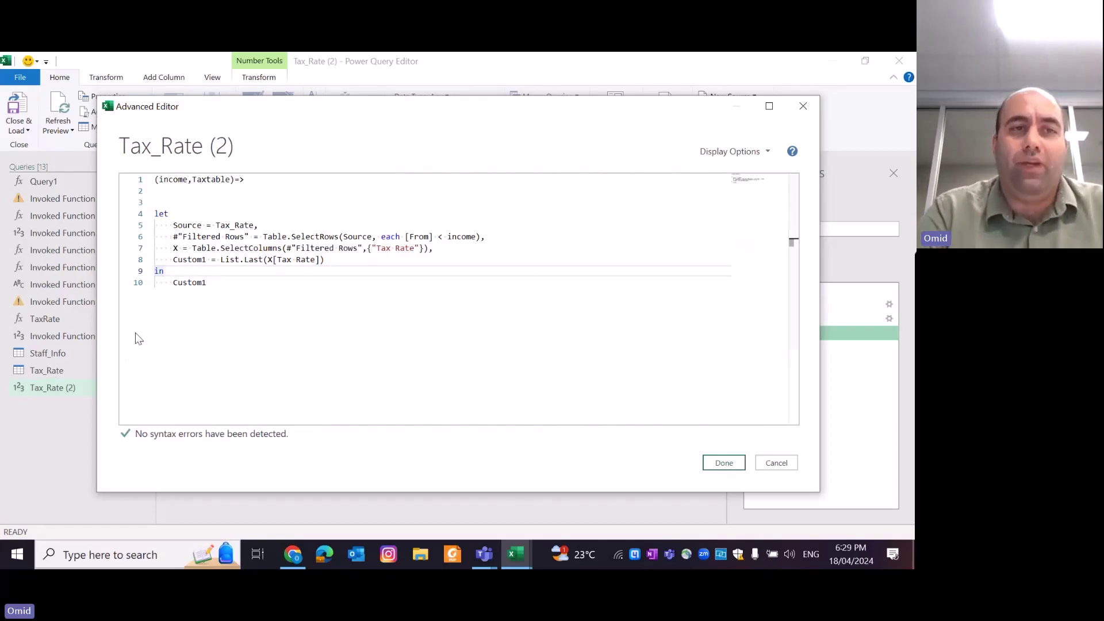
Step: Rename the Taxtable parameter to Tax_Rate and delete the 'Source = Tax_Rate,' line
{"action": "left_click", "coordinate": [239, 224]}
{"action": "key", "text": "ctrl+Right"}
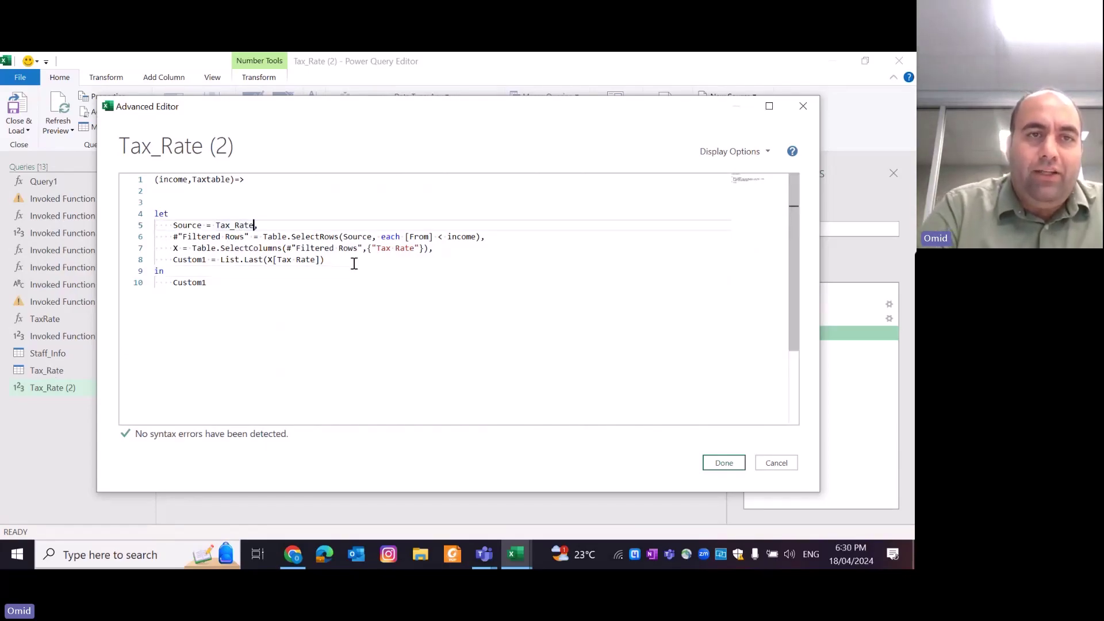
{"action": "key", "text": "ctrl+shift+Left"}
{"action": "key", "text": "ctrl+Right"}
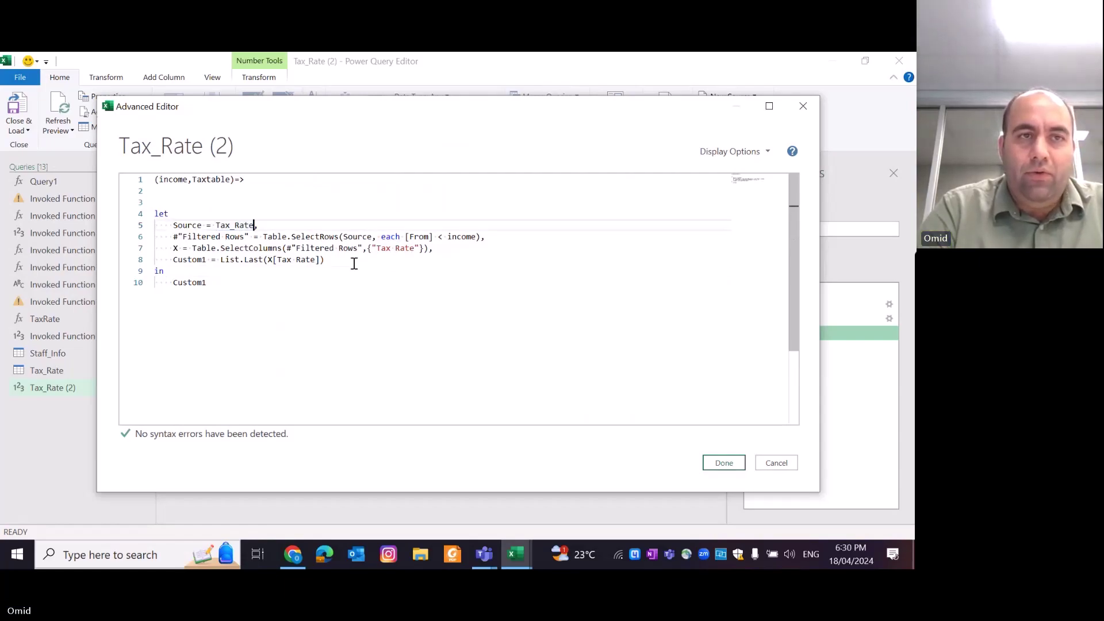
{"action": "key", "text": "ctrl+shift+Left"}
{"action": "key", "text": "ctrl+c"}
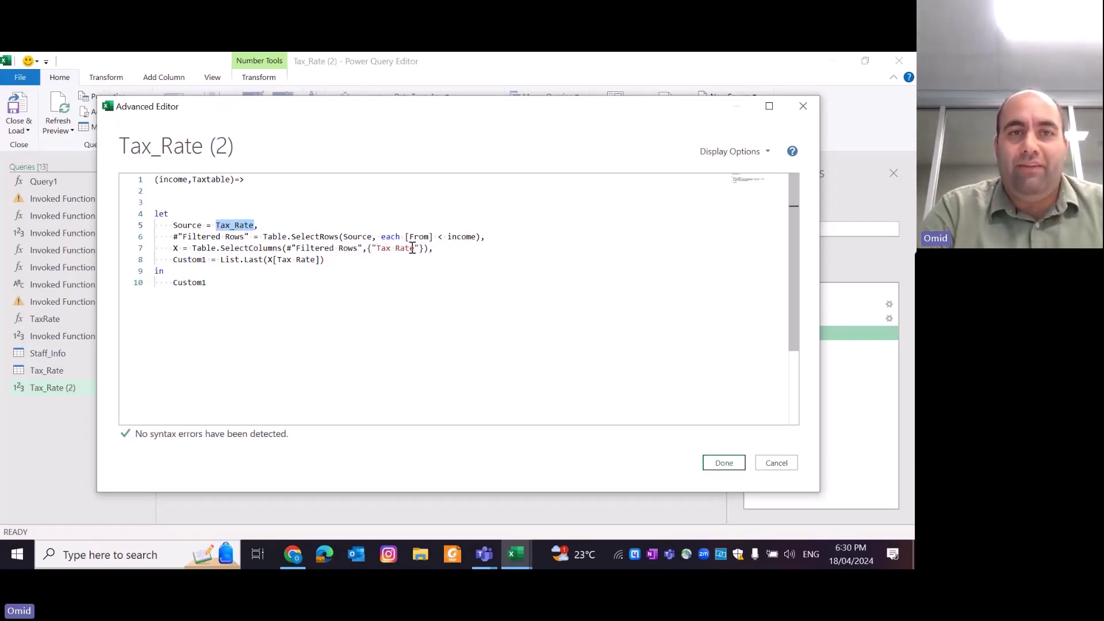
{"action": "double_click", "coordinate": [212, 180]}
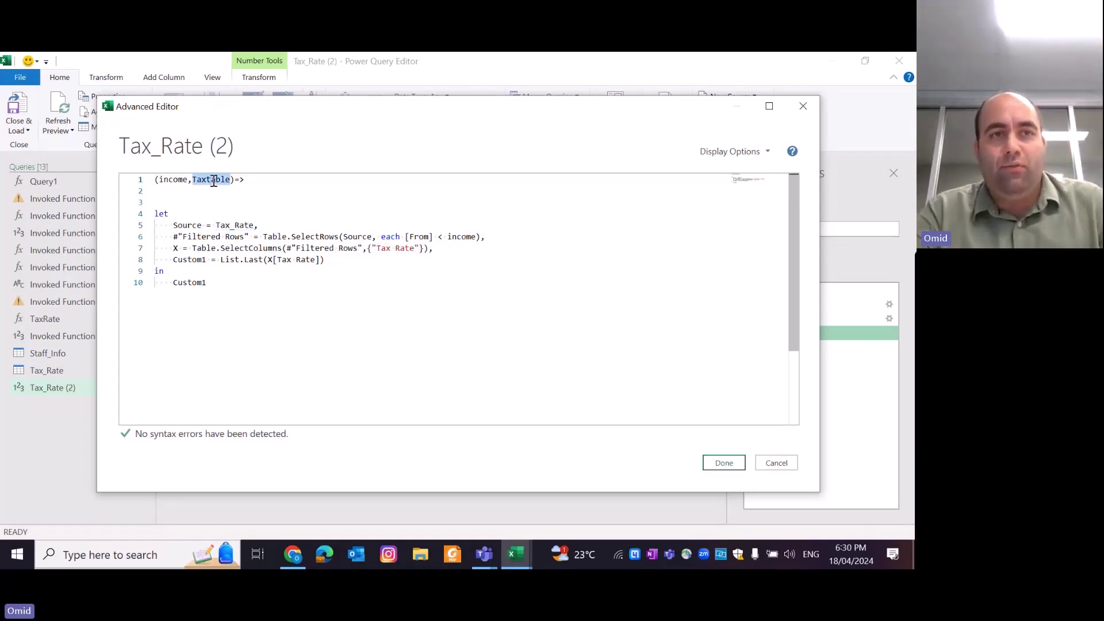
{"action": "key", "text": "ctrl+v"}
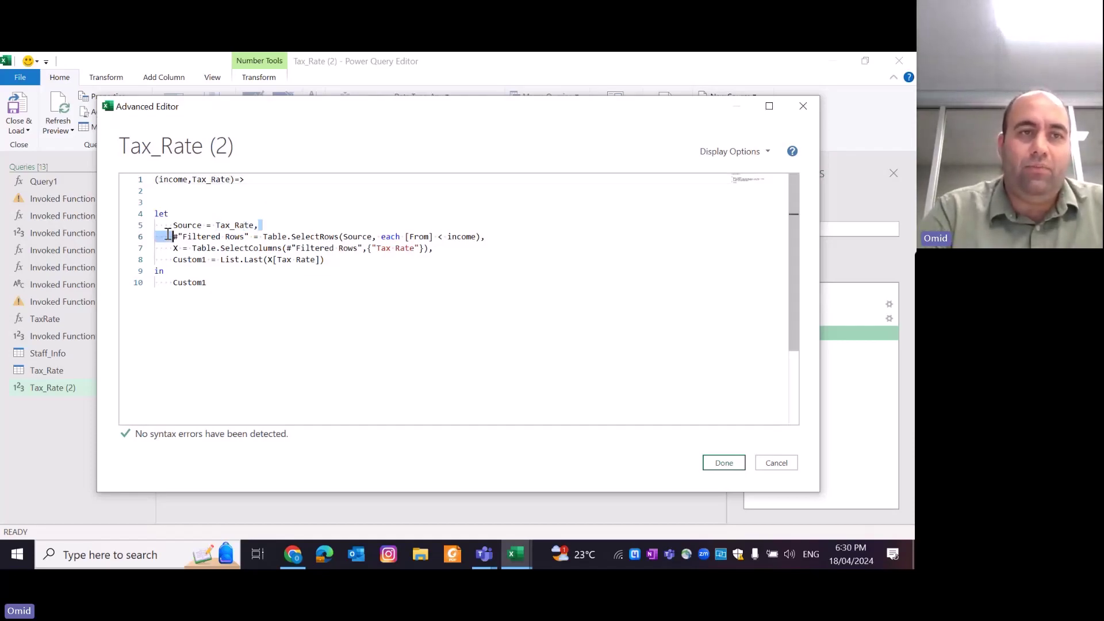
{"action": "left_click_drag", "start_coordinate": [259, 225], "coordinate": [154, 226]}
{"action": "key", "text": "Delete"}
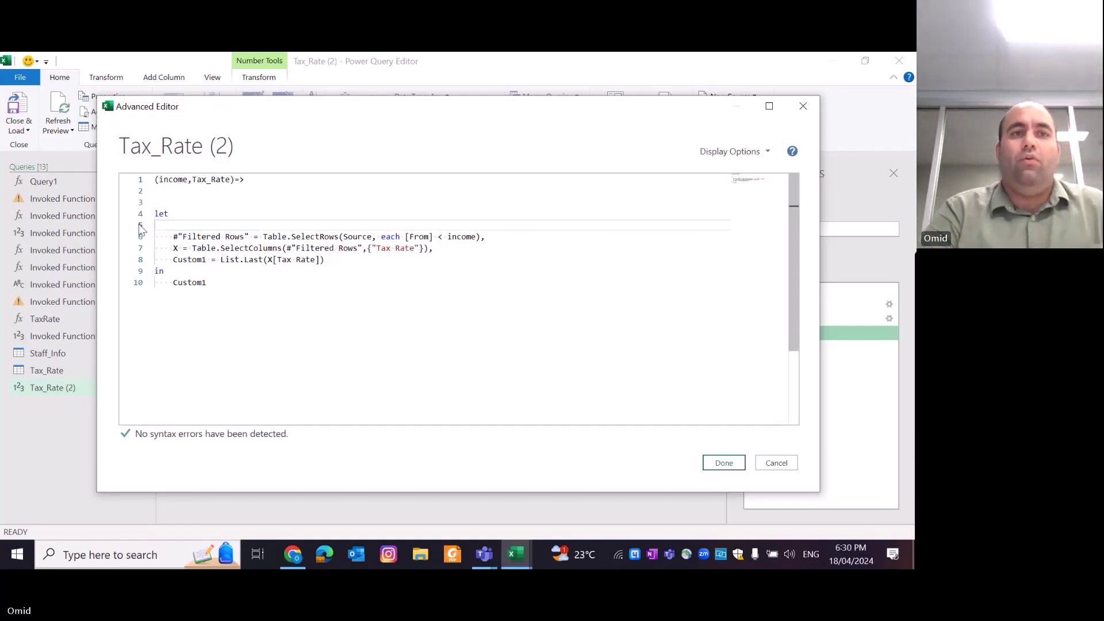
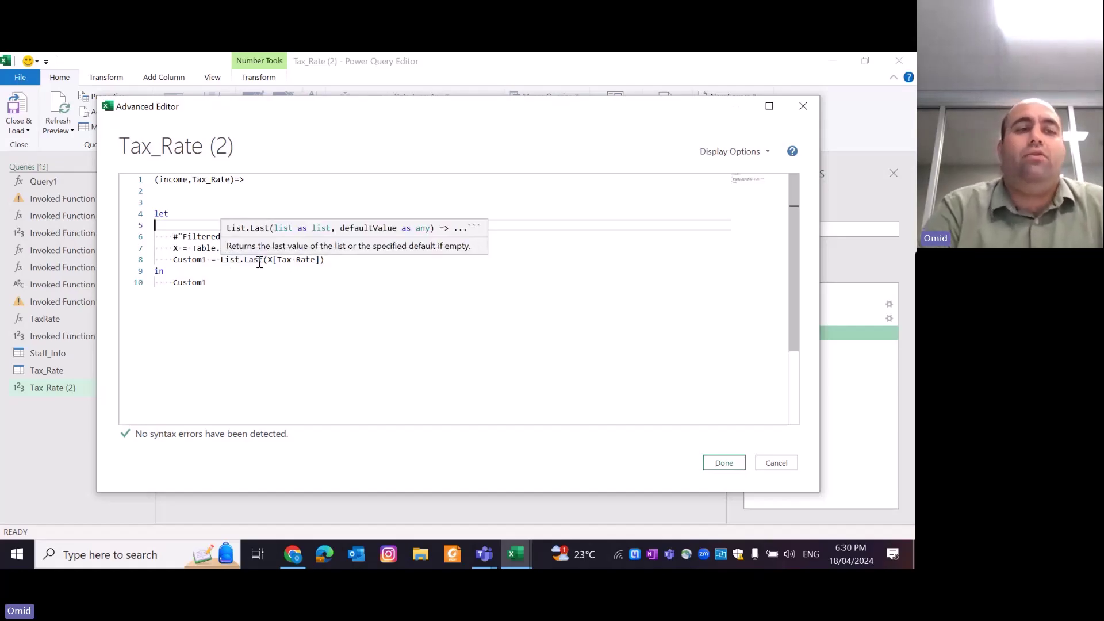
Step: Replace Source with the Tax_Rate parameter in line 6's filter step of Tax_Rate (2)
{"action": "left_click", "coordinate": [723, 464]}
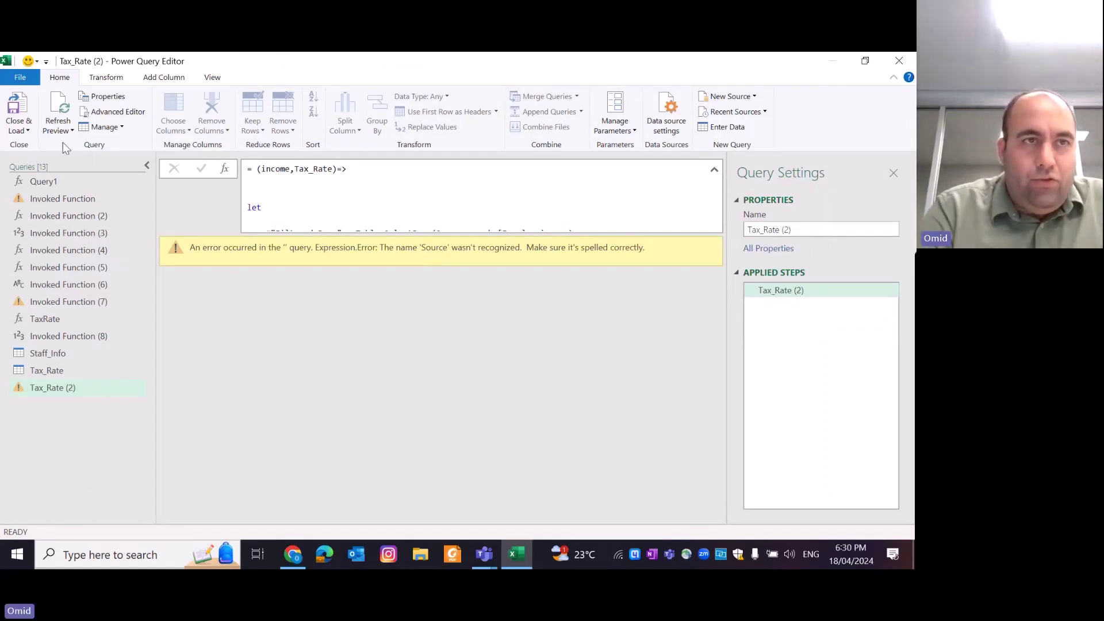
{"action": "left_click", "coordinate": [103, 113]}
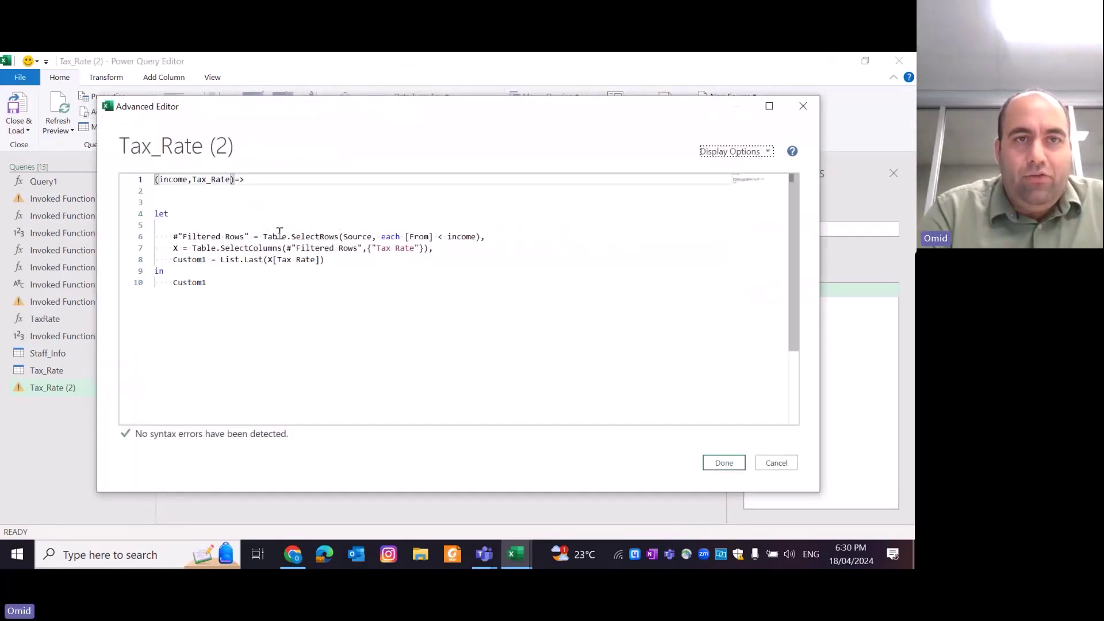
{"action": "double_click", "coordinate": [357, 236]}
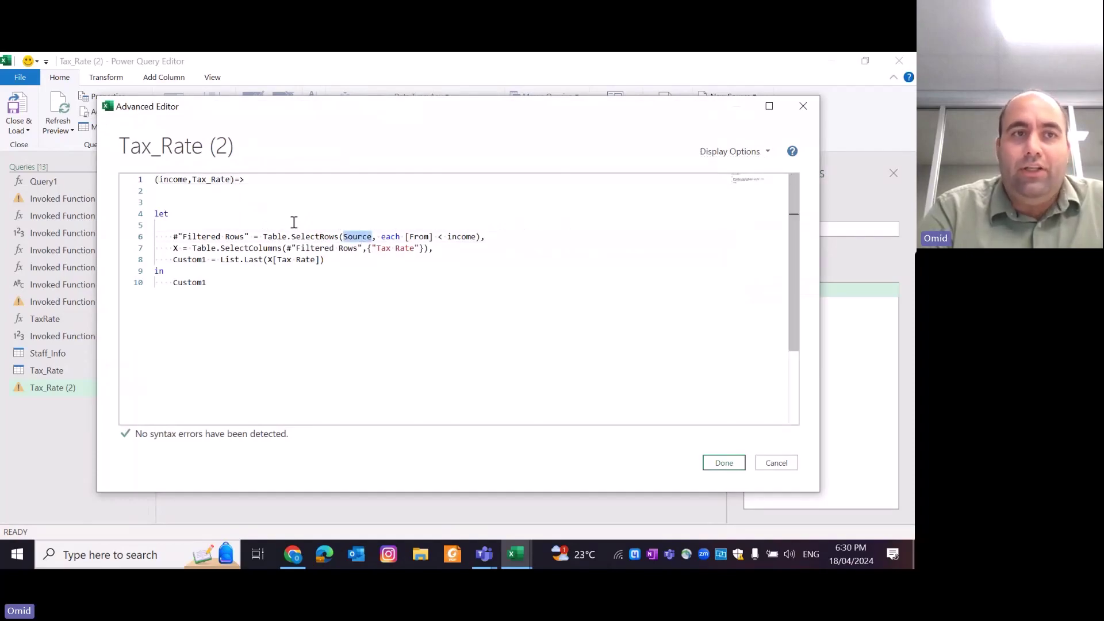
{"action": "double_click", "coordinate": [233, 180]}
{"action": "key", "text": "ctrl+c"}
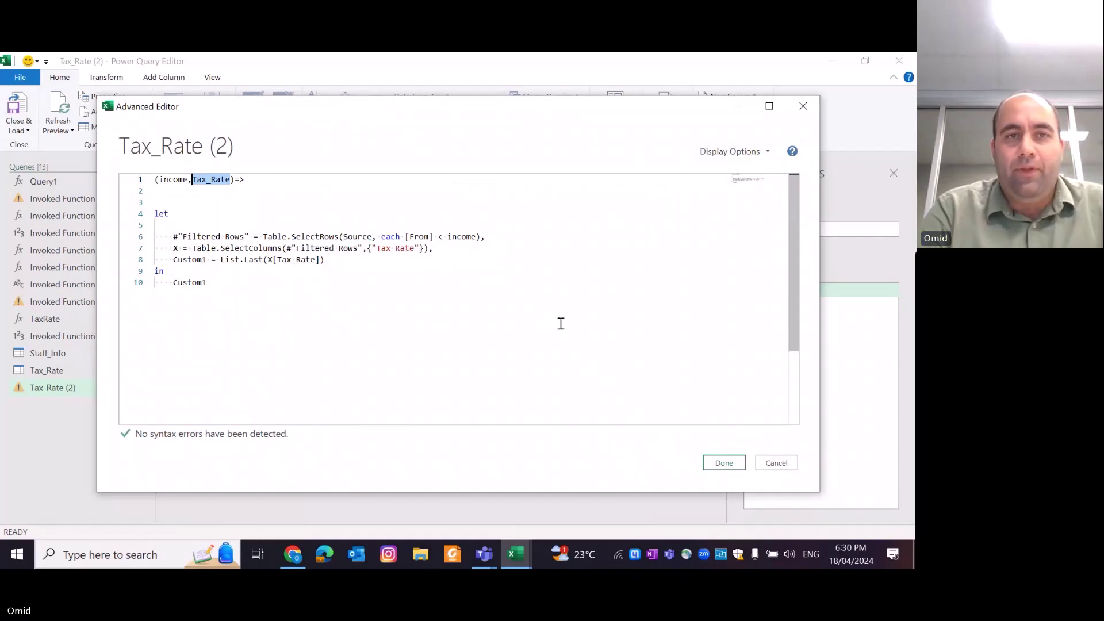
{"action": "double_click", "coordinate": [360, 237]}
{"action": "key", "text": "ctrl+v"}
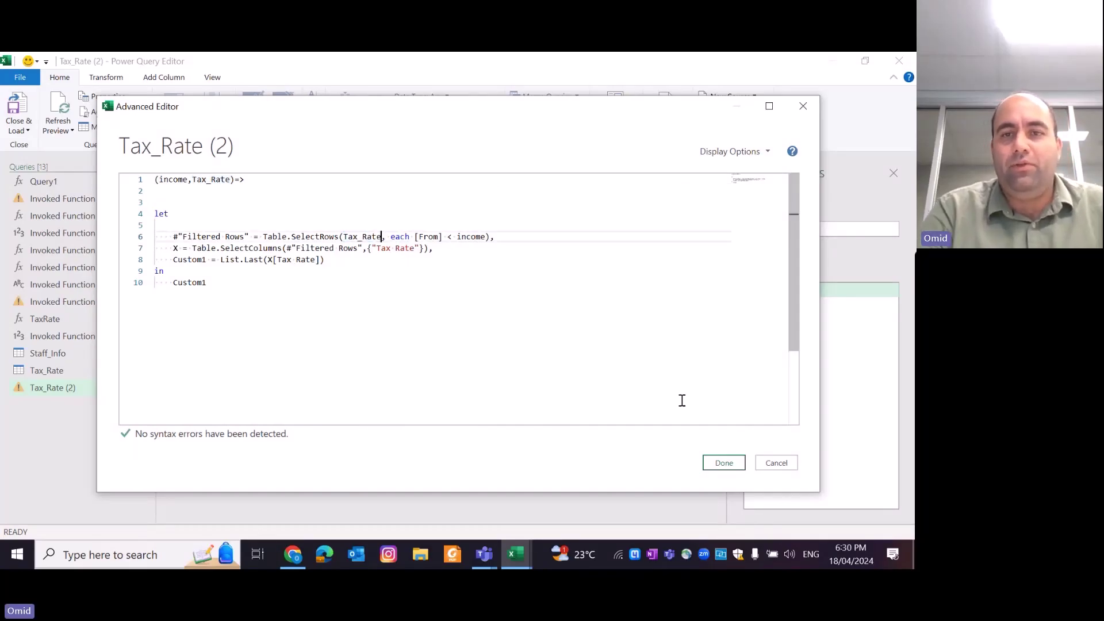
{"action": "left_click", "coordinate": [720, 464]}
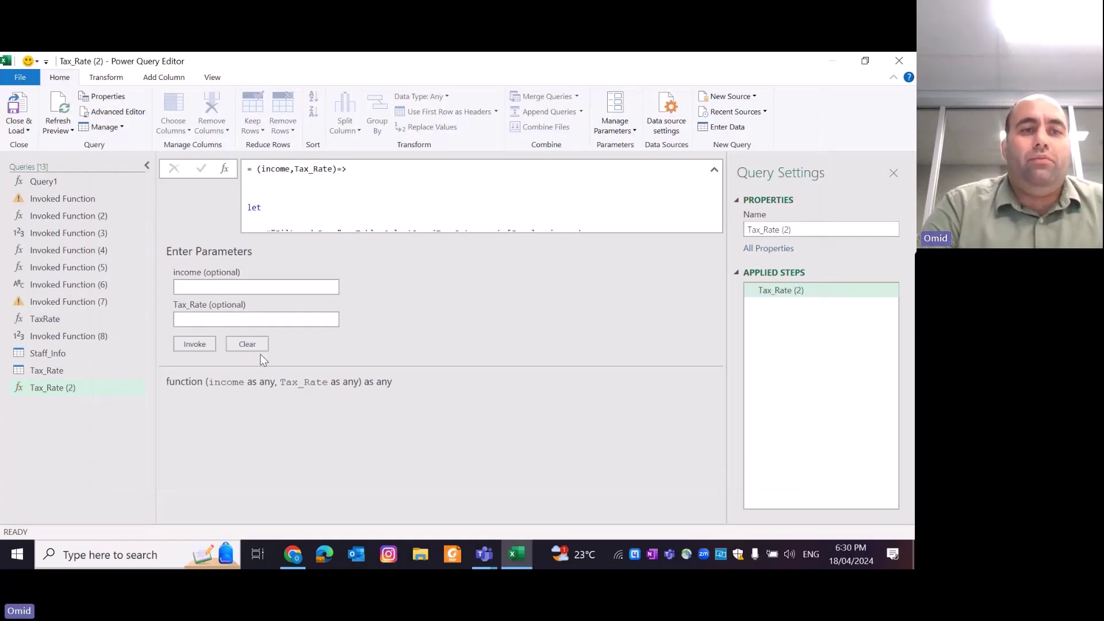
Step: Invoke the Tax_Rate (2) function with an income of 50000
{"action": "type", "text": "50000"}
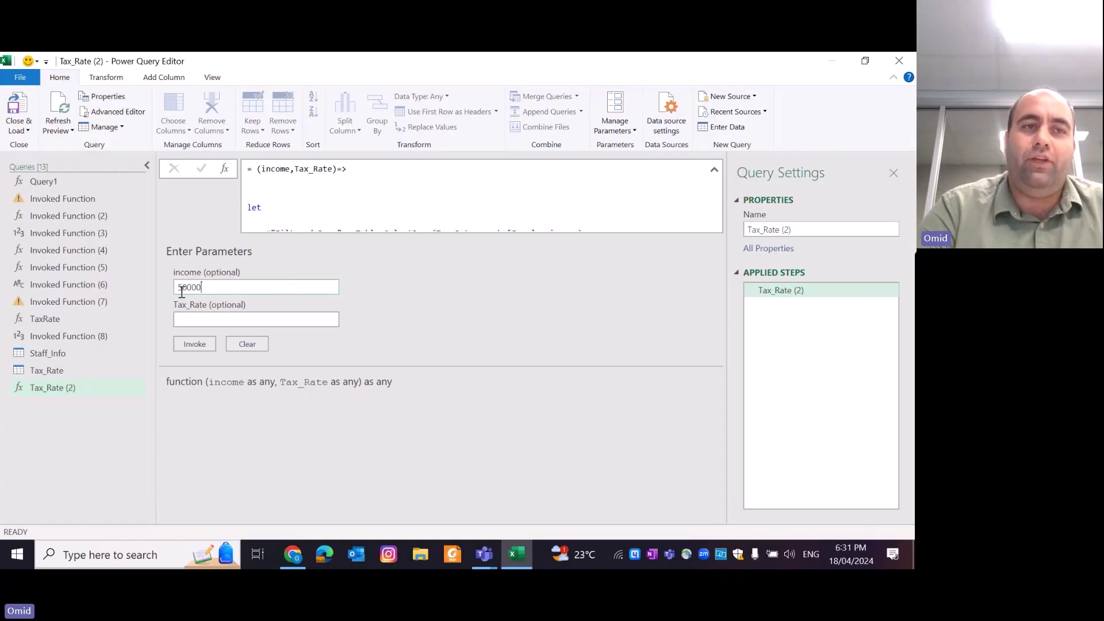
{"action": "left_click", "coordinate": [217, 318]}
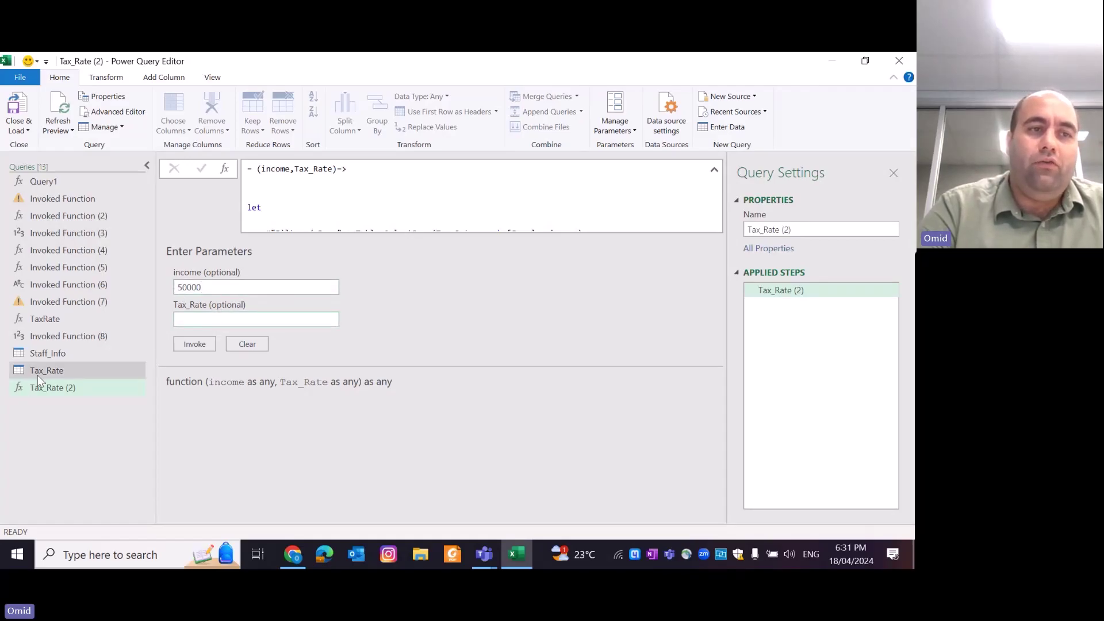
{"action": "type", "text": "Tax_Rate"}
{"action": "left_click", "coordinate": [208, 346]}
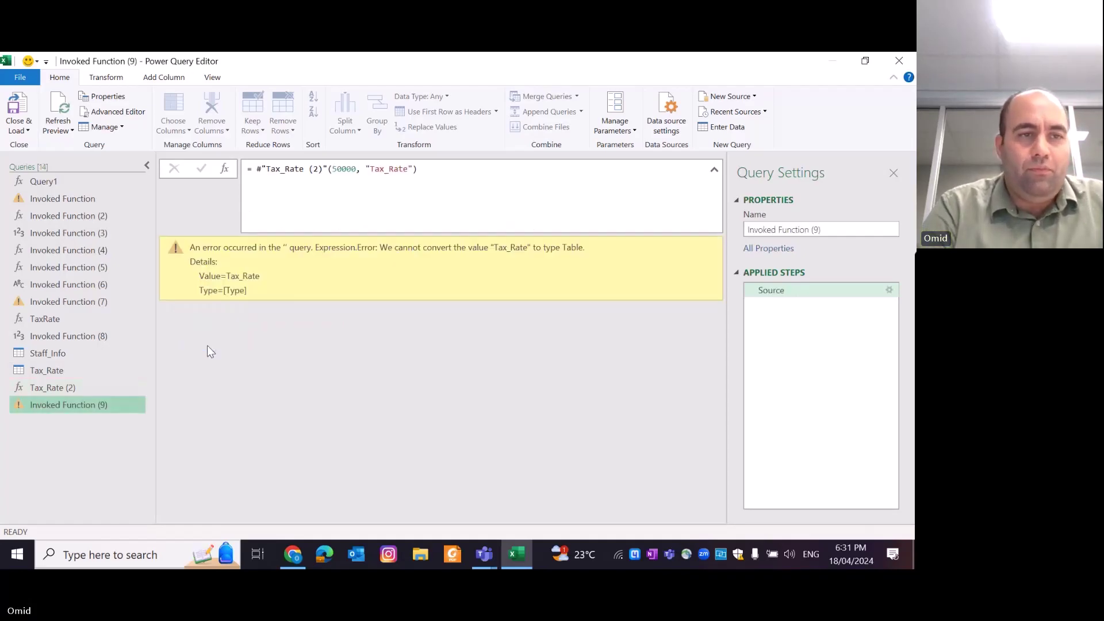
Step: Remove the quotes around Tax_Rate in the invoked formula so it returns 0.1
{"action": "left_click", "coordinate": [411, 167]}
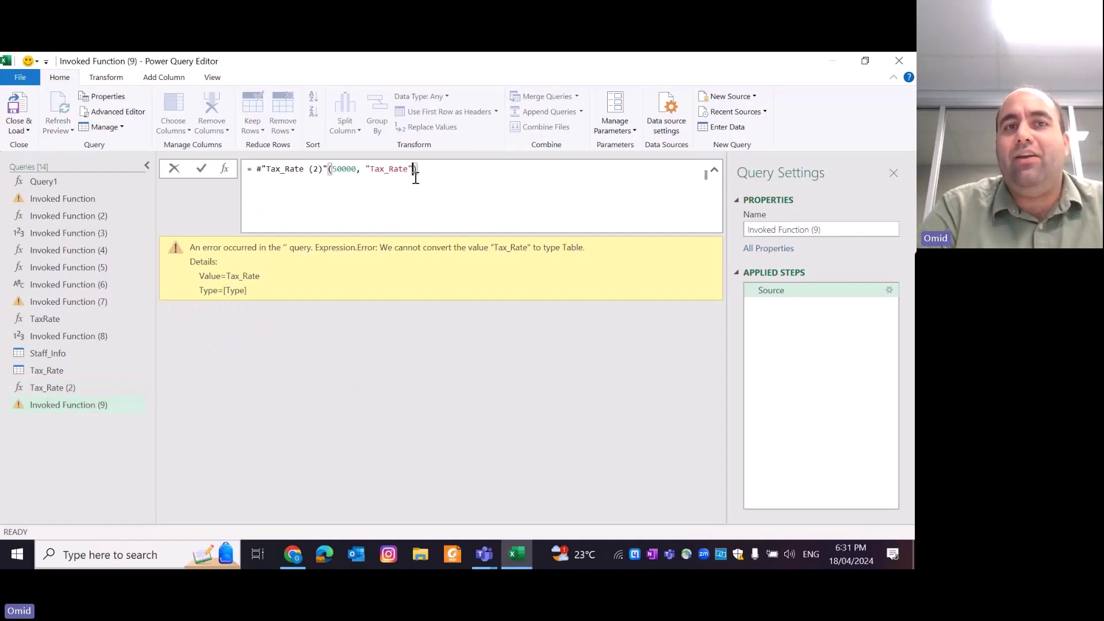
{"action": "left_click", "coordinate": [371, 169]}
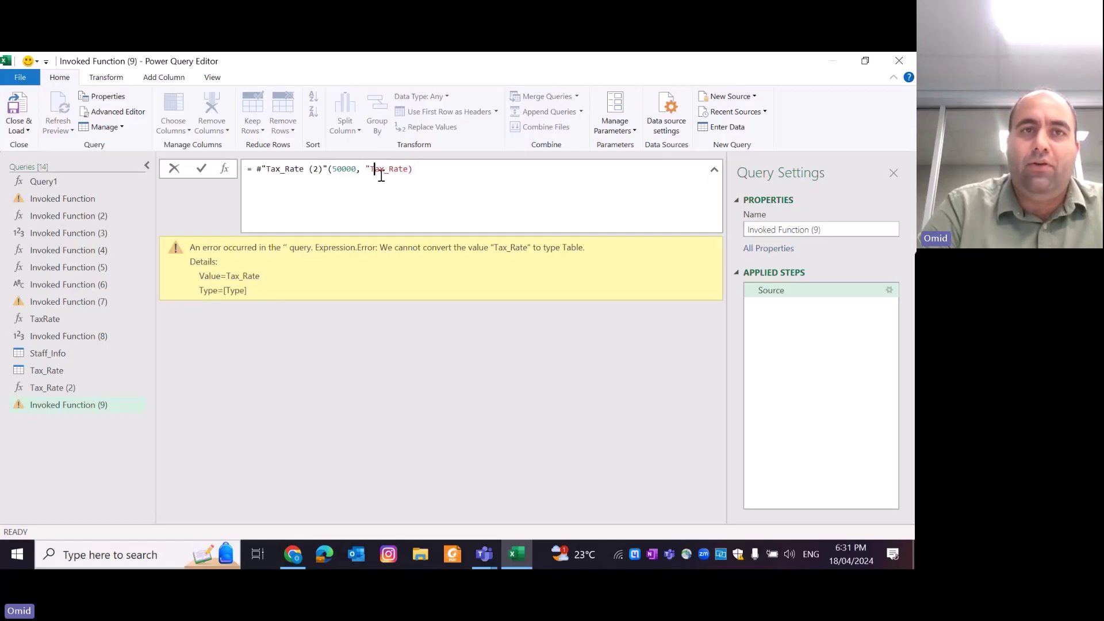
{"action": "key", "text": "BackSpace"}
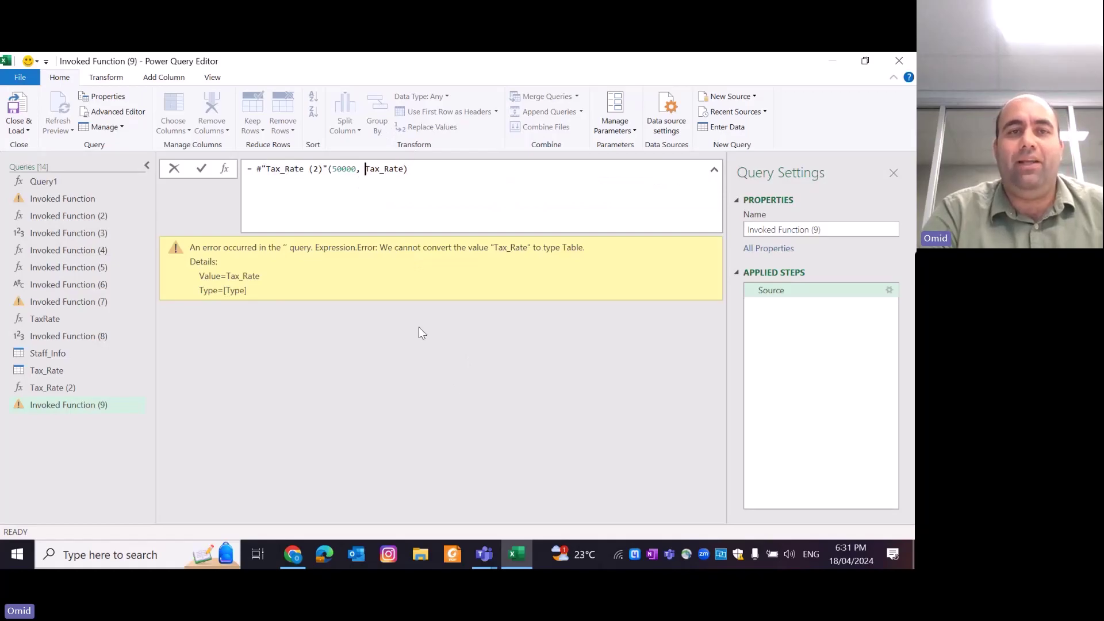
{"action": "key", "text": "Return"}
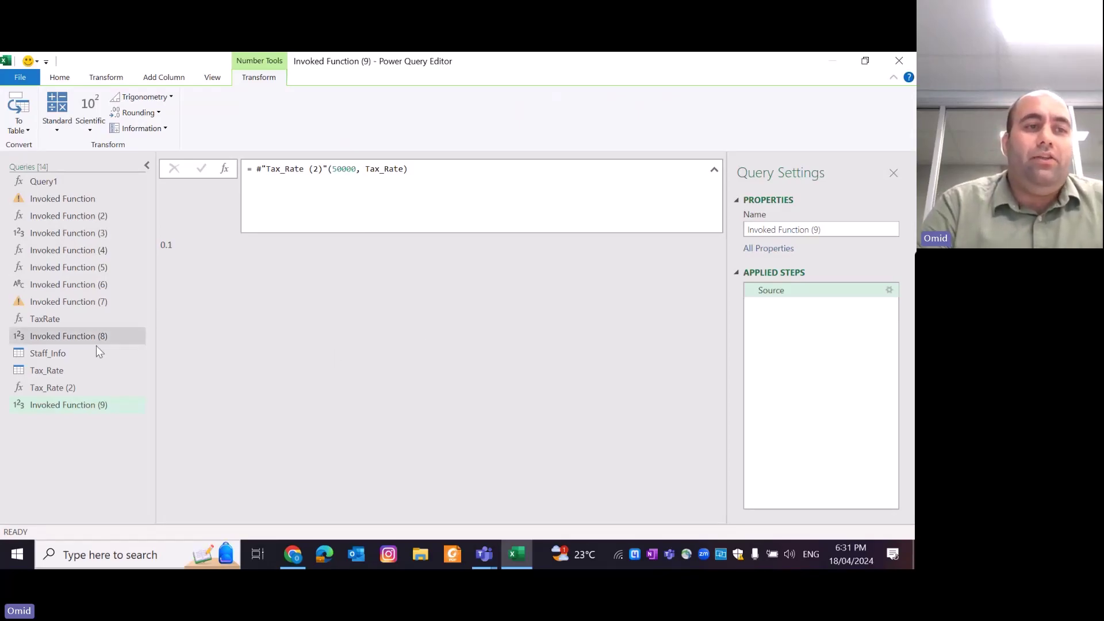
Step: Rename the Tax_Rate (2) query to TaxCalculation in Query Settings, then reselect Staff_Info
{"action": "left_click", "coordinate": [57, 354]}
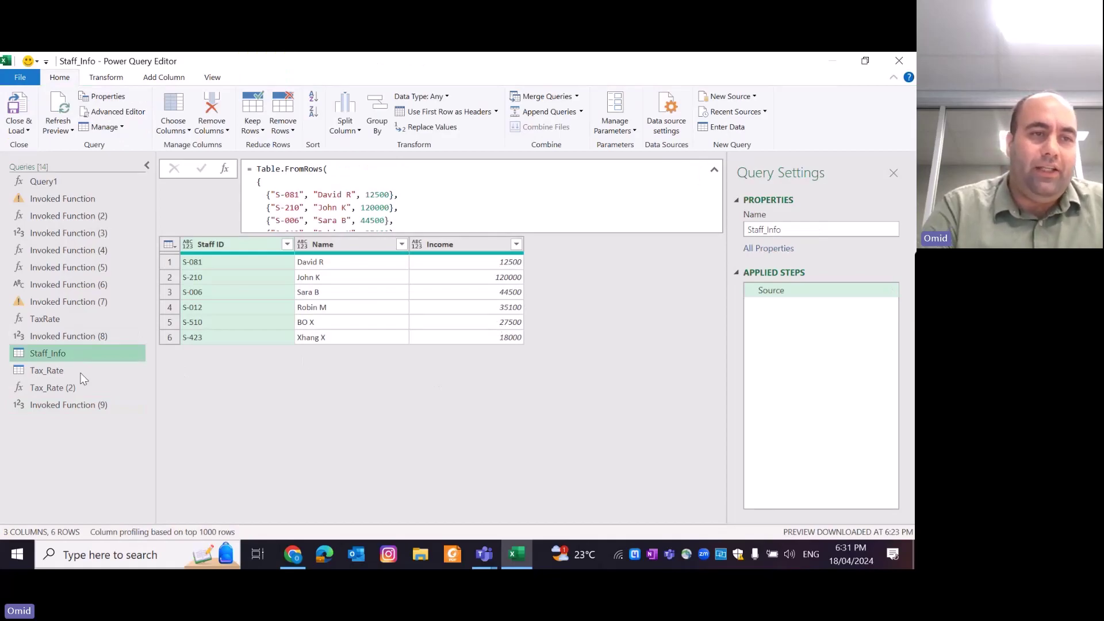
{"action": "left_click", "coordinate": [53, 387]}
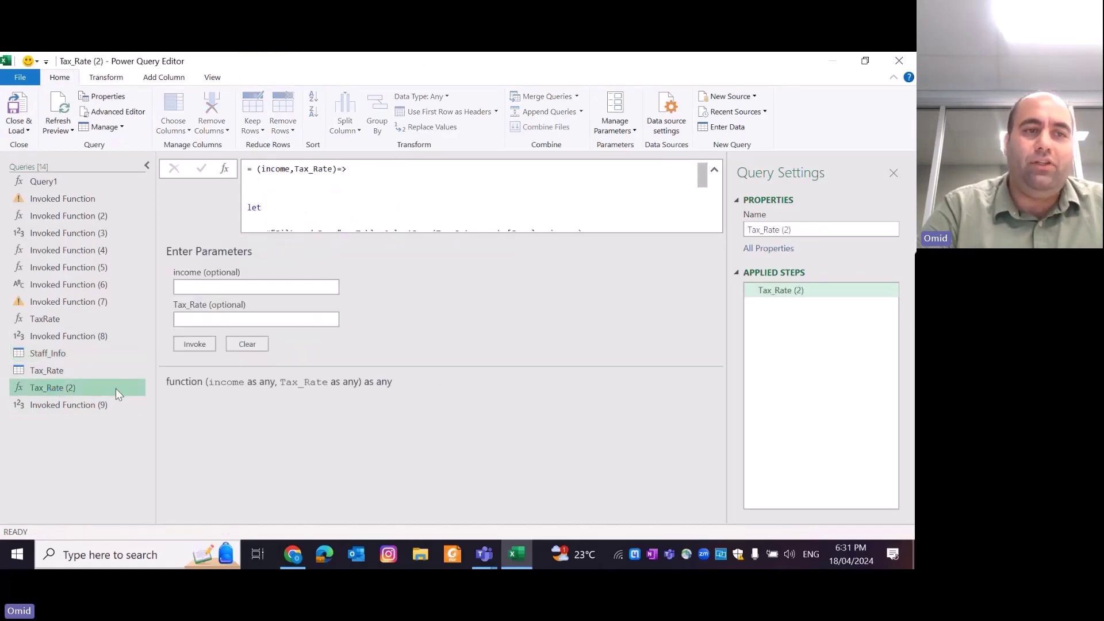
{"action": "left_click", "coordinate": [794, 230]}
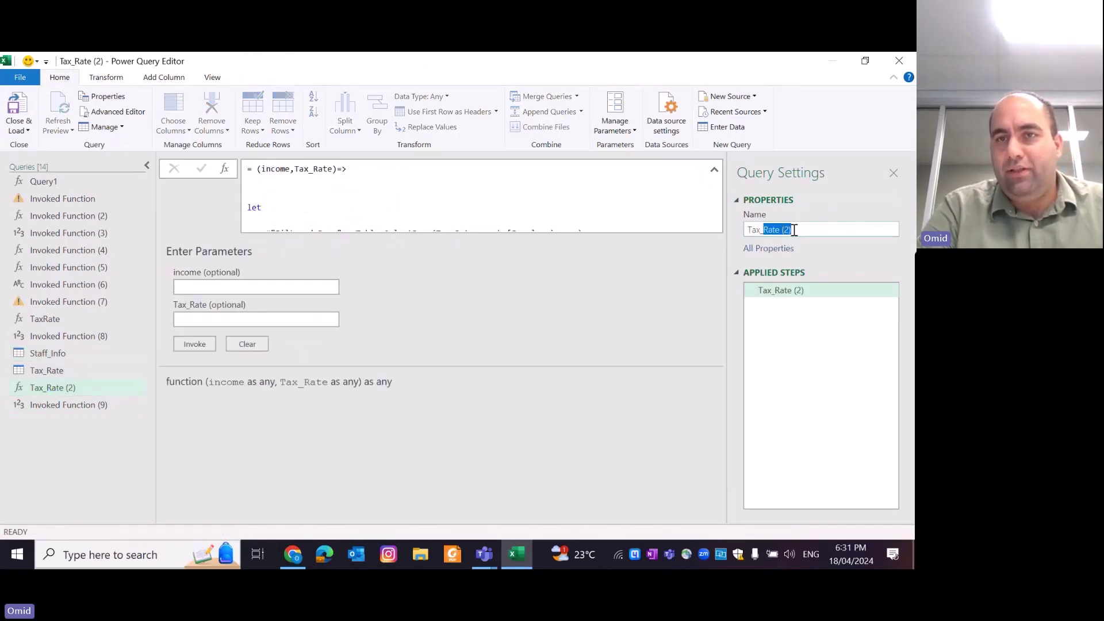
{"action": "type", "text": "TaxCalcula"}
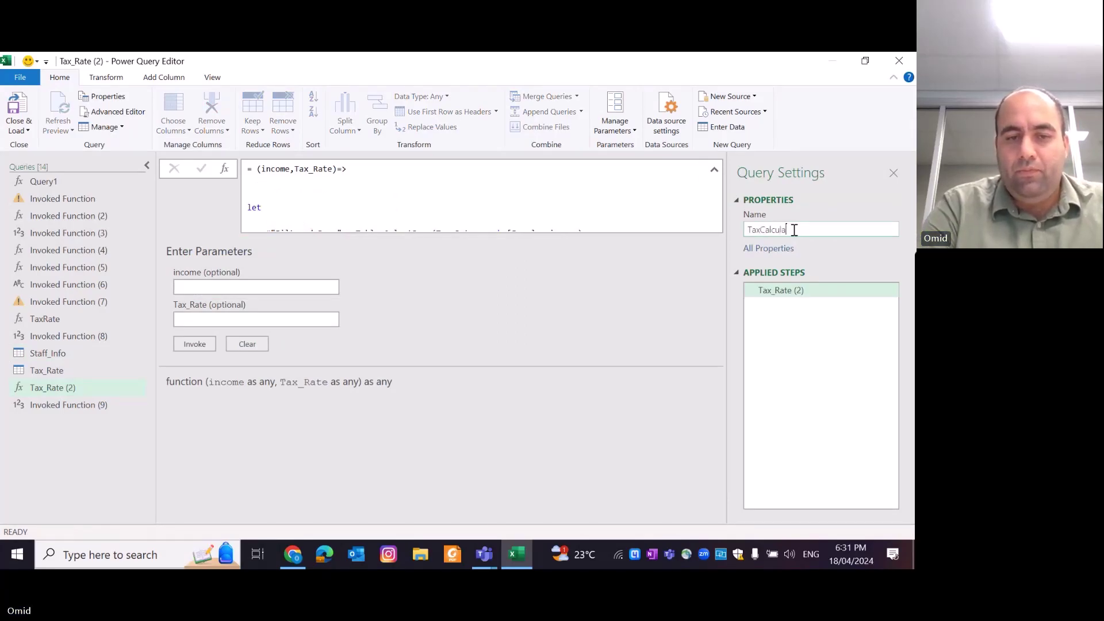
{"action": "type", "text": "tion"}
{"action": "key", "text": "Return"}
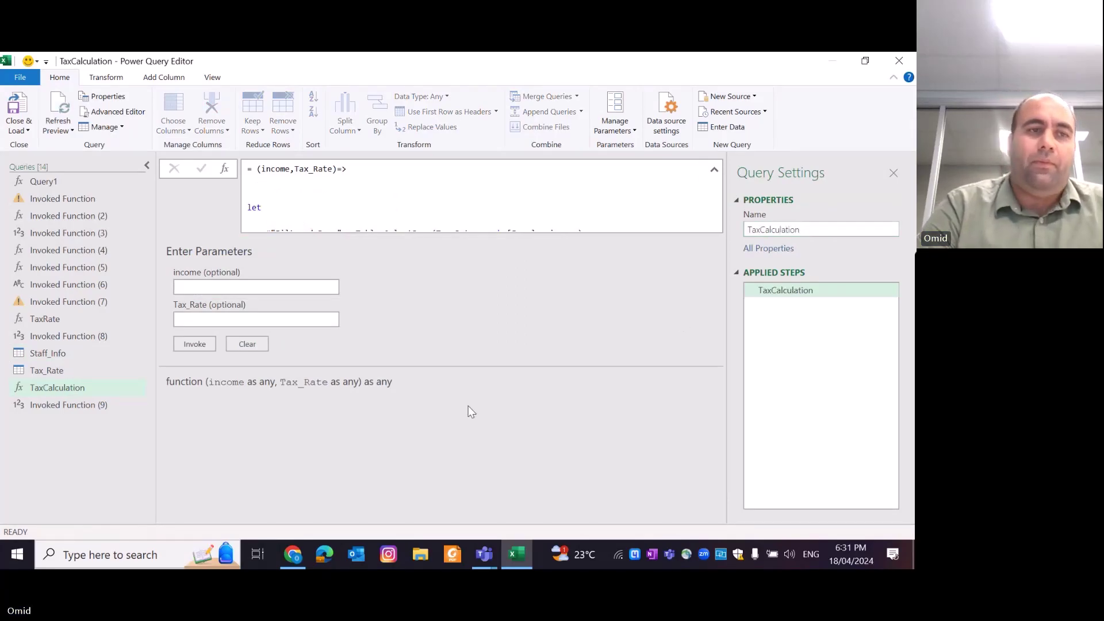
{"action": "left_click", "coordinate": [67, 354]}
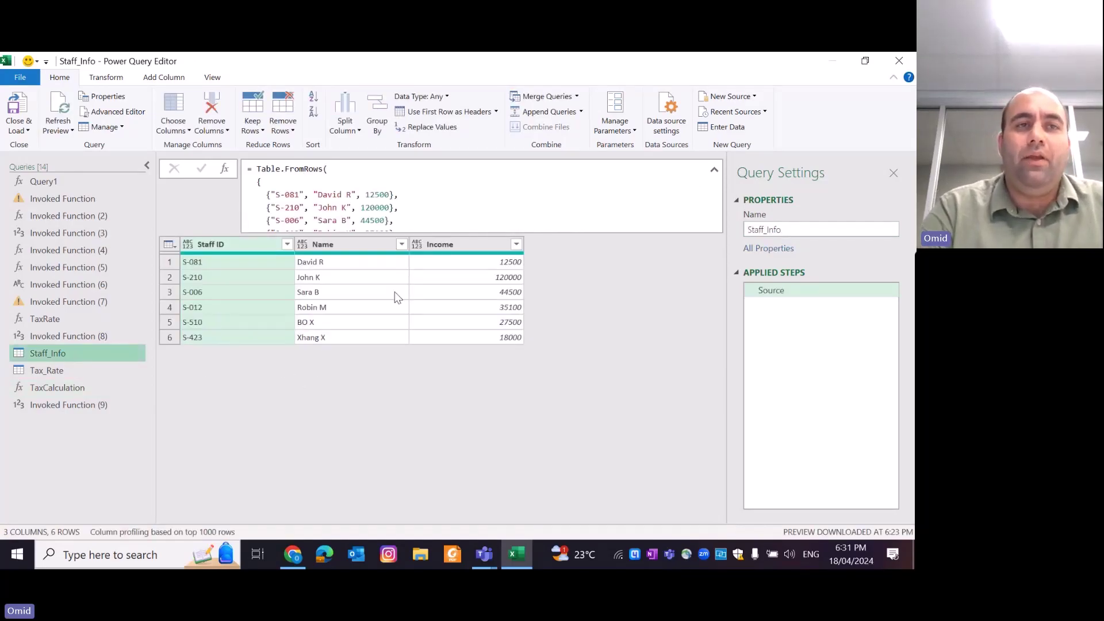
Step: Add a custom column named Tax with the formula TaxCalculation([Income],Tax_Rate)
{"action": "left_click", "coordinate": [165, 80]}
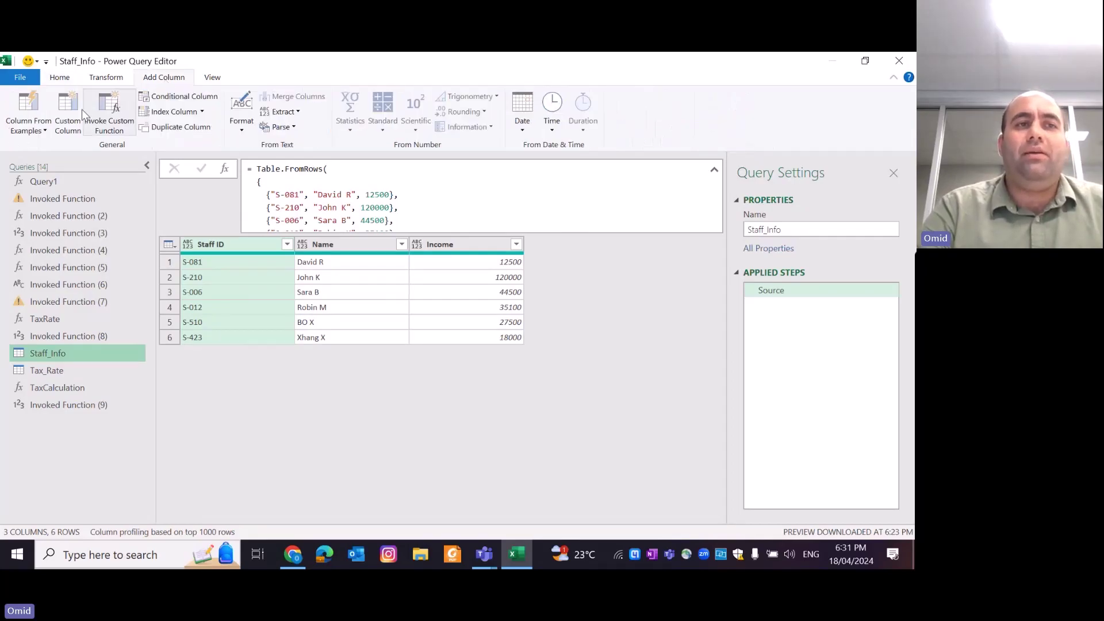
{"action": "left_click", "coordinate": [70, 107]}
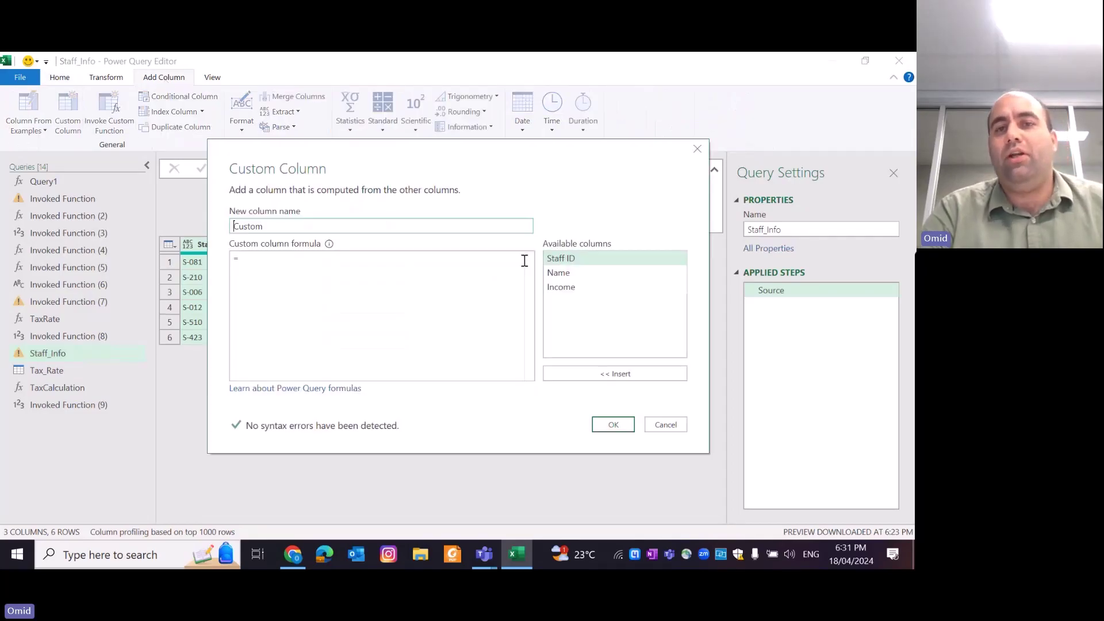
{"action": "double_click", "coordinate": [345, 226]}
{"action": "key", "text": "BackSpace"}
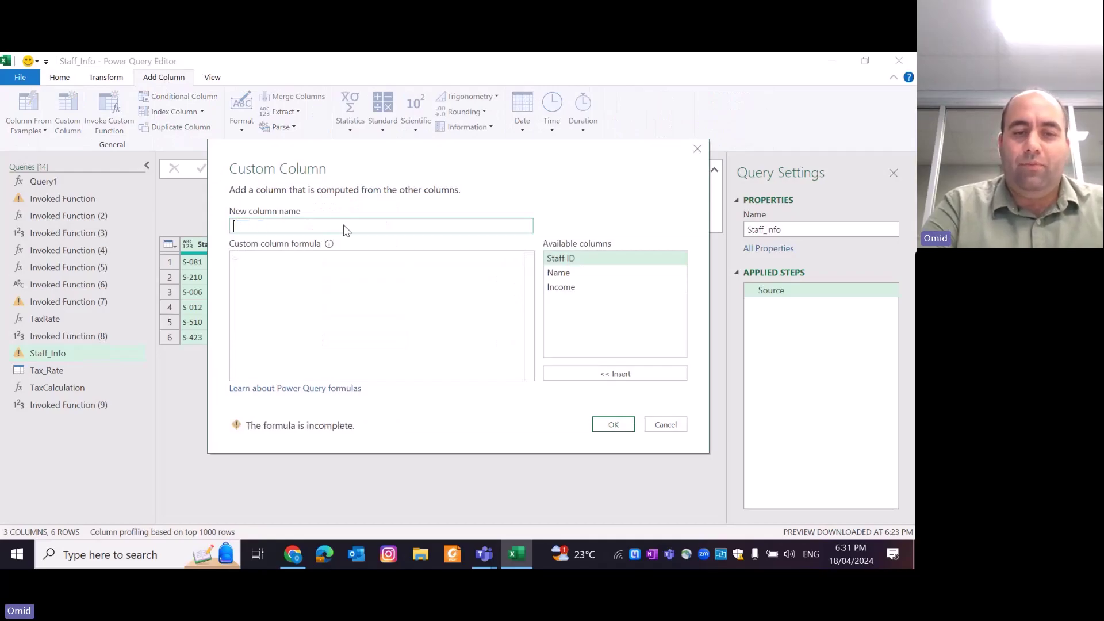
{"action": "type", "text": "Tax"}
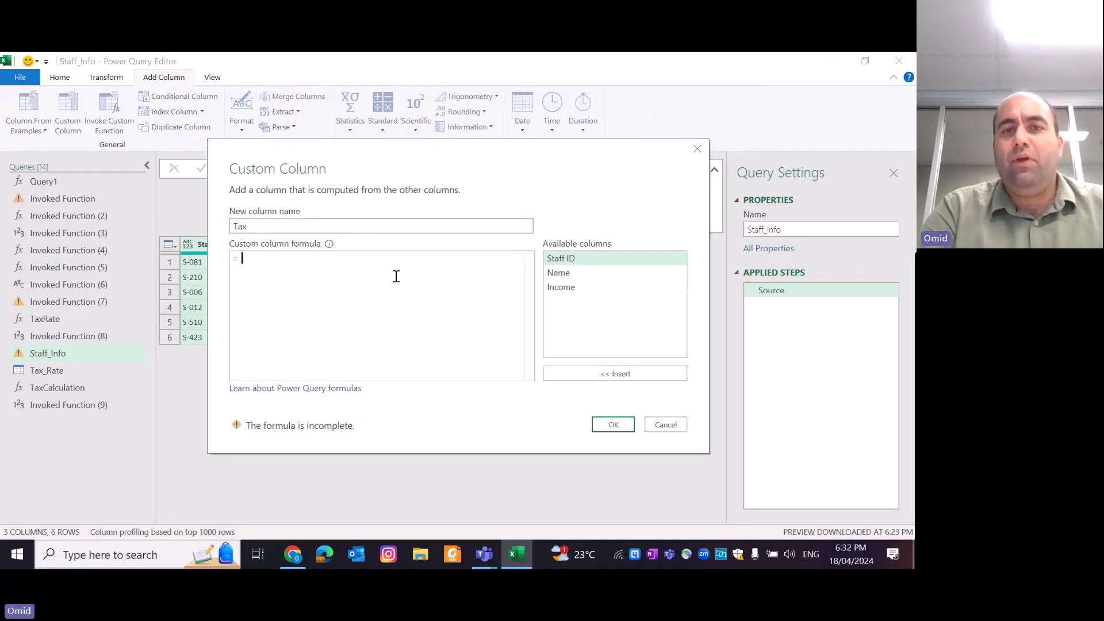
{"action": "type", "text": "Tax"}
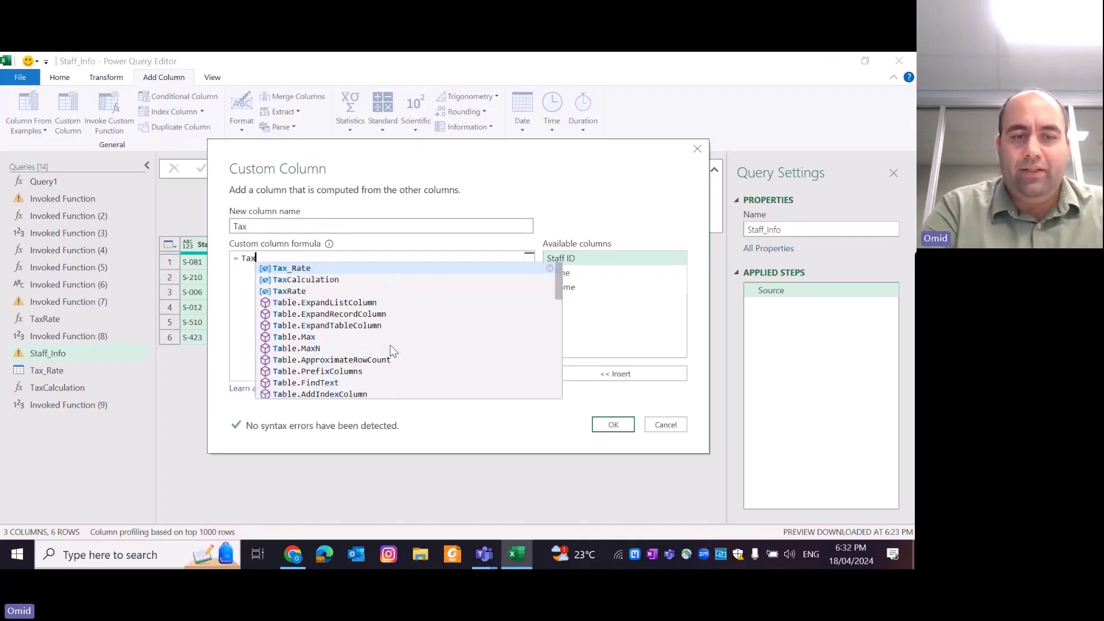
{"action": "type", "text": "Calc"}
{"action": "key", "text": "Tab"}
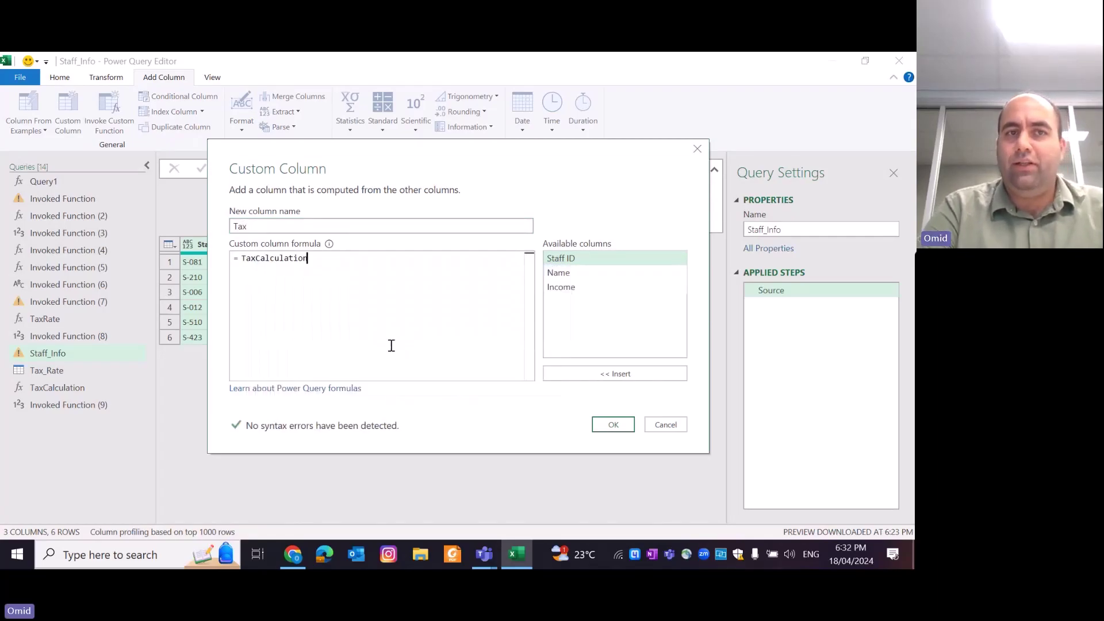
{"action": "type", "text": "("}
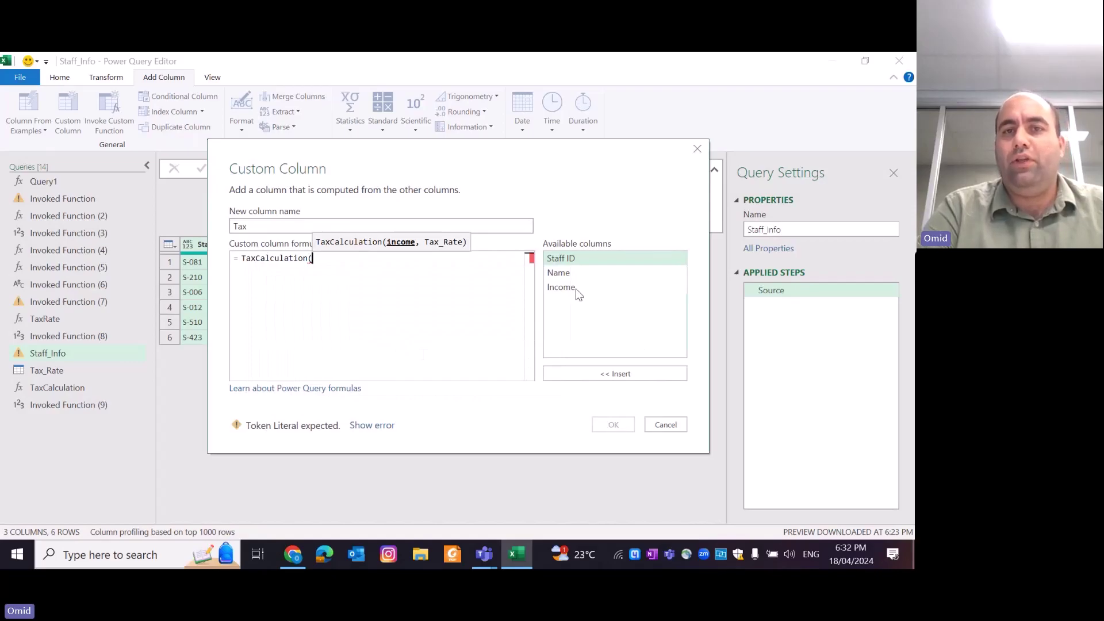
{"action": "double_click", "coordinate": [569, 287]}
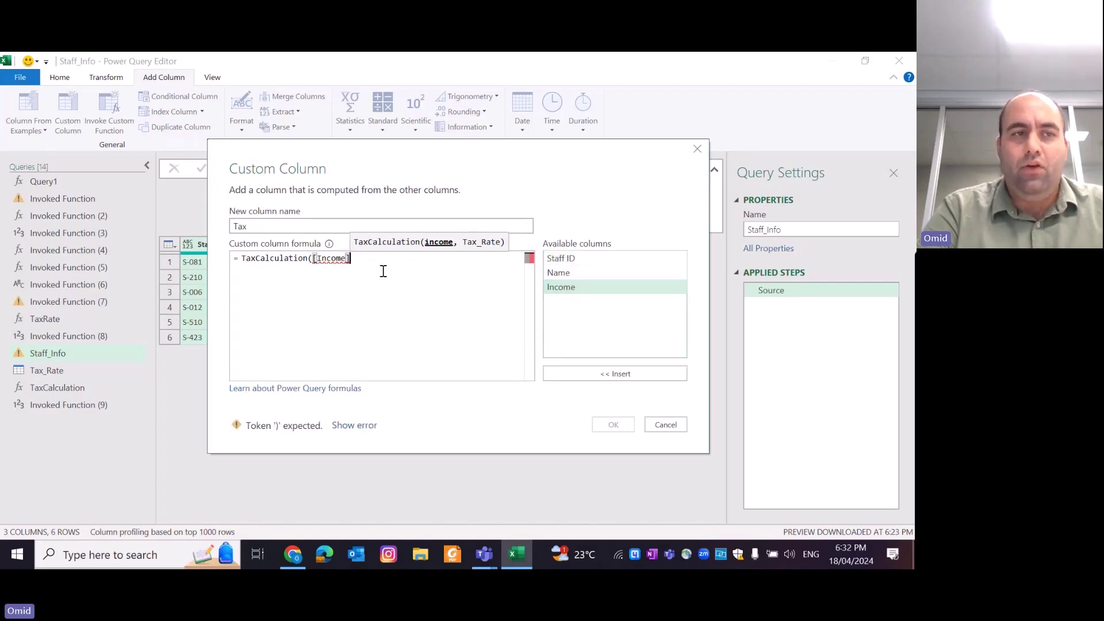
{"action": "type", "text": ","}
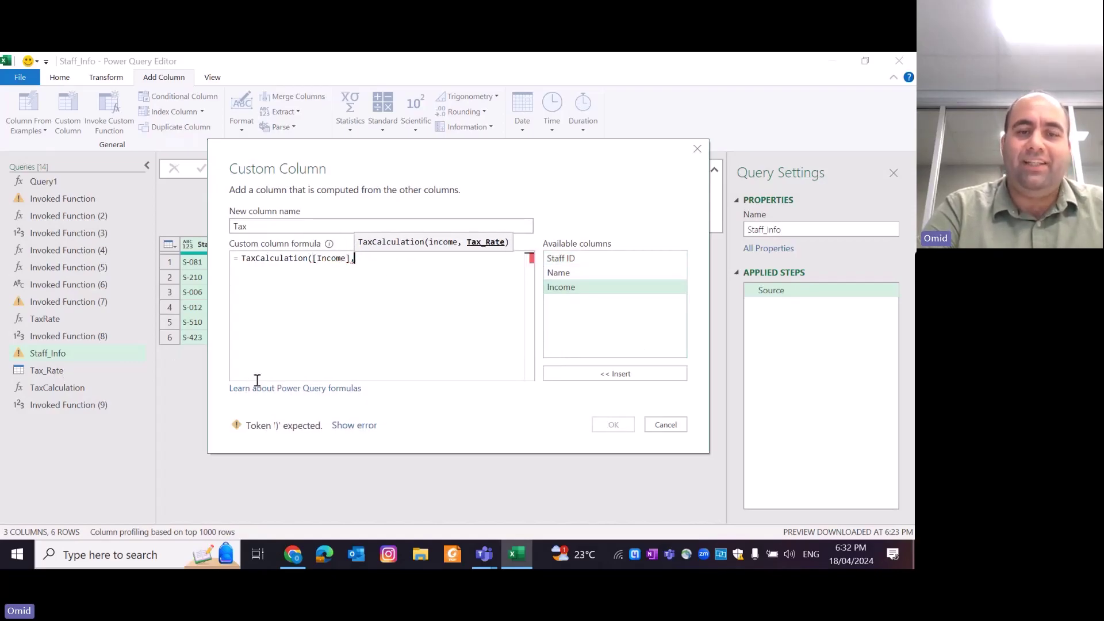
{"action": "type", "text": "Tax_"}
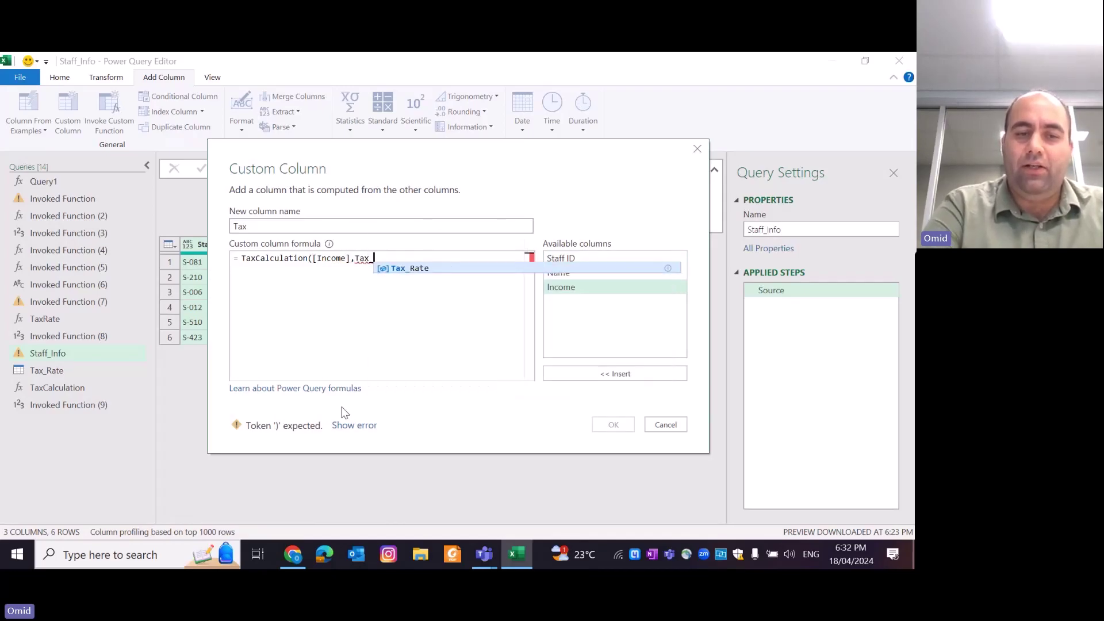
{"action": "type", "text": "Rate)"}
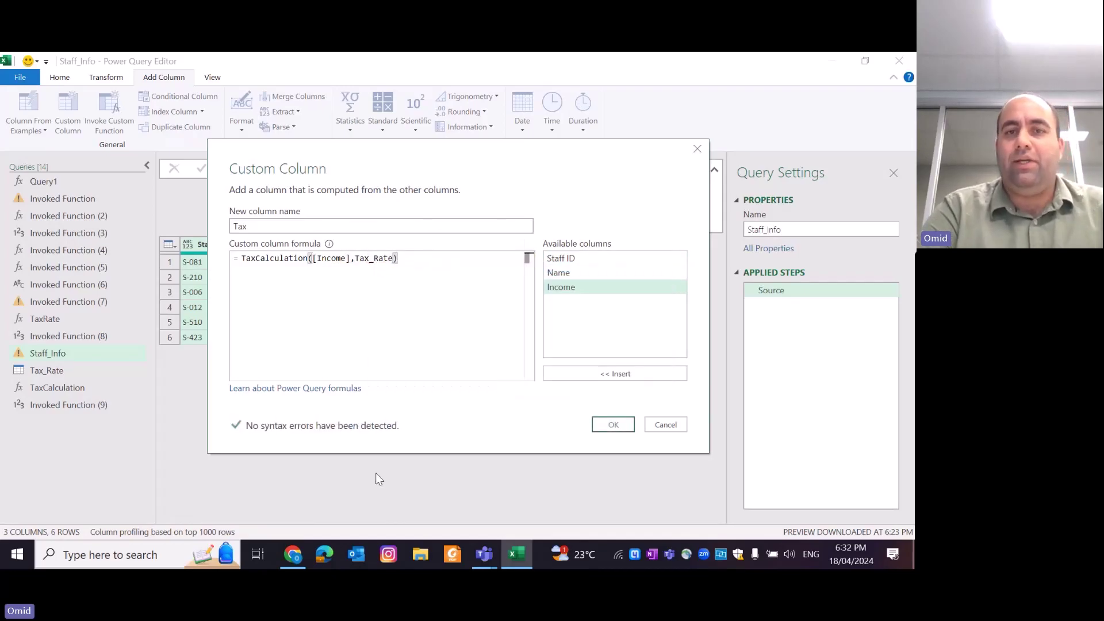
{"action": "left_click", "coordinate": [625, 422]}
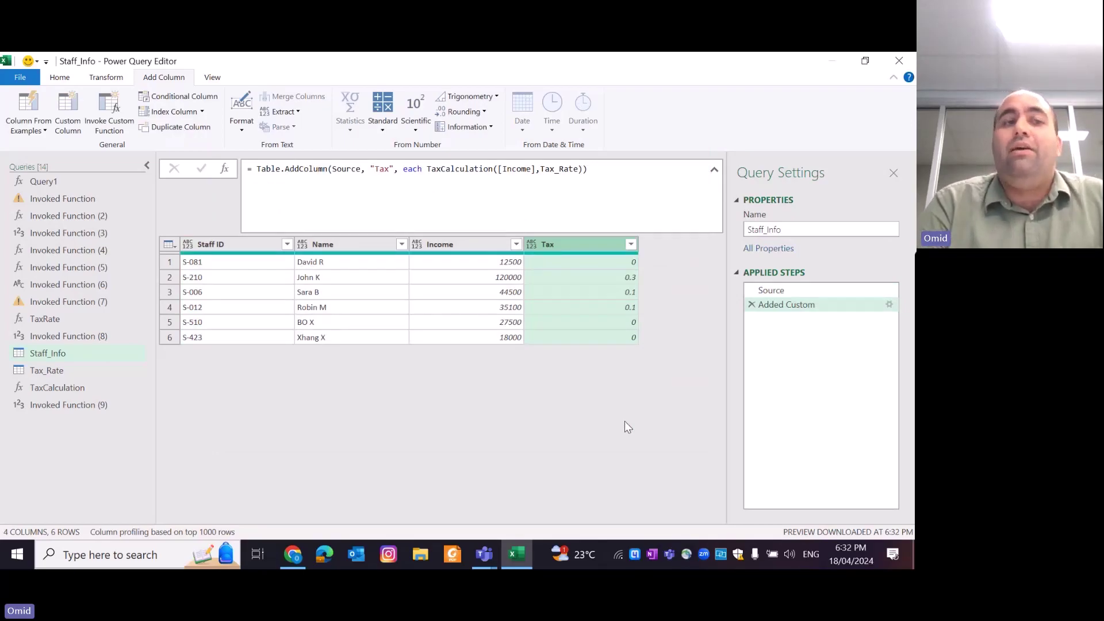
{"action": "left_click", "coordinate": [46, 371]}
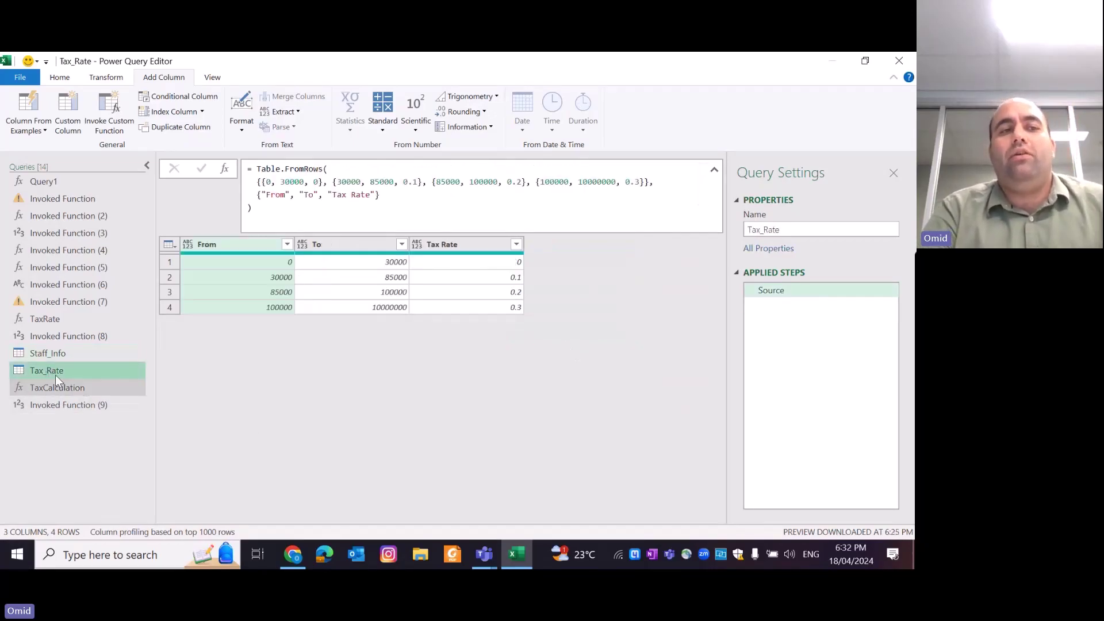
{"action": "left_click", "coordinate": [47, 354]}
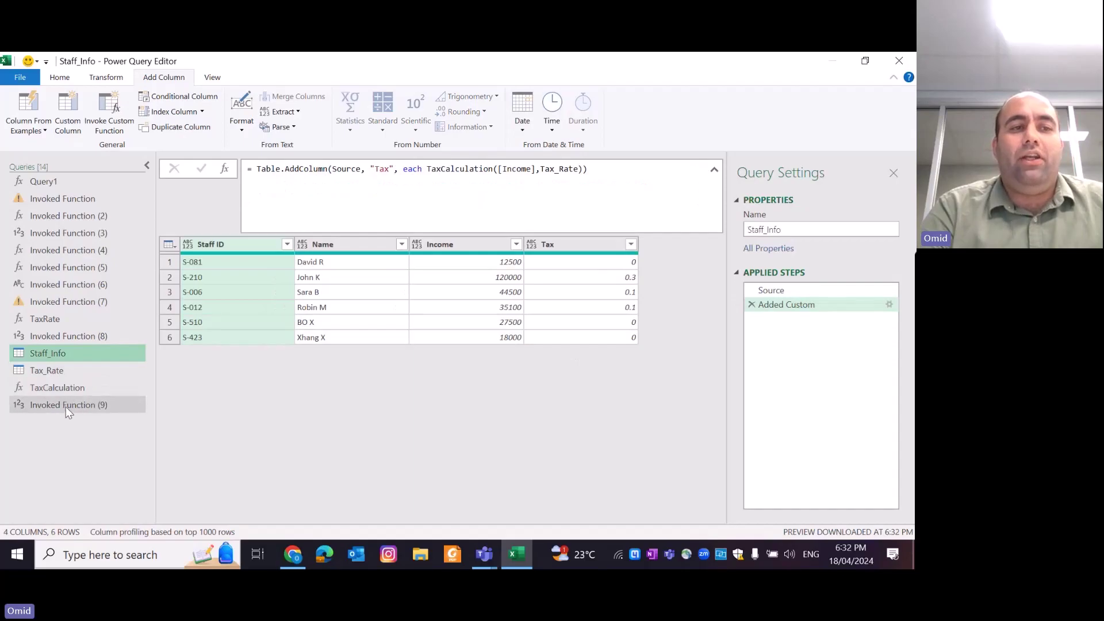
{"action": "left_click", "coordinate": [65, 388]}
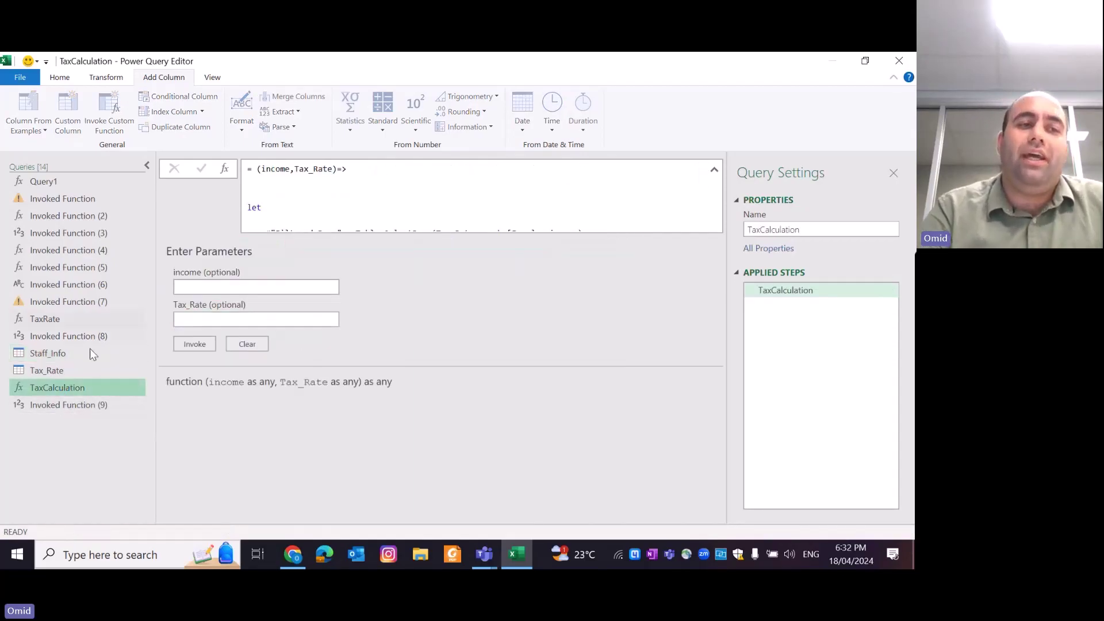
{"action": "left_click", "coordinate": [69, 354]}
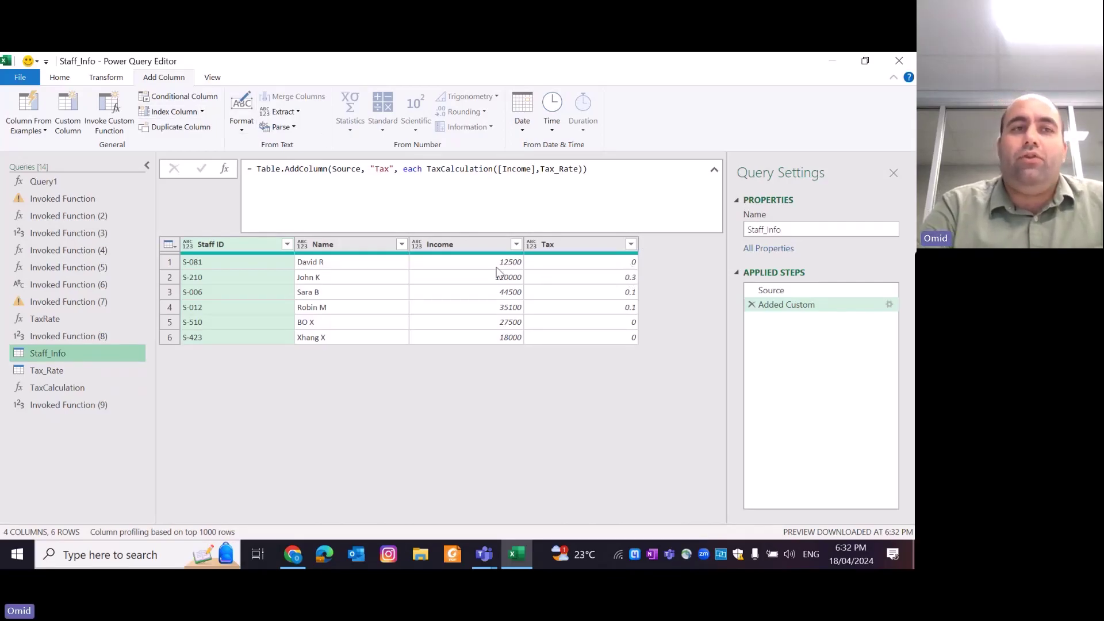
{"action": "left_click", "coordinate": [890, 304]}
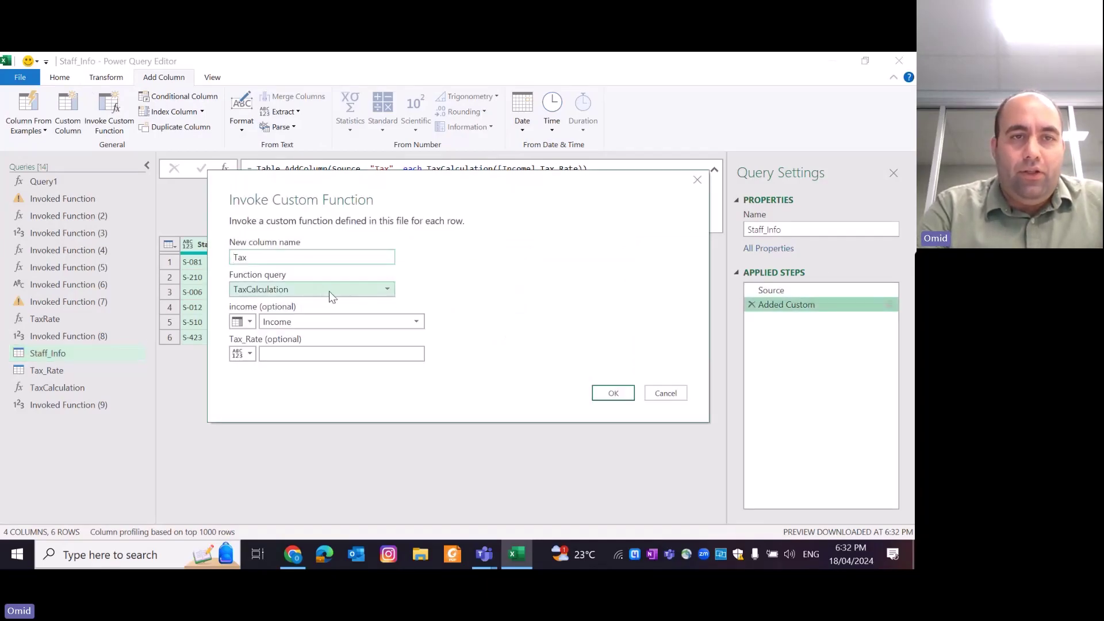
{"action": "left_click", "coordinate": [672, 394]}
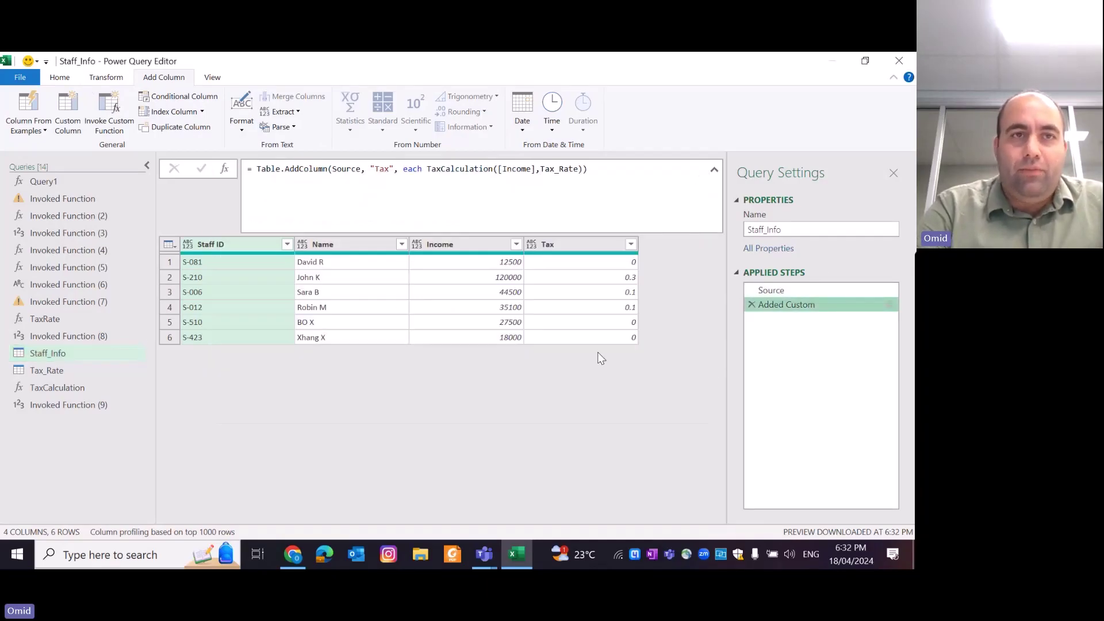
Step: Append *[Income] to the Tax column formula so it gives tax amounts
{"action": "left_click", "coordinate": [585, 170]}
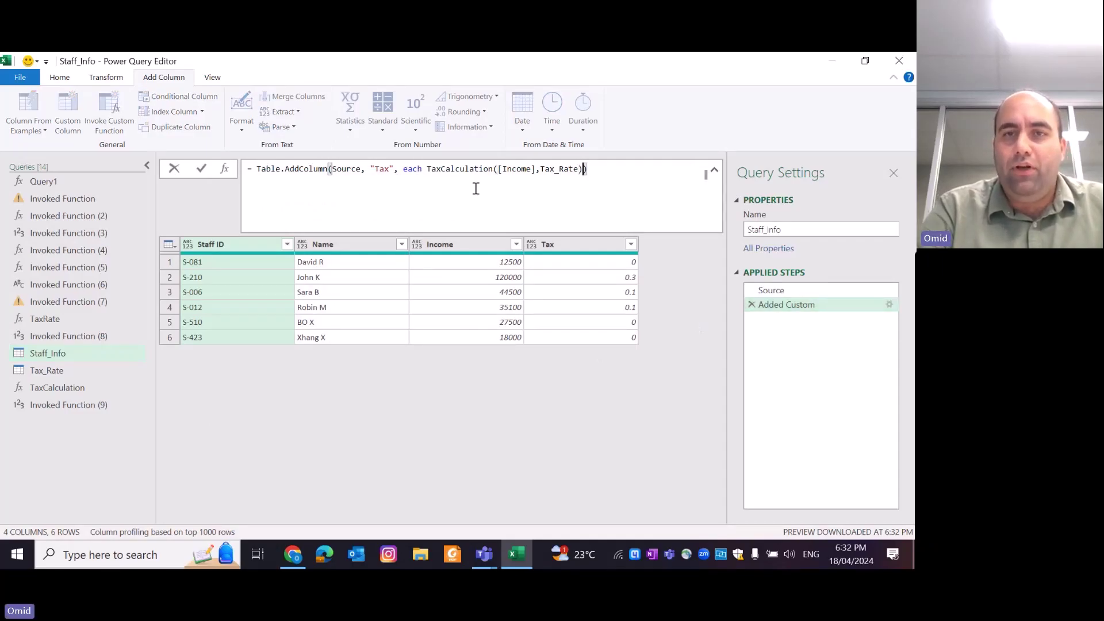
{"action": "type", "text": "[I"}
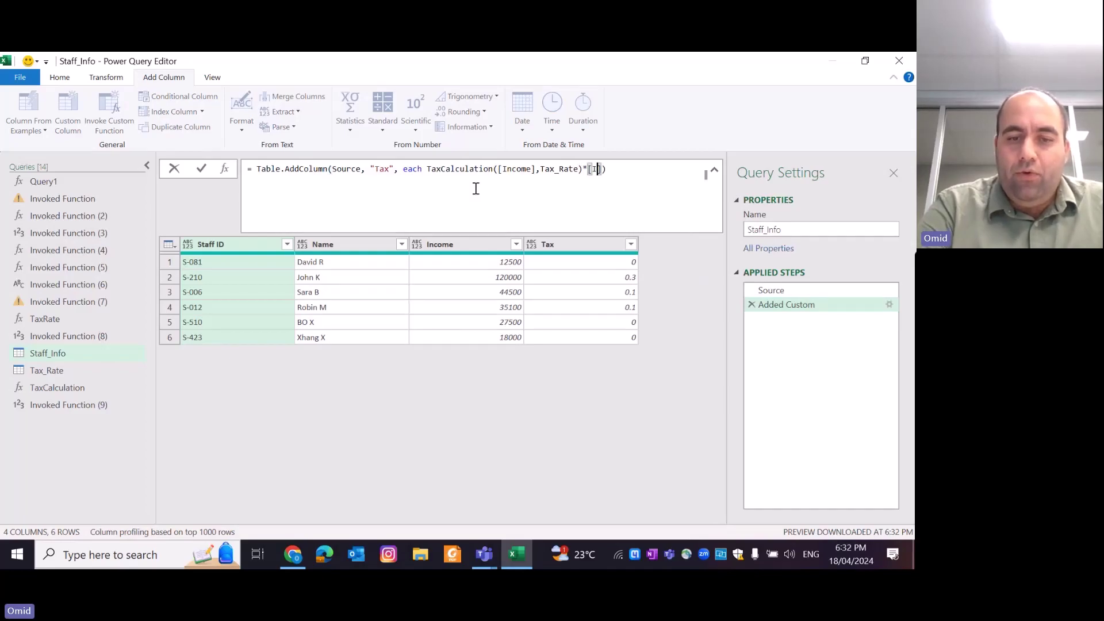
{"action": "type", "text": "ncome"}
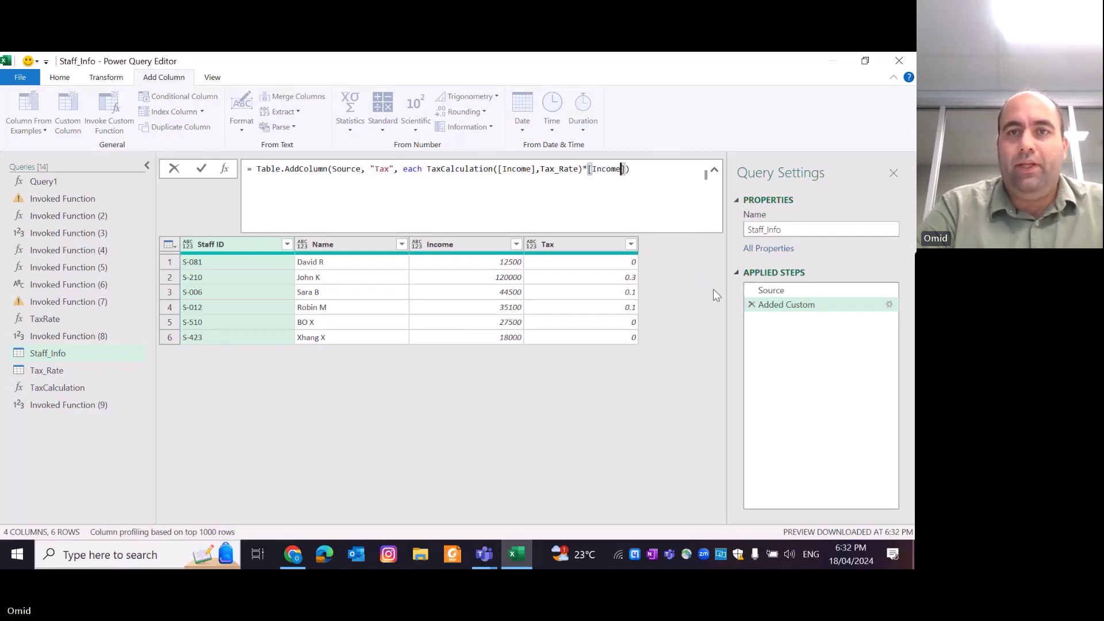
{"action": "key", "text": "Return"}
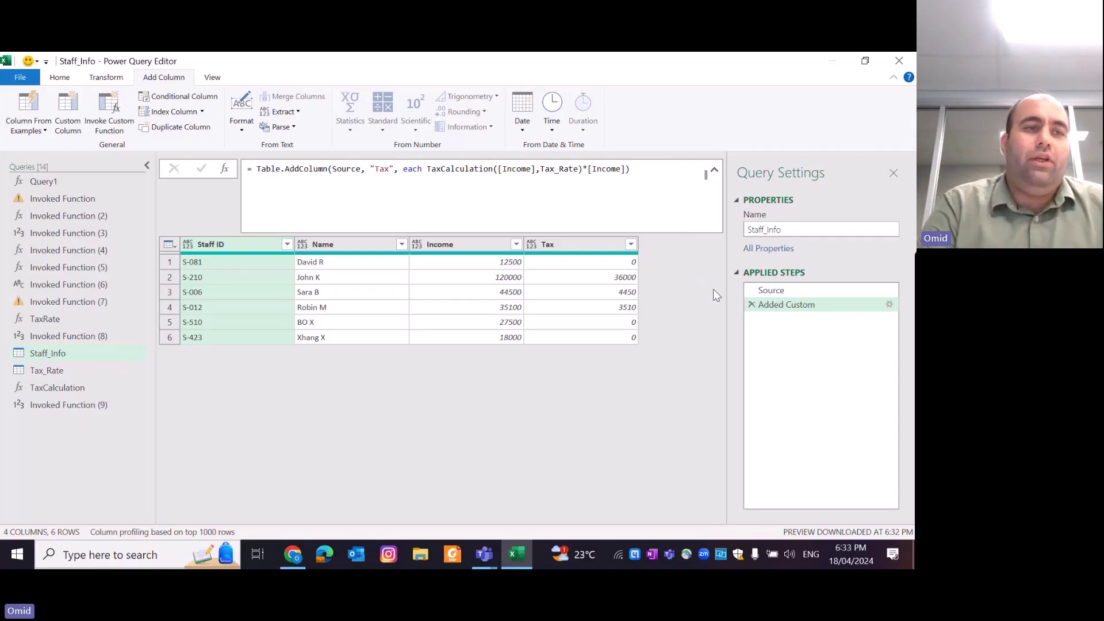
Step: Open the TaxCalculation function's code in the Advanced Editor
{"action": "left_click", "coordinate": [44, 372]}
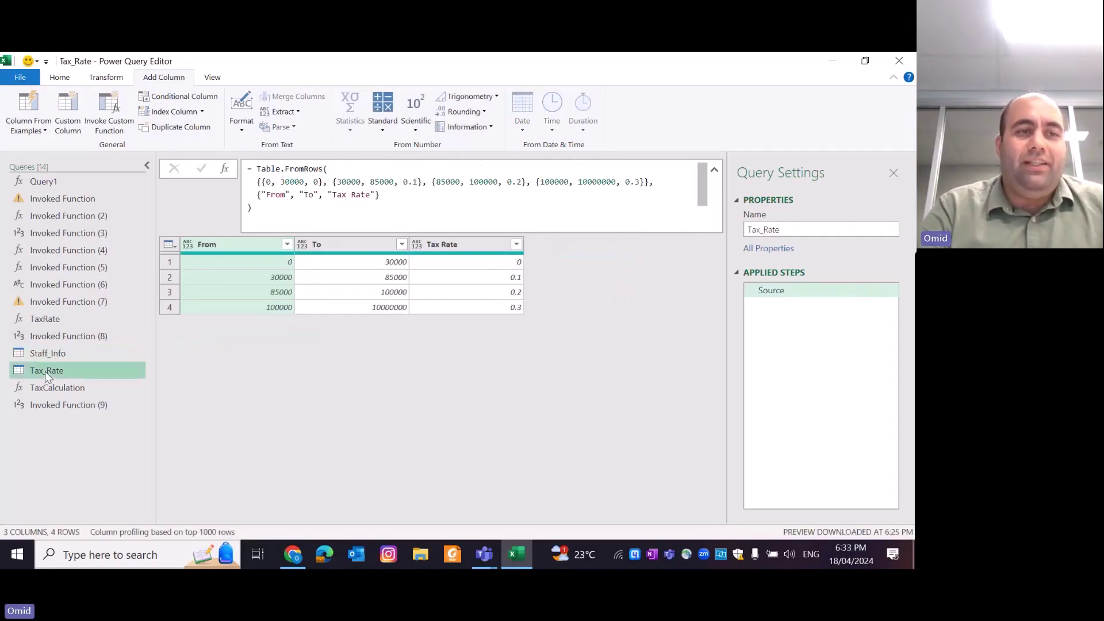
{"action": "left_click", "coordinate": [60, 383]}
{"action": "left_click", "coordinate": [65, 78]}
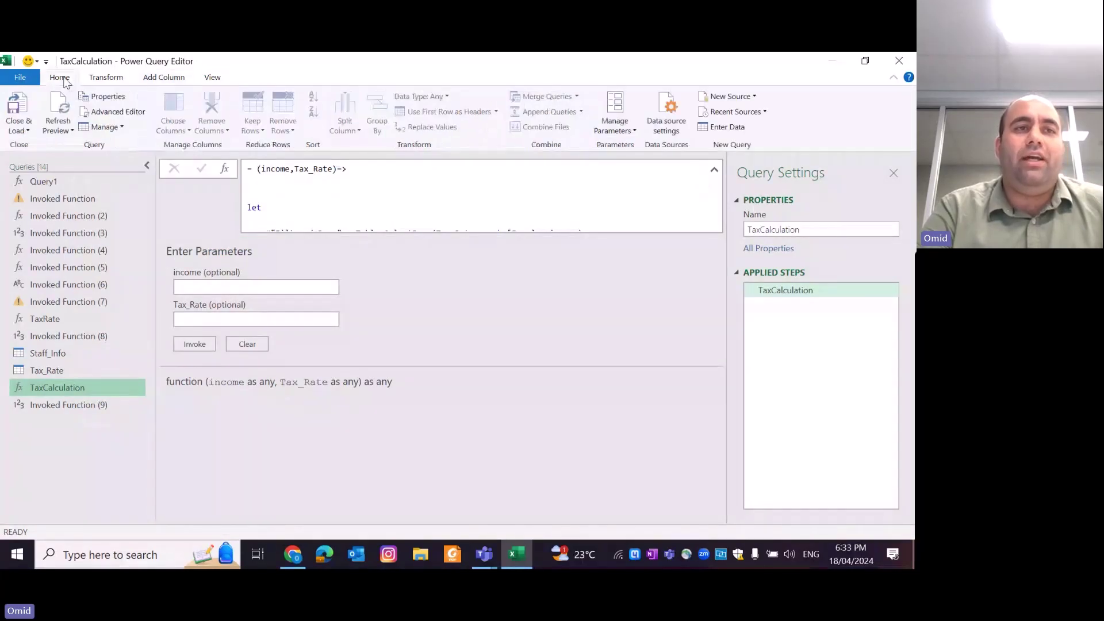
{"action": "left_click", "coordinate": [124, 112]}
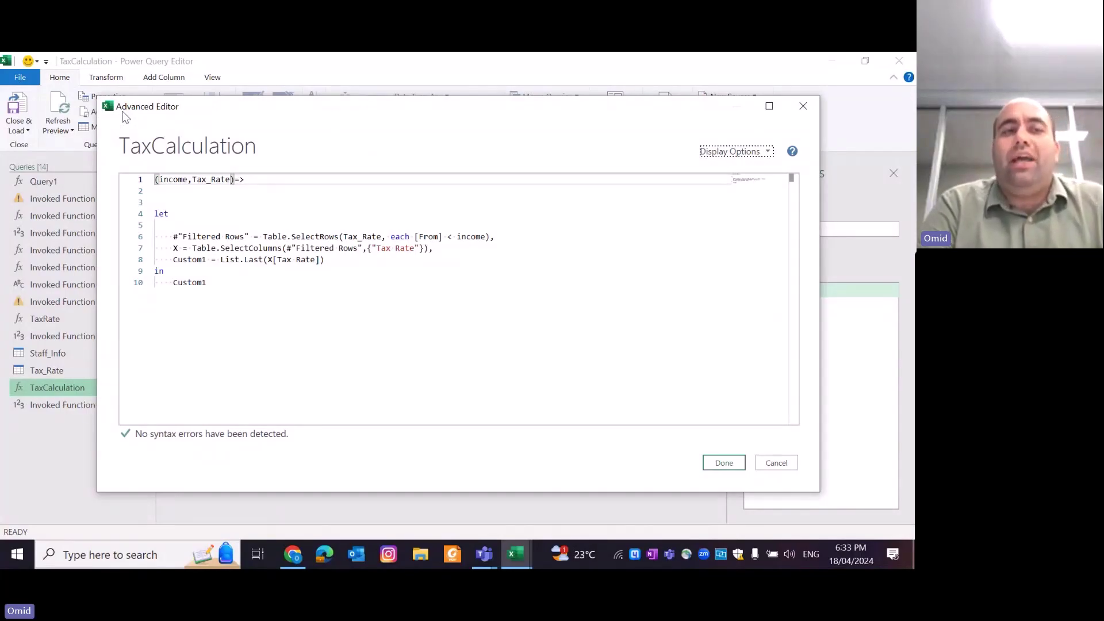
{"action": "key", "text": "alt+Tab"}
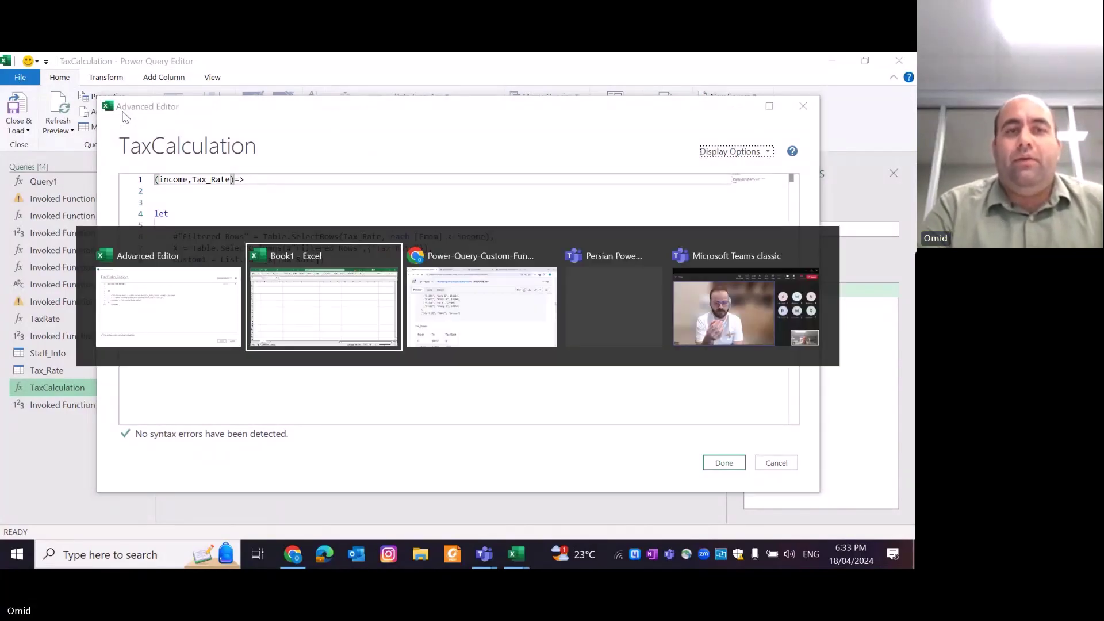
{"action": "key", "text": "alt+Tab"}
{"action": "scroll", "coordinate": [271, 362], "scroll_direction": "down", "scroll_amount": 3}
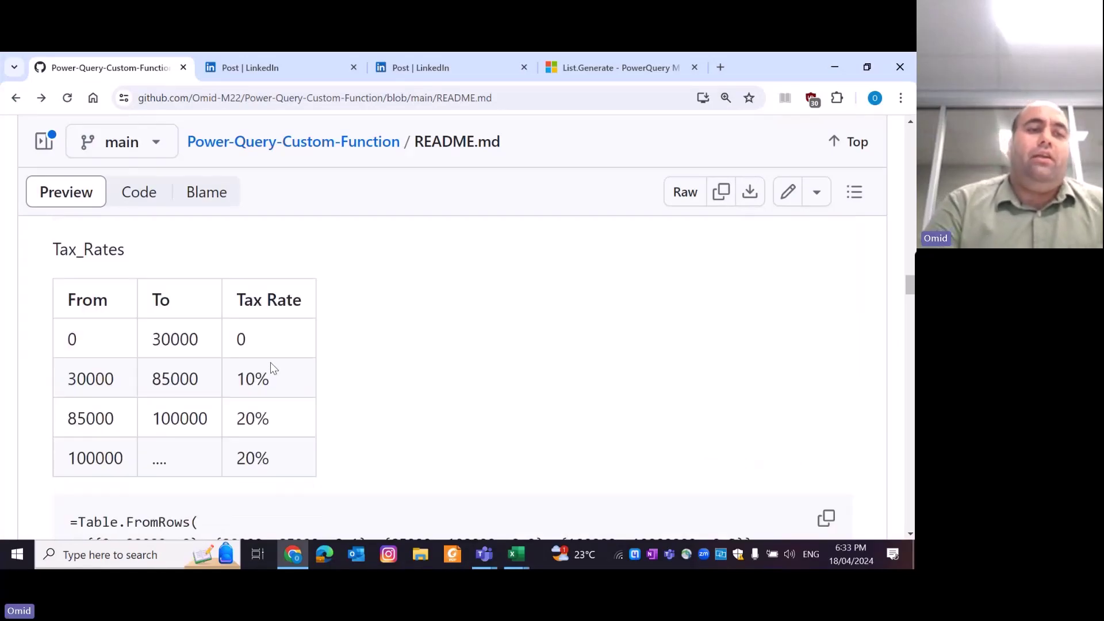
{"action": "scroll", "coordinate": [270, 362], "scroll_direction": "down", "scroll_amount": 5}
{"action": "scroll", "coordinate": [270, 362], "scroll_direction": "down", "scroll_amount": 2}
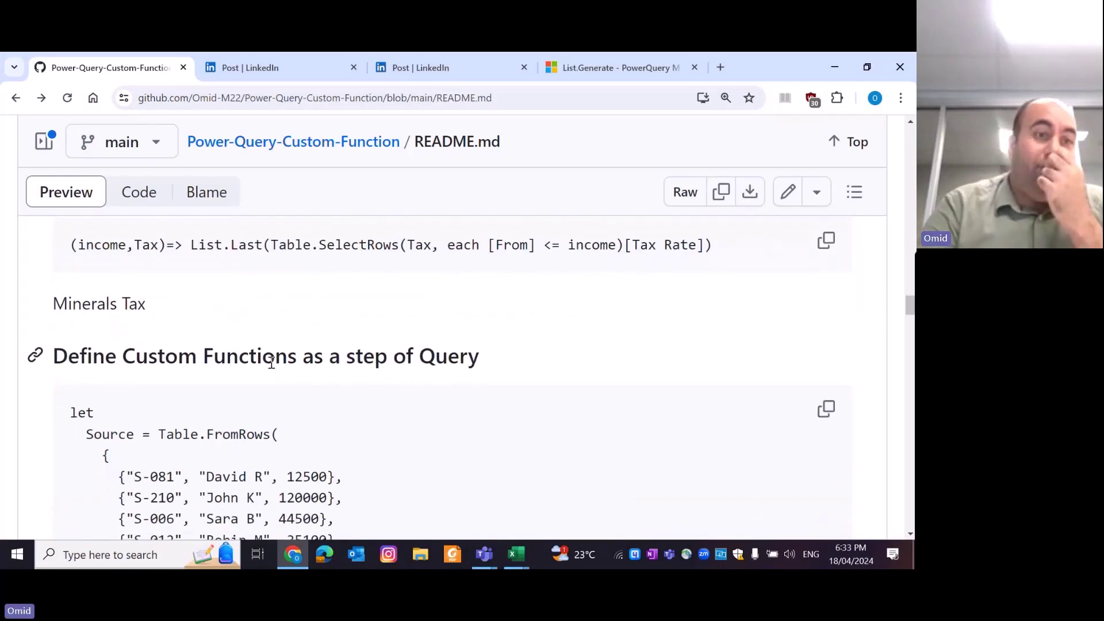
{"action": "scroll", "coordinate": [271, 363], "scroll_direction": "down", "scroll_amount": 2}
{"action": "scroll", "coordinate": [272, 362], "scroll_direction": "down", "scroll_amount": 2}
{"action": "scroll", "coordinate": [271, 361], "scroll_direction": "up", "scroll_amount": 1}
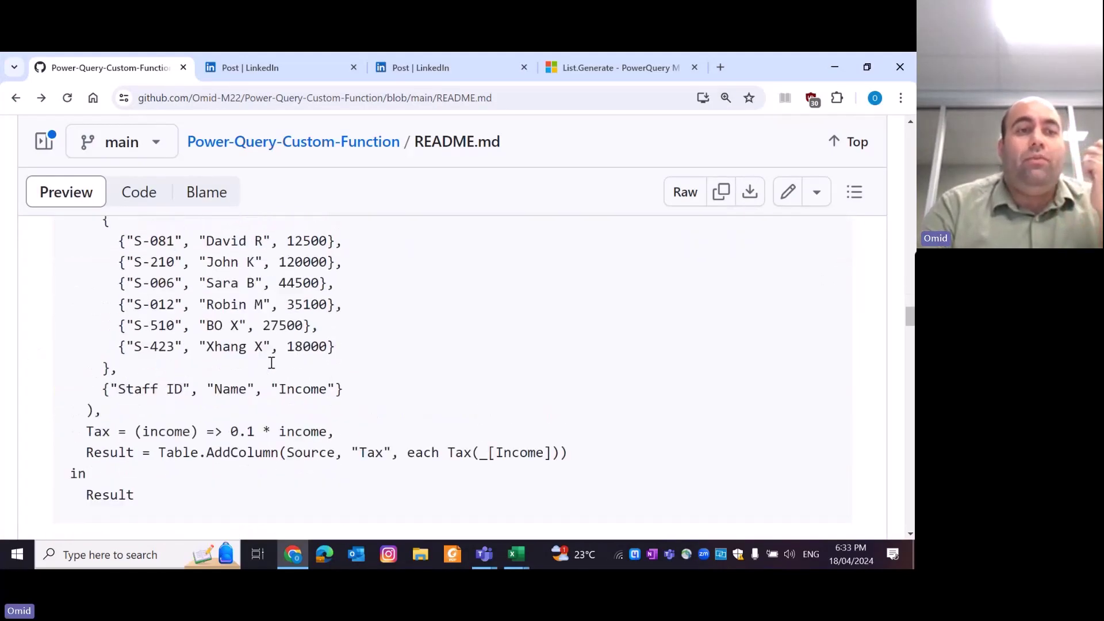
{"action": "scroll", "coordinate": [269, 368], "scroll_direction": "down", "scroll_amount": 1}
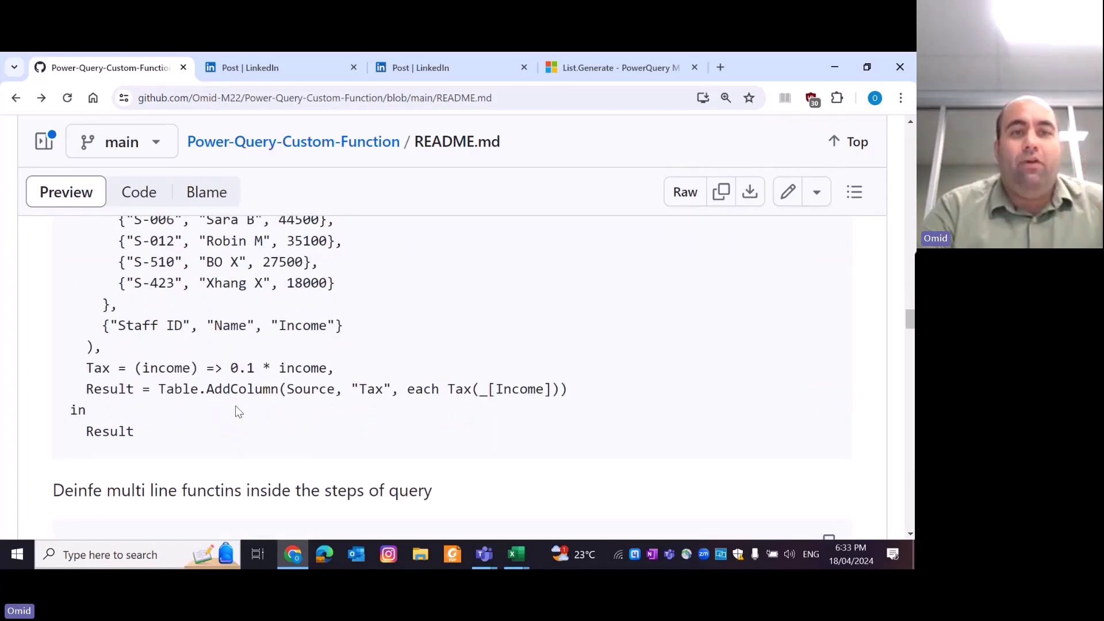
{"action": "left_click_drag", "start_coordinate": [578, 400], "coordinate": [85, 369]}
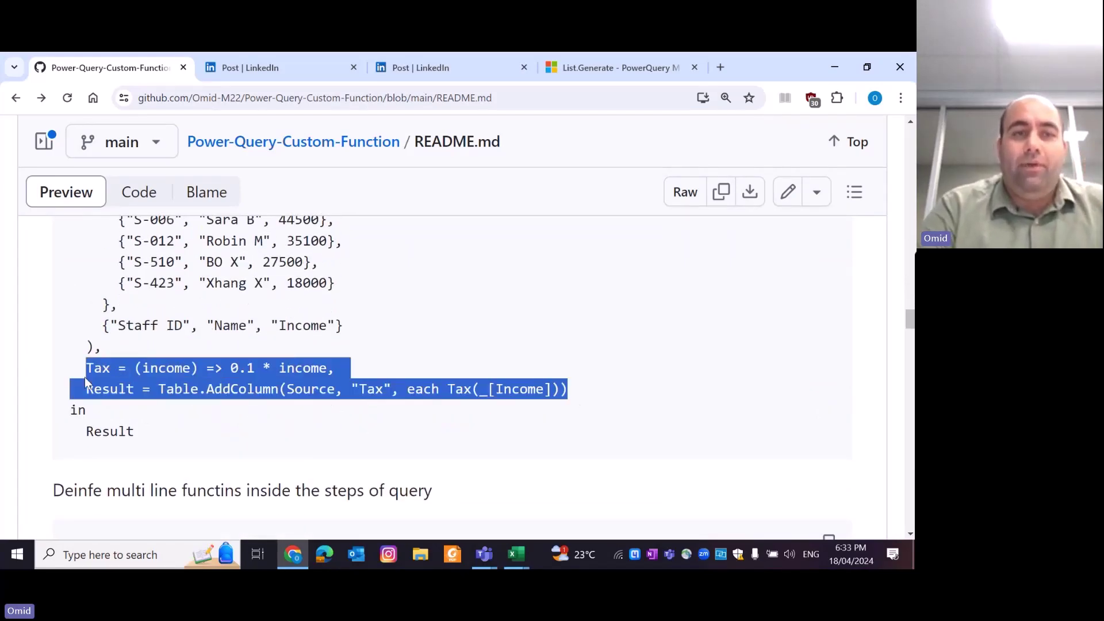
{"action": "scroll", "coordinate": [178, 333], "scroll_direction": "up", "scroll_amount": 2}
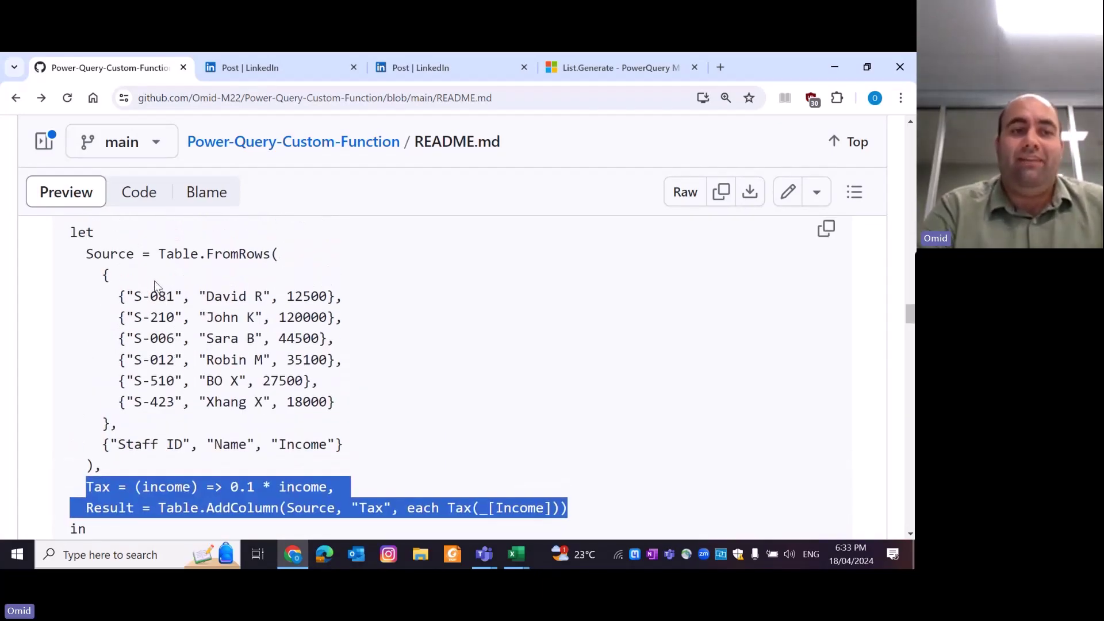
{"action": "scroll", "coordinate": [256, 397], "scroll_direction": "down", "scroll_amount": 2}
{"action": "scroll", "coordinate": [257, 397], "scroll_direction": "down", "scroll_amount": 2}
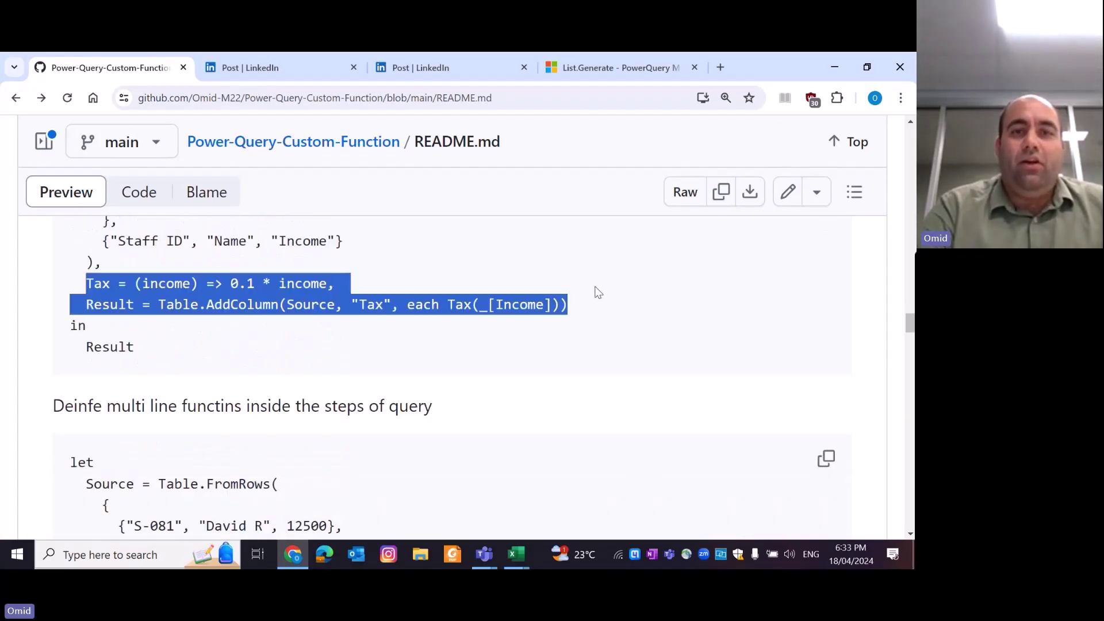
{"action": "left_click_drag", "start_coordinate": [579, 303], "coordinate": [84, 283]}
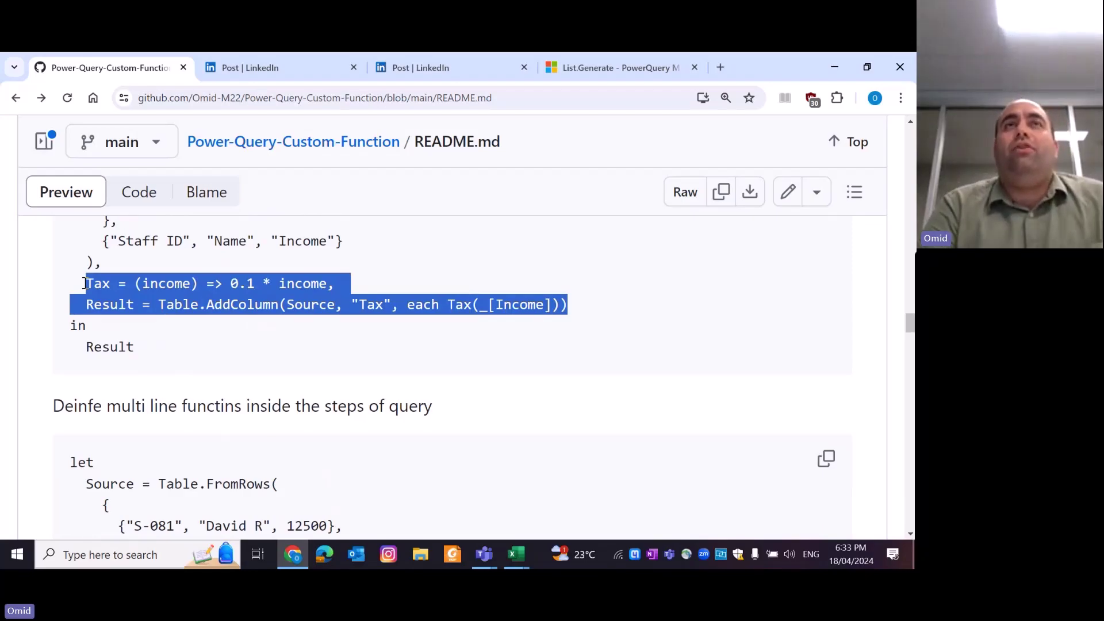
{"action": "key", "text": "alt+Tab"}
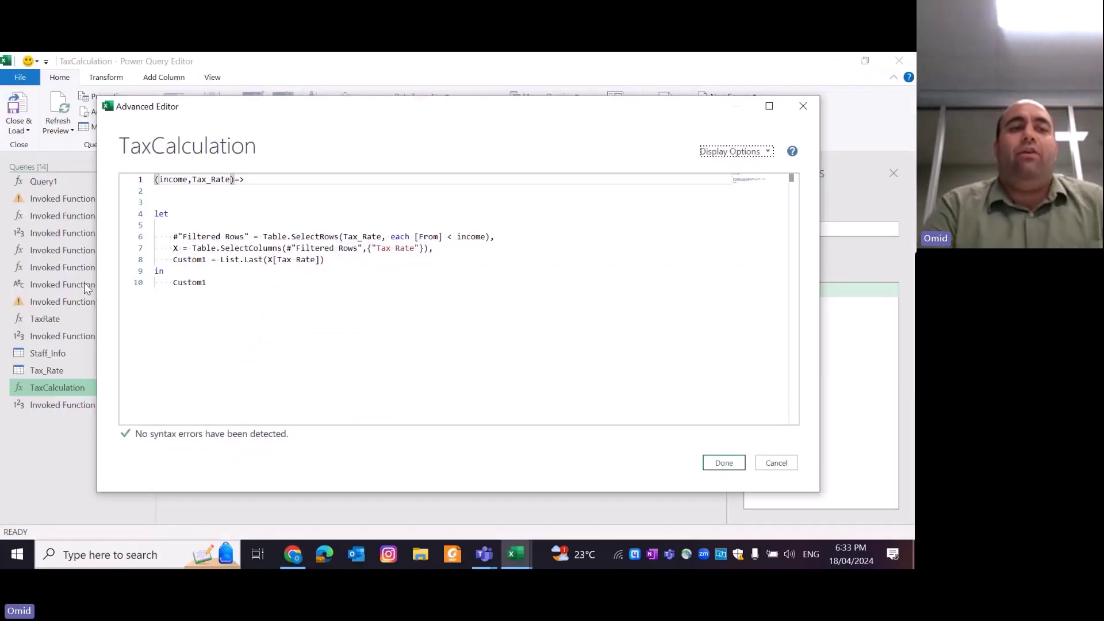
Step: Close the TaxCalculation code and review the Tax amounts in Staff_Info
{"action": "left_click", "coordinate": [776, 463]}
{"action": "left_click", "coordinate": [46, 369]}
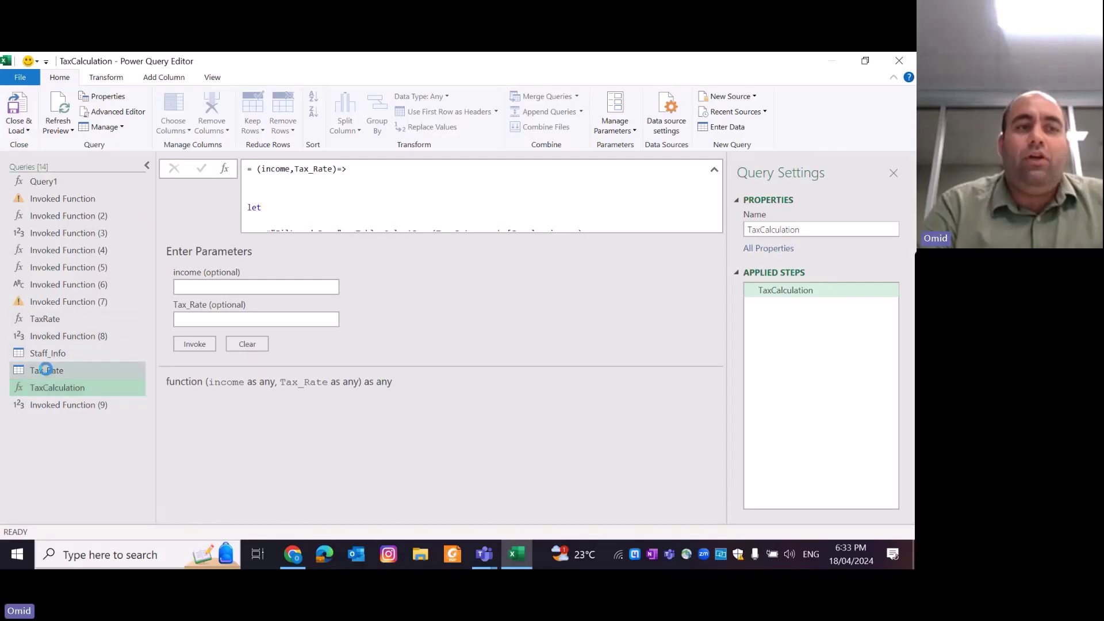
{"action": "left_click", "coordinate": [57, 353]}
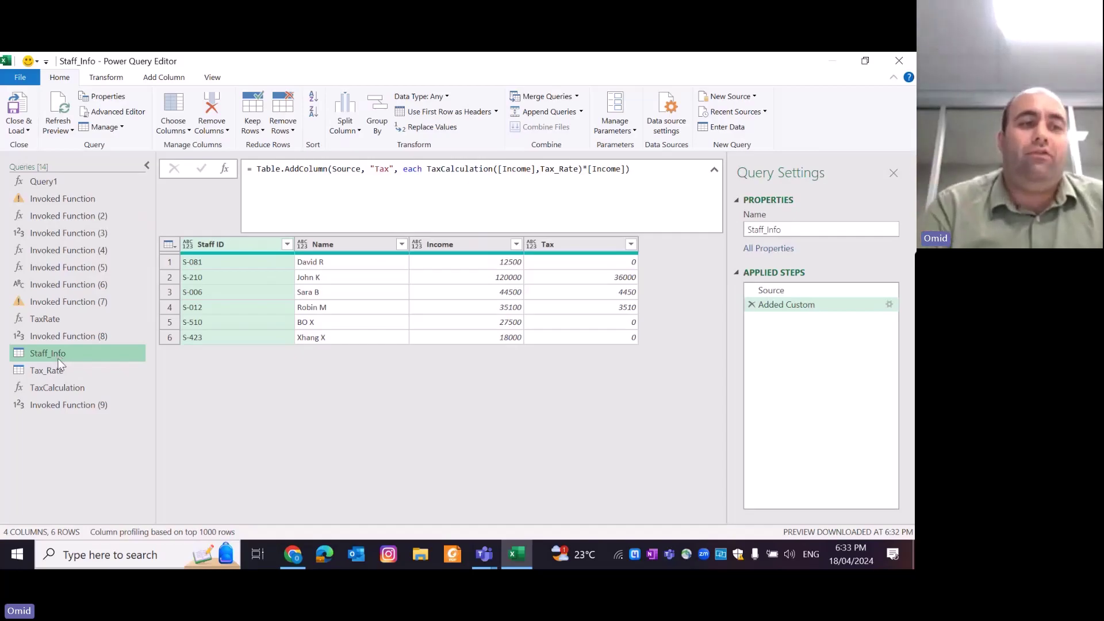
Step: Select and copy the entire TaxCalculation function code
{"action": "left_click", "coordinate": [46, 370]}
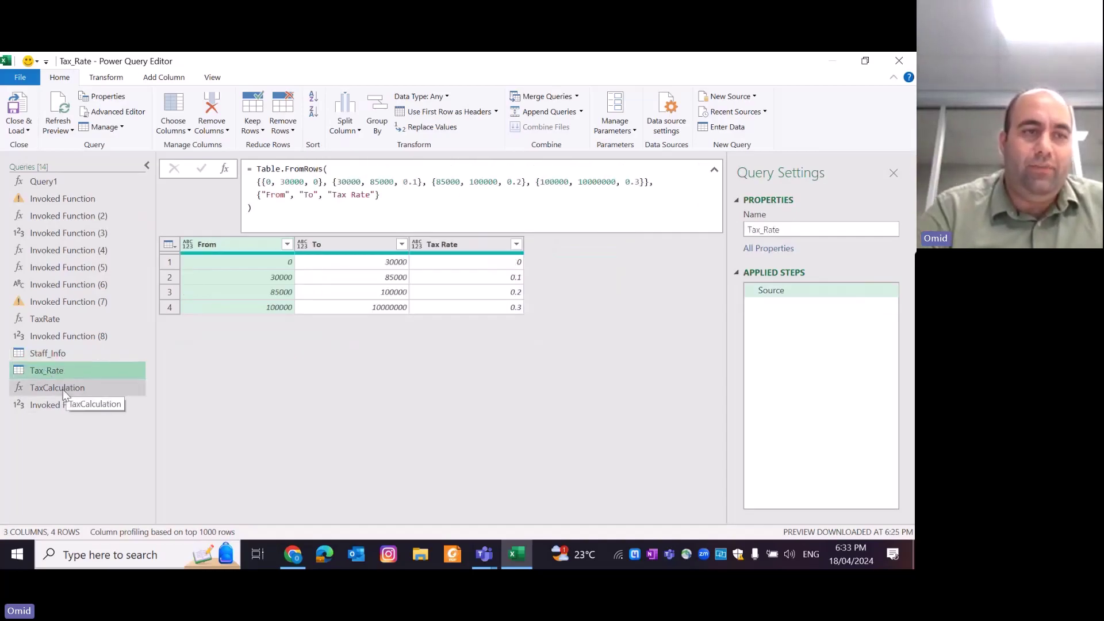
{"action": "left_click", "coordinate": [64, 389]}
{"action": "left_click", "coordinate": [112, 112]}
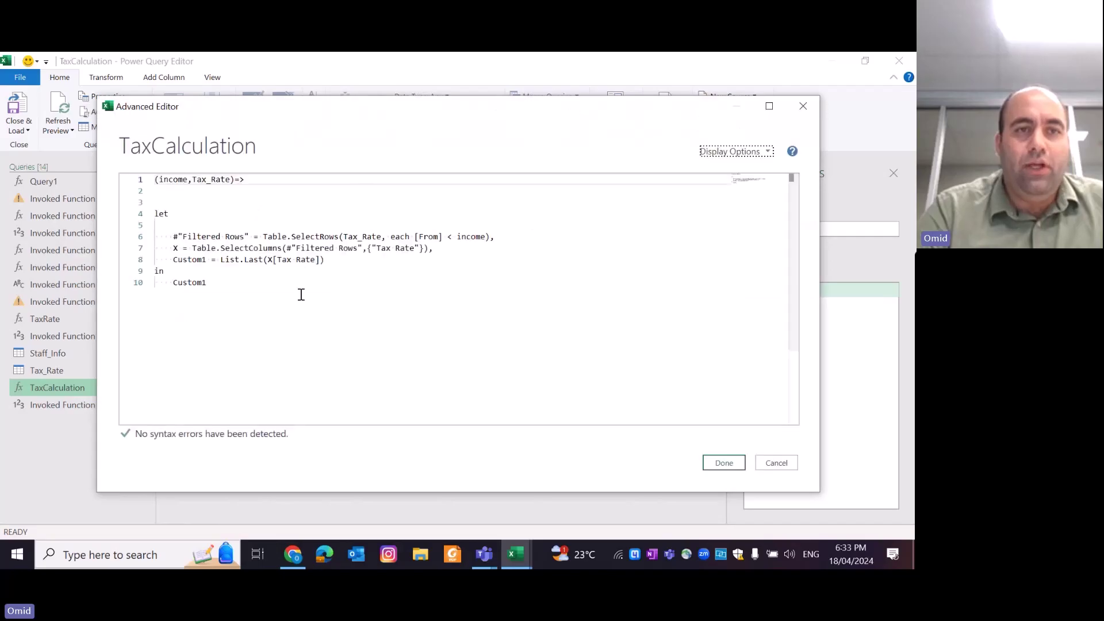
{"action": "left_click", "coordinate": [305, 298]}
{"action": "key", "text": "ctrl+a"}
{"action": "key", "text": "ctrl+c"}
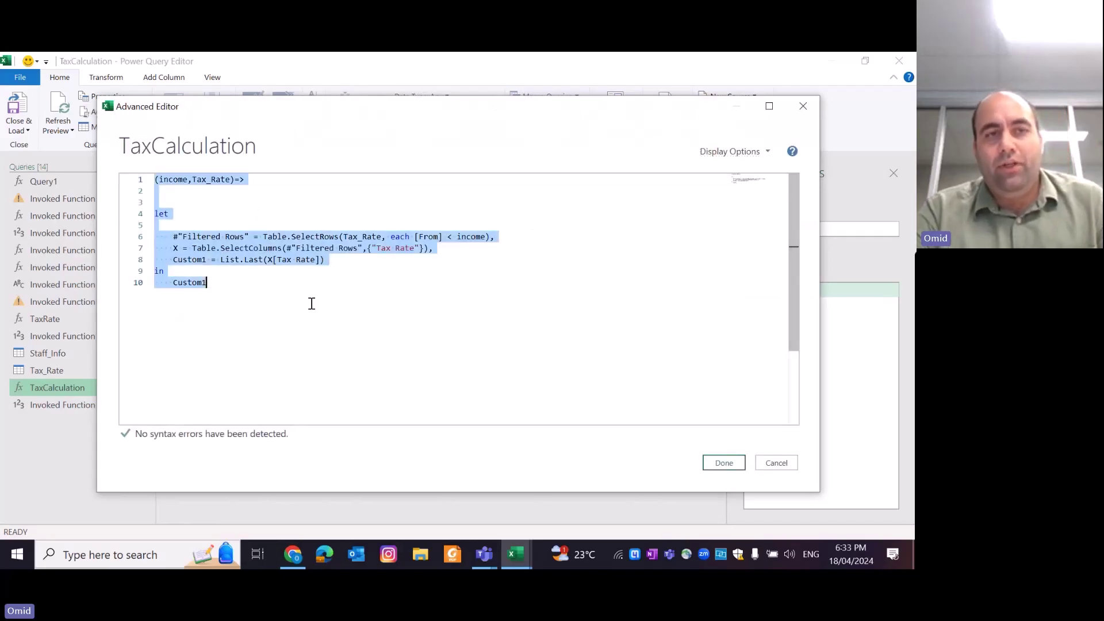
Step: Open the Staff_Info query's M code in the Advanced Editor
{"action": "left_click", "coordinate": [724, 463]}
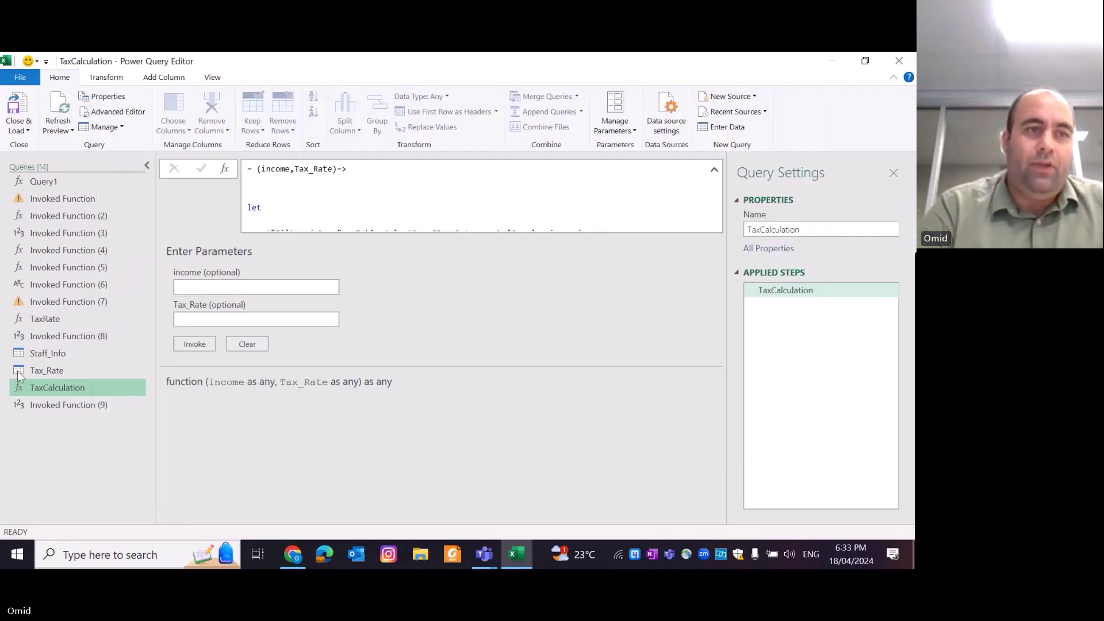
{"action": "left_click", "coordinate": [57, 353]}
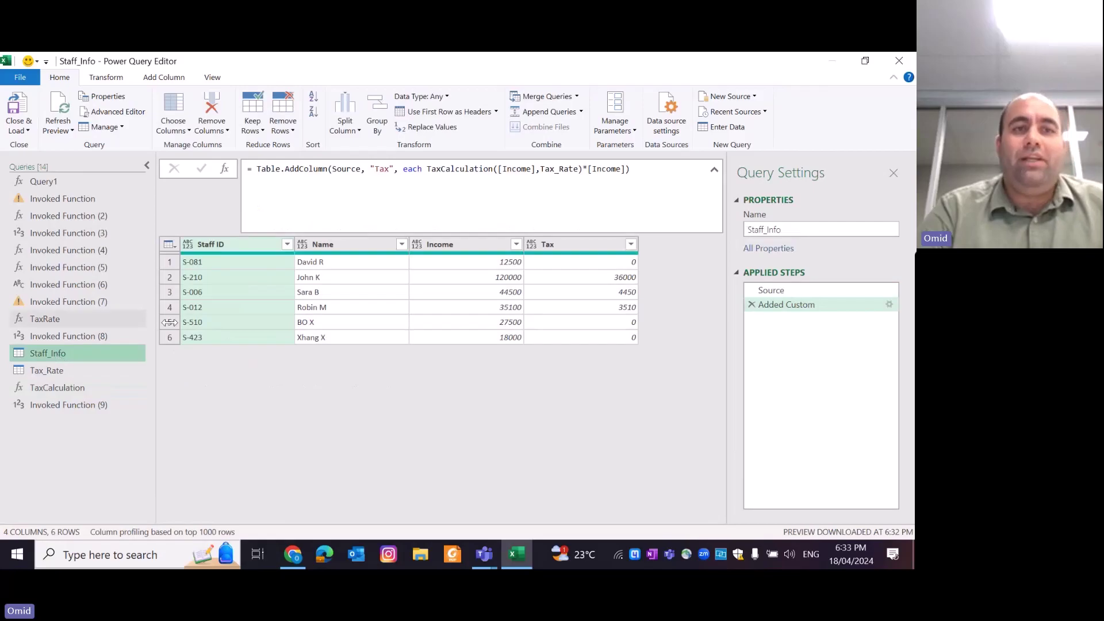
{"action": "left_click", "coordinate": [119, 111]}
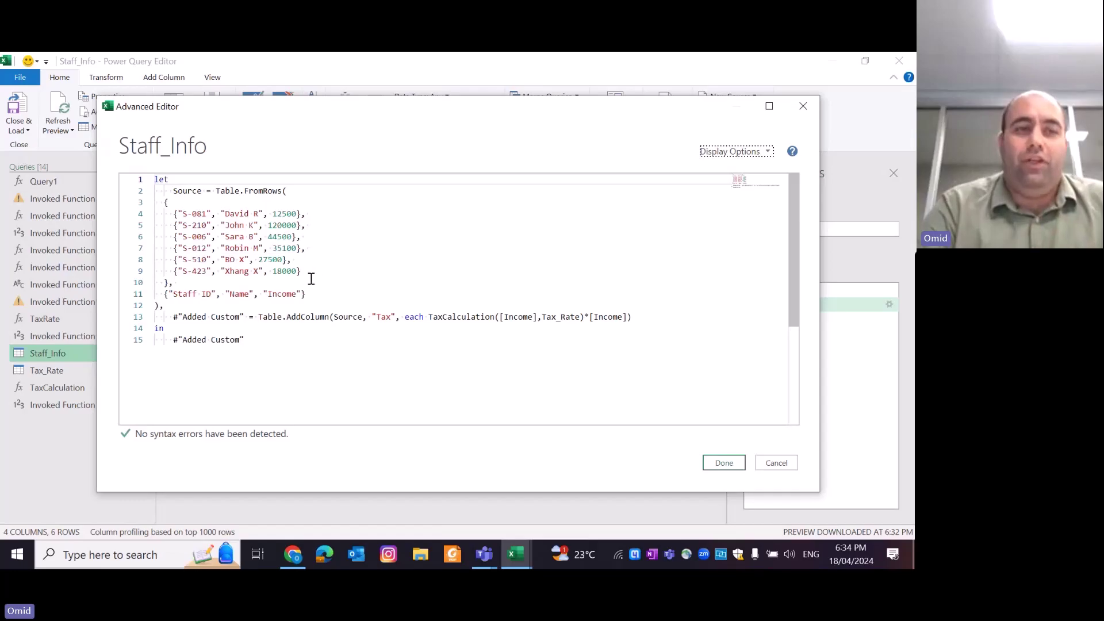
Step: Add an FX= step after Source and paste the tax function into it
{"action": "left_click", "coordinate": [204, 306]}
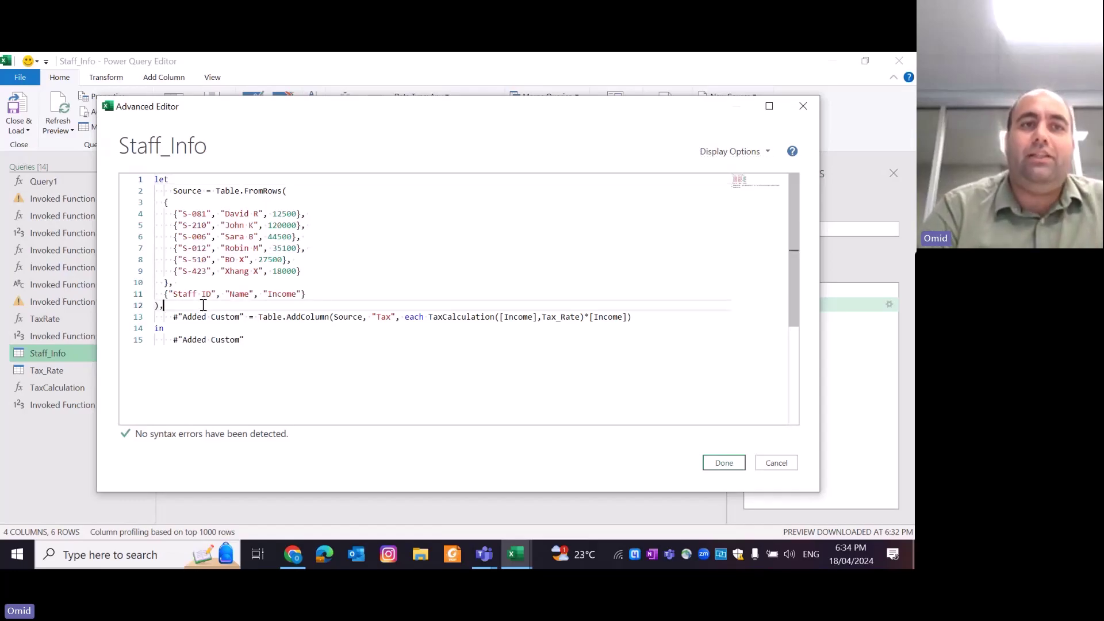
{"action": "key", "text": "Return"}
{"action": "key", "text": "Return"}
{"action": "key", "text": "Return"}
{"action": "key", "text": "Return"}
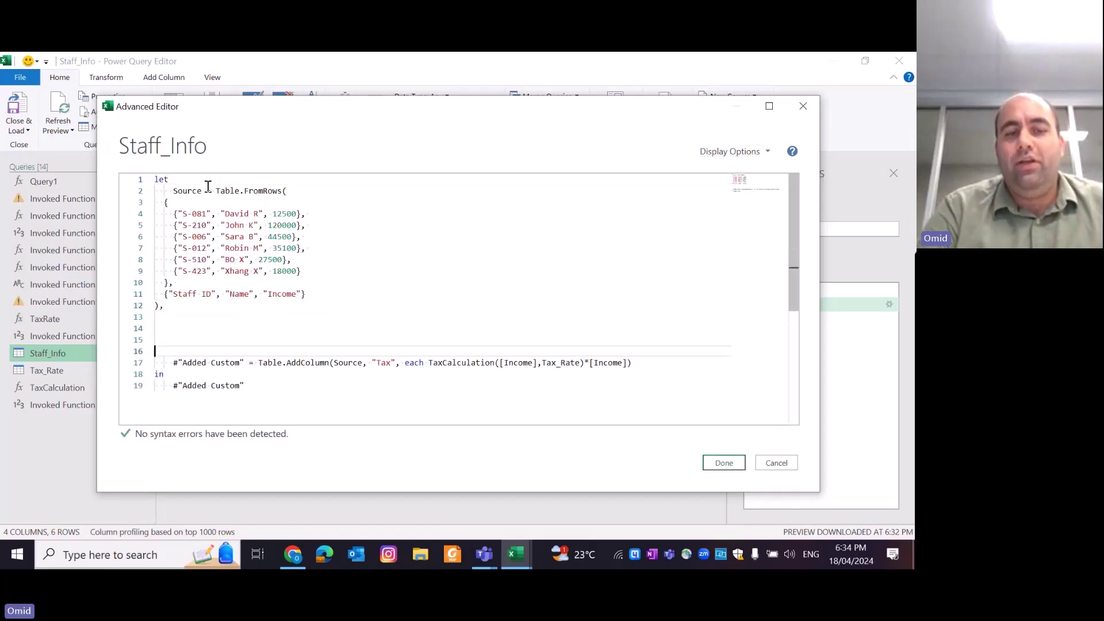
{"action": "key", "text": "Up"}
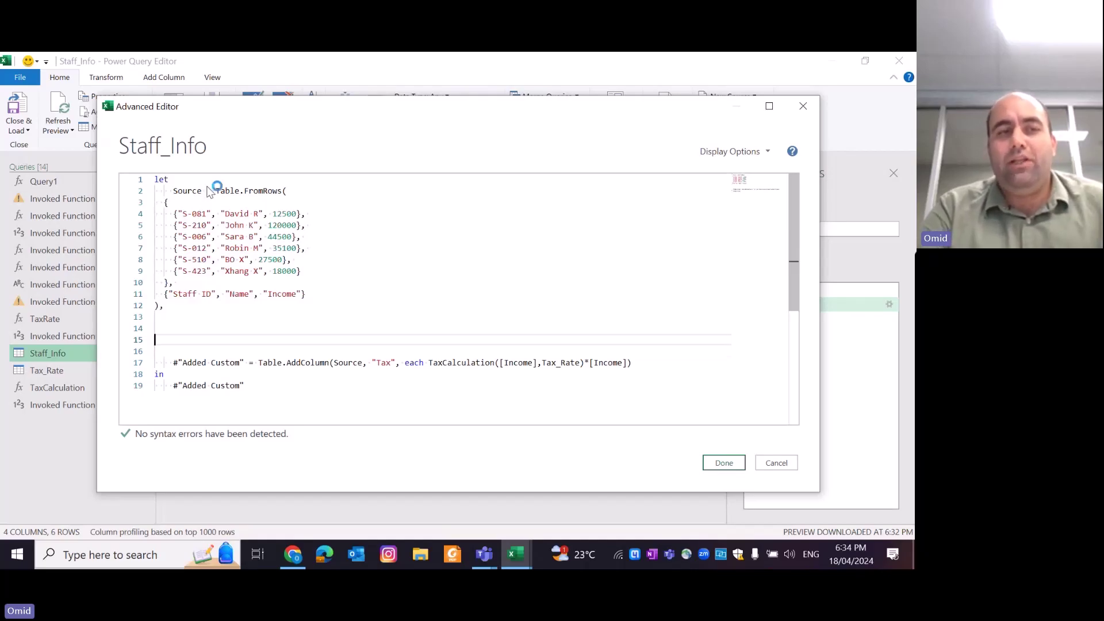
{"action": "type", "text": "FX="}
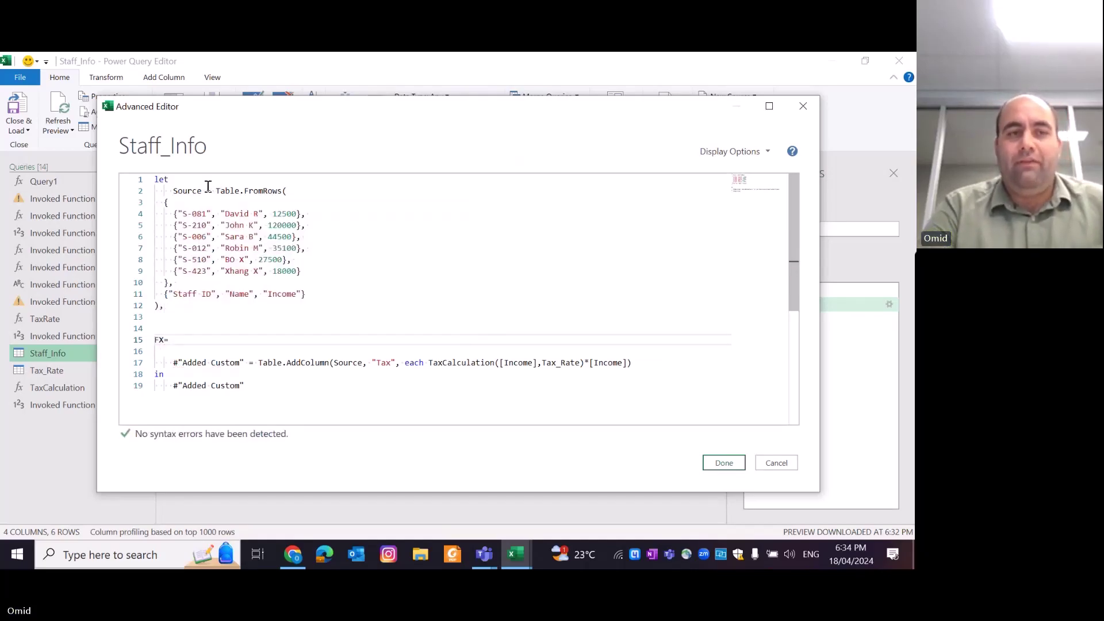
{"action": "key", "text": "ctrl+v"}
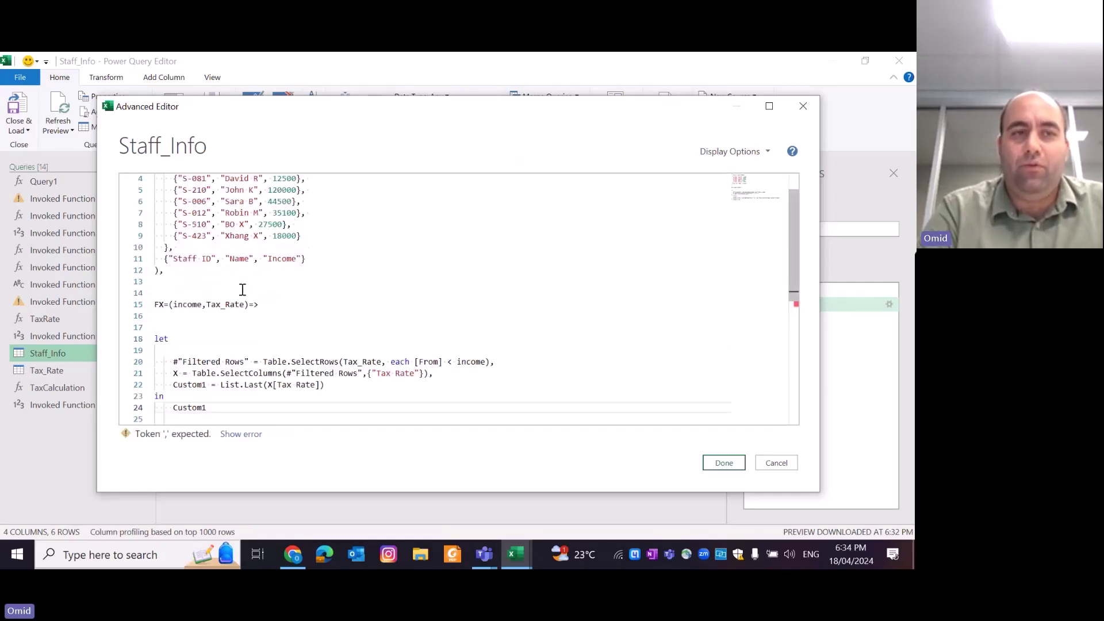
{"action": "key", "text": "Return"}
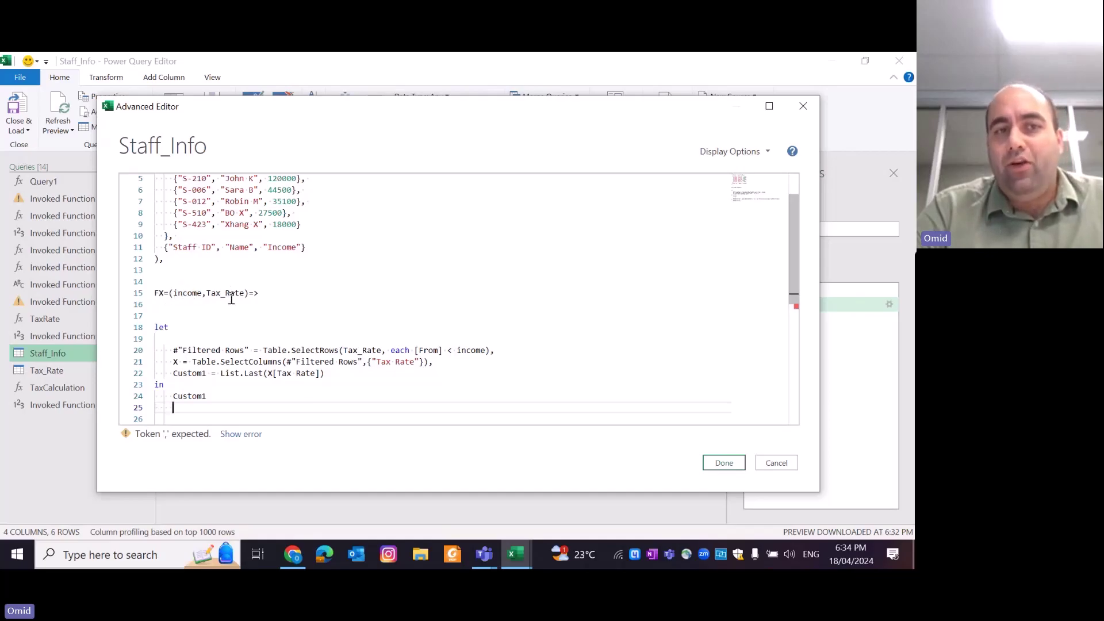
Step: Indent the FX function body from let to Custom1 and select the query code
{"action": "left_click", "coordinate": [165, 304]}
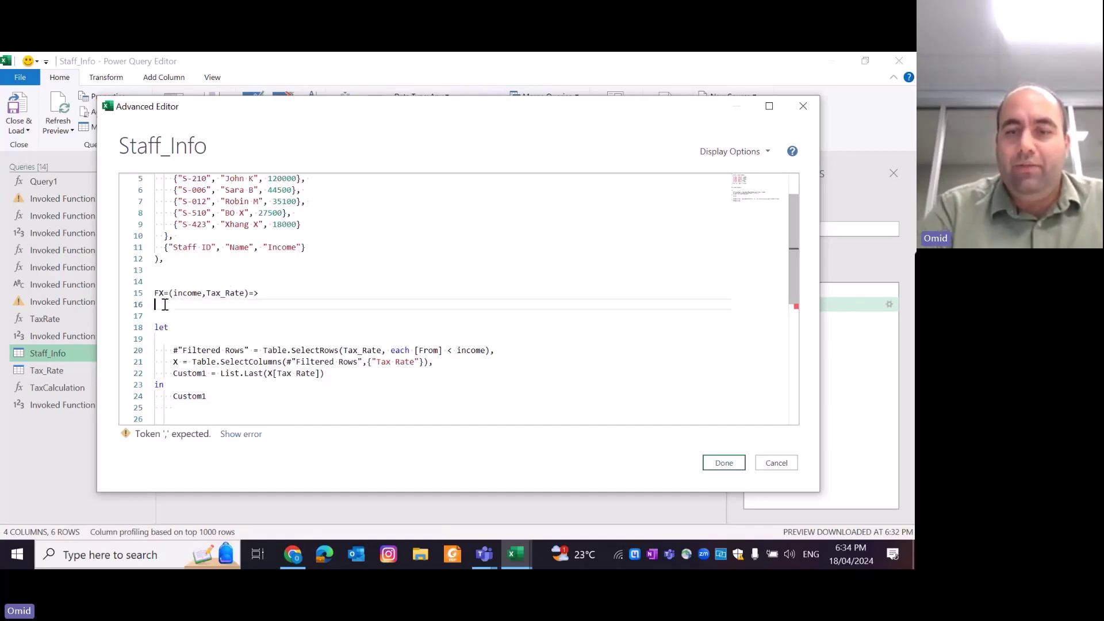
{"action": "key", "text": "Delete"}
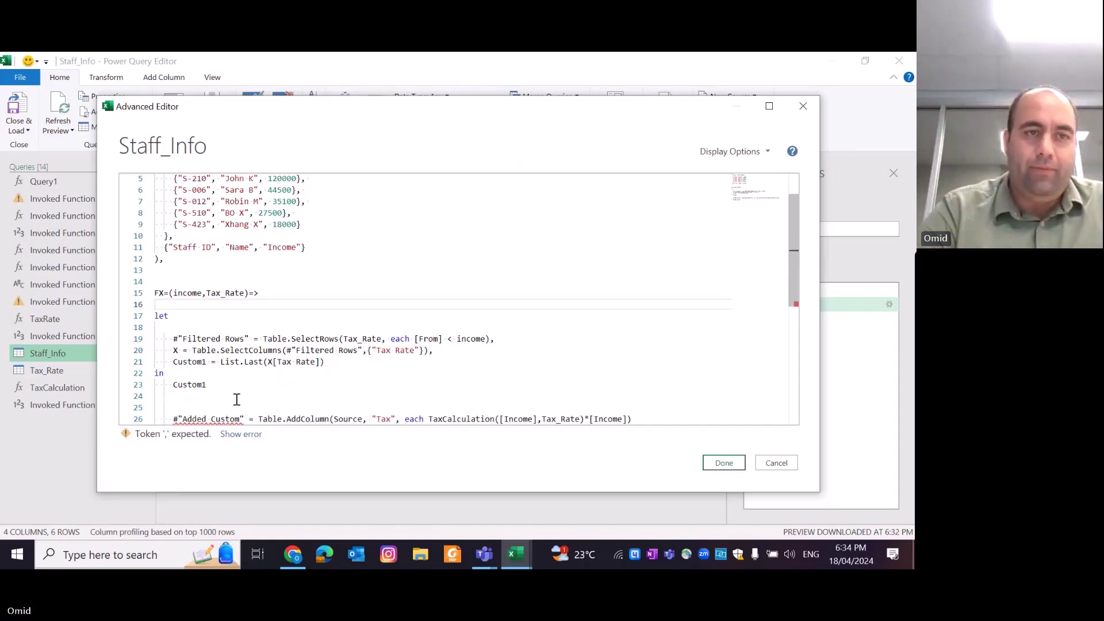
{"action": "scroll", "coordinate": [236, 399], "scroll_direction": "down", "scroll_amount": 4}
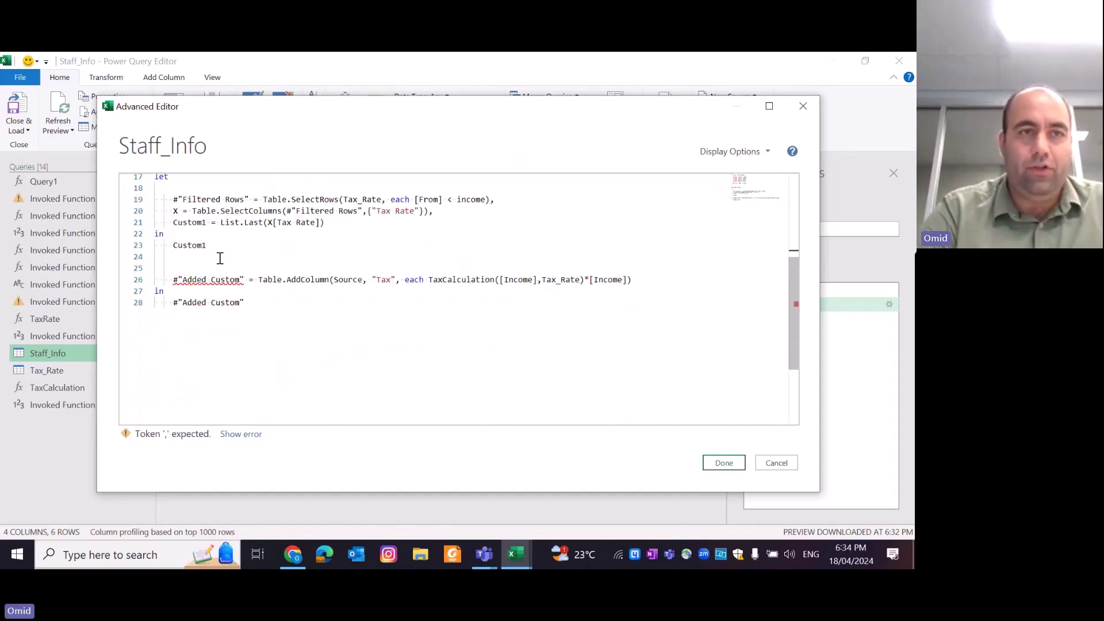
{"action": "left_click", "coordinate": [219, 248], "text": "shift"}
{"action": "key", "text": "Tab"}
{"action": "key", "text": "Tab"}
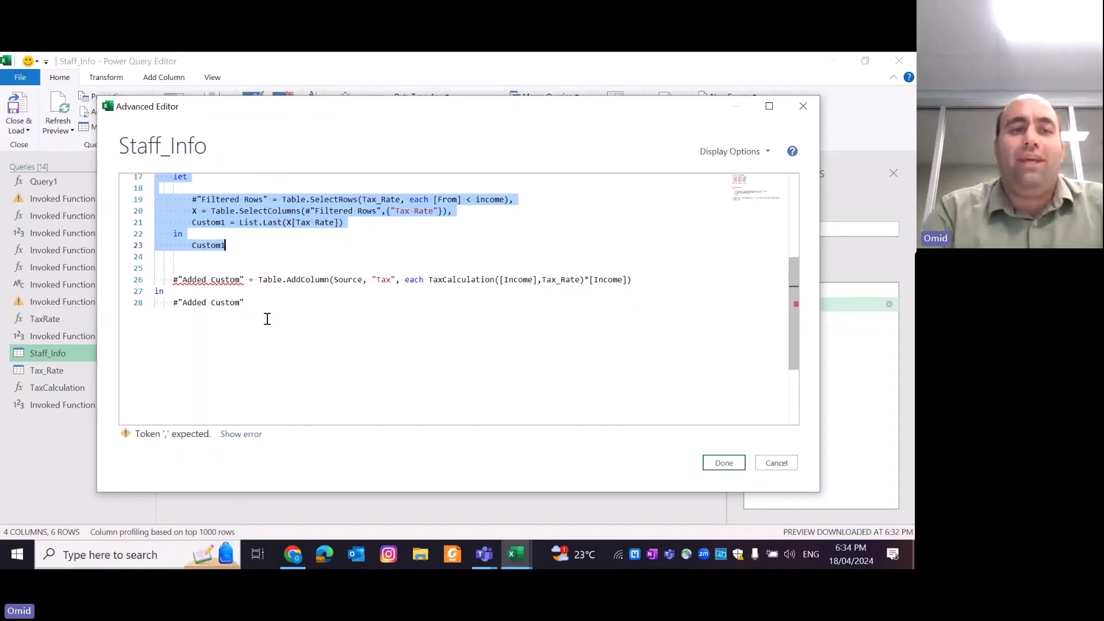
{"action": "left_click", "coordinate": [333, 340], "text": "shift"}
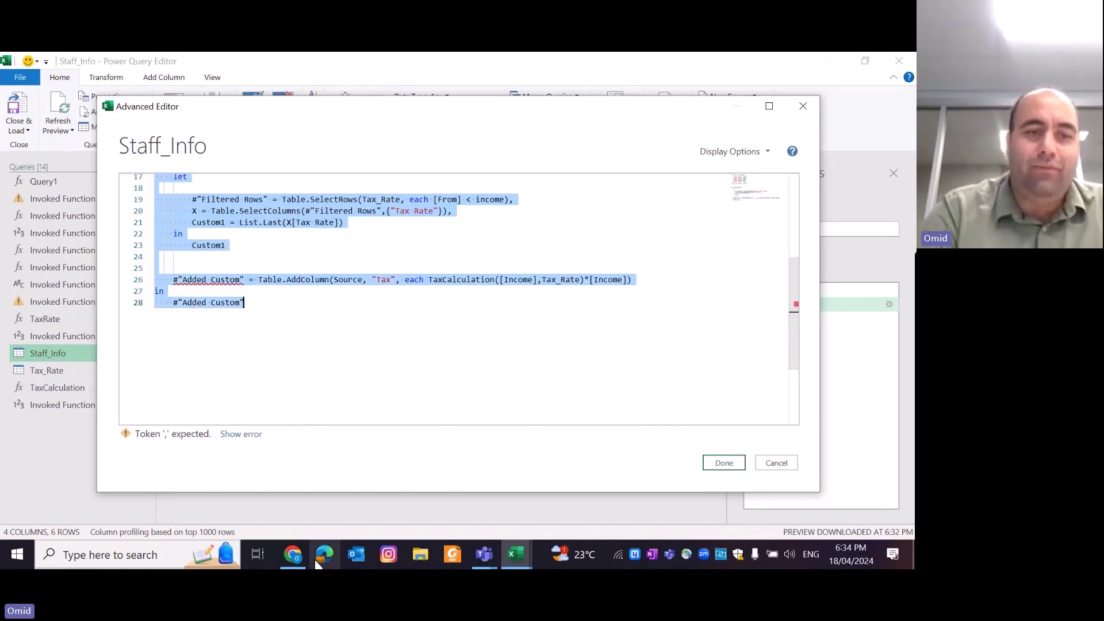
{"action": "left_click", "coordinate": [294, 555]}
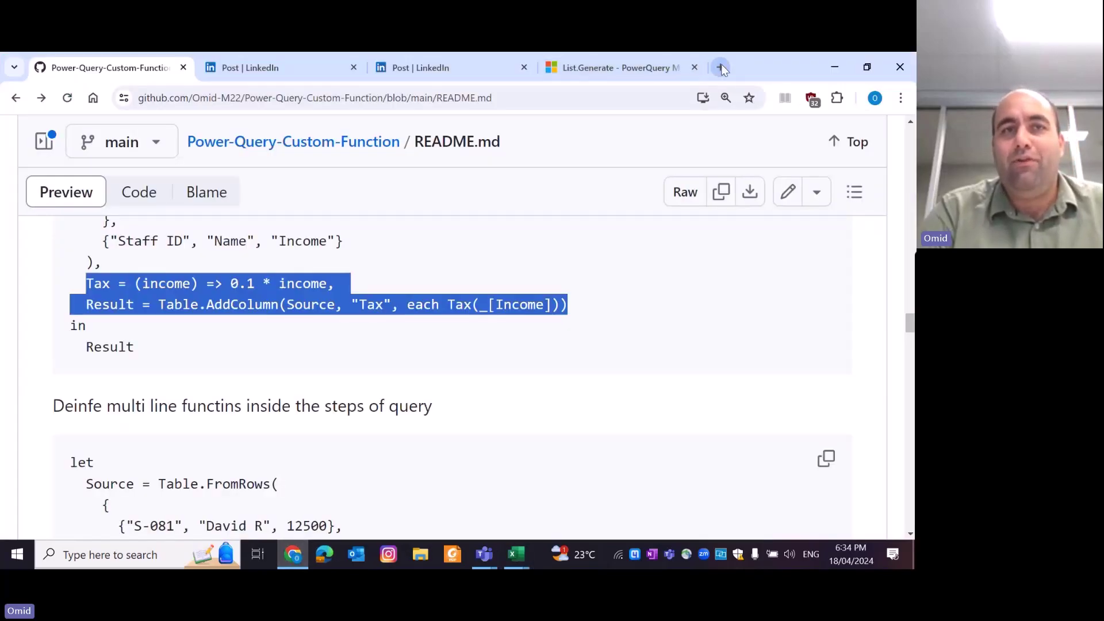
Step: Search Google for 'power query formatter' in a new tab and open powerqueryformatter.com
{"action": "left_click", "coordinate": [720, 67]}
{"action": "type", "text": "power qu"}
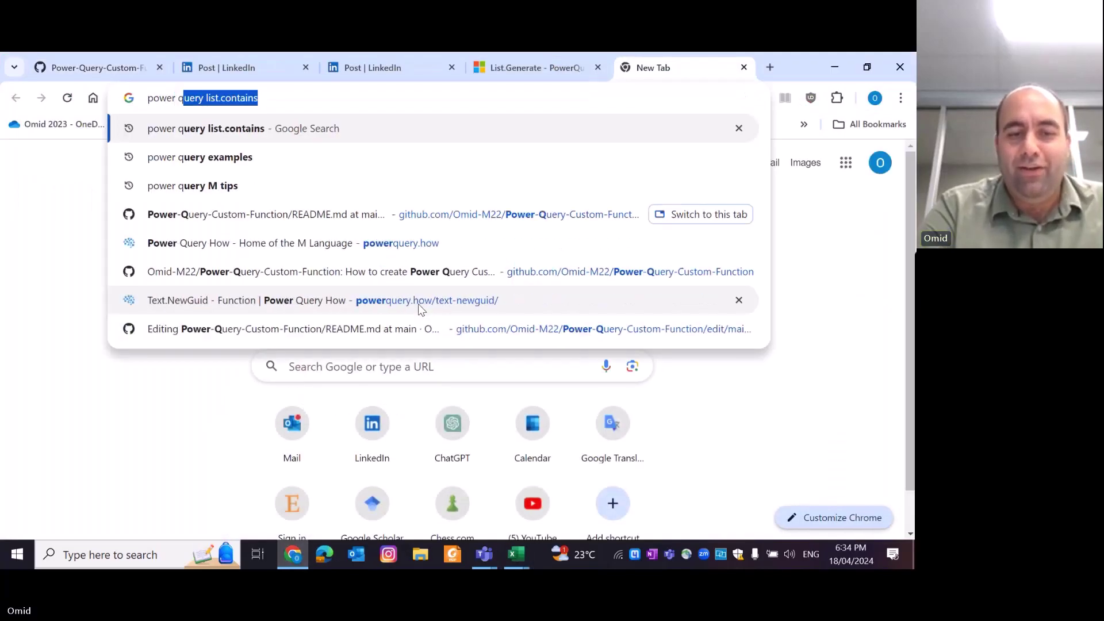
{"action": "type", "text": "ery forma"}
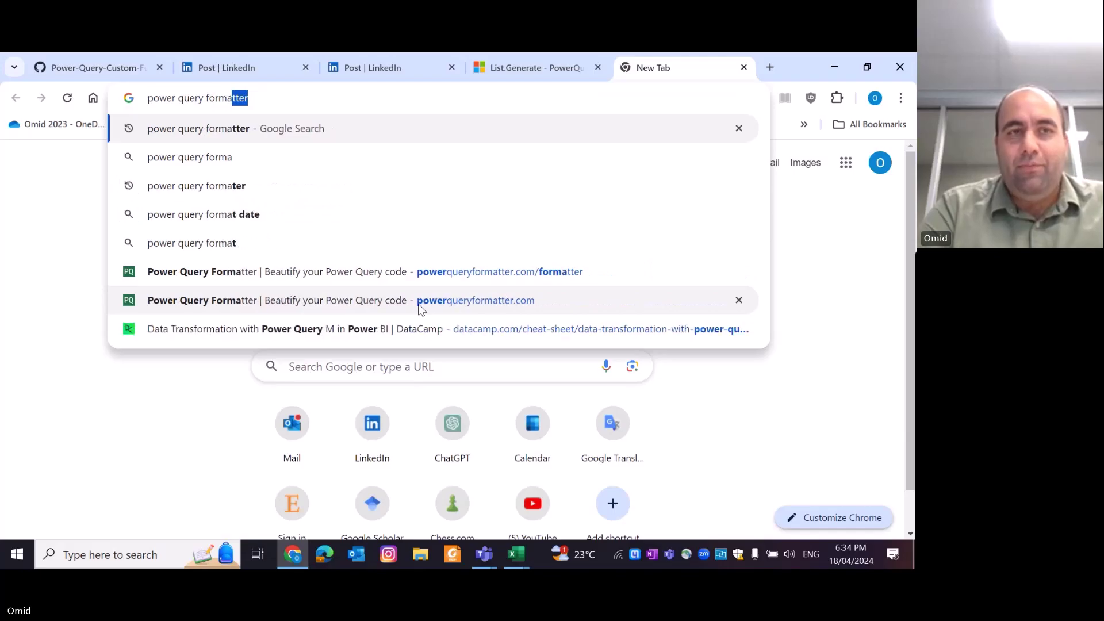
{"action": "type", "text": "tter"}
{"action": "key", "text": "Return"}
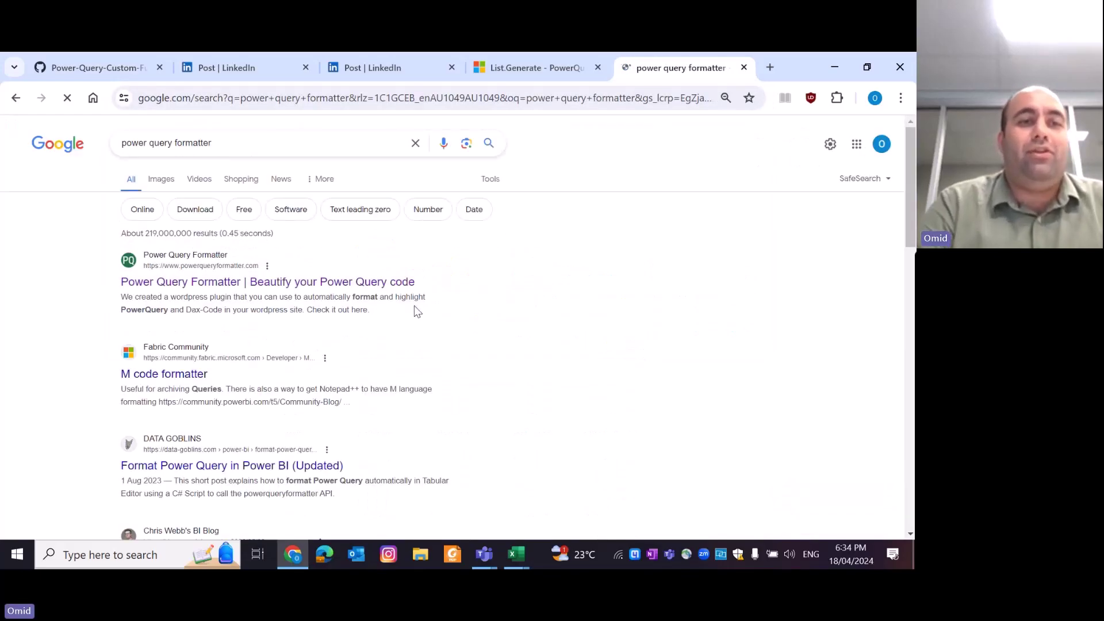
{"action": "left_click", "coordinate": [223, 285]}
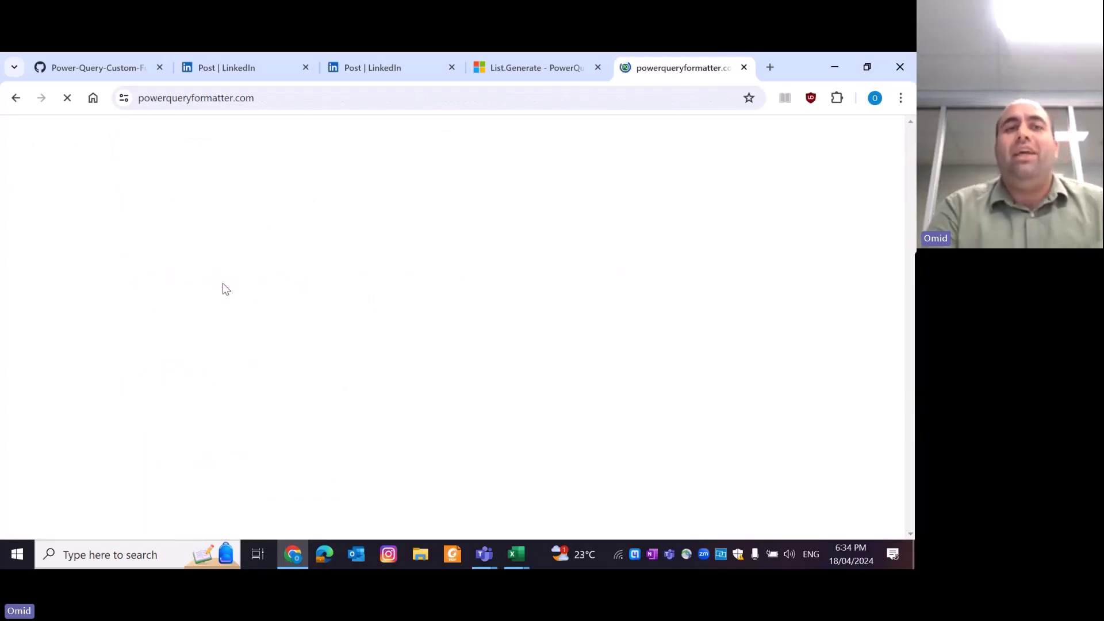
Step: Paste the Staff_Info code into the formatter, add a comma after Custom1, and format it
{"action": "left_click", "coordinate": [227, 289]}
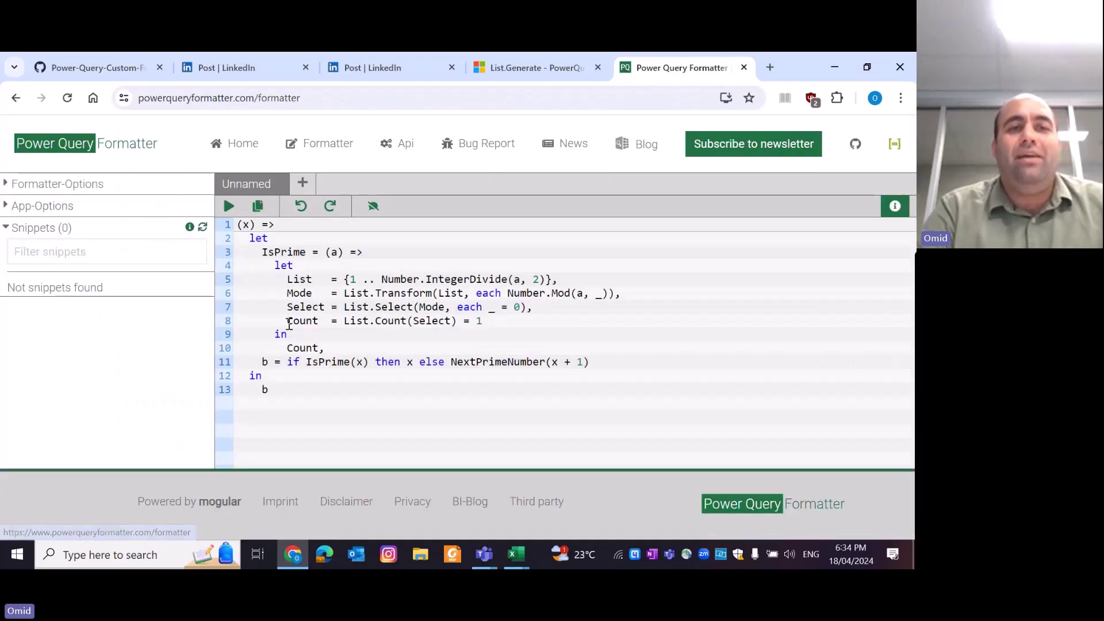
{"action": "key", "text": "ctrl+a"}
{"action": "key", "text": "ctrl+v"}
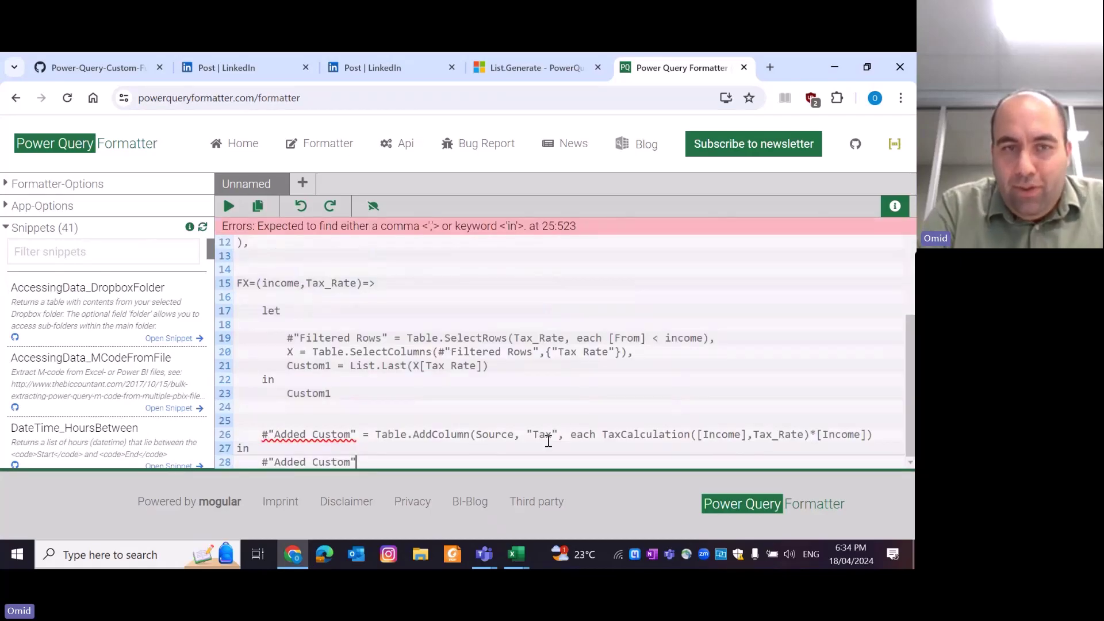
{"action": "left_click", "coordinate": [373, 391]}
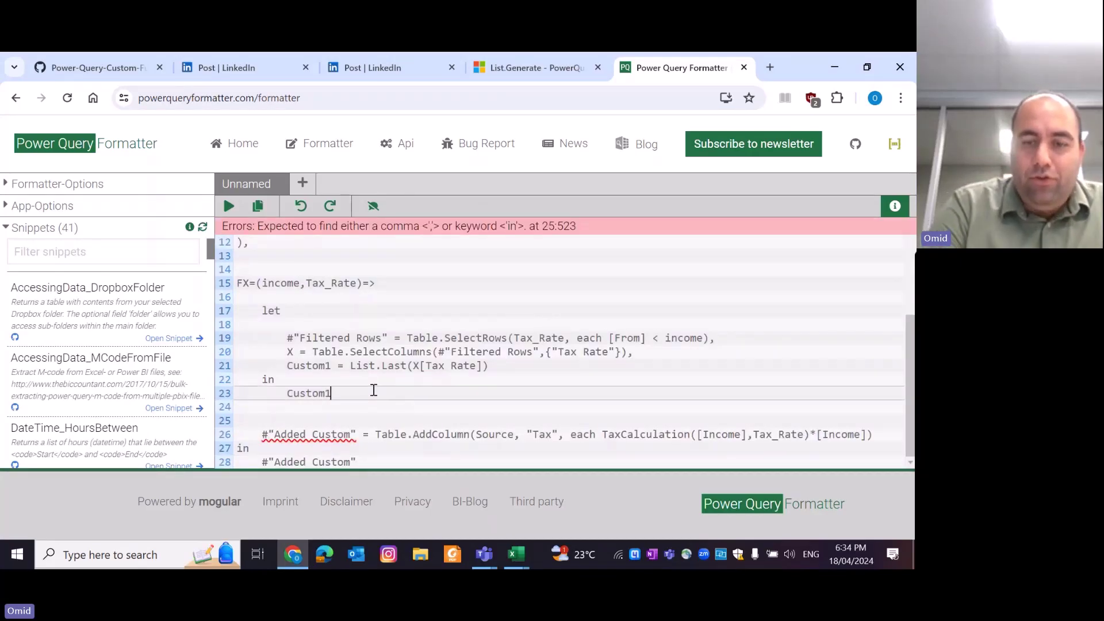
{"action": "type", "text": ","}
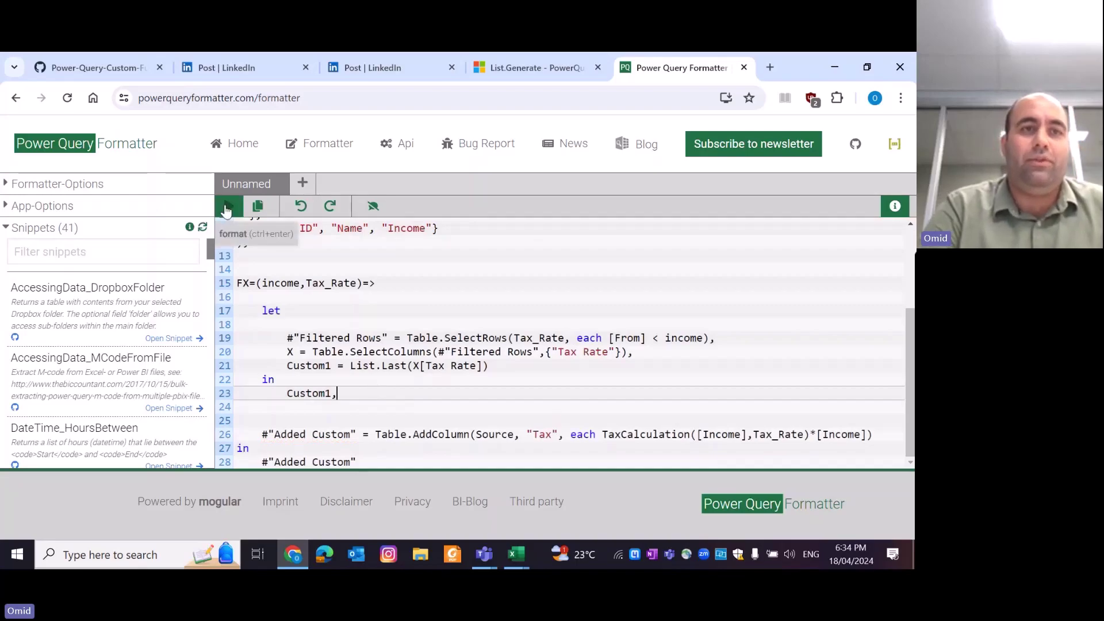
{"action": "left_click", "coordinate": [228, 206]}
Step: Copy the formatted code and select all Staff_Info code in Excel's Advanced Editor
{"action": "scroll", "coordinate": [357, 338], "scroll_direction": "up", "scroll_amount": 3}
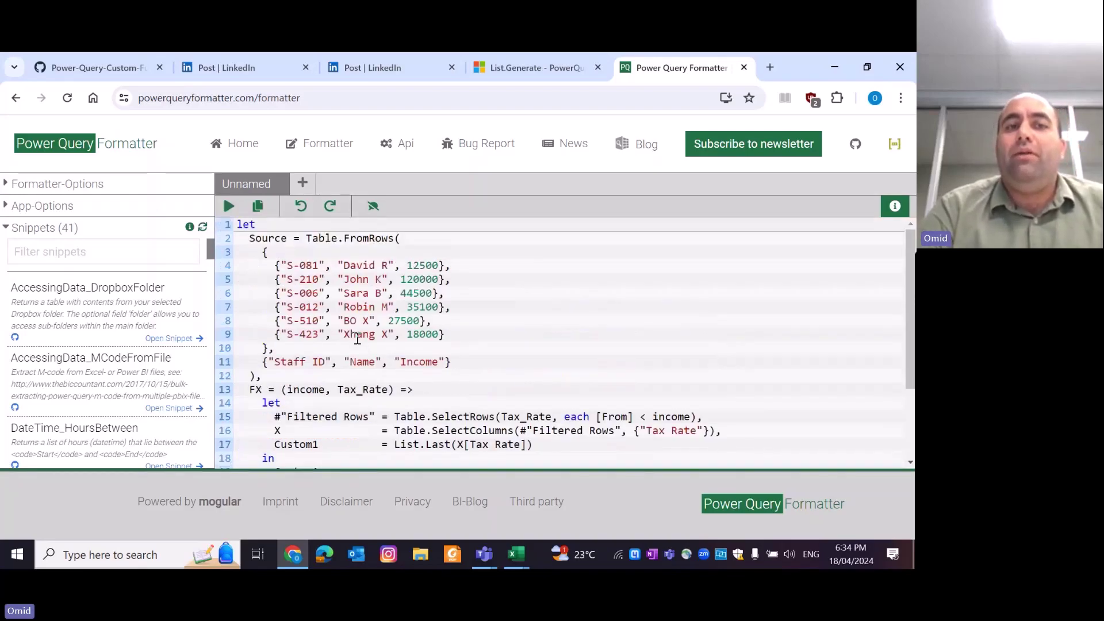
{"action": "scroll", "coordinate": [357, 338], "scroll_direction": "down", "scroll_amount": 2}
{"action": "scroll", "coordinate": [357, 339], "scroll_direction": "down", "scroll_amount": 1}
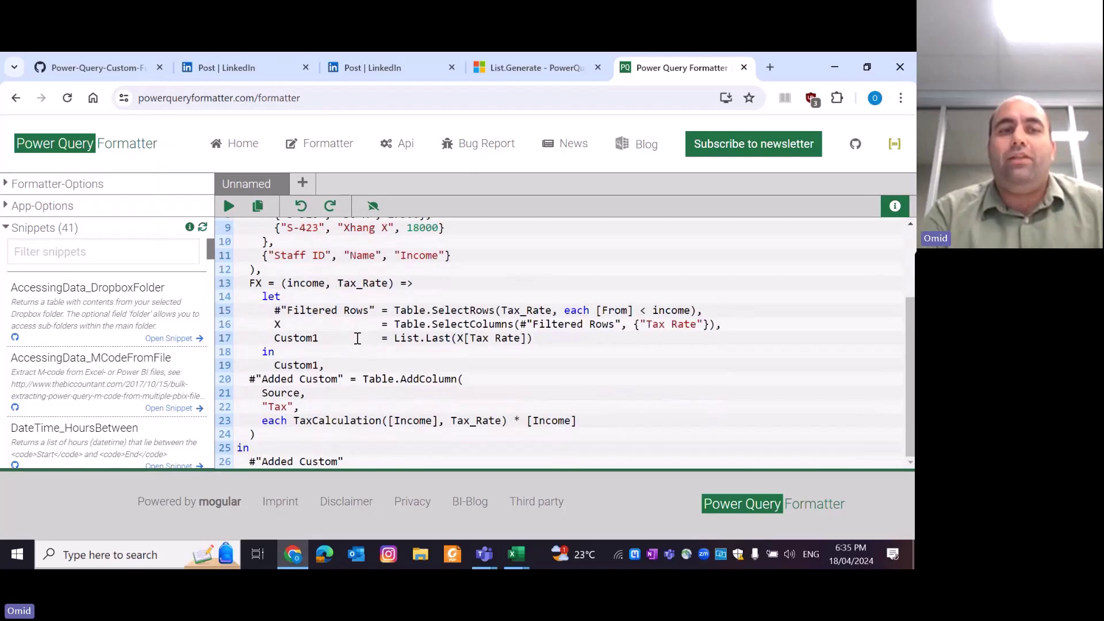
{"action": "left_click", "coordinate": [379, 357]}
{"action": "key", "text": "ctrl+a"}
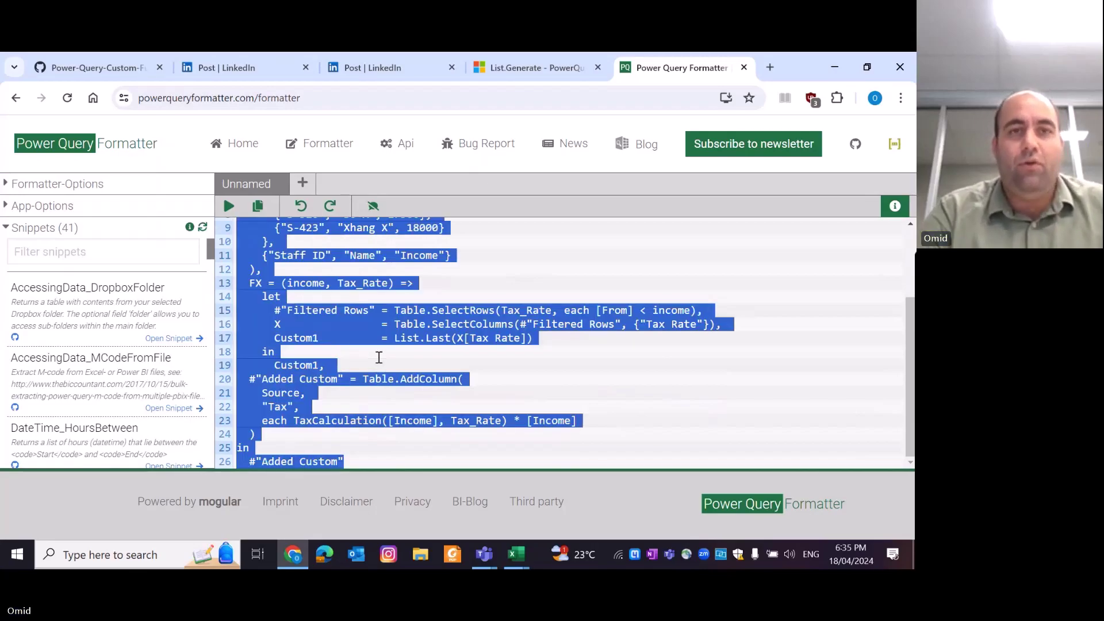
{"action": "key", "text": "alt+Tab"}
{"action": "key", "text": "ctrl+a"}
Step: Paste the formatted code over Staff_Info and review the FX function step
{"action": "key", "text": "ctrl+v"}
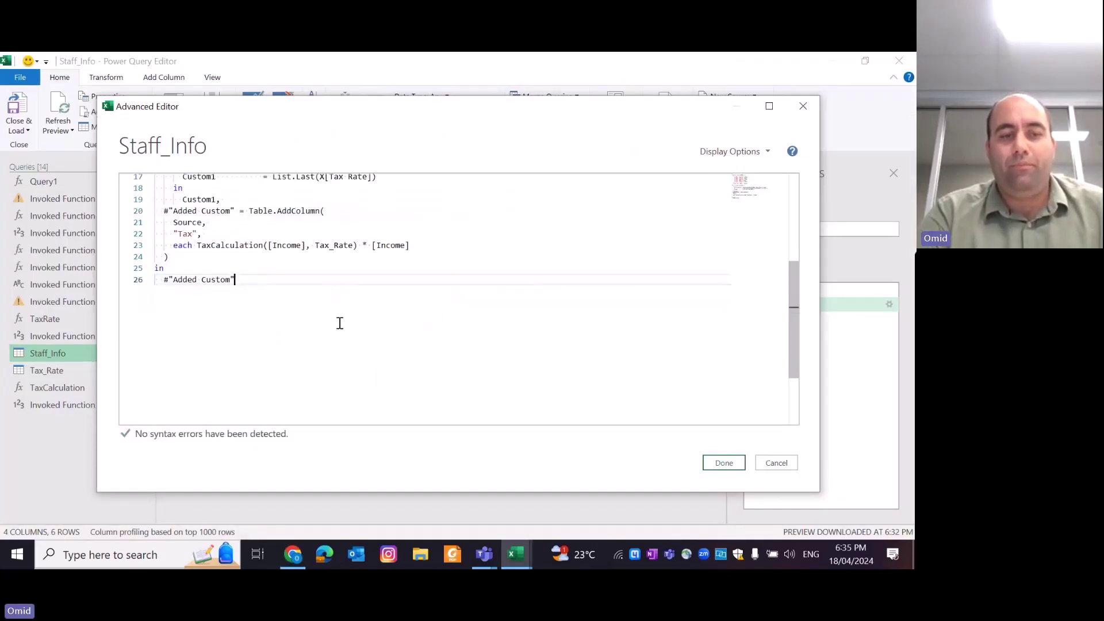
{"action": "scroll", "coordinate": [352, 281], "scroll_direction": "up", "scroll_amount": 5}
{"action": "scroll", "coordinate": [352, 281], "scroll_direction": "down", "scroll_amount": 3}
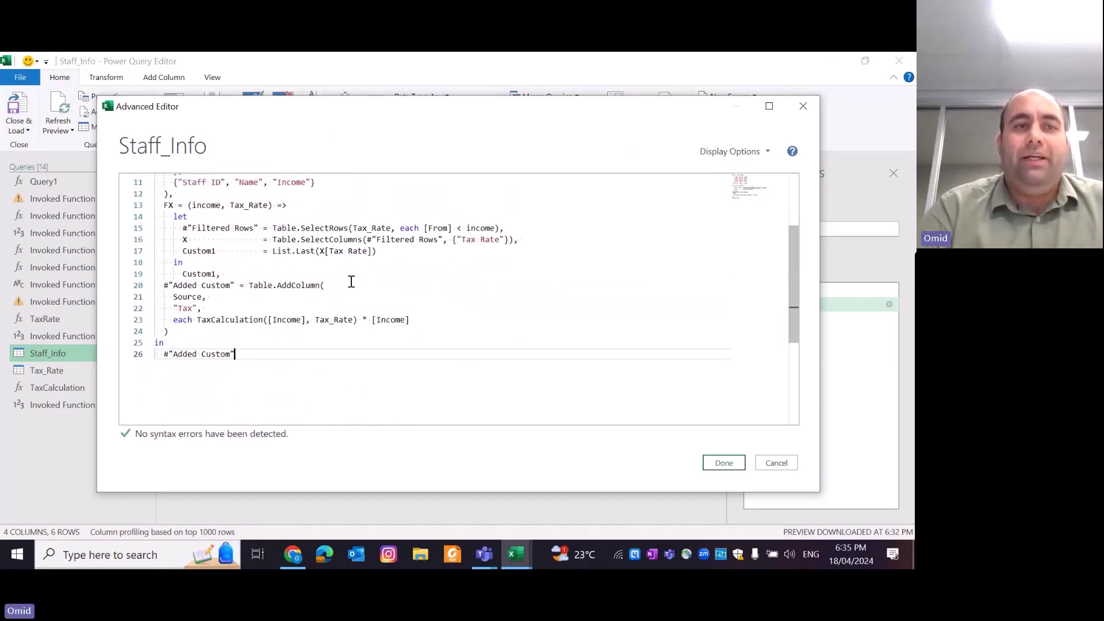
{"action": "scroll", "coordinate": [350, 280], "scroll_direction": "up", "scroll_amount": 3}
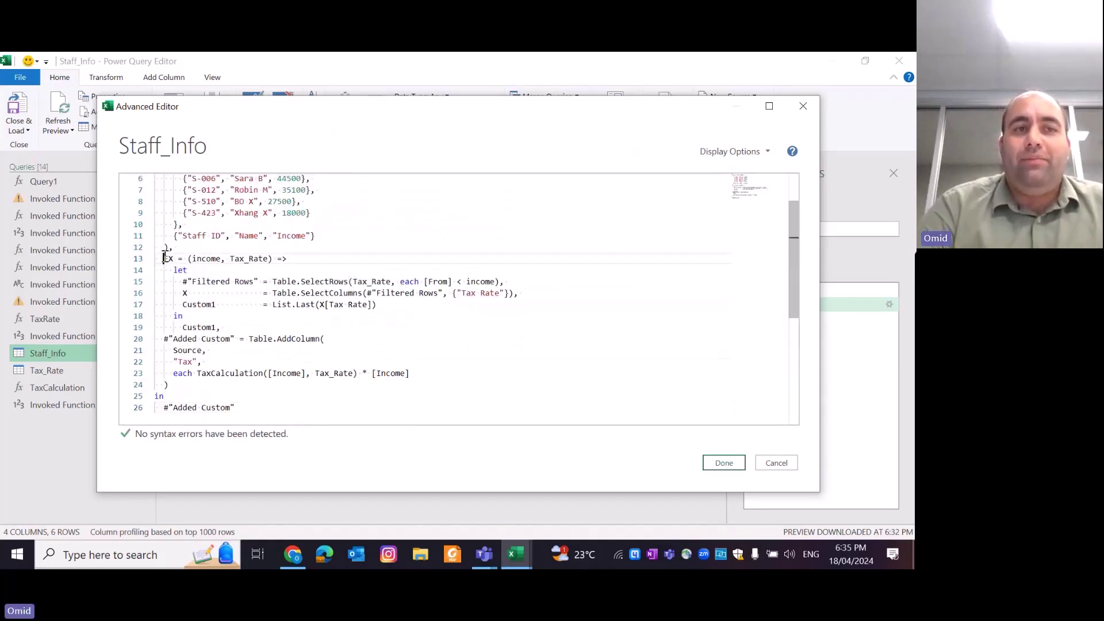
{"action": "left_click_drag", "start_coordinate": [165, 259], "coordinate": [292, 260]}
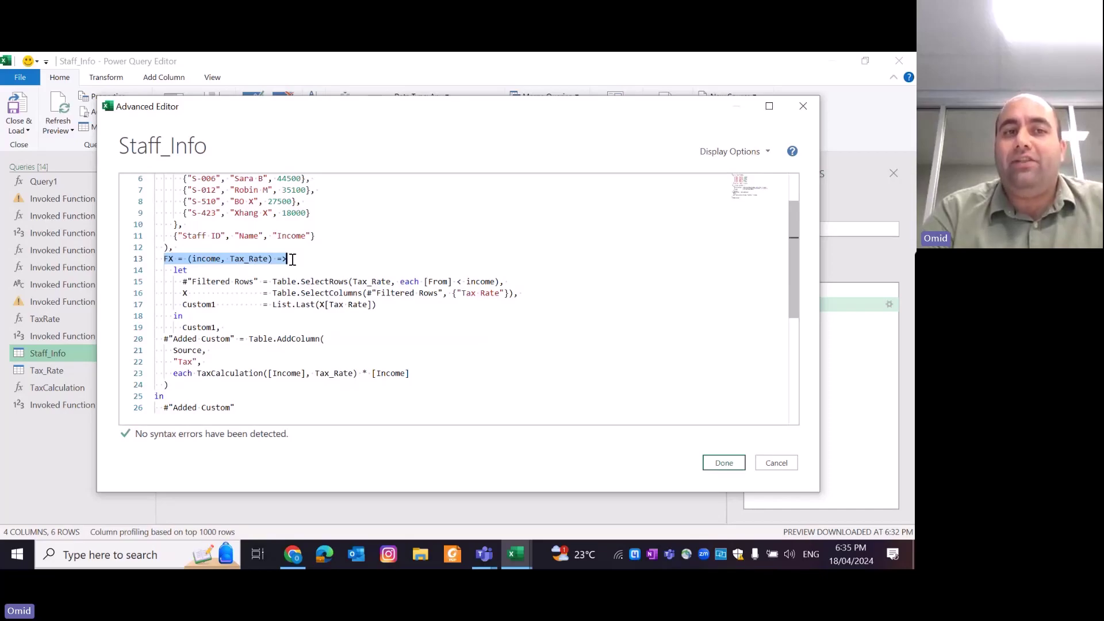
{"action": "left_click", "coordinate": [211, 259]}
{"action": "mouse_move", "coordinate": [183, 316]}
{"action": "left_mouse_down"}
{"action": "mouse_move", "coordinate": [182, 280]}
{"action": "mouse_move", "coordinate": [145, 280]}
{"action": "left_mouse_up"}
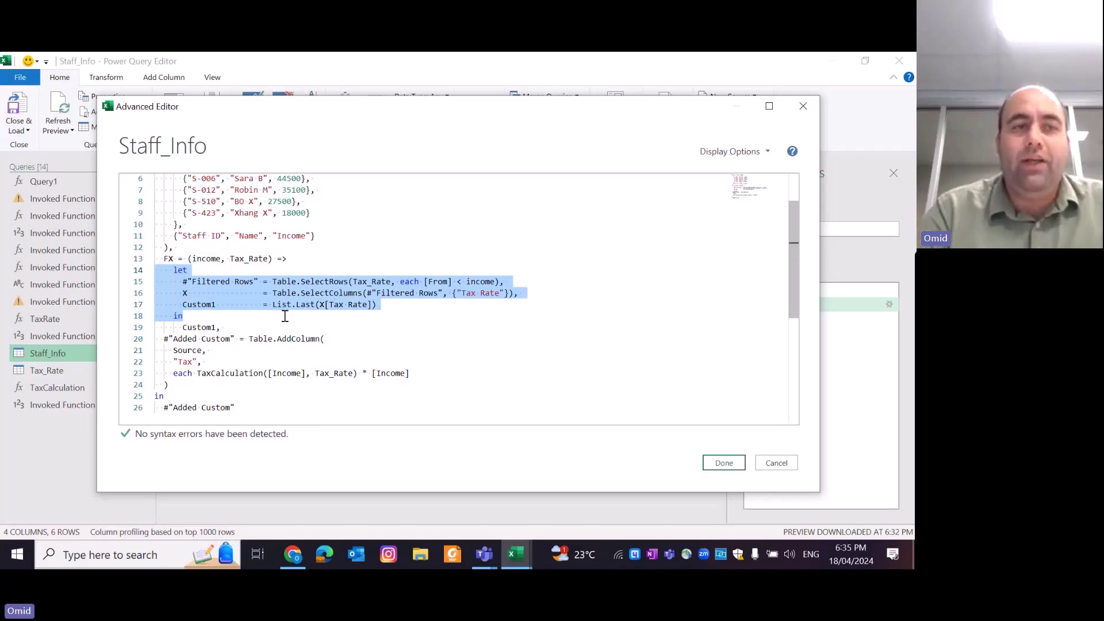
Step: Retype the trailing comma after Custom1 on line 19
{"action": "left_click", "coordinate": [212, 327]}
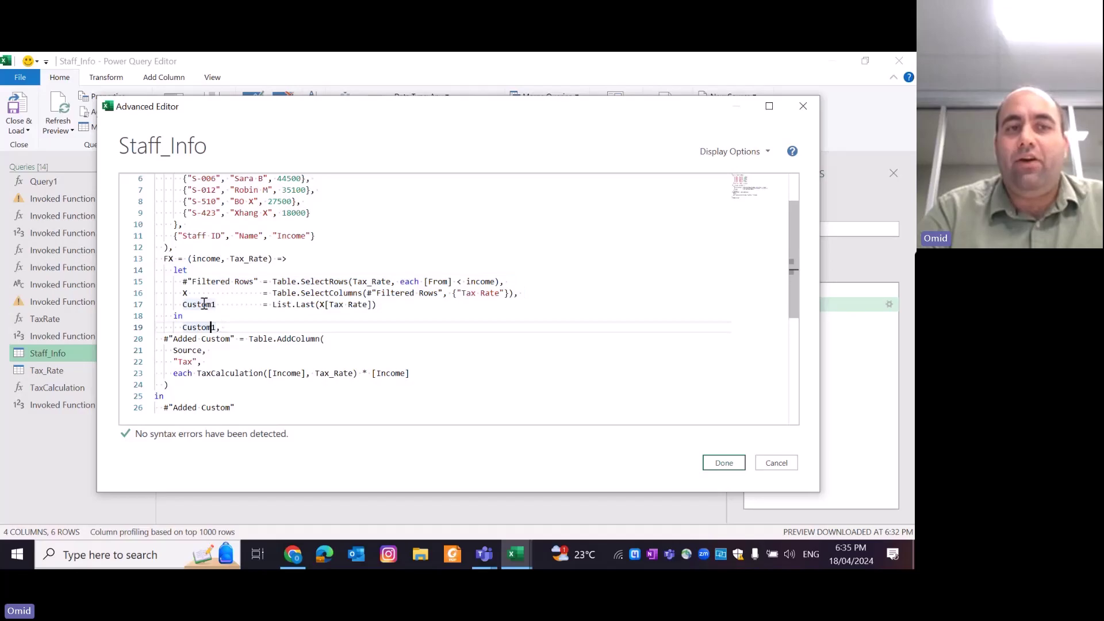
{"action": "type", "text": ","}
{"action": "left_click", "coordinate": [226, 328]}
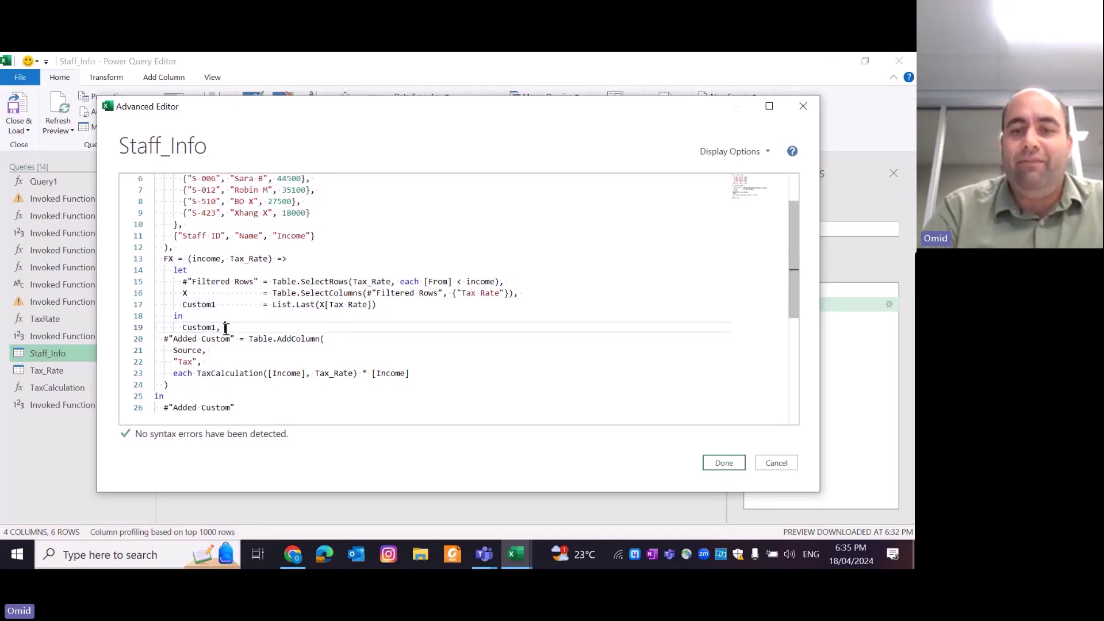
{"action": "key", "text": "BackSpace"}
{"action": "type", "text": ","}
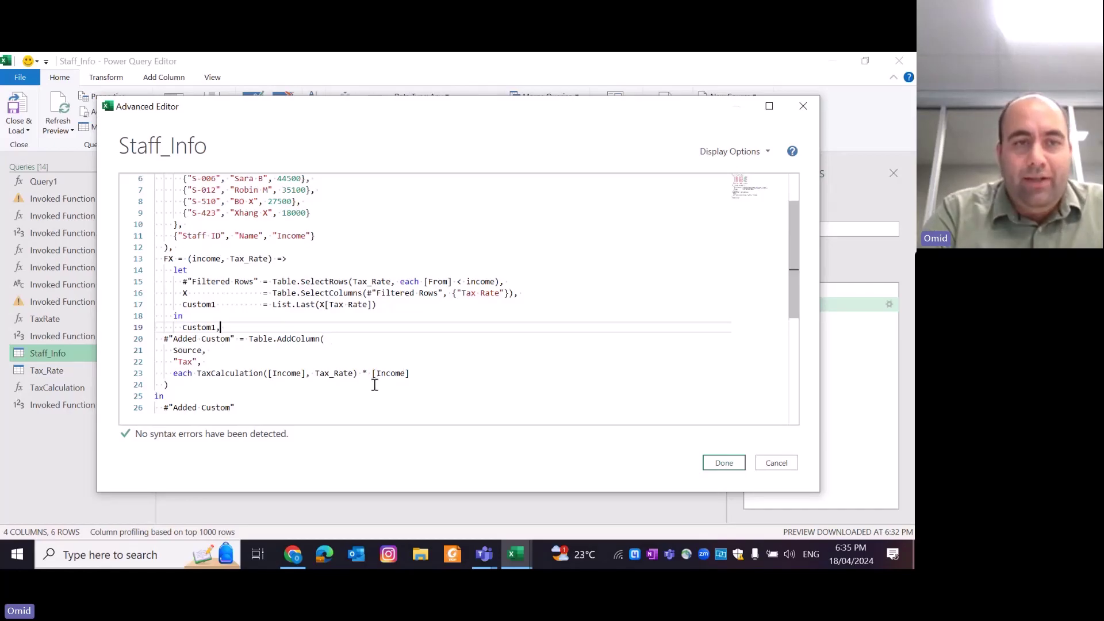
Step: Replace the TaxCalculation call on line 23 with the inline FX function
{"action": "double_click", "coordinate": [224, 374]}
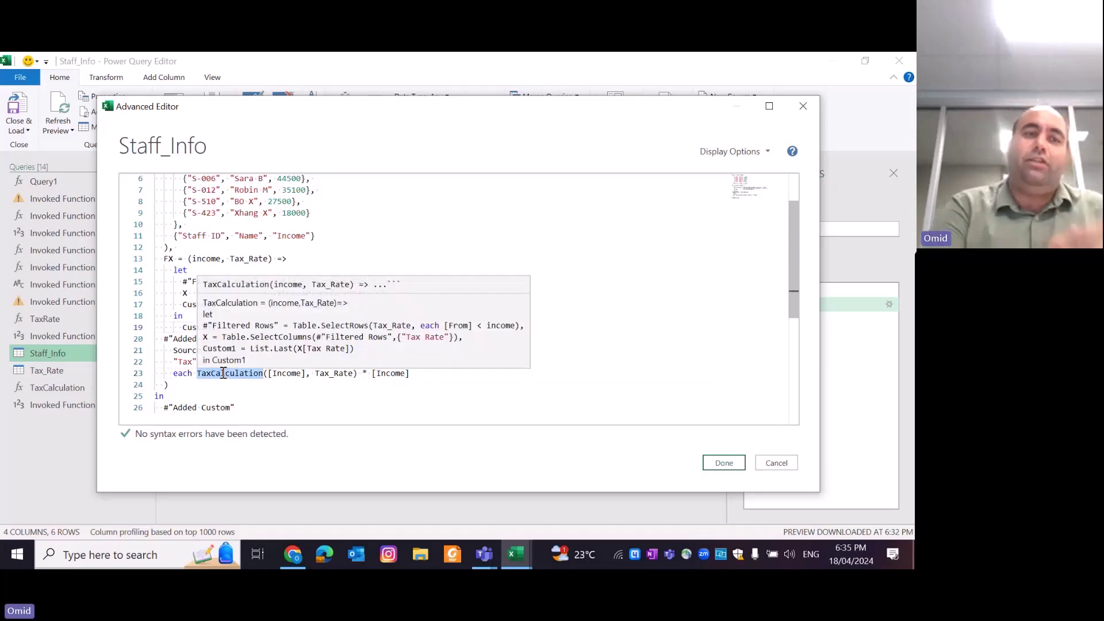
{"action": "type", "text": "F"}
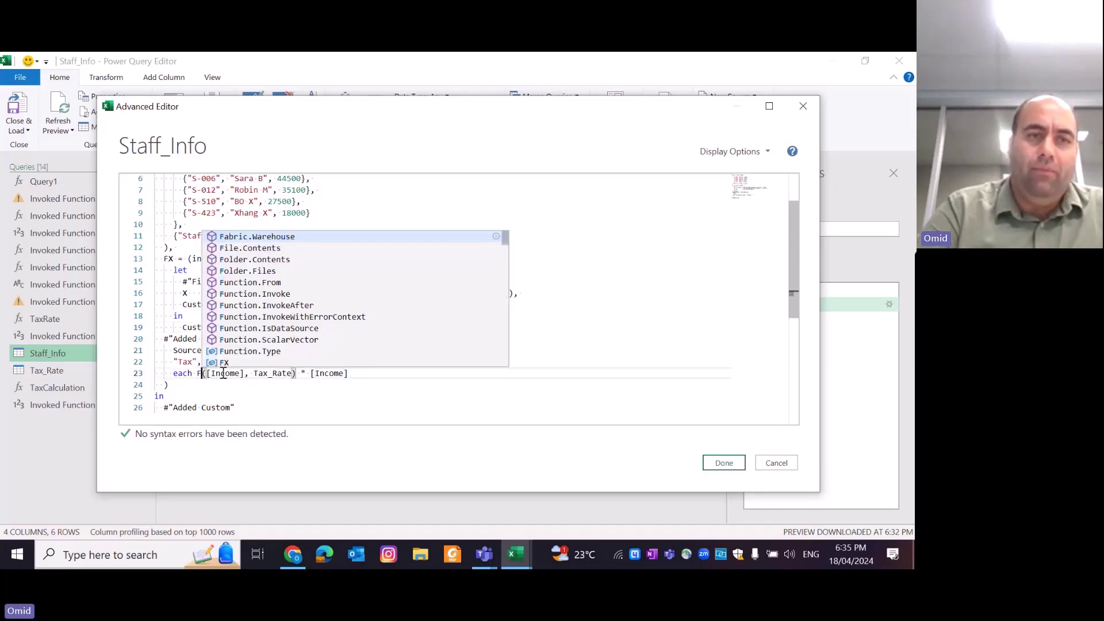
{"action": "type", "text": "X"}
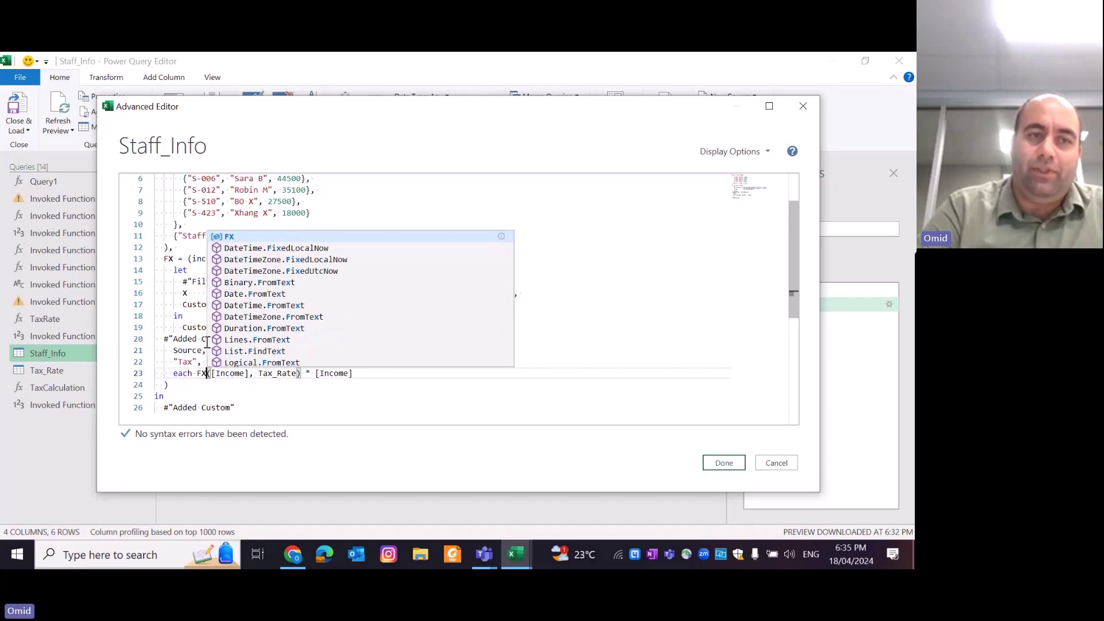
{"action": "left_click", "coordinate": [207, 342]}
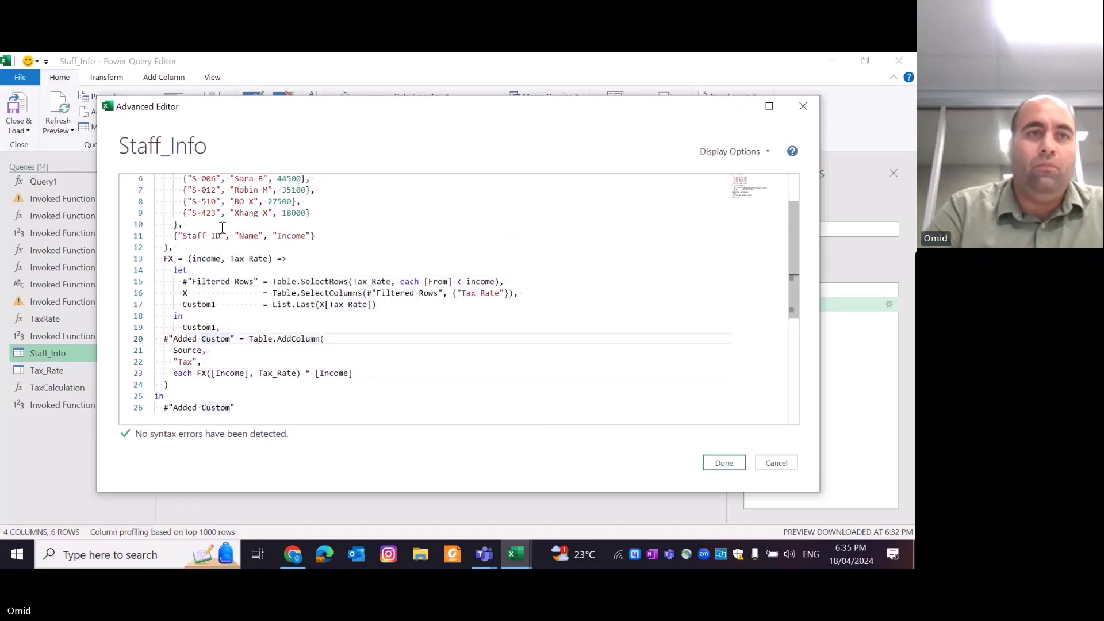
Step: Walk through the Source table, FX function and Added Custom step code
{"action": "scroll", "coordinate": [258, 255], "scroll_direction": "up", "scroll_amount": 2}
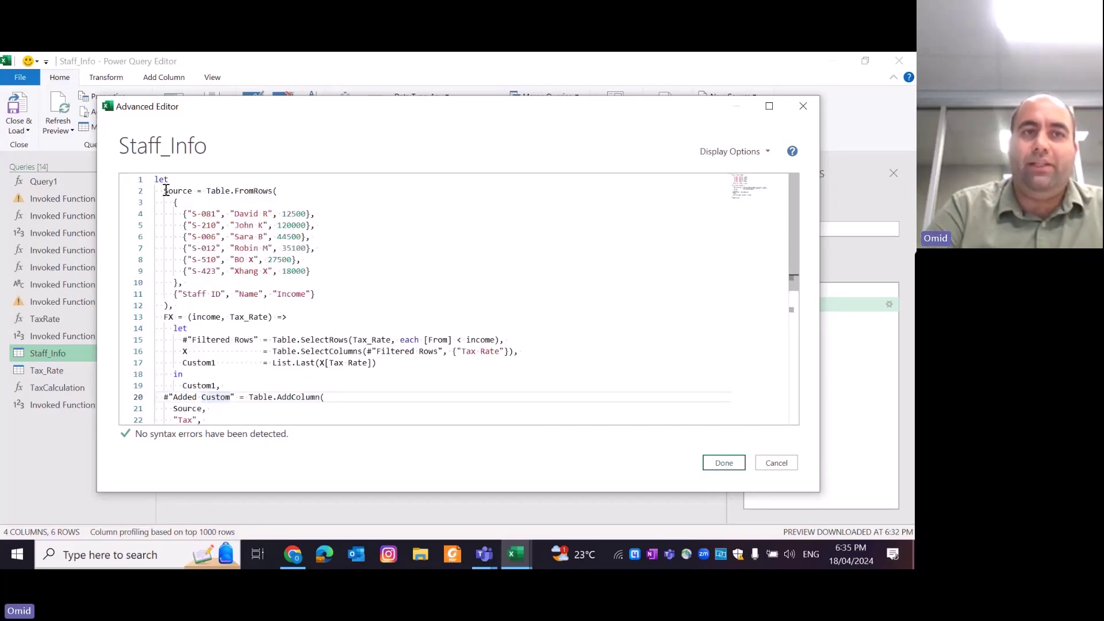
{"action": "left_click_drag", "start_coordinate": [164, 190], "coordinate": [230, 294]}
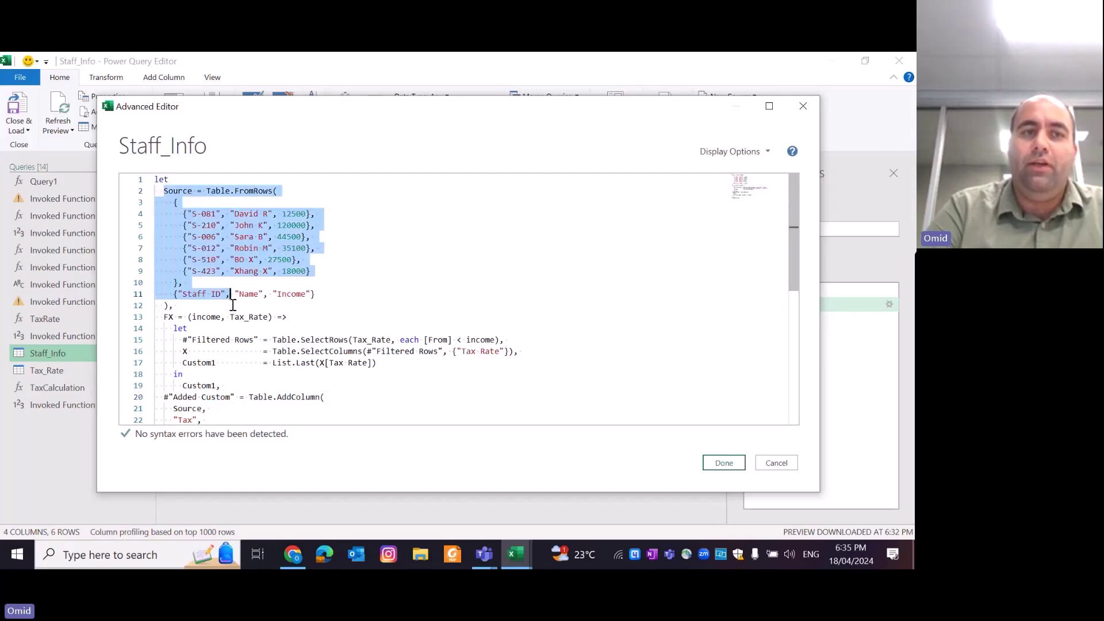
{"action": "left_click_drag", "start_coordinate": [164, 317], "coordinate": [226, 385]}
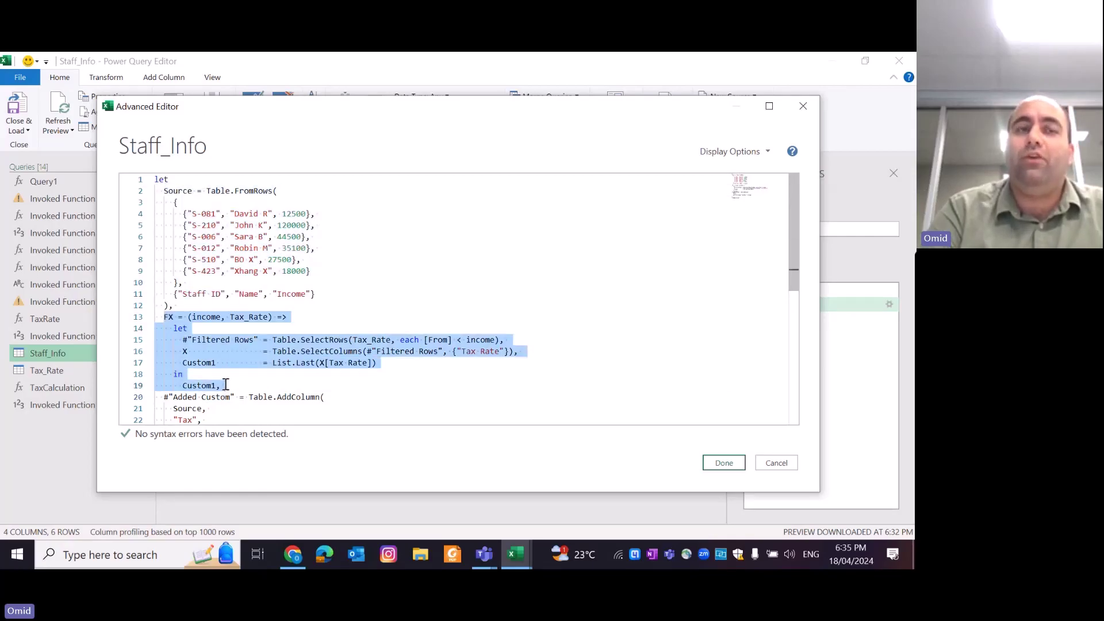
{"action": "scroll", "coordinate": [226, 385], "scroll_direction": "down", "scroll_amount": 2}
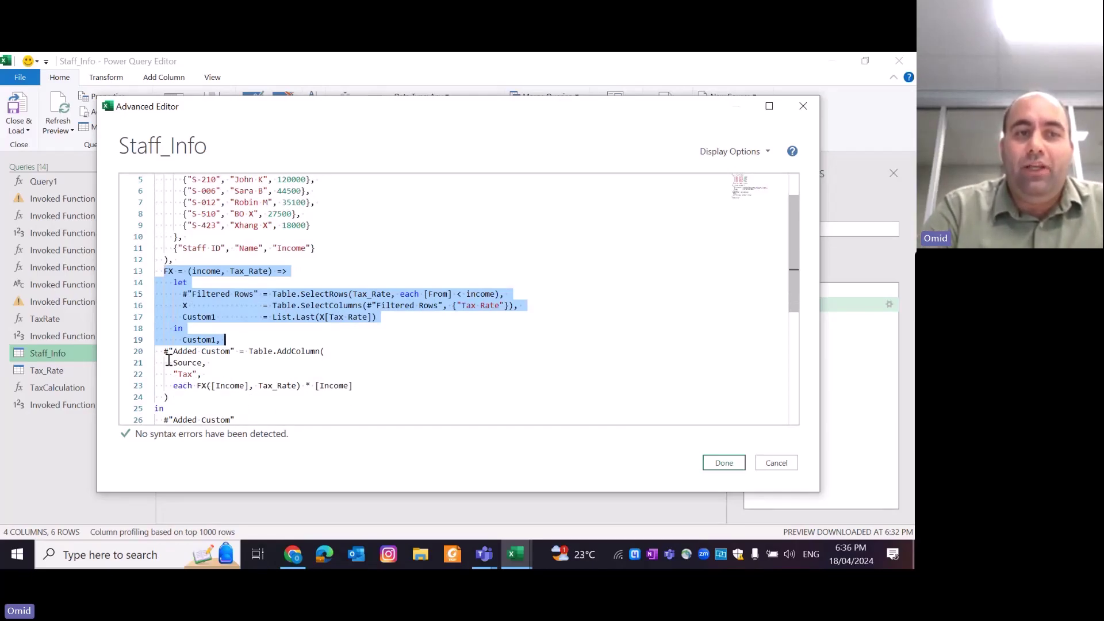
{"action": "left_click_drag", "start_coordinate": [164, 352], "coordinate": [288, 395]}
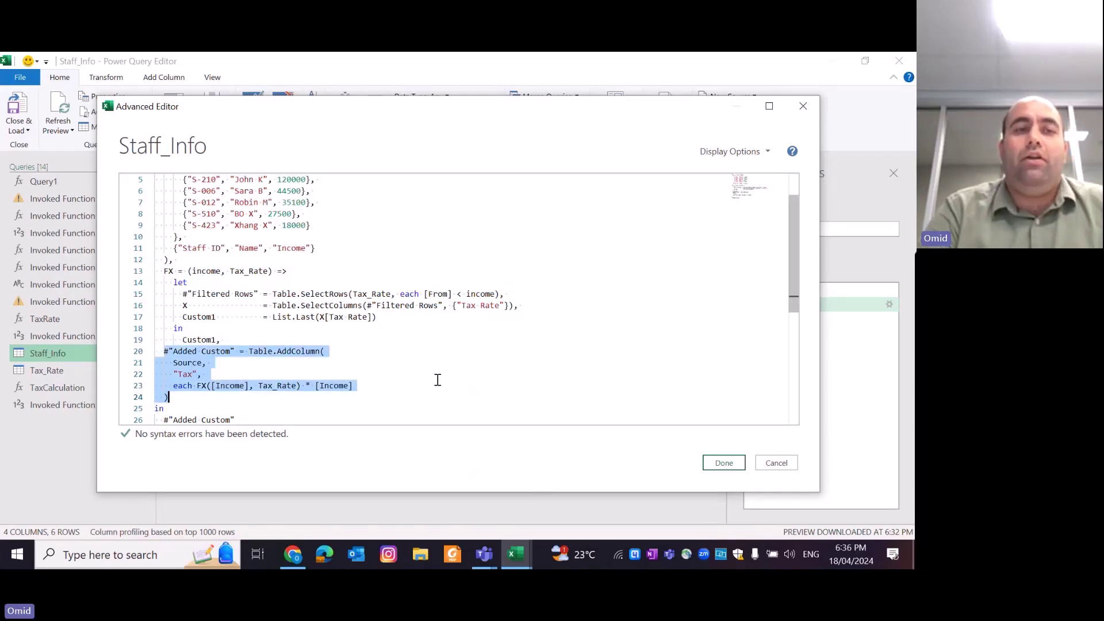
Step: Apply the edited Staff_Info code and inspect the FX and Added Custom steps
{"action": "left_click", "coordinate": [728, 463]}
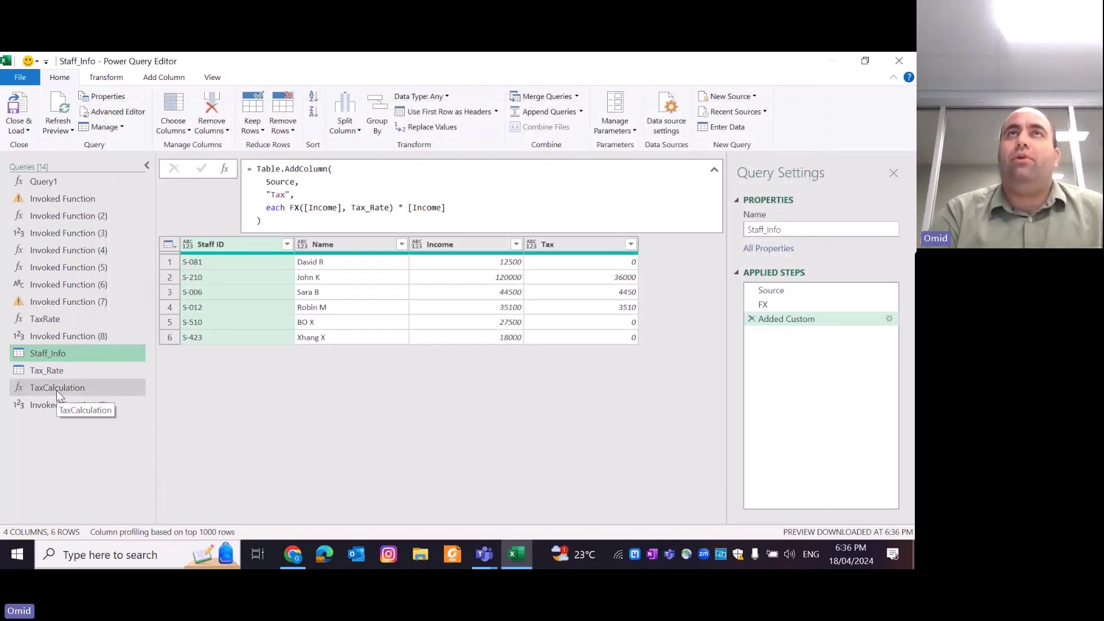
{"action": "left_click", "coordinate": [788, 298]}
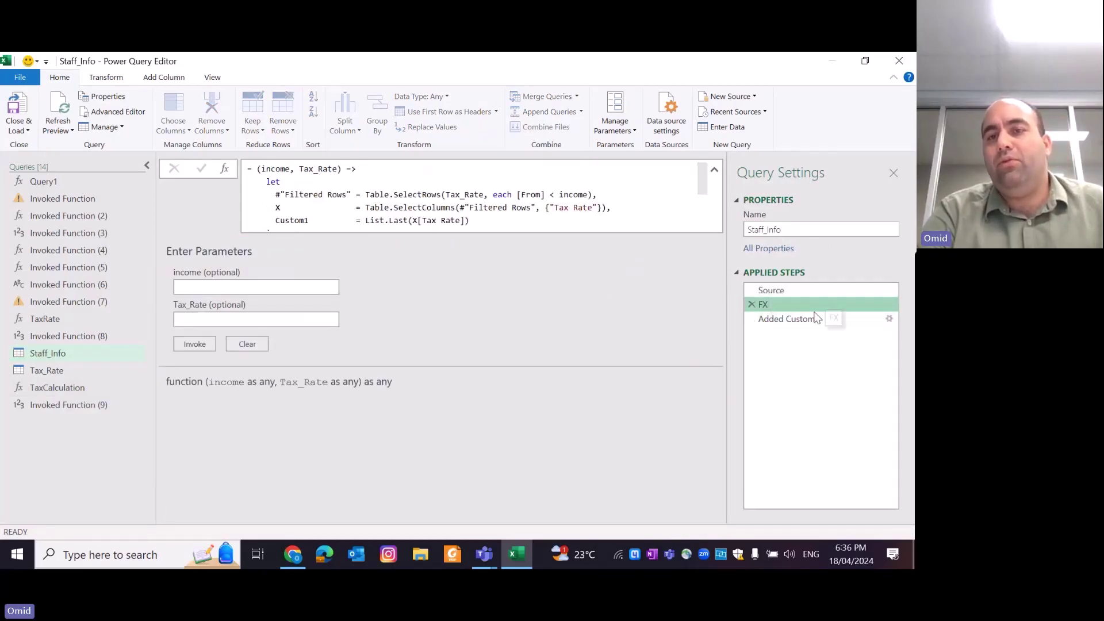
{"action": "left_click", "coordinate": [808, 318]}
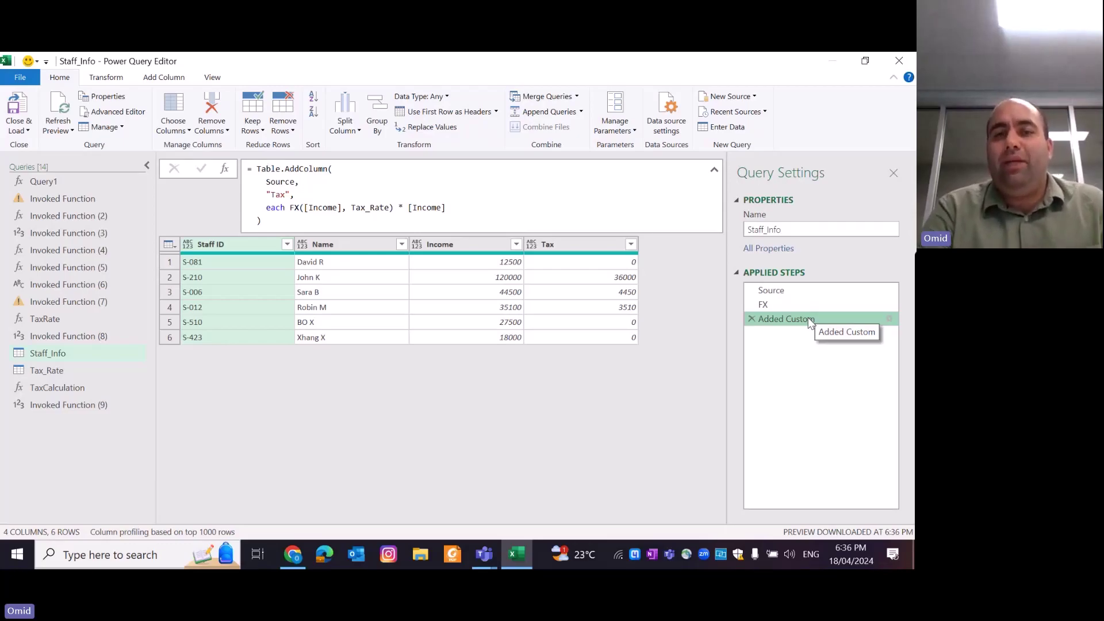
{"action": "key", "text": "alt+Tab"}
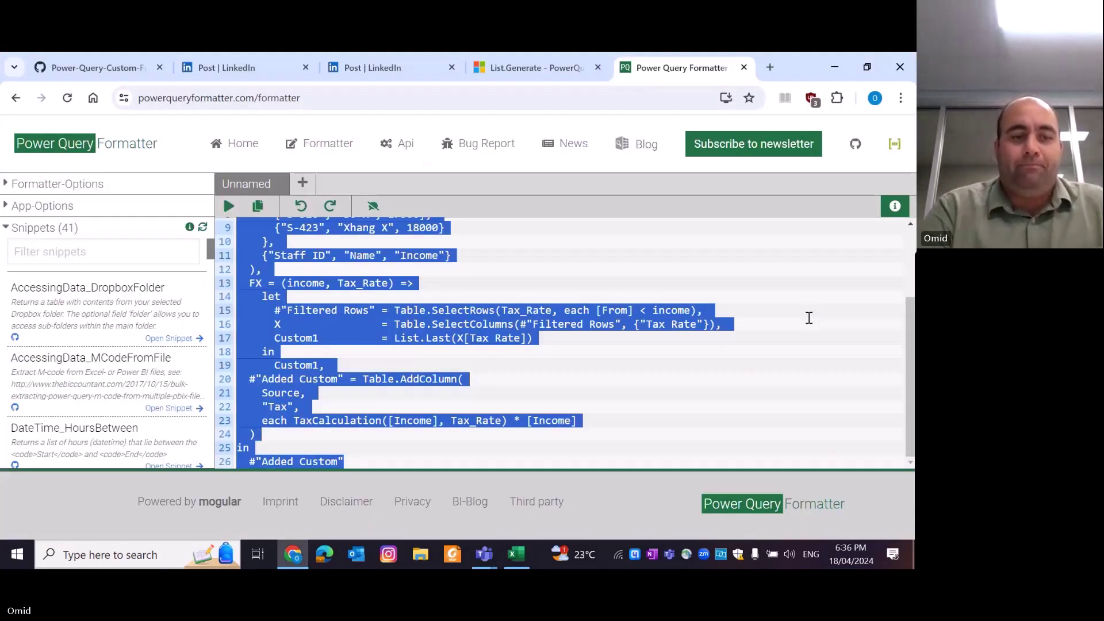
Step: Scroll the GitHub README to the Recursive Functions section showing the IsPrime code
{"action": "left_click", "coordinate": [85, 56]}
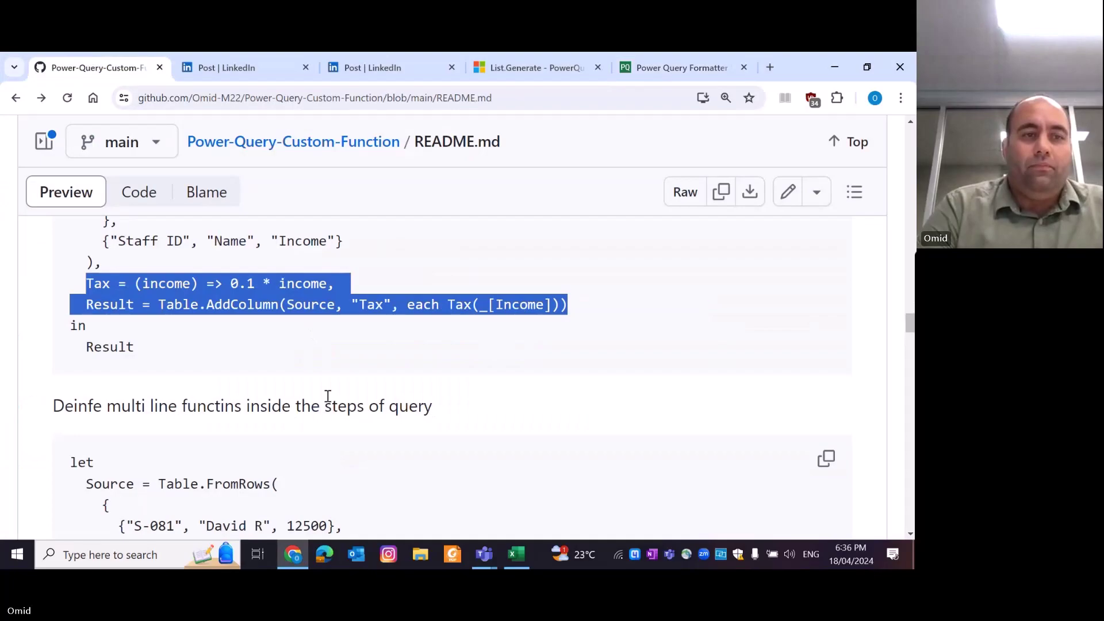
{"action": "scroll", "coordinate": [327, 396], "scroll_direction": "down", "scroll_amount": 4}
{"action": "scroll", "coordinate": [328, 397], "scroll_direction": "down", "scroll_amount": 4}
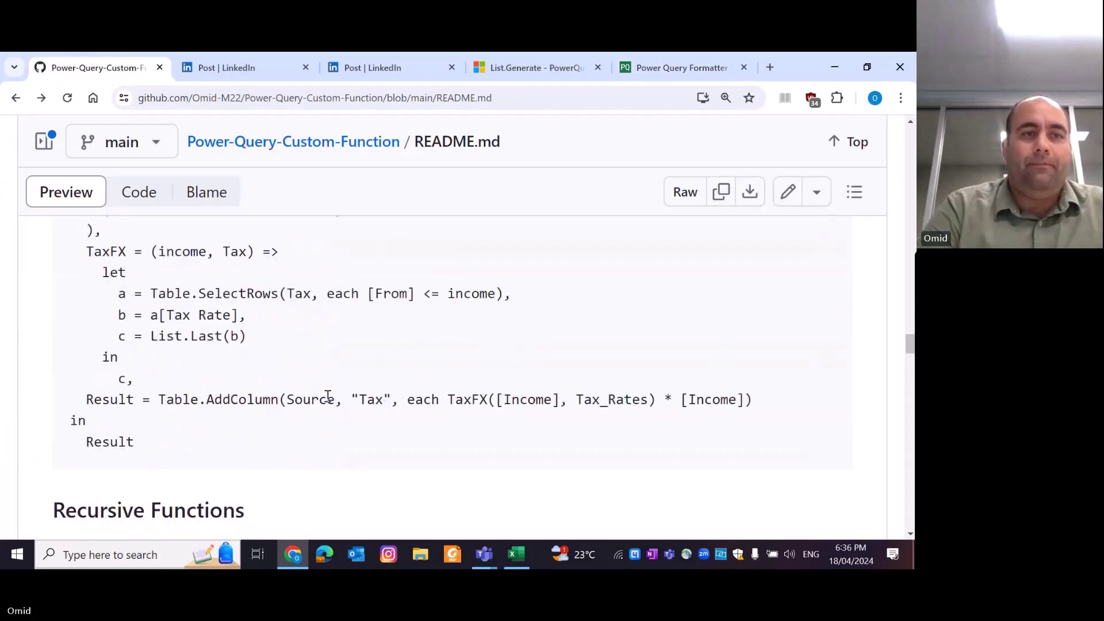
{"action": "scroll", "coordinate": [328, 397], "scroll_direction": "down", "scroll_amount": 5}
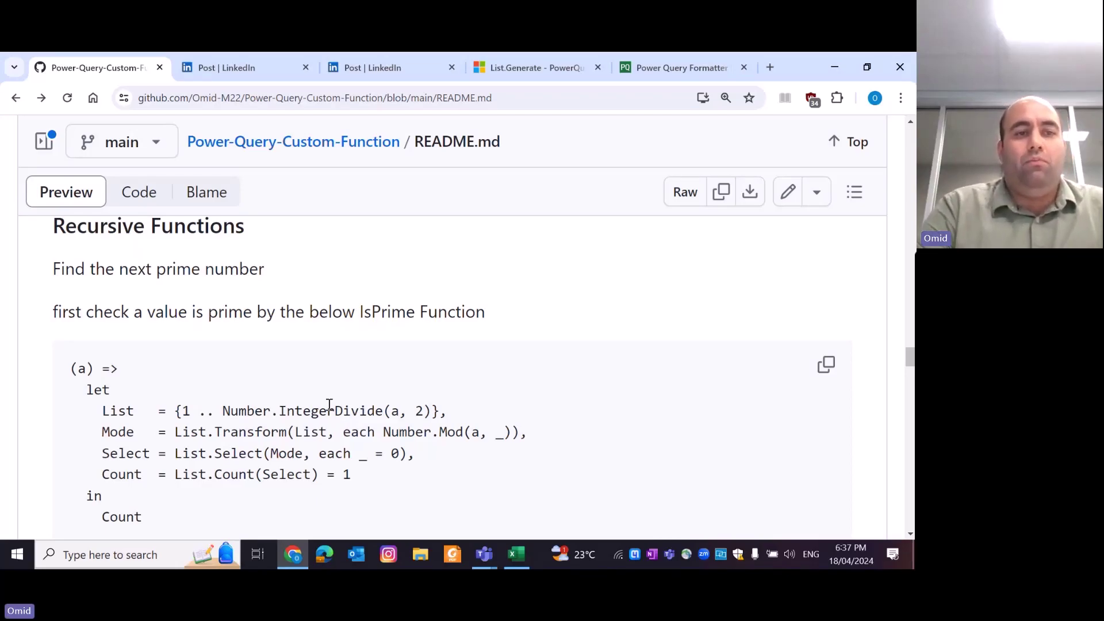
{"action": "scroll", "coordinate": [331, 408], "scroll_direction": "down", "scroll_amount": 2}
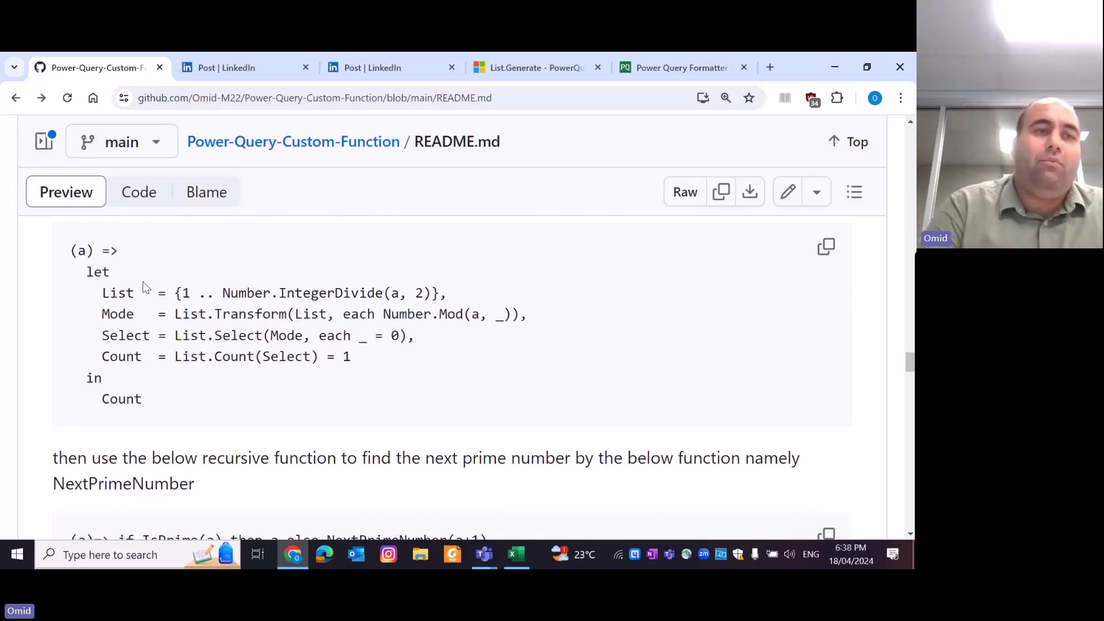
Step: Select Invoked Function (9), then create blank query Query2 from New Source > Other Sources
{"action": "key", "text": "alt+Tab"}
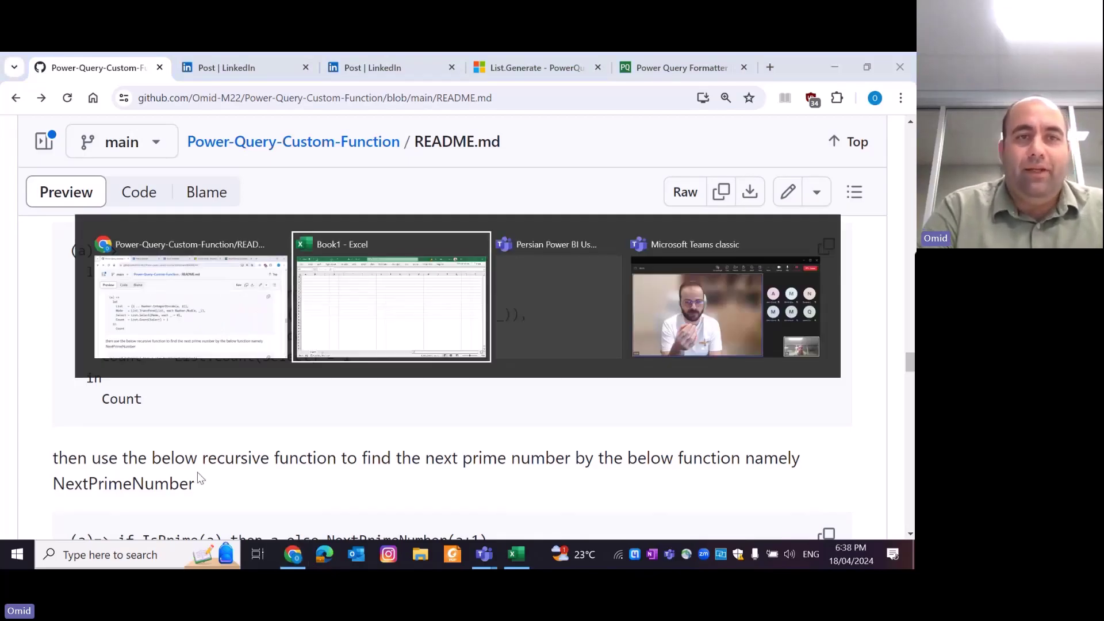
{"action": "left_click", "coordinate": [43, 405]}
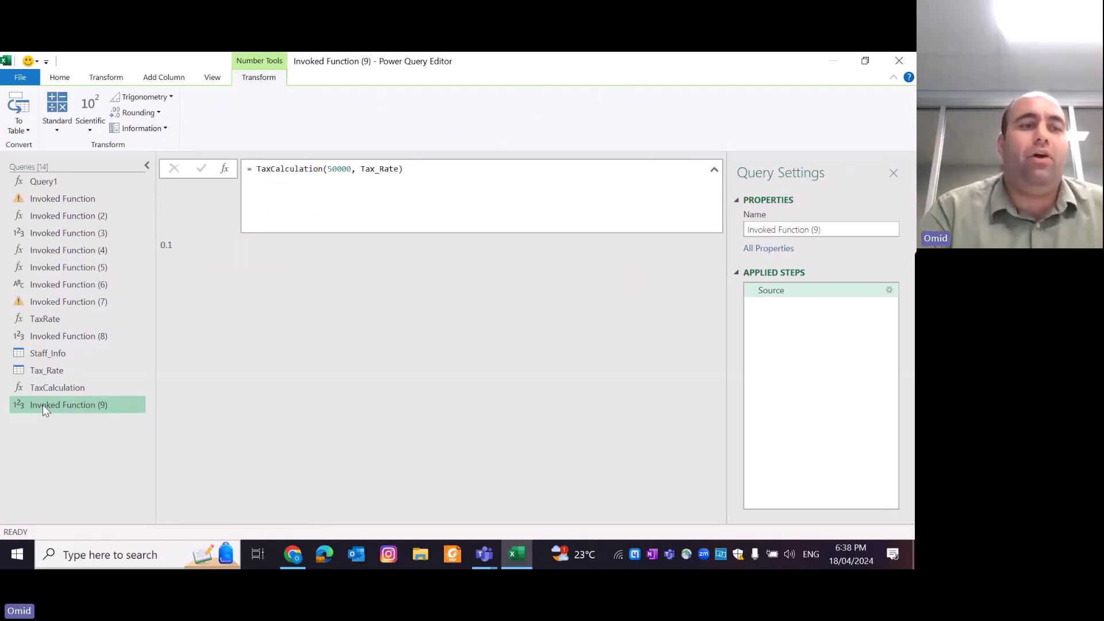
{"action": "right_click", "coordinate": [46, 410]}
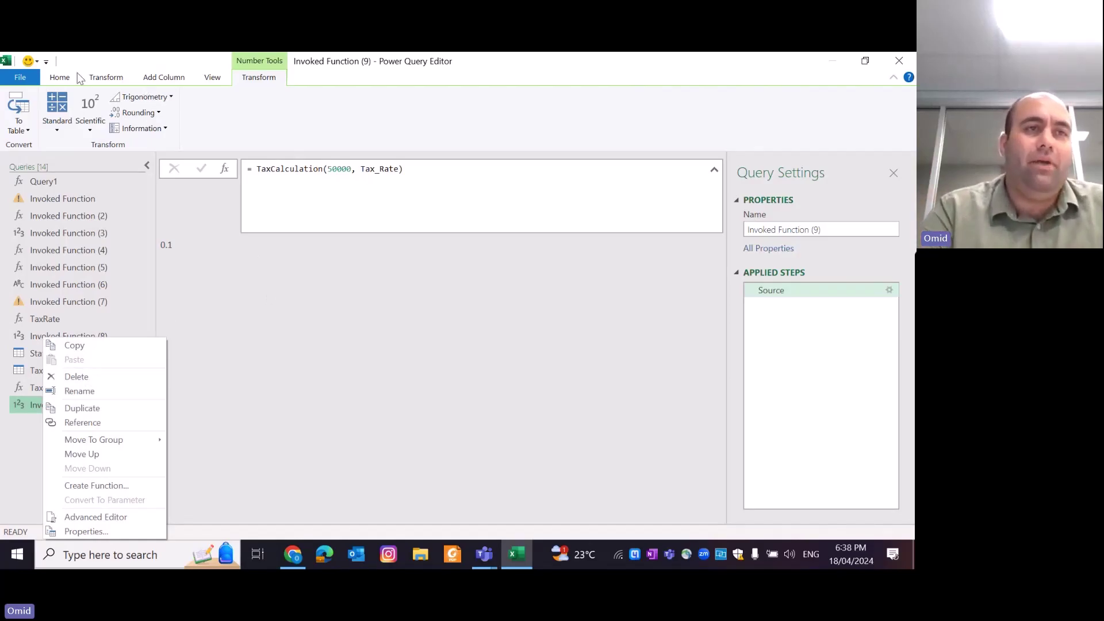
{"action": "left_click", "coordinate": [59, 77]}
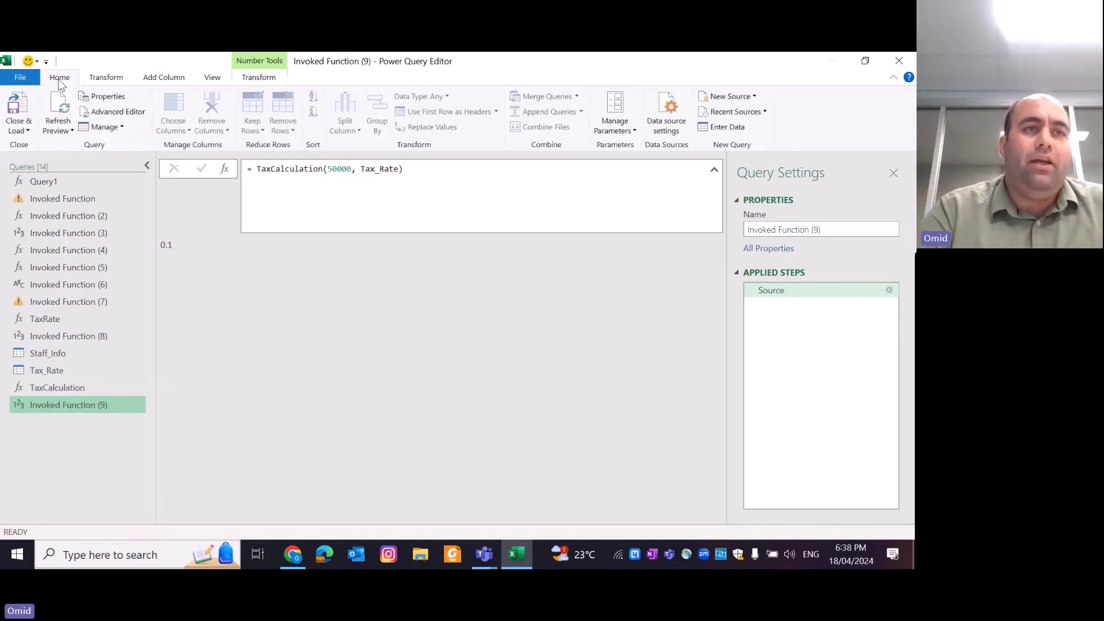
{"action": "left_click", "coordinate": [751, 98]}
{"action": "mouse_move", "coordinate": [741, 191]}
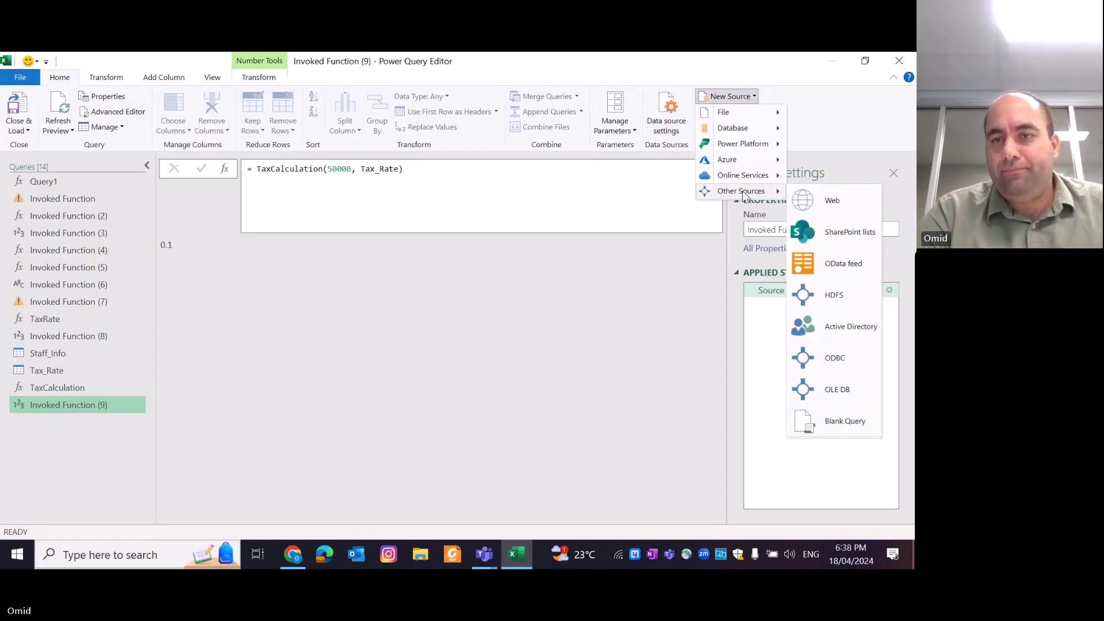
{"action": "left_click", "coordinate": [818, 421]}
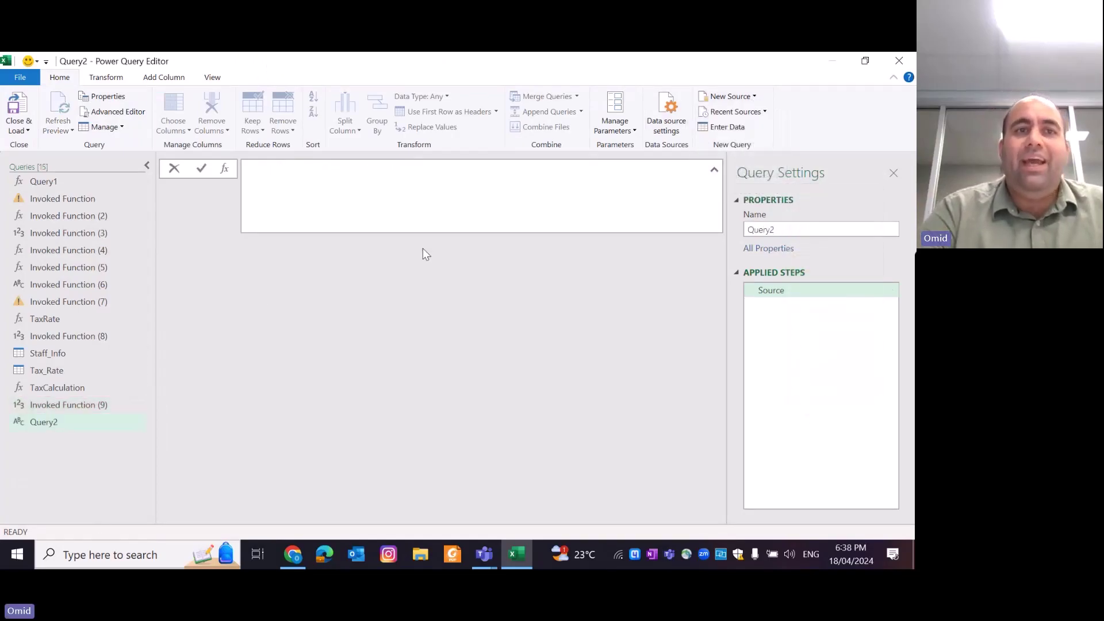
Step: Give the empty query a Source formula of =5
{"action": "left_click", "coordinate": [347, 198]}
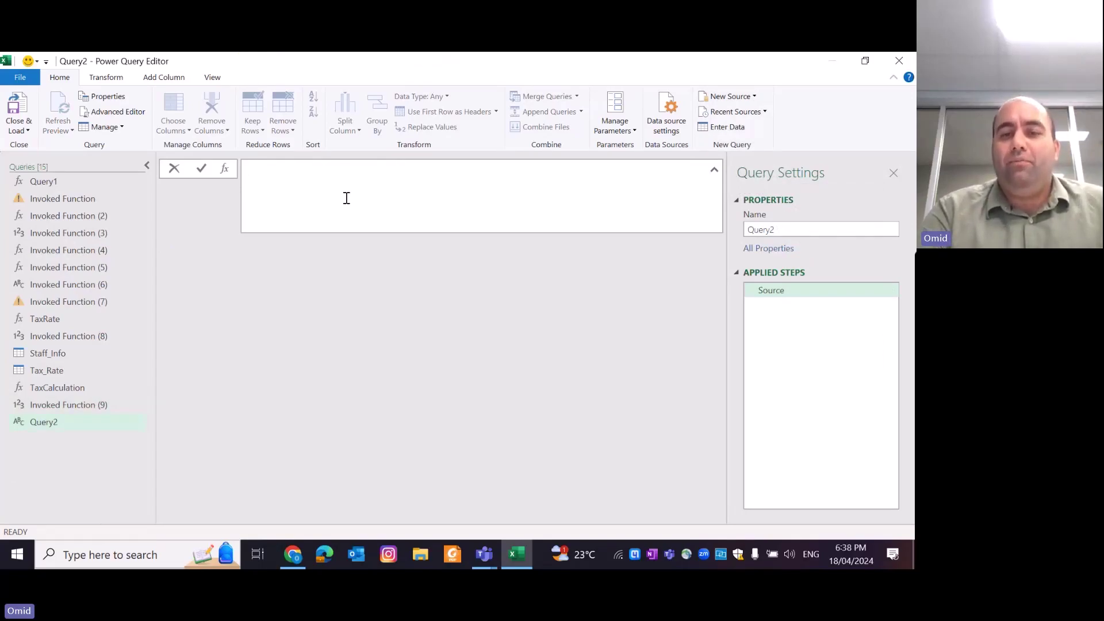
{"action": "type", "text": "=5"}
{"action": "key", "text": "Return"}
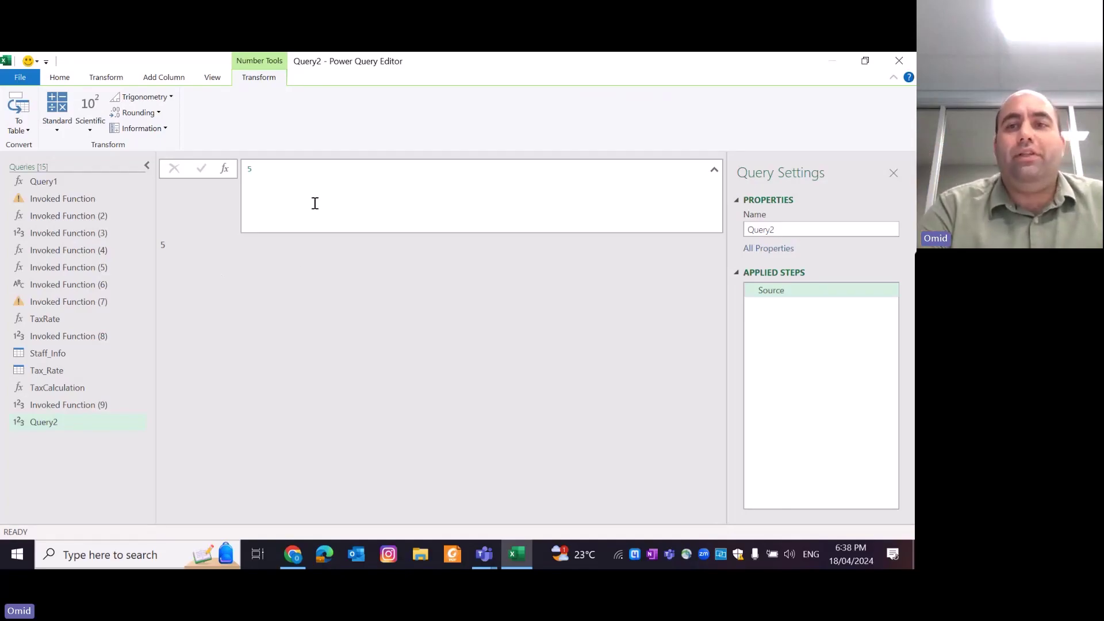
Step: Add a Custom1 step and change the Source value to 10
{"action": "left_click", "coordinate": [225, 170]}
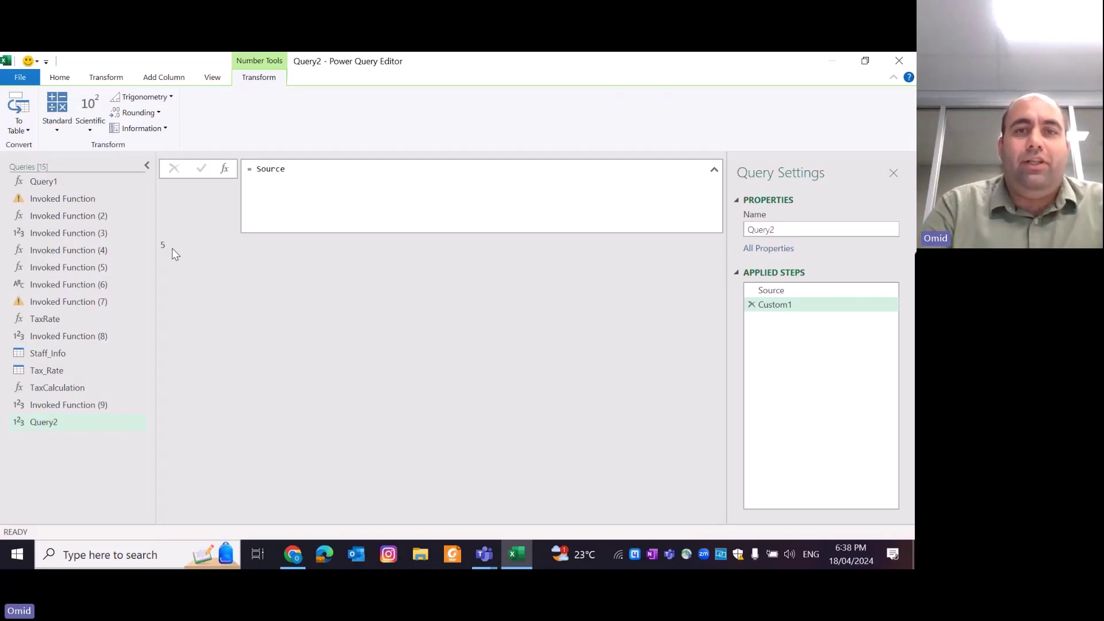
{"action": "left_click", "coordinate": [779, 295]}
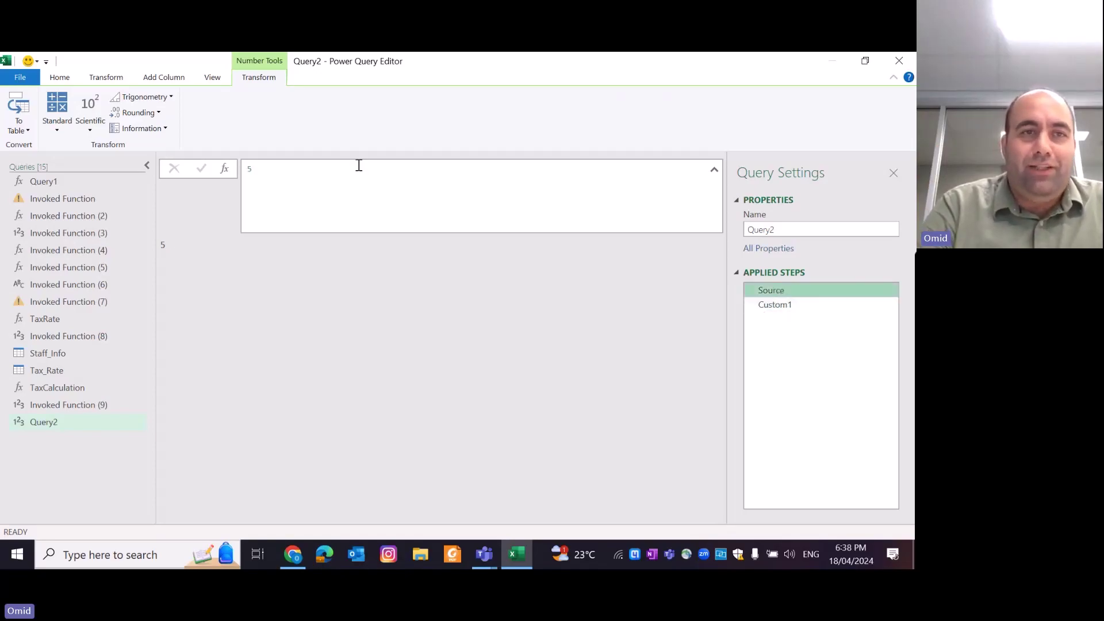
{"action": "left_click", "coordinate": [292, 169]}
{"action": "type", "text": "10"}
{"action": "key", "text": "Return"}
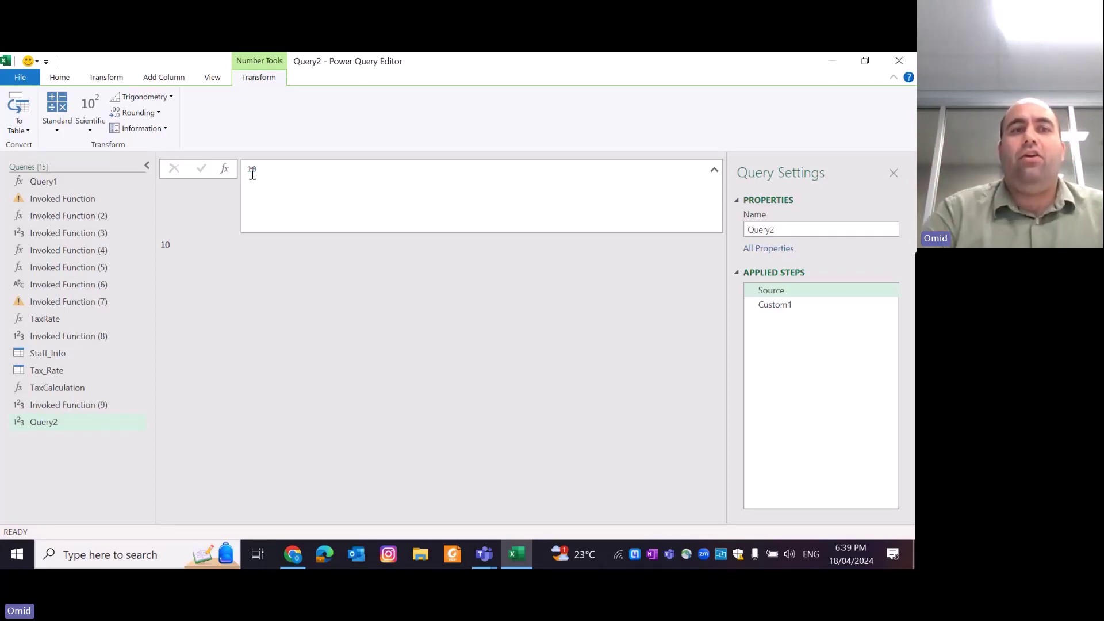
Step: Change Custom1 to Number.IntegerDivide(Source,2), giving 5, and add a Custom2 step
{"action": "left_click", "coordinate": [811, 305]}
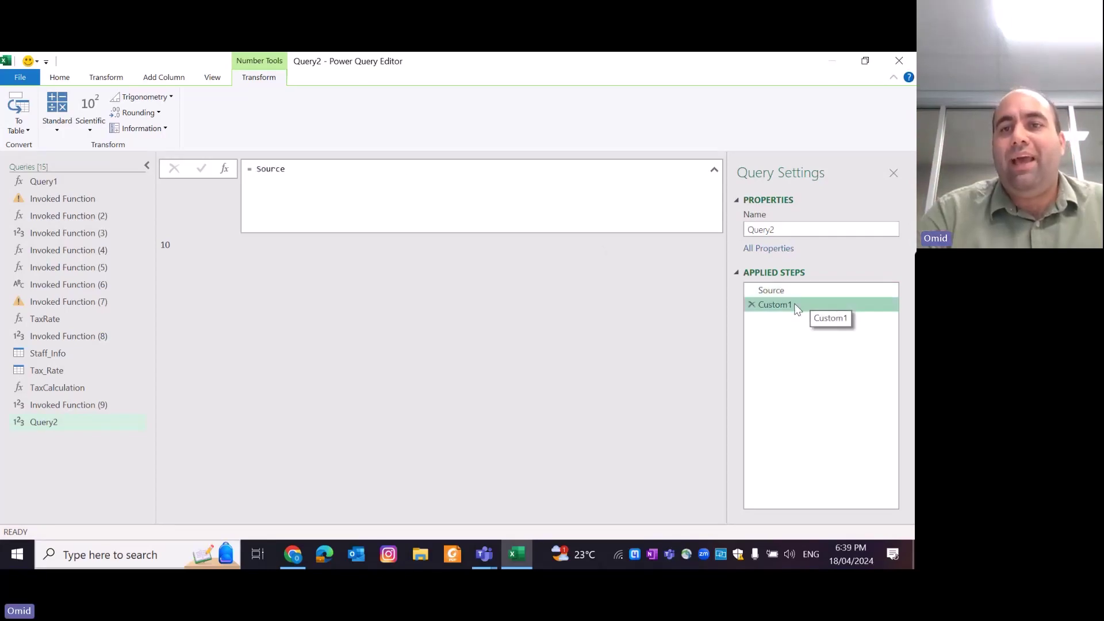
{"action": "double_click", "coordinate": [274, 170]}
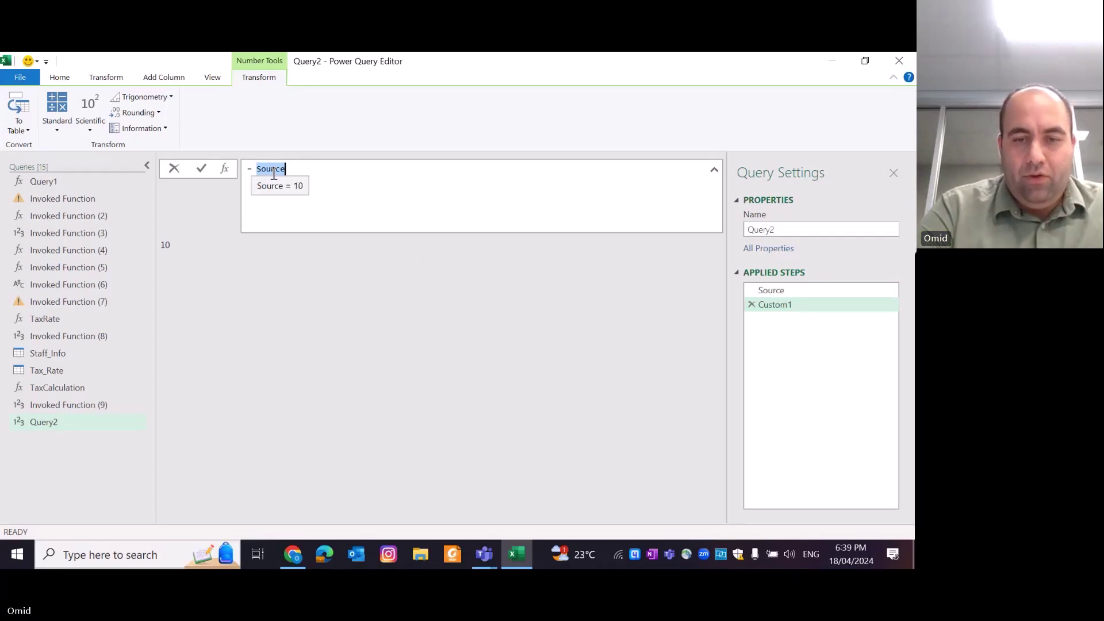
{"action": "type", "text": "Number."}
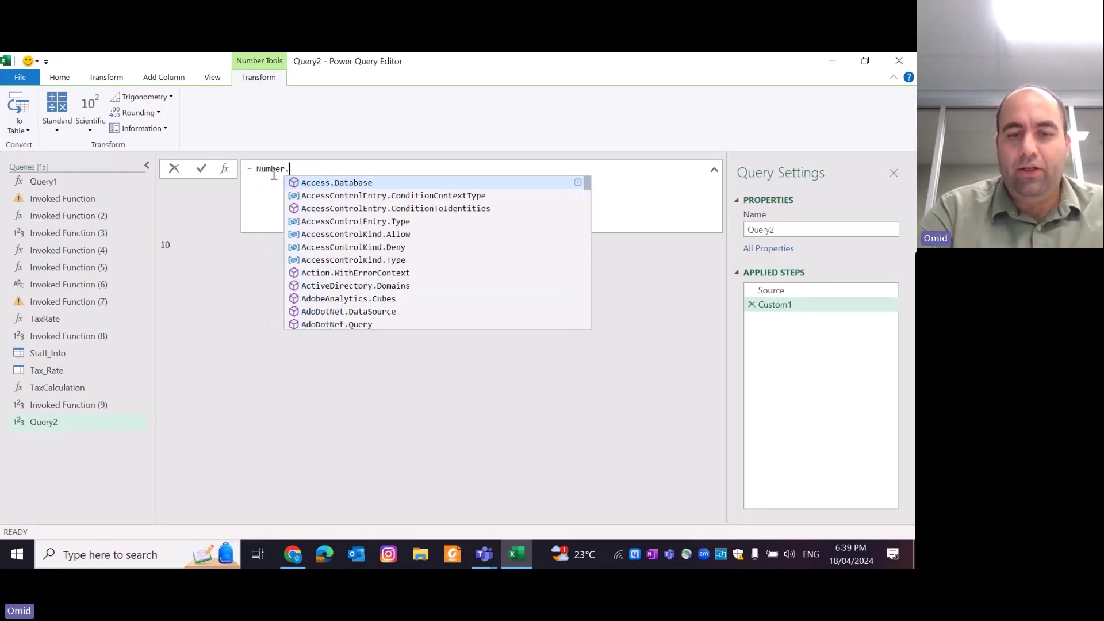
{"action": "type", "text": "Inte"}
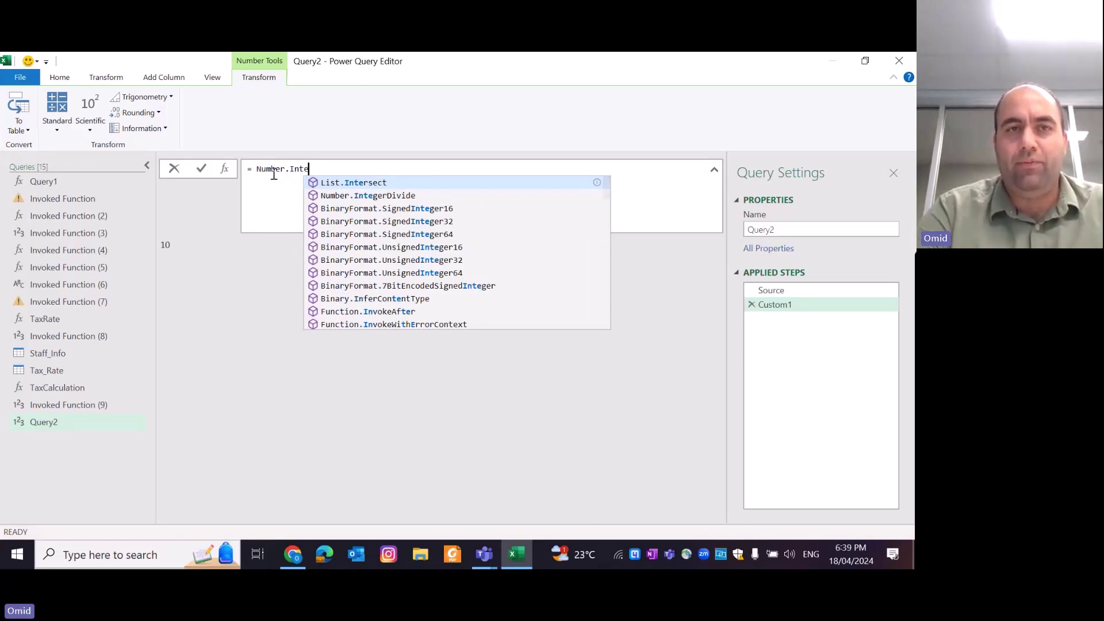
{"action": "type", "text": "gerD"}
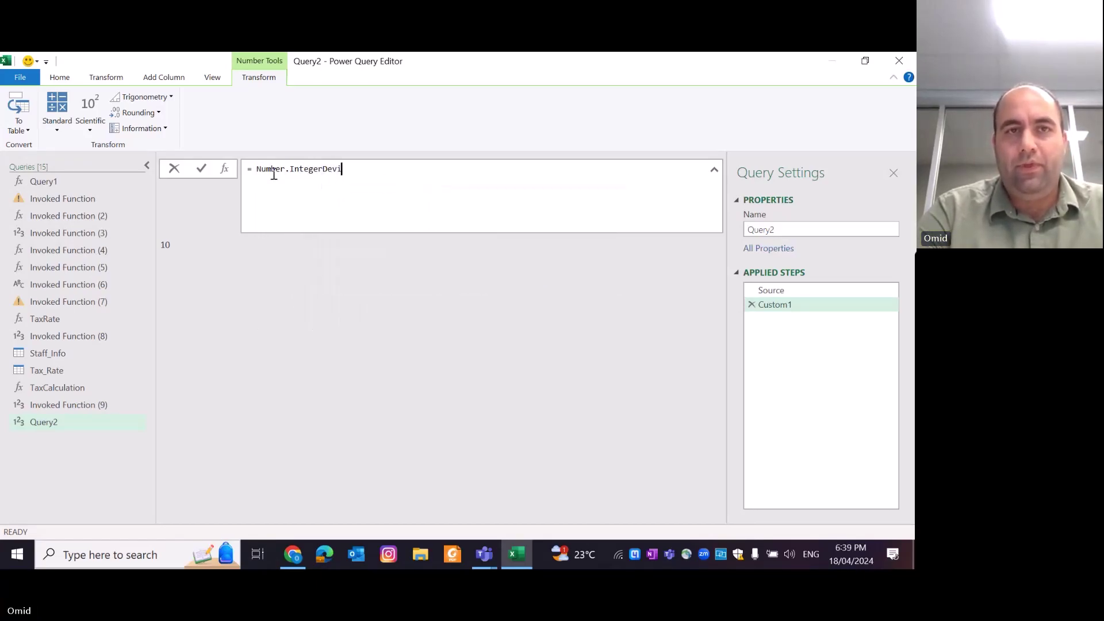
{"action": "type", "text": "i"}
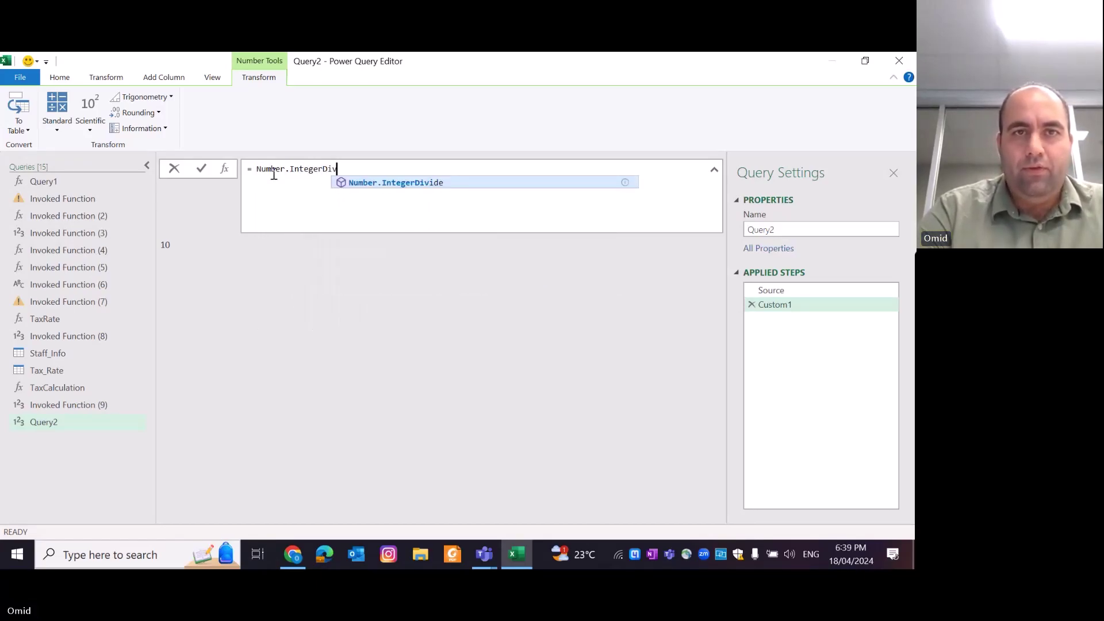
{"action": "key", "text": "Tab"}
{"action": "type", "text": "("}
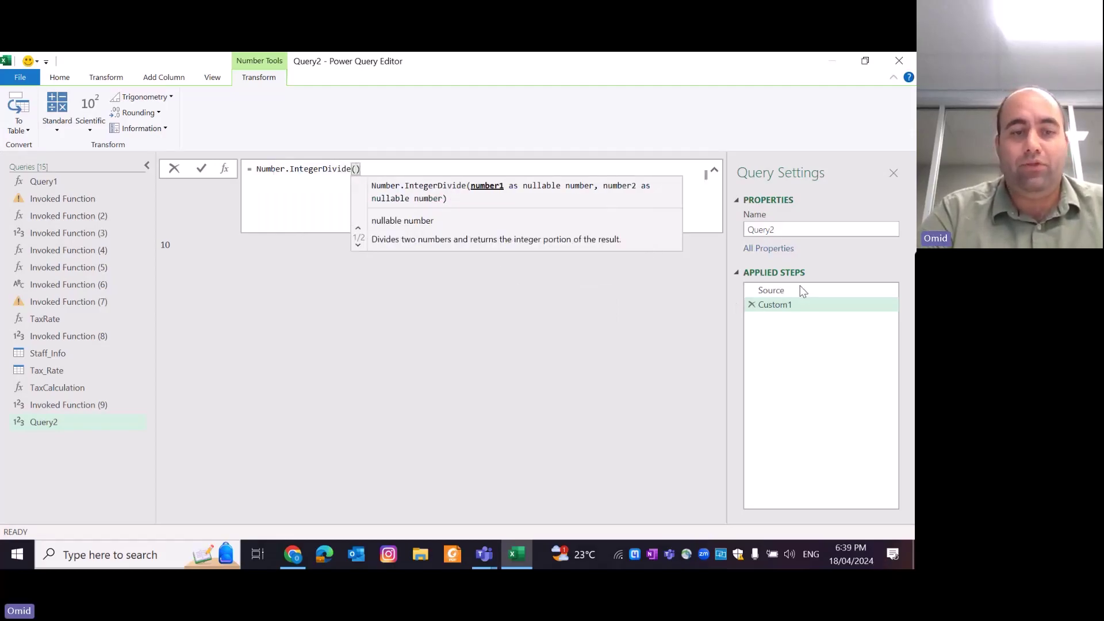
{"action": "type", "text": "Source"}
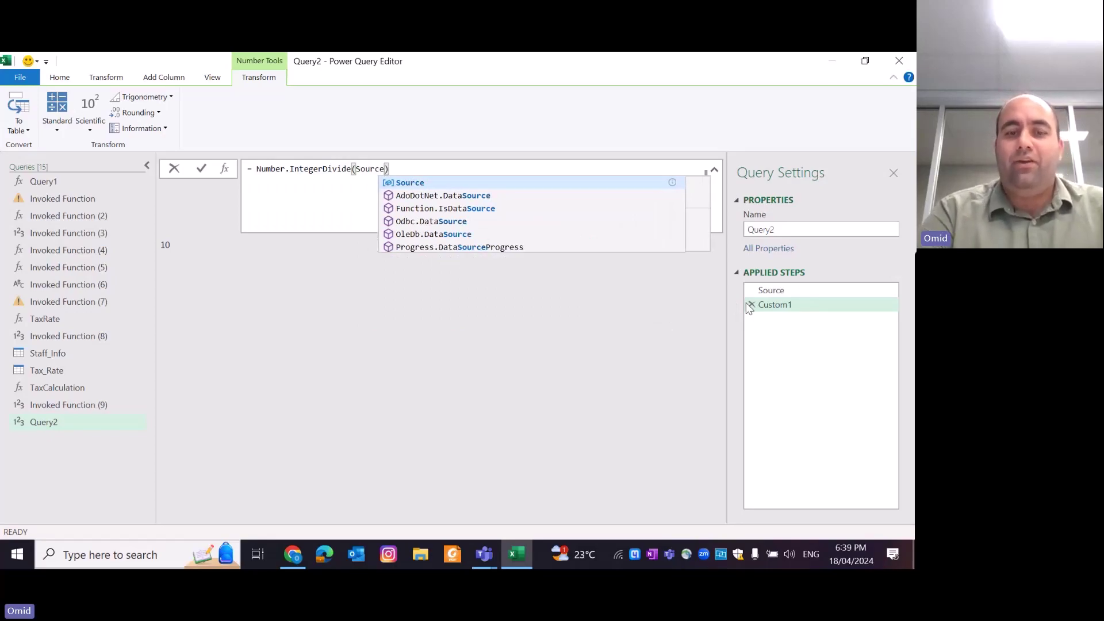
{"action": "type", "text": ",2"}
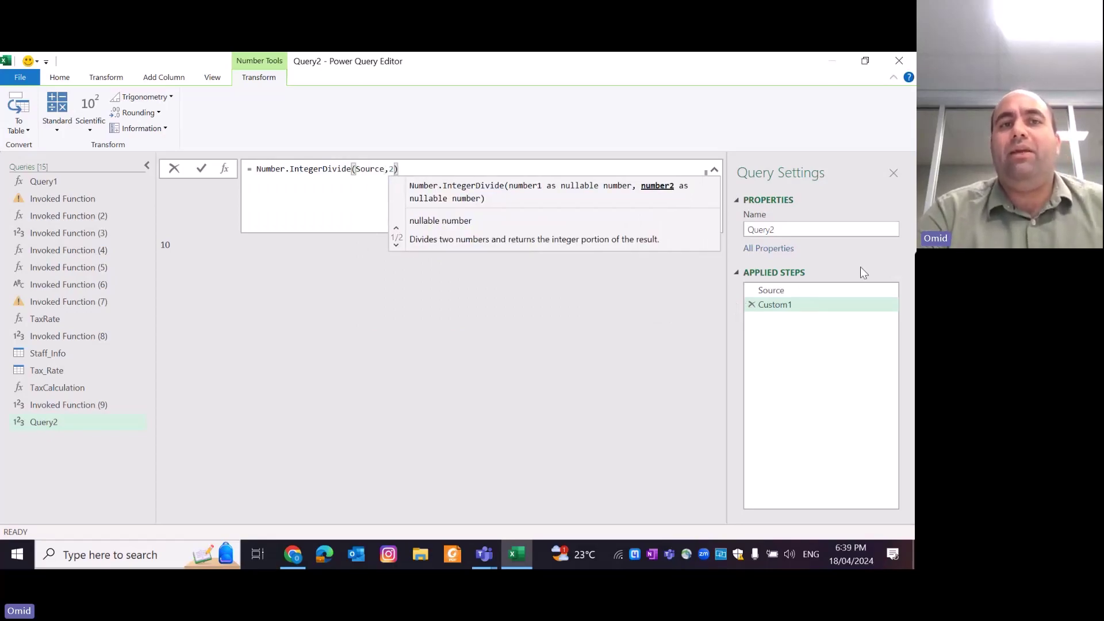
{"action": "key", "text": "Return"}
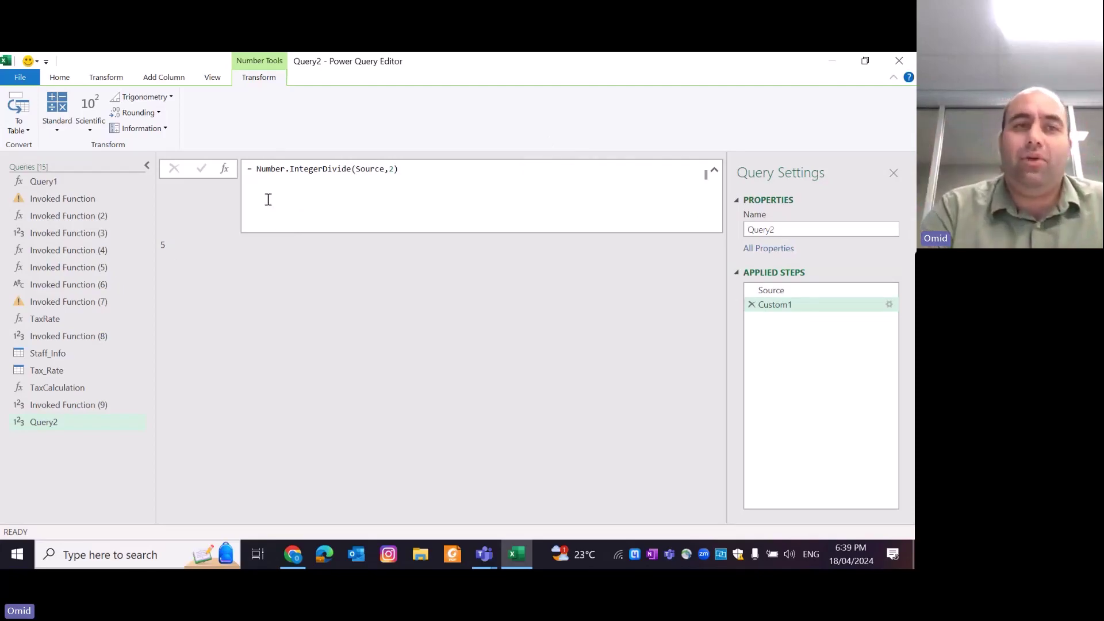
{"action": "left_click", "coordinate": [225, 168]}
{"action": "left_click", "coordinate": [258, 168]}
Step: Set Custom2 to {1..Custom1}, listing 1 through 5, and add a Custom3 step
{"action": "type", "text": "{"}
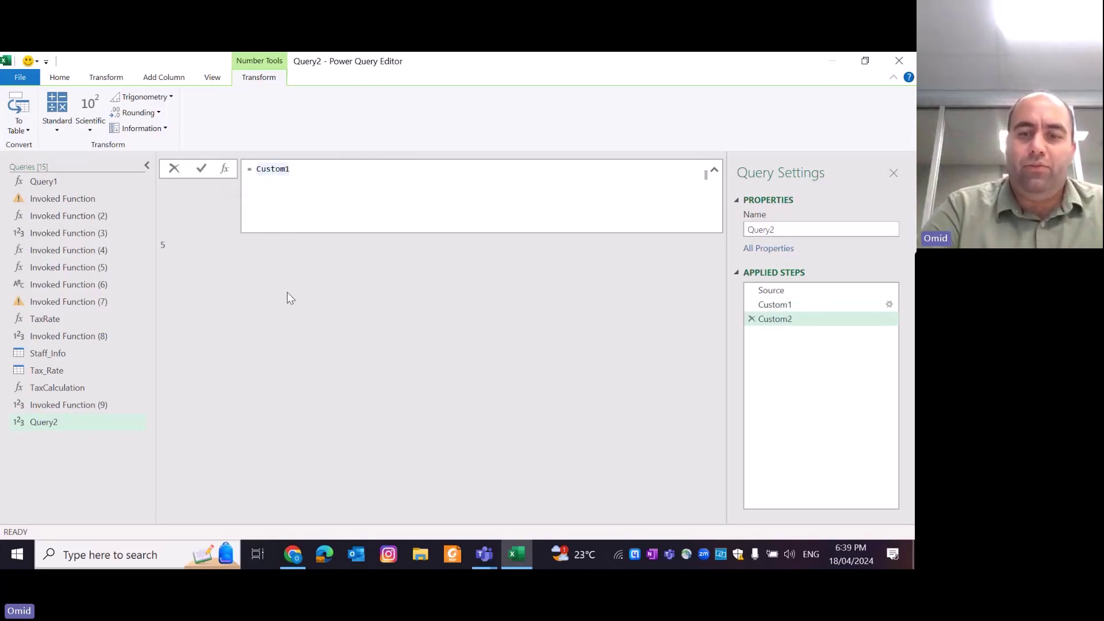
{"action": "type", "text": "1.."}
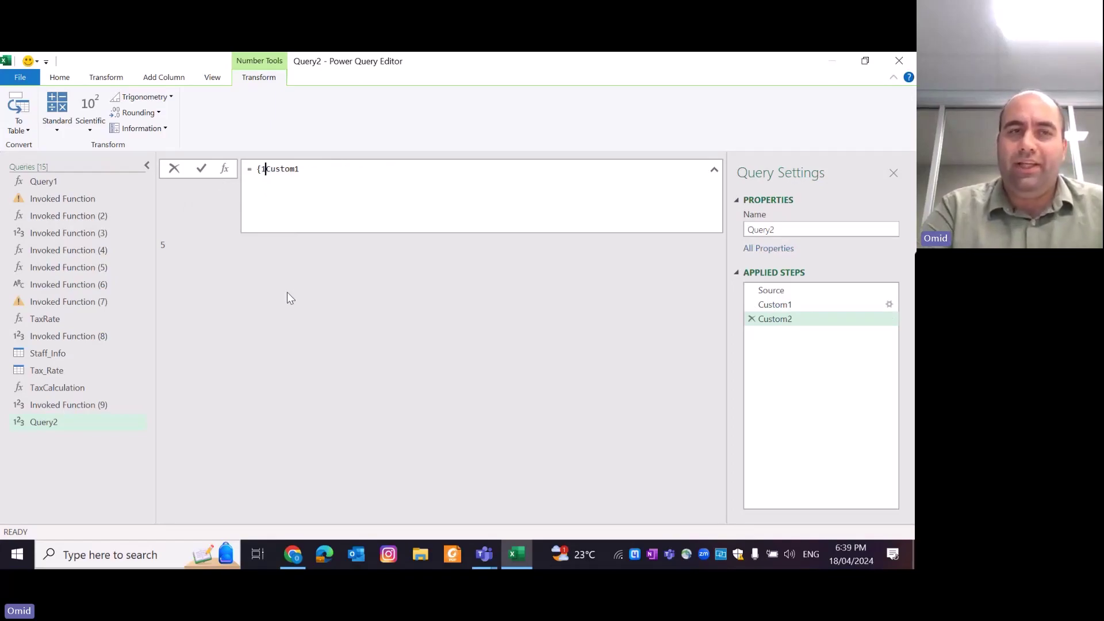
{"action": "key", "text": "Right"}
{"action": "key", "text": "Right"}
{"action": "key", "text": "Right"}
{"action": "key", "text": "Right"}
{"action": "key", "text": "Right"}
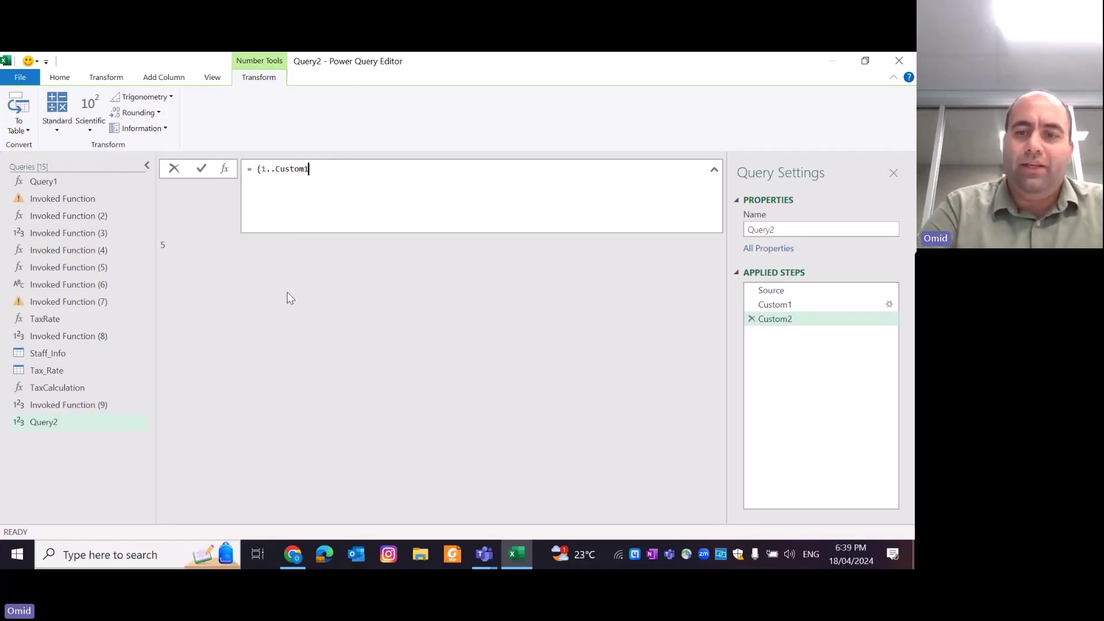
{"action": "type", "text": "}"}
{"action": "key", "text": "Return"}
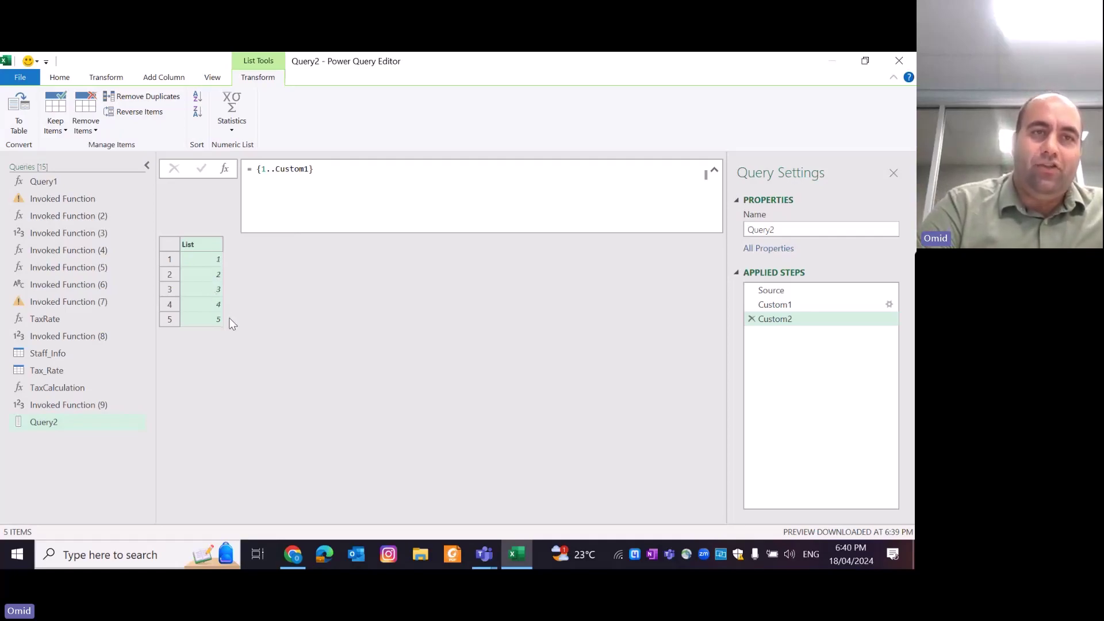
{"action": "left_click", "coordinate": [225, 171]}
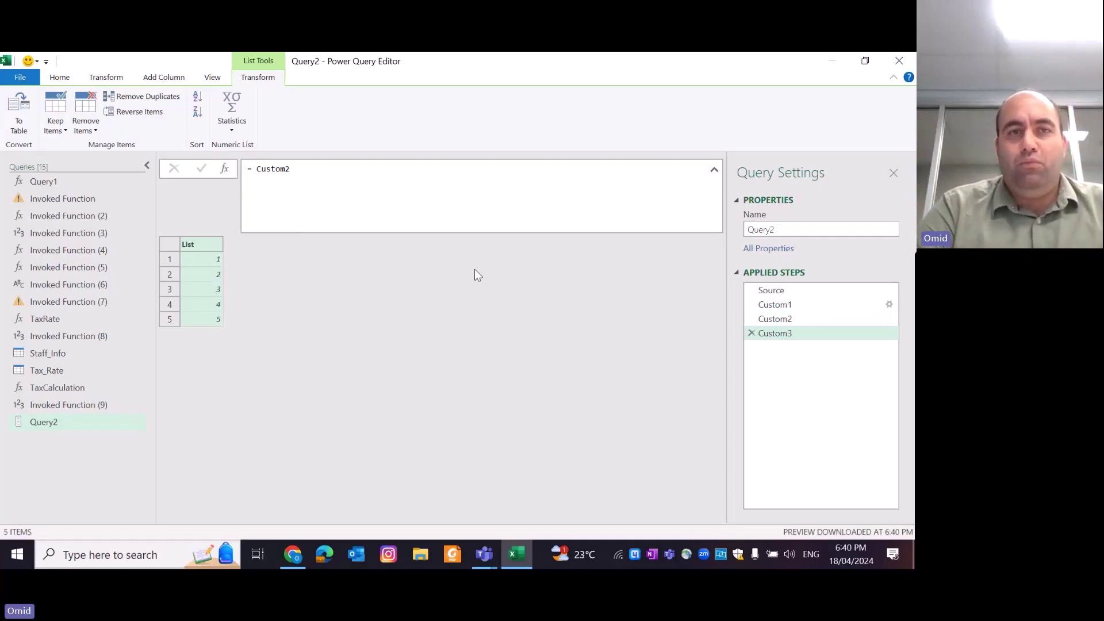
Step: Set Custom3 to List.Transform(Custom2, each Number.Mod(Source,_)), giving remainders 0,0,1,2,0
{"action": "left_click", "coordinate": [266, 171]}
{"action": "type", "text": "L"}
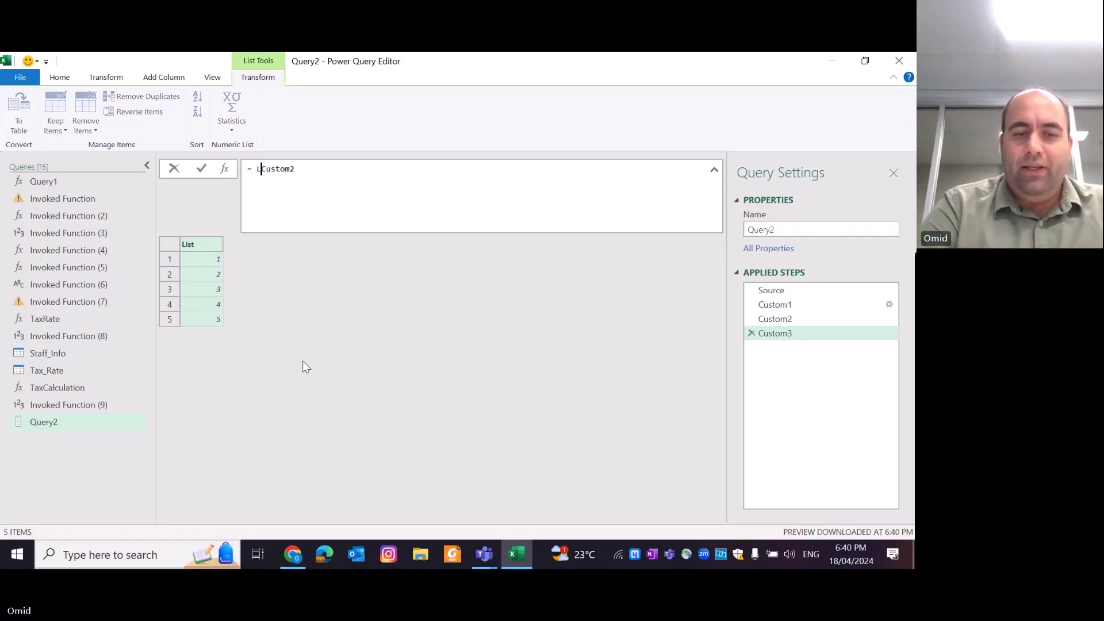
{"action": "type", "text": "ist.Trans"}
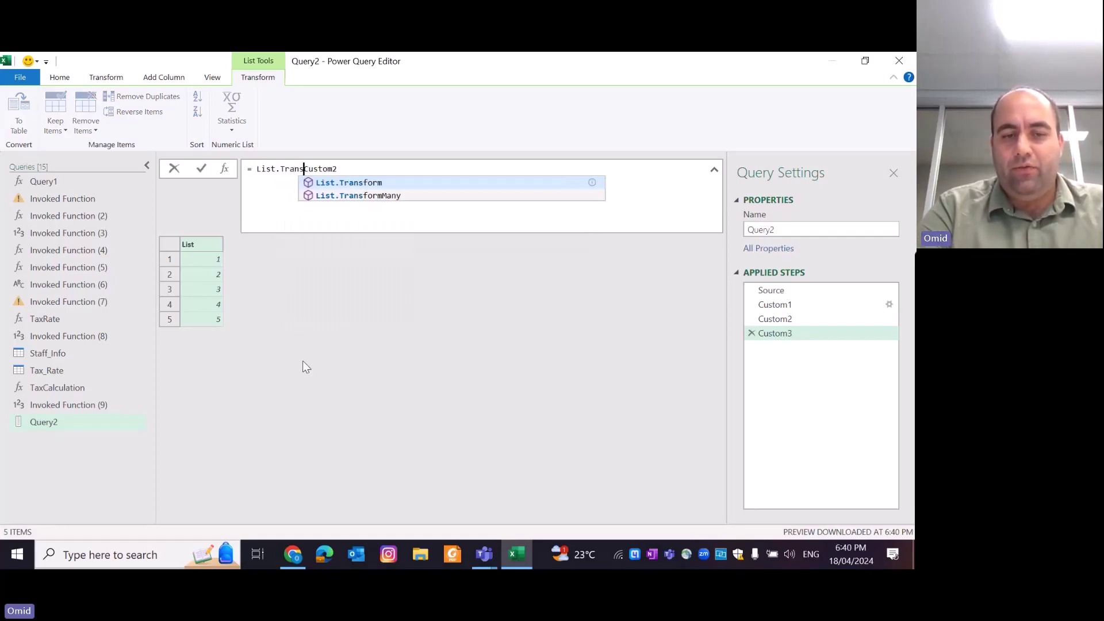
{"action": "type", "text": "form("}
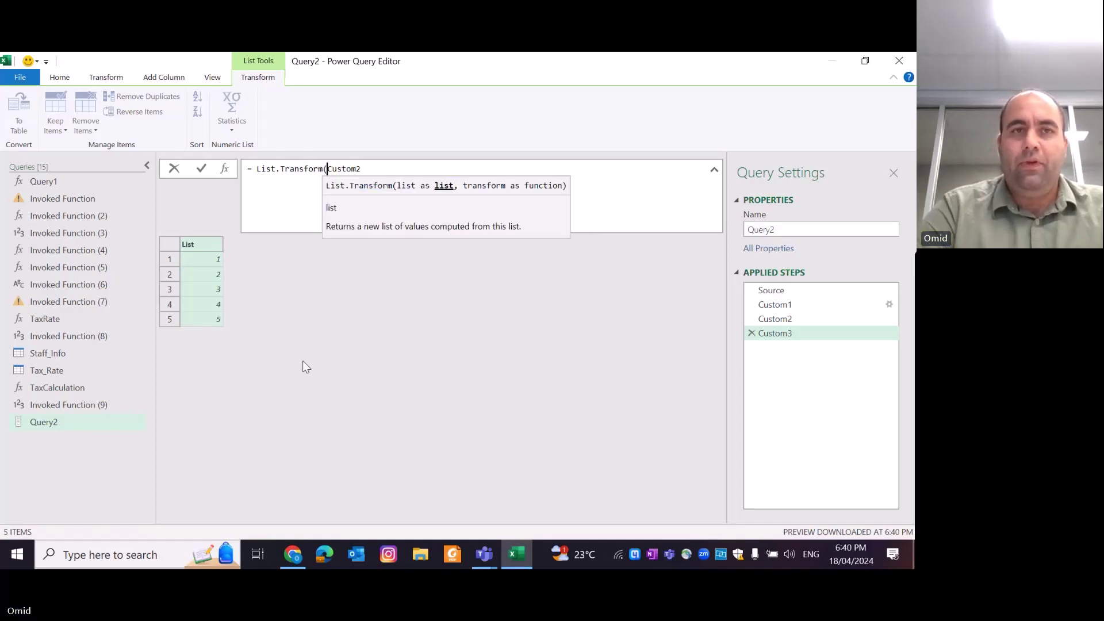
{"action": "key", "text": "End"}
{"action": "type", "text": ","}
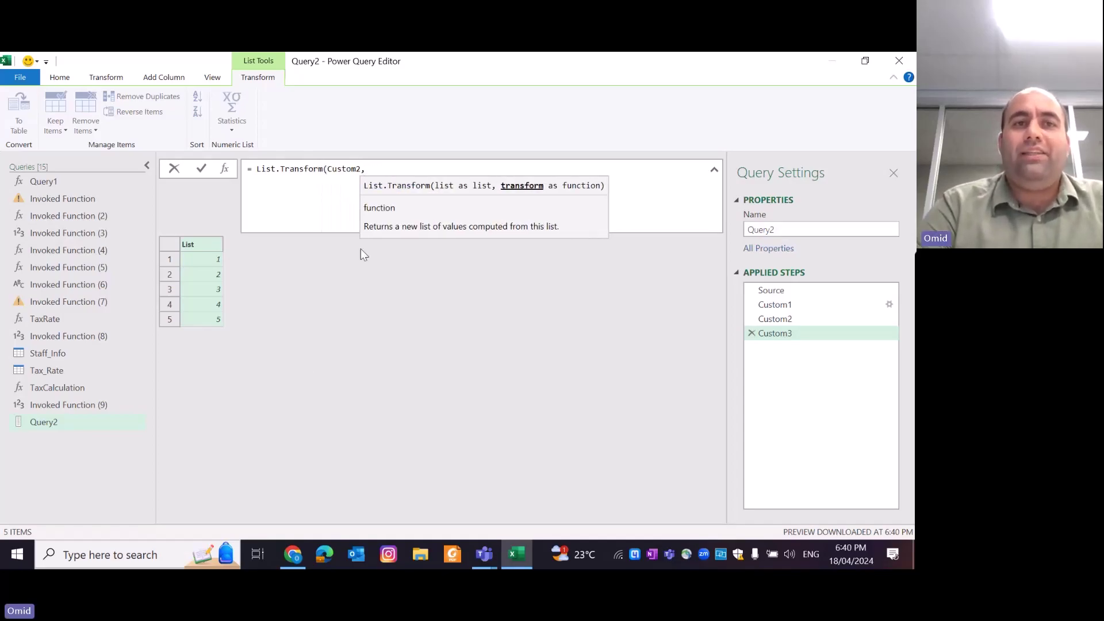
{"action": "type", "text": "each"}
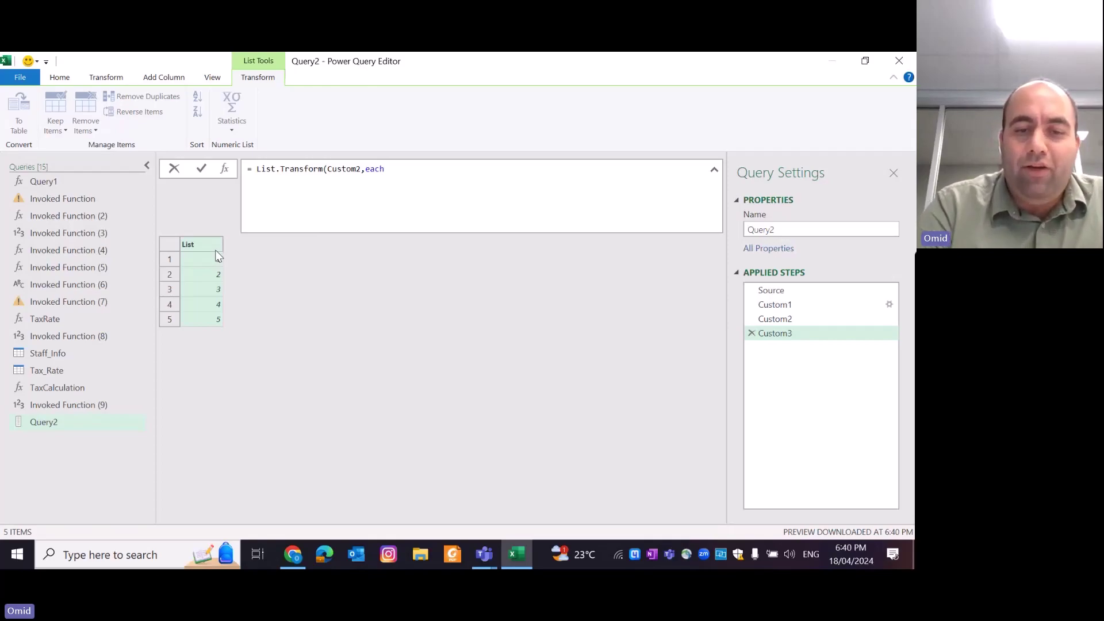
{"action": "type", "text": "Num"}
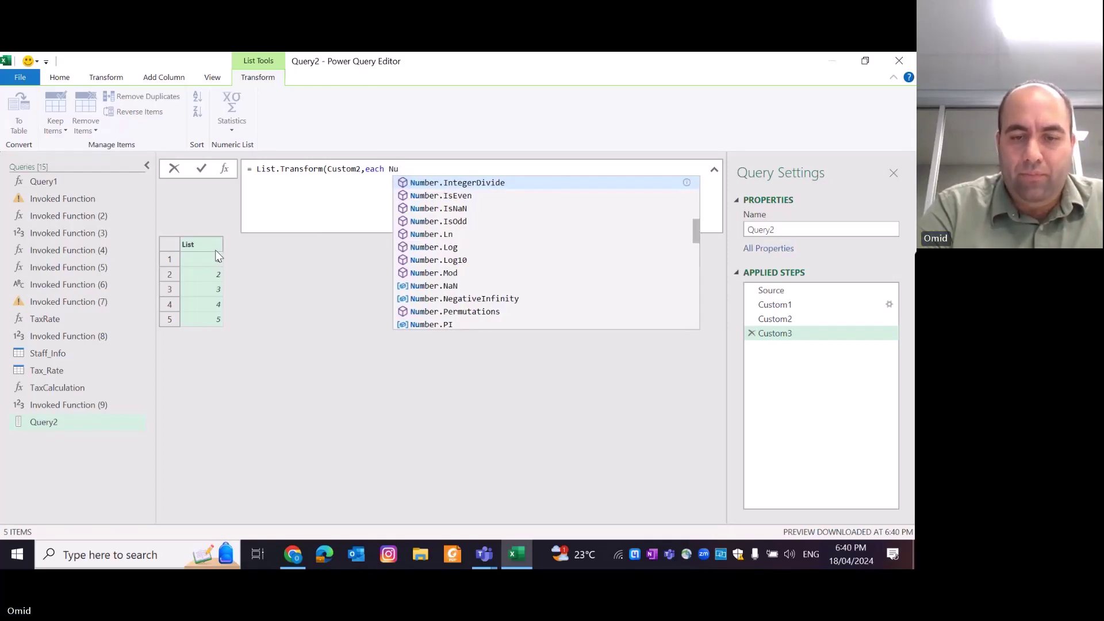
{"action": "type", "text": "ber.Mo"}
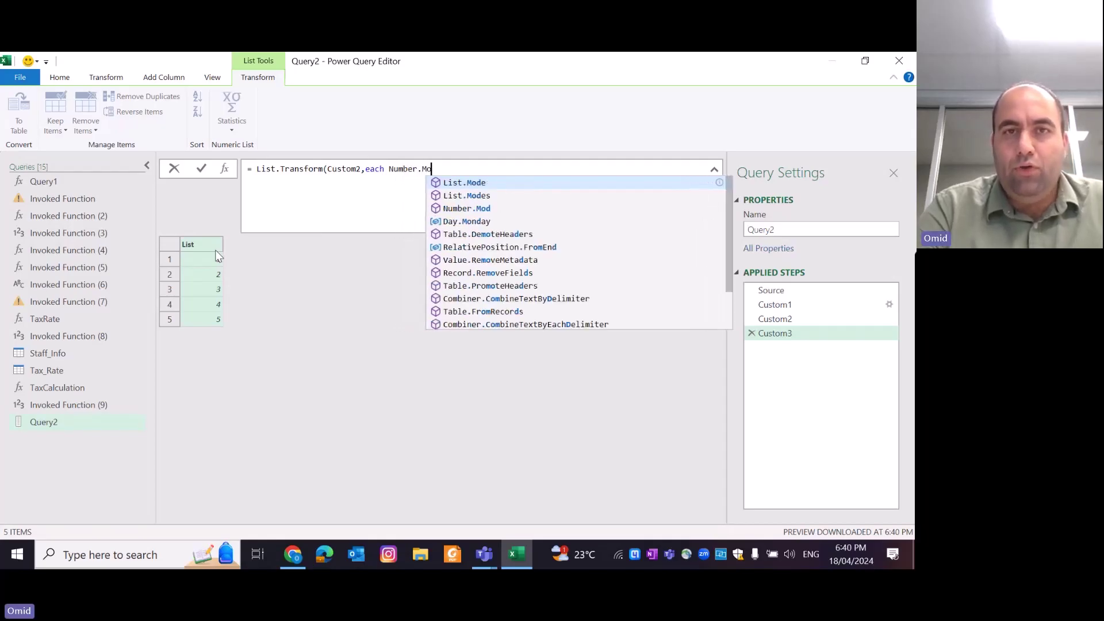
{"action": "type", "text": "d"}
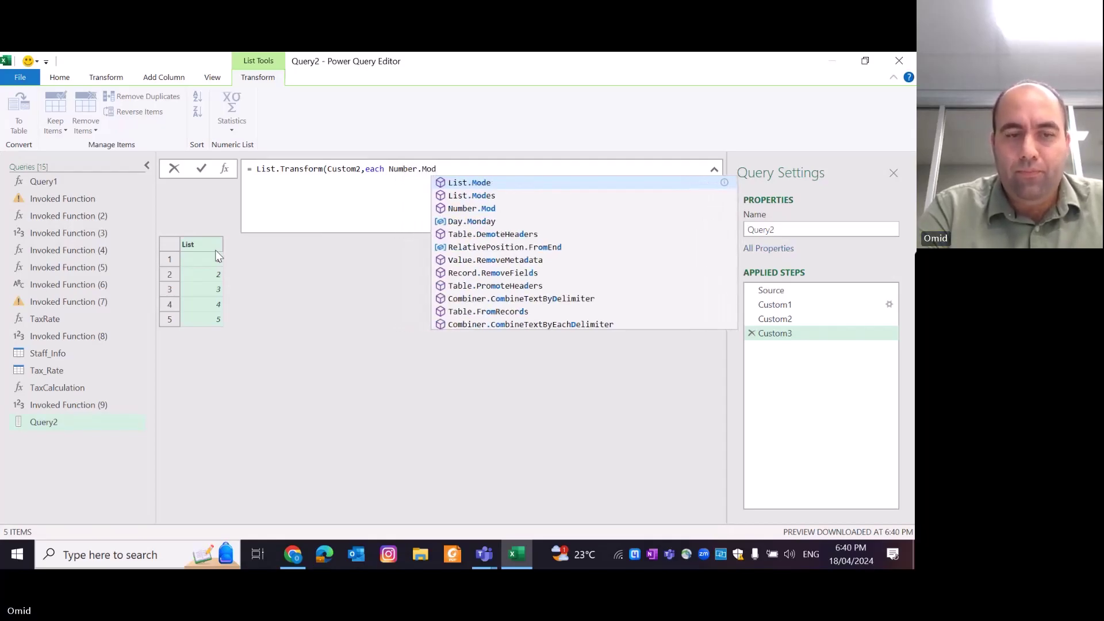
{"action": "key", "text": "Down"}
{"action": "key", "text": "Down"}
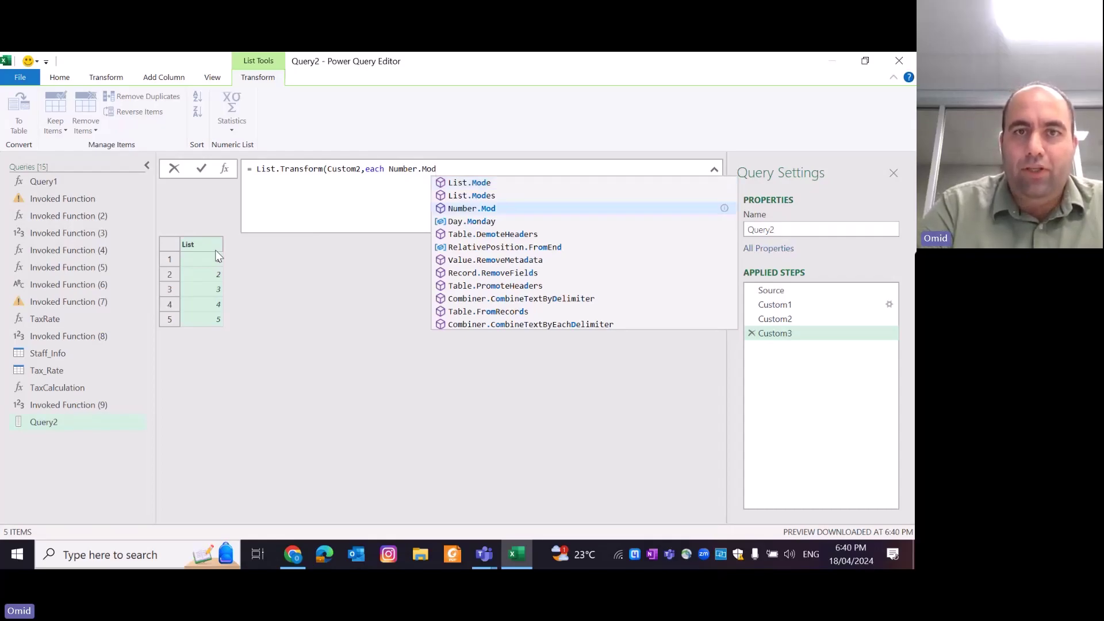
{"action": "type", "text": "("}
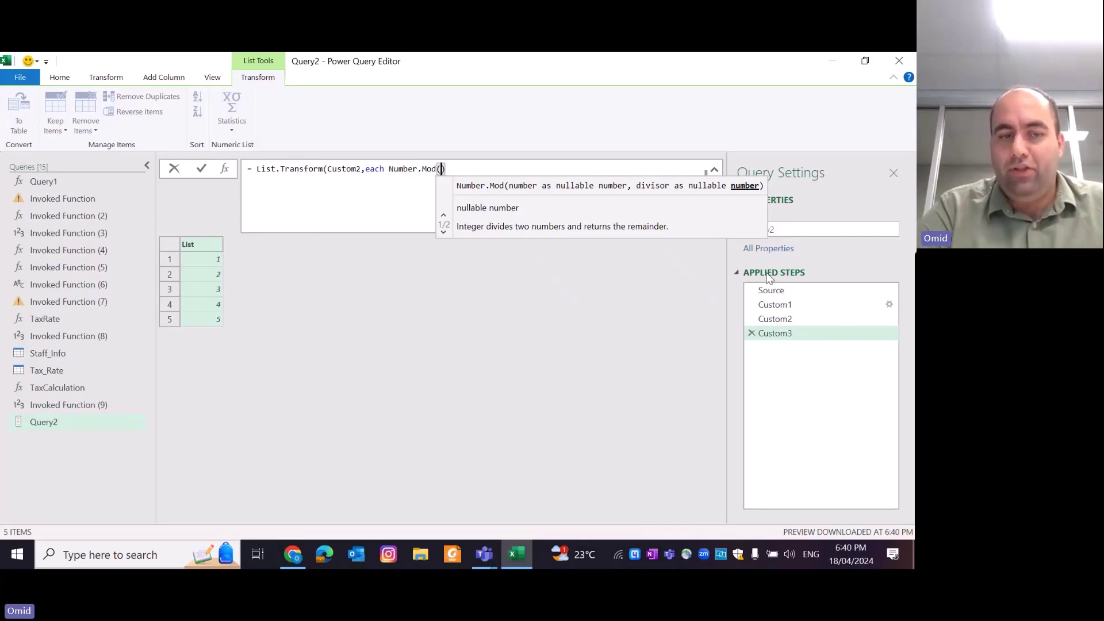
{"action": "type", "text": "source,"}
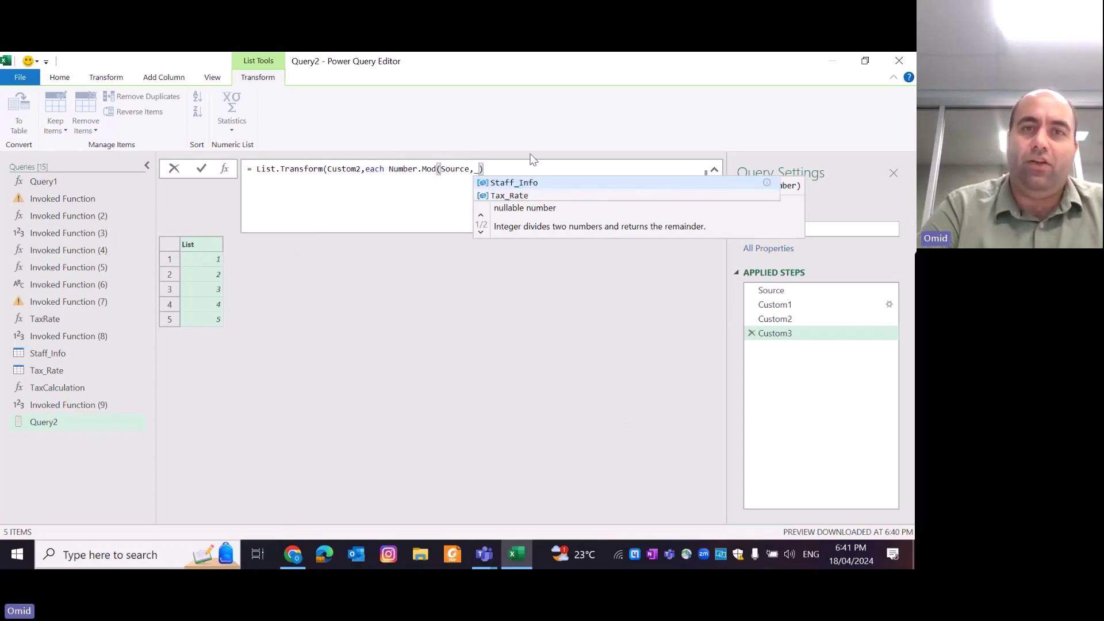
{"action": "left_click", "coordinate": [505, 176]}
{"action": "type", "text": ")"}
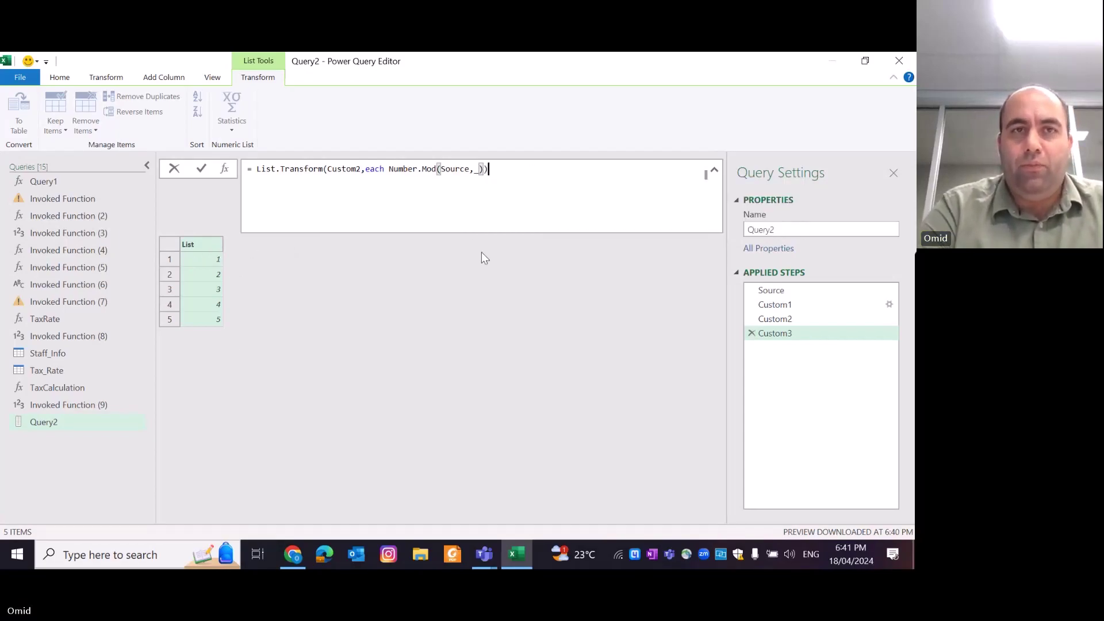
{"action": "key", "text": "Return"}
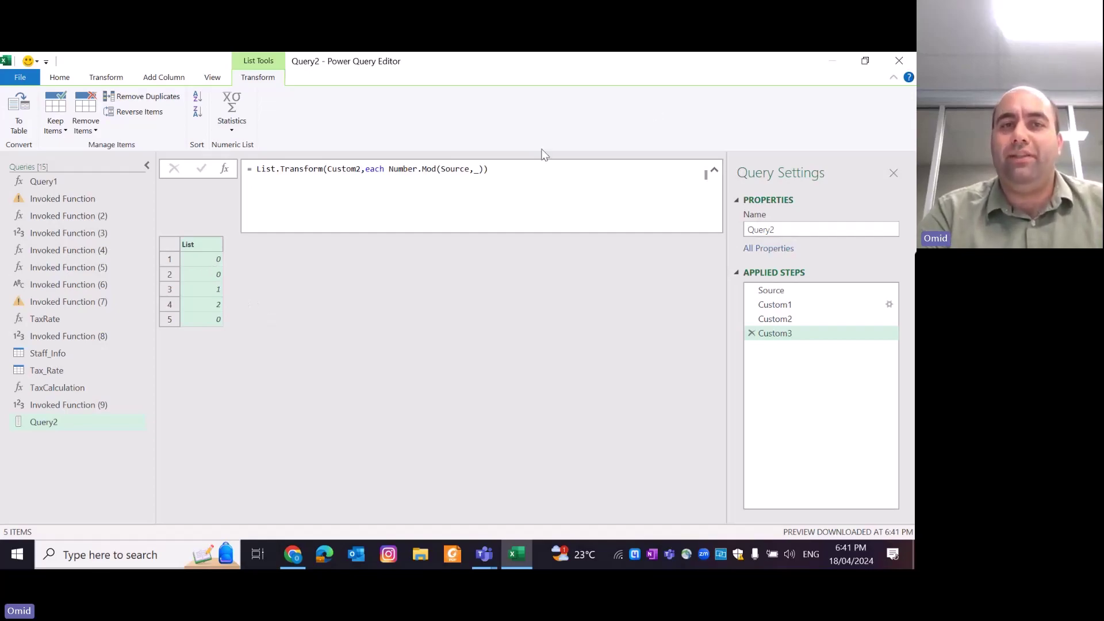
Step: Wrap the Custom3 formula in List.Select(..., each _=0) to keep zero remainders
{"action": "left_click", "coordinate": [485, 169]}
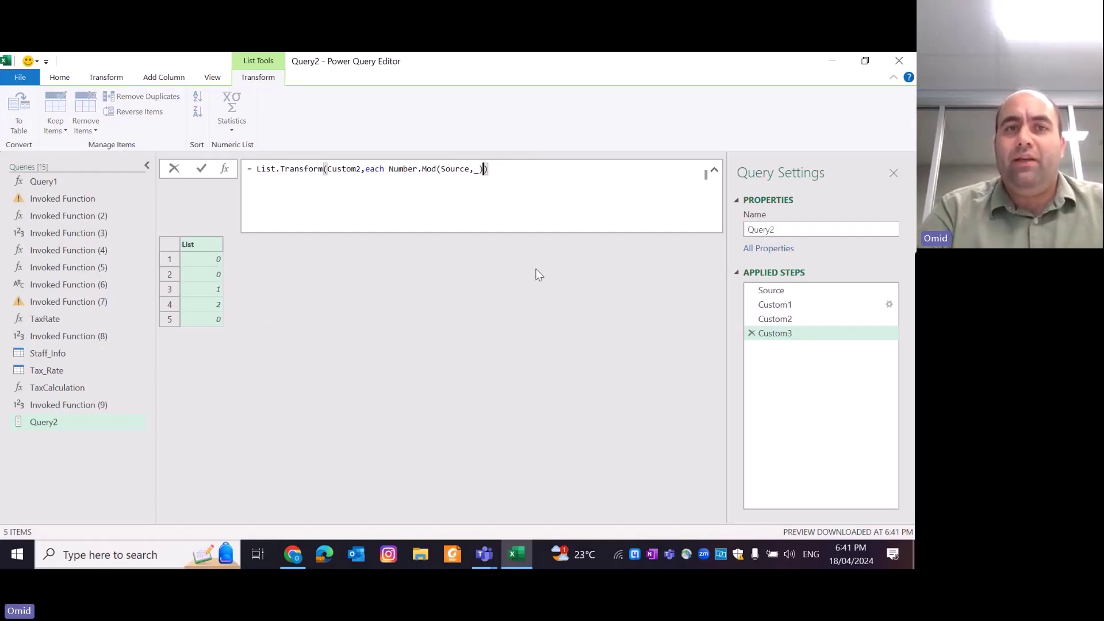
{"action": "key", "text": "Left"}
{"action": "key", "text": "Left"}
{"action": "key", "text": "Left"}
{"action": "key", "text": "Left"}
{"action": "key", "text": "Left"}
{"action": "key", "text": "Left"}
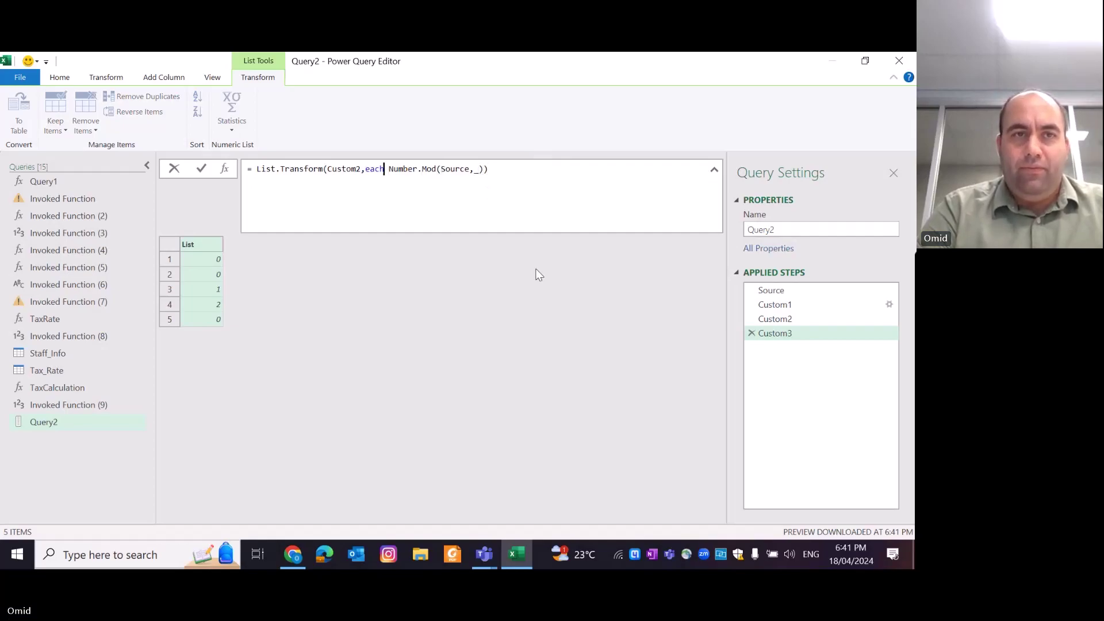
{"action": "key", "text": "Left"}
{"action": "key", "text": "Left"}
{"action": "key", "text": "Left"}
{"action": "key", "text": "Left"}
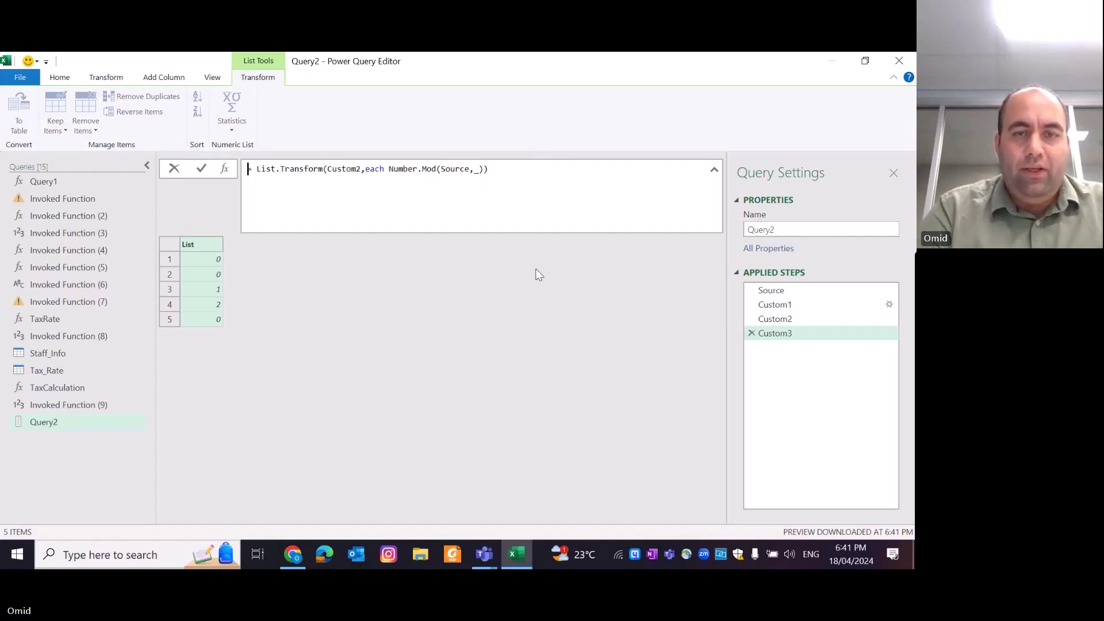
{"action": "type", "text": "Lis"}
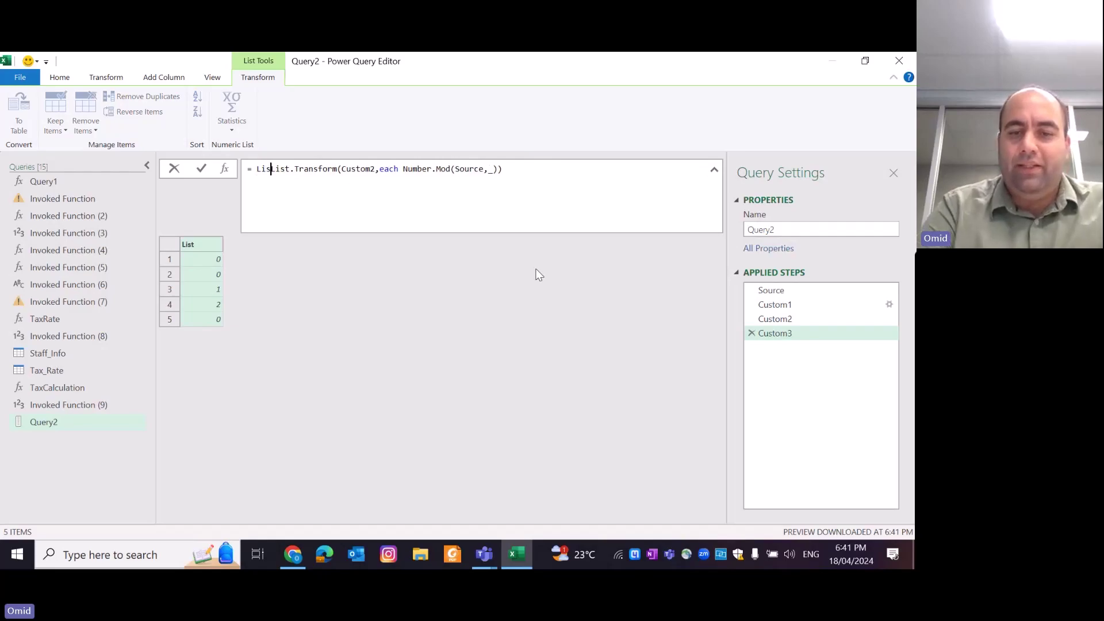
{"action": "type", "text": "t.Select"}
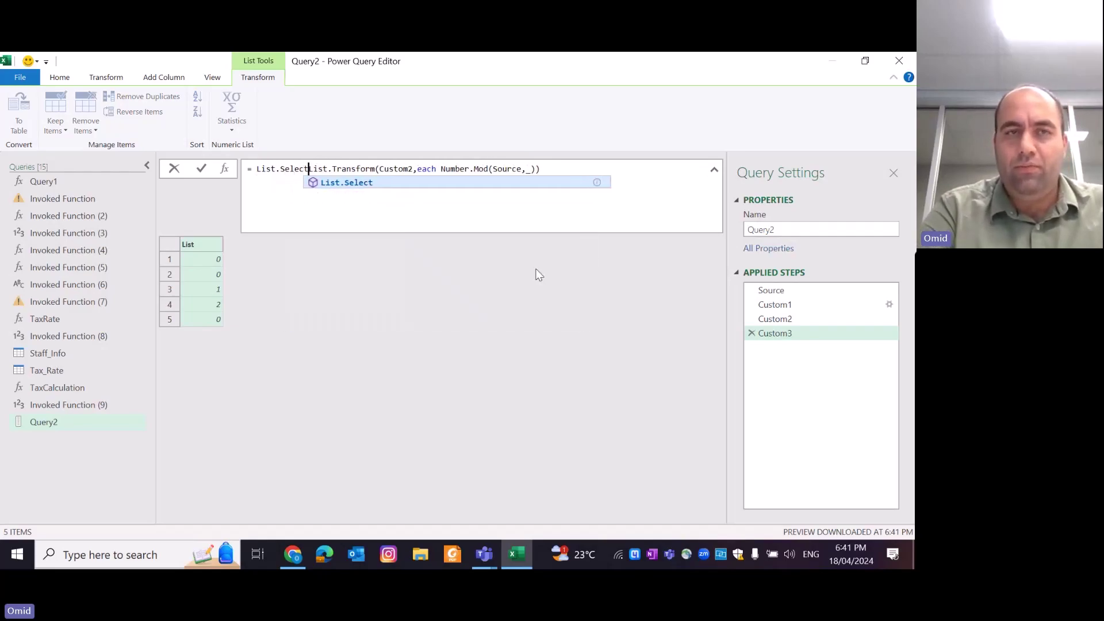
{"action": "type", "text": "("}
{"action": "key", "text": "Right"}
{"action": "key", "text": "Right"}
{"action": "key", "text": "Right"}
{"action": "key", "text": "End"}
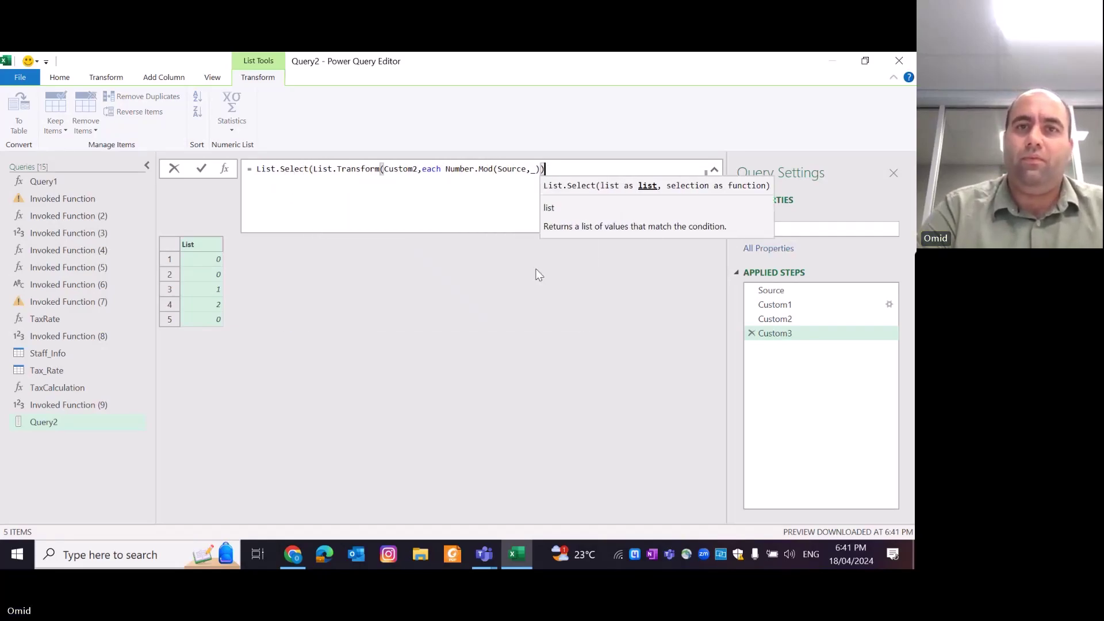
{"action": "type", "text": ",each _"}
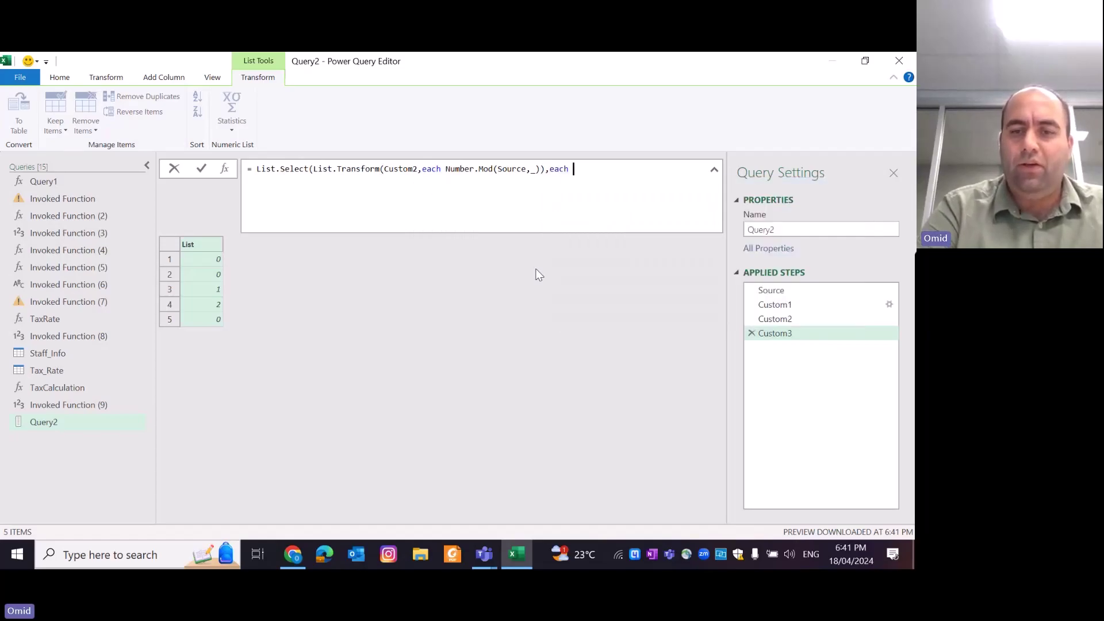
{"action": "type", "text": "=0"}
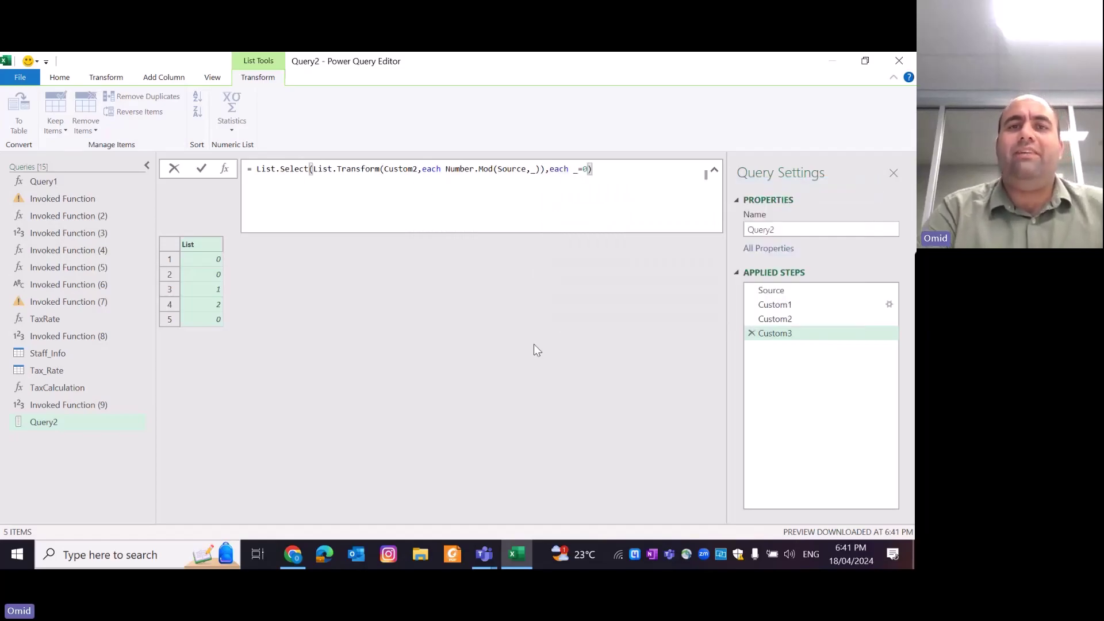
{"action": "key", "text": "Return"}
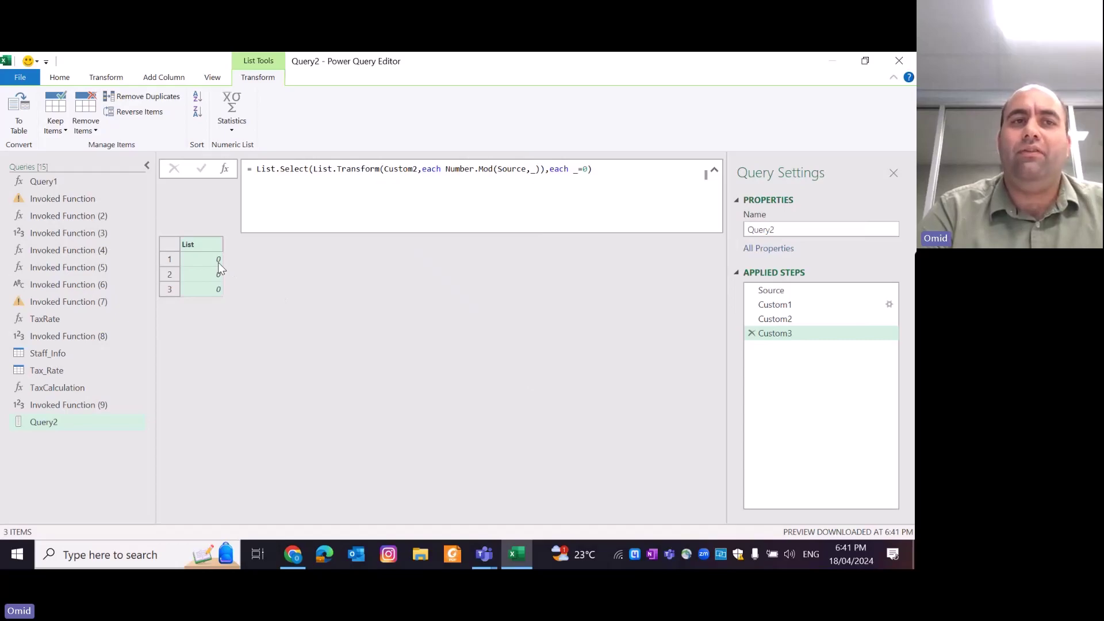
Step: Wrap the filtered list in List.Count() to count zero remainders
{"action": "left_click", "coordinate": [252, 170]}
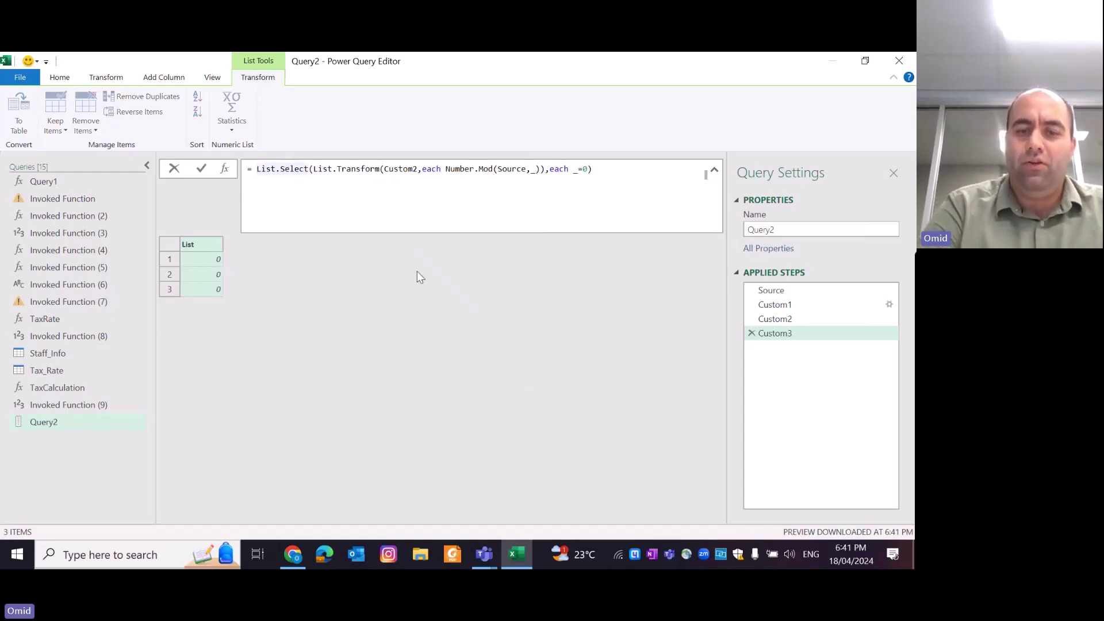
{"action": "type", "text": "List.Coun"}
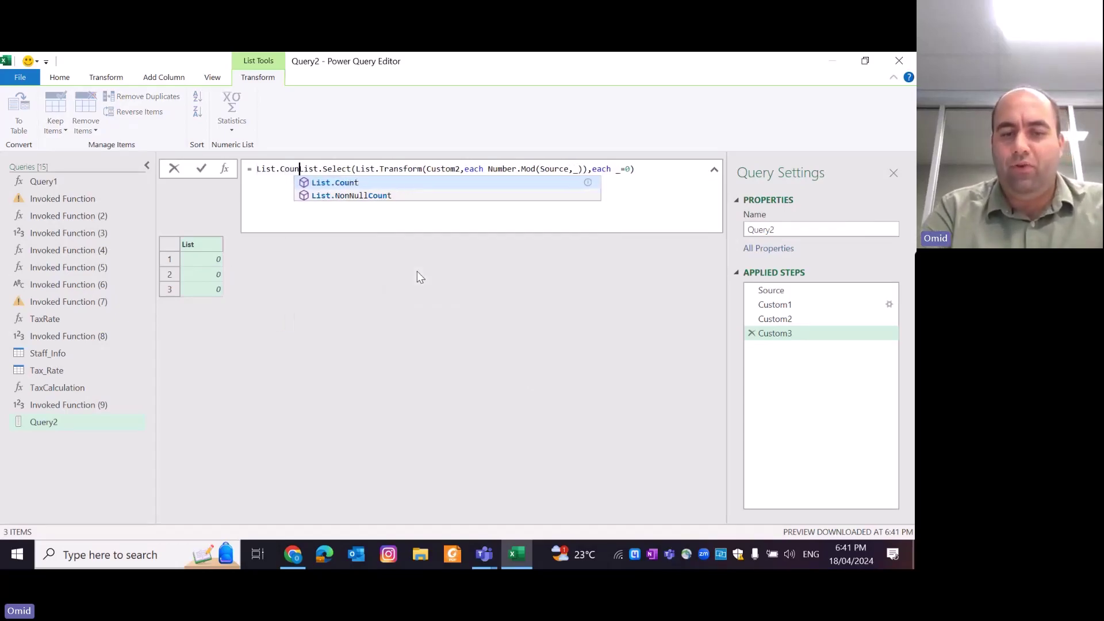
{"action": "type", "text": "t("}
{"action": "key", "text": "End"}
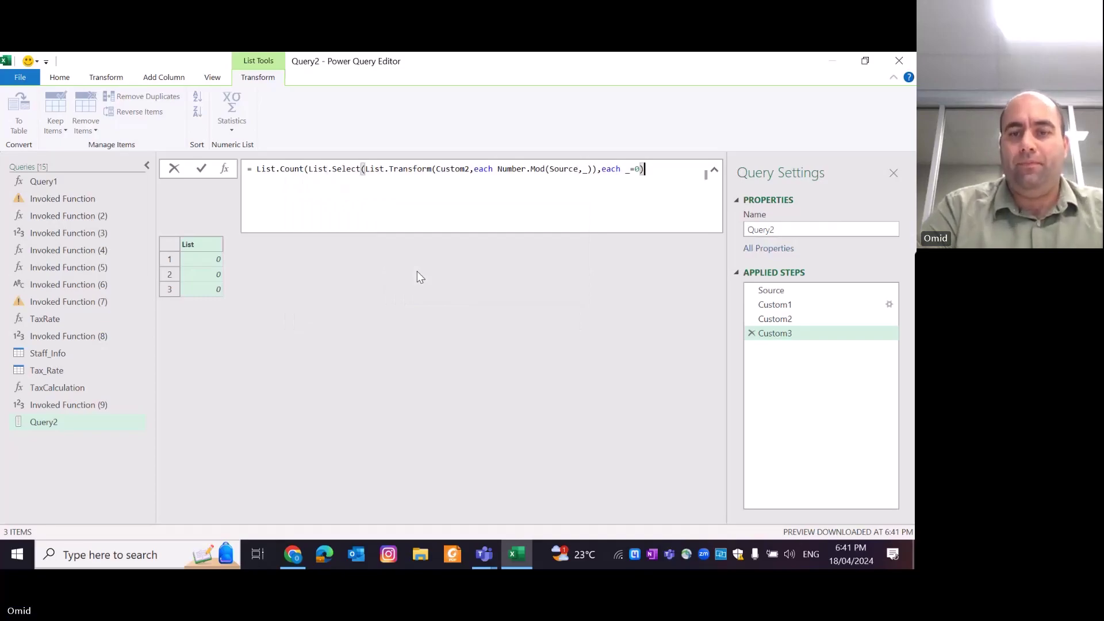
{"action": "type", "text": ")"}
{"action": "key", "text": "Return"}
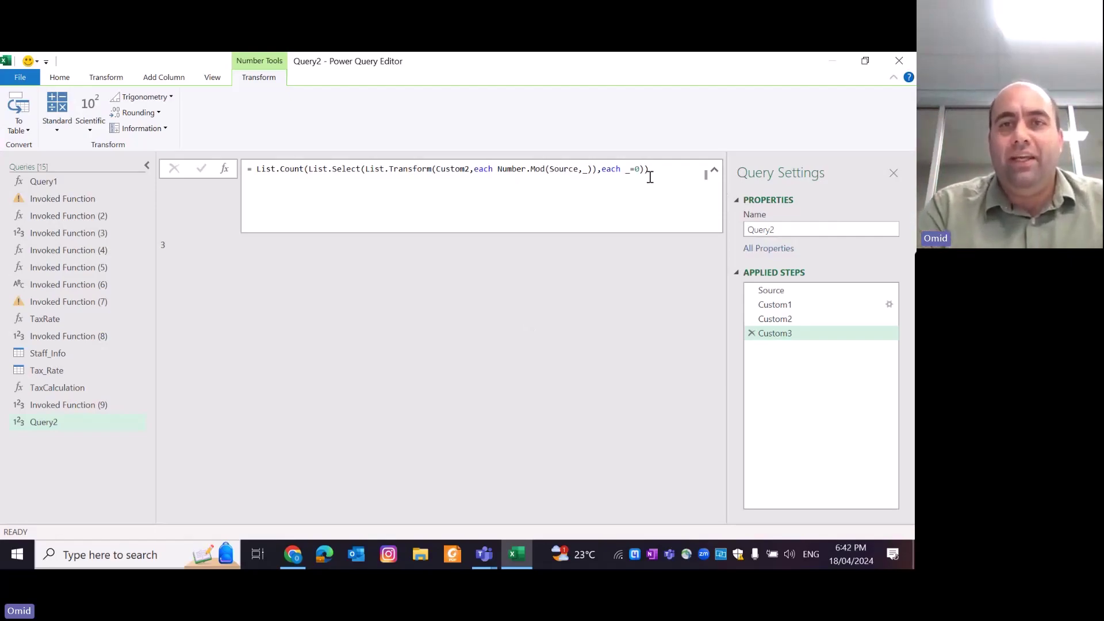
Step: Append =1 to the count so Custom3 returns FALSE
{"action": "left_click", "coordinate": [656, 173]}
{"action": "type", "text": "=1"}
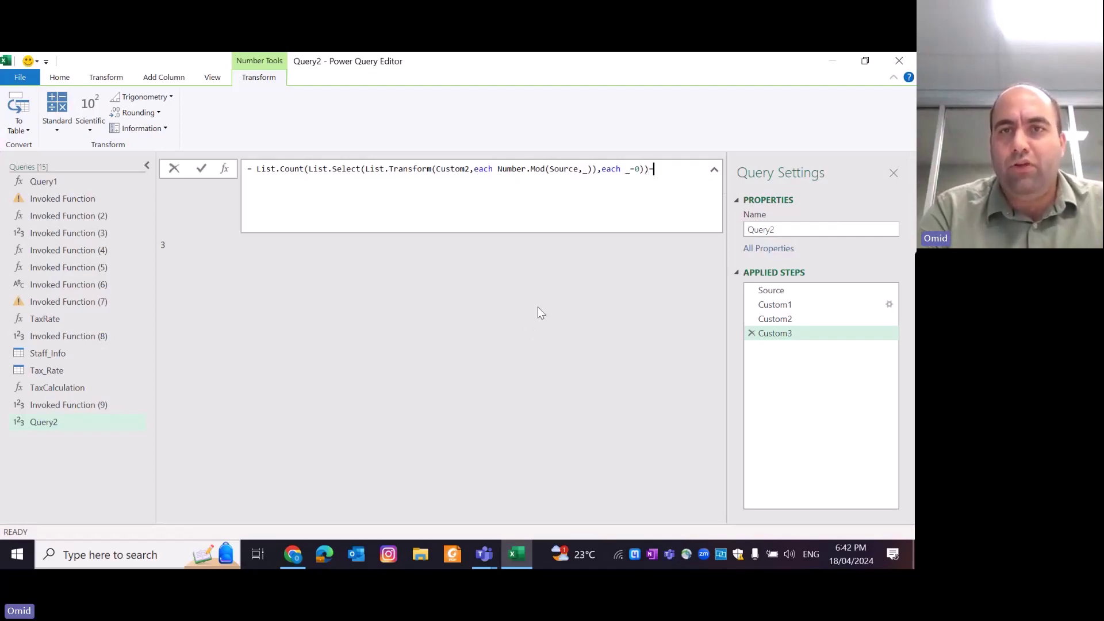
{"action": "key", "text": "Return"}
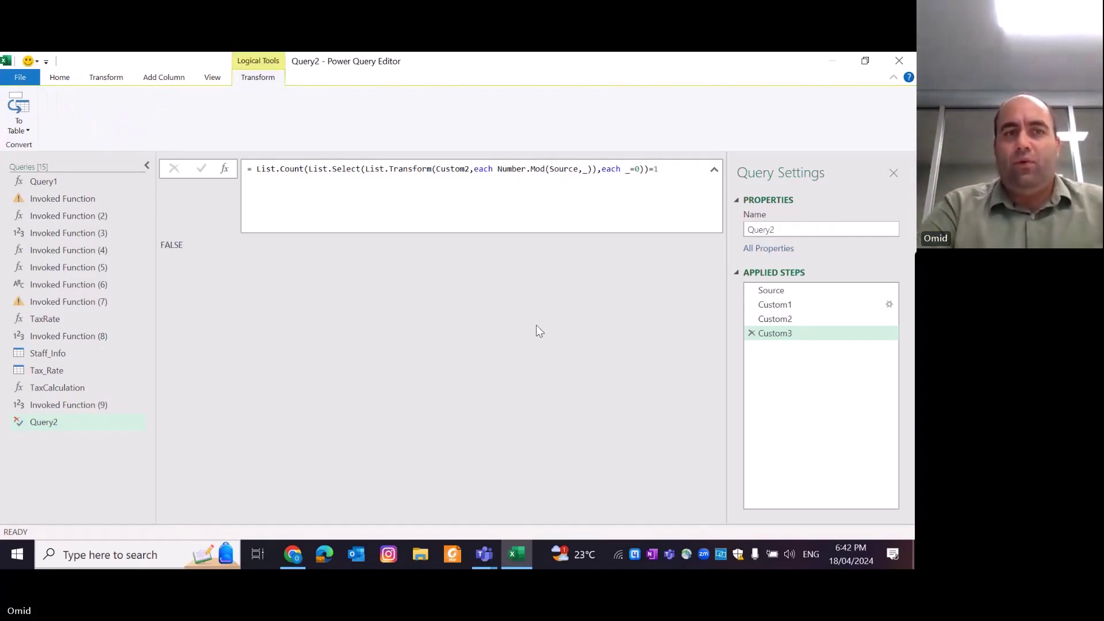
Step: Change the Source number to 11 and confirm Custom3 now returns TRUE
{"action": "left_click", "coordinate": [796, 291]}
{"action": "left_click", "coordinate": [312, 177]}
{"action": "type", "text": "12"}
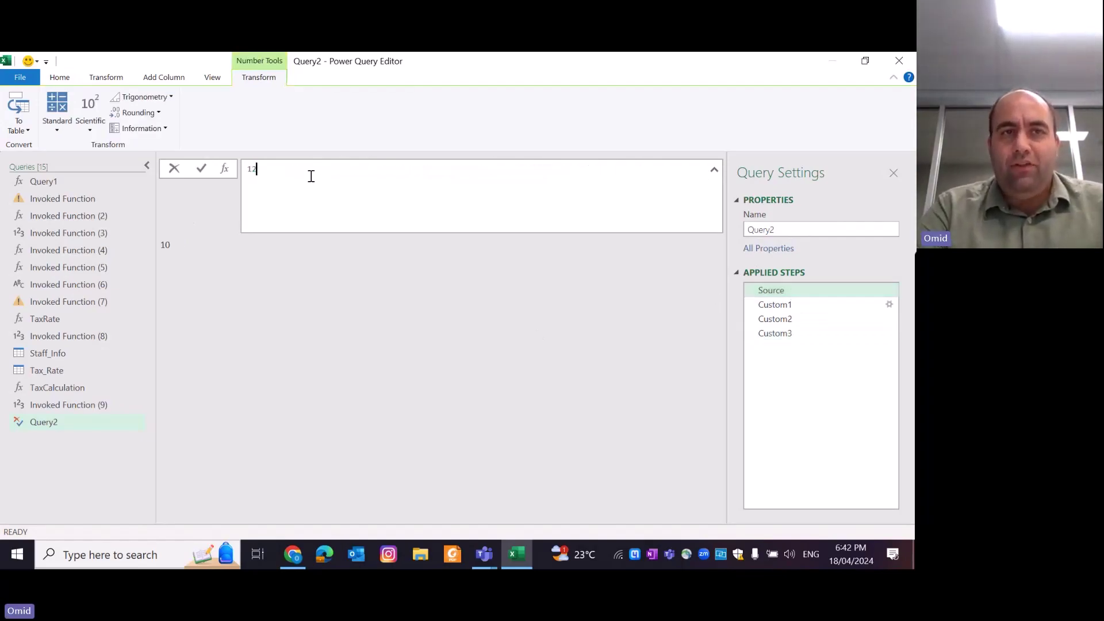
{"action": "left_click", "coordinate": [776, 333]}
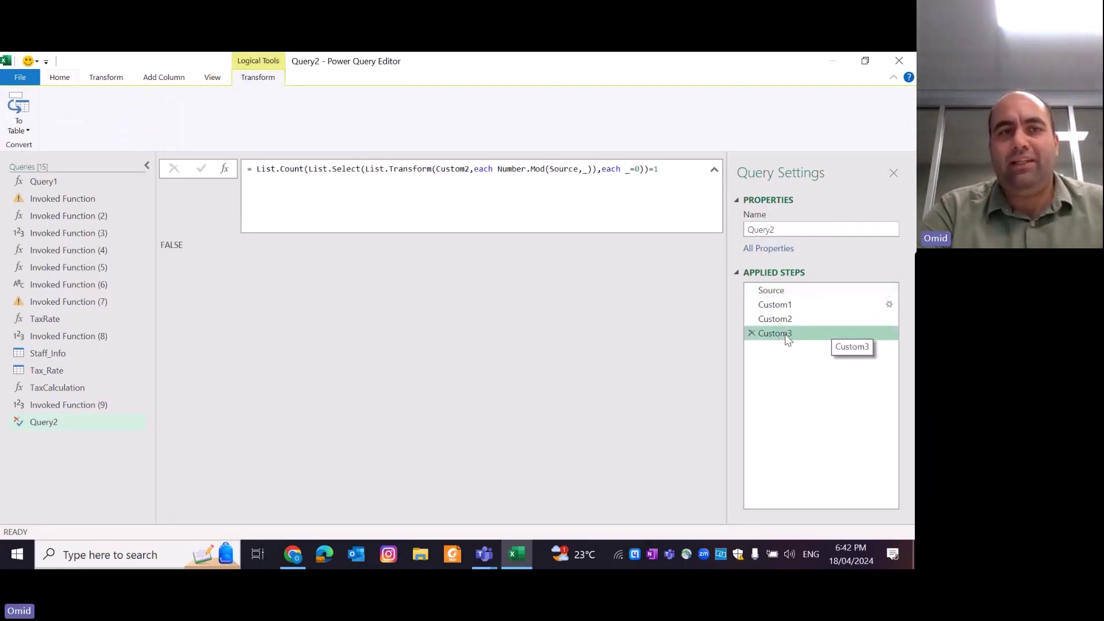
{"action": "left_click", "coordinate": [796, 291]}
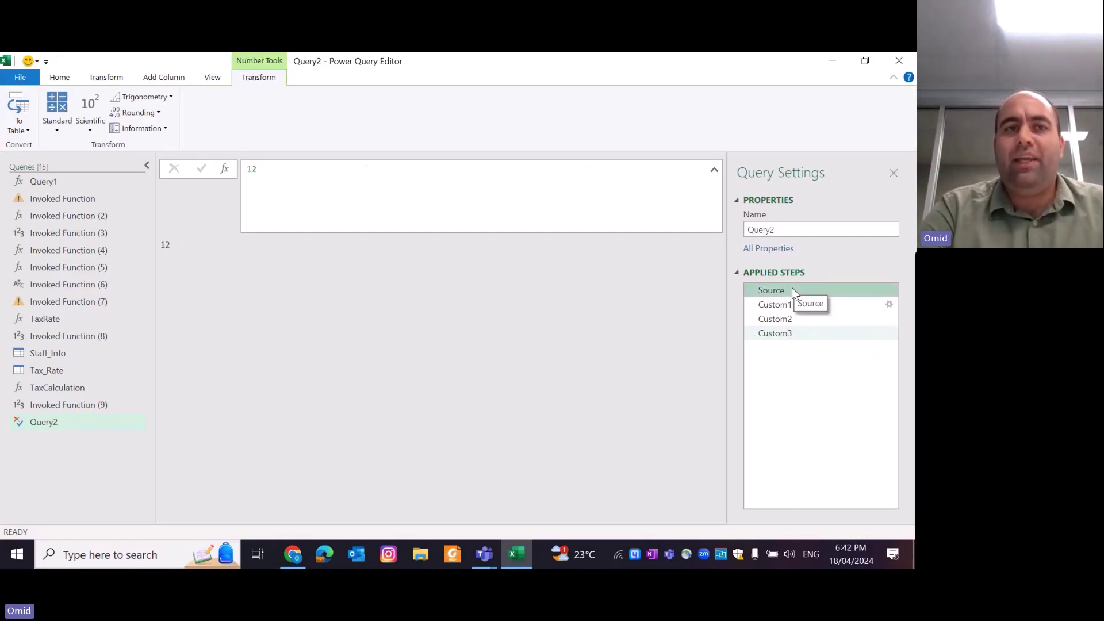
{"action": "left_click", "coordinate": [378, 190]}
{"action": "type", "text": "11"}
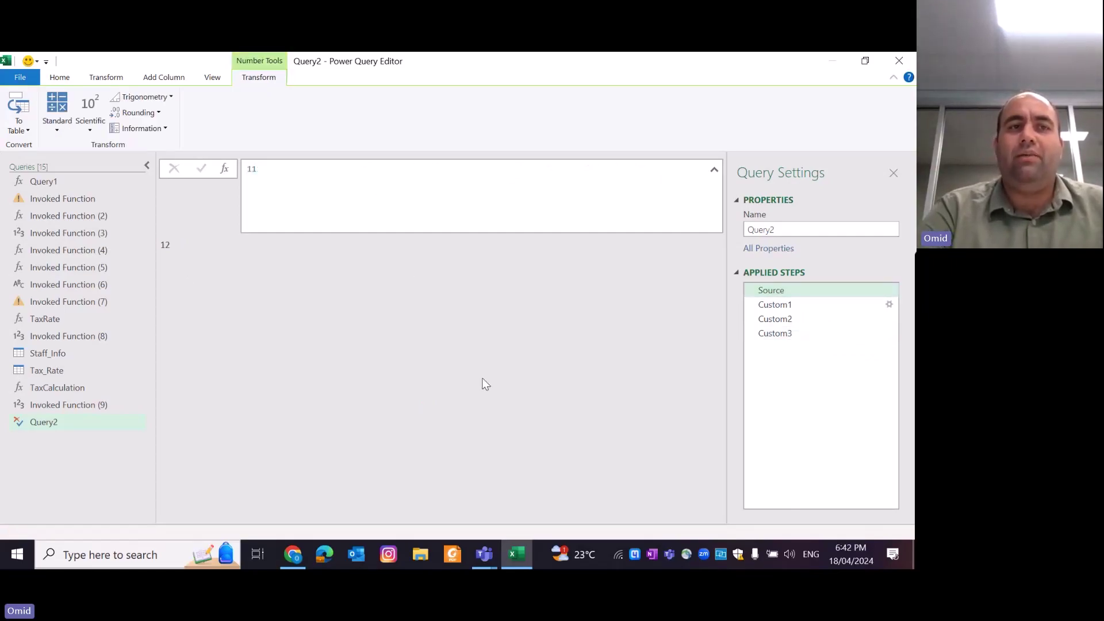
{"action": "key", "text": "Return"}
{"action": "left_click", "coordinate": [805, 334]}
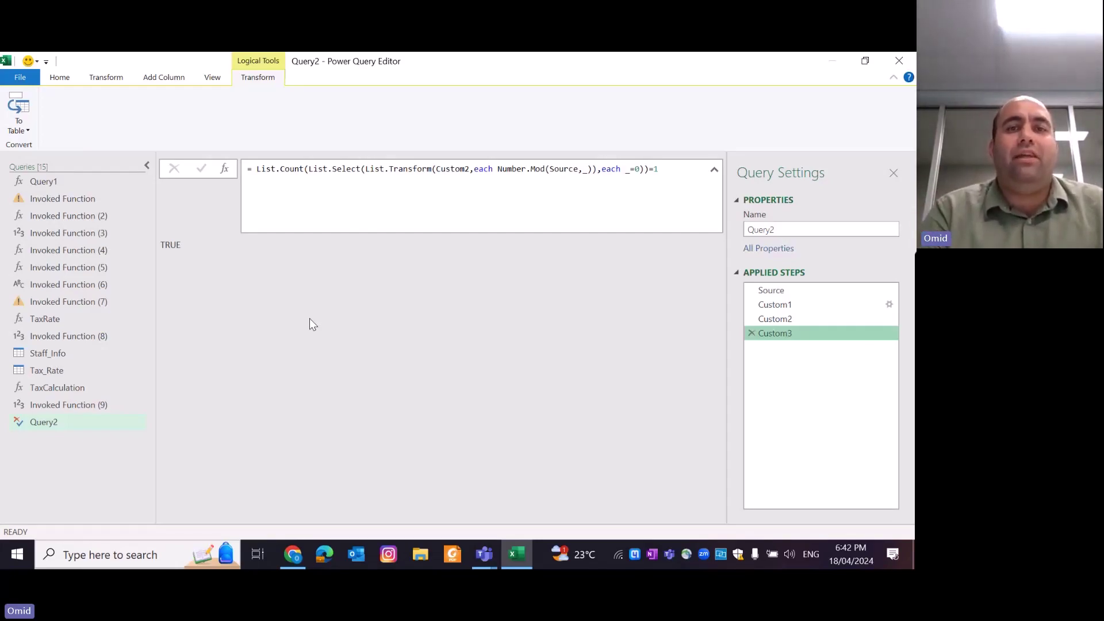
Step: Check Query2's Custom1 and Custom2 steps, then add the (a)=> header above let in its code
{"action": "left_click", "coordinate": [797, 305]}
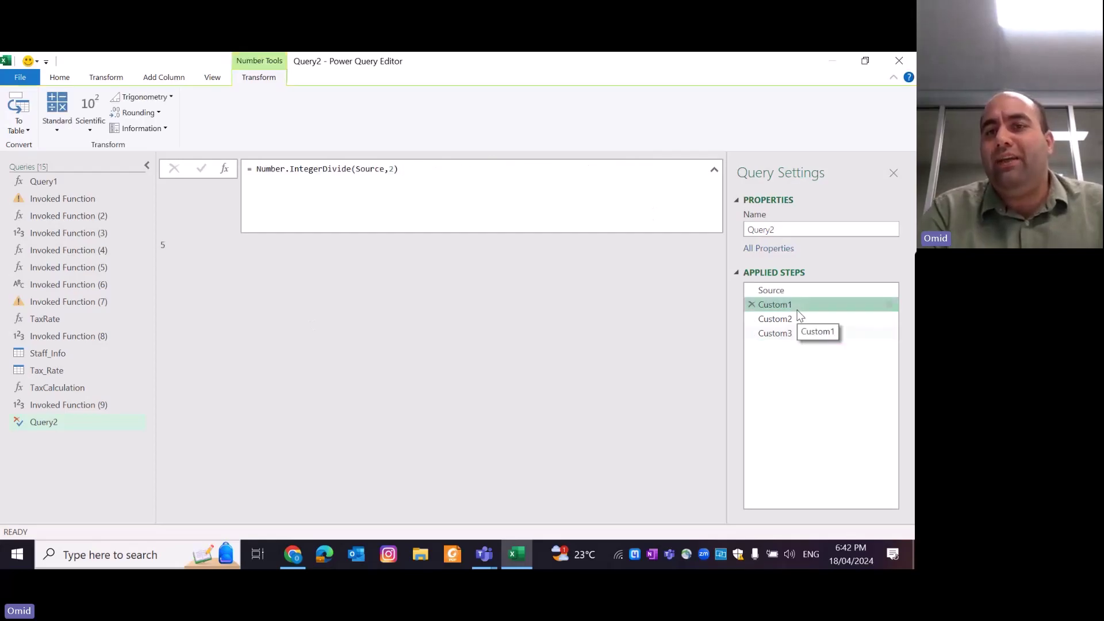
{"action": "left_click", "coordinate": [797, 319]}
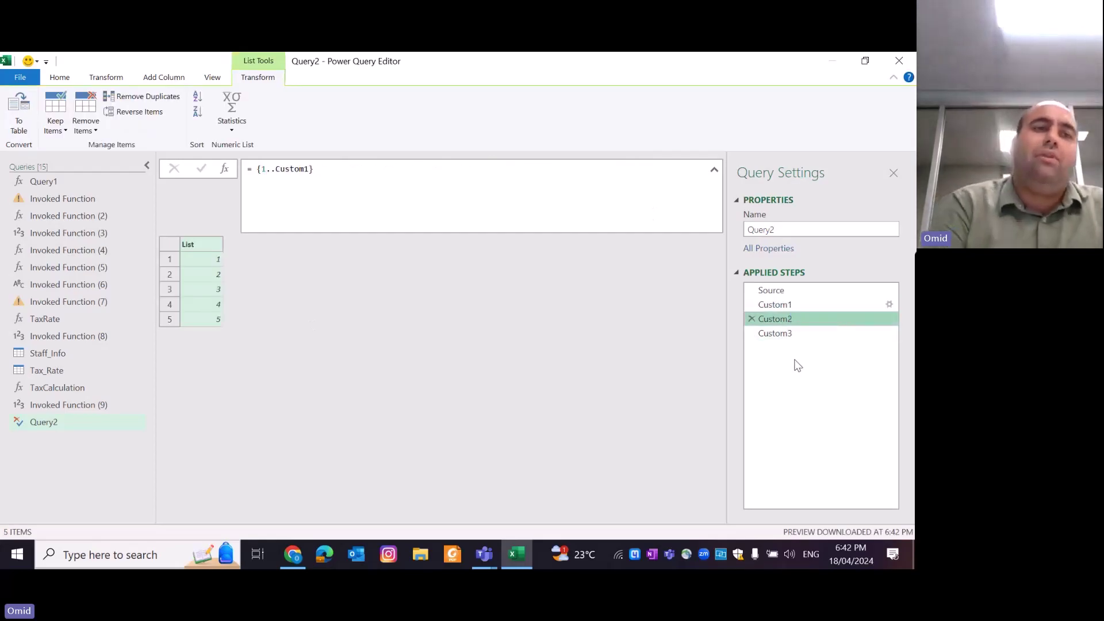
{"action": "left_click", "coordinate": [62, 78]}
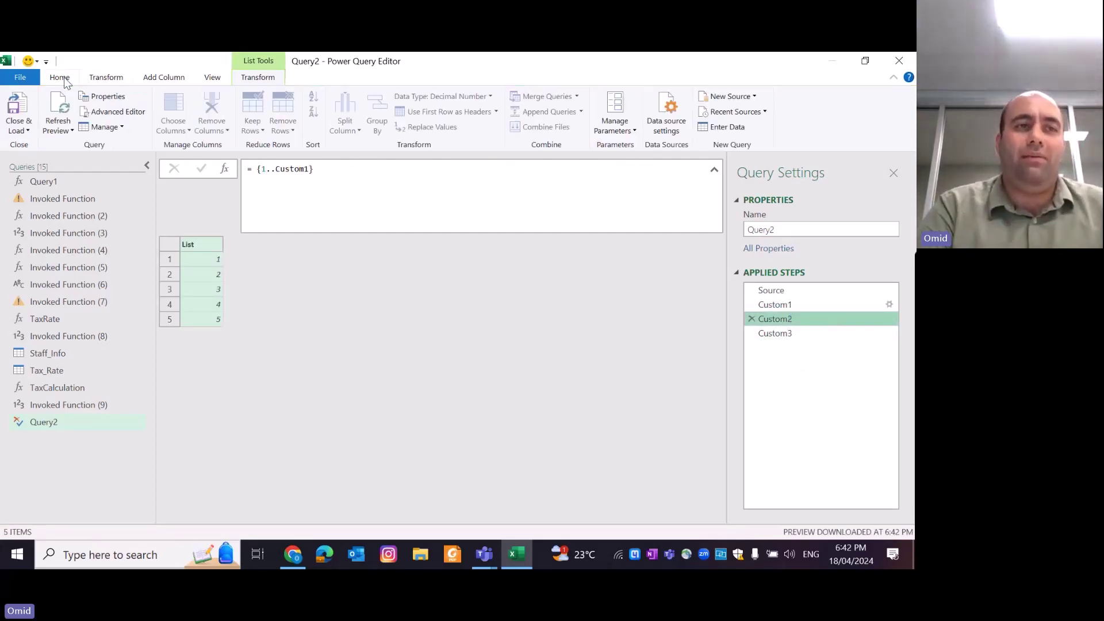
{"action": "left_click", "coordinate": [93, 112]}
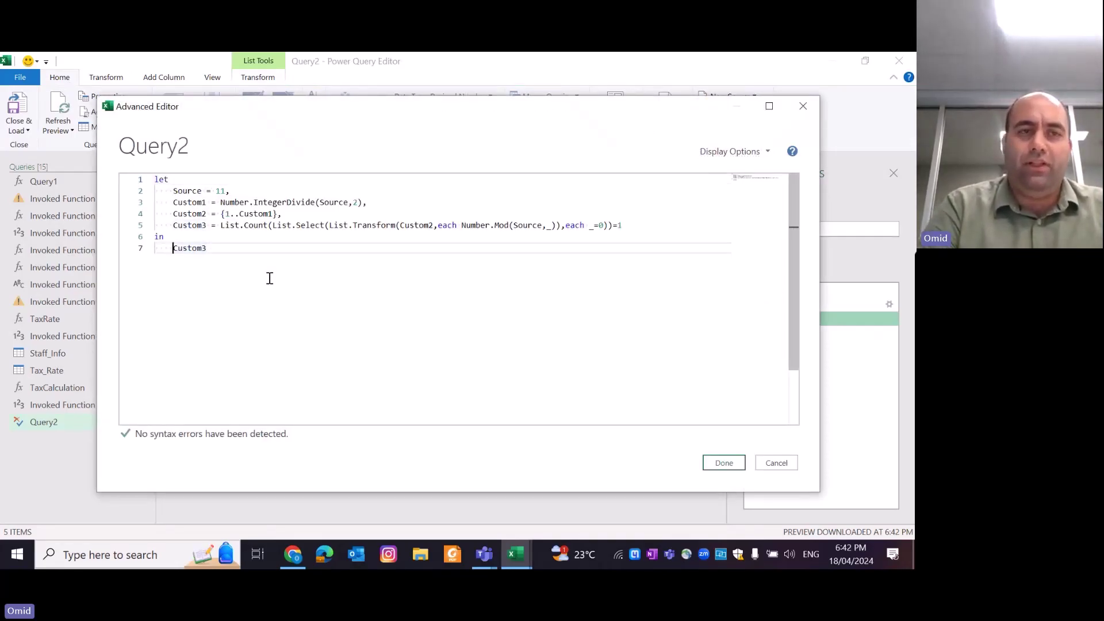
{"action": "left_click", "coordinate": [597, 225]}
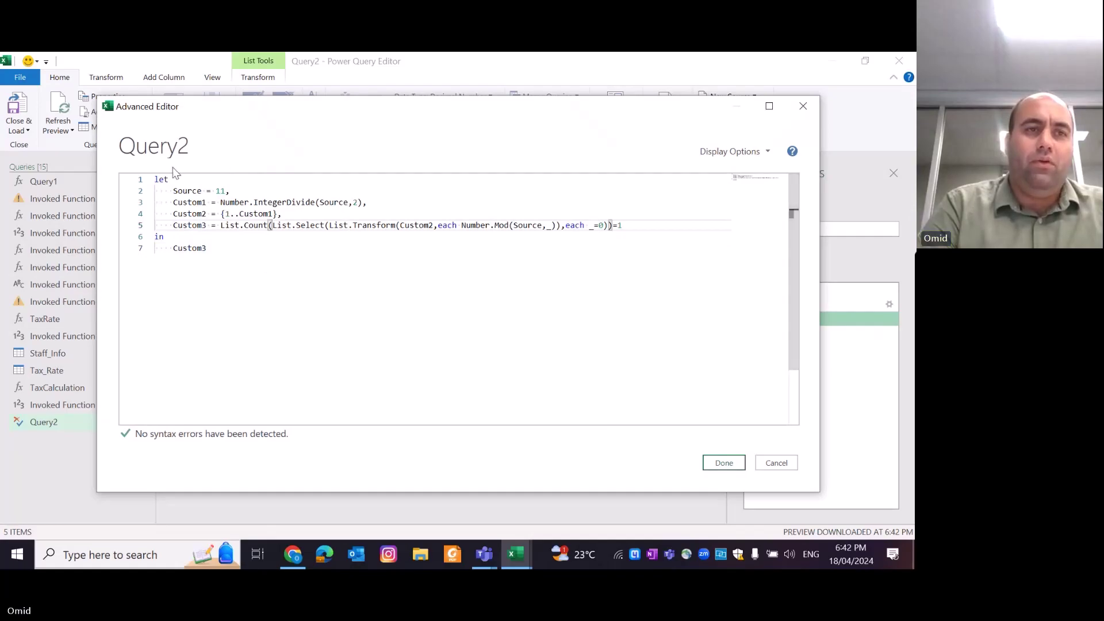
{"action": "left_click", "coordinate": [159, 180]}
{"action": "key", "text": "Return"}
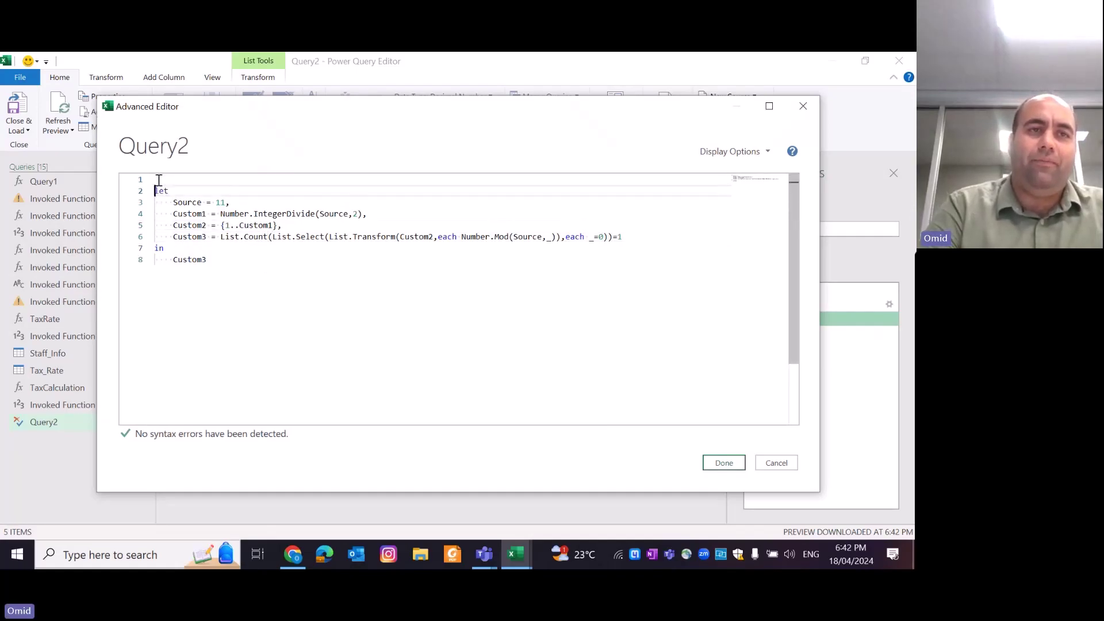
{"action": "key", "text": "Return"}
{"action": "left_click", "coordinate": [159, 180]}
{"action": "type", "text": "(a"}
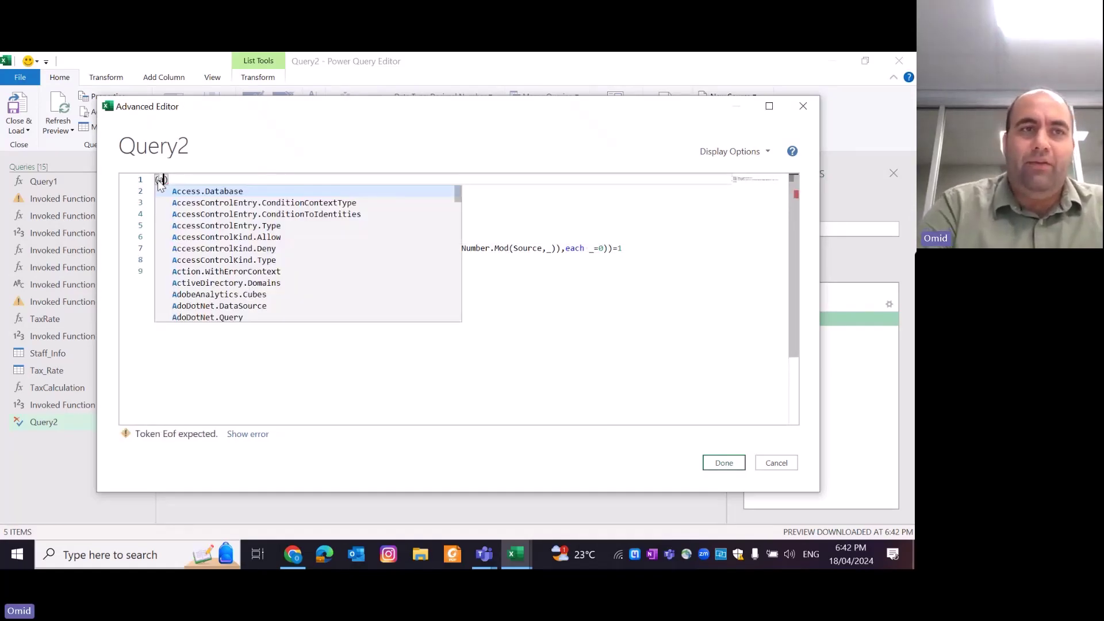
{"action": "type", "text": ")=>"}
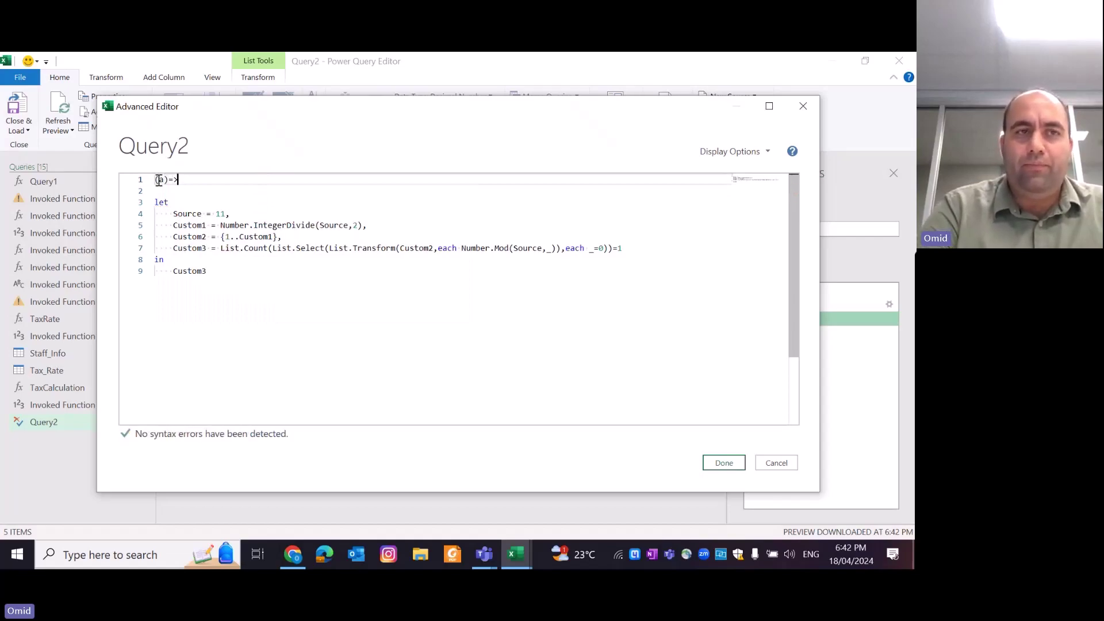
Step: Delete 'Source = 11,', use a instead of Source in IntegerDivide and Number.Mod, and save
{"action": "right_click", "coordinate": [183, 208]}
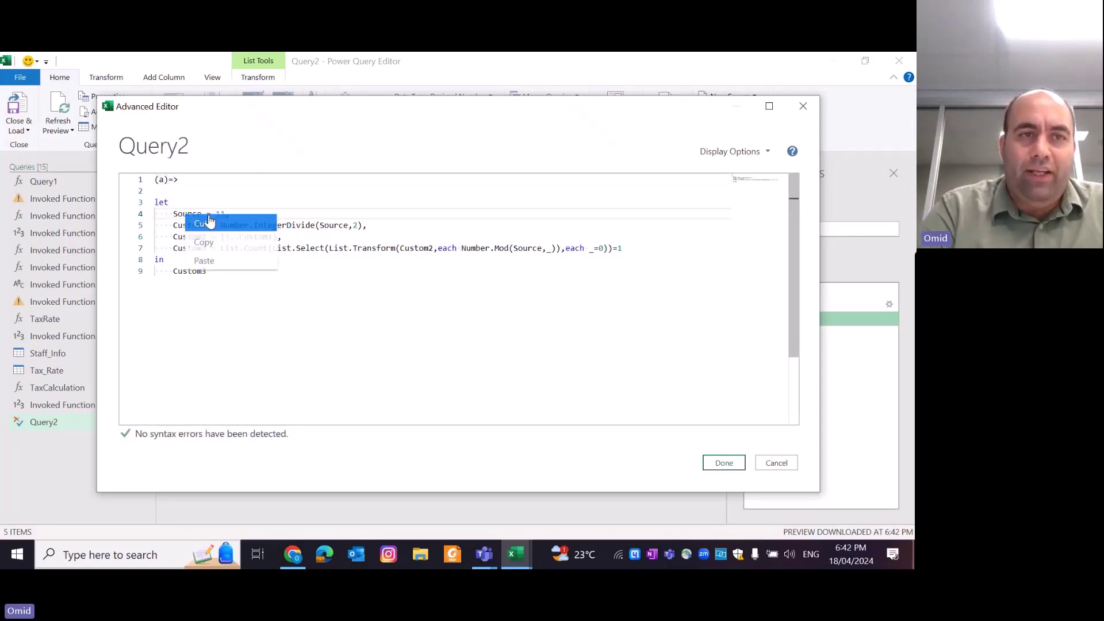
{"action": "left_click", "coordinate": [245, 203]}
{"action": "left_click", "coordinate": [240, 215]}
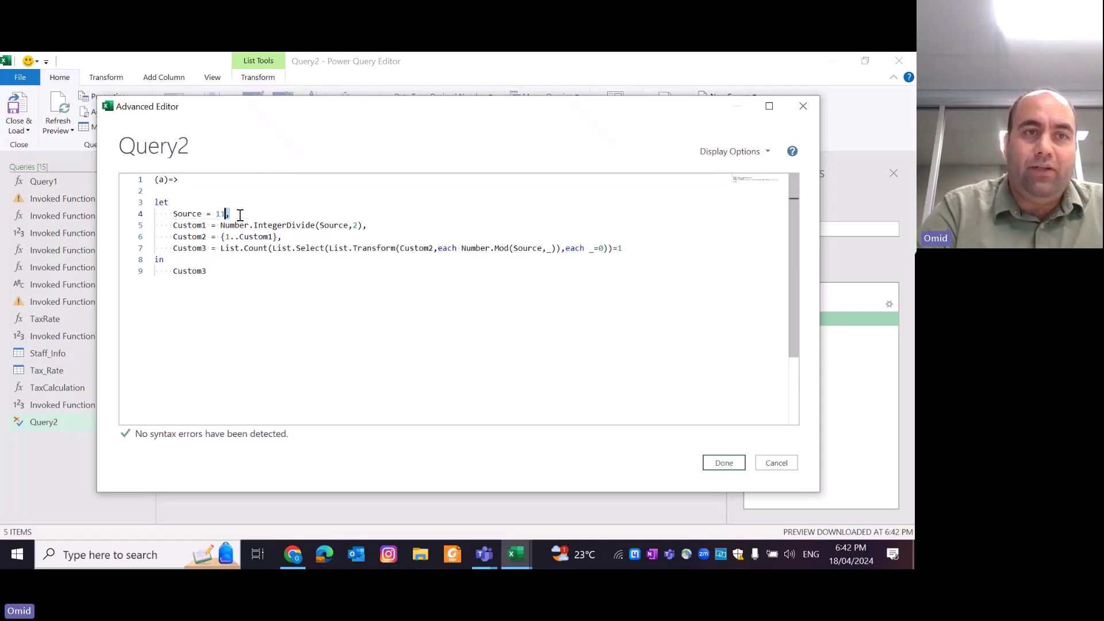
{"action": "key", "text": "shift+Left"}
{"action": "key", "text": "shift+Left"}
{"action": "key", "text": "shift+Left"}
{"action": "key", "text": "shift+Left"}
{"action": "key", "text": "shift+Left"}
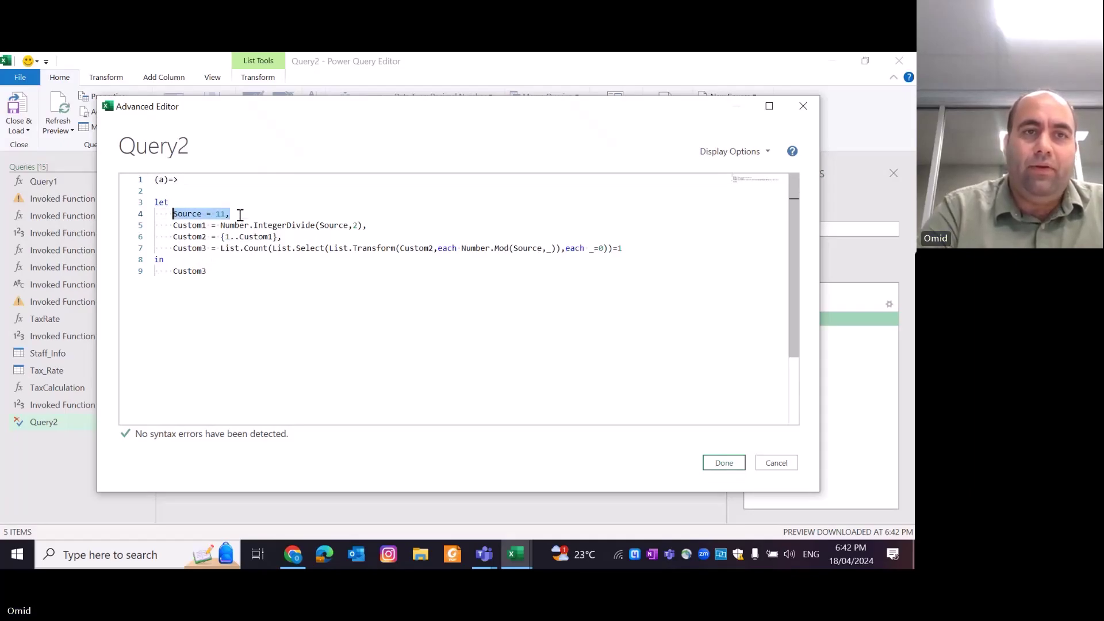
{"action": "key", "text": "BackSpace"}
{"action": "double_click", "coordinate": [338, 226]}
{"action": "type", "text": "a"}
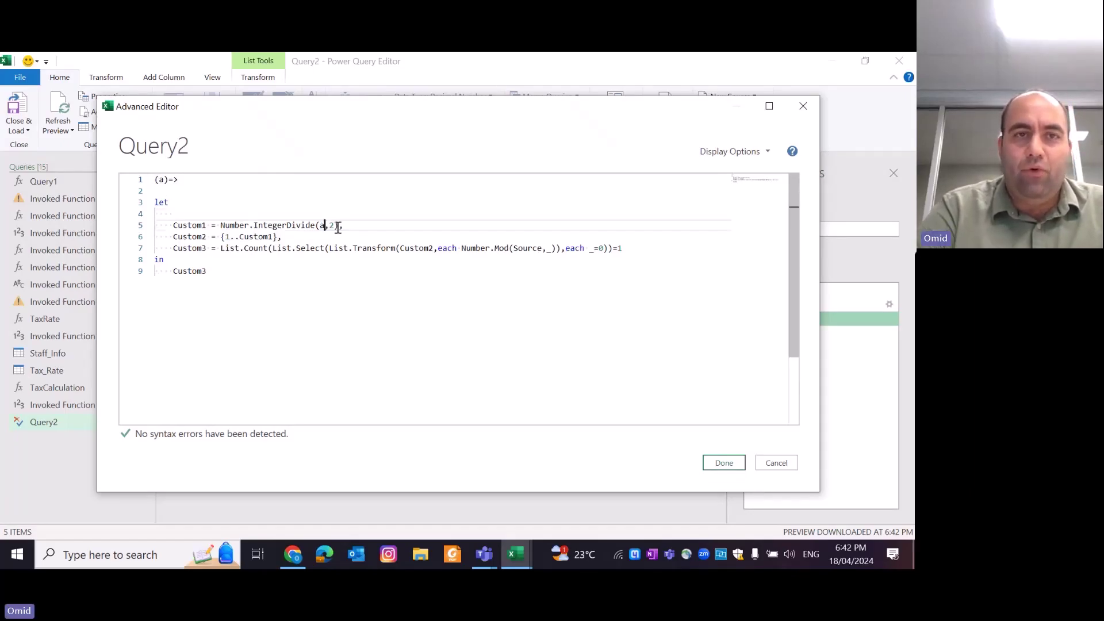
{"action": "left_click", "coordinate": [257, 237]}
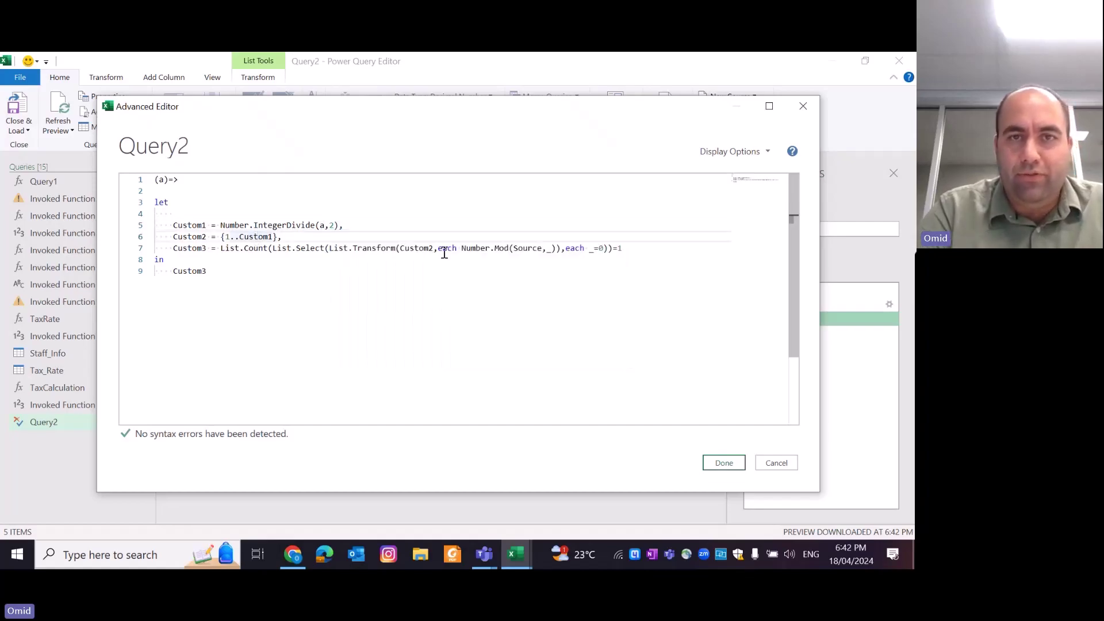
{"action": "double_click", "coordinate": [527, 248]}
{"action": "type", "text": "a"}
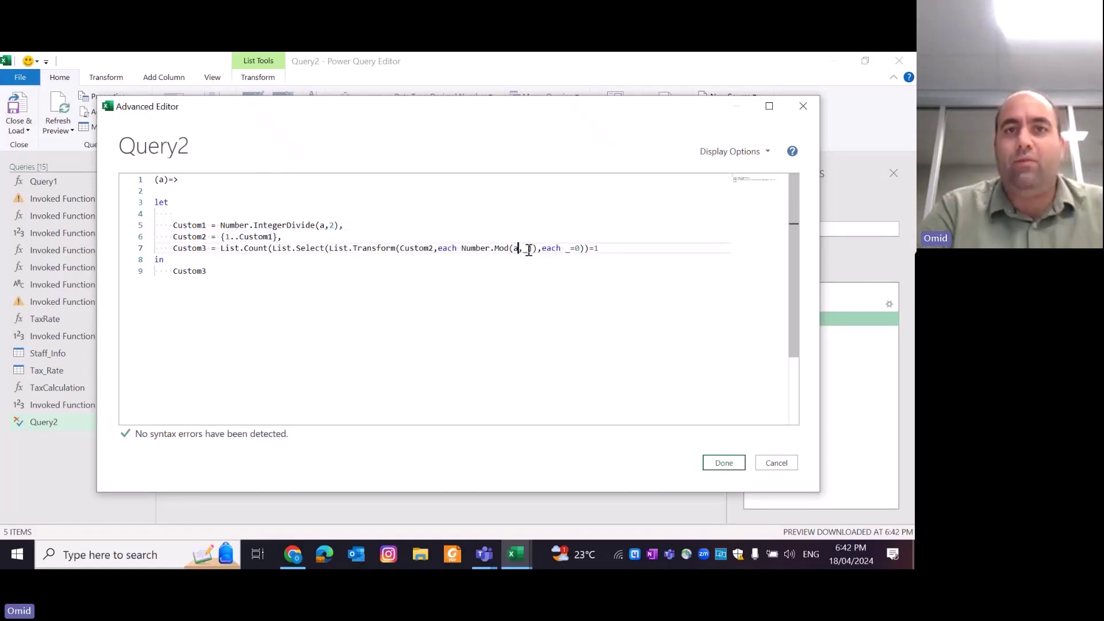
{"action": "left_click", "coordinate": [719, 462]}
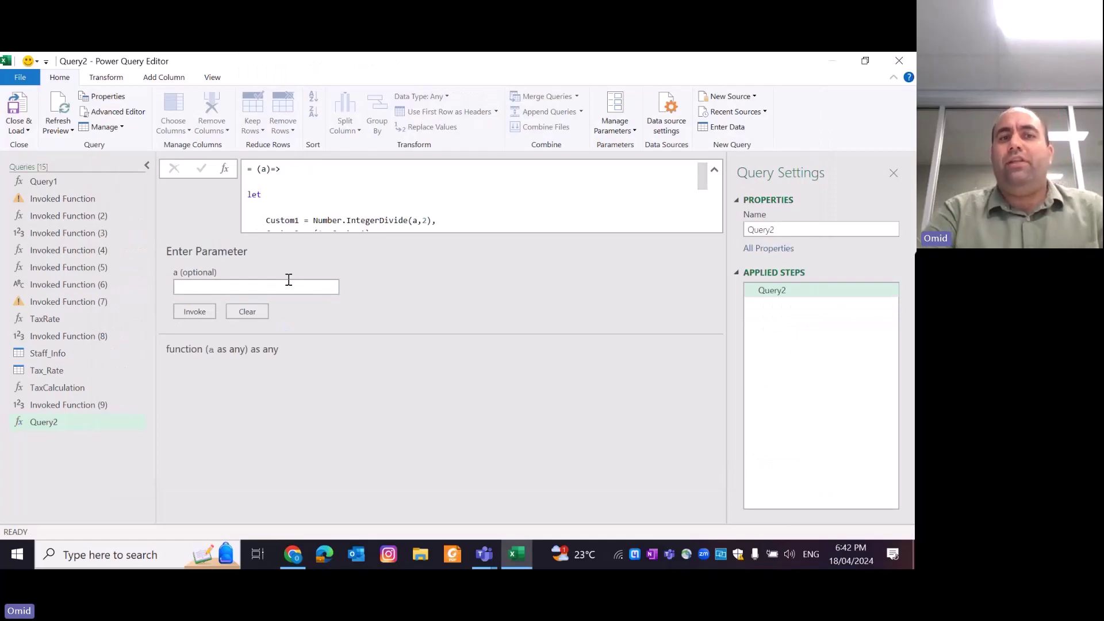
Step: Invoke Query2 with 15 (FALSE), then change the formula to Query2(5), which returns TRUE
{"action": "type", "text": "15"}
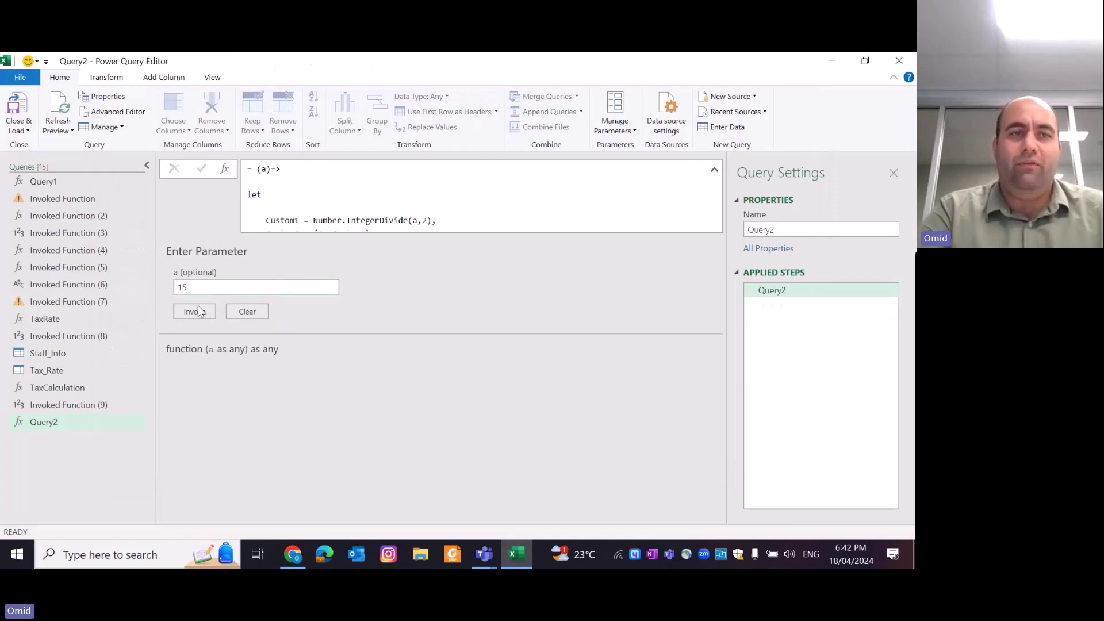
{"action": "left_click", "coordinate": [195, 312]}
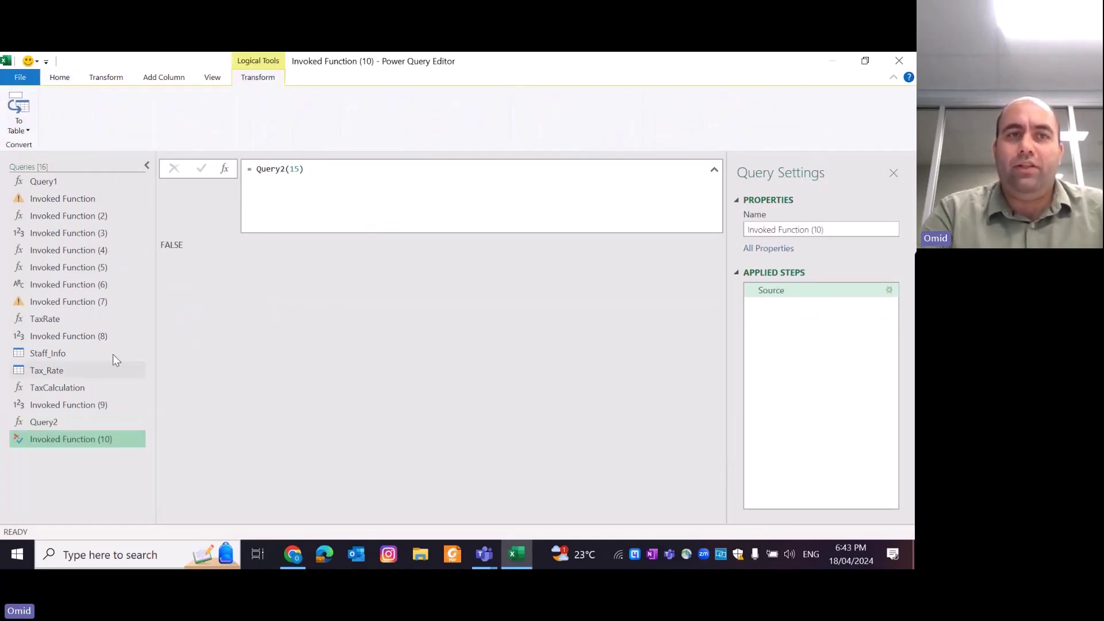
{"action": "left_click", "coordinate": [299, 168]}
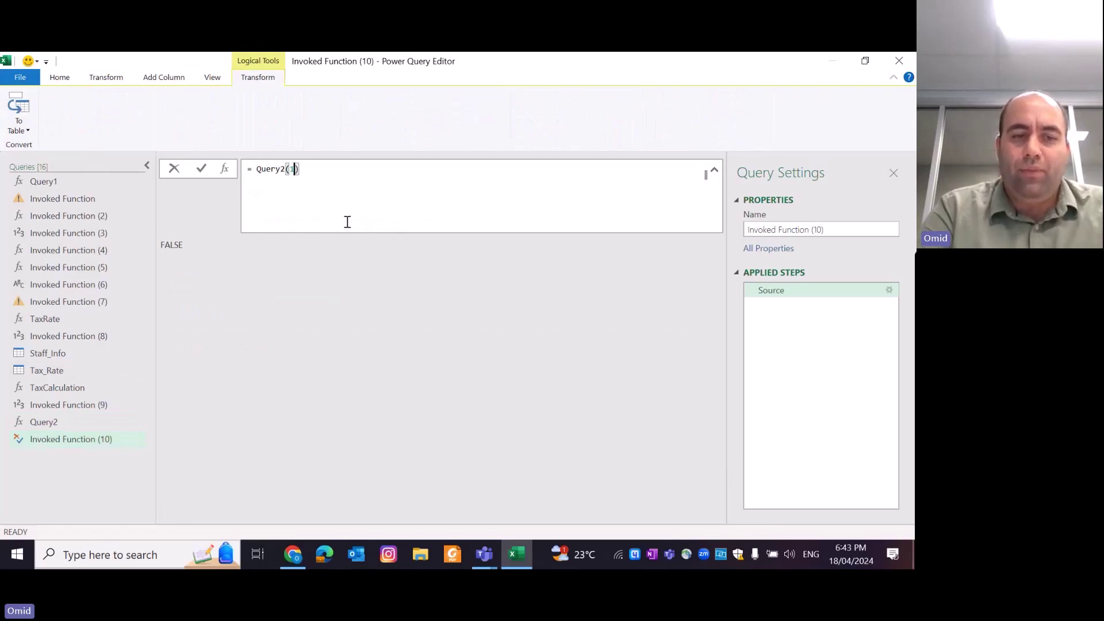
{"action": "type", "text": "5"}
{"action": "key", "text": "Return"}
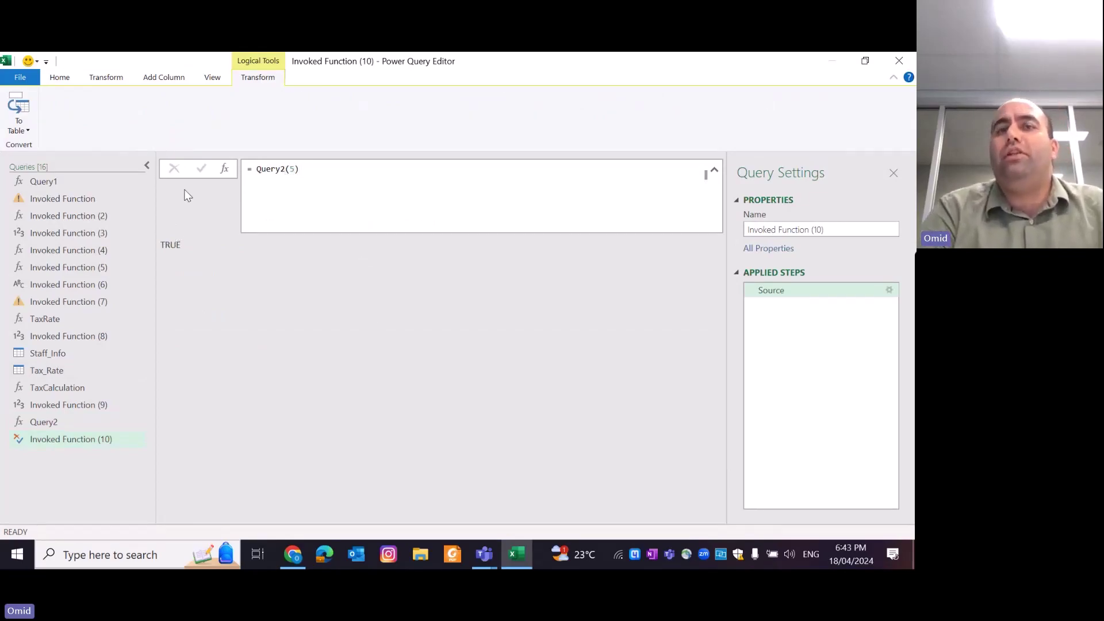
Step: Rename the invoked result query to IsPrime
{"action": "key", "text": "ctrl+a"}
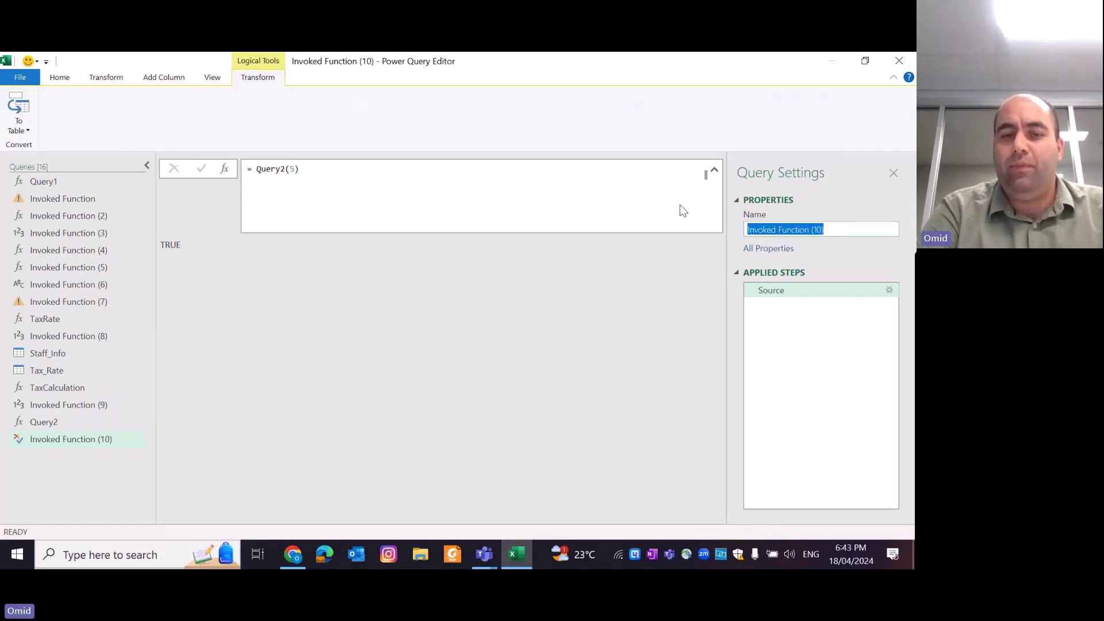
{"action": "type", "text": "IS"}
{"action": "key", "text": "BackSpace"}
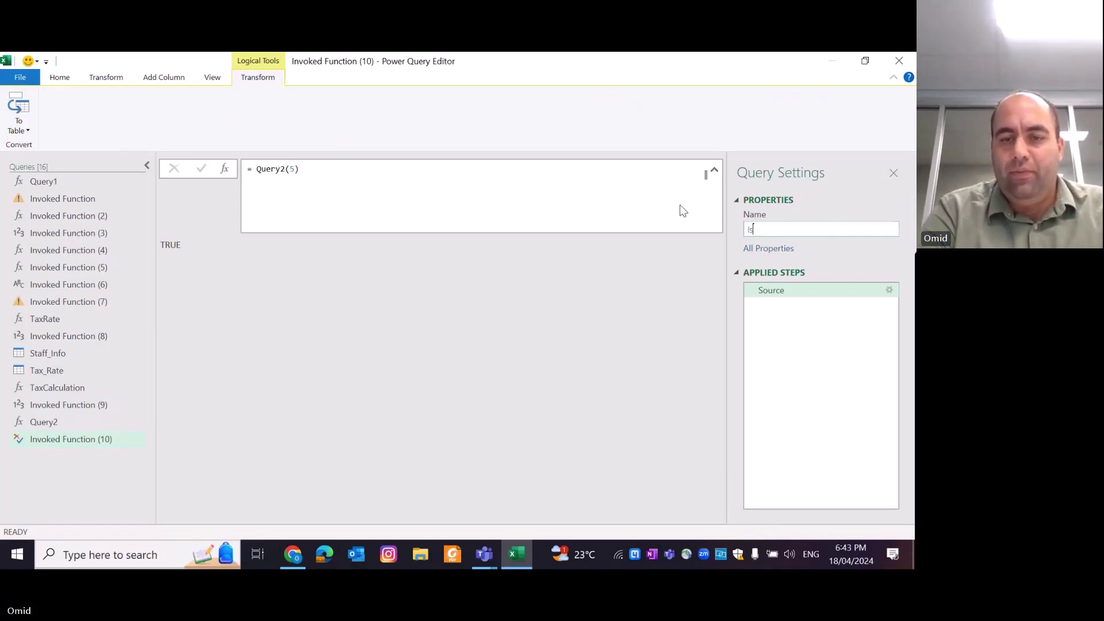
{"action": "type", "text": "sPrime"}
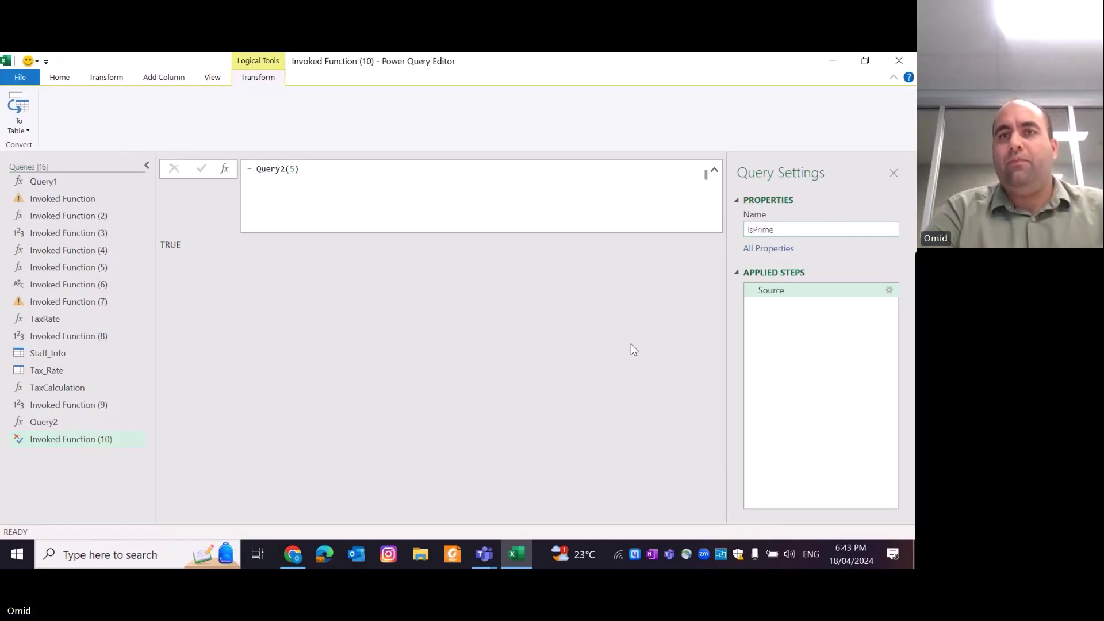
{"action": "key", "text": "Return"}
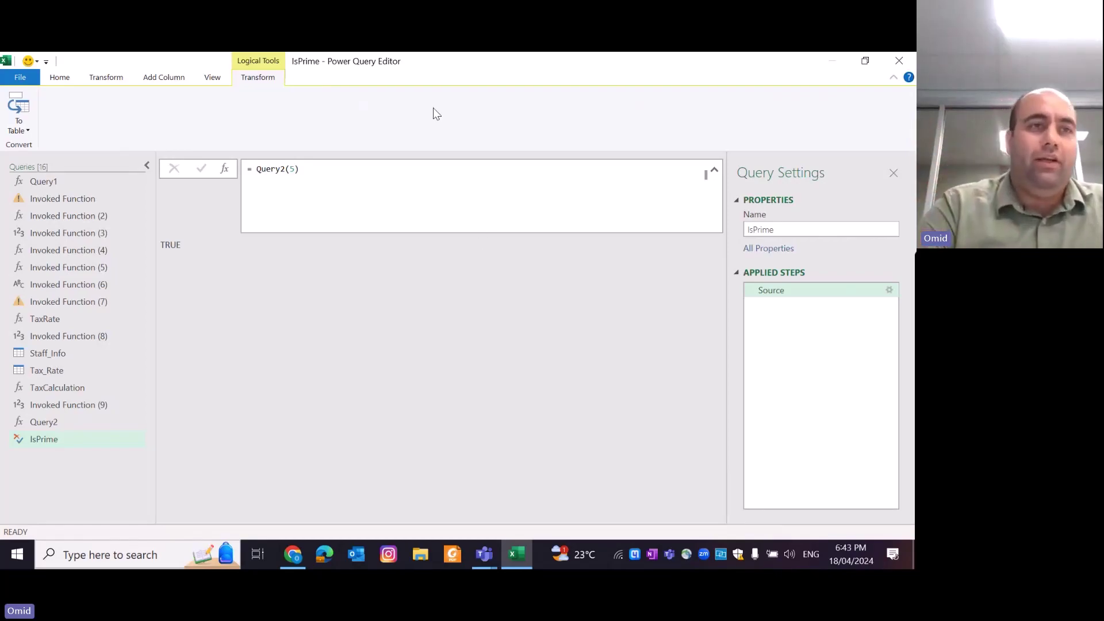
Step: Create a blank query from Other Sources and rename Query3 to NexPrime
{"action": "left_click", "coordinate": [64, 75]}
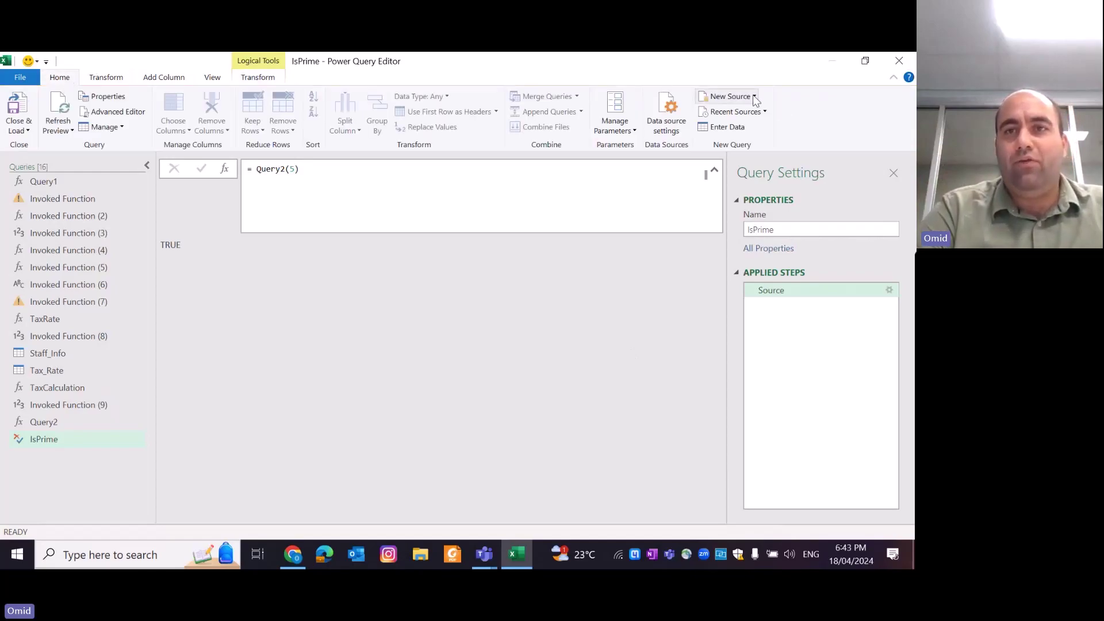
{"action": "left_click", "coordinate": [730, 96]}
{"action": "mouse_move", "coordinate": [749, 192]}
{"action": "left_click", "coordinate": [827, 420]}
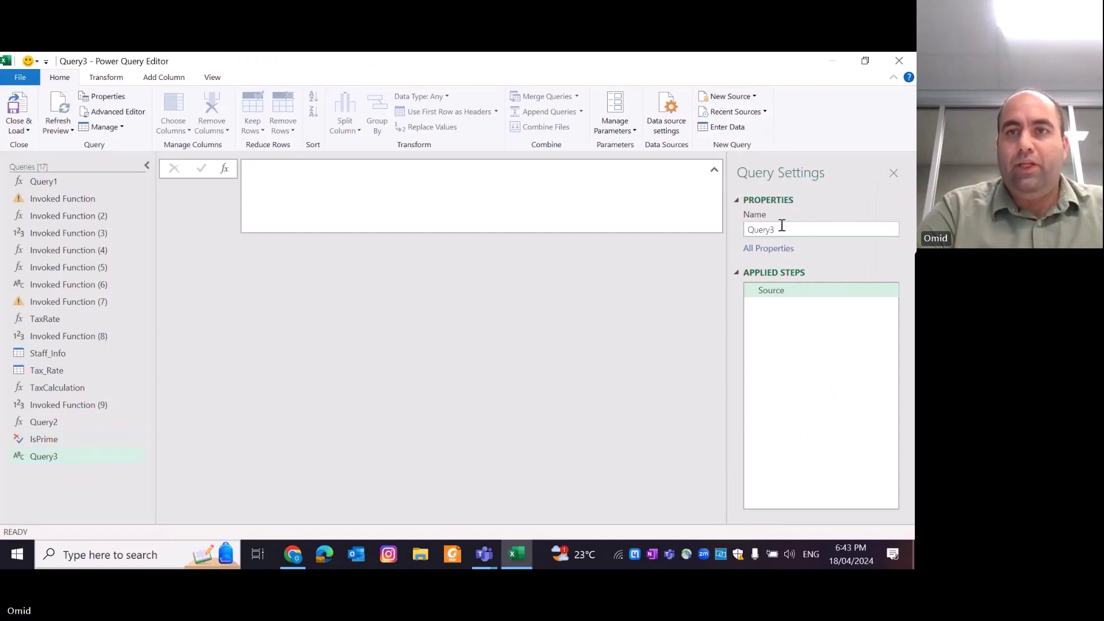
{"action": "double_click", "coordinate": [765, 229]}
{"action": "type", "text": "Nex"}
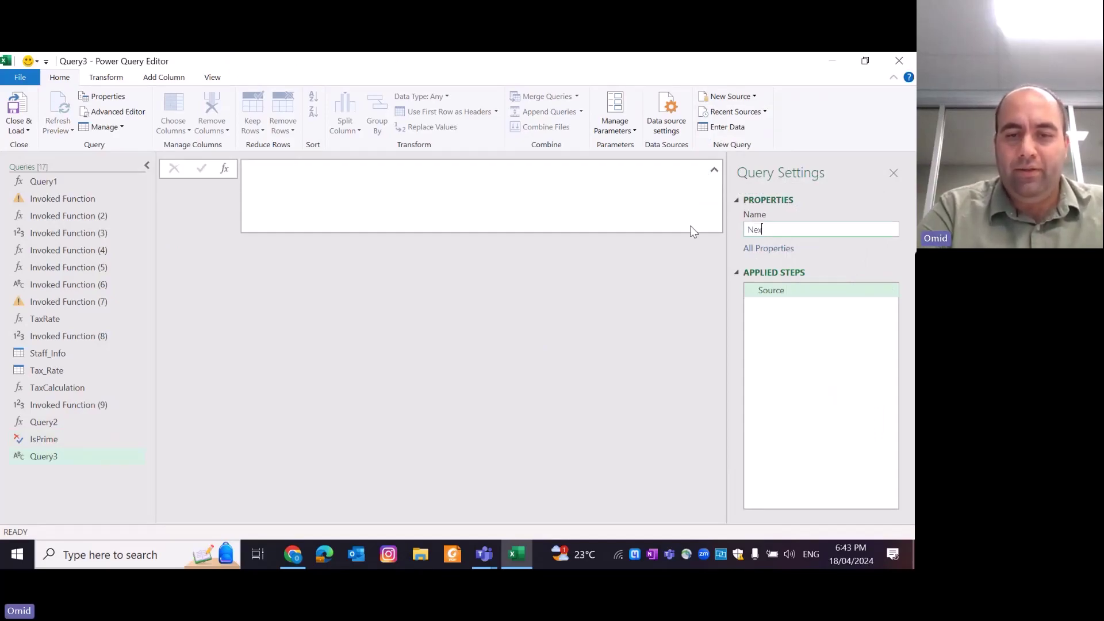
{"action": "type", "text": "Prime"}
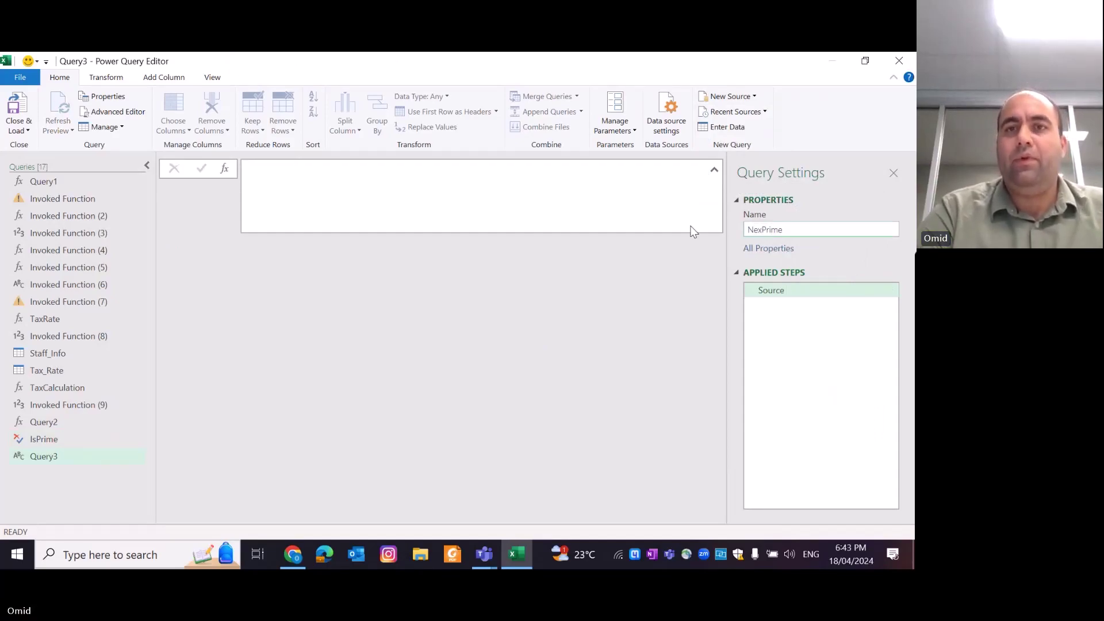
{"action": "key", "text": "Return"}
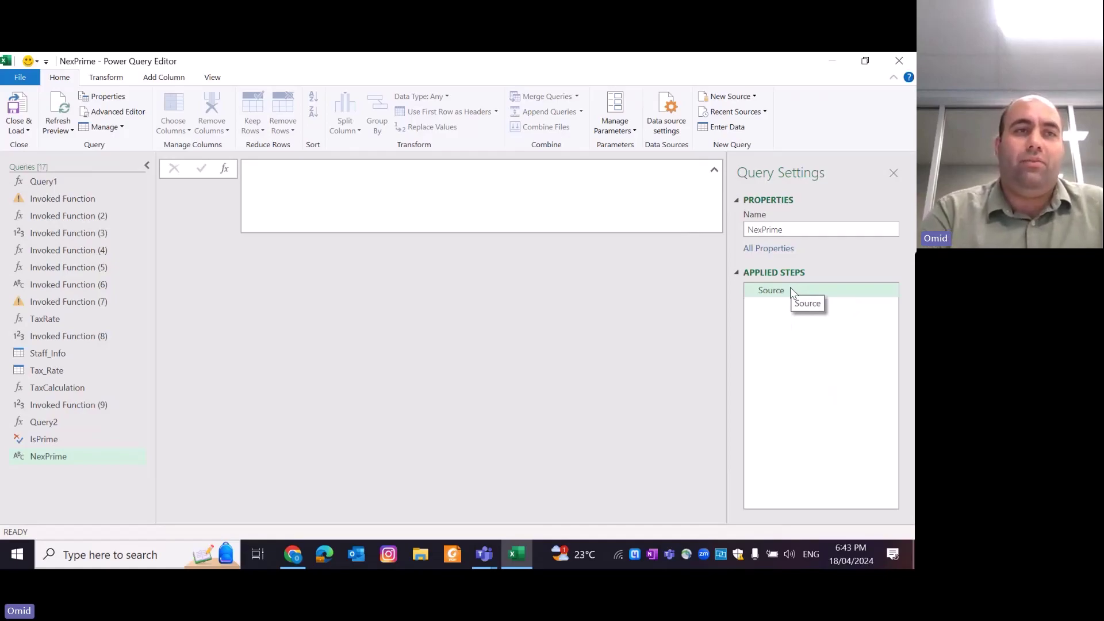
Step: Replace NexPrime's code with (a)=> if IsPrime(a) then a else NexPrime(a+1)
{"action": "left_click", "coordinate": [112, 112]}
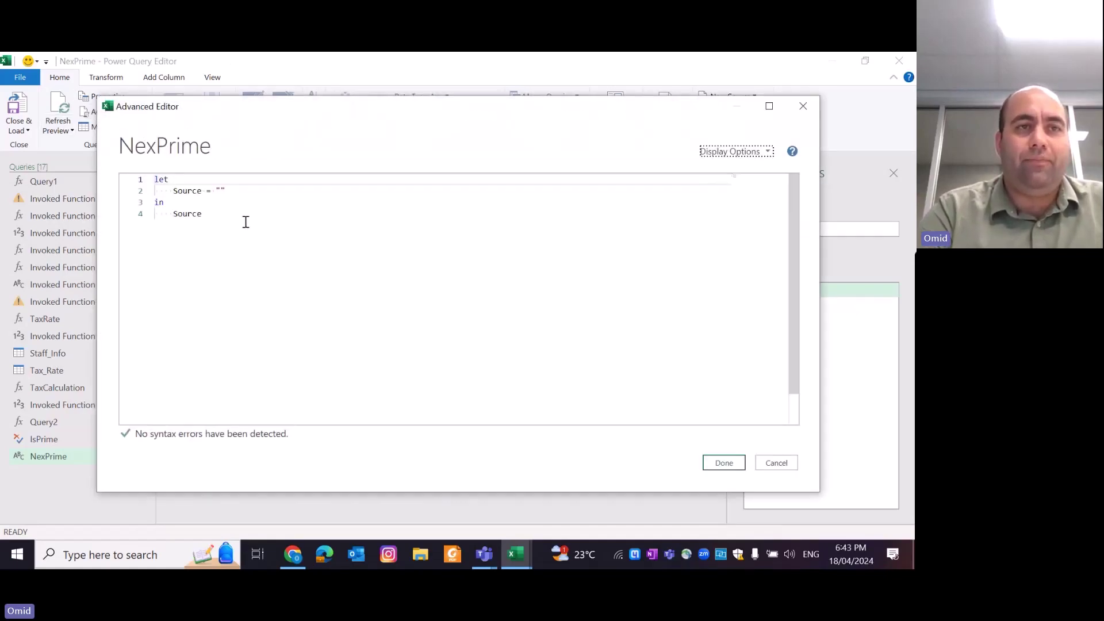
{"action": "left_click_drag", "start_coordinate": [225, 217], "coordinate": [113, 154]}
{"action": "type", "text": "("}
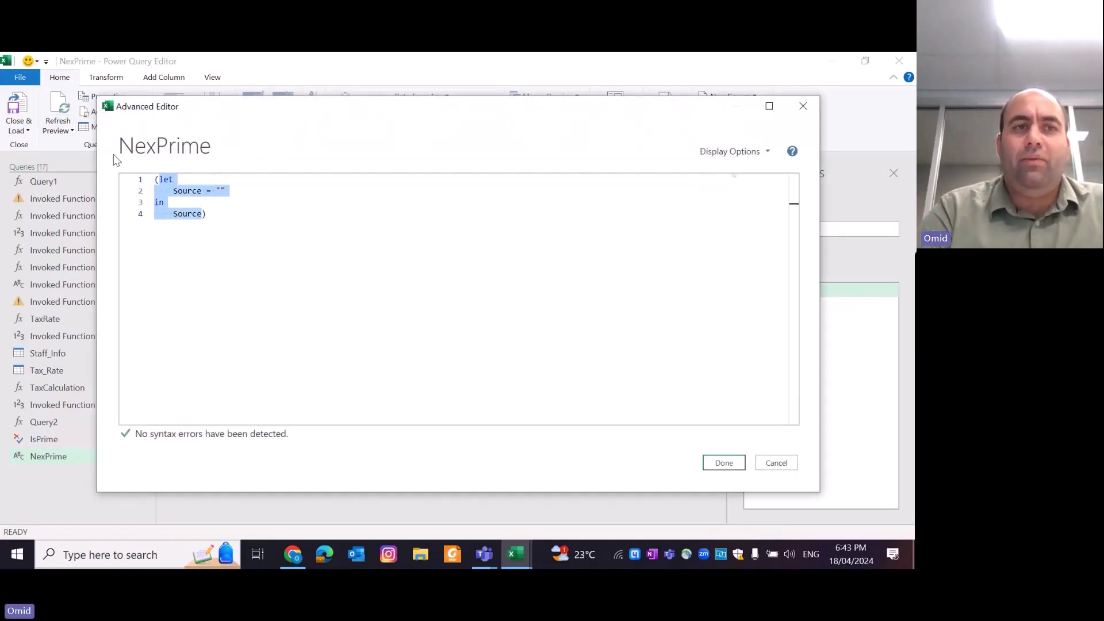
{"action": "type", "text": "(a"}
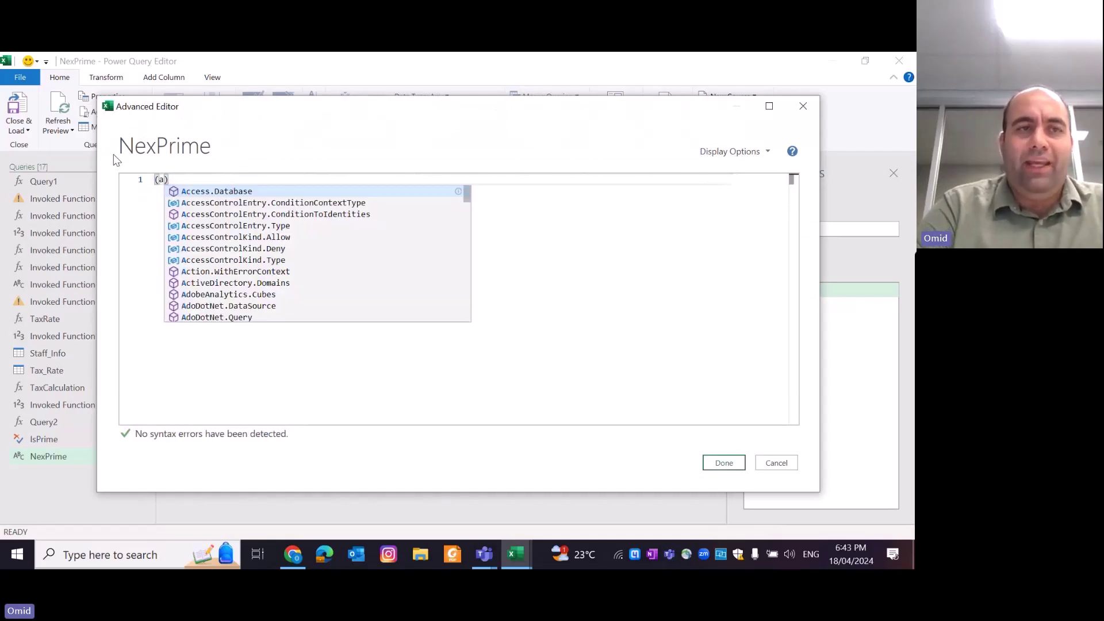
{"action": "key", "text": "Escape"}
{"action": "key", "text": "Right"}
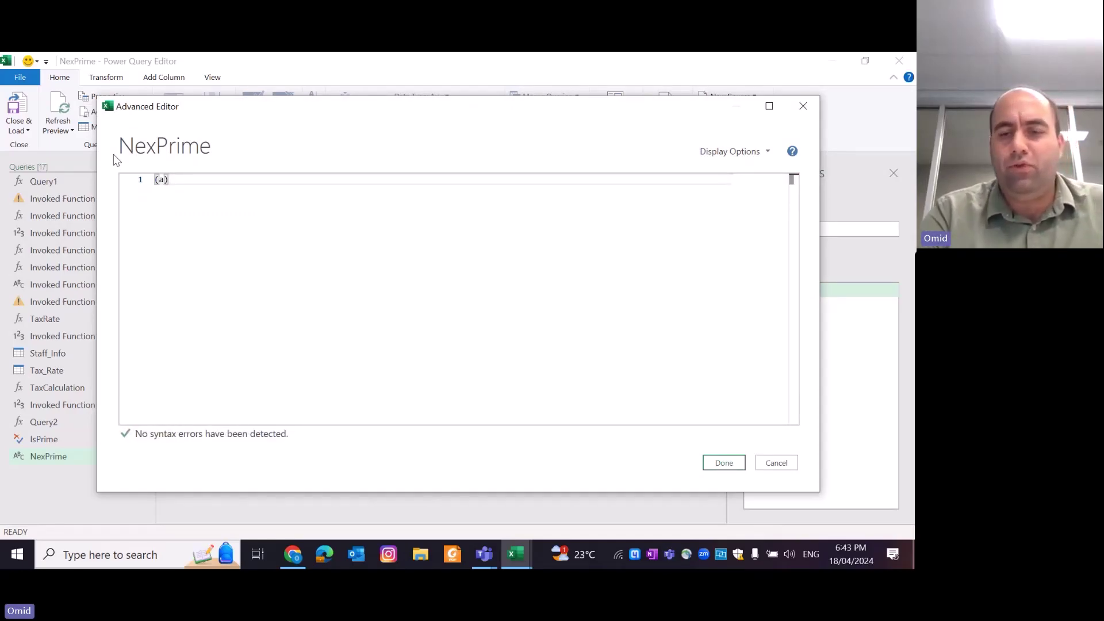
{"action": "type", "text": "=>"}
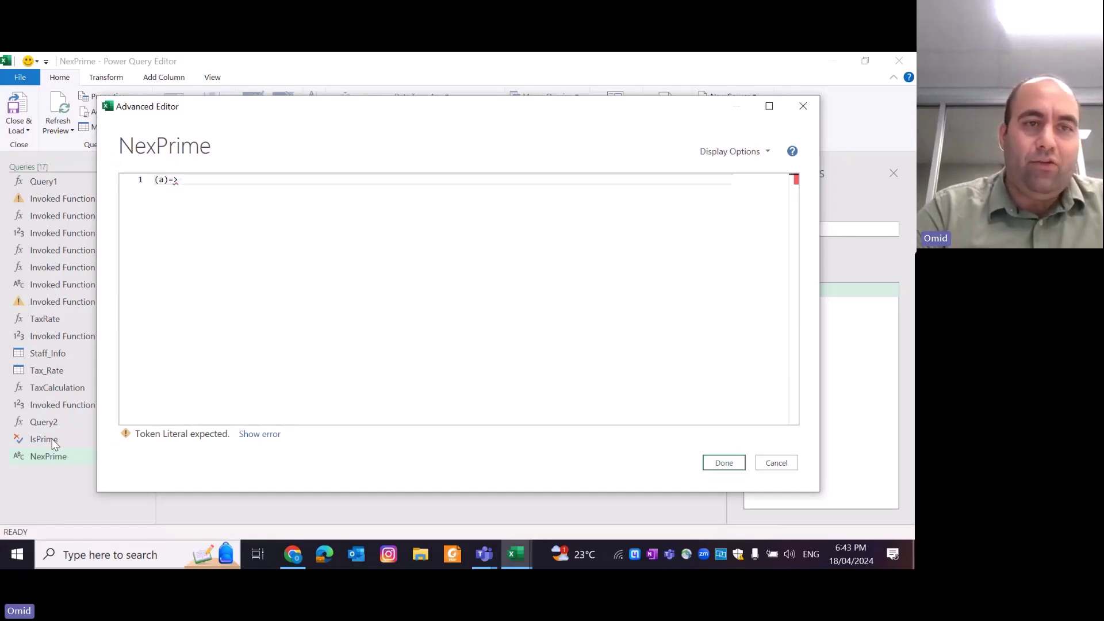
{"action": "type", "text": " if Is"}
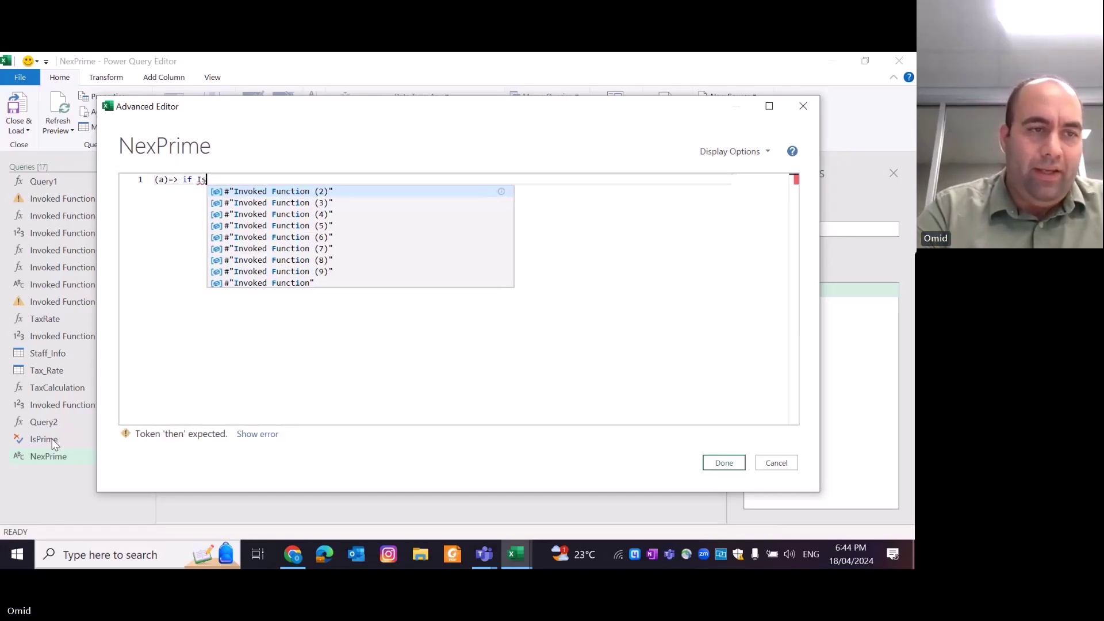
{"action": "type", "text": "Prime"}
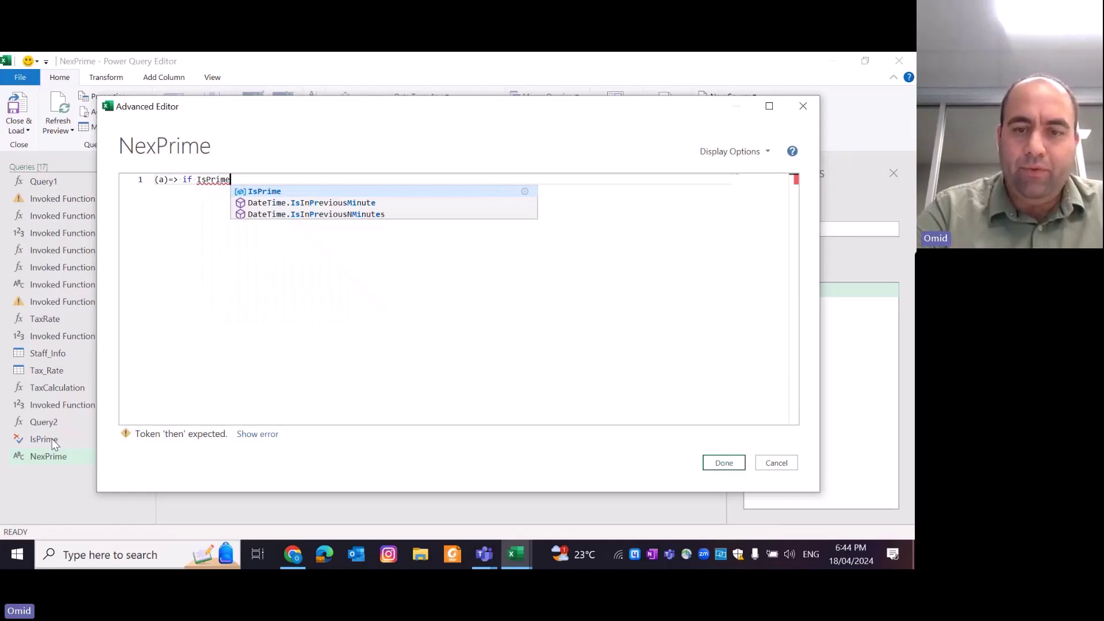
{"action": "type", "text": "(a"}
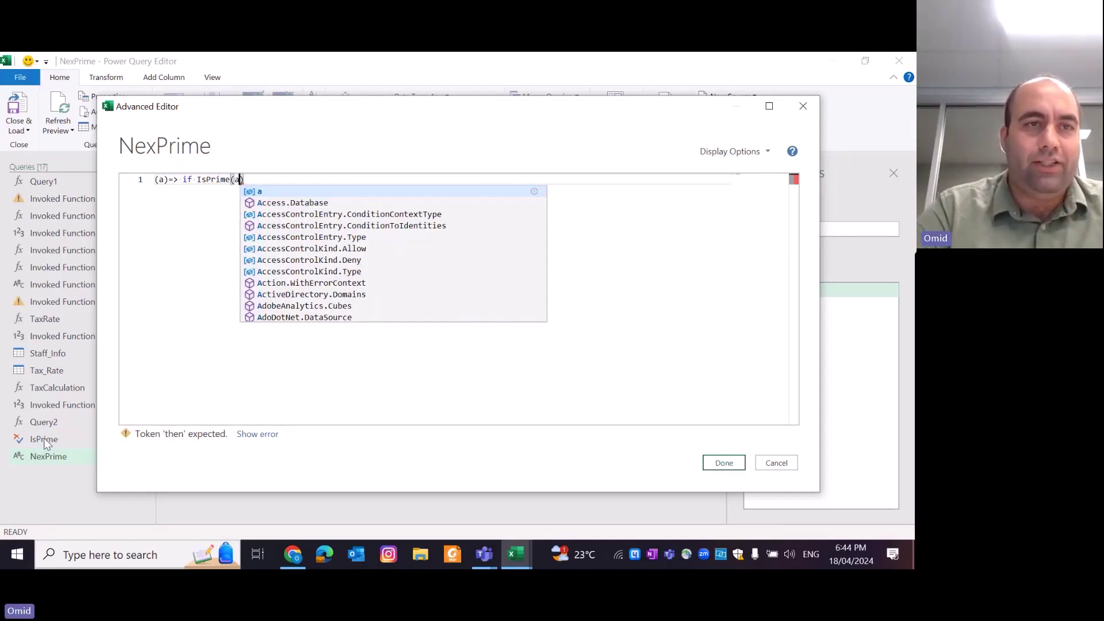
{"action": "type", "text": ")"}
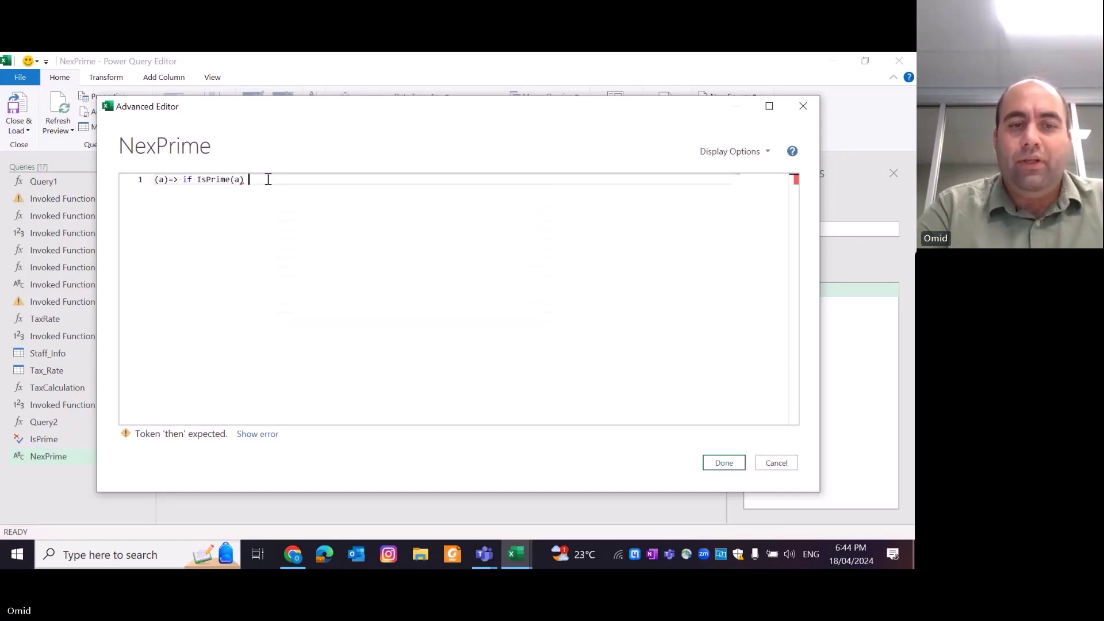
{"action": "type", "text": " then a "}
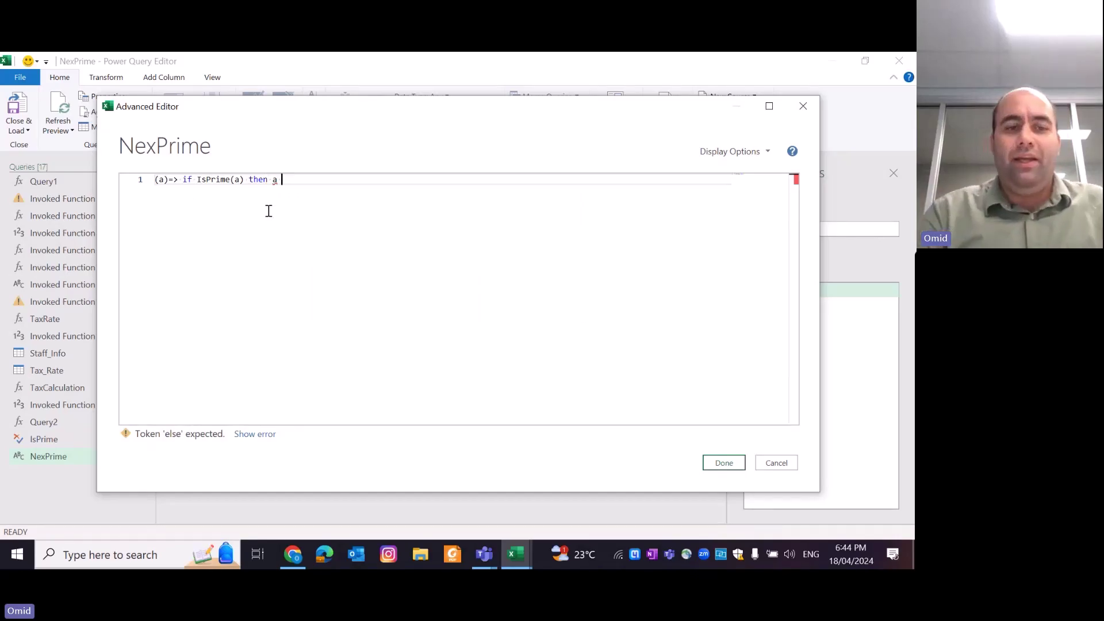
{"action": "type", "text": "else"}
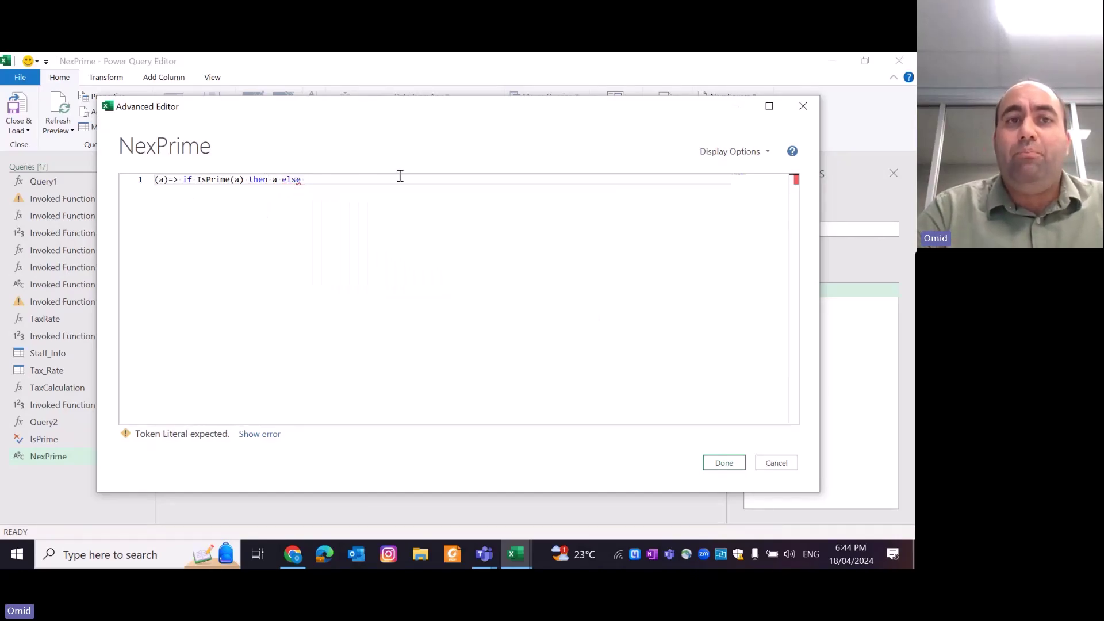
{"action": "left_click_drag", "start_coordinate": [464, 117], "coordinate": [375, 231]}
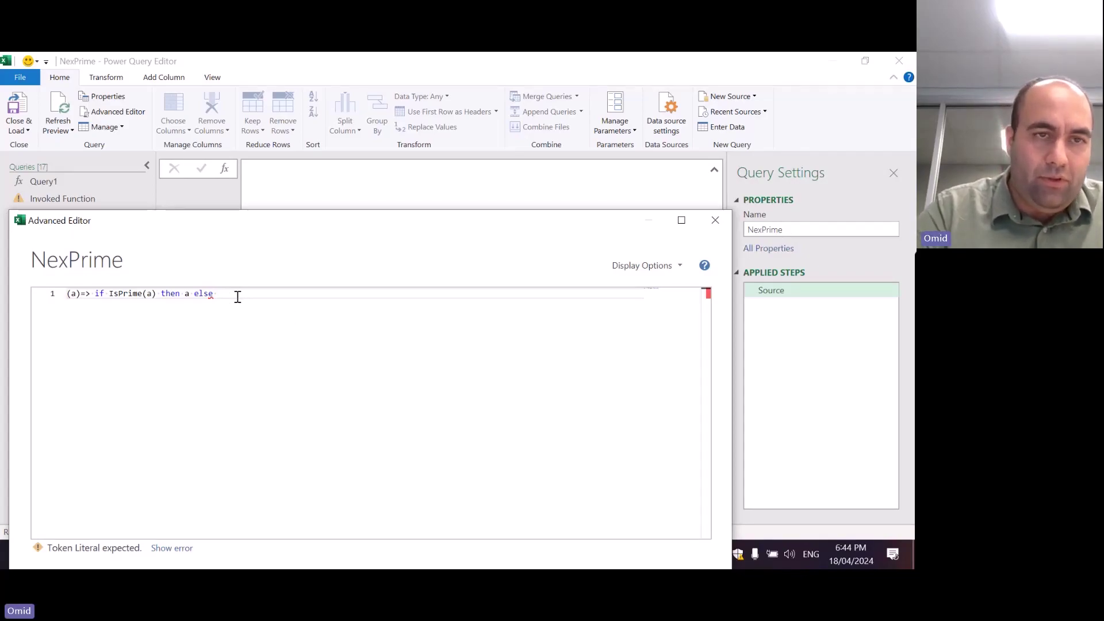
{"action": "left_click_drag", "start_coordinate": [537, 223], "coordinate": [577, 128]}
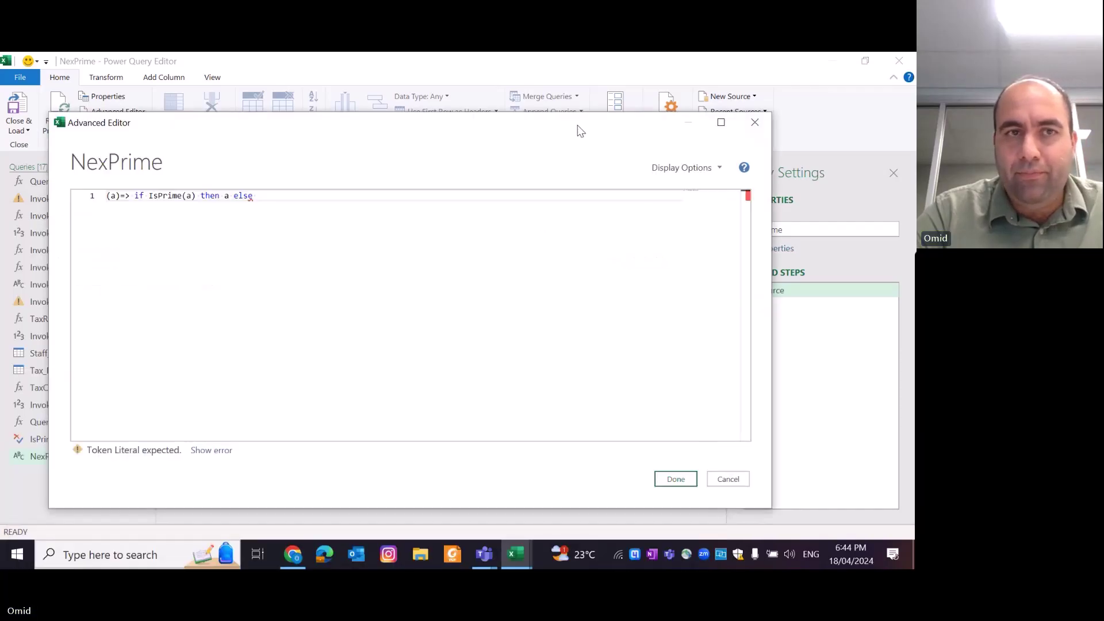
{"action": "type", "text": "N"}
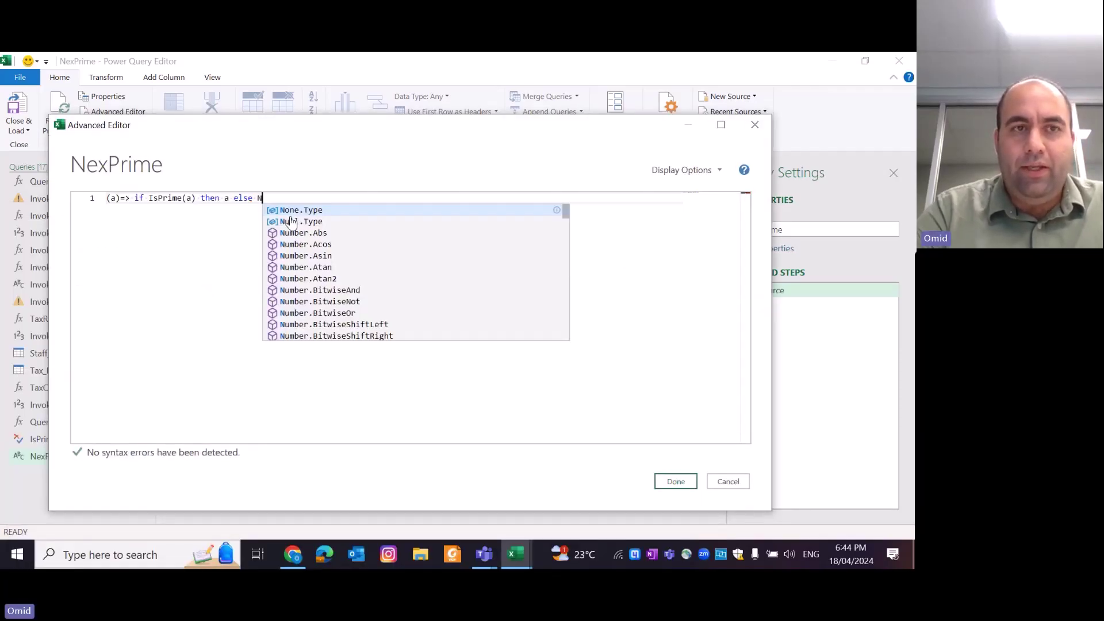
{"action": "type", "text": "exPrime("}
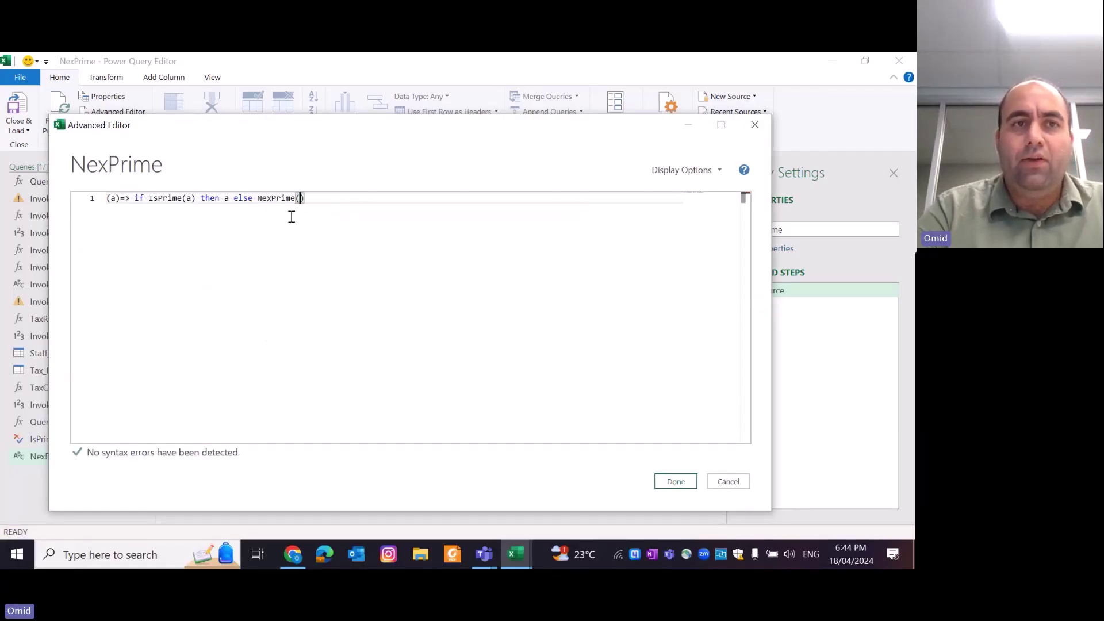
{"action": "type", "text": "a+1"}
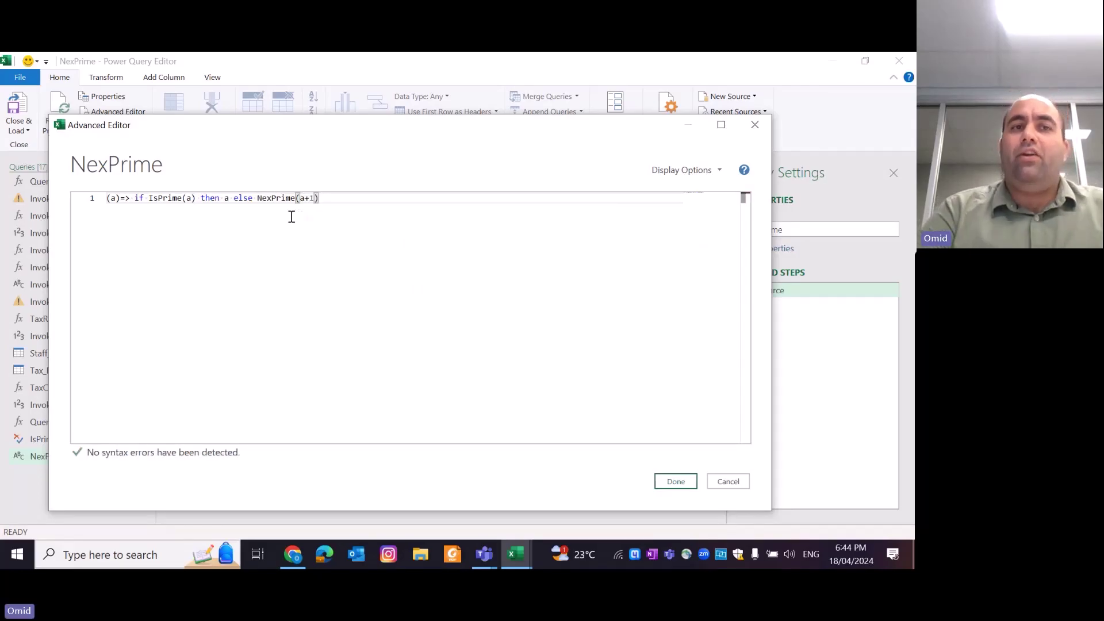
{"action": "left_click_drag", "start_coordinate": [485, 125], "coordinate": [398, 183]}
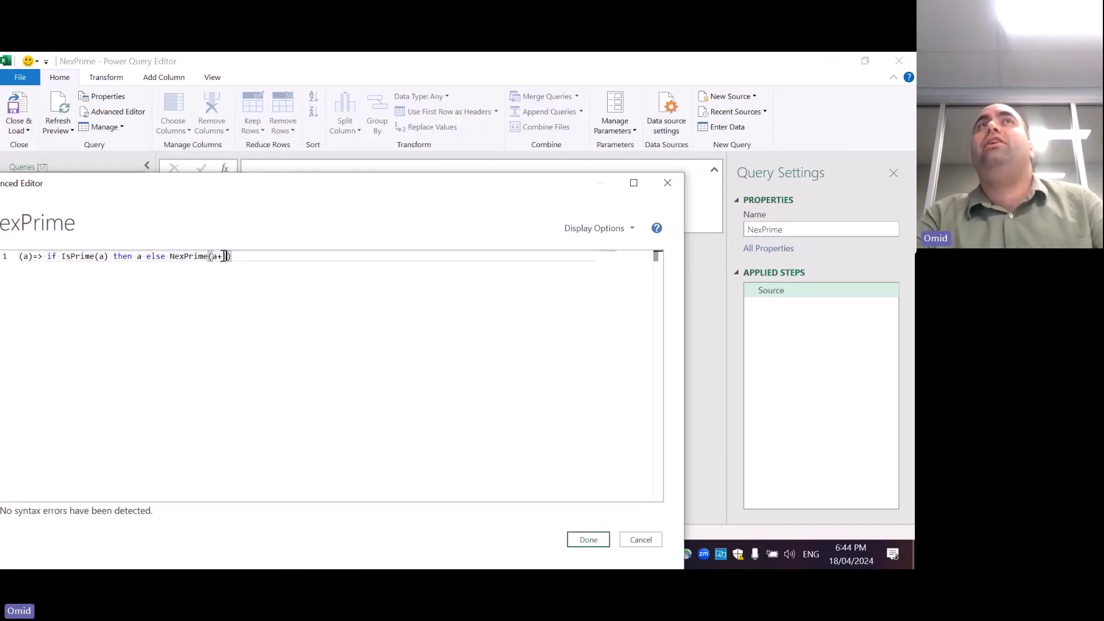
{"action": "left_click_drag", "start_coordinate": [242, 223], "coordinate": [326, 219]}
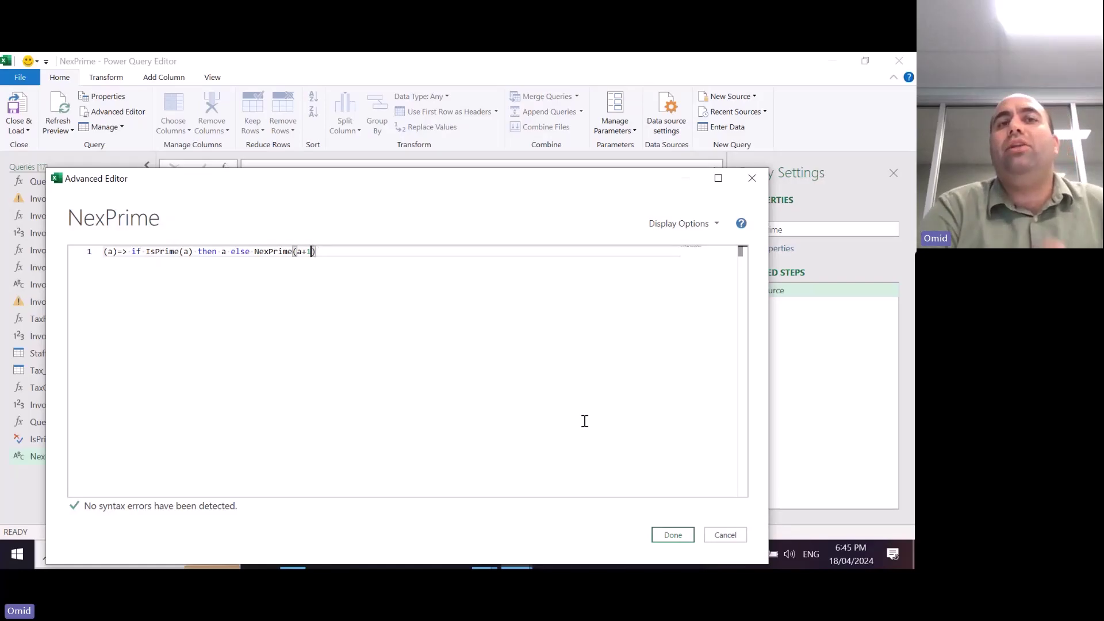
Step: Save the NexPrime code and invoke the function with a = 20
{"action": "left_click", "coordinate": [672, 534]}
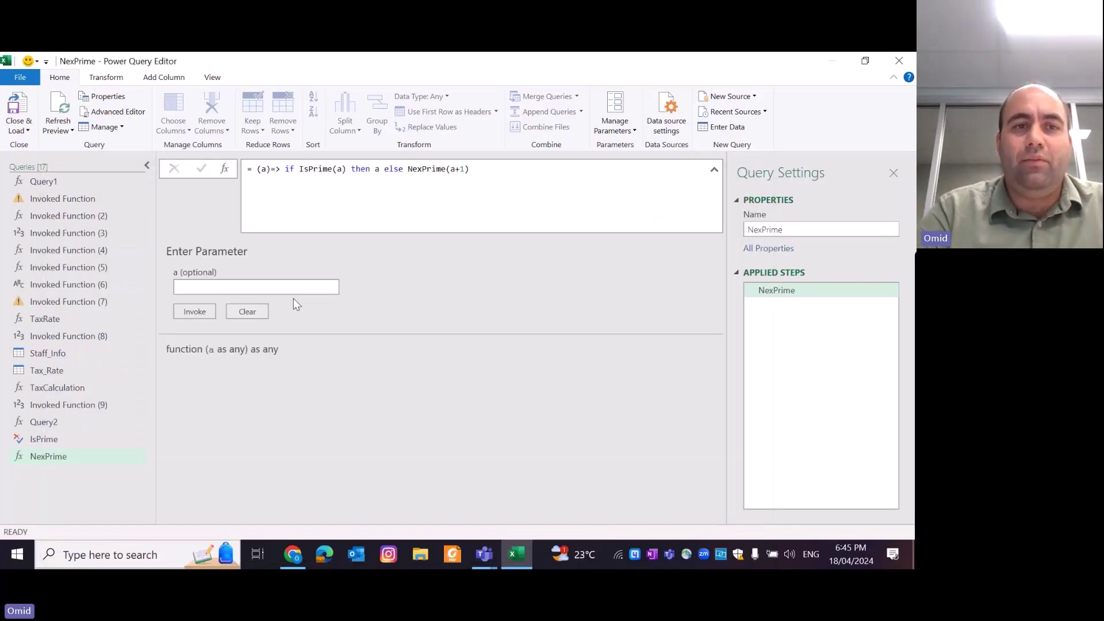
{"action": "left_click", "coordinate": [263, 287]}
{"action": "type", "text": "20"}
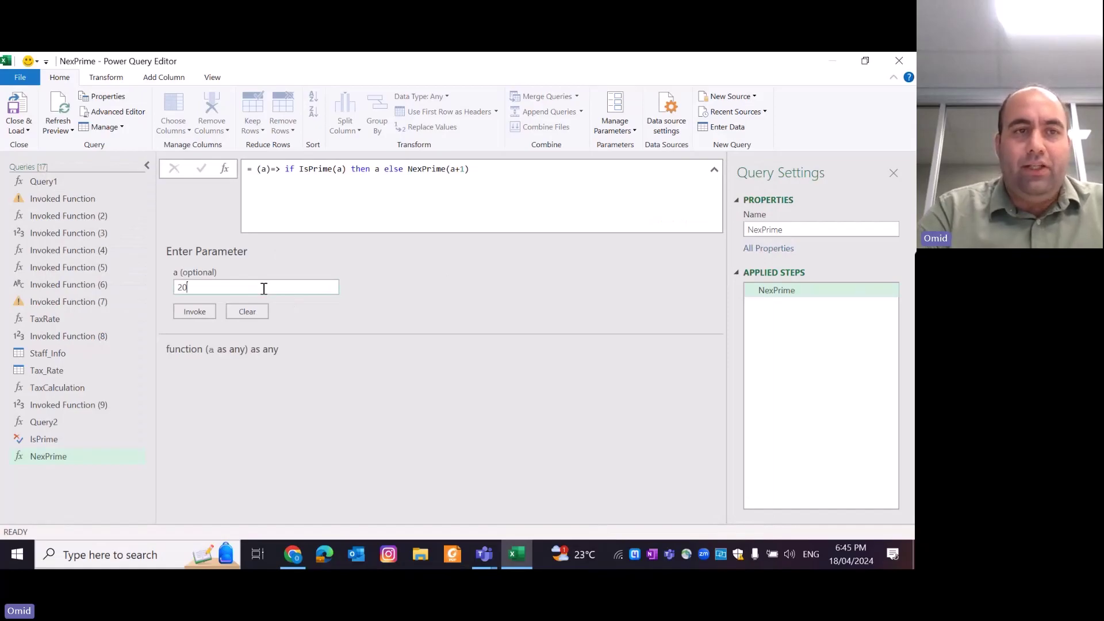
{"action": "left_click", "coordinate": [209, 311]}
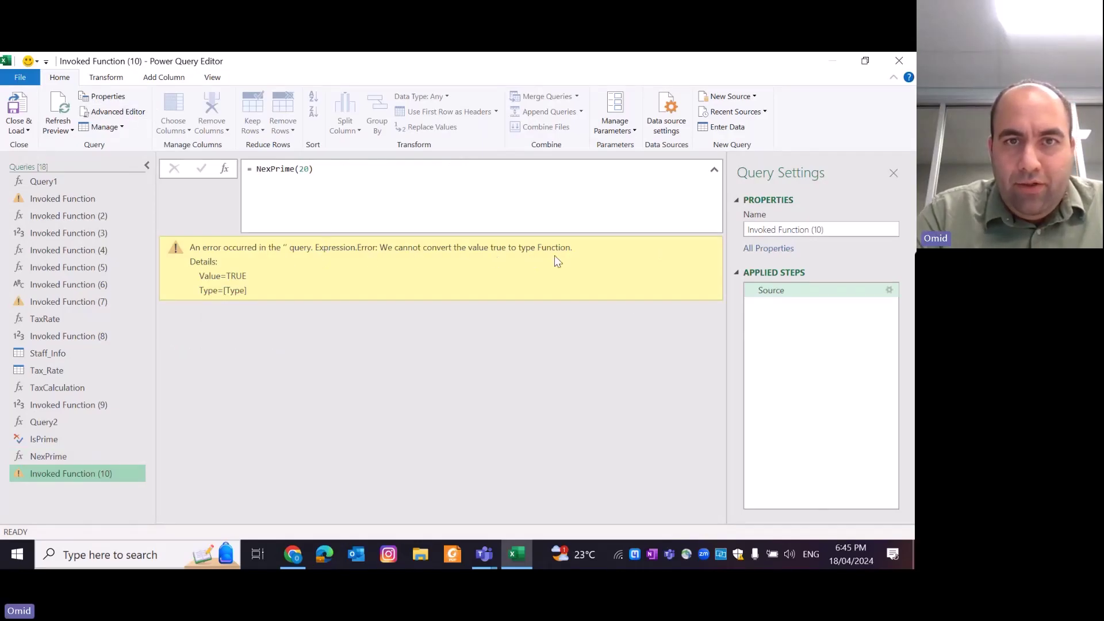
Step: Inspect the failed invoked query, invoke NexPrime with 20 again, then review IsPrime and Query2
{"action": "left_click", "coordinate": [111, 117]}
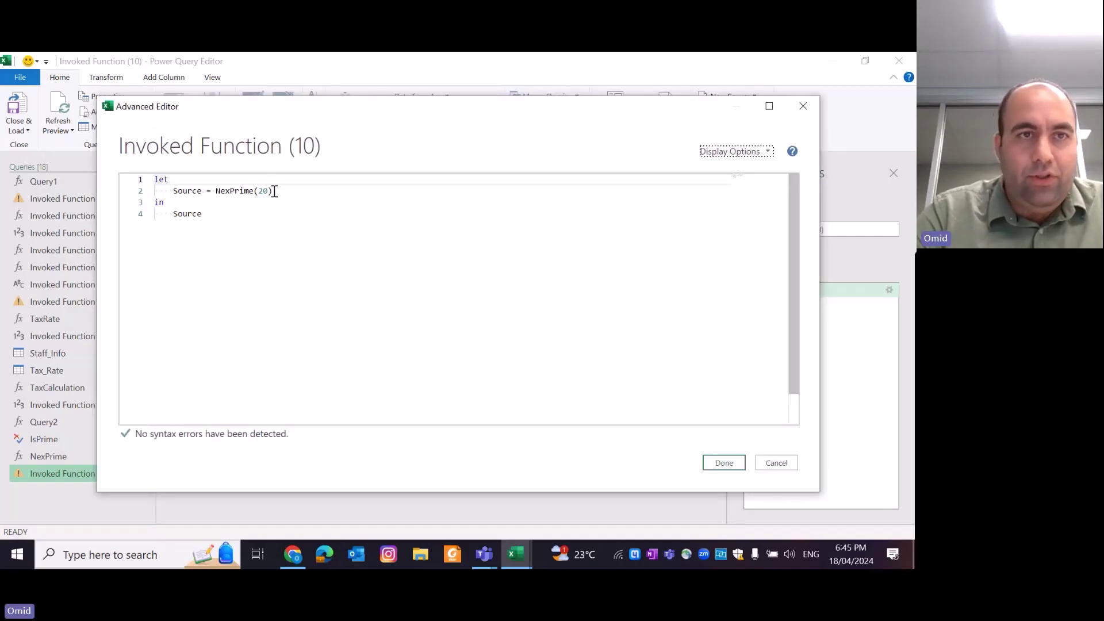
{"action": "left_click", "coordinate": [794, 108]}
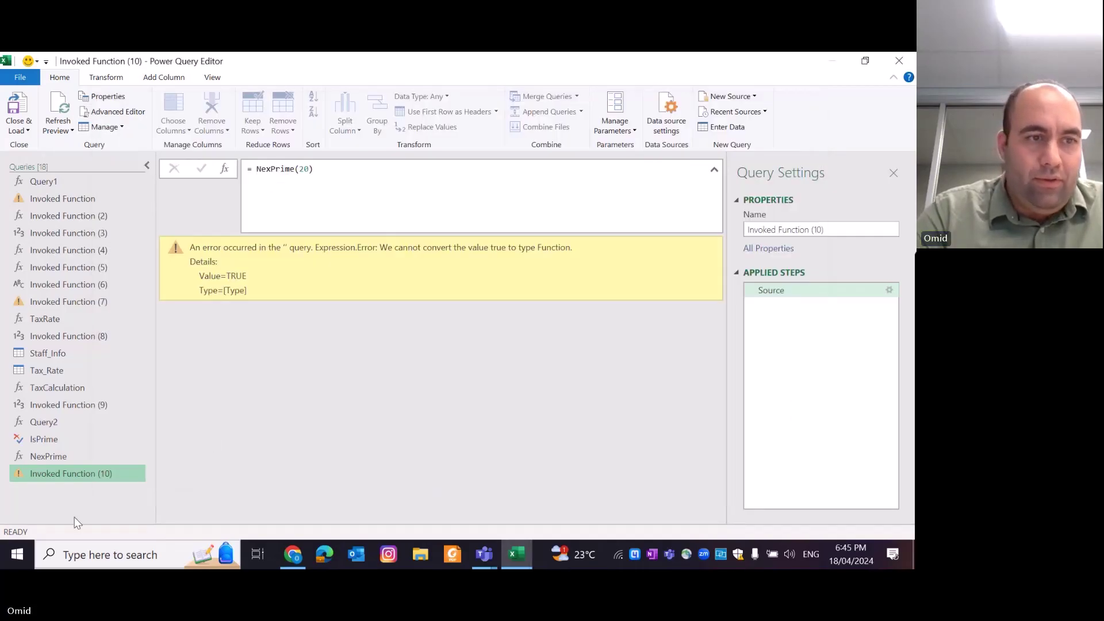
{"action": "left_click", "coordinate": [39, 455]}
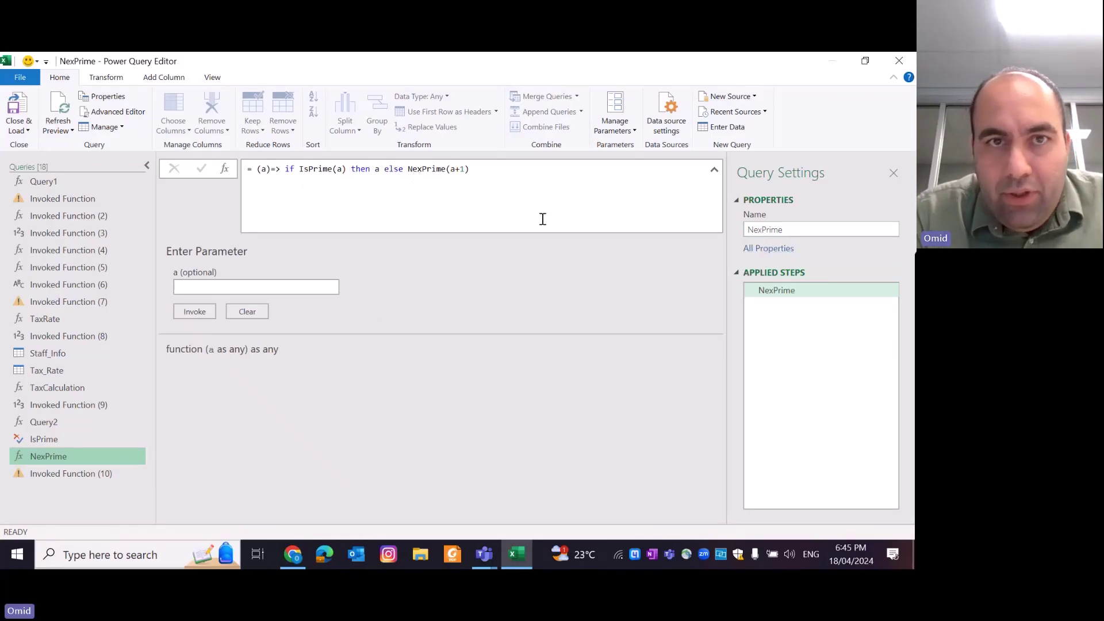
{"action": "left_click", "coordinate": [481, 172]}
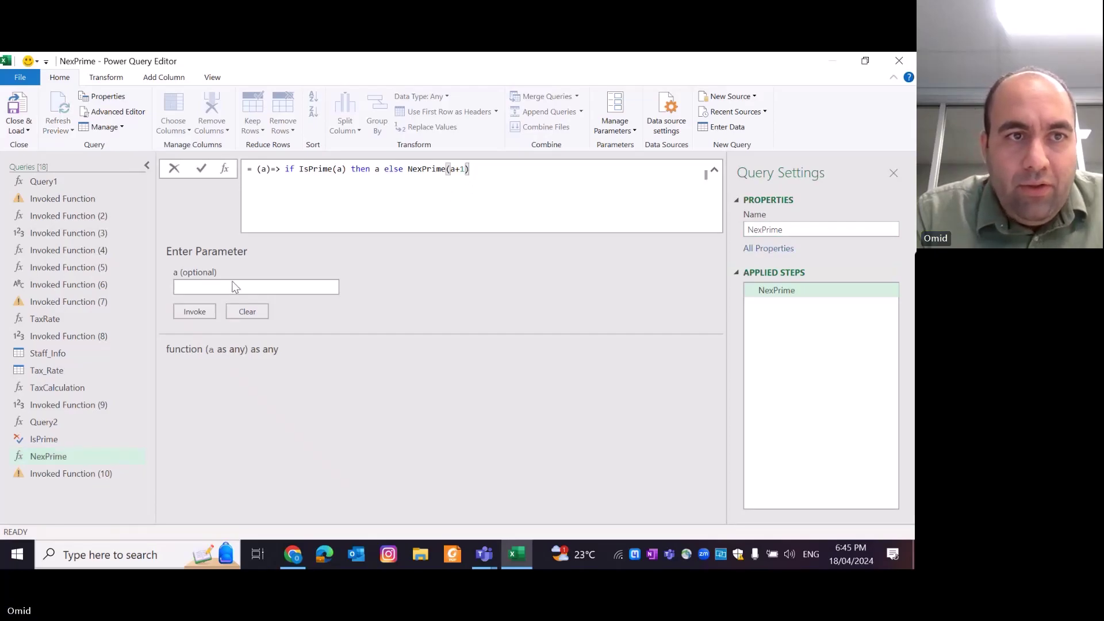
{"action": "left_click", "coordinate": [99, 475]}
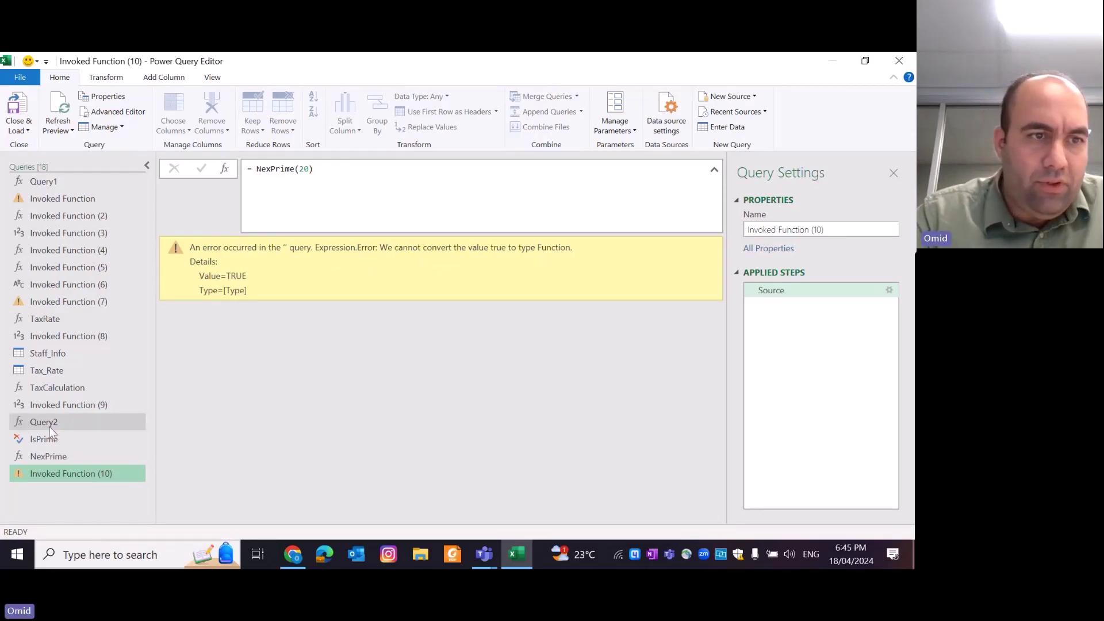
{"action": "left_click", "coordinate": [53, 452]}
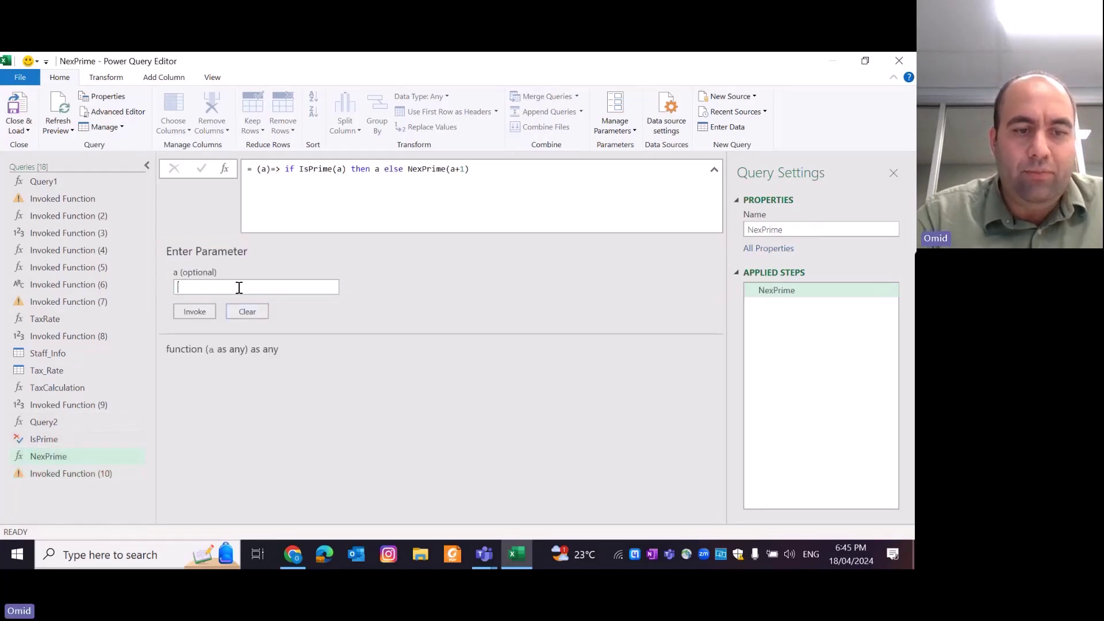
{"action": "left_click", "coordinate": [195, 311]}
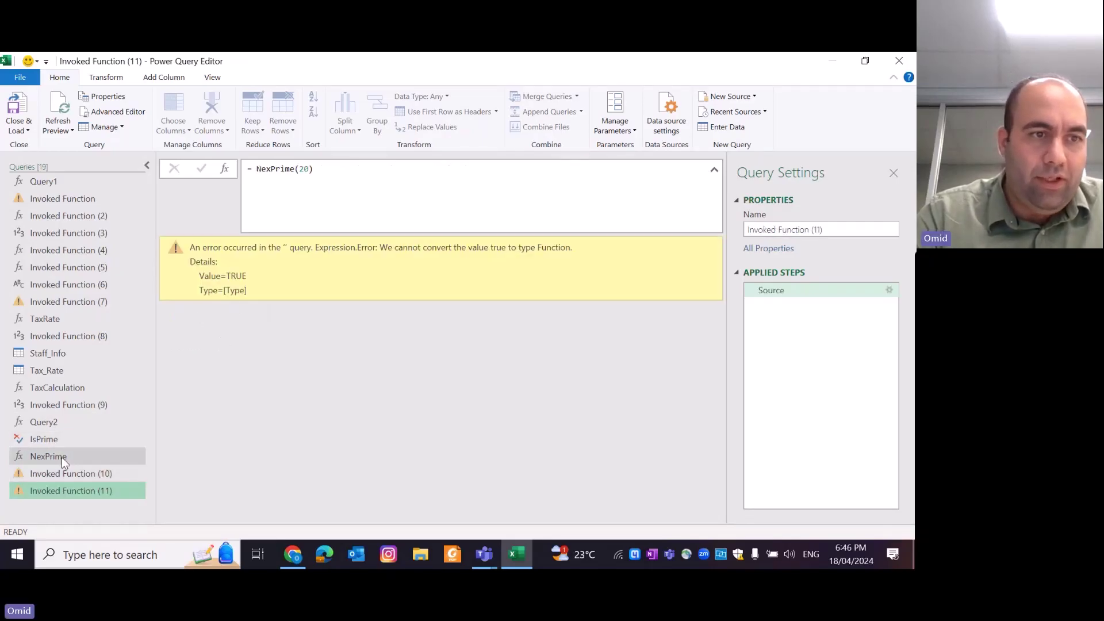
{"action": "left_click", "coordinate": [56, 440]}
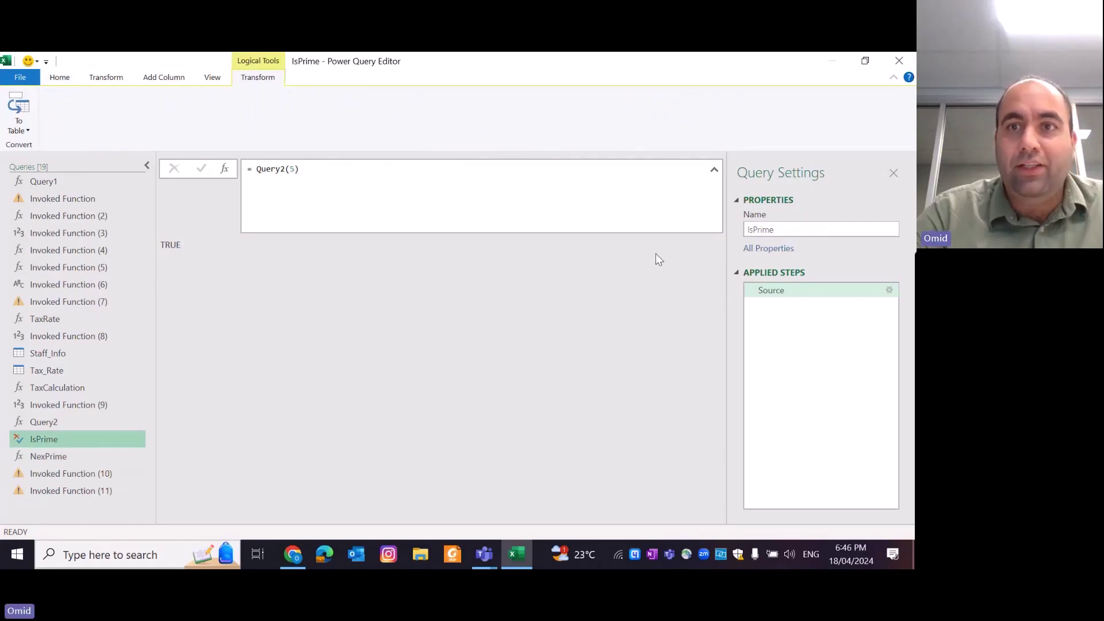
{"action": "left_click", "coordinate": [51, 423]}
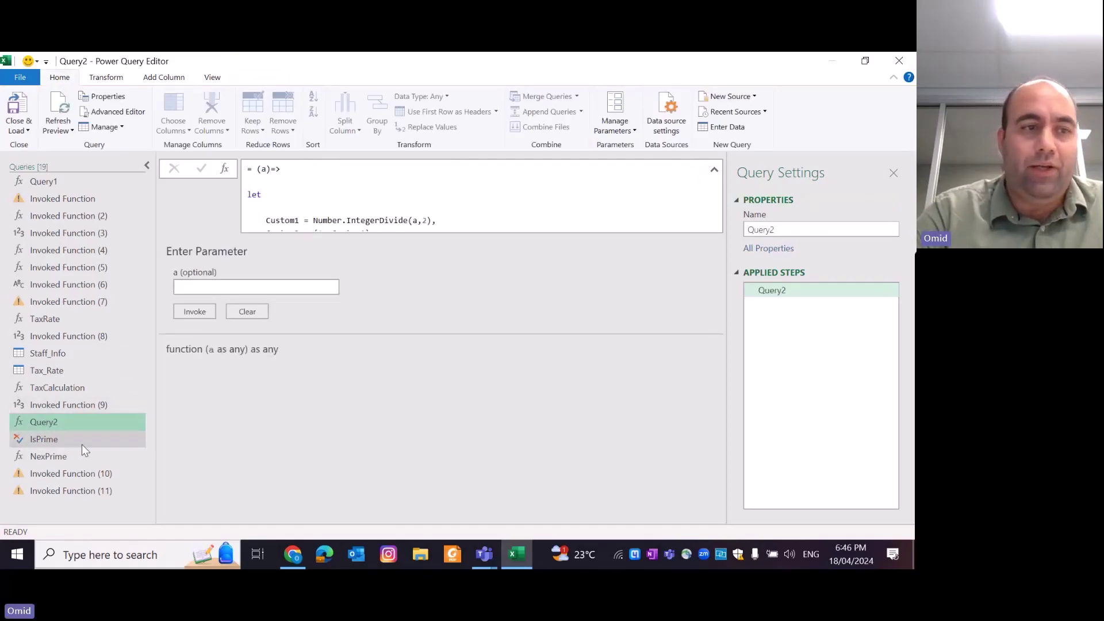
Step: Attempt to delete the IsPrime query and dismiss the cannot-delete warning
{"action": "left_click", "coordinate": [37, 437]}
{"action": "right_click", "coordinate": [39, 437]}
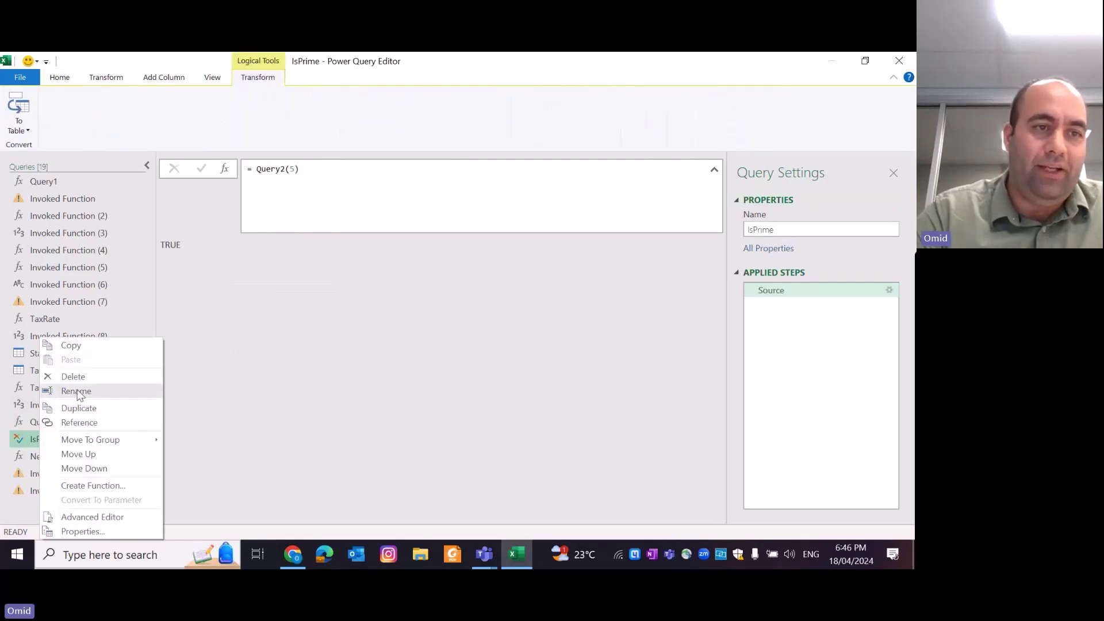
{"action": "key", "text": "Escape"}
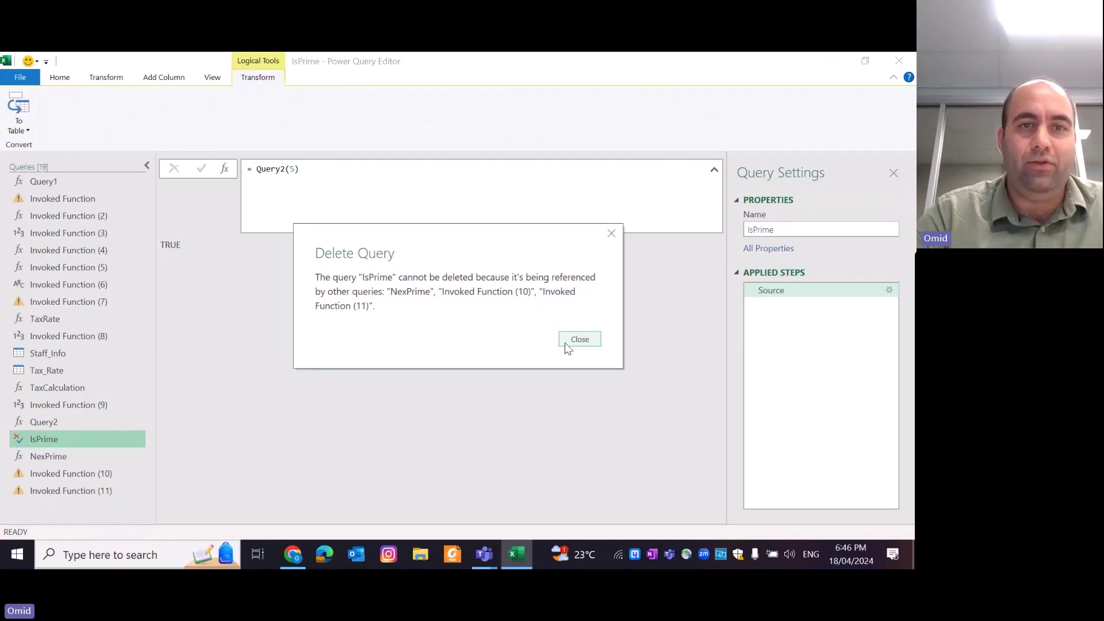
{"action": "left_click", "coordinate": [567, 344]}
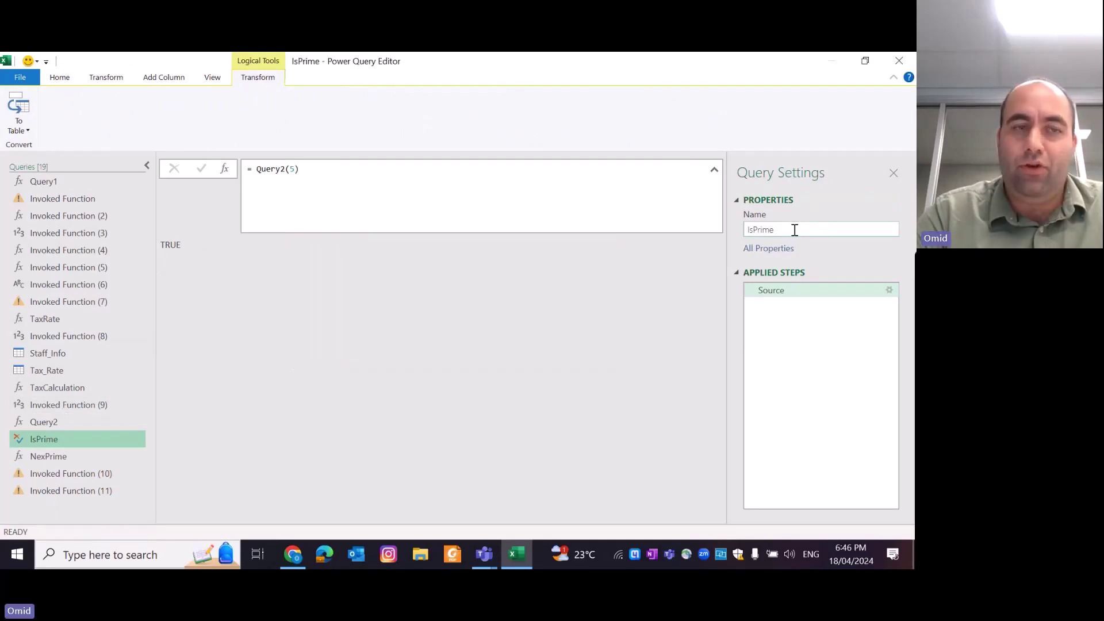
Step: Replace the IsPrime call in NexPrime's formula with Query2 and invoke it with 20, getting 23
{"action": "left_click", "coordinate": [57, 458]}
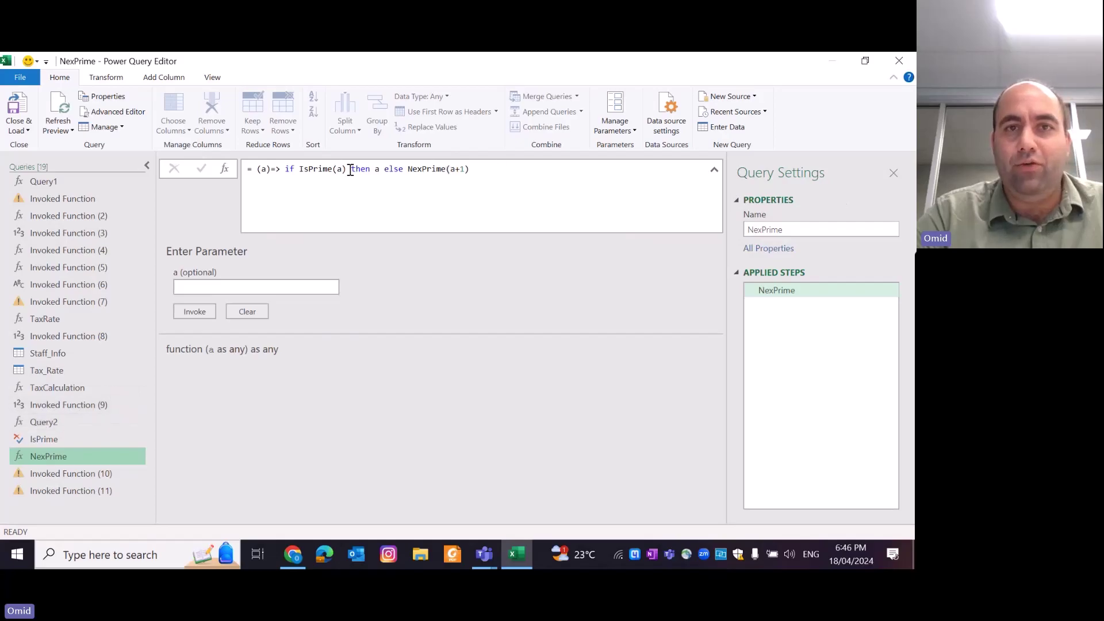
{"action": "left_click_drag", "start_coordinate": [332, 169], "coordinate": [299, 169]}
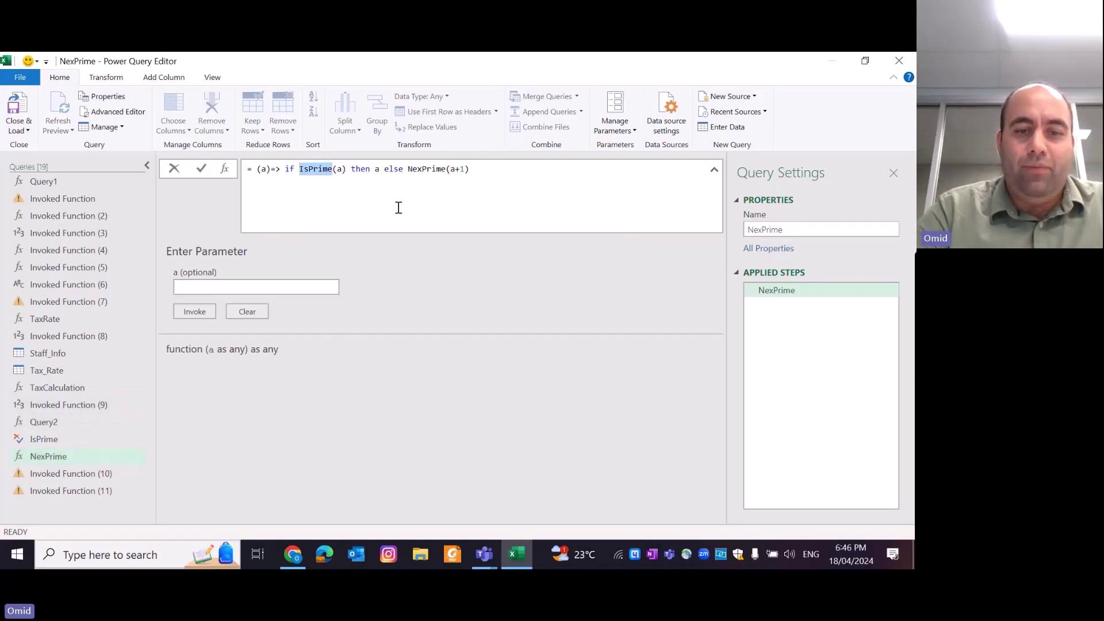
{"action": "type", "text": "Query"}
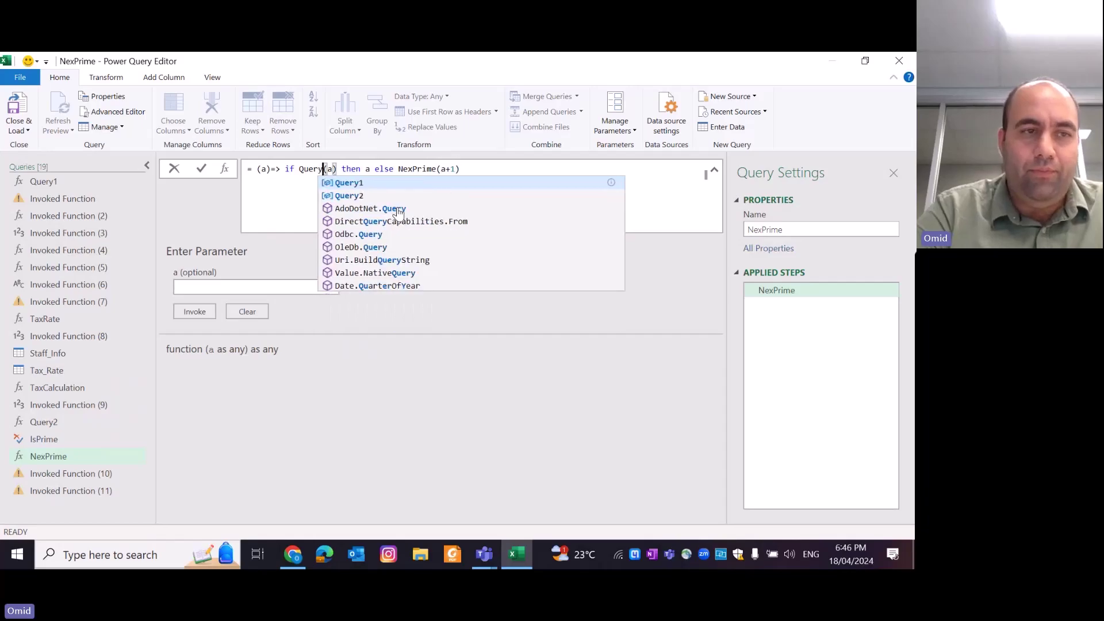
{"action": "type", "text": "2"}
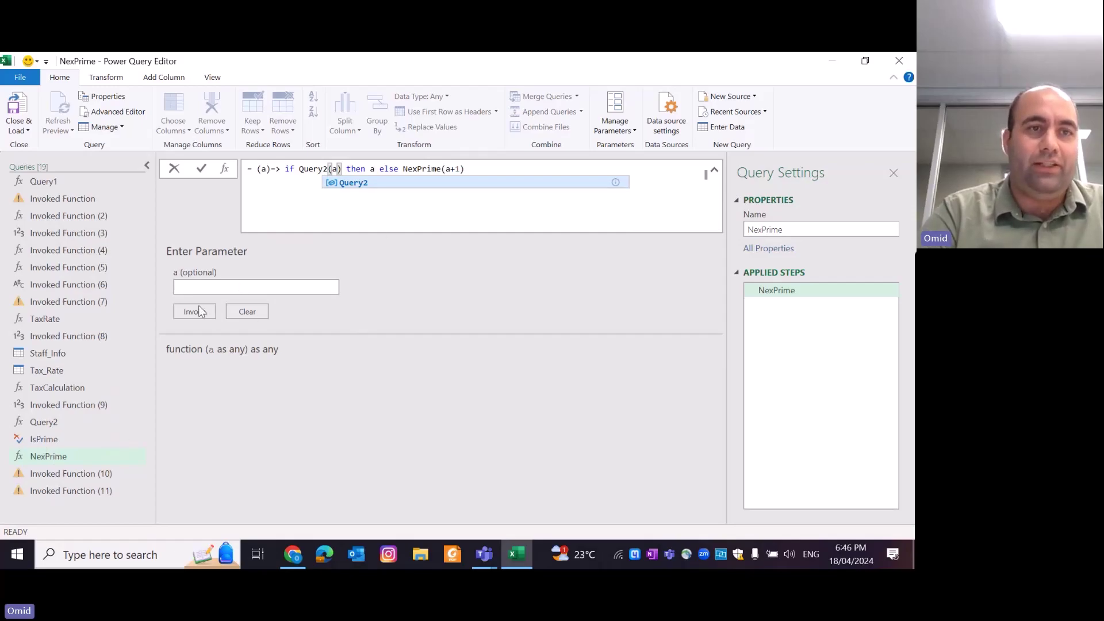
{"action": "left_click", "coordinate": [404, 283]}
{"action": "left_click", "coordinate": [248, 281]}
{"action": "type", "text": "20"}
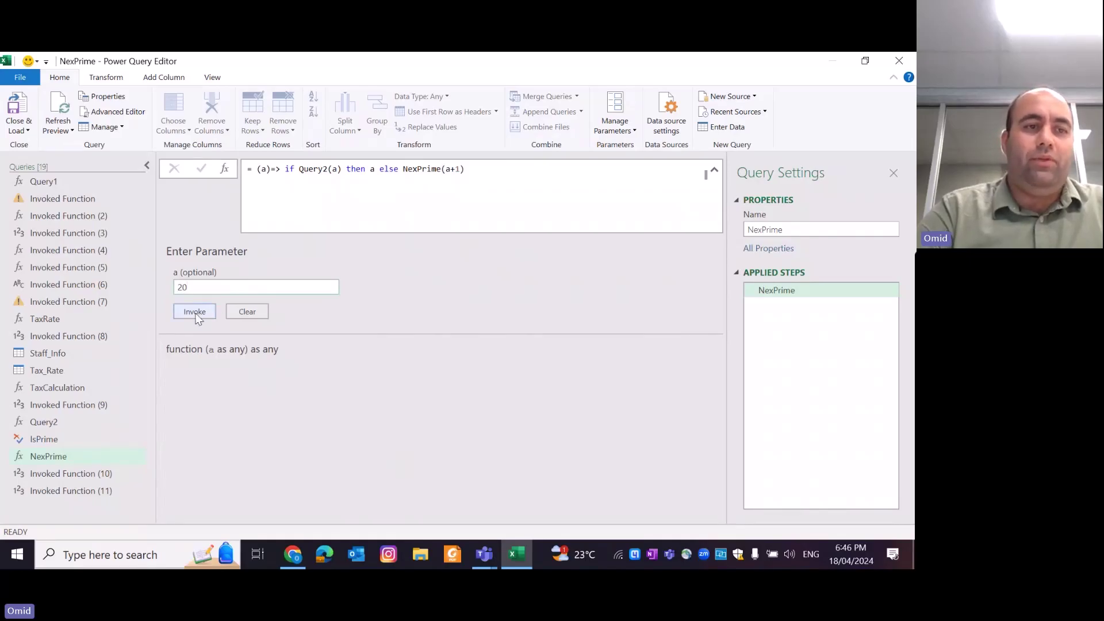
{"action": "left_click", "coordinate": [196, 314]}
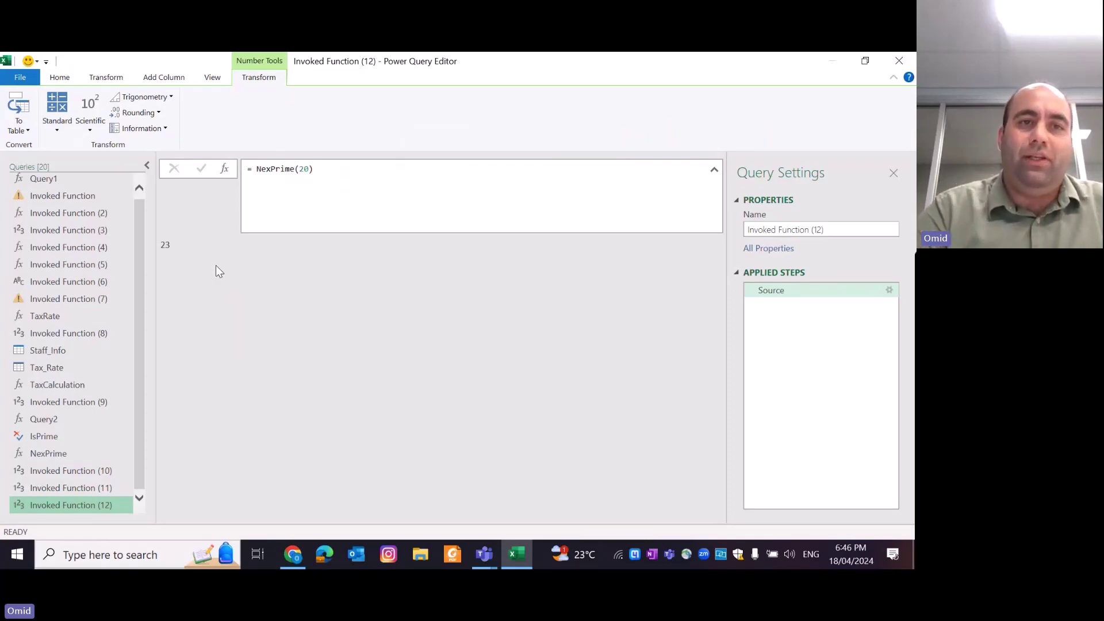
Step: Change the NexPrime argument to 100, then 102, then 120, which returns 127
{"action": "left_click", "coordinate": [304, 169]}
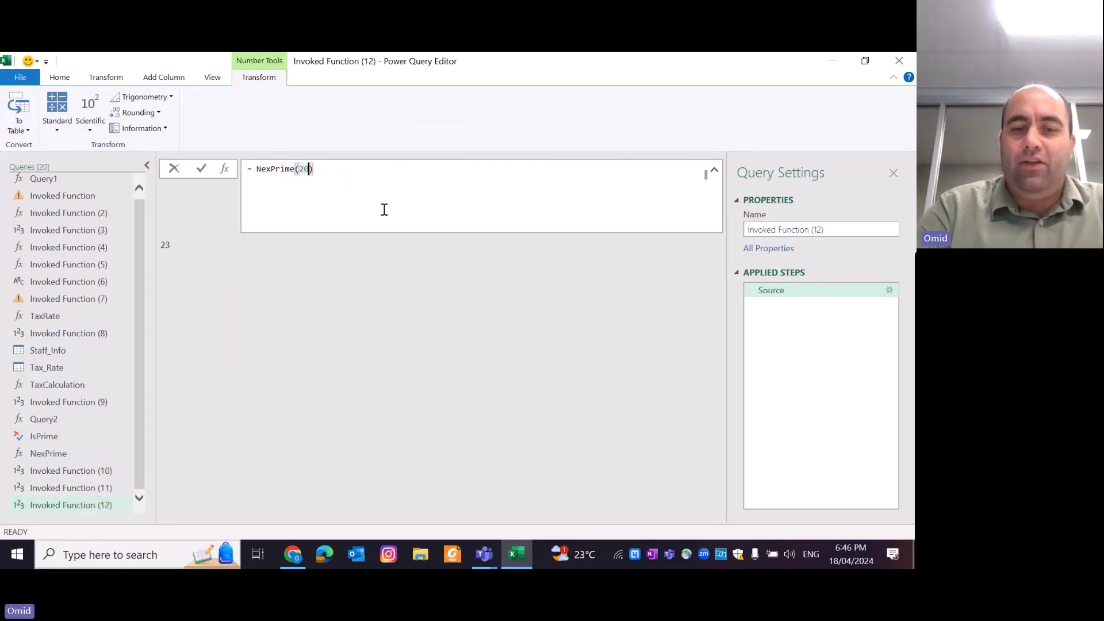
{"action": "key", "text": "BackSpace"}
{"action": "key", "text": "BackSpace"}
{"action": "type", "text": "100"}
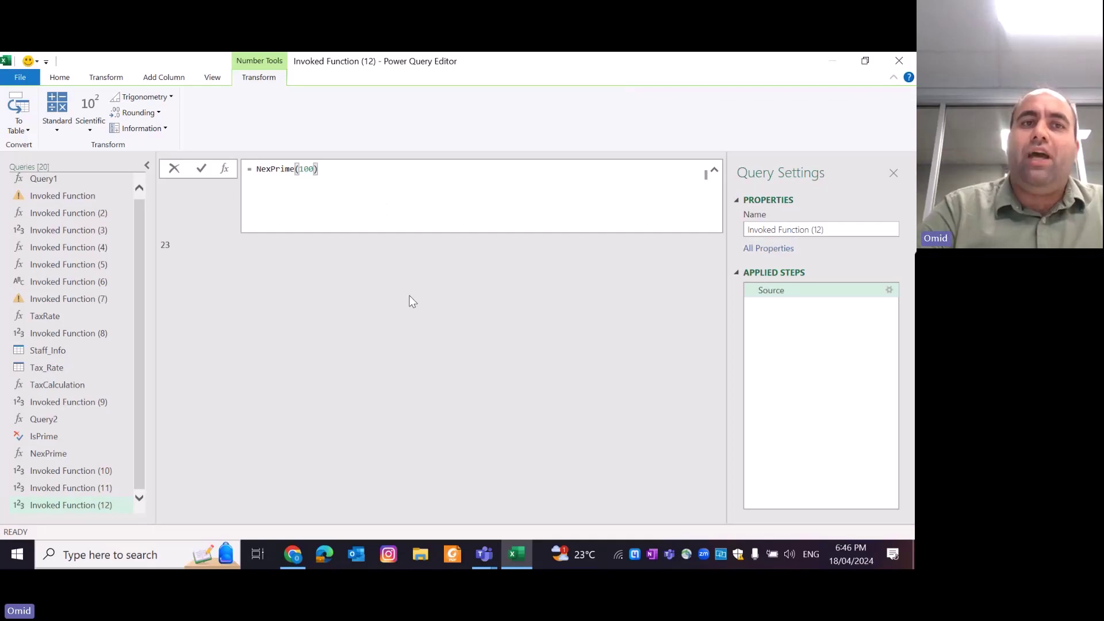
{"action": "key", "text": "Return"}
{"action": "left_click", "coordinate": [316, 168]}
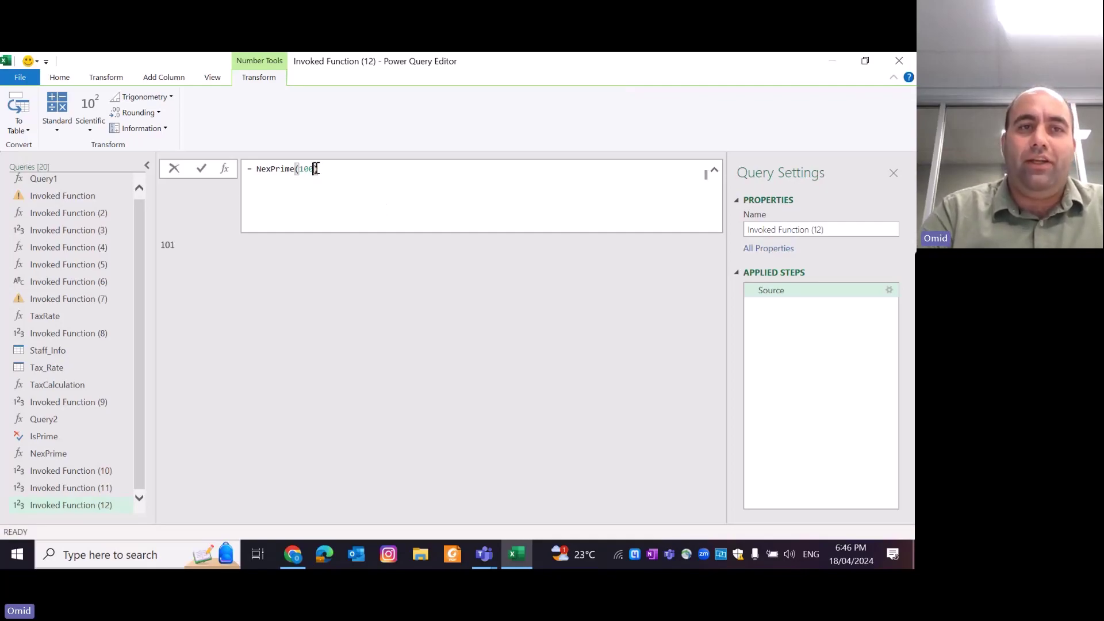
{"action": "key", "text": "BackSpace"}
{"action": "type", "text": "2"}
{"action": "key", "text": "Return"}
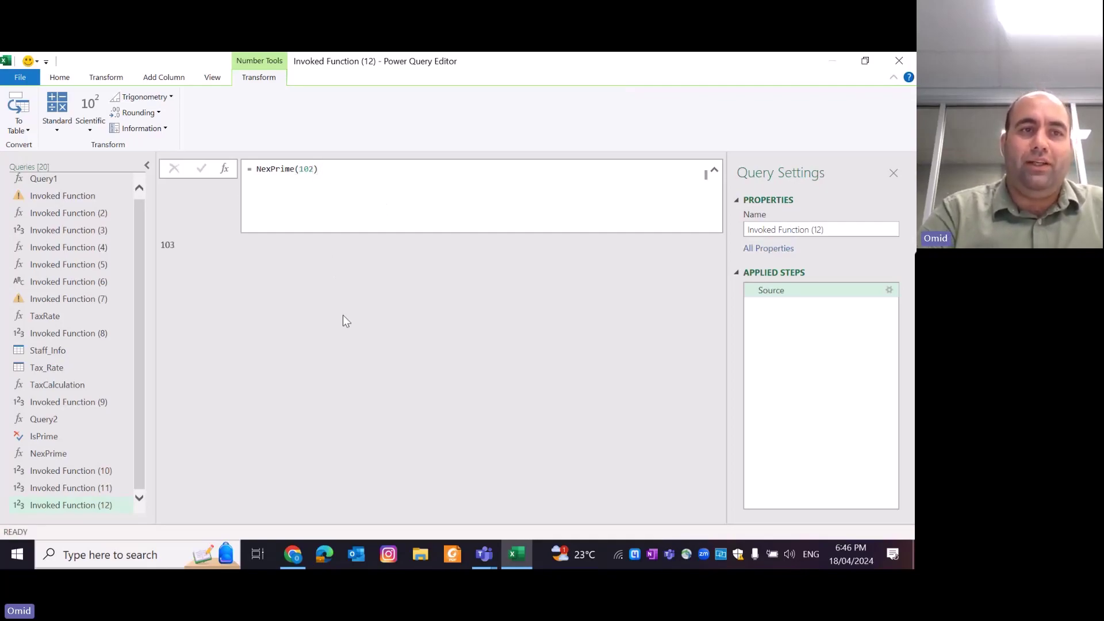
{"action": "left_click", "coordinate": [317, 169]}
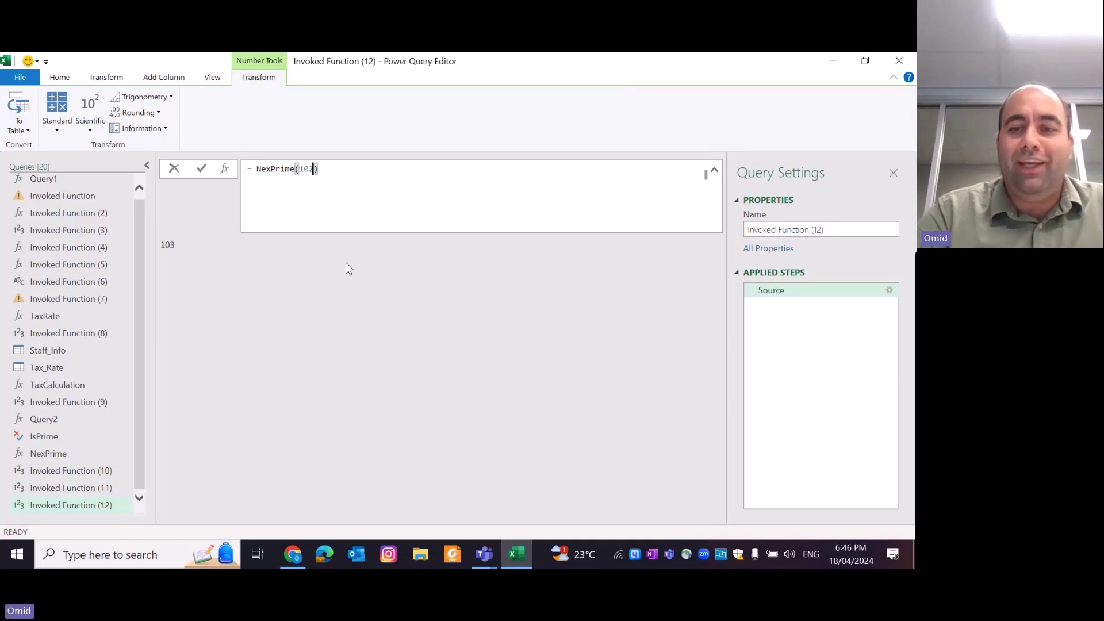
{"action": "key", "text": "BackSpace"}
{"action": "key", "text": "BackSpace"}
{"action": "key", "text": "BackSpace"}
{"action": "type", "text": "12"}
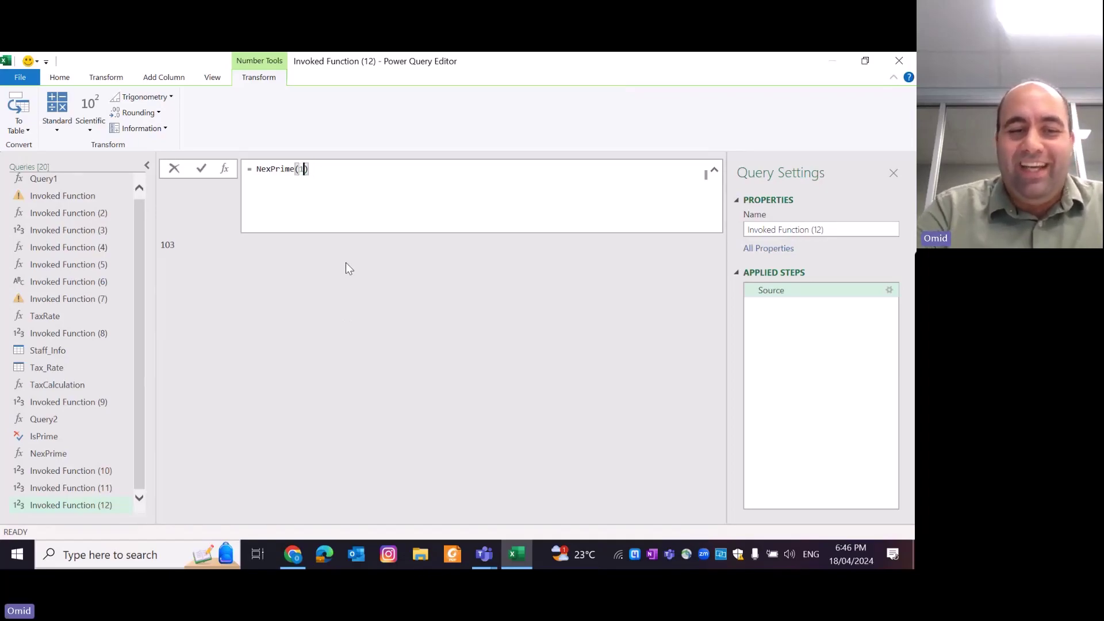
{"action": "type", "text": "0"}
{"action": "key", "text": "Return"}
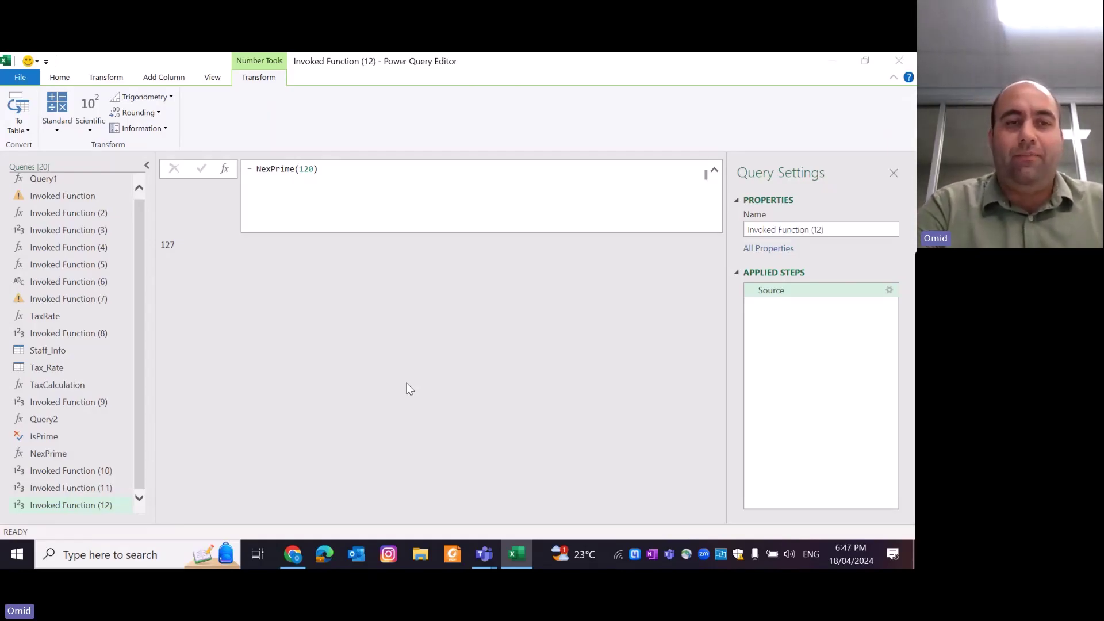
Step: Glance over the GitHub README and return to the Power Query Editor
{"action": "key", "text": "alt+Tab"}
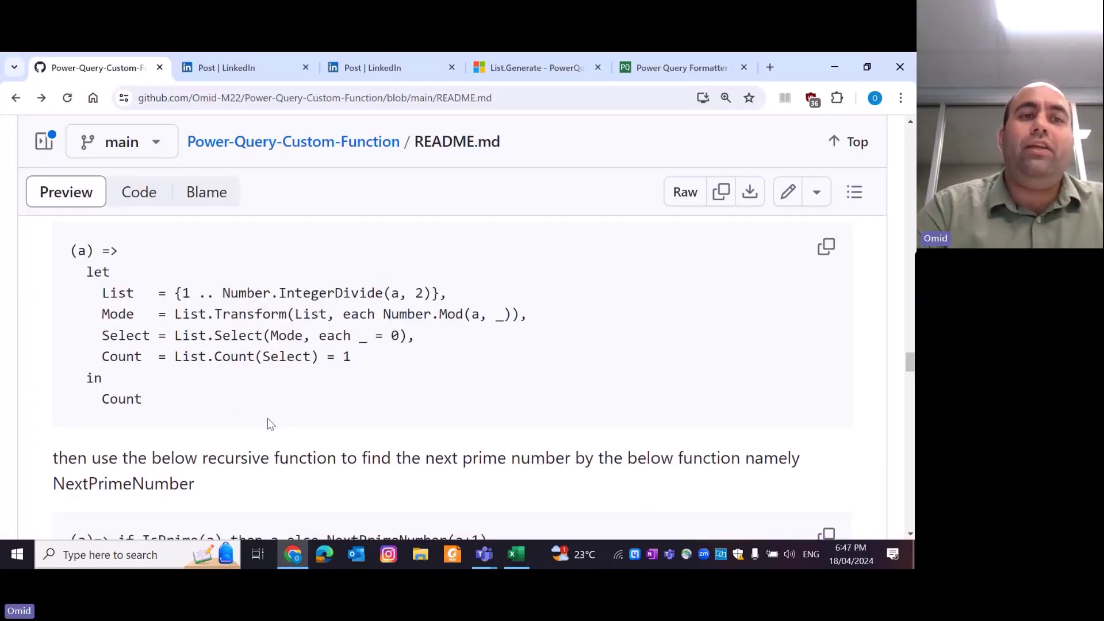
{"action": "scroll", "coordinate": [267, 422], "scroll_direction": "down", "scroll_amount": 1}
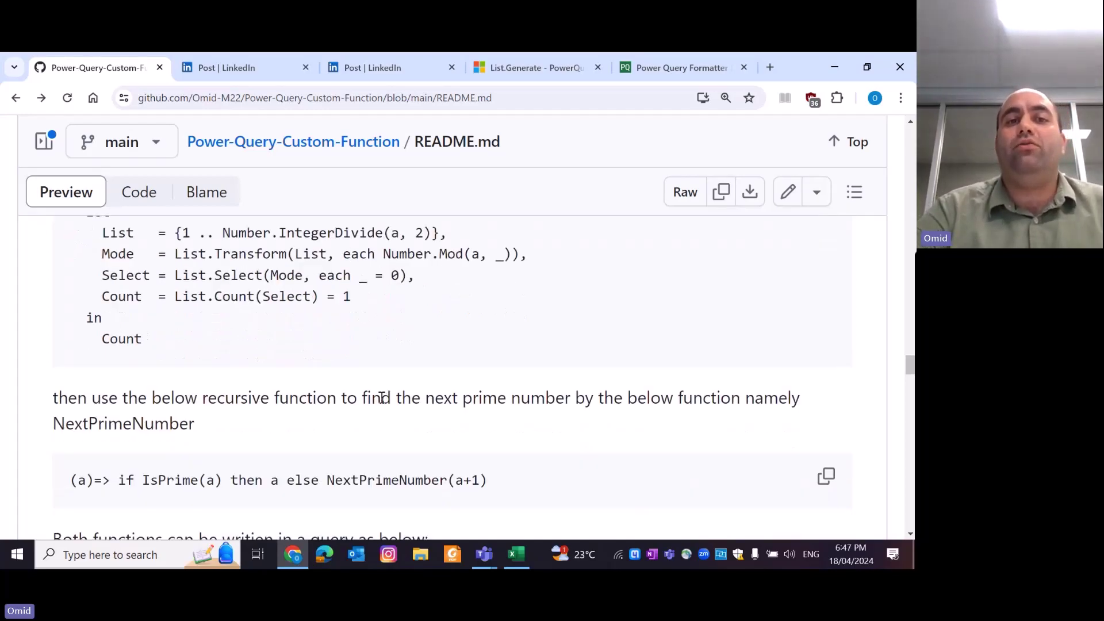
{"action": "scroll", "coordinate": [381, 398], "scroll_direction": "up", "scroll_amount": 1}
{"action": "key", "text": "alt+Tab"}
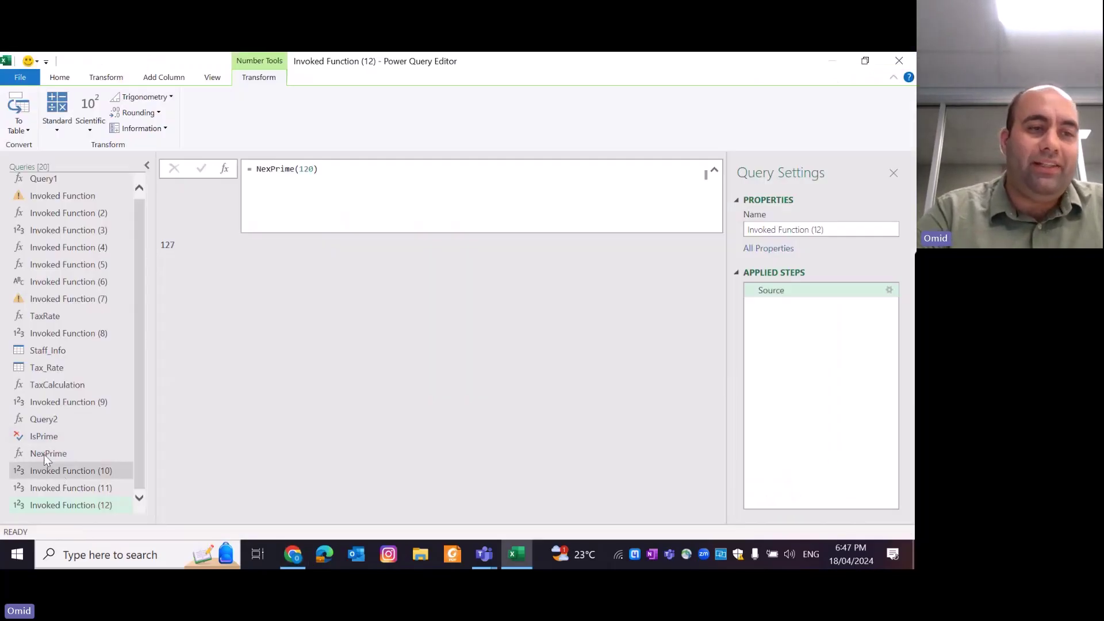
Step: Try adding 'NexPrime=' and '@' to NexPrime's code, discard the edits, and switch to the README
{"action": "left_click", "coordinate": [41, 435]}
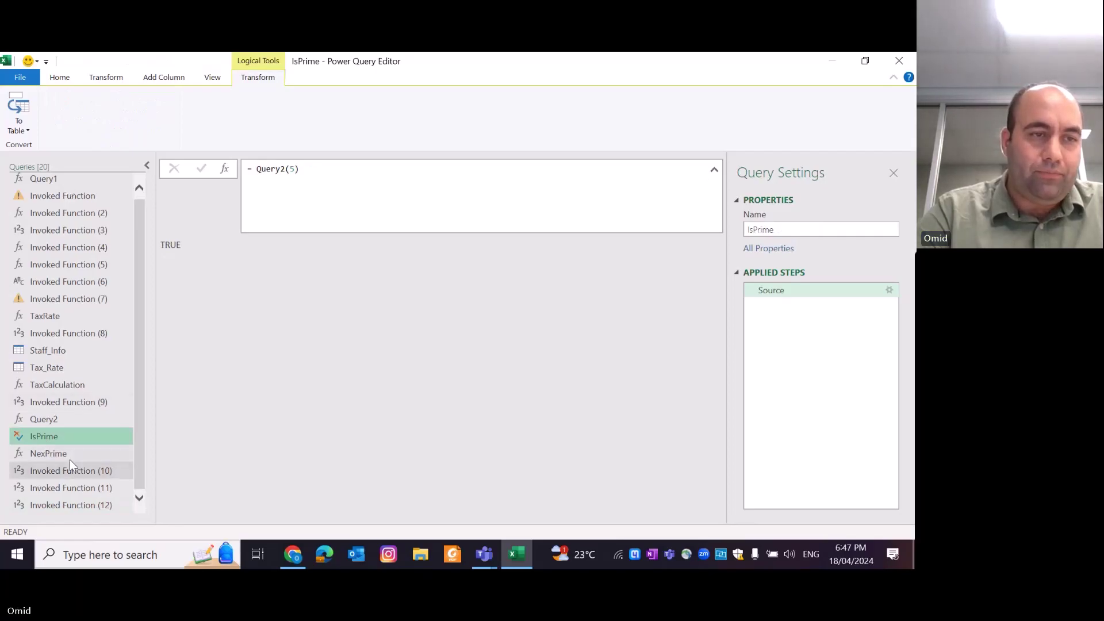
{"action": "left_click", "coordinate": [60, 452]}
{"action": "left_click", "coordinate": [86, 111]}
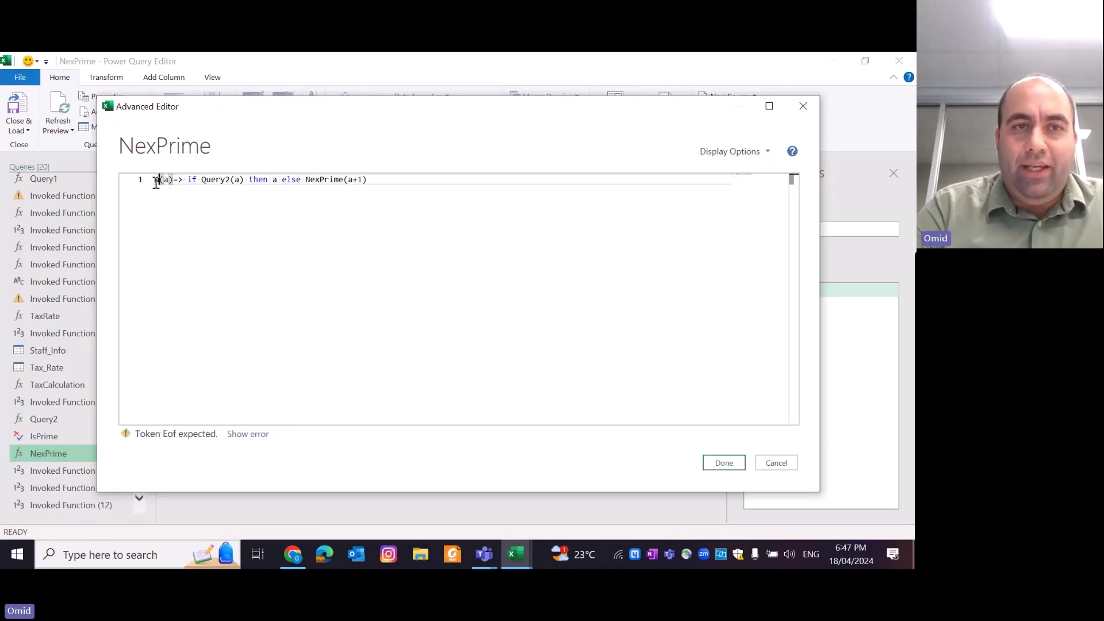
{"action": "type", "text": "NexPrime="}
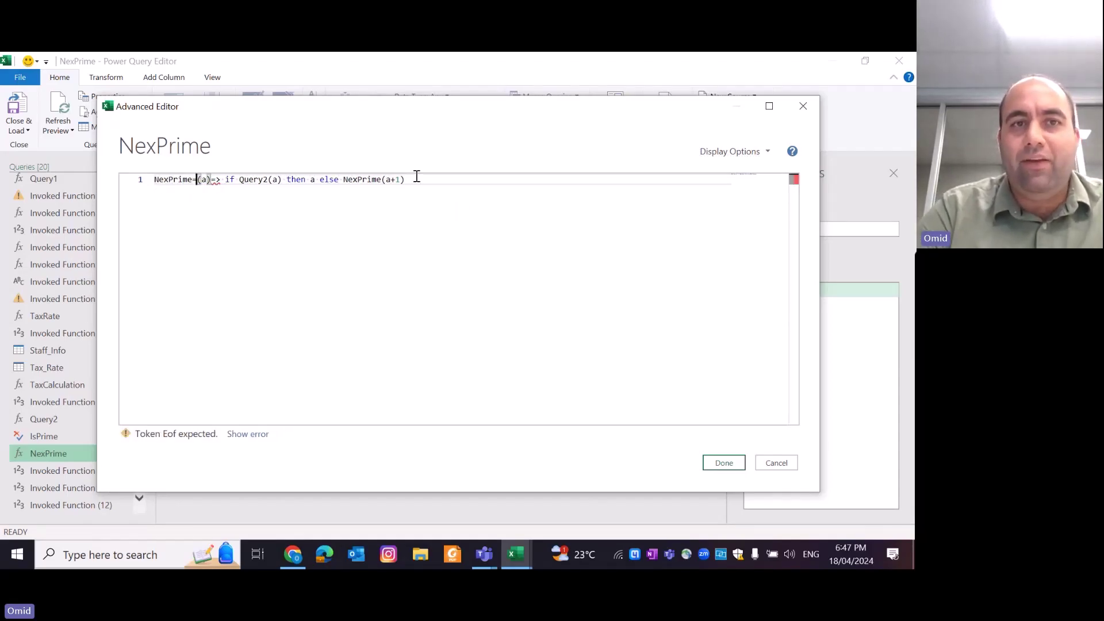
{"action": "left_click", "coordinate": [344, 180]}
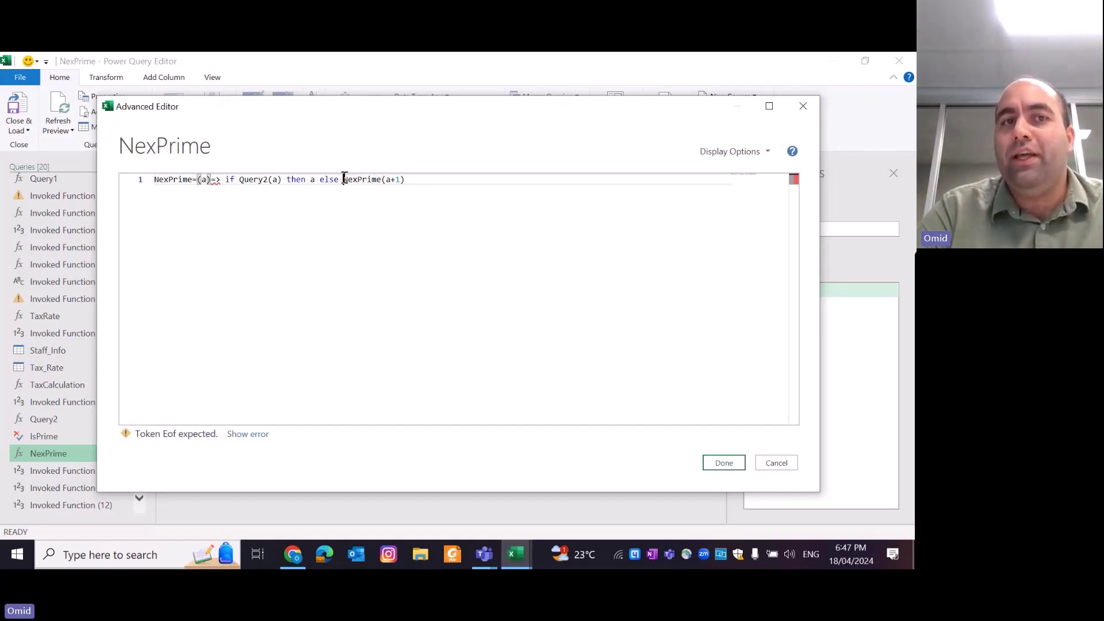
{"action": "type", "text": "@"}
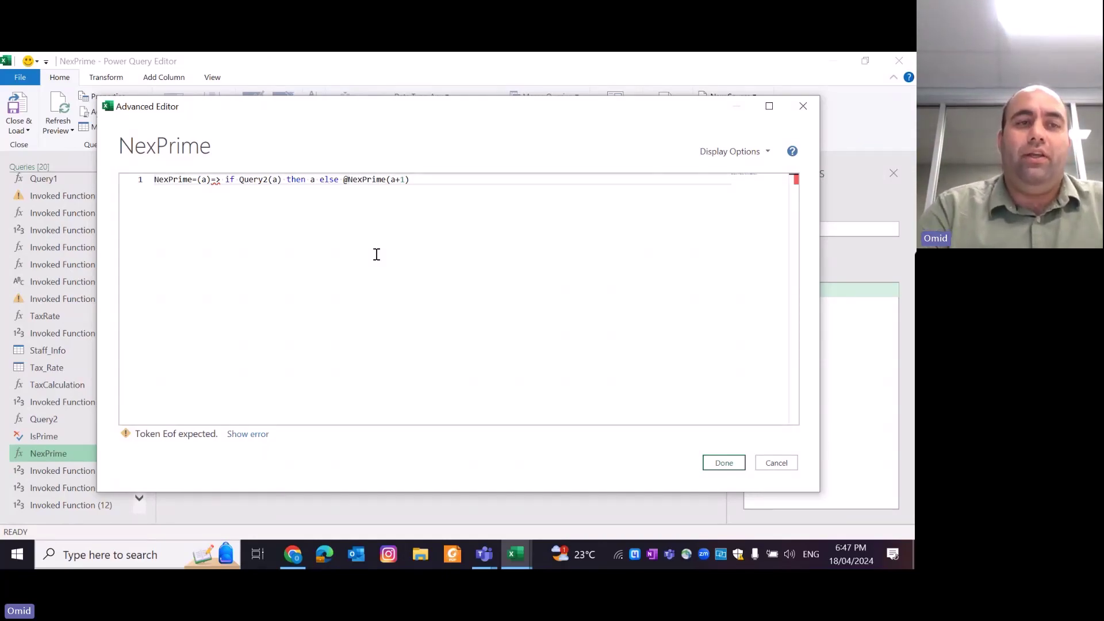
{"action": "left_click", "coordinate": [782, 461]}
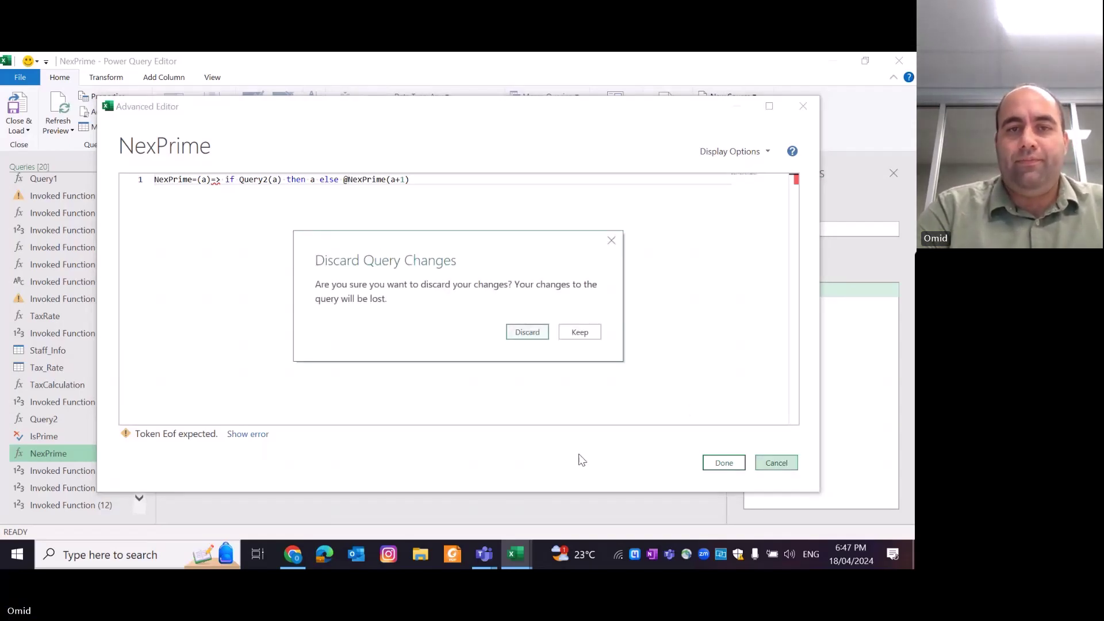
{"action": "left_click", "coordinate": [535, 335]}
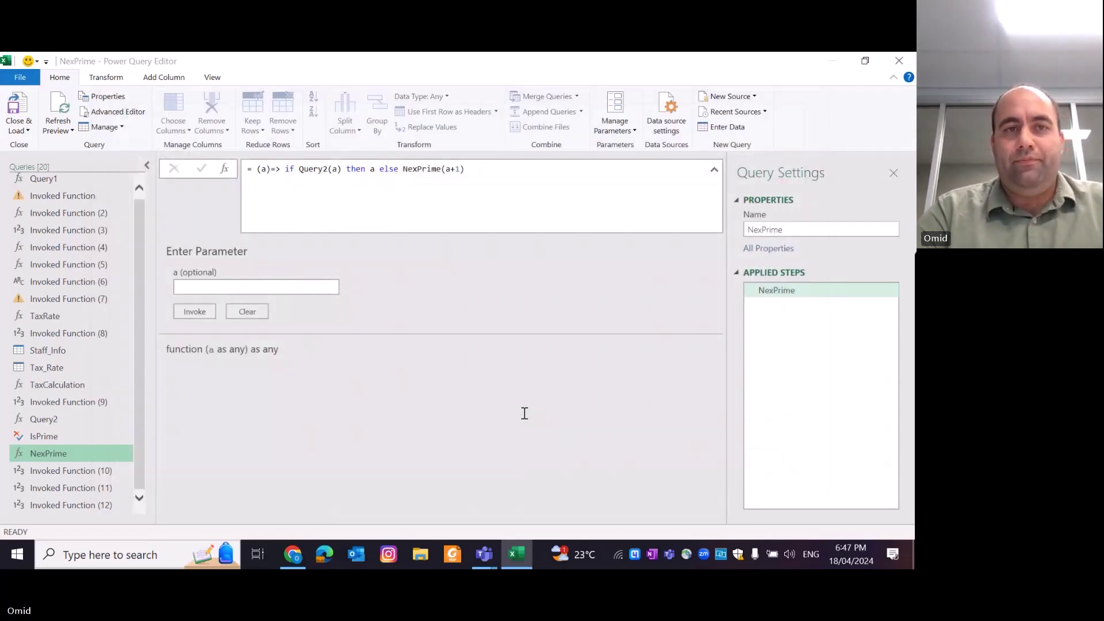
{"action": "key", "text": "alt+Tab"}
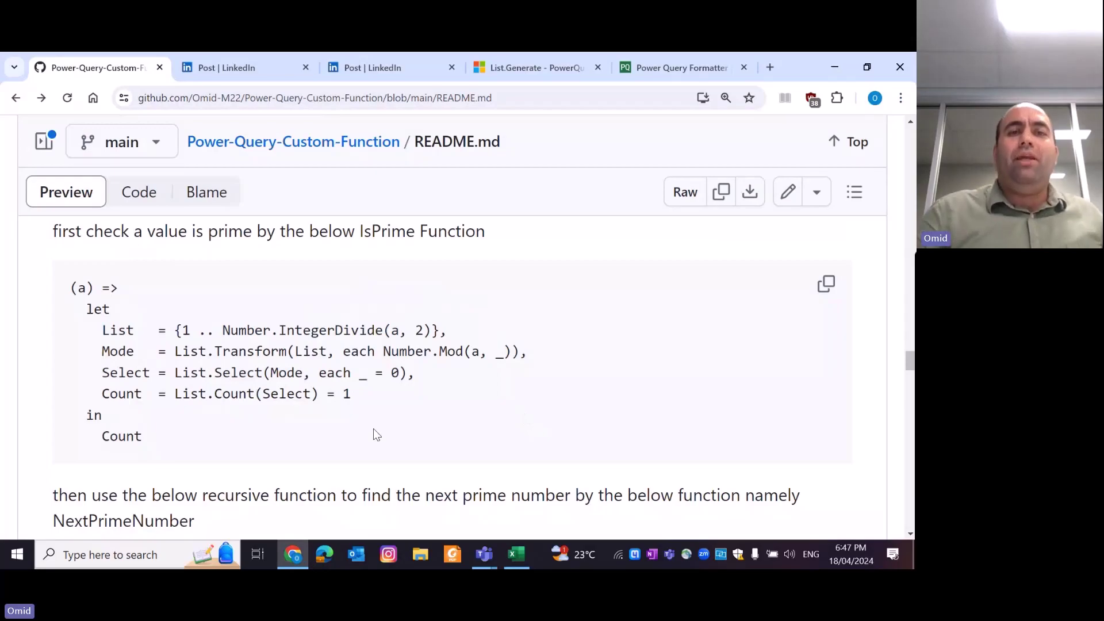
Step: Select the README's combined (x) => let prime query code, then continue to the Expression.Evaluate section
{"action": "scroll", "coordinate": [374, 429], "scroll_direction": "down", "scroll_amount": 1}
{"action": "scroll", "coordinate": [374, 429], "scroll_direction": "down", "scroll_amount": 1}
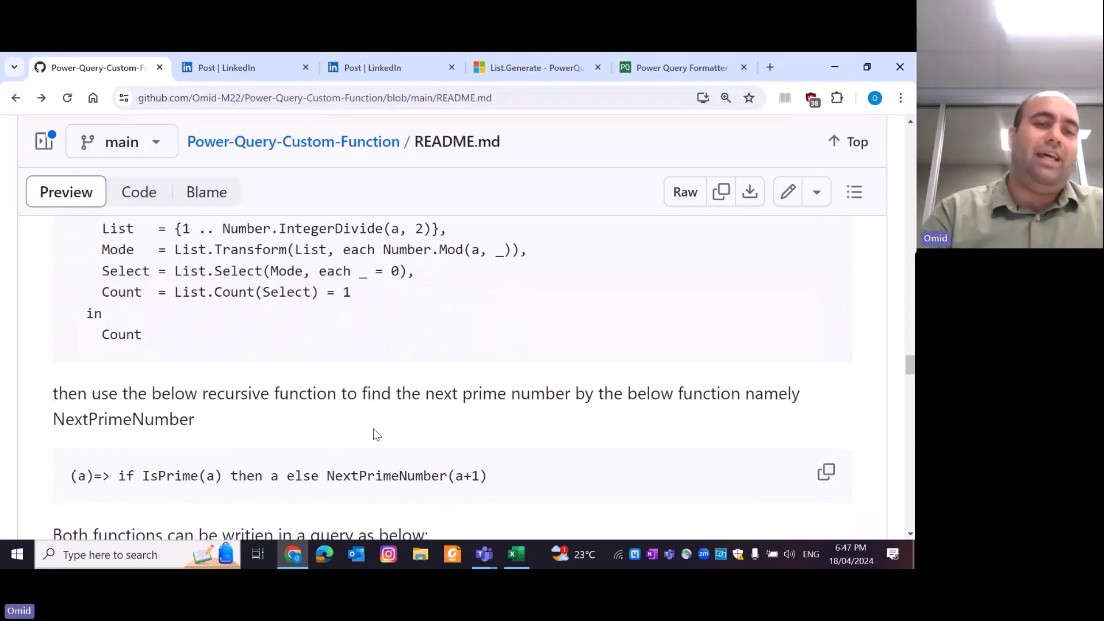
{"action": "scroll", "coordinate": [374, 429], "scroll_direction": "down", "scroll_amount": 1}
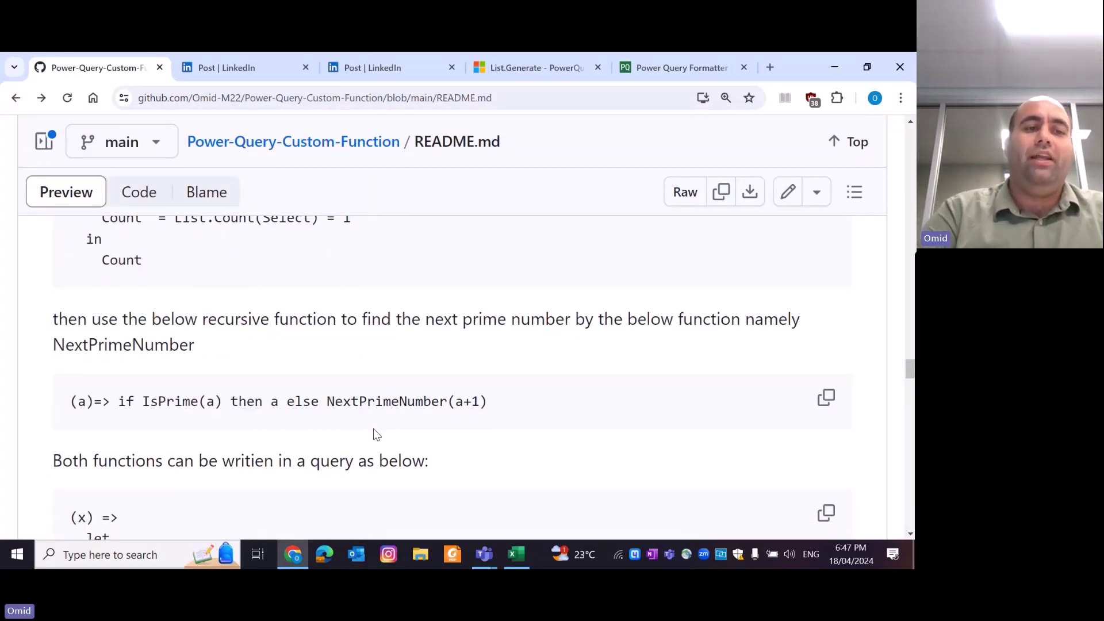
{"action": "scroll", "coordinate": [374, 429], "scroll_direction": "down", "scroll_amount": 1}
{"action": "scroll", "coordinate": [374, 429], "scroll_direction": "down", "scroll_amount": 2}
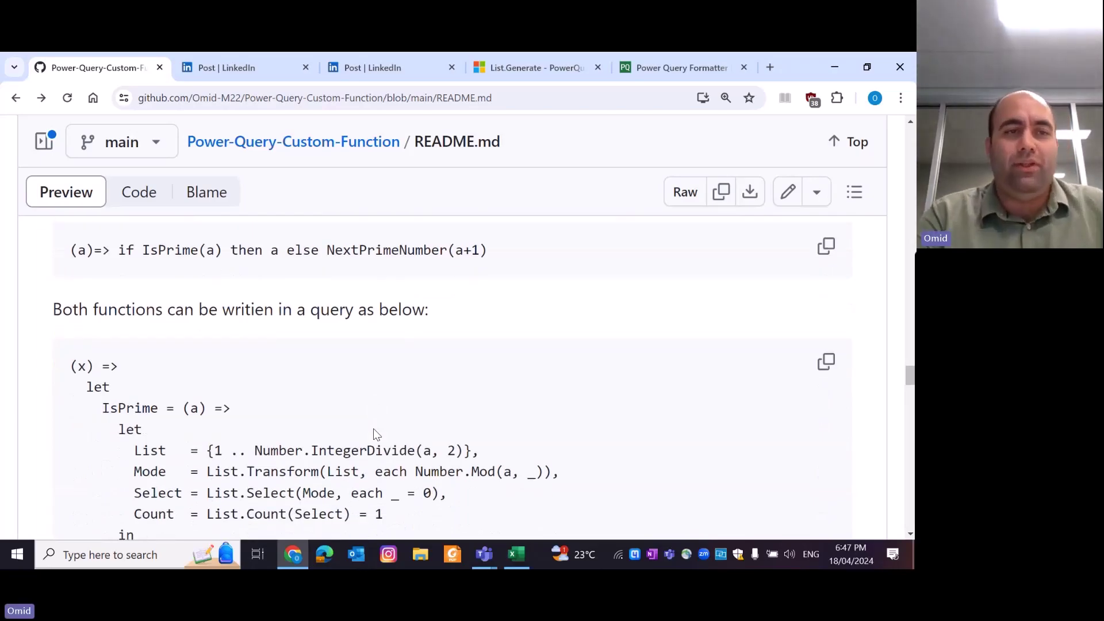
{"action": "scroll", "coordinate": [373, 429], "scroll_direction": "down", "scroll_amount": 2}
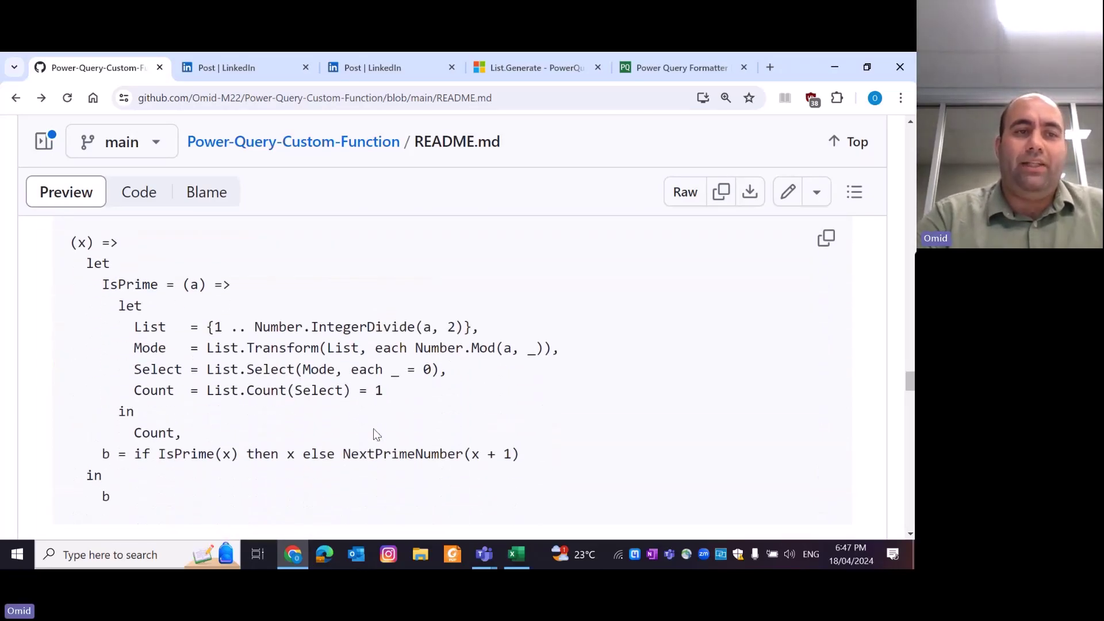
{"action": "left_click_drag", "start_coordinate": [128, 499], "coordinate": [63, 244]}
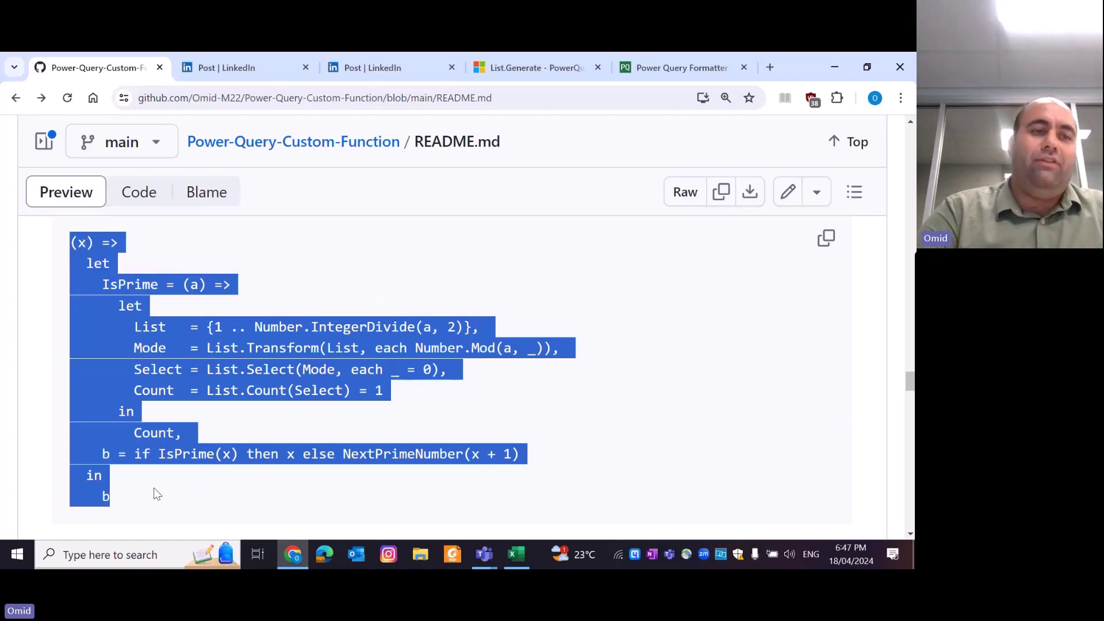
{"action": "scroll", "coordinate": [157, 494], "scroll_direction": "down", "scroll_amount": 3}
{"action": "scroll", "coordinate": [157, 493], "scroll_direction": "down", "scroll_amount": 3}
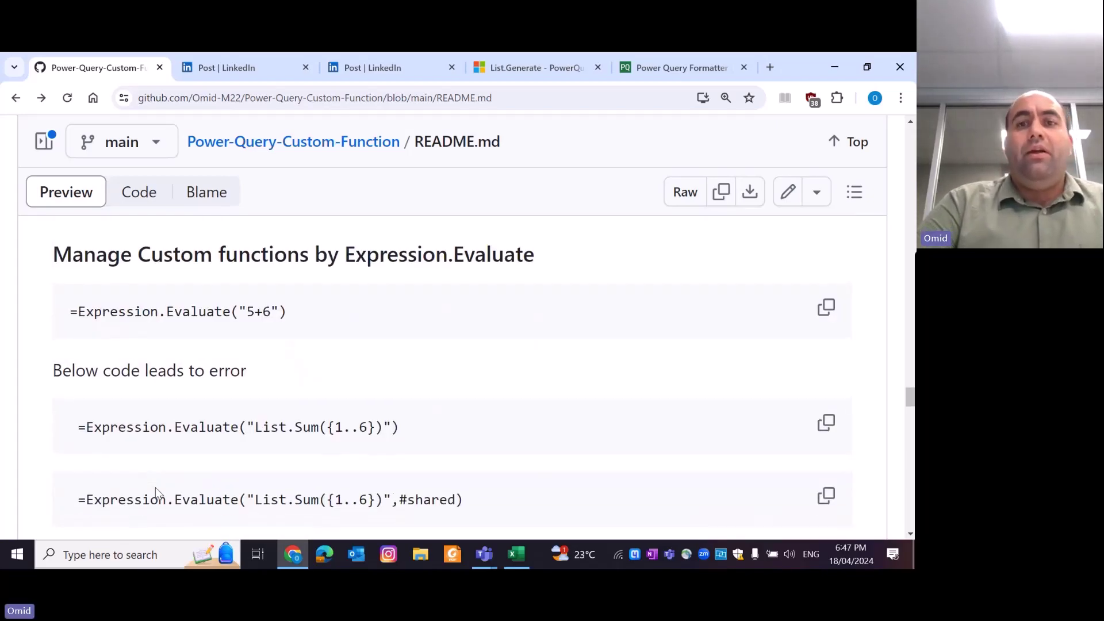
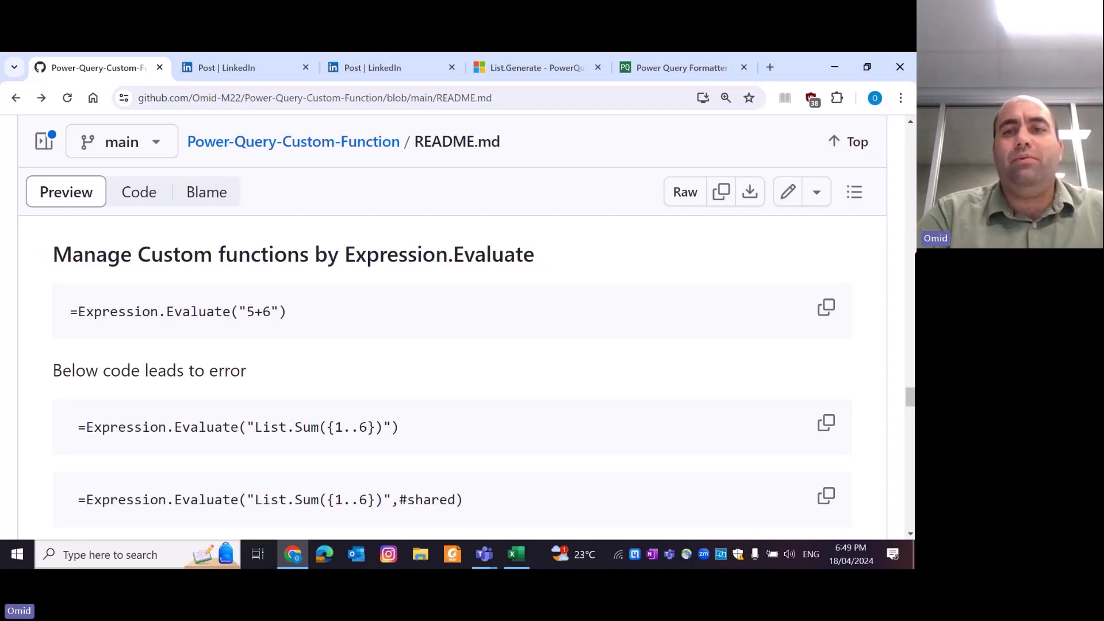
Step: Copy the Expression.Evaluate example code, then close the NexPrime query editor, discarding its changes
{"action": "left_click", "coordinate": [827, 316]}
{"action": "key", "text": "alt+Tab"}
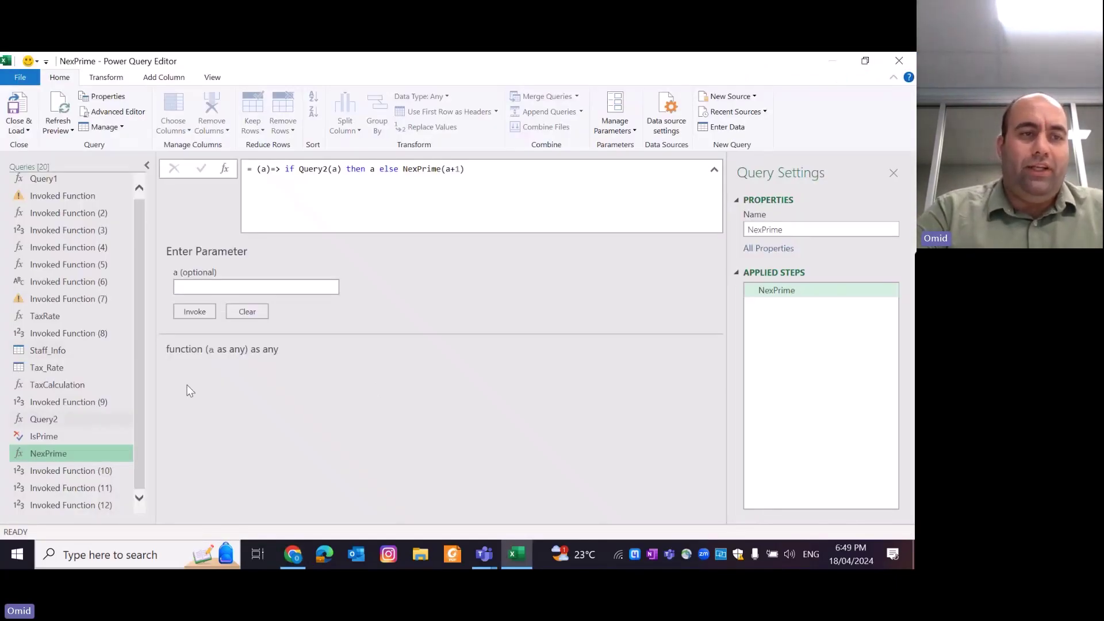
{"action": "left_click", "coordinate": [899, 60]}
{"action": "left_click", "coordinate": [527, 325]}
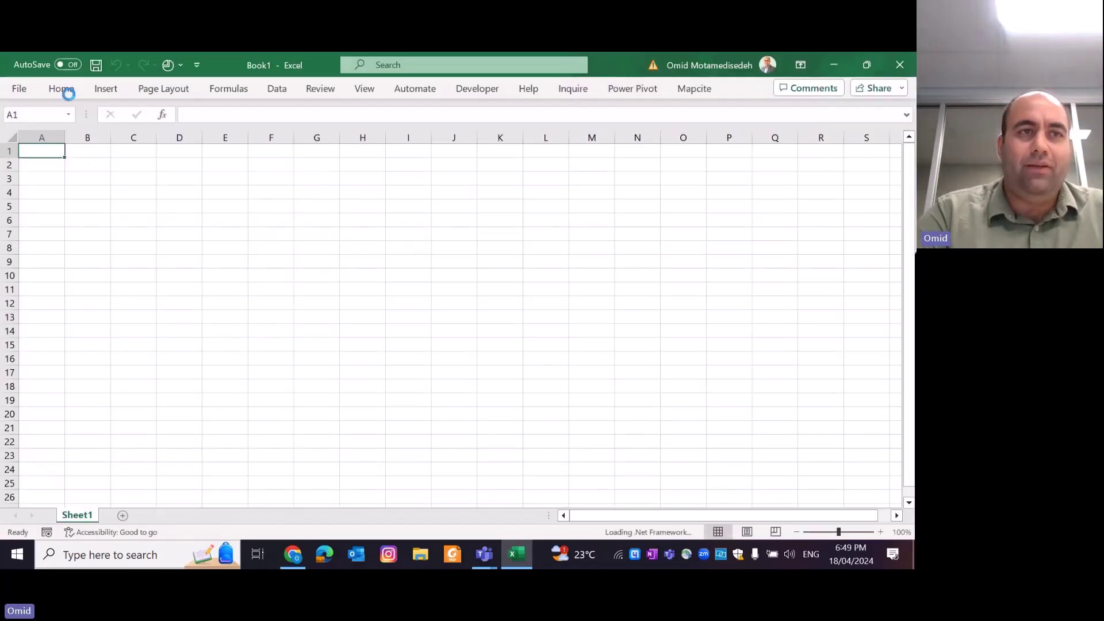
Step: Create a new blank query via Get Data > From Other Sources > Blank Query
{"action": "left_click", "coordinate": [277, 89]}
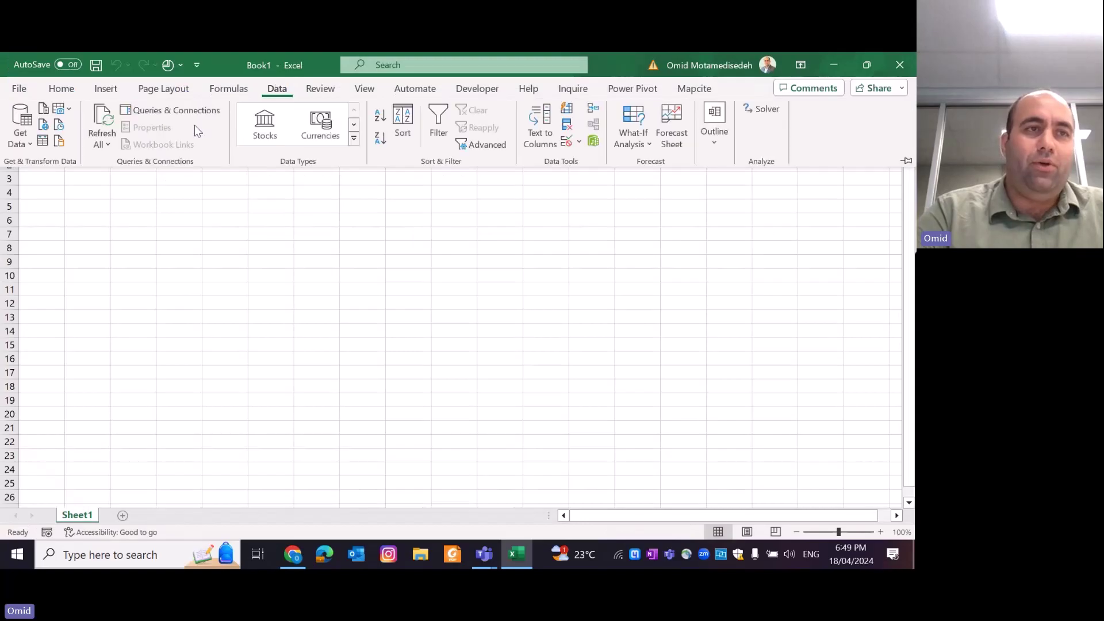
{"action": "left_click", "coordinate": [20, 138]}
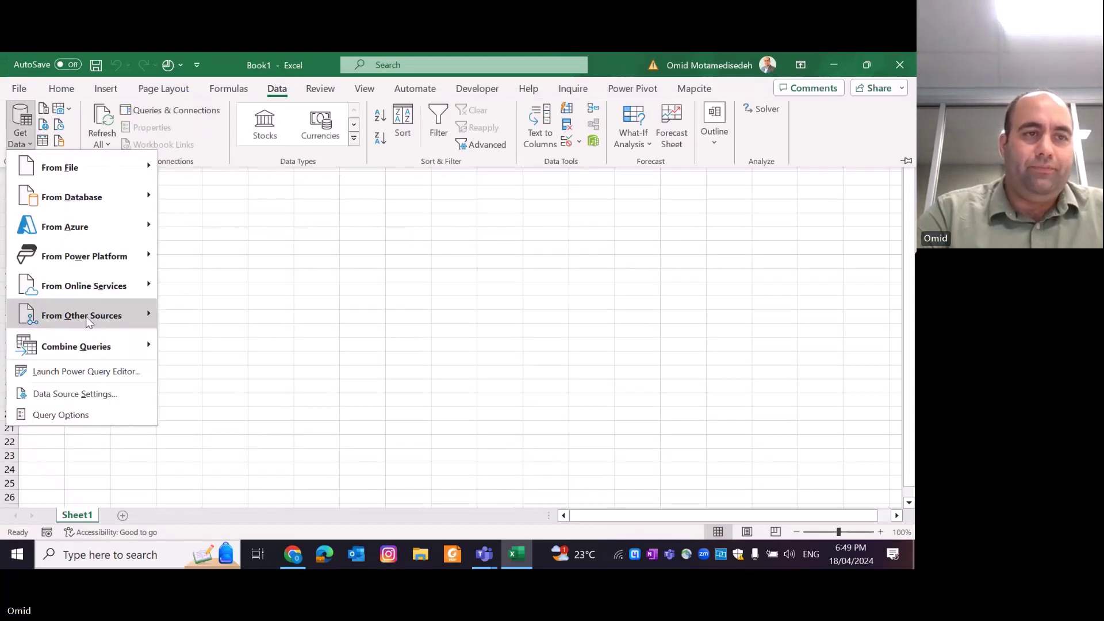
{"action": "mouse_move", "coordinate": [81, 315]}
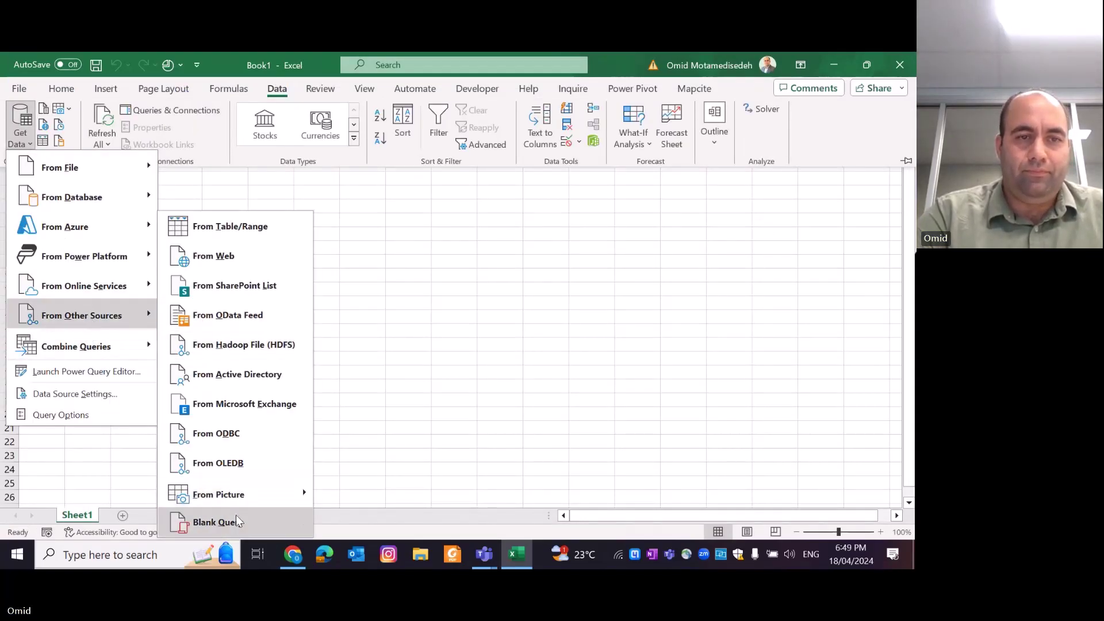
{"action": "left_click", "coordinate": [236, 518]}
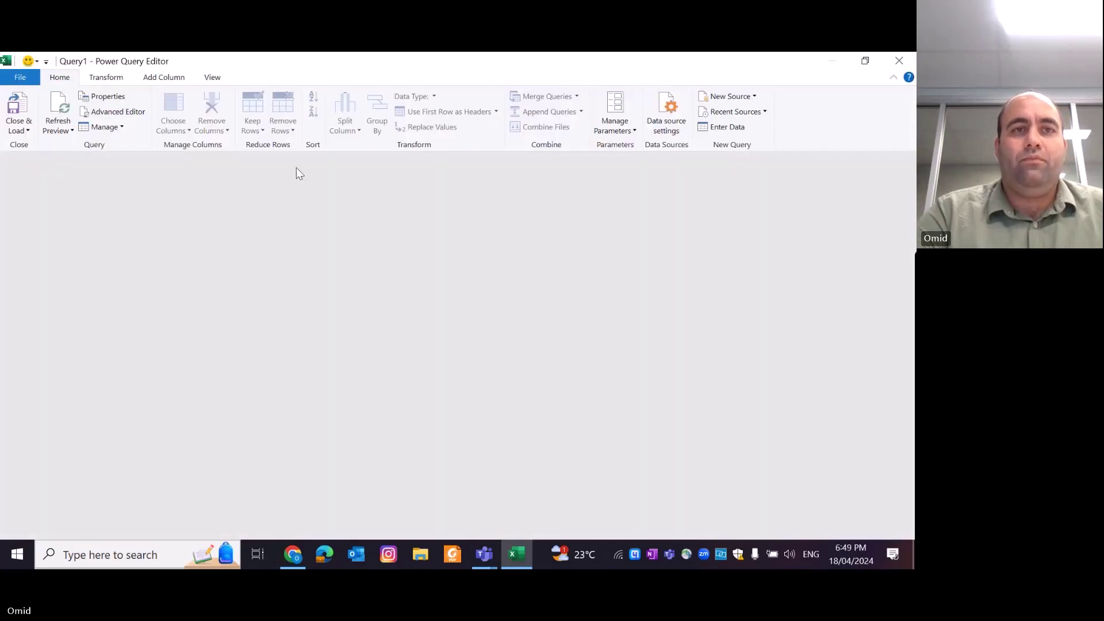
Step: Set Query1 to the text "5+6", then to Expression.Evaluate("5+6"), returning 11
{"action": "type", "text": "="}
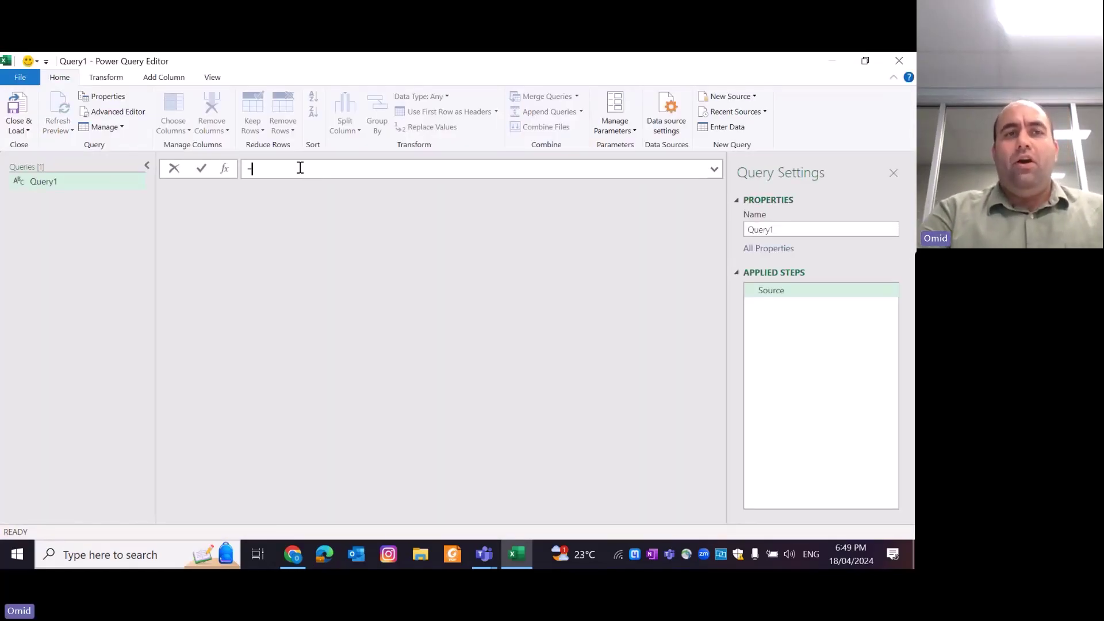
{"action": "type", "text": "\"5\""}
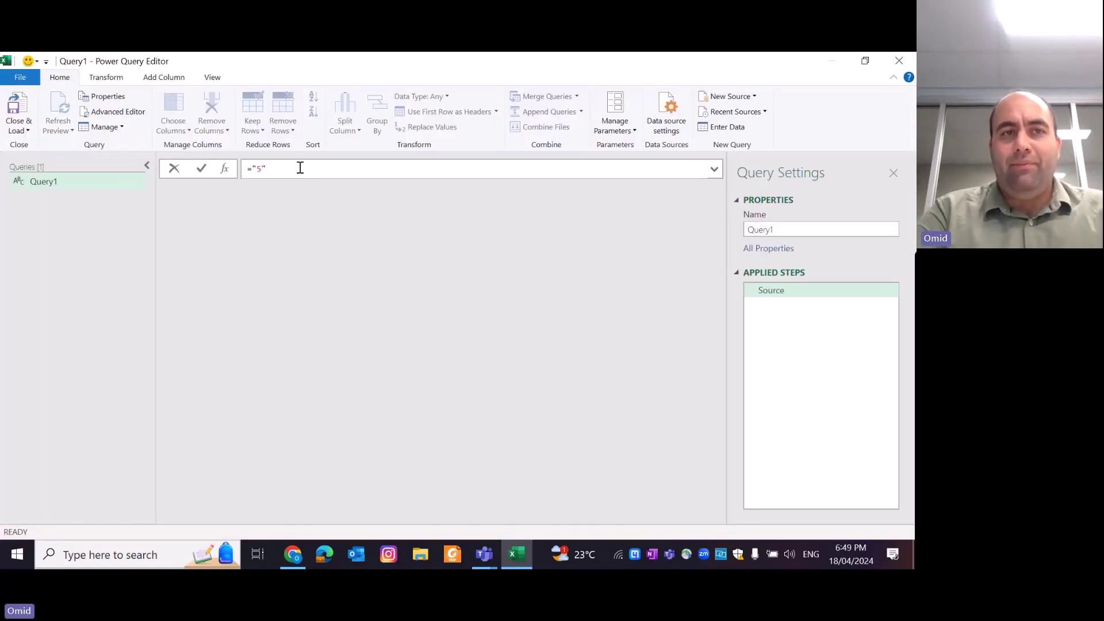
{"action": "type", "text": "+6"}
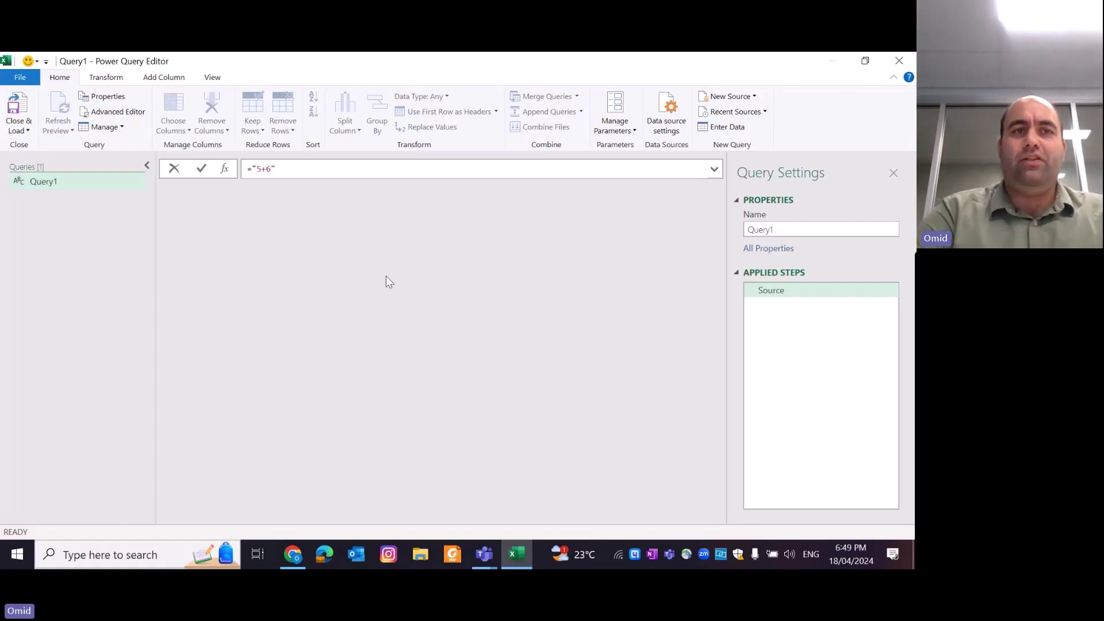
{"action": "key", "text": "Return"}
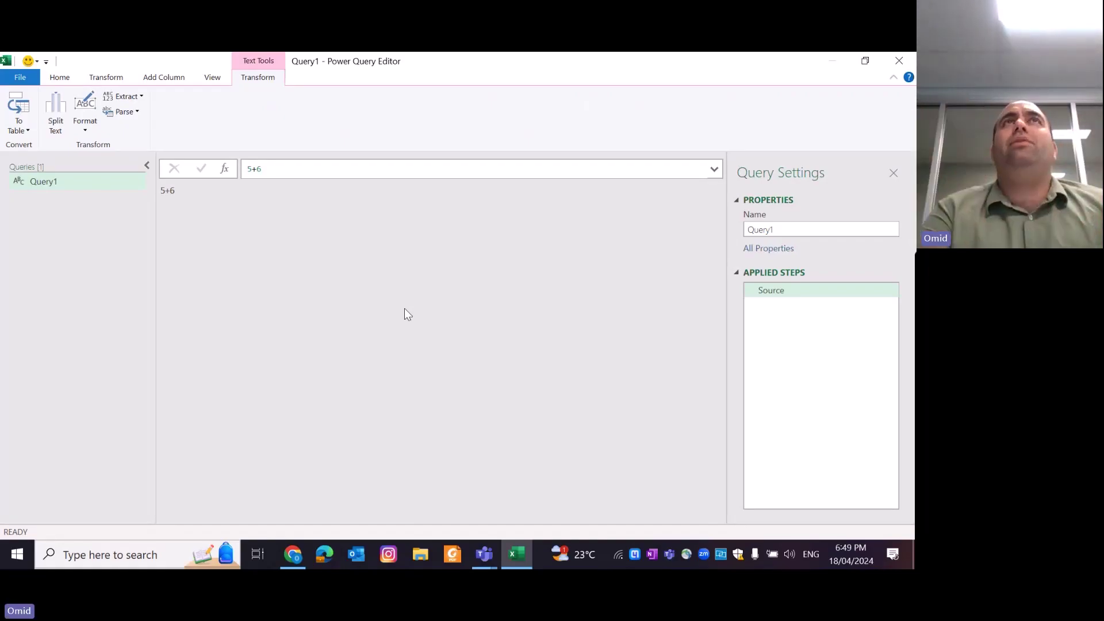
{"action": "left_click", "coordinate": [263, 168]}
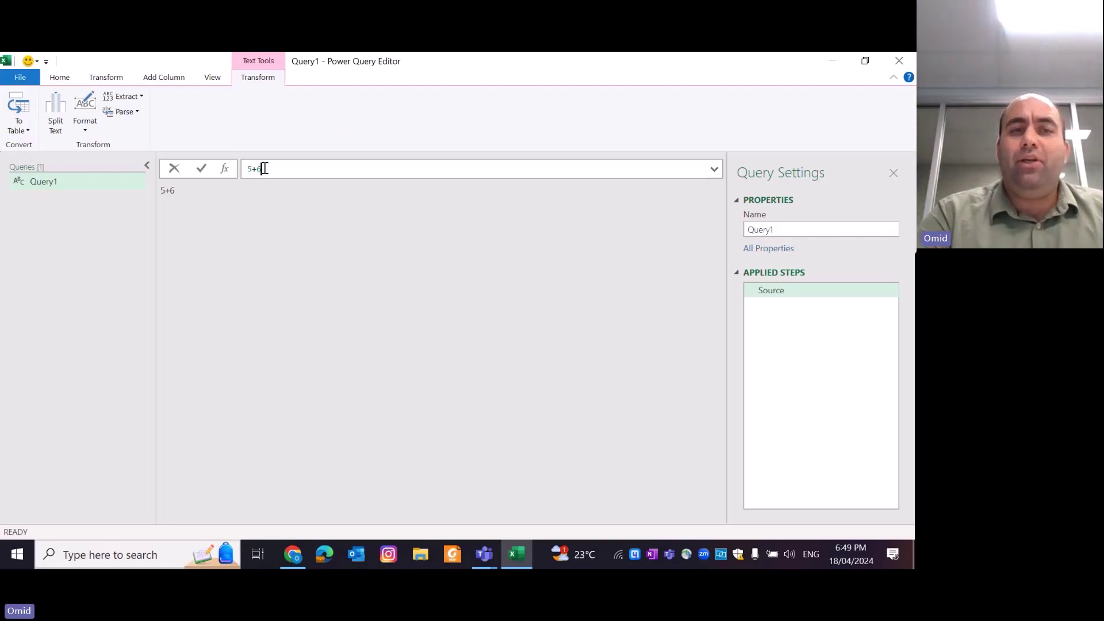
{"action": "key", "text": "BackSpace"}
{"action": "key", "text": "BackSpace"}
{"action": "key", "text": "BackSpace"}
{"action": "key", "text": "ctrl+v"}
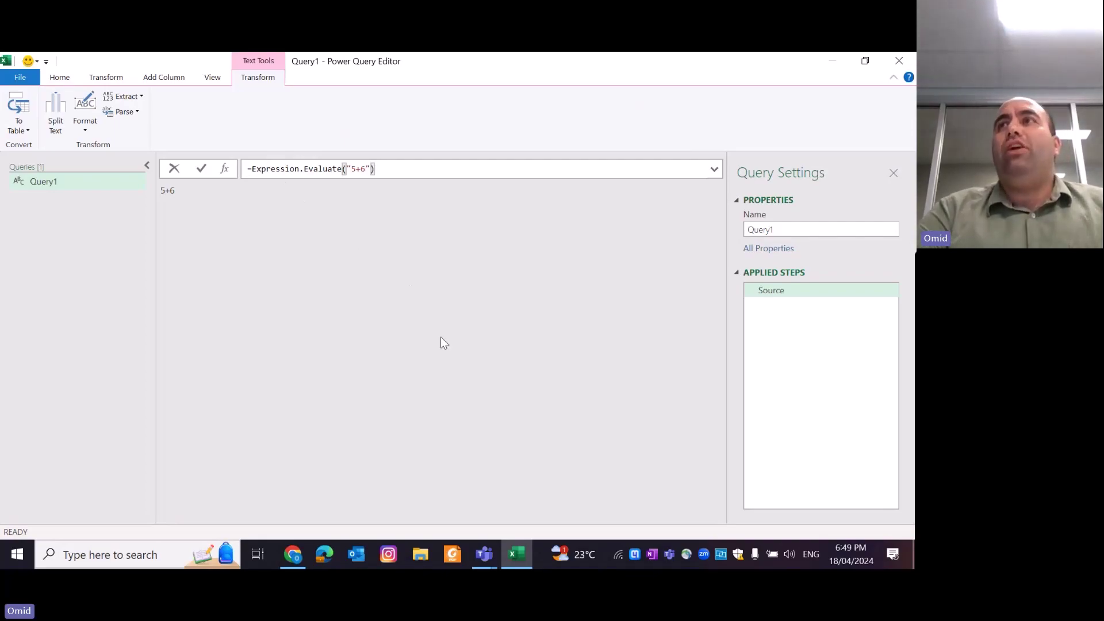
{"action": "key", "text": "Return"}
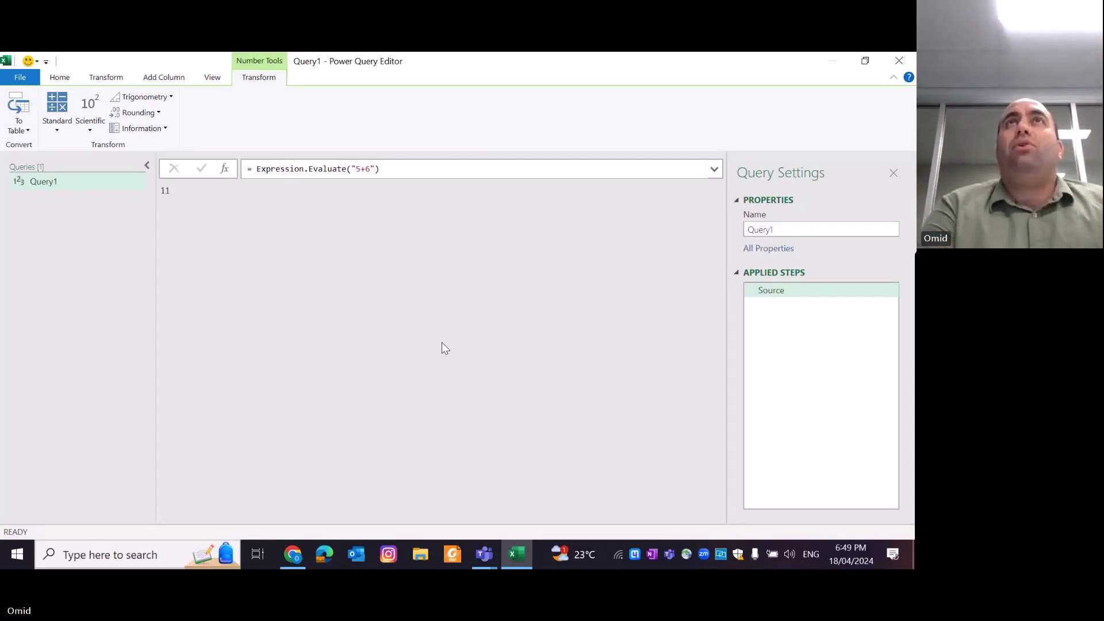
Step: Change the evaluated string to "5+6324" so the result becomes 6329
{"action": "left_click", "coordinate": [373, 169]}
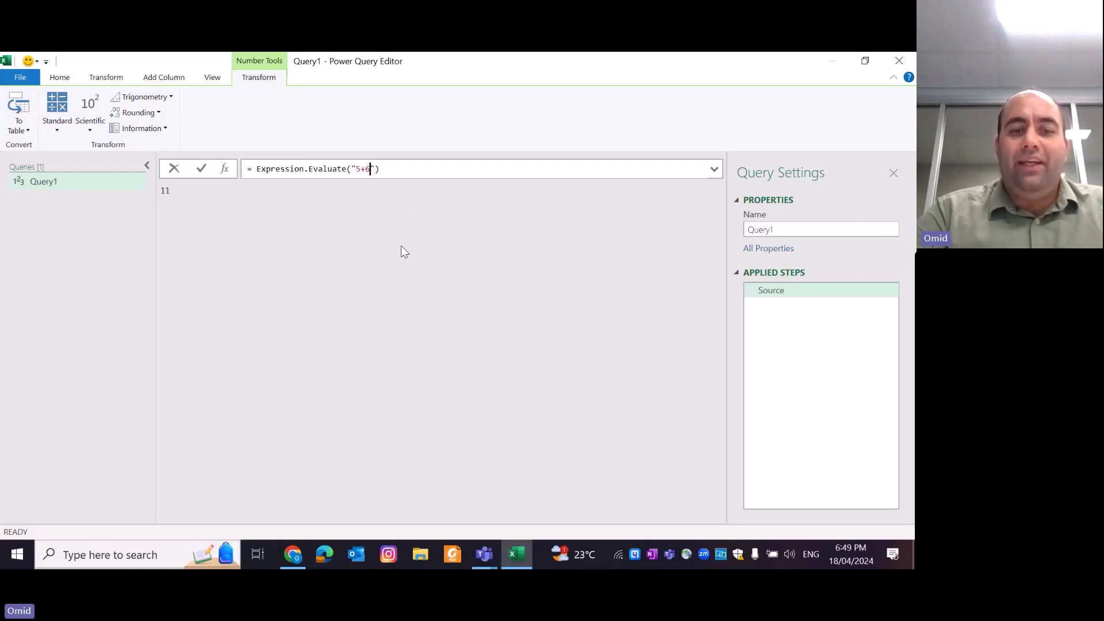
{"action": "type", "text": "324"}
{"action": "key", "text": "Return"}
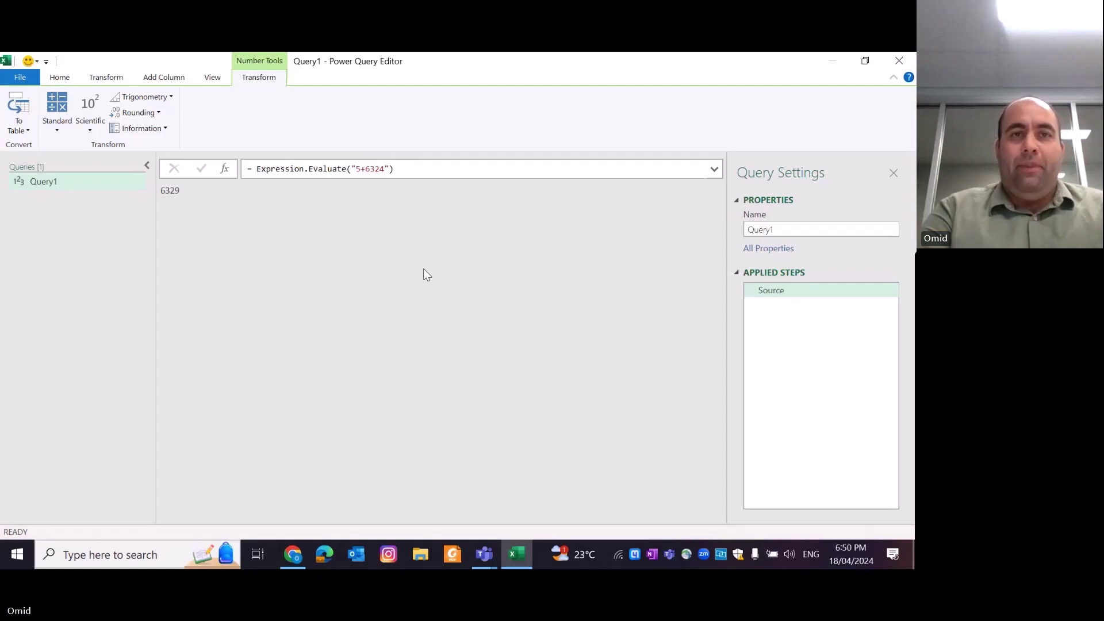
{"action": "left_click", "coordinate": [385, 173]}
Step: Replace the formula with =List.Sum({1..5}), returning 15
{"action": "key", "text": "ctrl+shift+Left"}
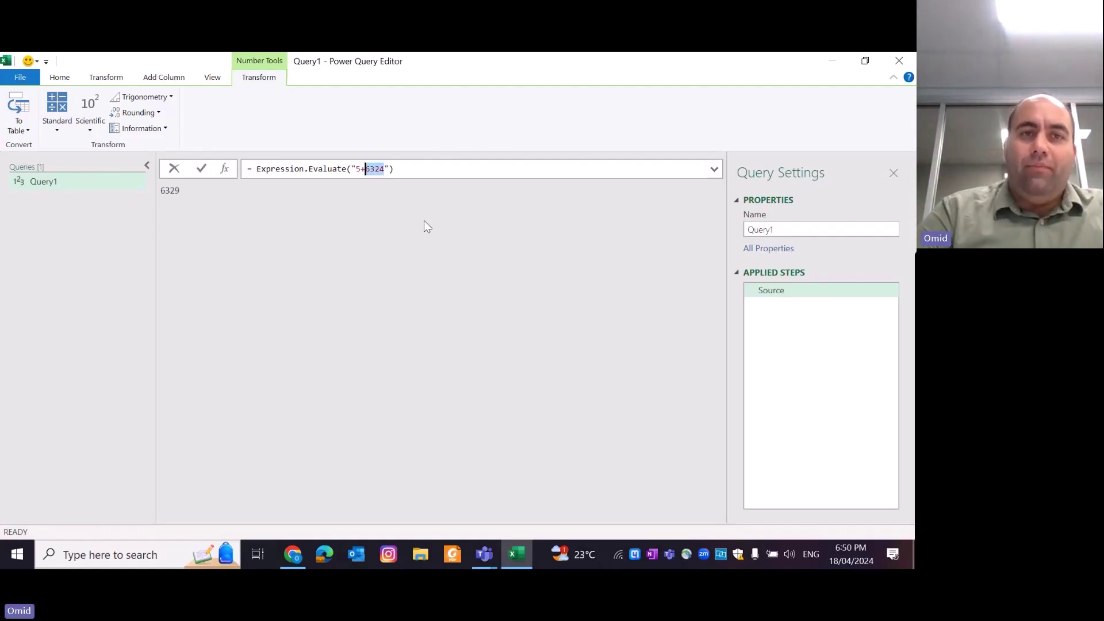
{"action": "key", "text": "ctrl+shift+Left"}
{"action": "key", "text": "ctrl+a"}
{"action": "key", "text": "ctrl+c"}
{"action": "key", "text": "BackSpace"}
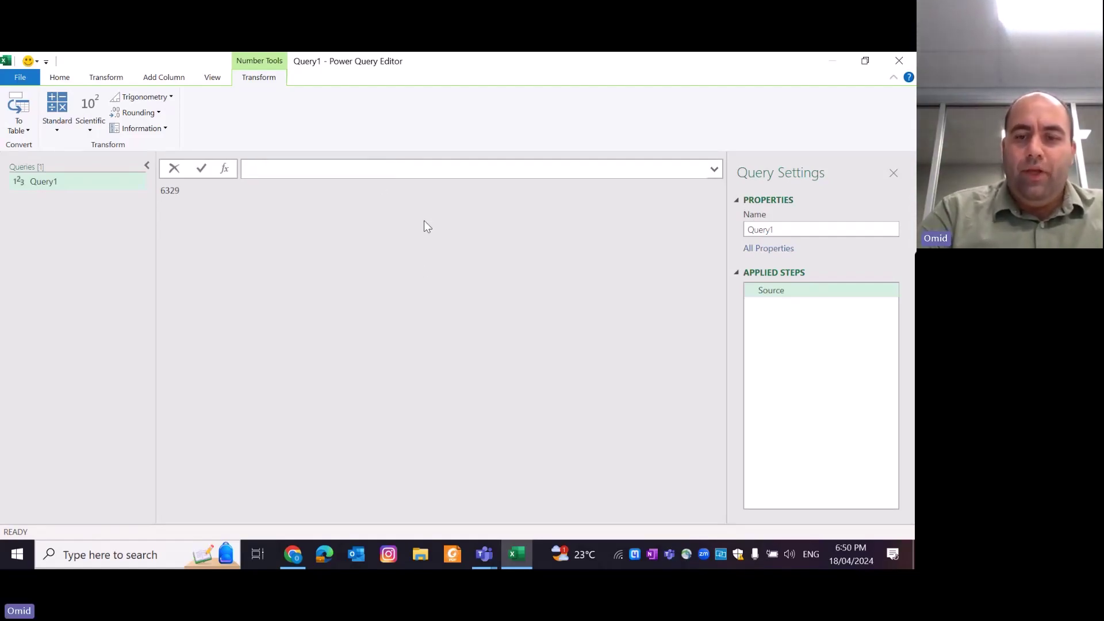
{"action": "type", "text": "List.S"}
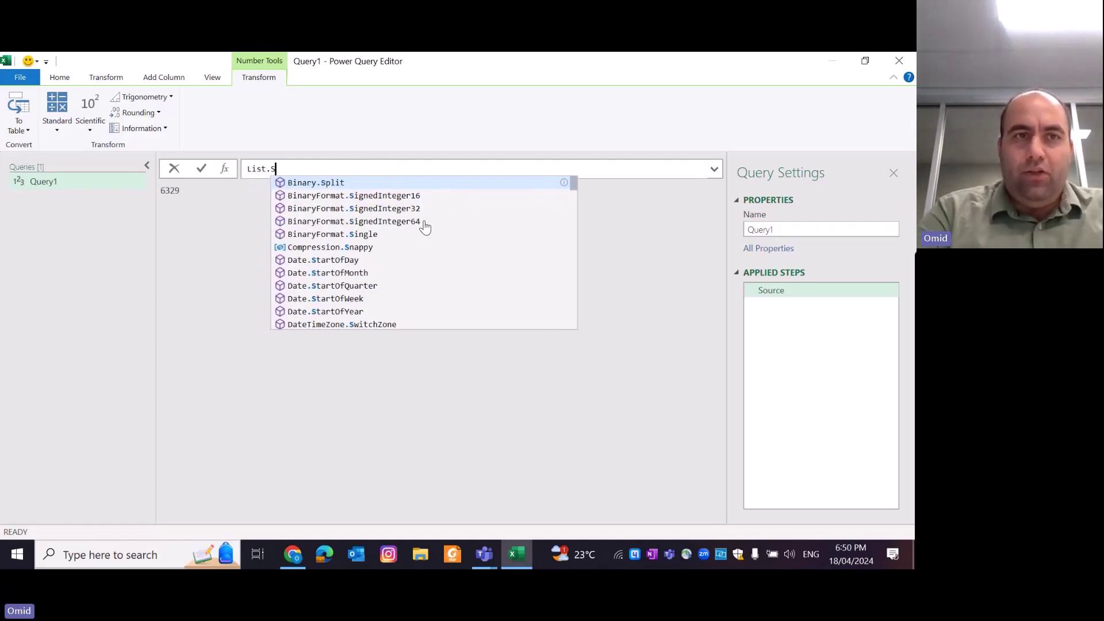
{"action": "type", "text": "um"}
{"action": "key", "text": "Left"}
{"action": "key", "text": "Left"}
{"action": "key", "text": "Left"}
{"action": "type", "text": "="}
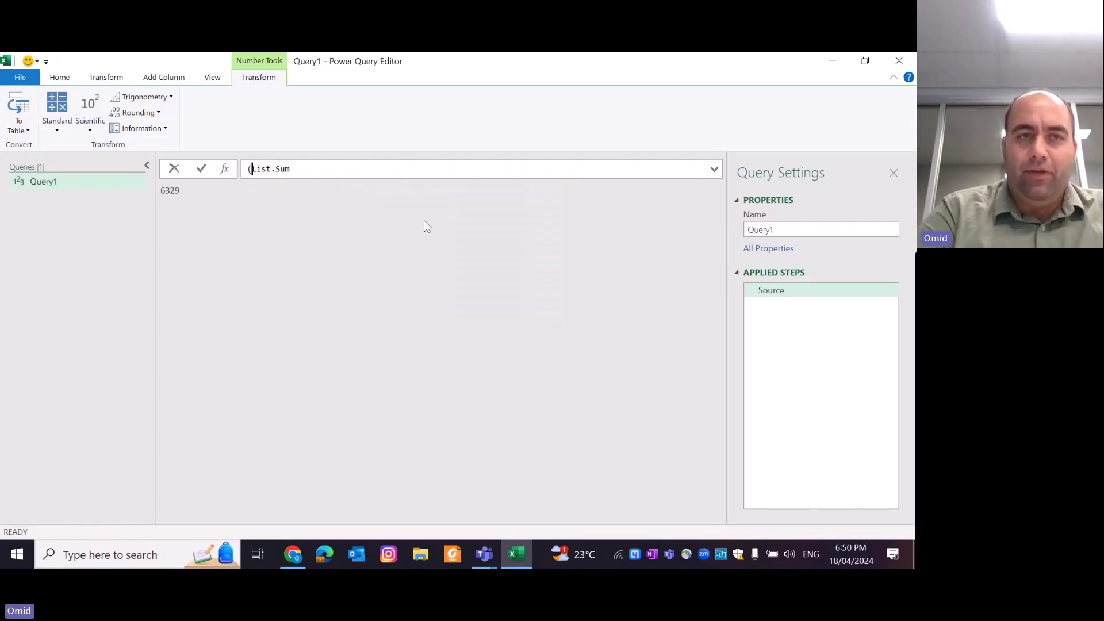
{"action": "key", "text": "Right"}
{"action": "key", "text": "Right"}
{"action": "key", "text": "Right"}
{"action": "key", "text": "End"}
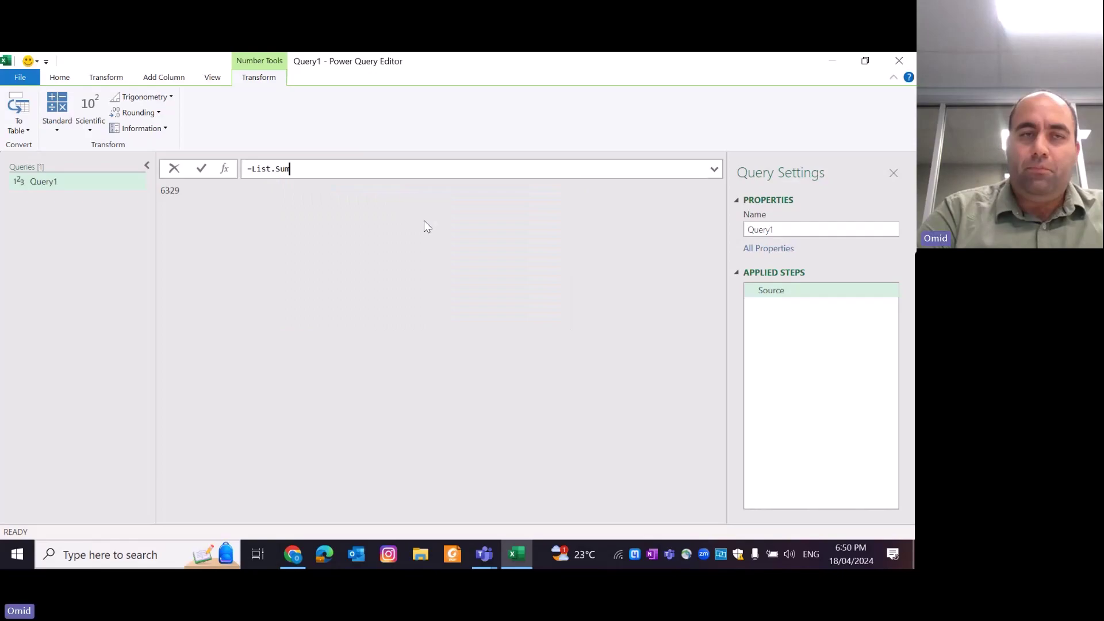
{"action": "type", "text": "({1"}
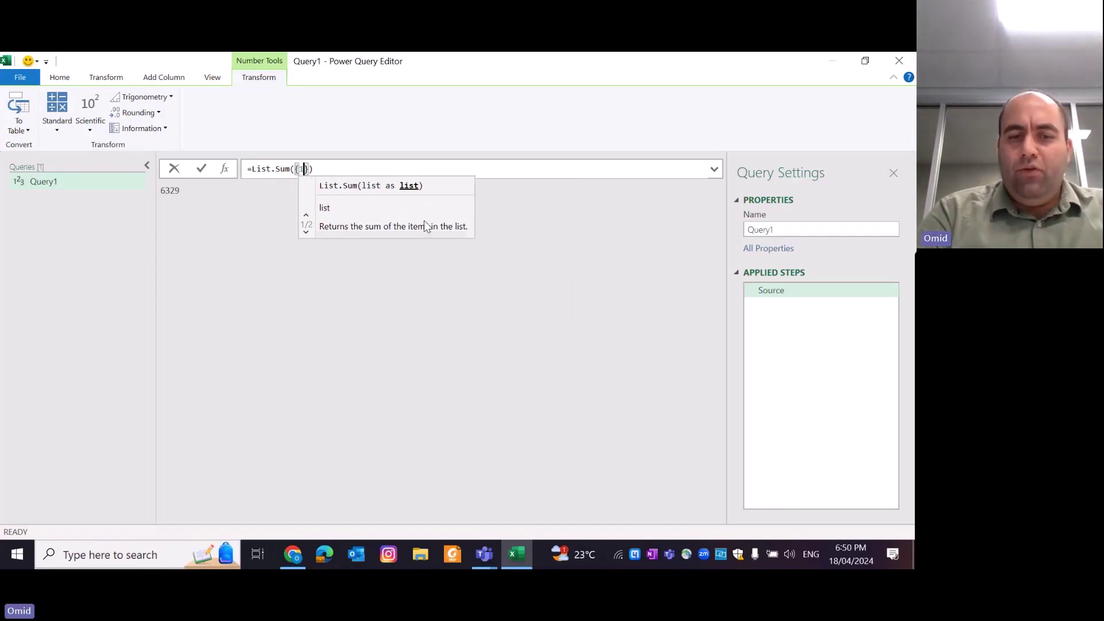
{"action": "type", "text": "..5"}
{"action": "key", "text": "Return"}
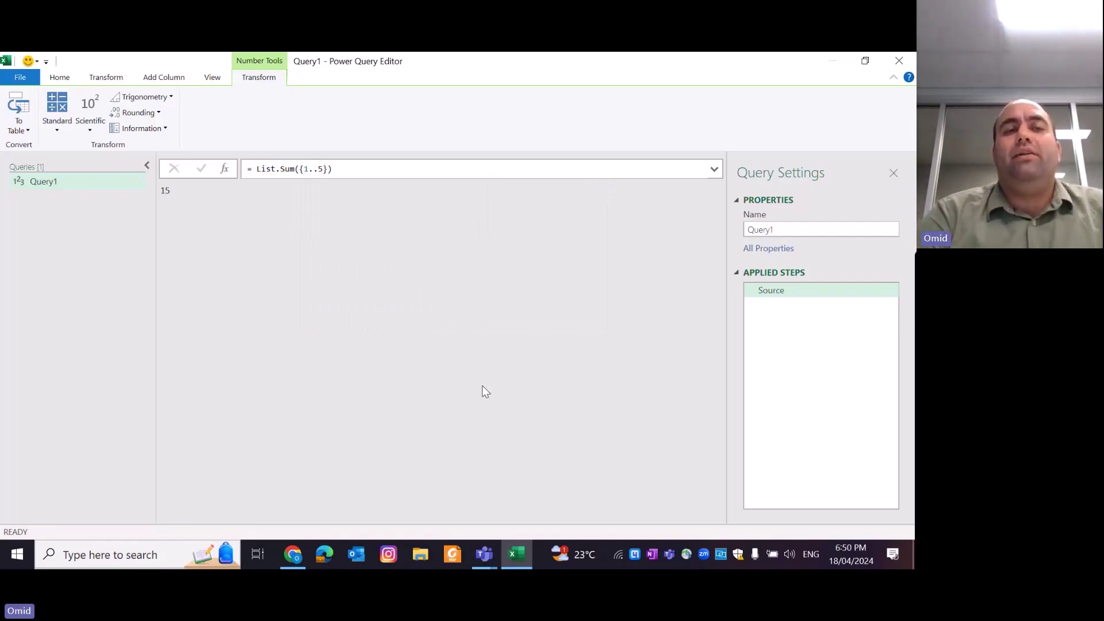
Step: Wrap List.Sum({1..5}) in Expression.Evaluate, deleting the old "5+6324" argument
{"action": "left_click", "coordinate": [253, 168]}
{"action": "key", "text": "ctrl+v"}
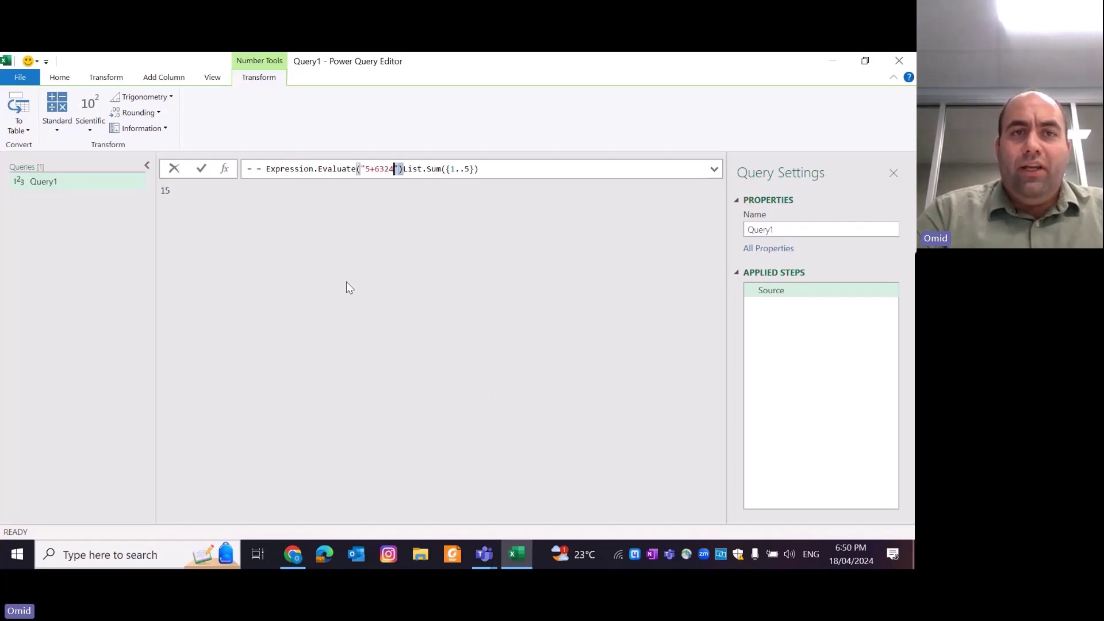
{"action": "key", "text": "shift+Left"}
{"action": "key", "text": "shift+Left"}
{"action": "key", "text": "shift+Left"}
{"action": "key", "text": "shift+Left"}
{"action": "key", "text": "shift+Left"}
{"action": "key", "text": "shift+Left"}
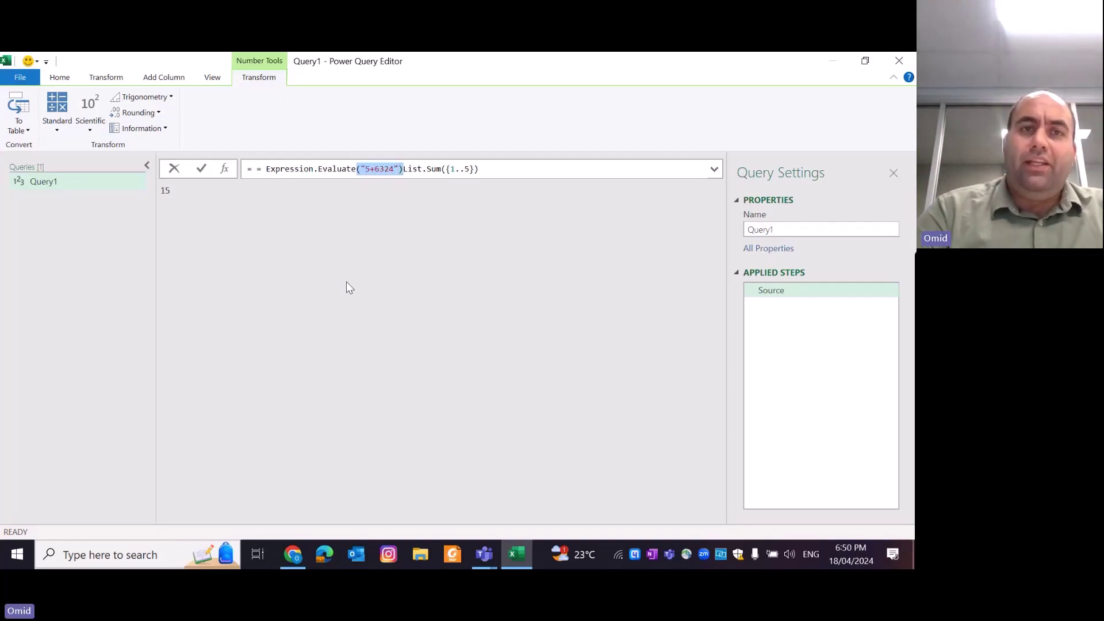
{"action": "key", "text": "Delete"}
{"action": "key", "text": "Right"}
{"action": "key", "text": "Right"}
{"action": "key", "text": "Right"}
{"action": "key", "text": "Right"}
{"action": "key", "text": "Right"}
{"action": "key", "text": "Right"}
{"action": "key", "text": "Right"}
{"action": "key", "text": "Right"}
{"action": "key", "text": "Right"}
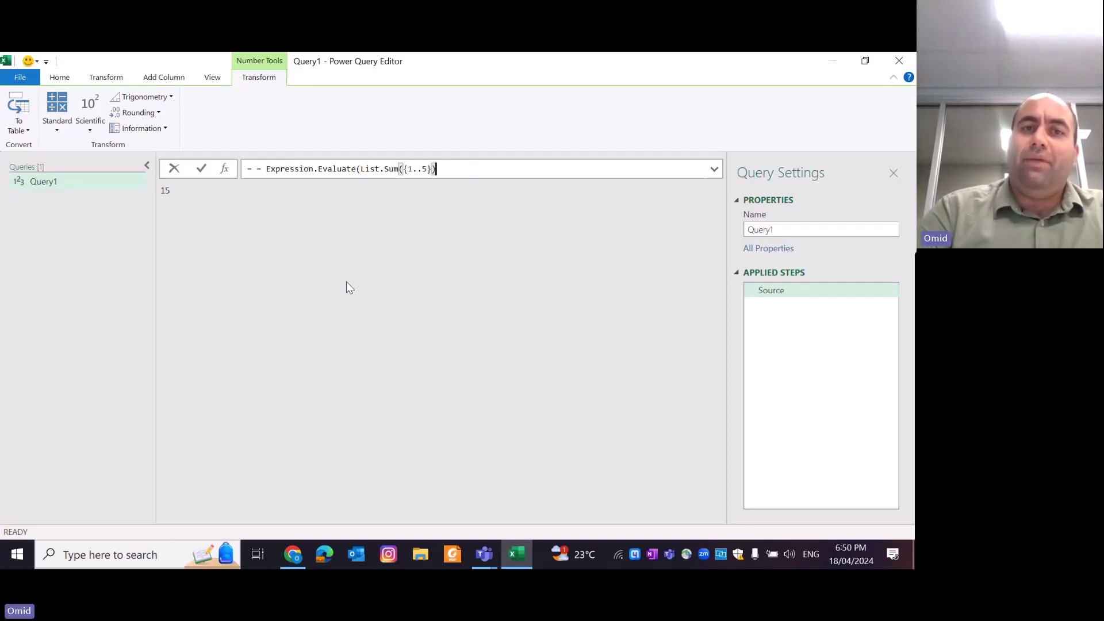
Step: Close the Expression.Evaluate call and quote its argument as "List.Sum({1..5})"
{"action": "type", "text": ")"}
{"action": "key", "text": "Return"}
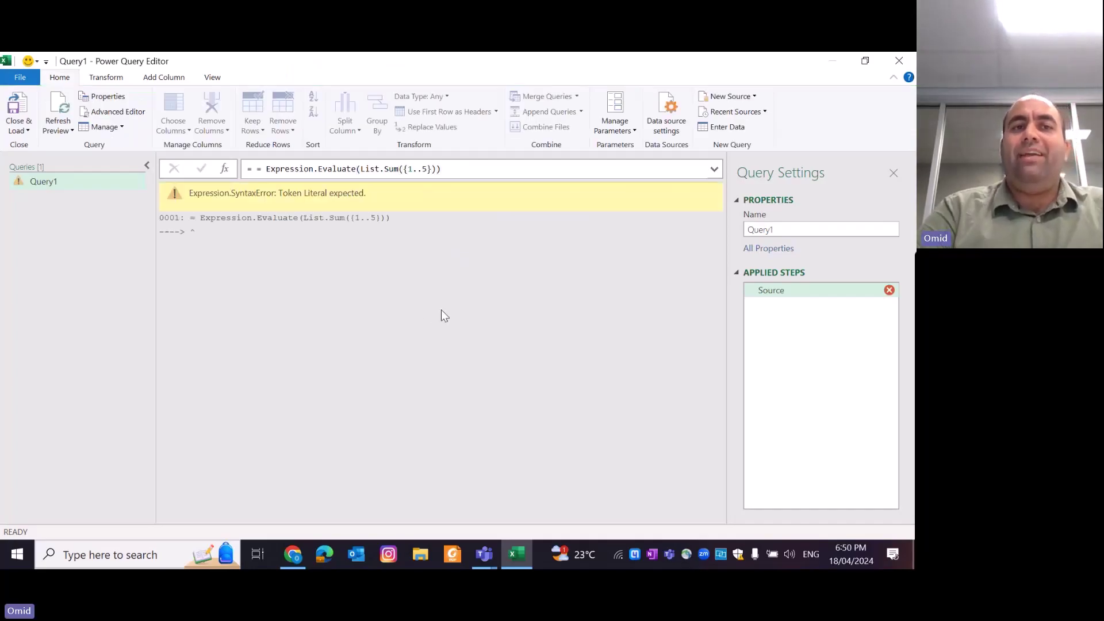
{"action": "left_click", "coordinate": [360, 168]}
{"action": "type", "text": "\""}
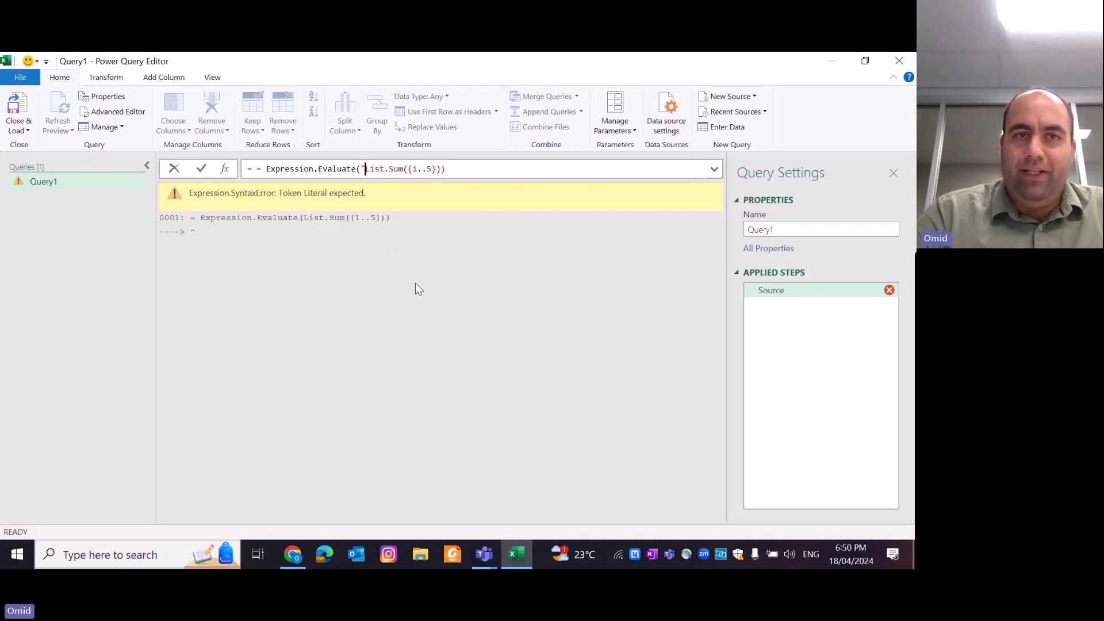
{"action": "key", "text": "Right"}
{"action": "key", "text": "Right"}
{"action": "key", "text": "Right"}
{"action": "key", "text": "Right"}
{"action": "key", "text": "Right"}
{"action": "key", "text": "Right"}
{"action": "type", "text": "\""}
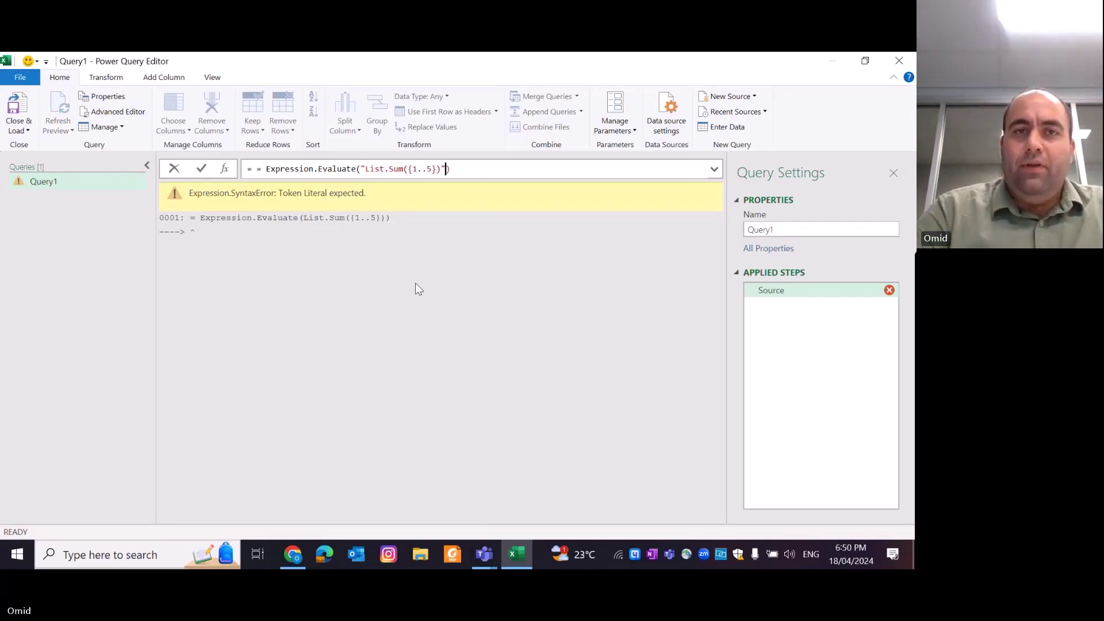
{"action": "key", "text": "Return"}
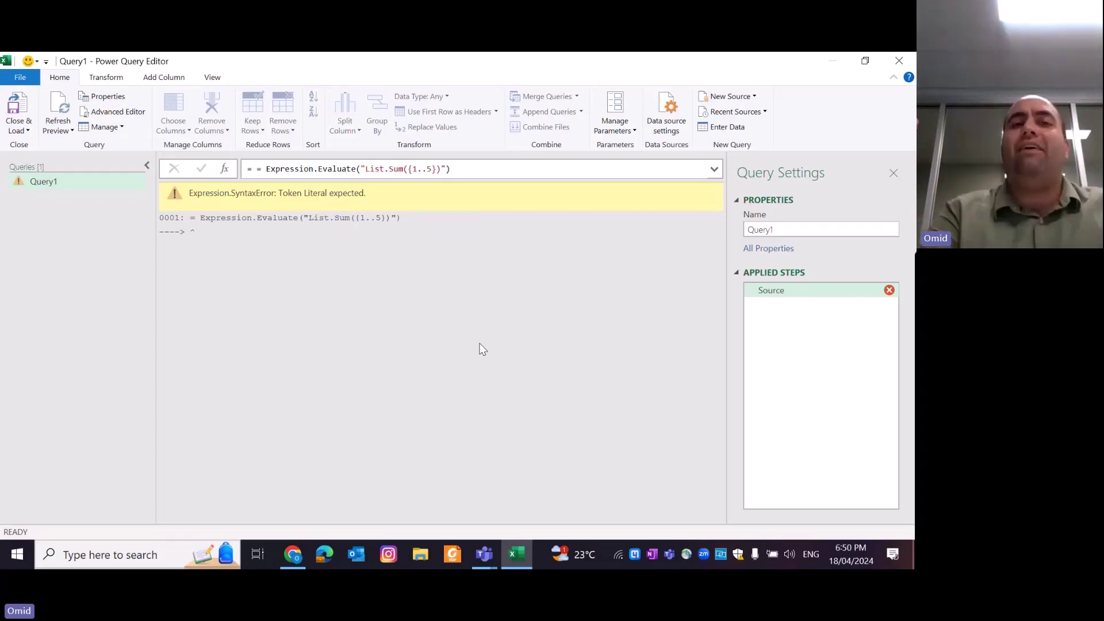
Step: Remove the duplicate leading '=' and add #shared as the second argument, returning 15
{"action": "left_click", "coordinate": [256, 168]}
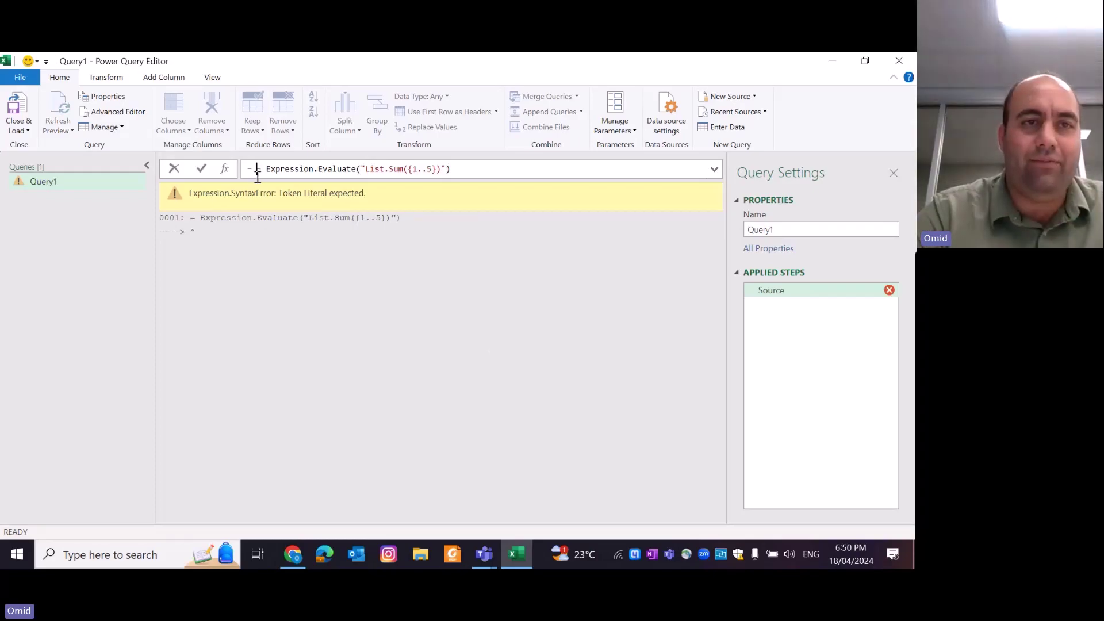
{"action": "key", "text": "BackSpace"}
{"action": "key", "text": "BackSpace"}
{"action": "key", "text": "Return"}
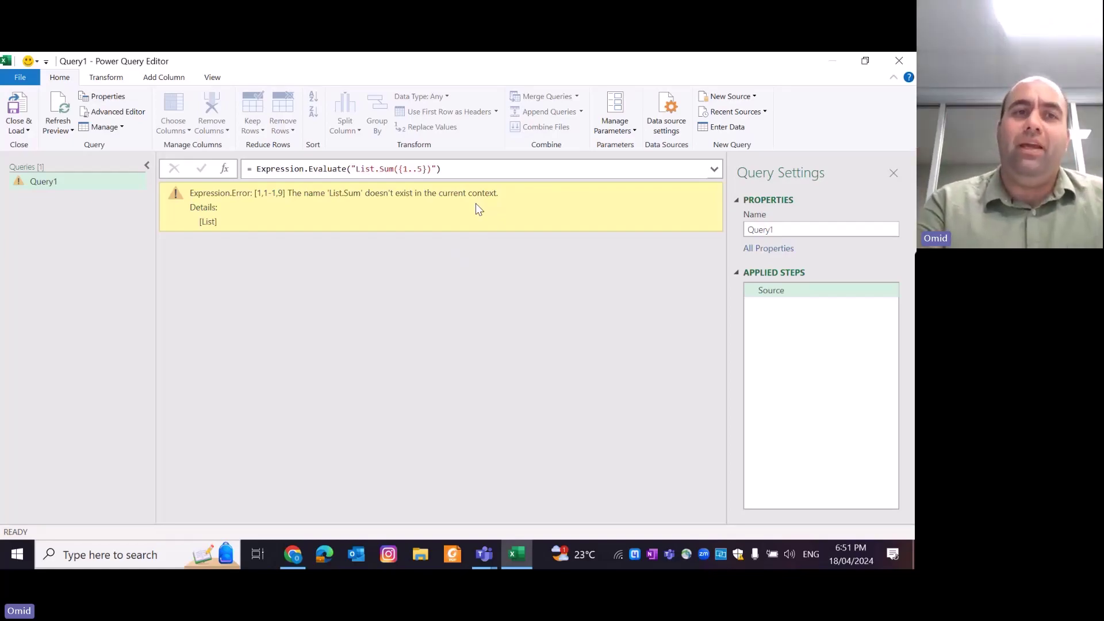
{"action": "left_click", "coordinate": [438, 169]}
{"action": "type", "text": ","}
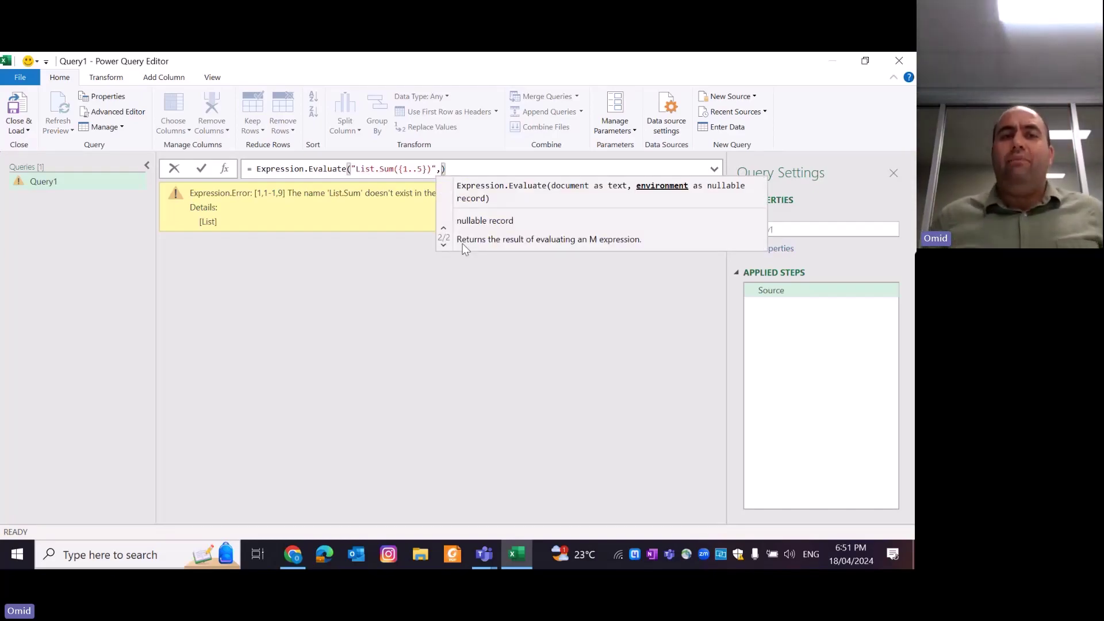
{"action": "type", "text": "#"}
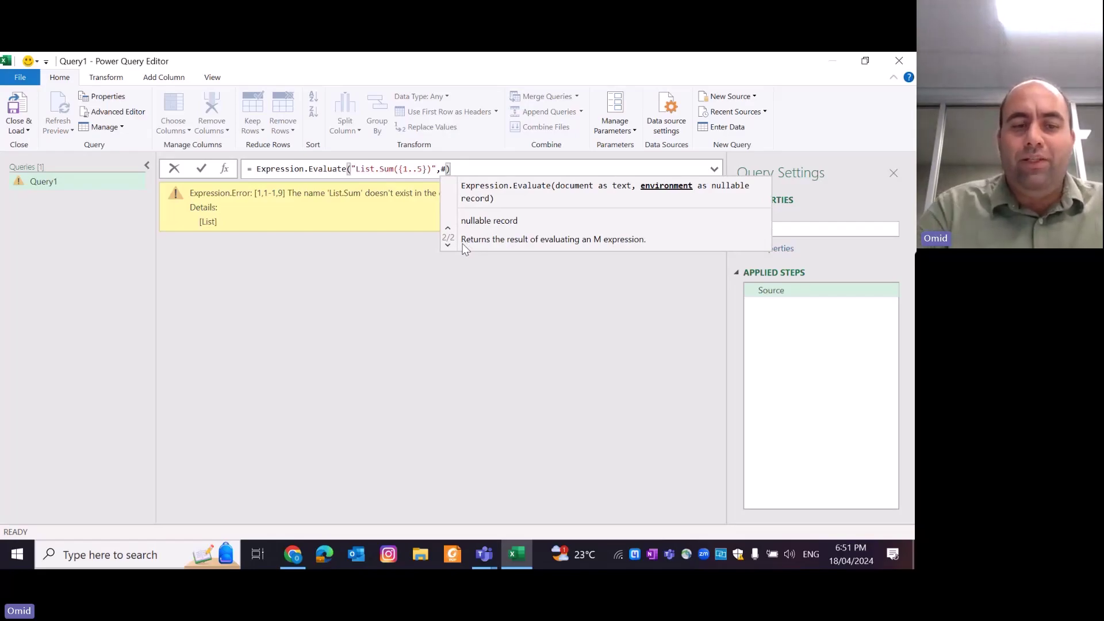
{"action": "type", "text": "shared"}
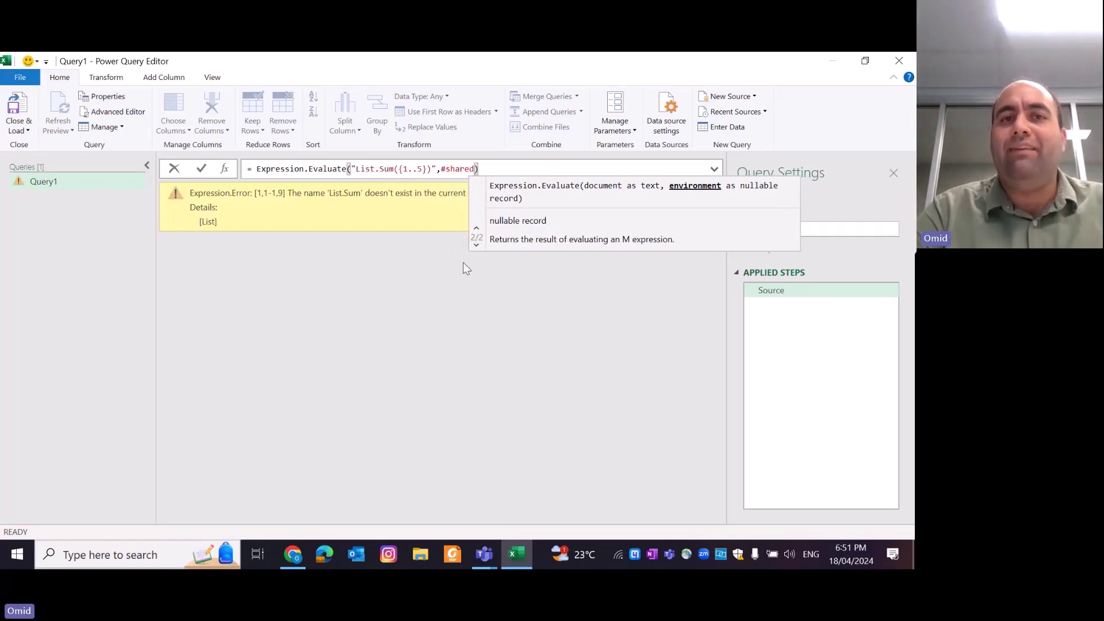
{"action": "key", "text": "Return"}
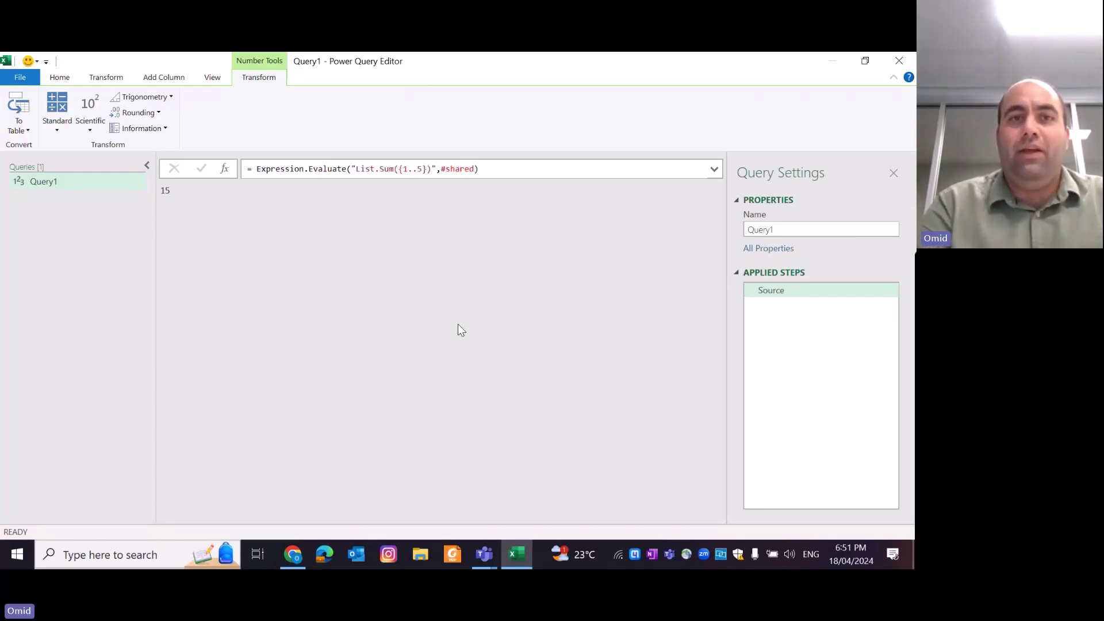
Step: Replace Query1's formula with =#shared, listing all 843 shared functions
{"action": "left_click", "coordinate": [503, 168]}
{"action": "key", "text": "ctrl+a"}
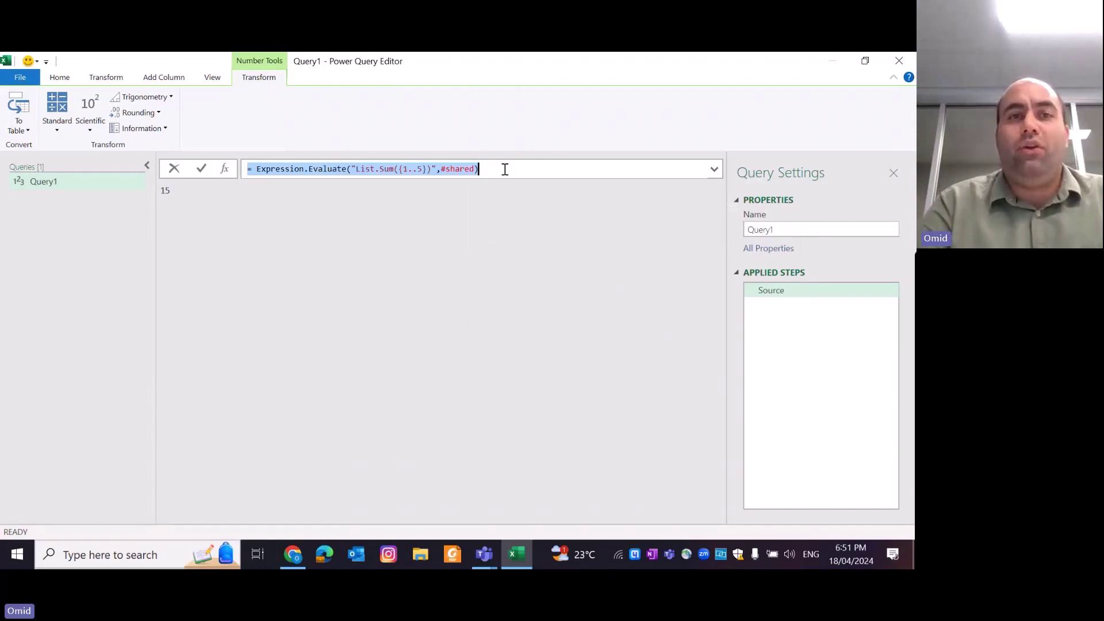
{"action": "key", "text": "Delete"}
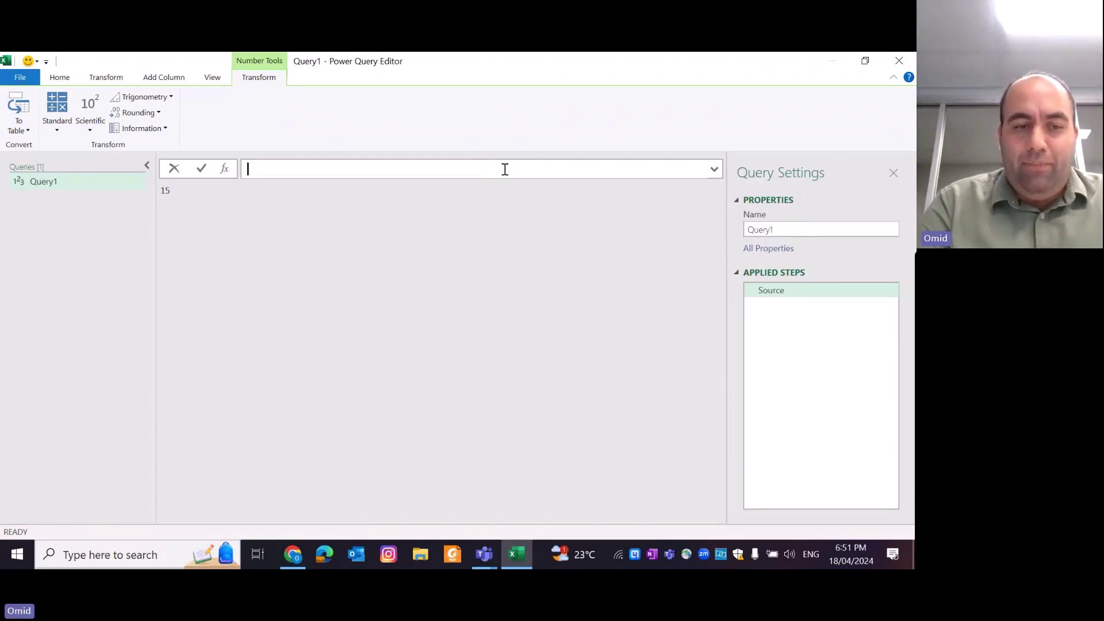
{"action": "type", "text": "#shared"}
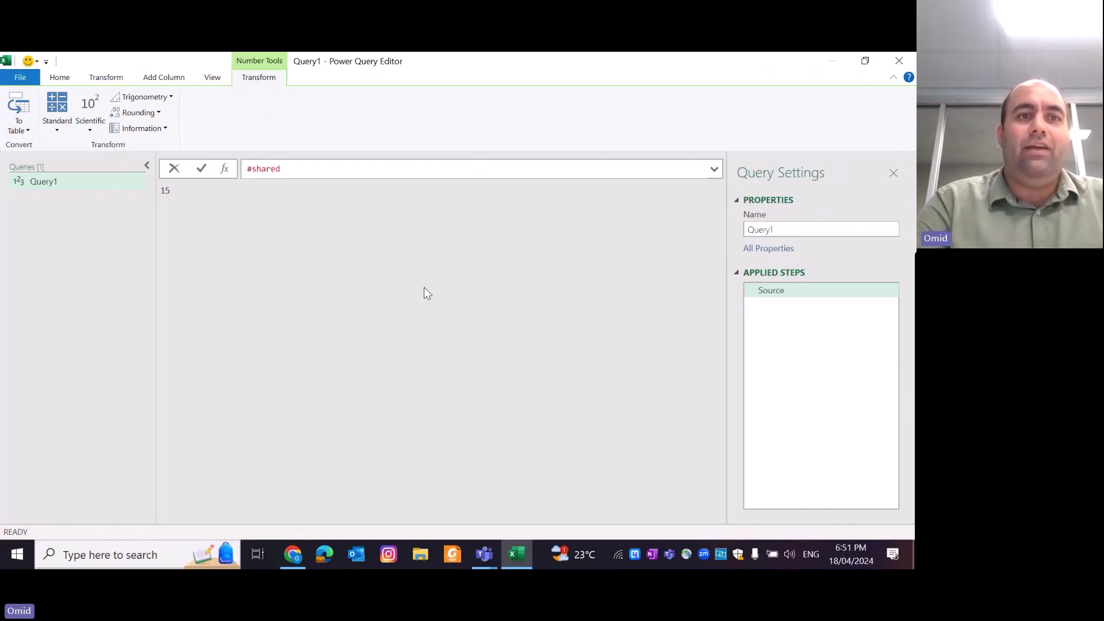
{"action": "key", "text": "Return"}
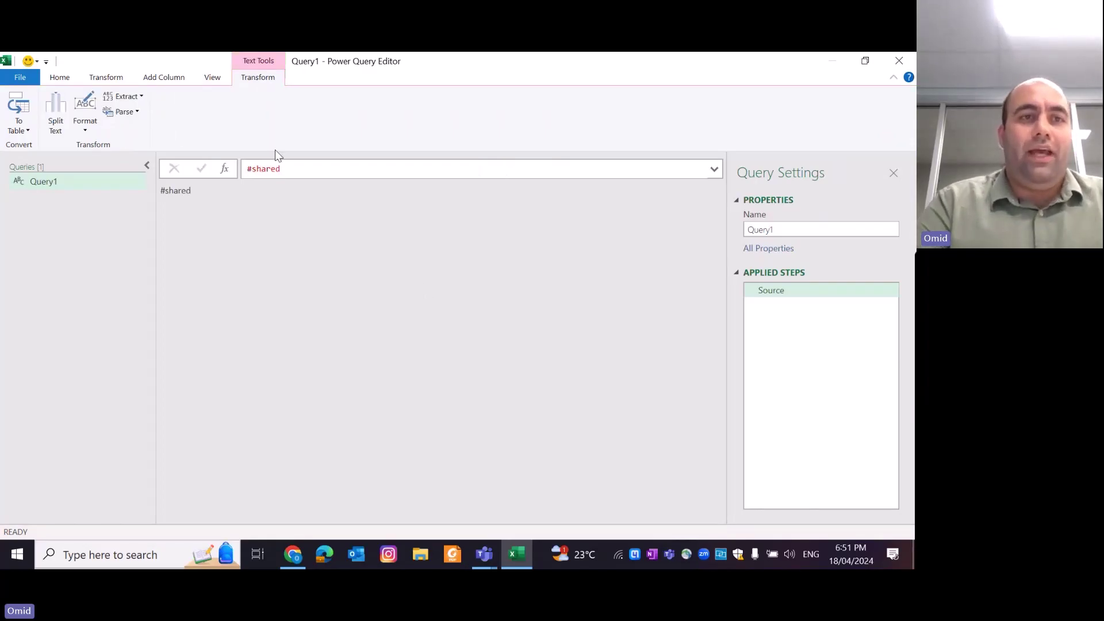
{"action": "left_click", "coordinate": [286, 168]}
{"action": "key", "text": "Home"}
{"action": "type", "text": "="}
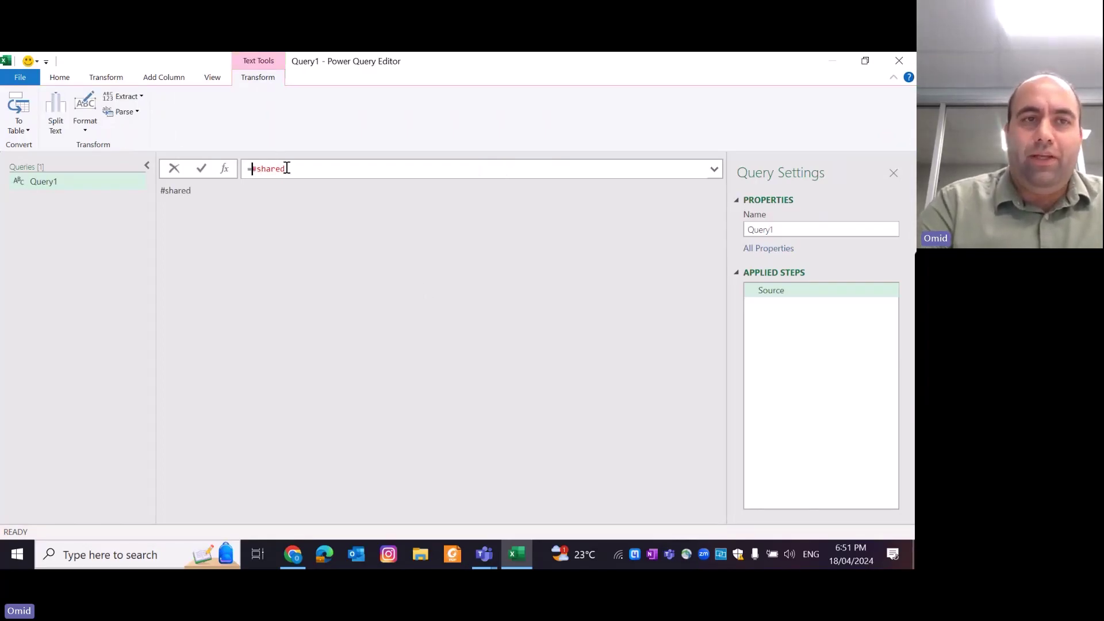
{"action": "key", "text": "Return"}
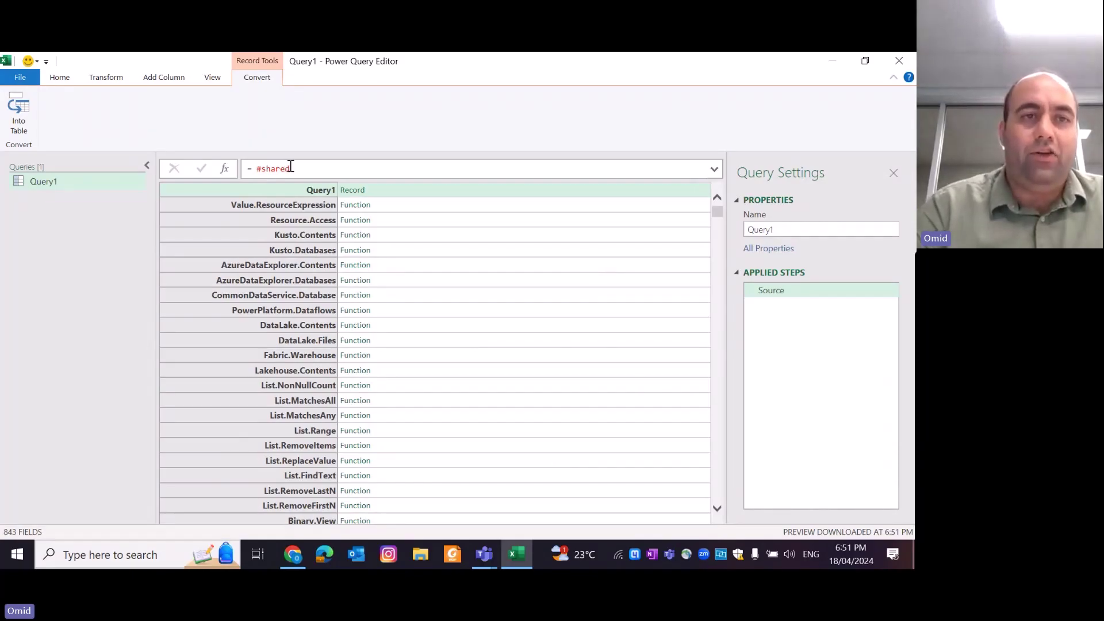
Step: Copy the multi-line tax query example from the GitHub README
{"action": "key", "text": "alt+Tab"}
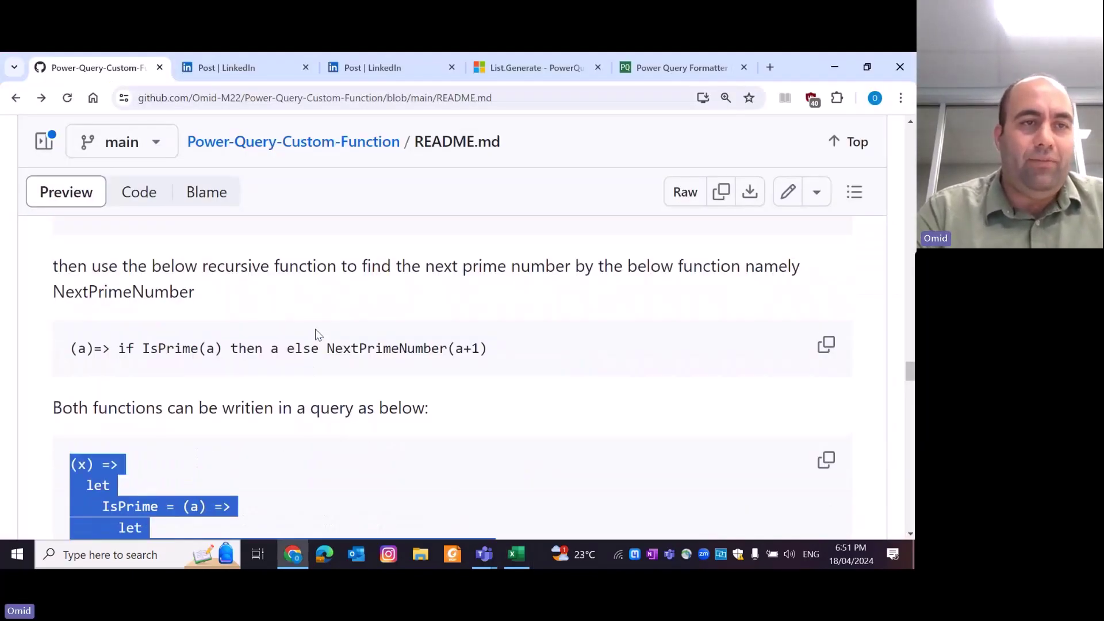
{"action": "scroll", "coordinate": [315, 329], "scroll_direction": "up", "scroll_amount": 5}
{"action": "scroll", "coordinate": [315, 329], "scroll_direction": "up", "scroll_amount": 5}
{"action": "scroll", "coordinate": [315, 330], "scroll_direction": "up", "scroll_amount": 5}
{"action": "scroll", "coordinate": [316, 330], "scroll_direction": "up", "scroll_amount": 2}
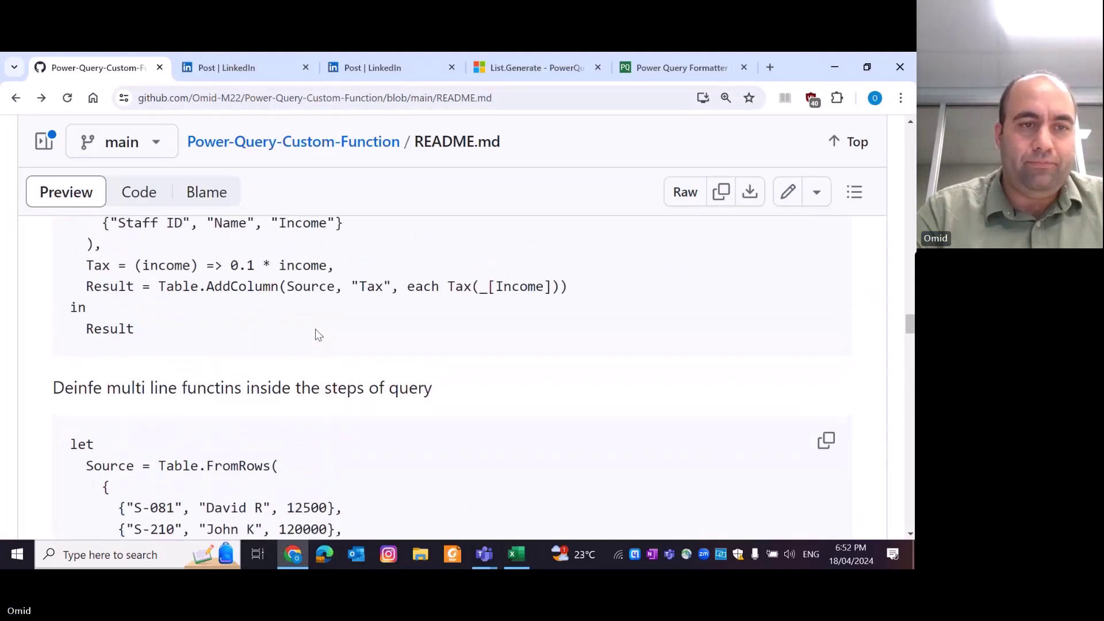
{"action": "scroll", "coordinate": [315, 330], "scroll_direction": "down", "scroll_amount": 3}
{"action": "left_click", "coordinate": [827, 237]}
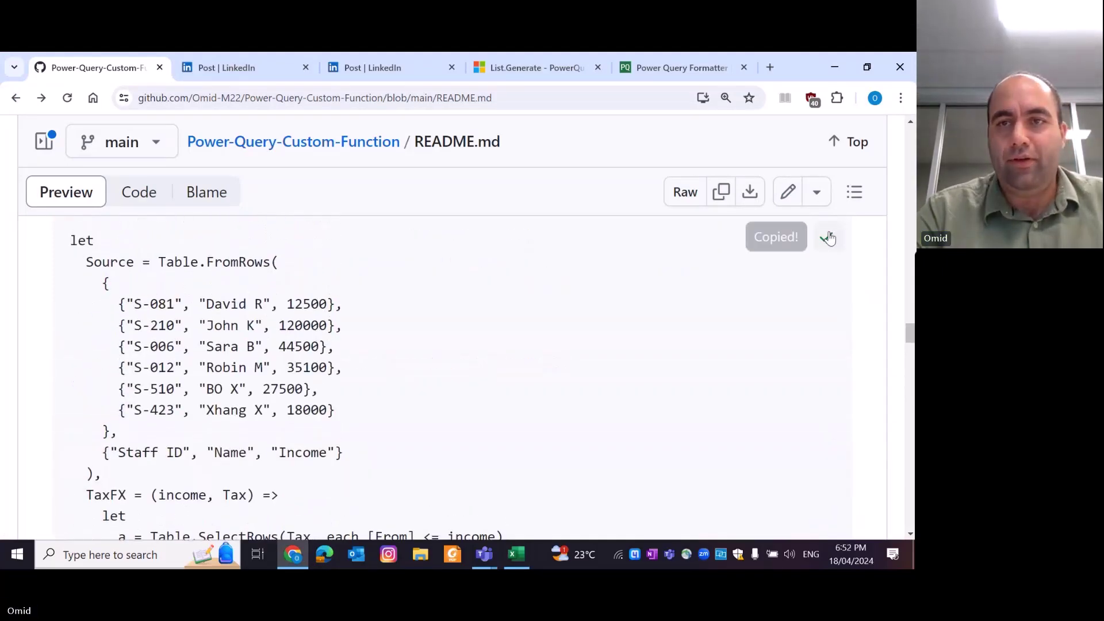
{"action": "key", "text": "alt+Tab"}
{"action": "left_click", "coordinate": [328, 170]}
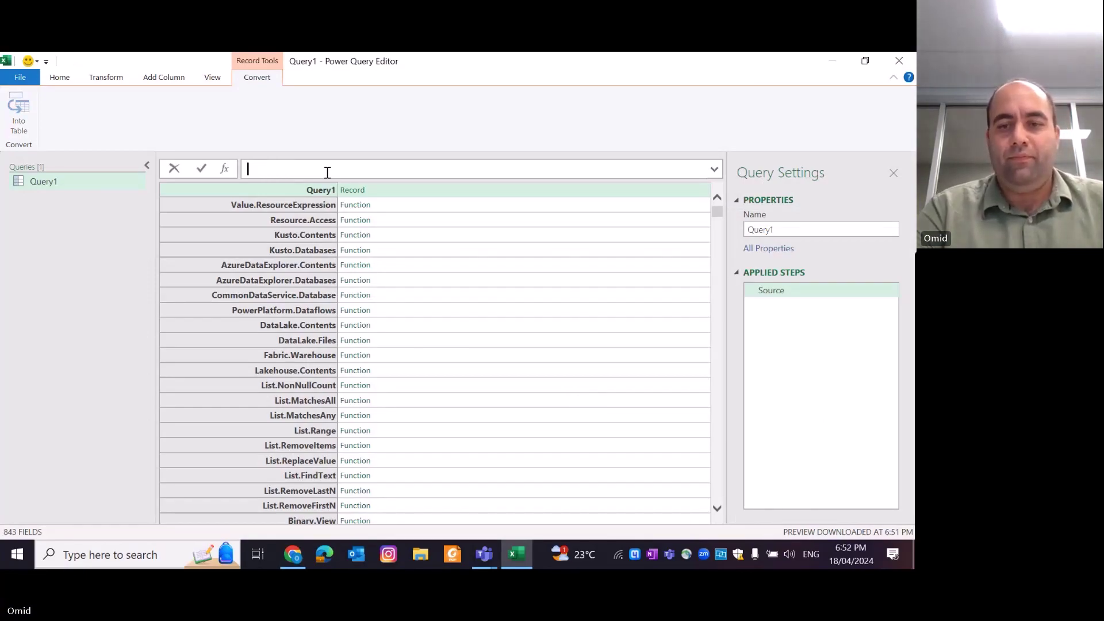
Step: Paste the tax query into the formula bar, then replace it with Result
{"action": "type", "text": "="}
{"action": "key", "text": "ctrl+v"}
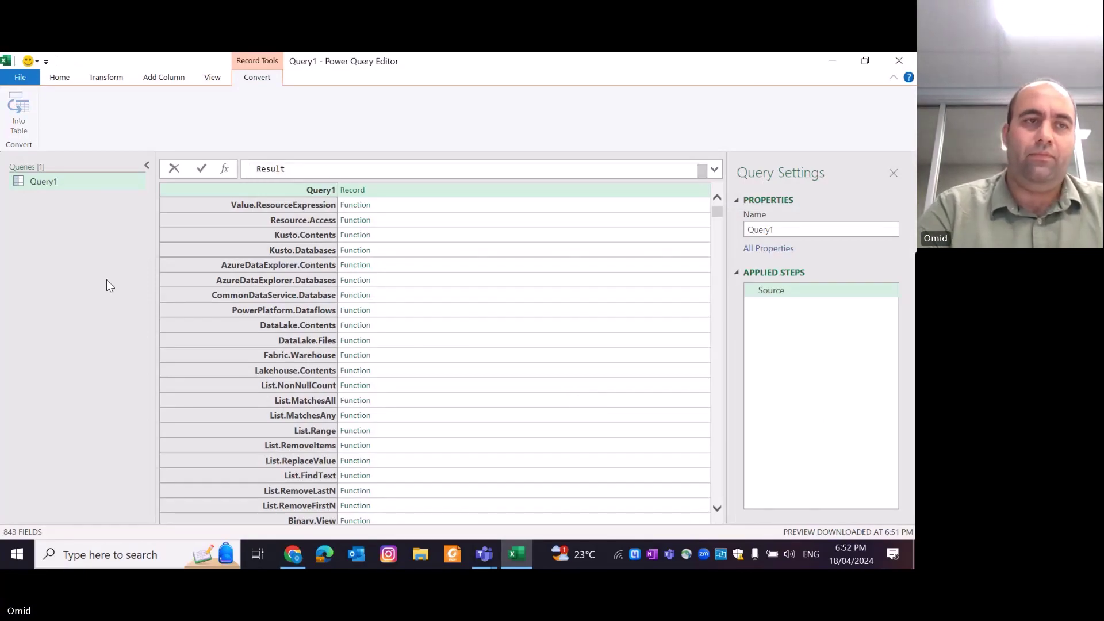
{"action": "key", "text": "Return"}
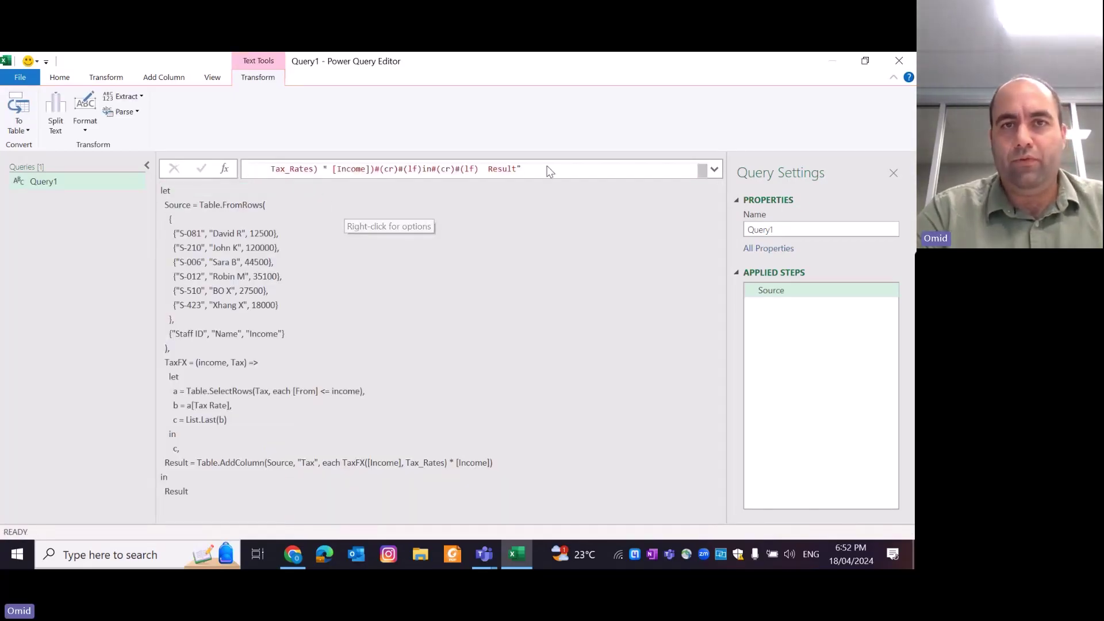
{"action": "left_click", "coordinate": [546, 170]}
{"action": "key", "text": "ctrl+a"}
{"action": "key", "text": "BackSpace"}
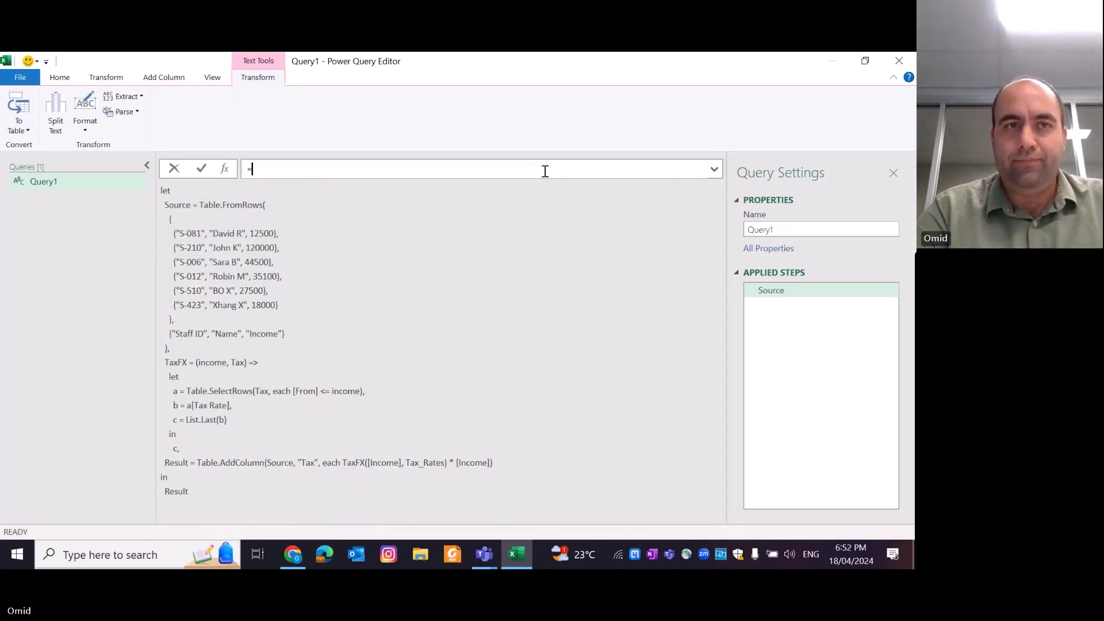
{"action": "type", "text": "Result"}
{"action": "key", "text": "Return"}
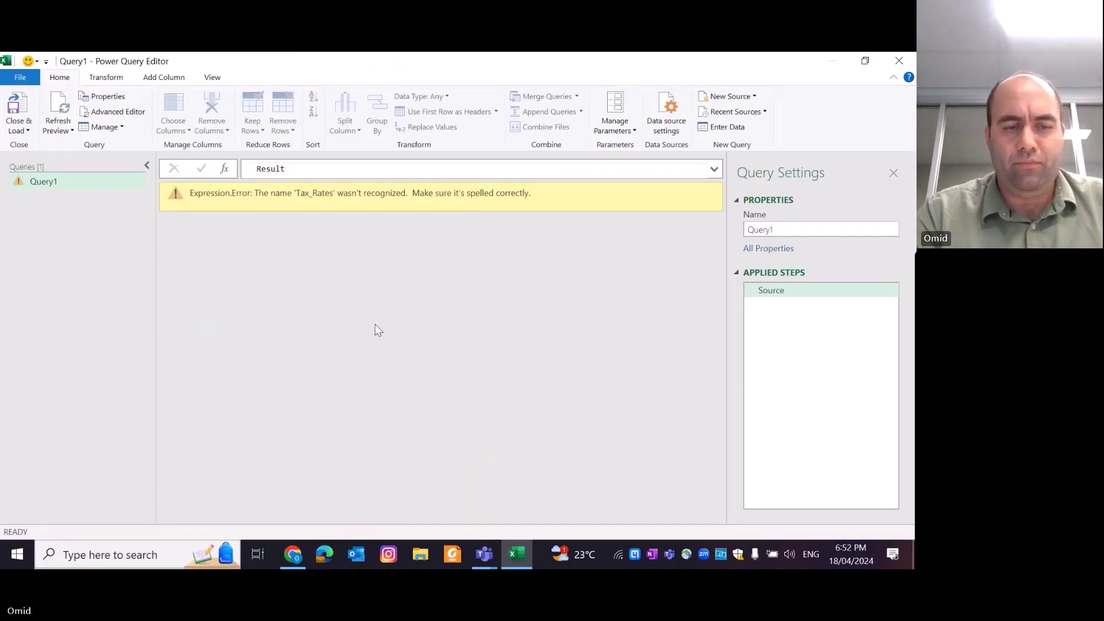
Step: Copy the staff Table.FromRows code from the GitHub README
{"action": "key", "text": "alt+Tab"}
{"action": "scroll", "coordinate": [391, 394], "scroll_direction": "down", "scroll_amount": 2}
{"action": "scroll", "coordinate": [391, 394], "scroll_direction": "down", "scroll_amount": 3}
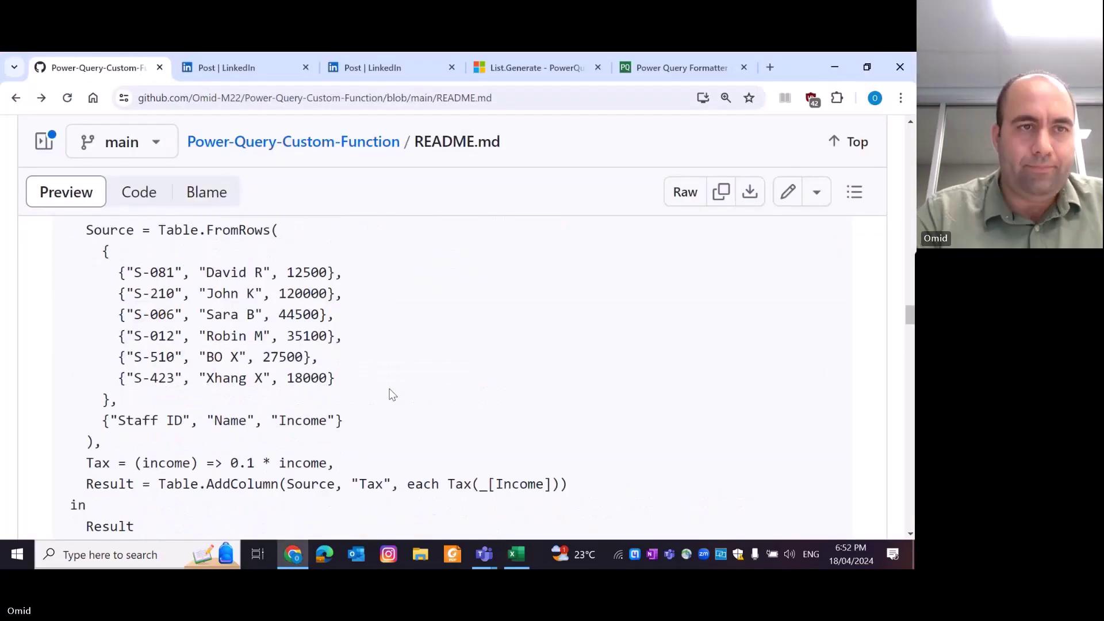
{"action": "scroll", "coordinate": [391, 394], "scroll_direction": "up", "scroll_amount": 6}
{"action": "scroll", "coordinate": [391, 394], "scroll_direction": "up", "scroll_amount": 1}
{"action": "scroll", "coordinate": [392, 394], "scroll_direction": "up", "scroll_amount": 3}
{"action": "scroll", "coordinate": [391, 394], "scroll_direction": "up", "scroll_amount": 2}
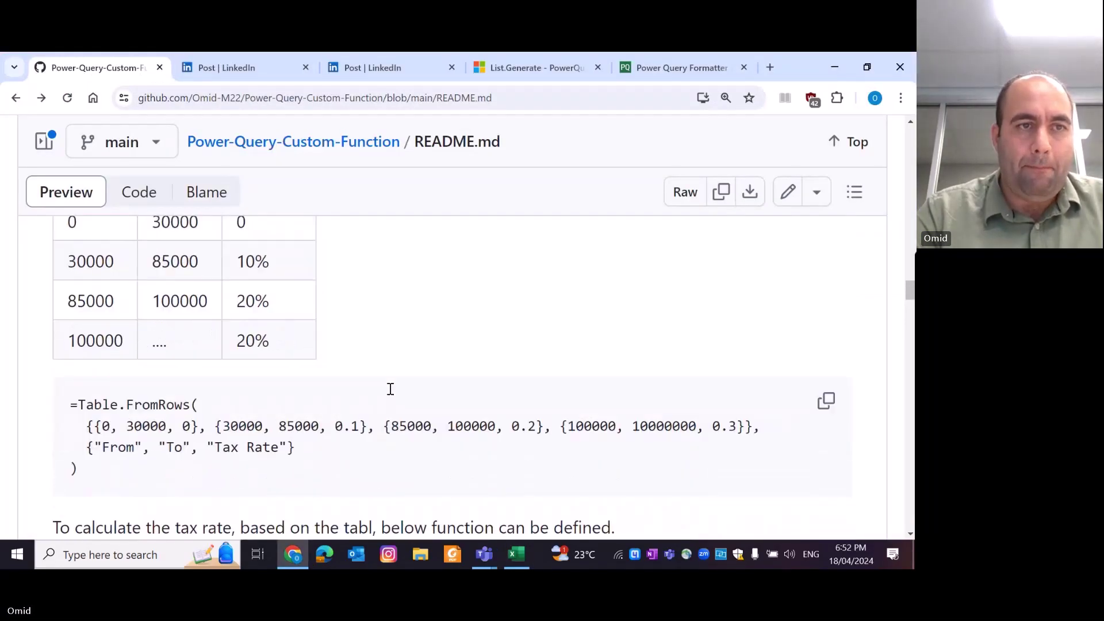
{"action": "scroll", "coordinate": [391, 394], "scroll_direction": "up", "scroll_amount": 4}
{"action": "scroll", "coordinate": [391, 394], "scroll_direction": "up", "scroll_amount": 4}
{"action": "scroll", "coordinate": [392, 394], "scroll_direction": "up", "scroll_amount": 1}
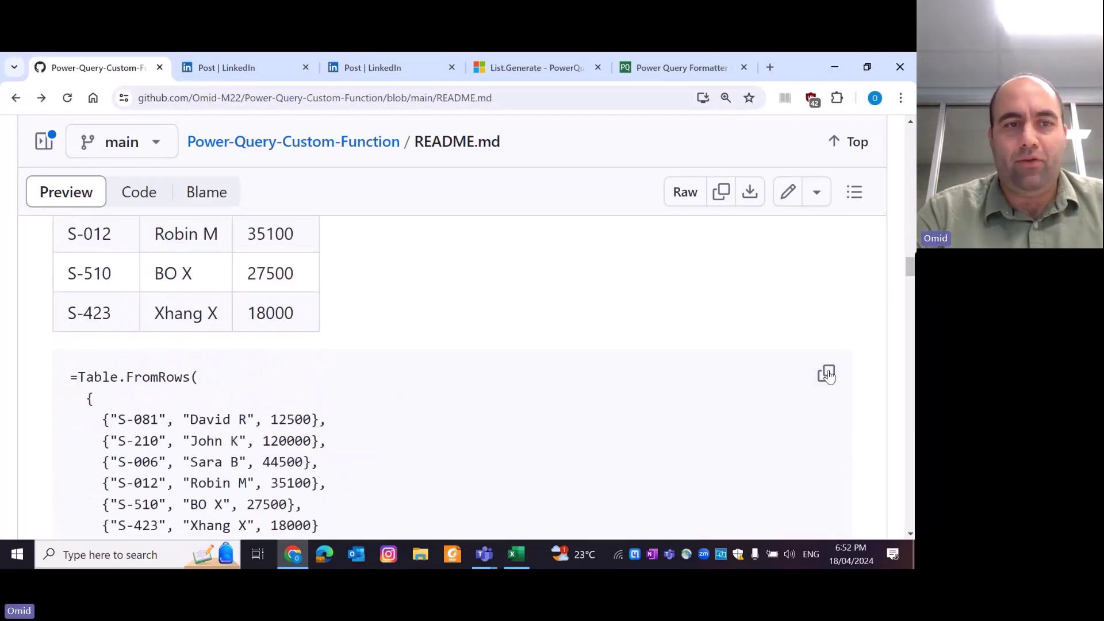
{"action": "left_click", "coordinate": [829, 376]}
{"action": "scroll", "coordinate": [552, 360], "scroll_direction": "down", "scroll_amount": 1}
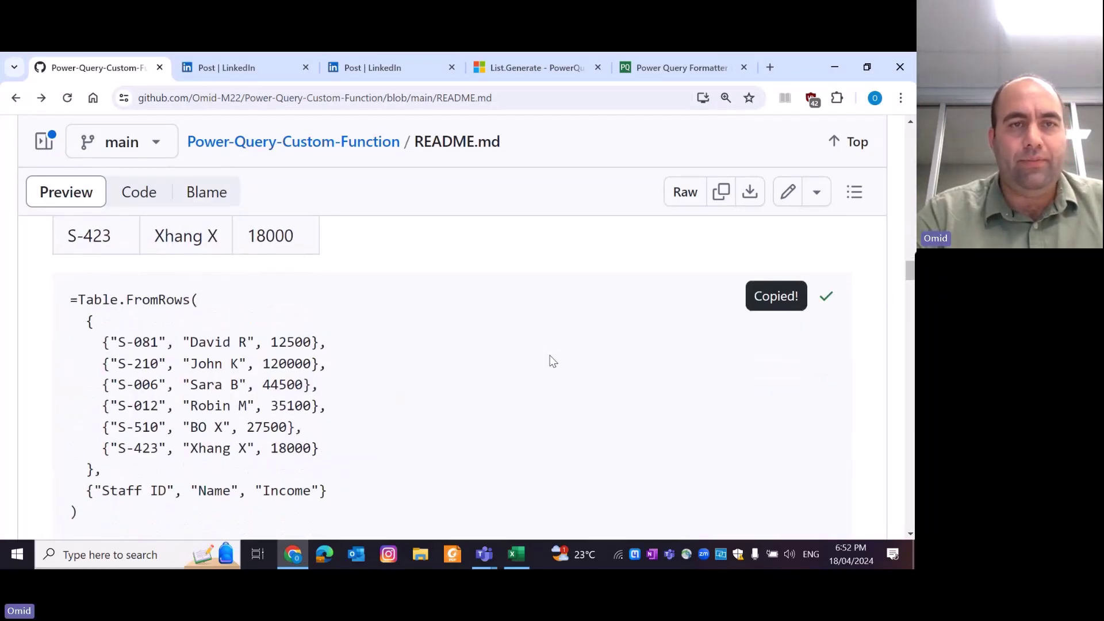
{"action": "key", "text": "alt+Tab"}
Step: Paste the staff code over Query1's formula, producing the 6-row Staff ID, Name, Income table
{"action": "left_click", "coordinate": [393, 168]}
{"action": "key", "text": "ctrl+a"}
{"action": "key", "text": "ctrl+v"}
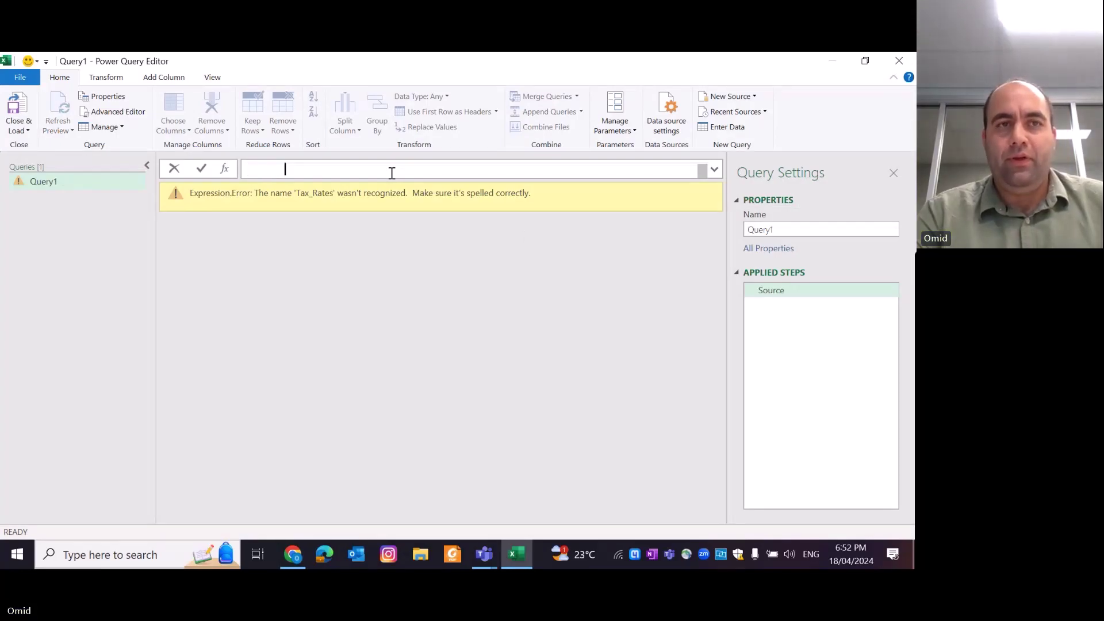
{"action": "key", "text": "Return"}
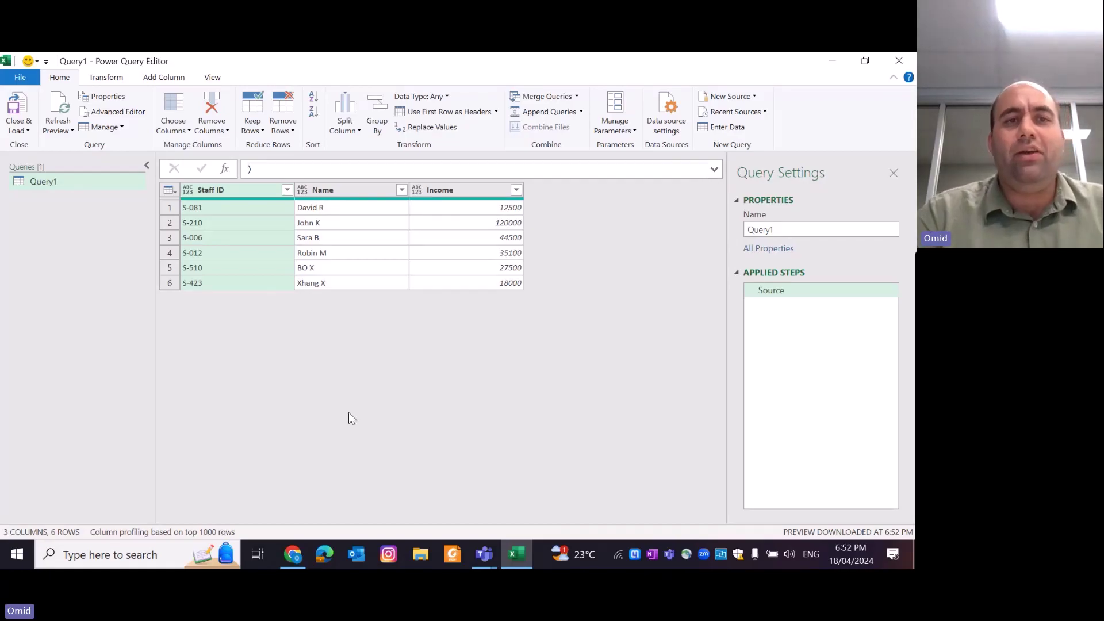
{"action": "key", "text": "alt+Tab"}
Step: Copy the one-line (income, optional tax_rate) tax function from further down the README
{"action": "scroll", "coordinate": [409, 528], "scroll_direction": "down", "scroll_amount": 5}
{"action": "scroll", "coordinate": [409, 528], "scroll_direction": "down", "scroll_amount": 5}
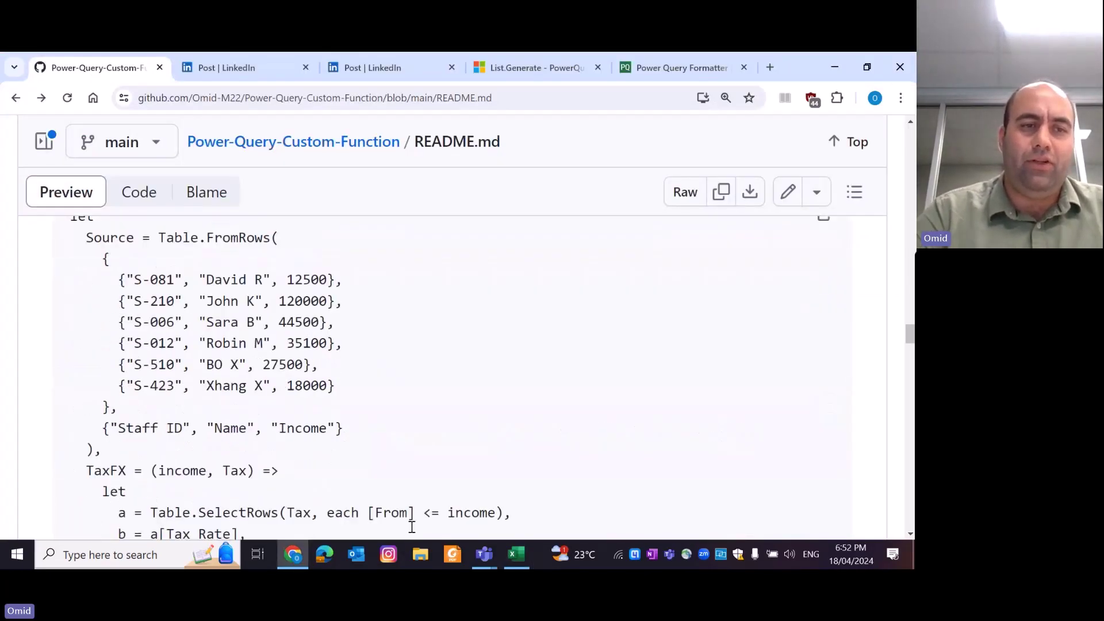
{"action": "scroll", "coordinate": [412, 527], "scroll_direction": "down", "scroll_amount": 5}
{"action": "scroll", "coordinate": [411, 527], "scroll_direction": "down", "scroll_amount": 4}
{"action": "scroll", "coordinate": [412, 527], "scroll_direction": "up", "scroll_amount": 5}
{"action": "scroll", "coordinate": [412, 527], "scroll_direction": "down", "scroll_amount": 1}
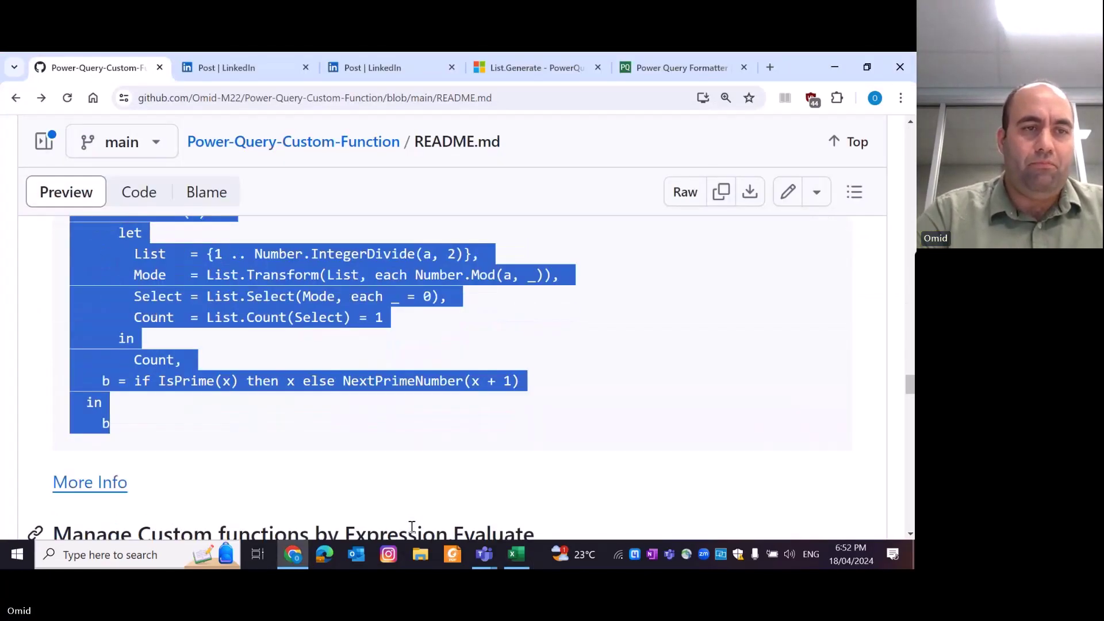
{"action": "scroll", "coordinate": [413, 532], "scroll_direction": "down", "scroll_amount": 5}
{"action": "scroll", "coordinate": [413, 533], "scroll_direction": "down", "scroll_amount": 1}
{"action": "scroll", "coordinate": [379, 380], "scroll_direction": "down", "scroll_amount": 2}
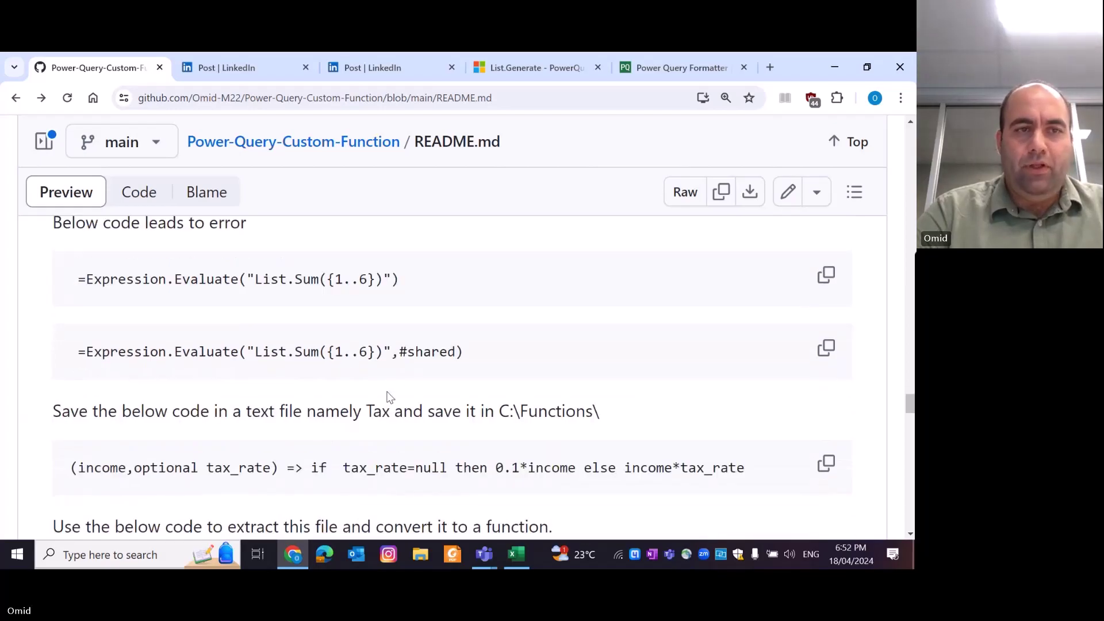
{"action": "scroll", "coordinate": [382, 386], "scroll_direction": "down", "scroll_amount": 1}
{"action": "scroll", "coordinate": [382, 386], "scroll_direction": "down", "scroll_amount": 2}
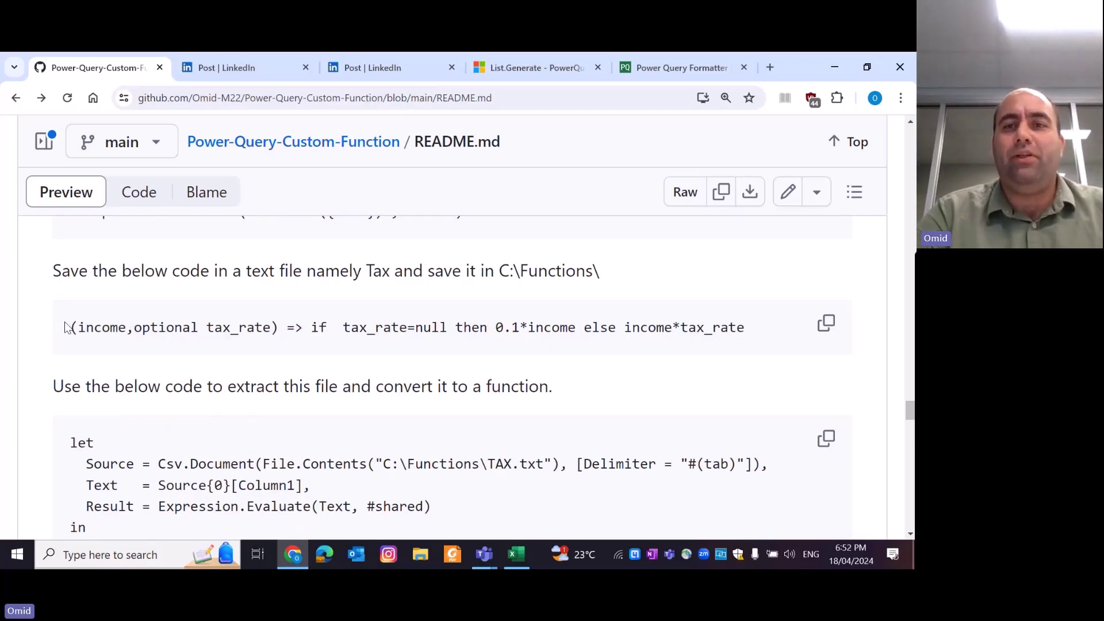
{"action": "left_click", "coordinate": [828, 326]}
Step: Open a new Notepad document and paste the tax function code
{"action": "key", "text": "super"}
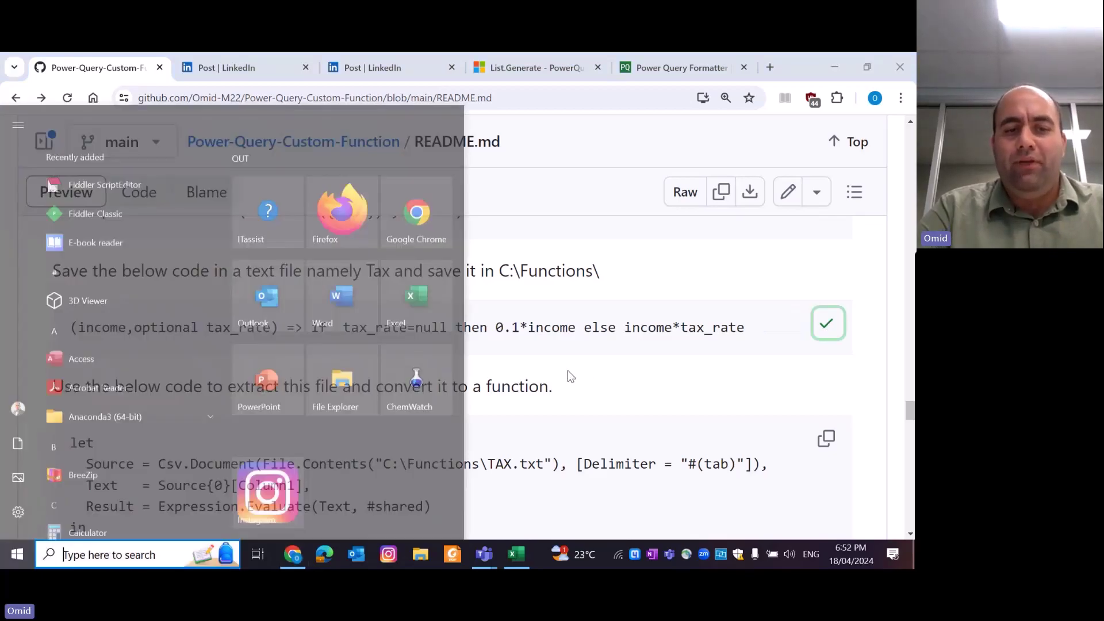
{"action": "type", "text": "text"}
{"action": "key", "text": "Return"}
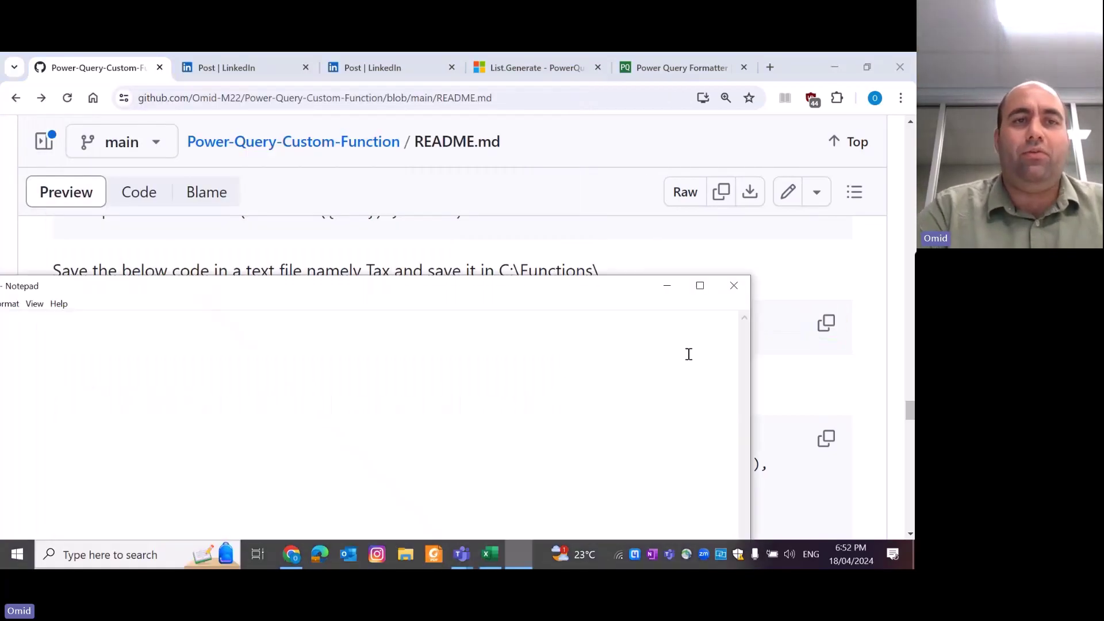
{"action": "left_click_drag", "start_coordinate": [439, 300], "coordinate": [598, 176]}
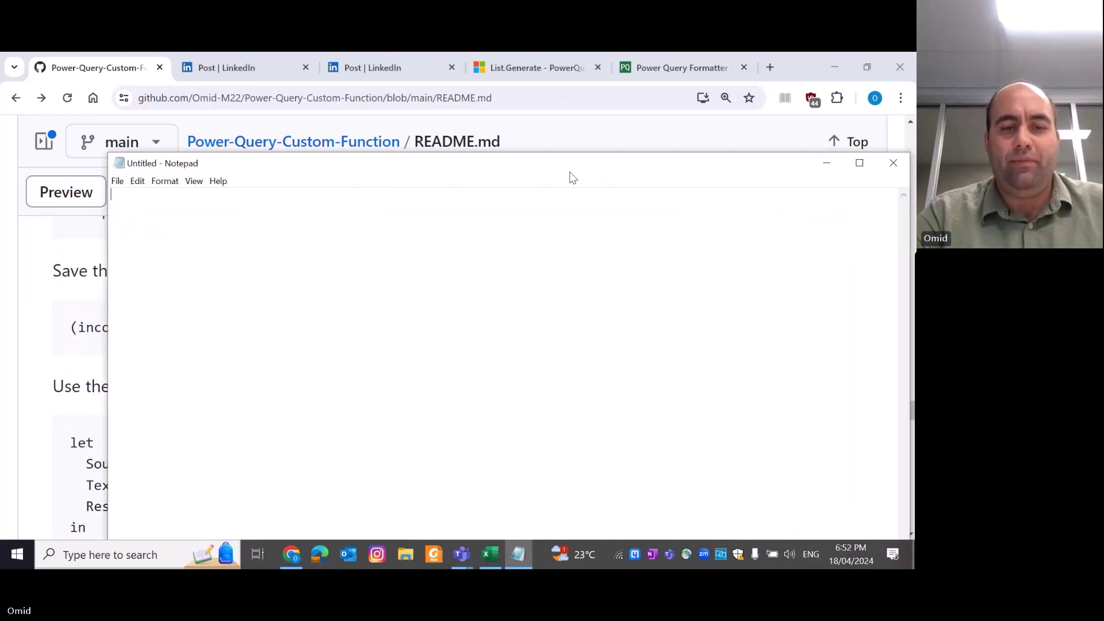
{"action": "key", "text": "ctrl+v"}
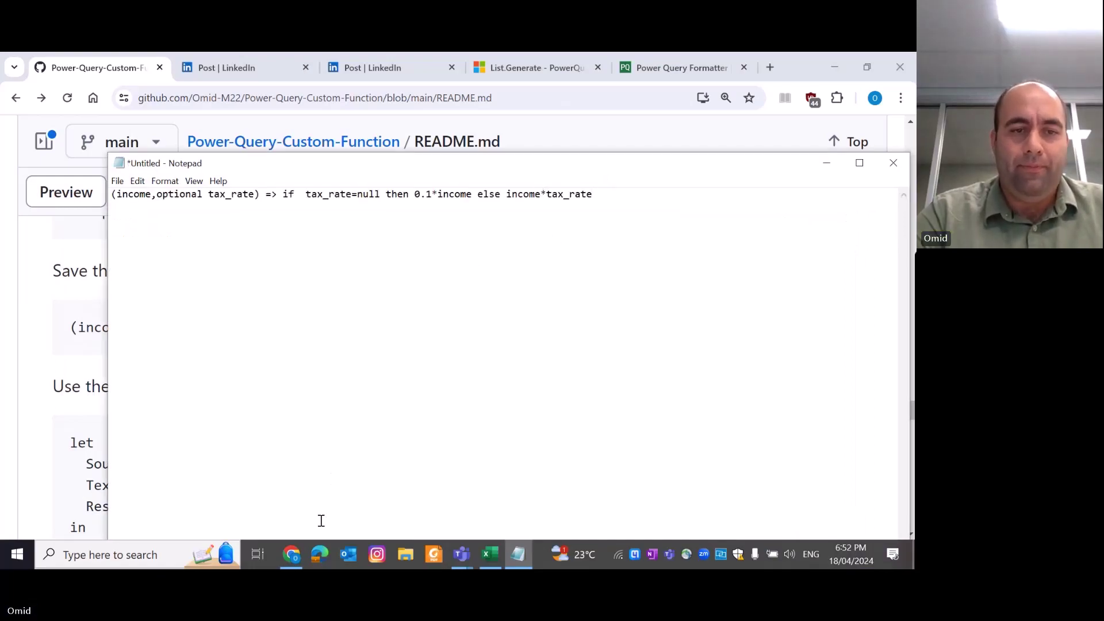
Step: In File Explorer, go to C:\Functions and delete the old TAX.txt
{"action": "left_click", "coordinate": [406, 554]}
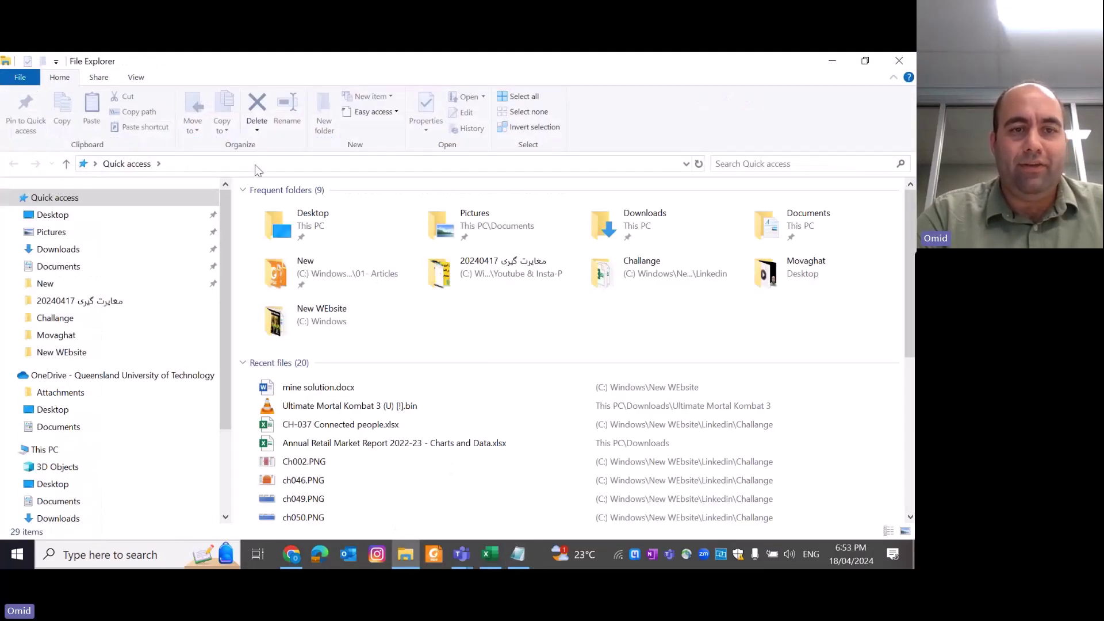
{"action": "left_click", "coordinate": [257, 165]}
{"action": "type", "text": "c:"}
{"action": "key", "text": "Return"}
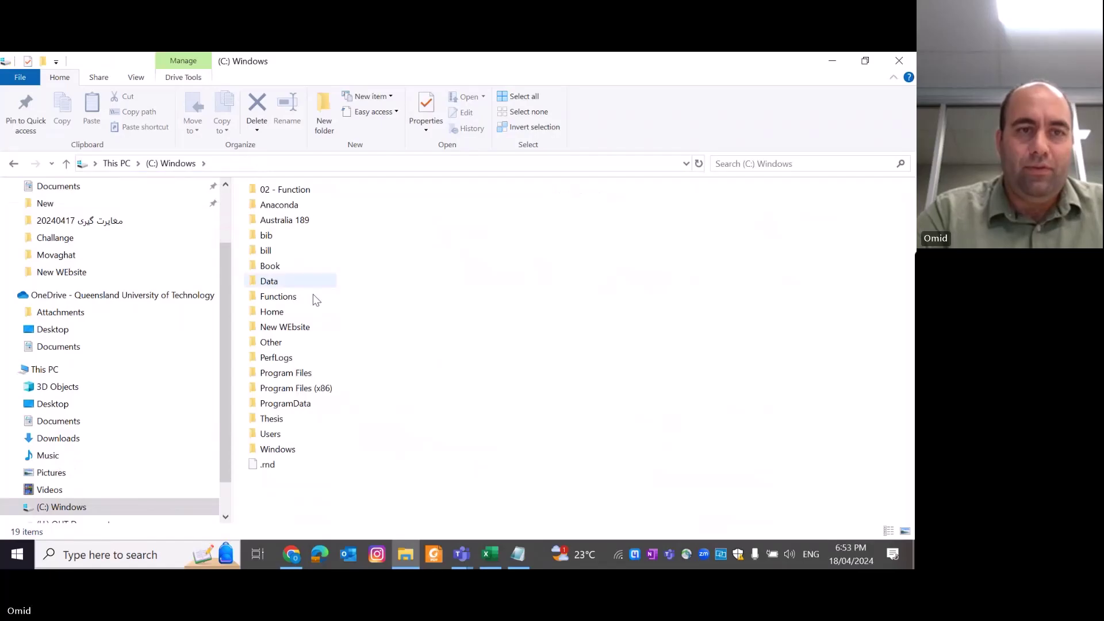
{"action": "left_click", "coordinate": [277, 190]}
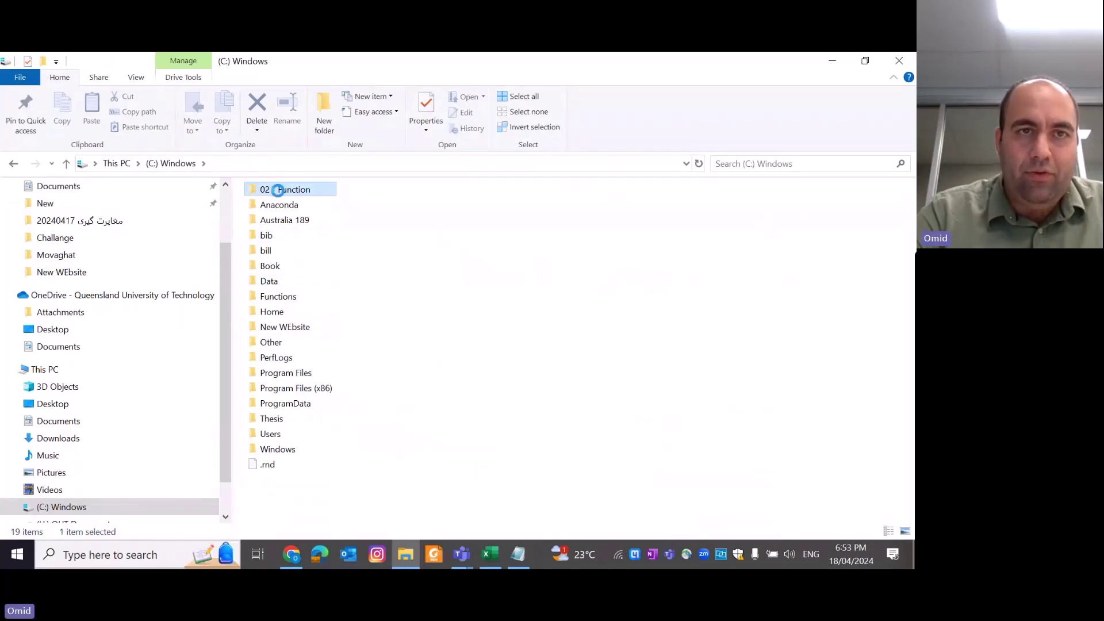
{"action": "double_click", "coordinate": [278, 190]}
{"action": "key", "text": "BackSpace"}
{"action": "key", "text": "f"}
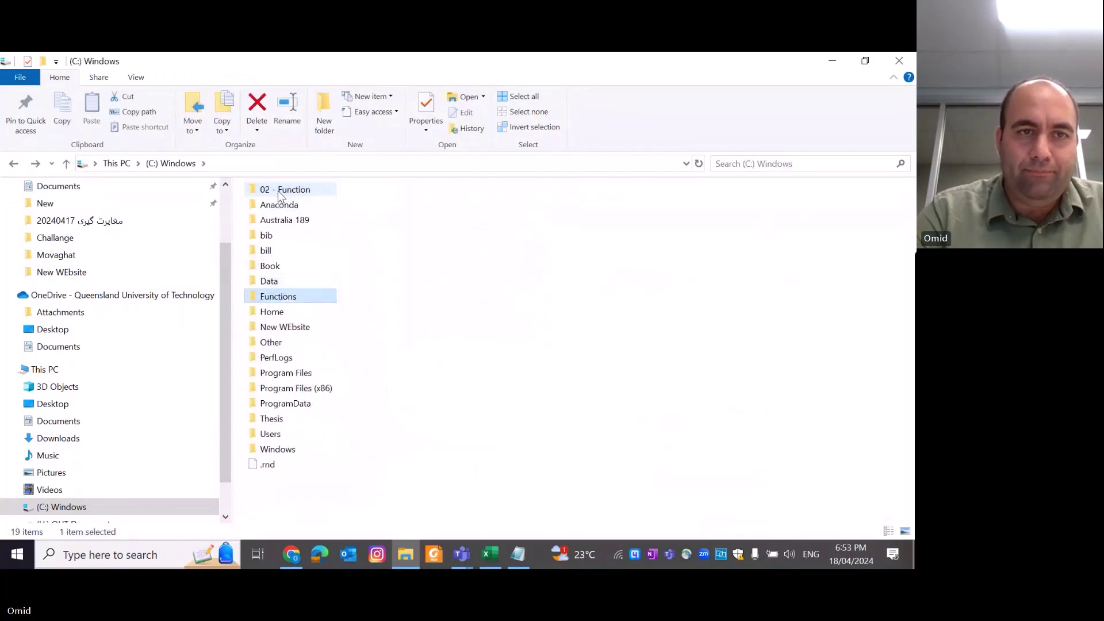
{"action": "key", "text": "Return"}
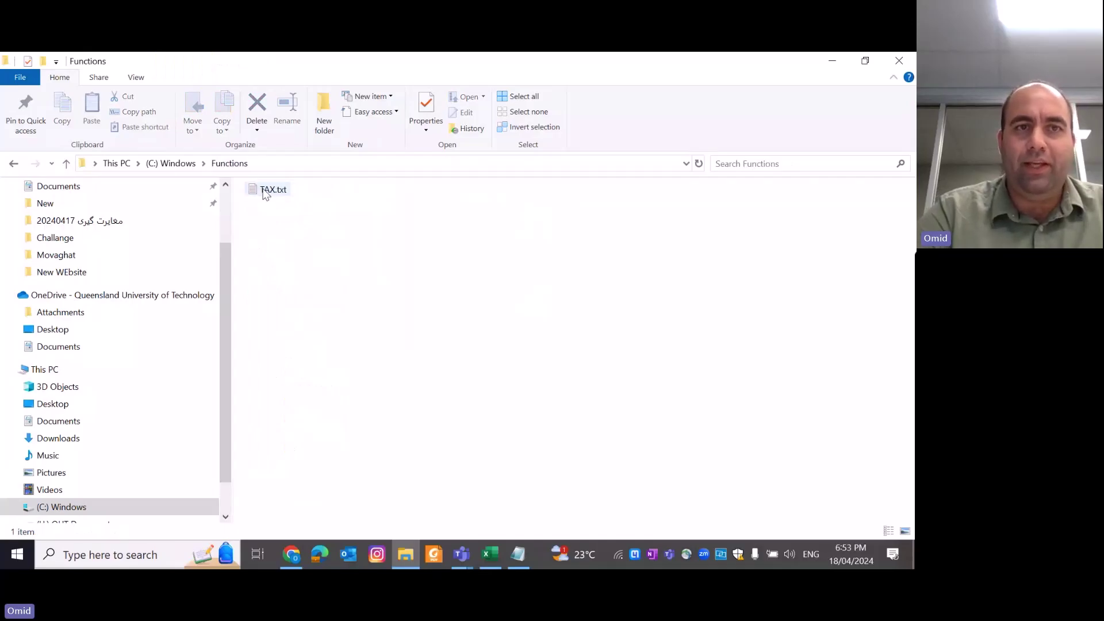
{"action": "left_click", "coordinate": [266, 194]}
{"action": "key", "text": "Delete"}
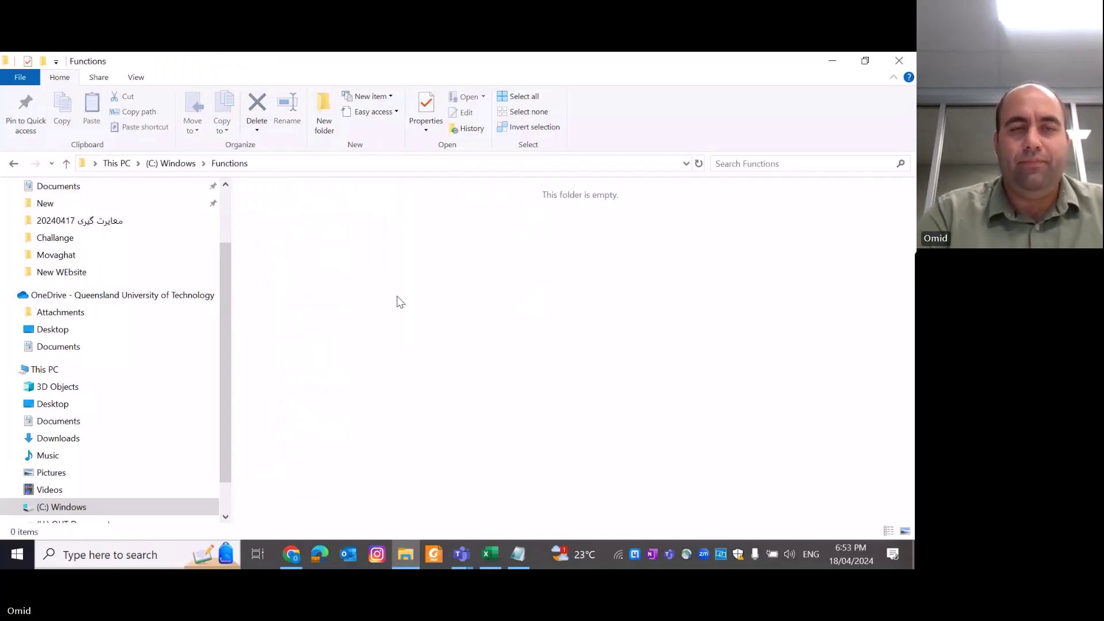
Step: Save the Notepad code as TAX in C:\Functions
{"action": "key", "text": "alt+Tab"}
{"action": "left_click_drag", "start_coordinate": [449, 171], "coordinate": [447, 281]}
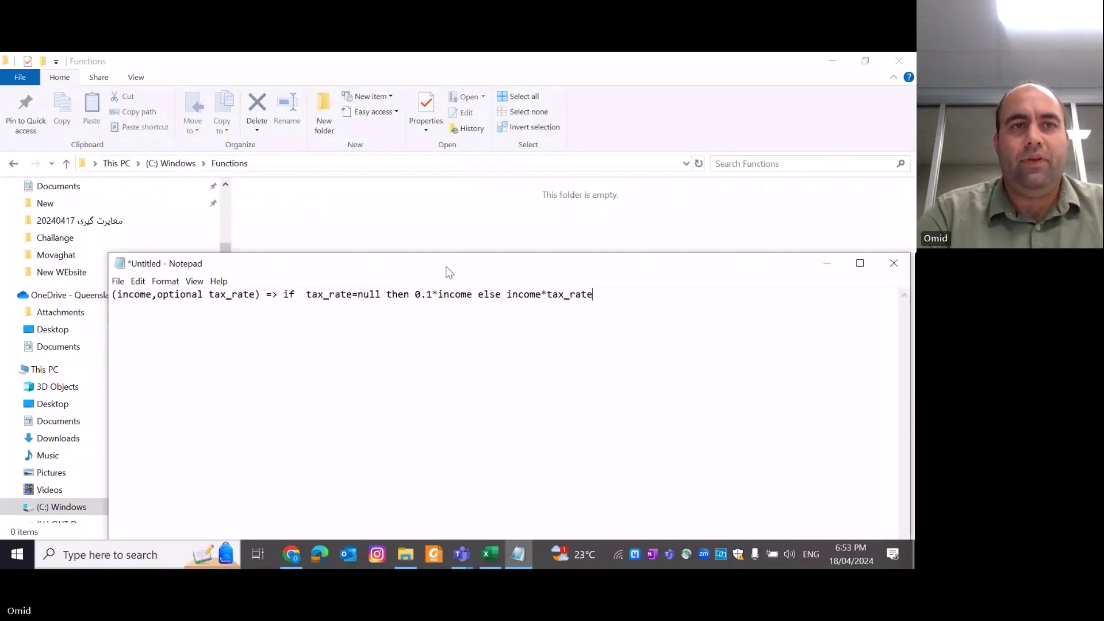
{"action": "left_click", "coordinate": [411, 175]}
{"action": "left_click", "coordinate": [414, 162]}
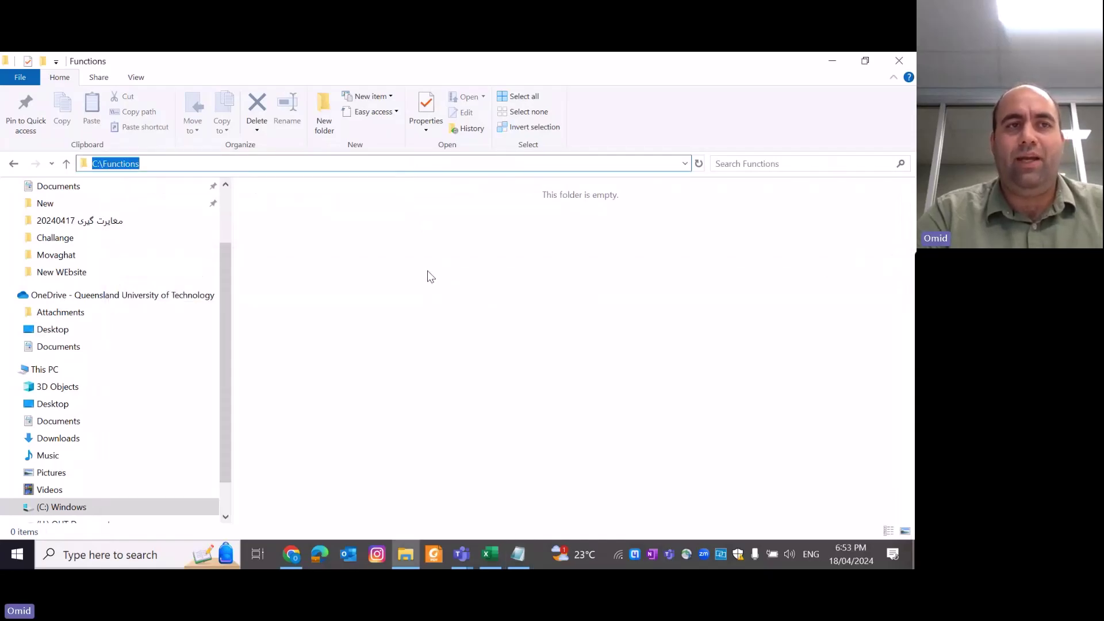
{"action": "key", "text": "alt+Tab"}
{"action": "left_click", "coordinate": [118, 293]}
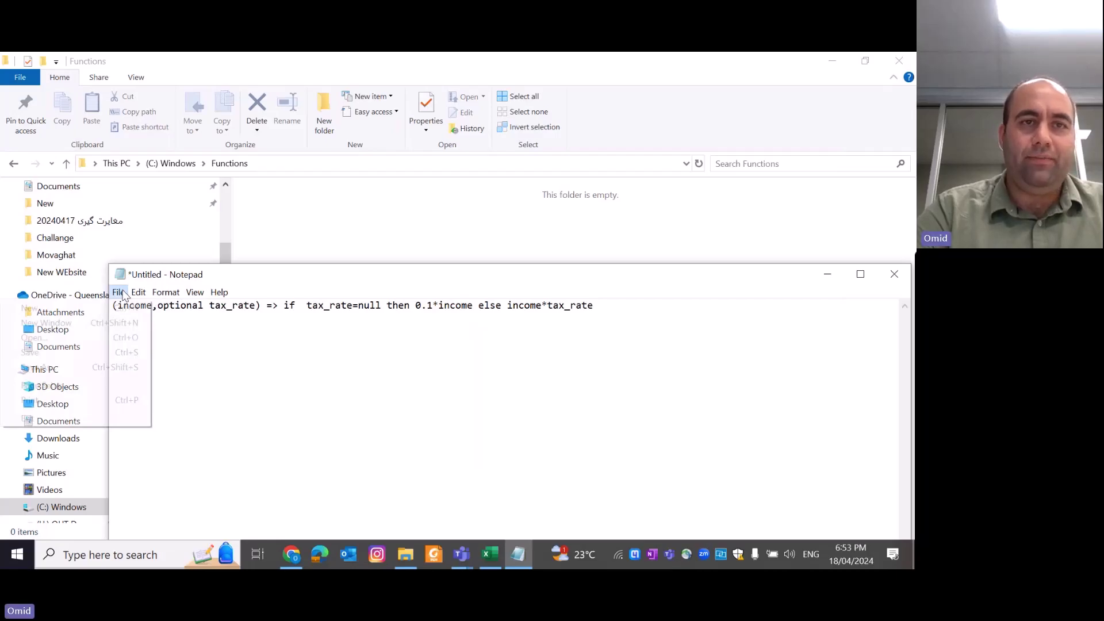
{"action": "left_click", "coordinate": [35, 367]}
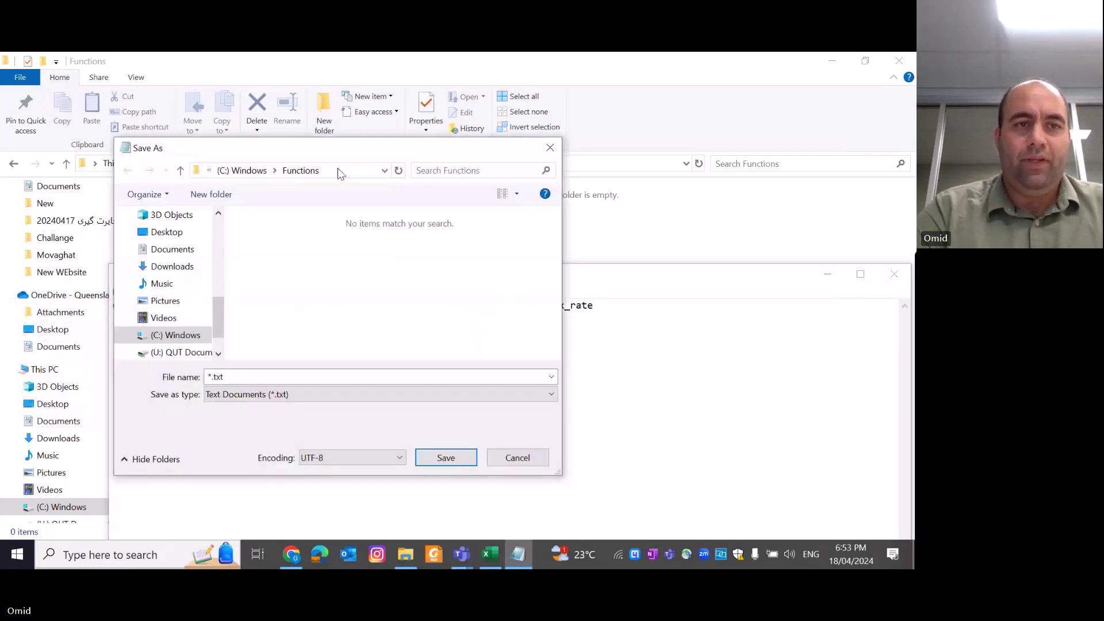
{"action": "left_click", "coordinate": [247, 377]}
{"action": "type", "text": "TA"}
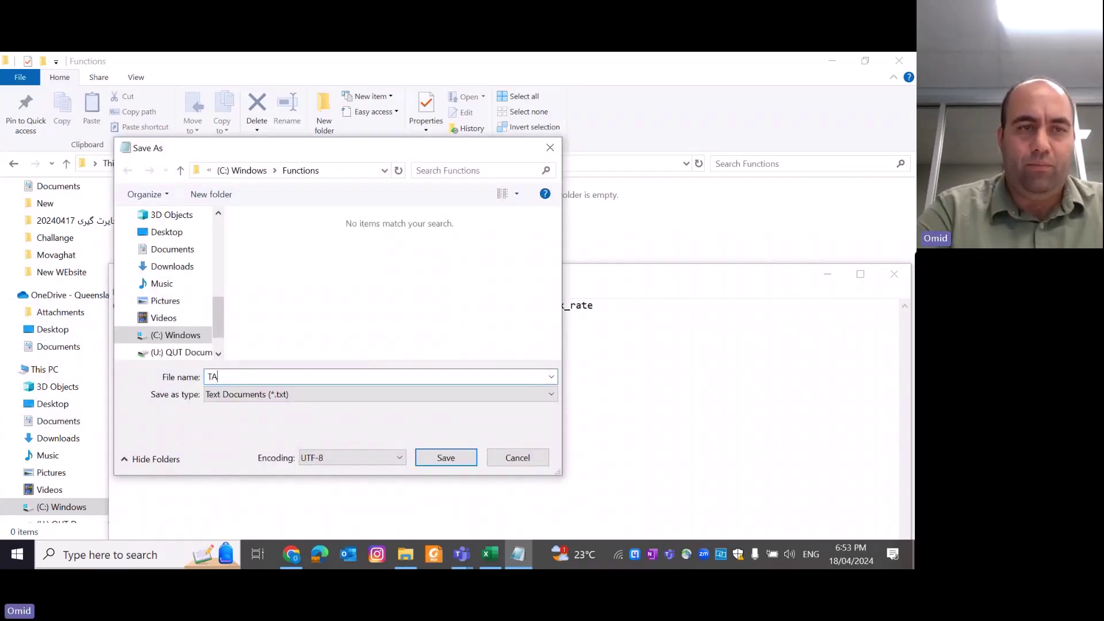
{"action": "type", "text": "X"}
{"action": "left_click", "coordinate": [448, 457]}
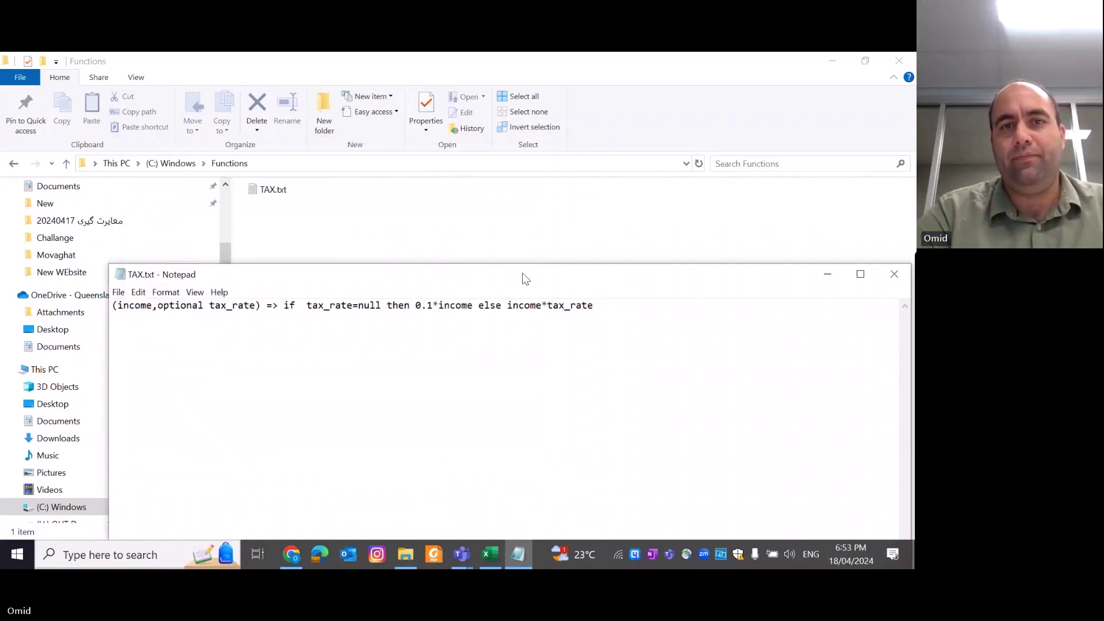
Step: Close Notepad and reopen TAX.txt to verify the saved tax function
{"action": "left_click_drag", "start_coordinate": [526, 280], "coordinate": [340, 264]}
{"action": "left_click", "coordinate": [711, 259]}
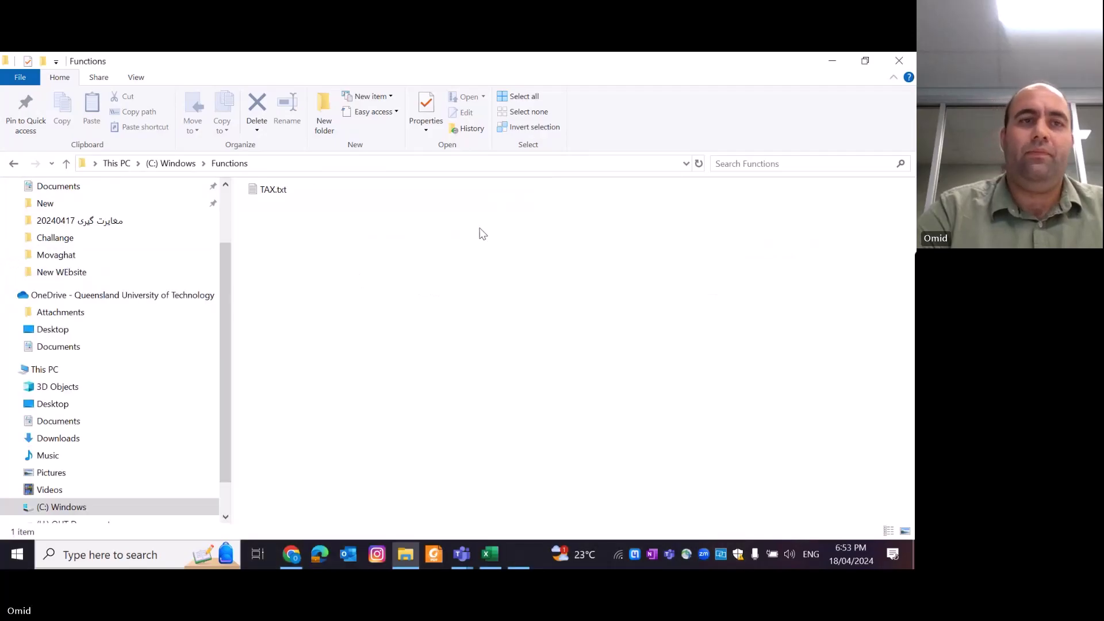
{"action": "double_click", "coordinate": [276, 193]}
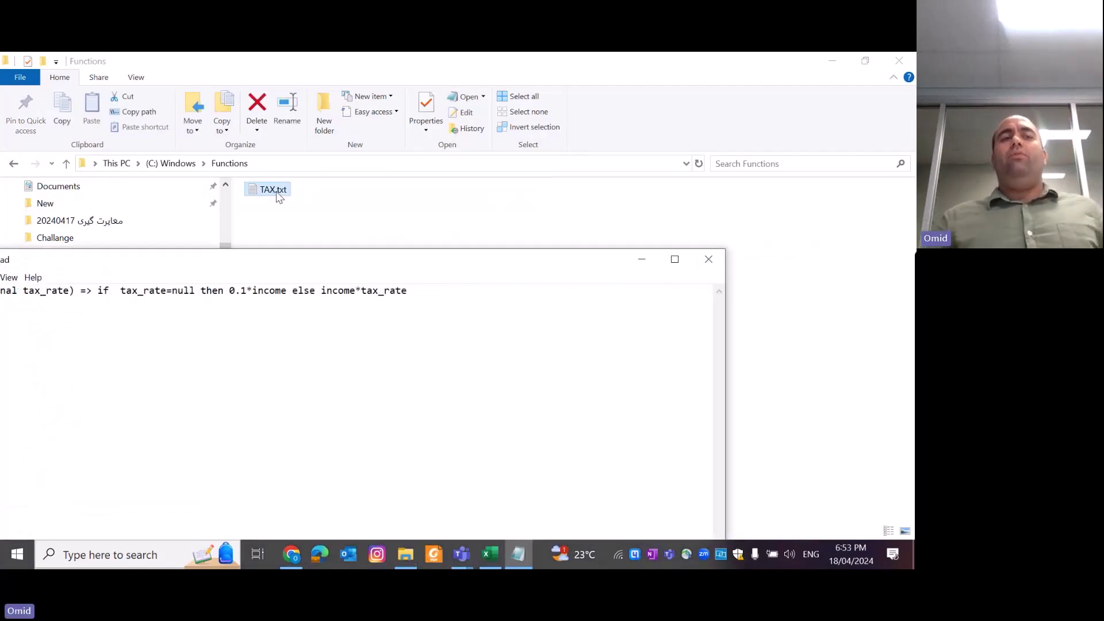
{"action": "mouse_move", "coordinate": [336, 264]}
{"action": "left_mouse_down"}
{"action": "mouse_move", "coordinate": [561, 178]}
{"action": "mouse_move", "coordinate": [448, 197]}
{"action": "mouse_move", "coordinate": [393, 188]}
{"action": "mouse_move", "coordinate": [467, 191]}
{"action": "left_mouse_up"}
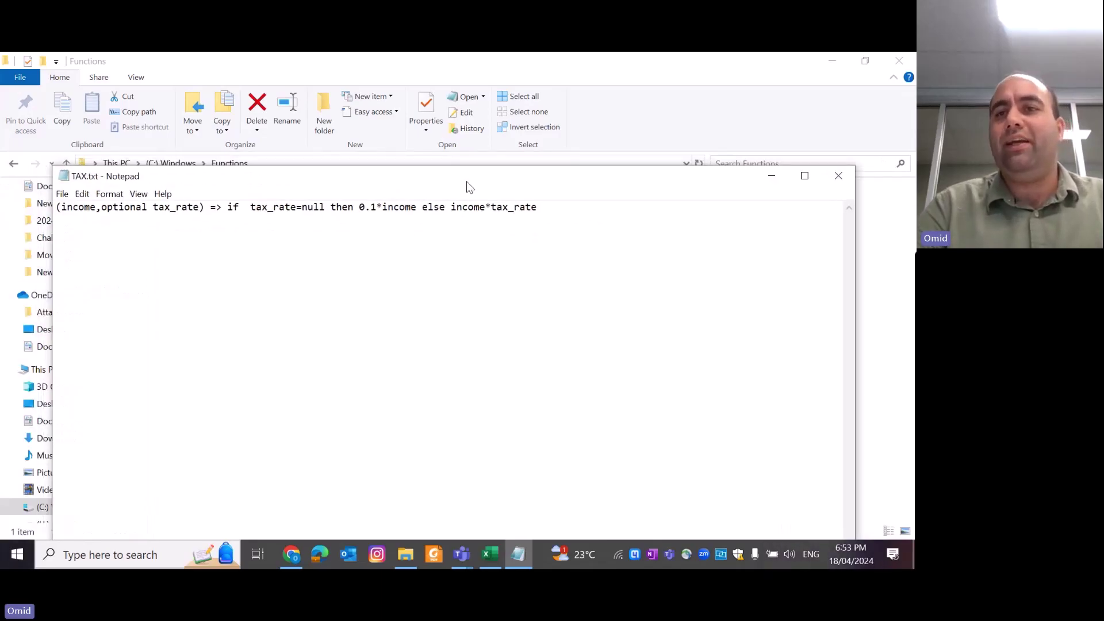
{"action": "left_click", "coordinate": [837, 182]}
{"action": "key", "text": "alt+Tab"}
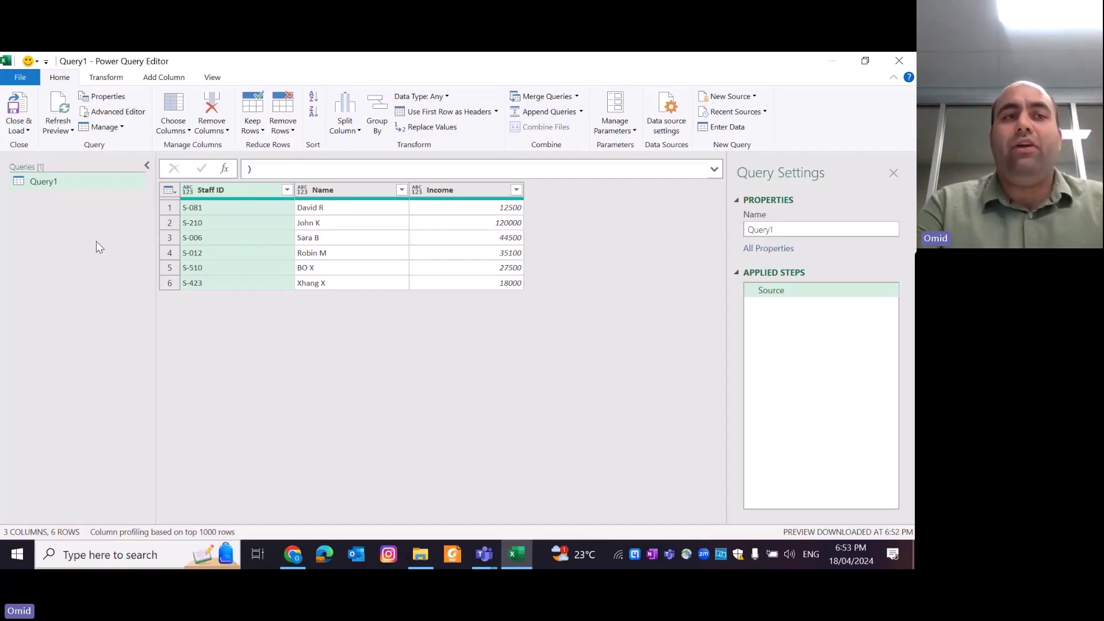
Step: Copy the file-extraction let code from the GitHub README in Chrome
{"action": "key", "text": "alt+Tab"}
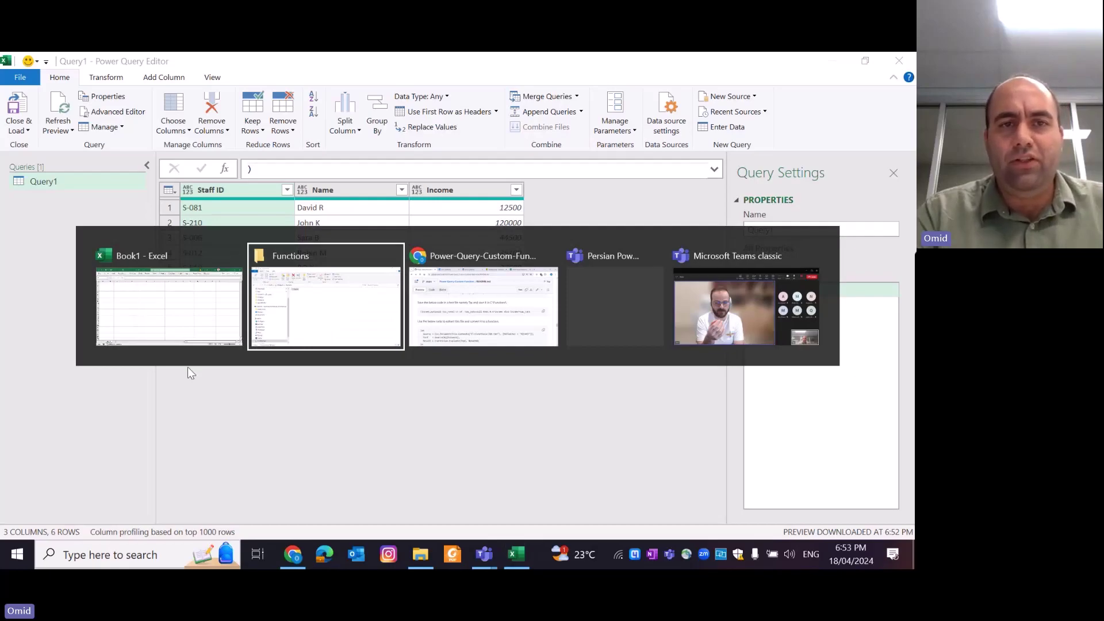
{"action": "key", "text": "Tab"}
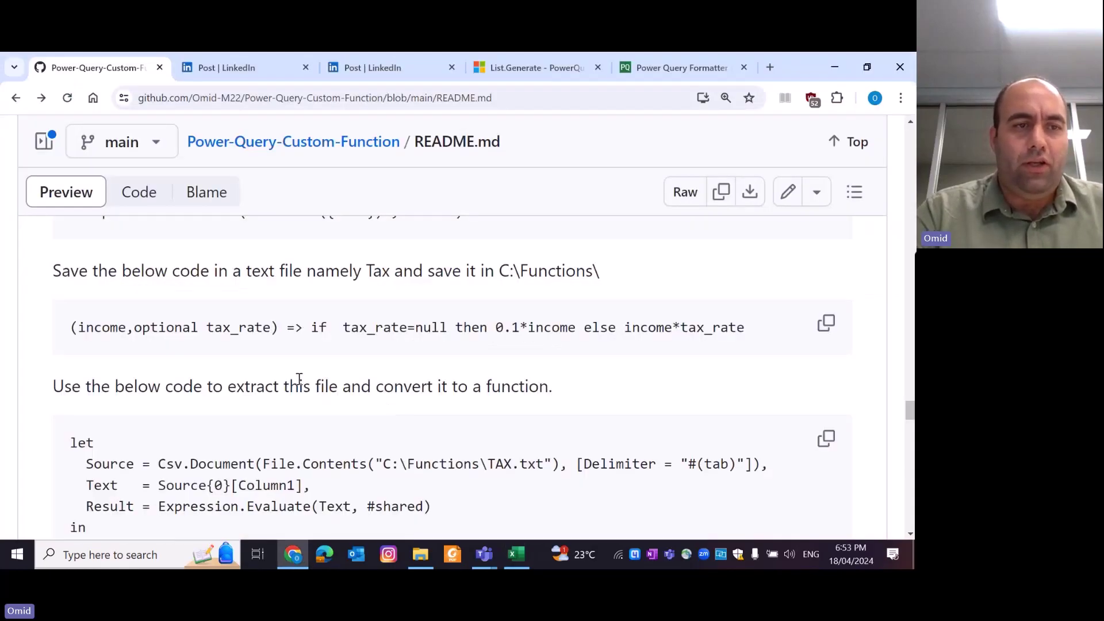
{"action": "scroll", "coordinate": [299, 380], "scroll_direction": "down", "scroll_amount": 3}
{"action": "scroll", "coordinate": [300, 380], "scroll_direction": "up", "scroll_amount": 3}
{"action": "scroll", "coordinate": [299, 379], "scroll_direction": "down", "scroll_amount": 2}
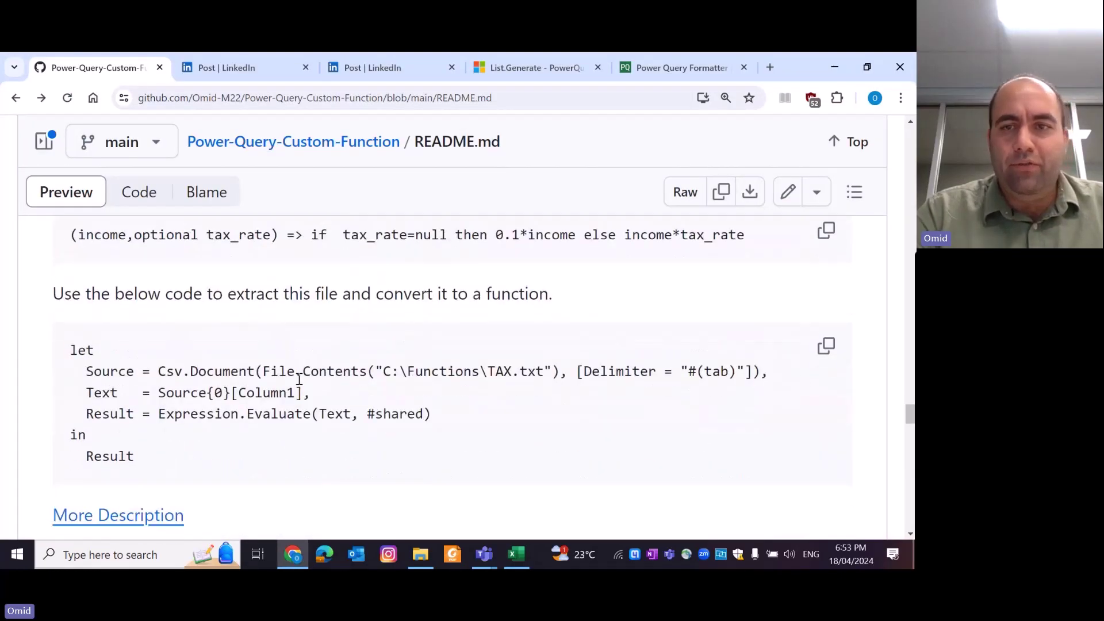
{"action": "left_click", "coordinate": [827, 346]}
Step: Close and load Query1 to the workbook as a connection only
{"action": "key", "text": "alt+Tab"}
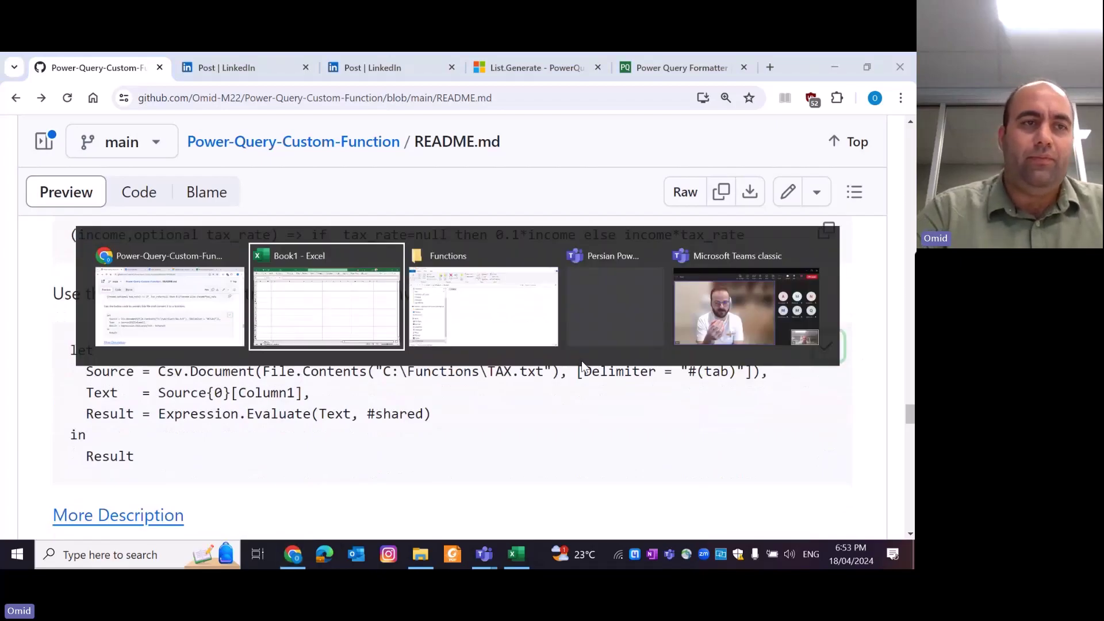
{"action": "left_click", "coordinate": [19, 130]}
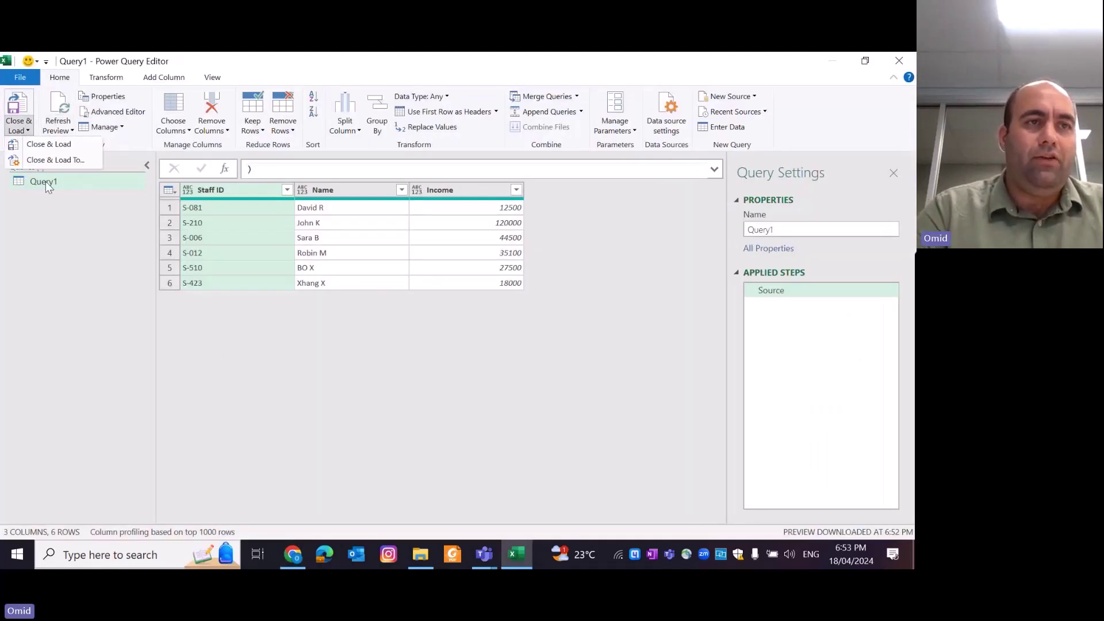
{"action": "left_click", "coordinate": [49, 160]}
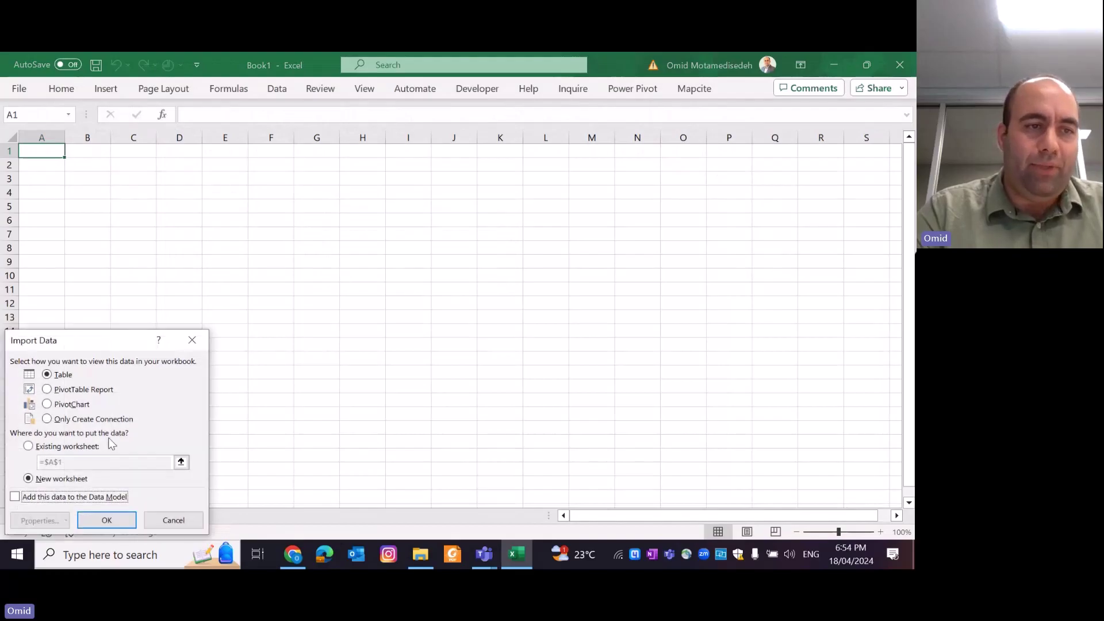
{"action": "left_click", "coordinate": [64, 423]}
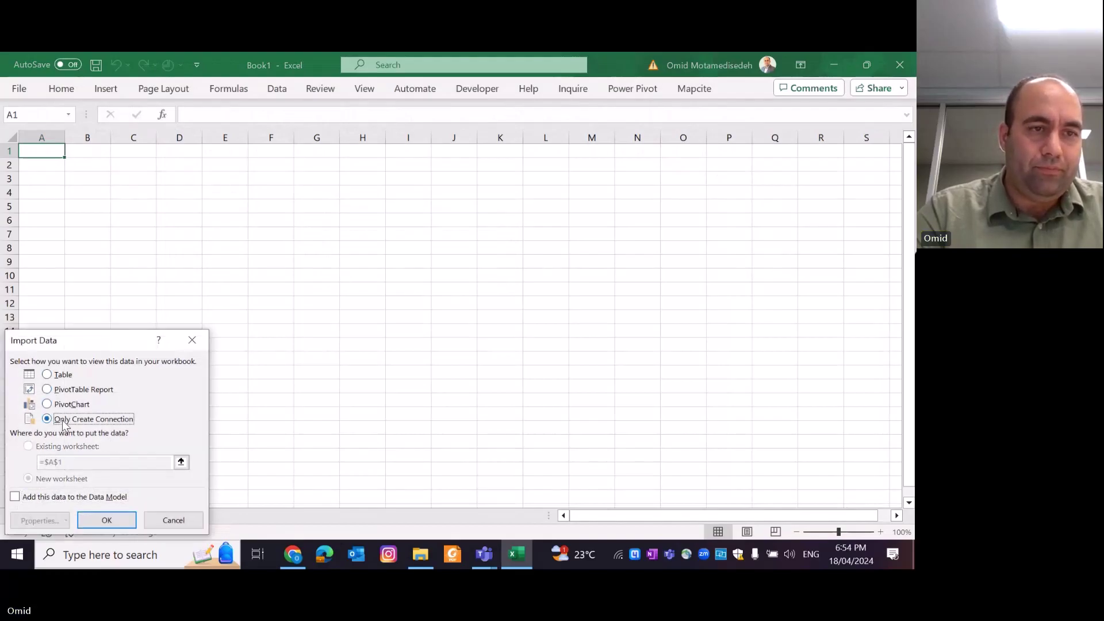
{"action": "left_click", "coordinate": [108, 520]}
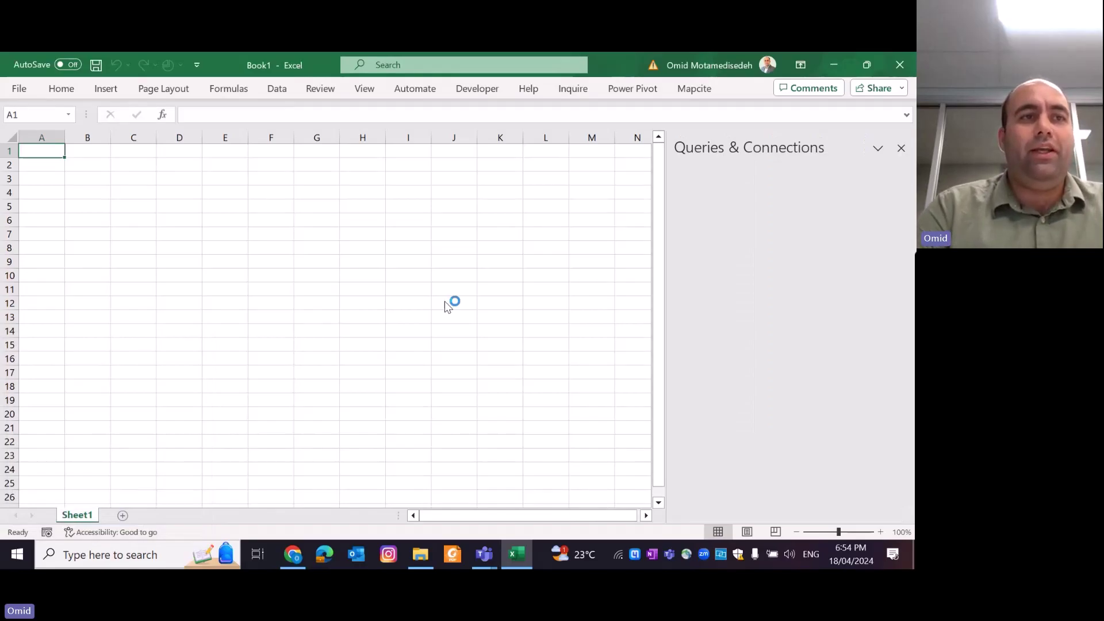
{"action": "left_click", "coordinate": [20, 132]}
{"action": "mouse_move", "coordinate": [60, 167]}
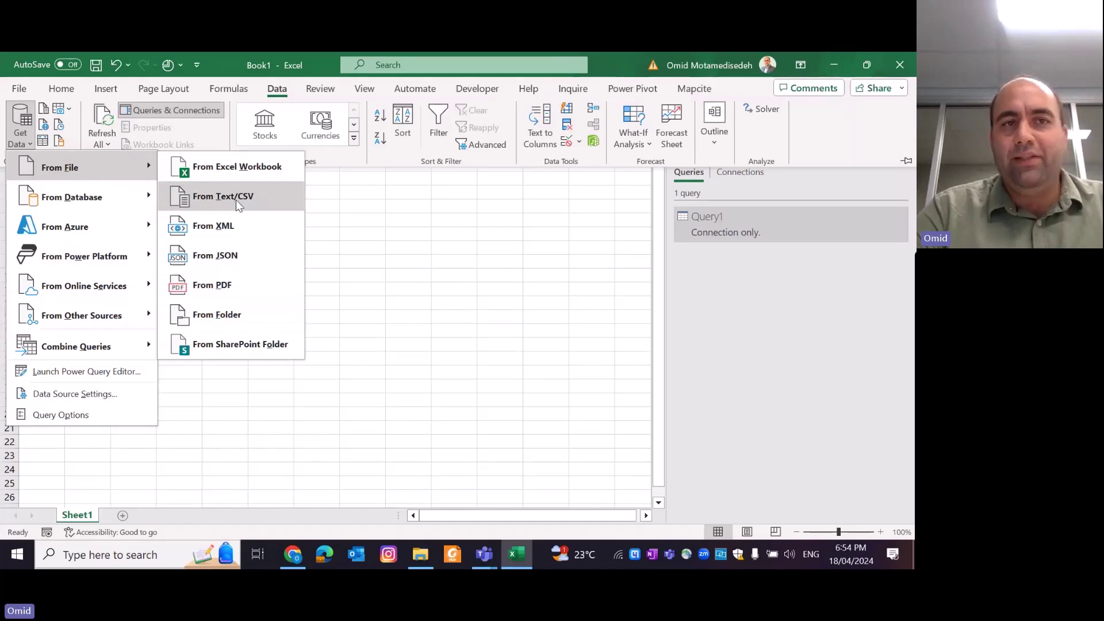
Step: Start a Text/CSV import and browse to the c:\ drive
{"action": "left_click", "coordinate": [236, 199]}
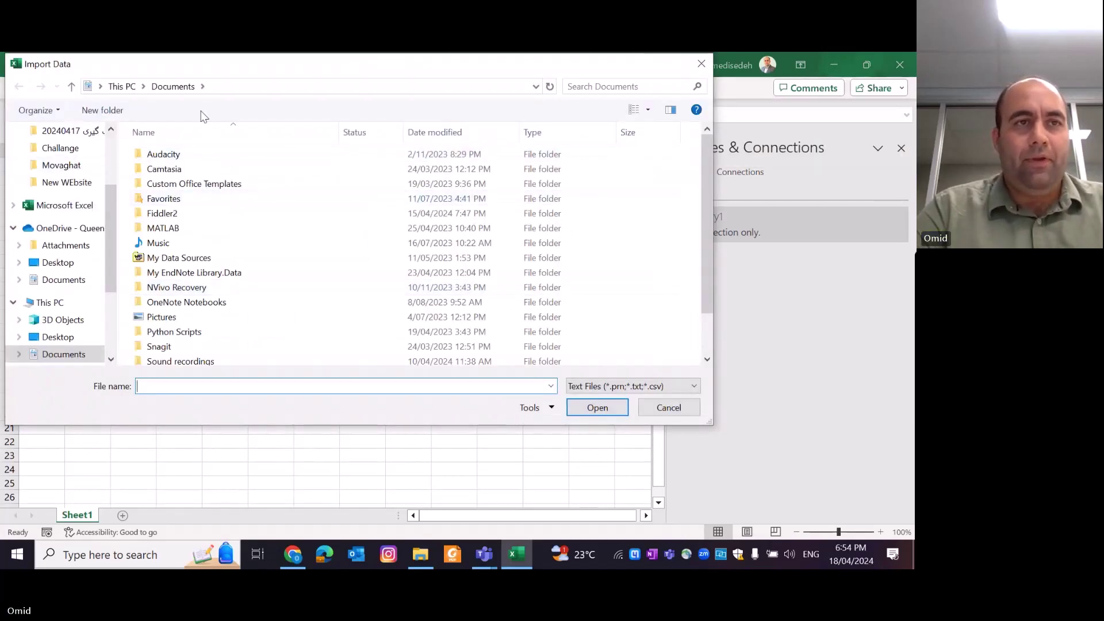
{"action": "left_click", "coordinate": [222, 86]}
{"action": "type", "text": "c"}
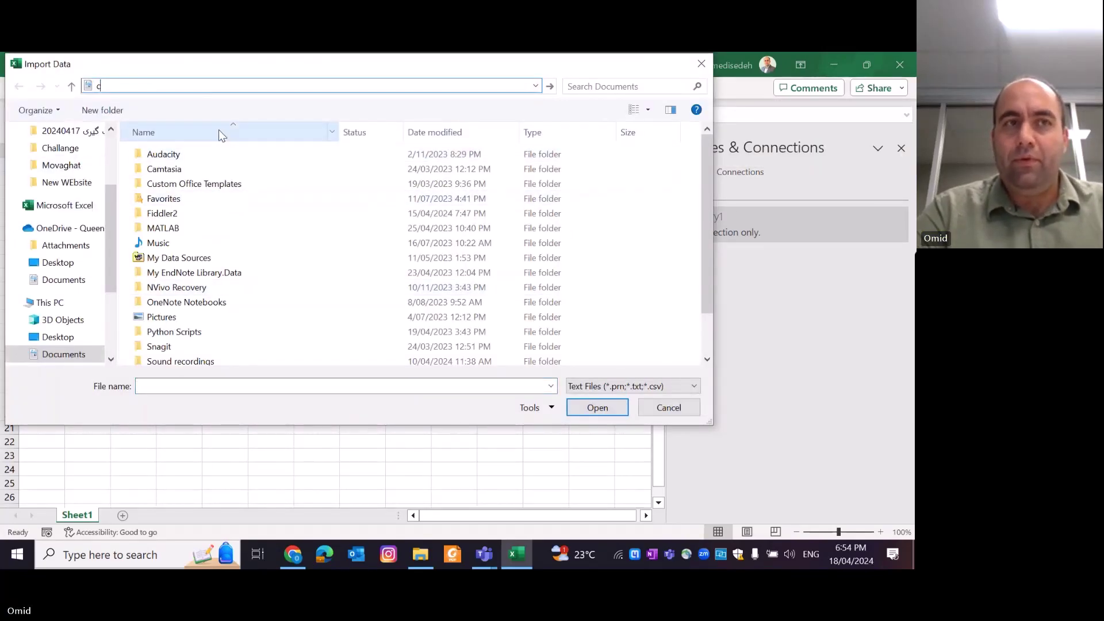
{"action": "type", "text": ":\\"}
{"action": "key", "text": "Return"}
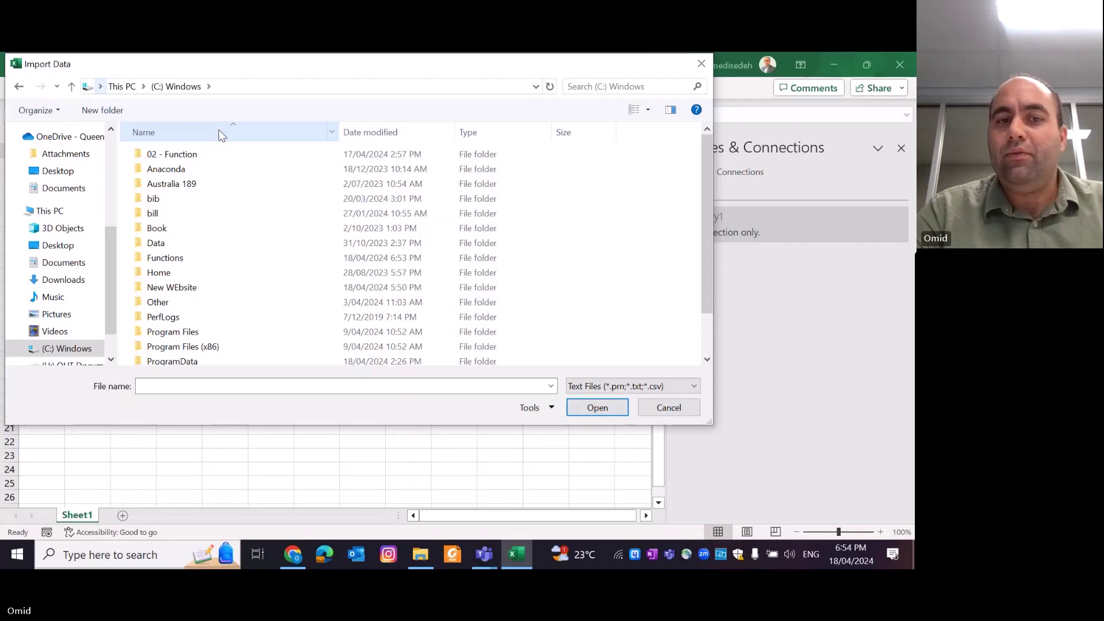
{"action": "key", "text": "alt"}
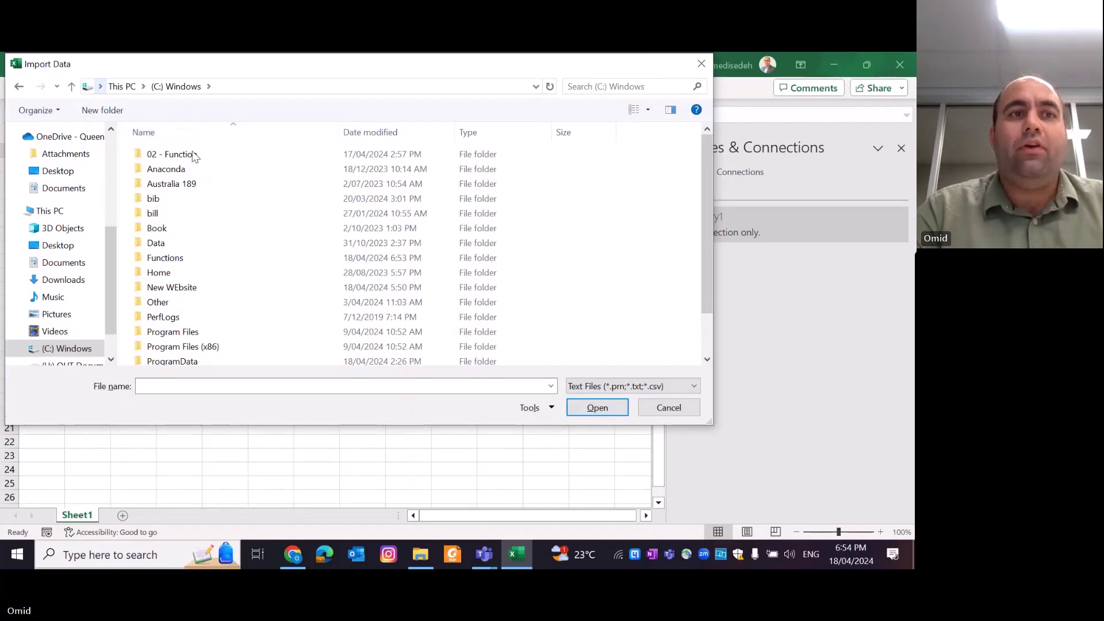
Step: Open TAX.txt from the Functions folder and send it to Power Query for transformation
{"action": "left_click", "coordinate": [172, 154]}
{"action": "key", "text": "Down"}
{"action": "key", "text": "Down"}
{"action": "key", "text": "Down"}
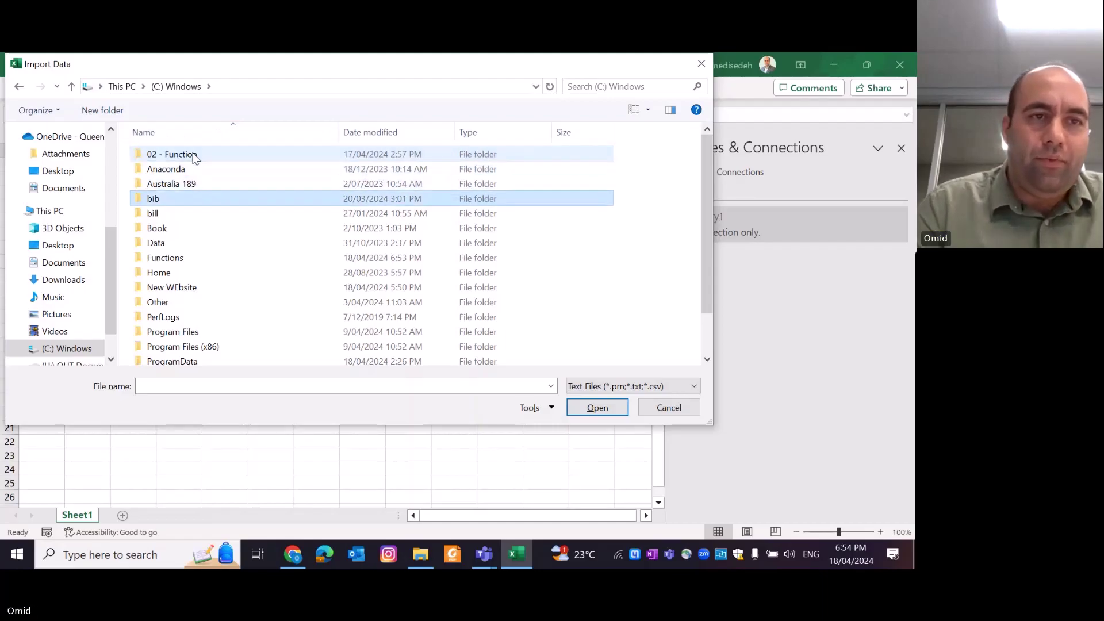
{"action": "key", "text": "Down"}
{"action": "key", "text": "Down"}
{"action": "key", "text": "Down"}
{"action": "key", "text": "Down"}
{"action": "key", "text": "Down"}
{"action": "key", "text": "Down"}
{"action": "key", "text": "Down"}
{"action": "key", "text": "Down"}
{"action": "key", "text": "Down"}
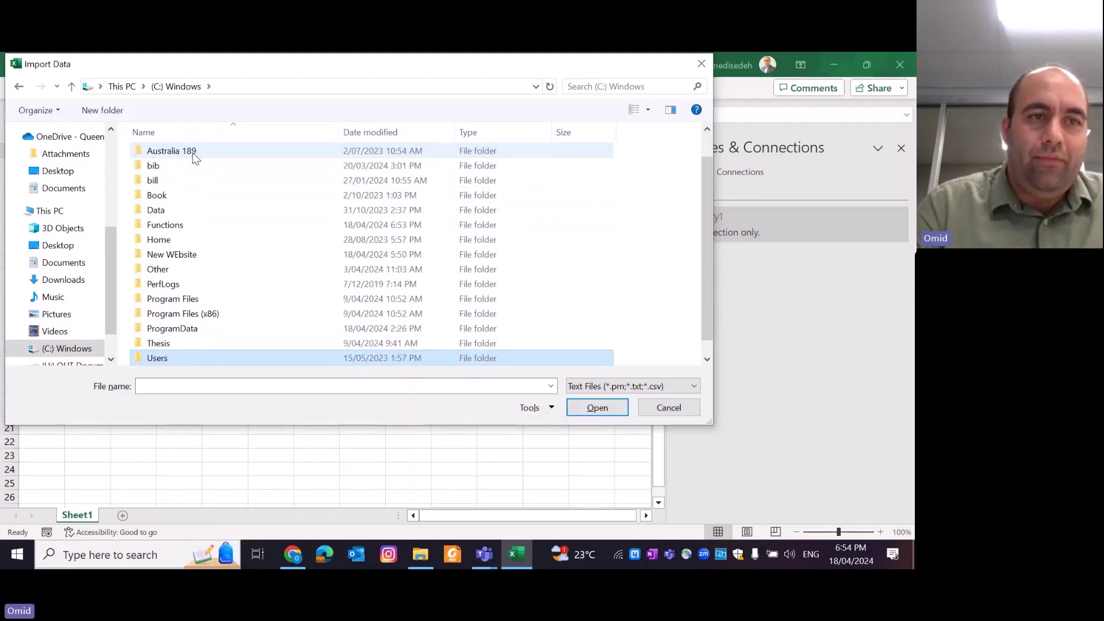
{"action": "key", "text": "Up"}
{"action": "key", "text": "Up"}
{"action": "key", "text": "Up"}
{"action": "key", "text": "Up"}
{"action": "key", "text": "Up"}
{"action": "key", "text": "Up"}
{"action": "key", "text": "Up"}
{"action": "key", "text": "Down"}
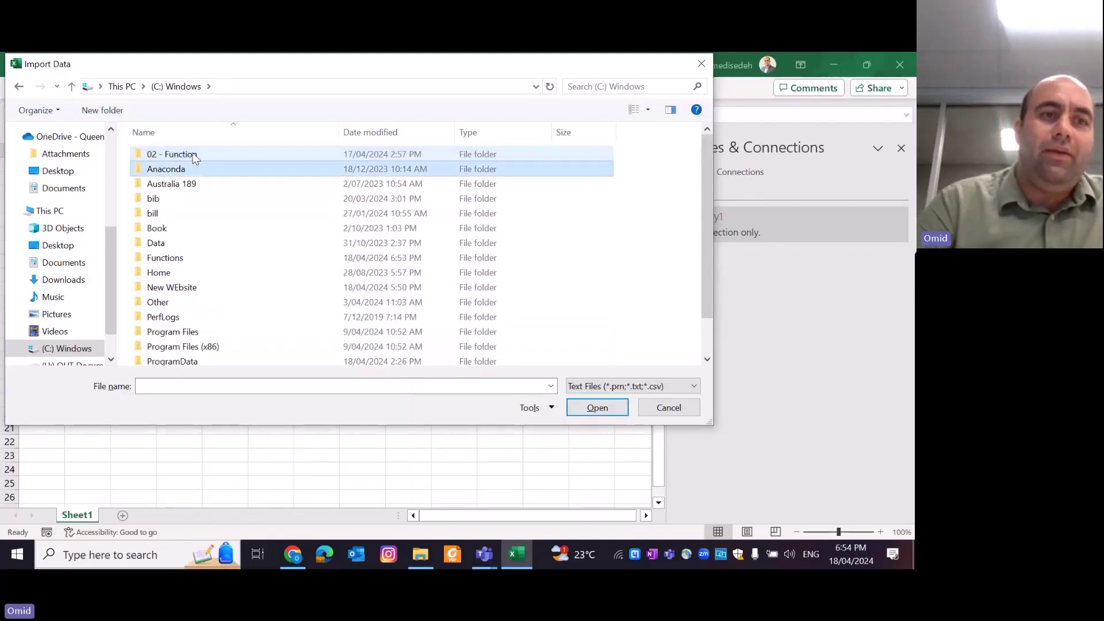
{"action": "double_click", "coordinate": [187, 263]}
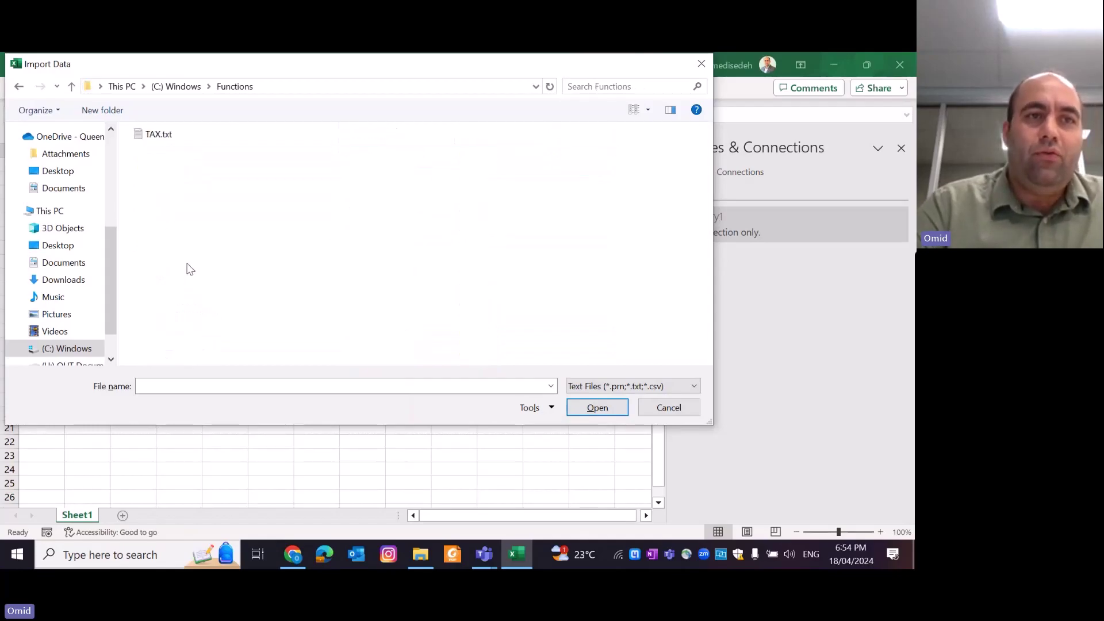
{"action": "double_click", "coordinate": [161, 138]}
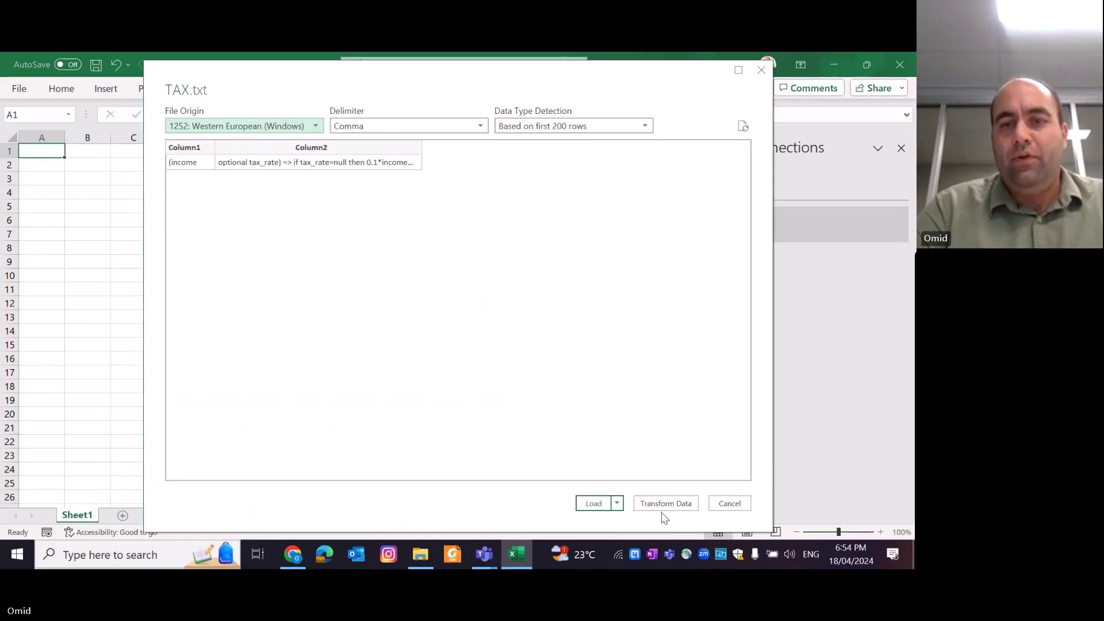
{"action": "left_click", "coordinate": [664, 505]}
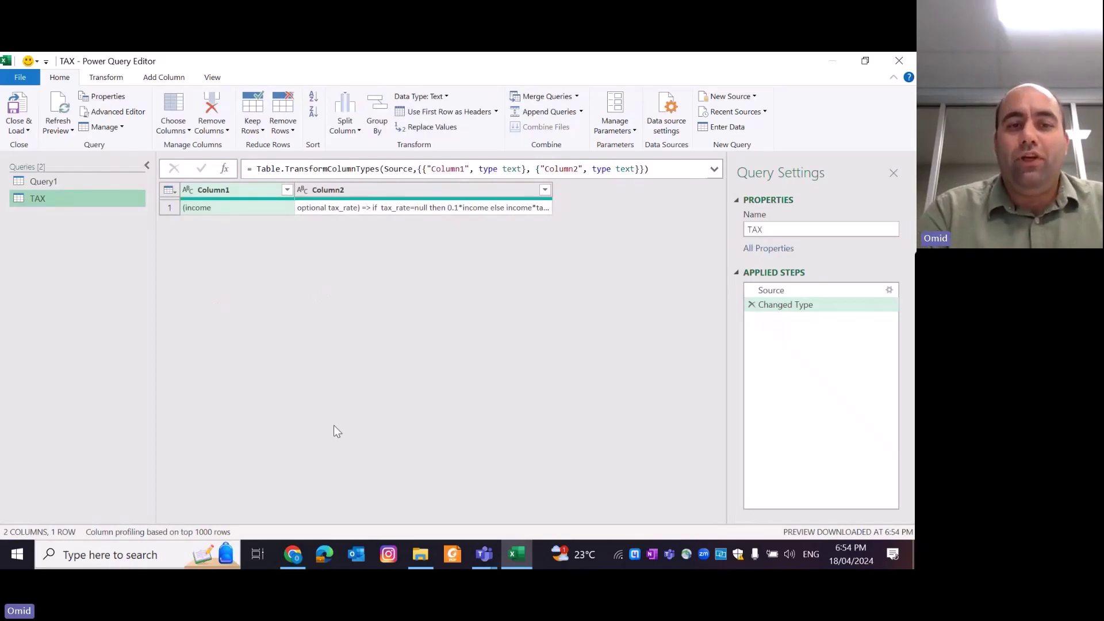
{"action": "key", "text": "alt+Tab"}
{"action": "key", "text": "Tab"}
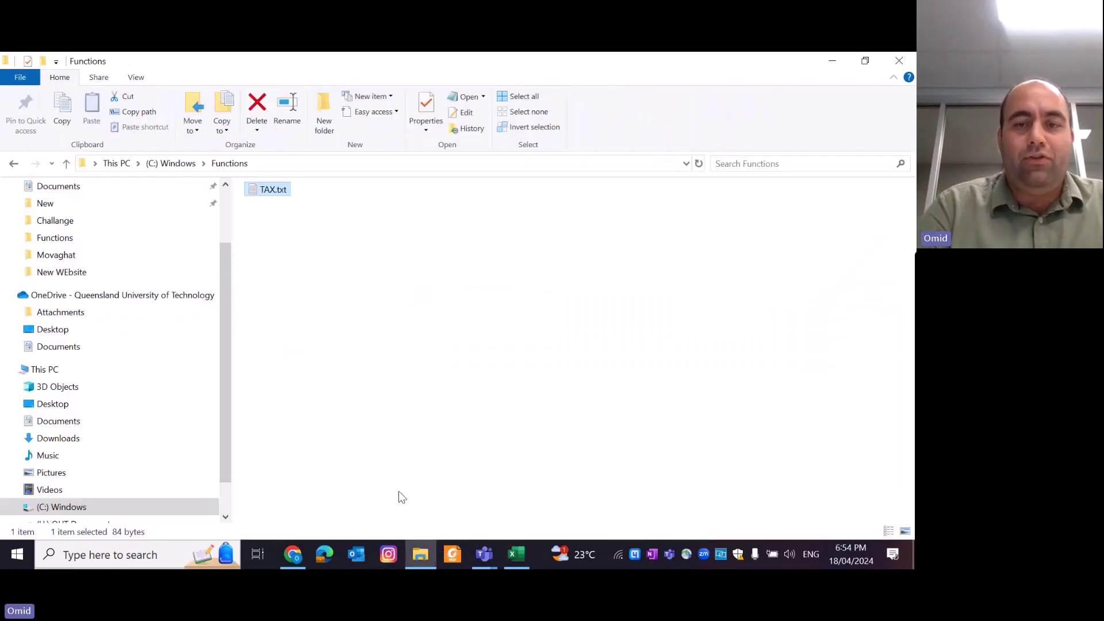
{"action": "key", "text": "Return"}
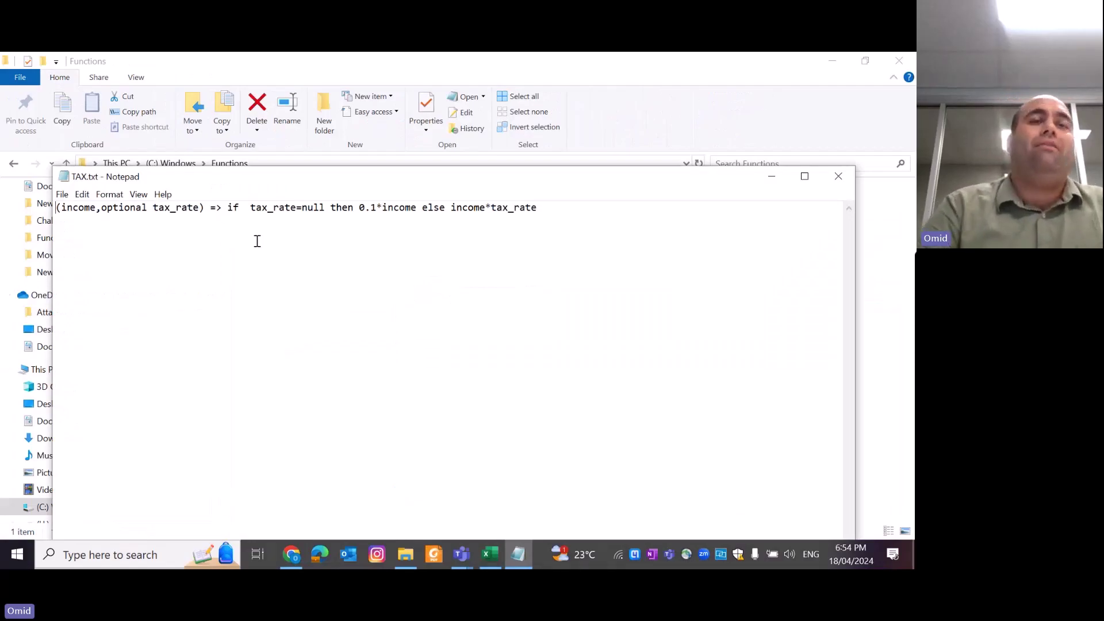
{"action": "key", "text": "alt+Tab"}
{"action": "key", "text": "alt+Tab"}
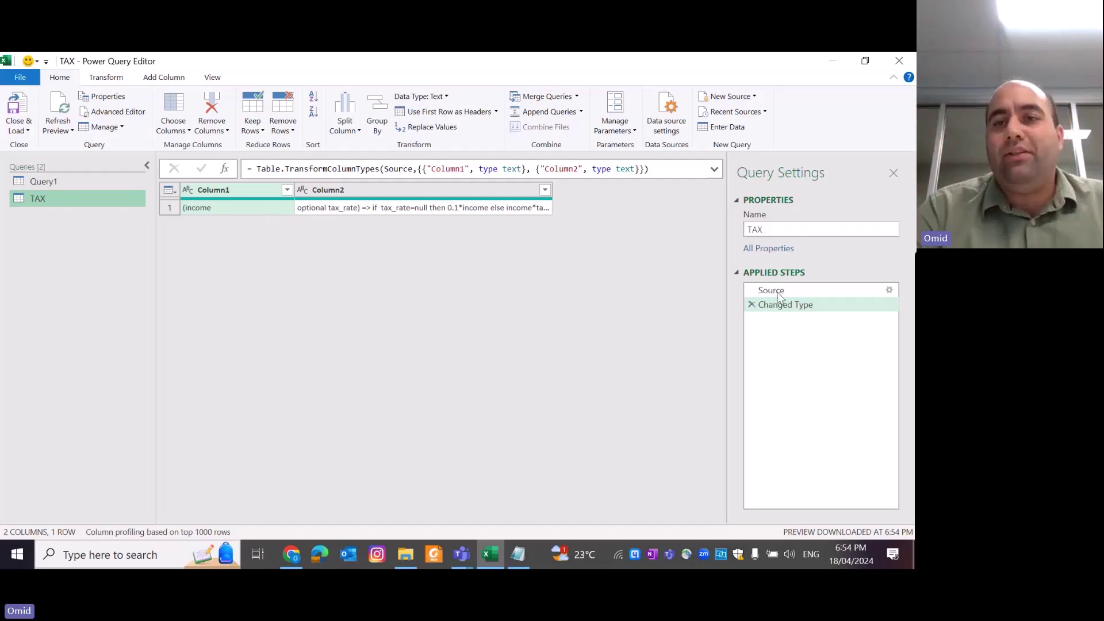
Step: Delete the Changed Type step and change the Source delimiter from comma to "xxx"
{"action": "left_click", "coordinate": [751, 305]}
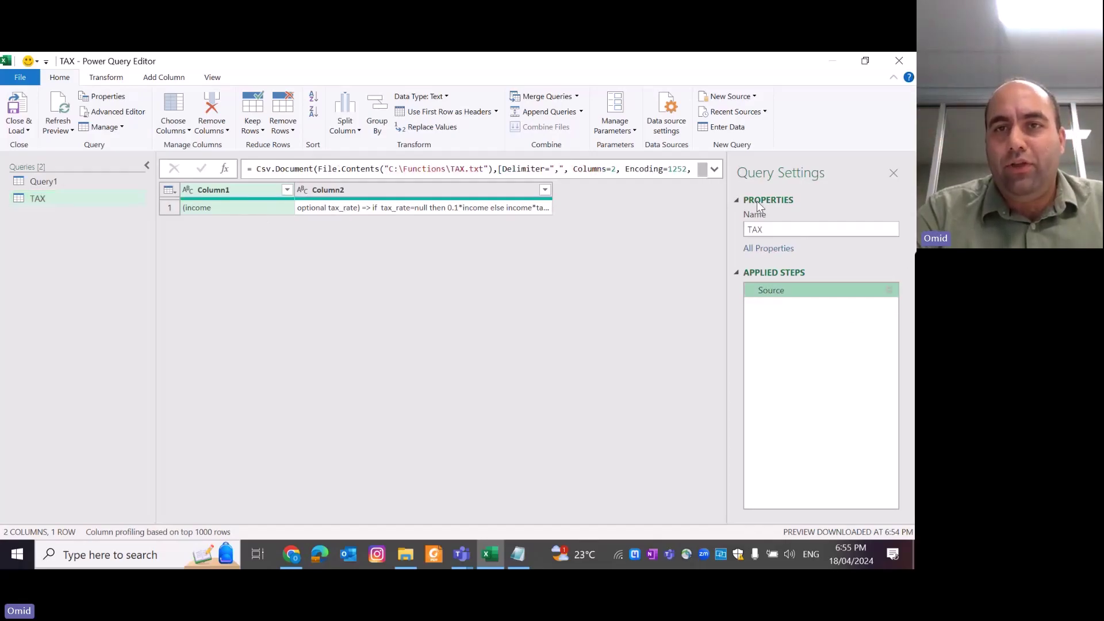
{"action": "left_click", "coordinate": [714, 169]}
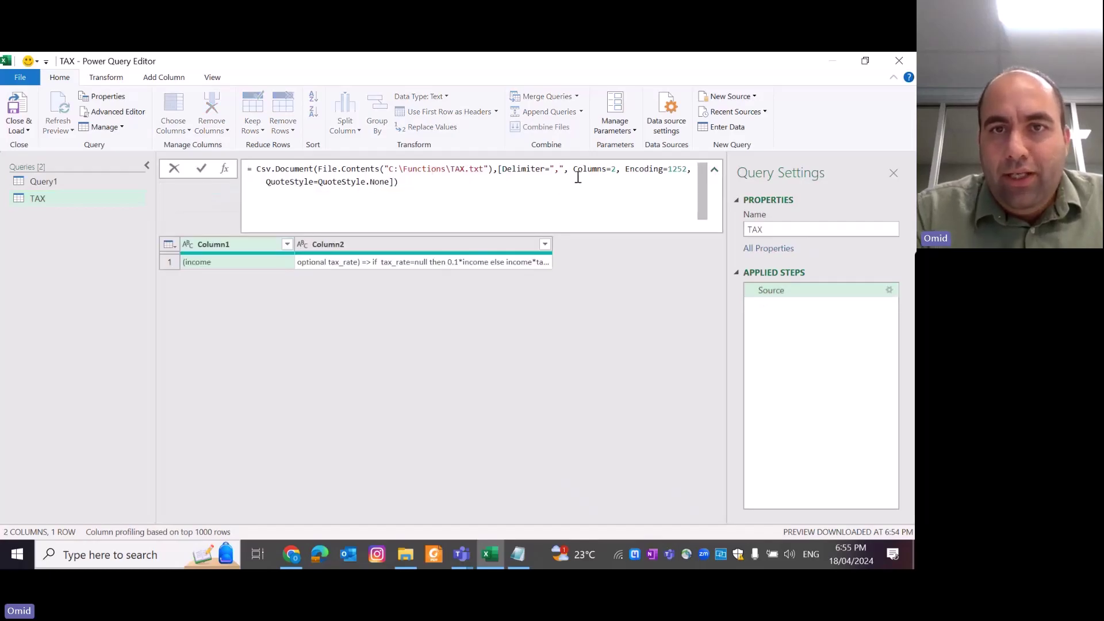
{"action": "left_click", "coordinate": [558, 170]}
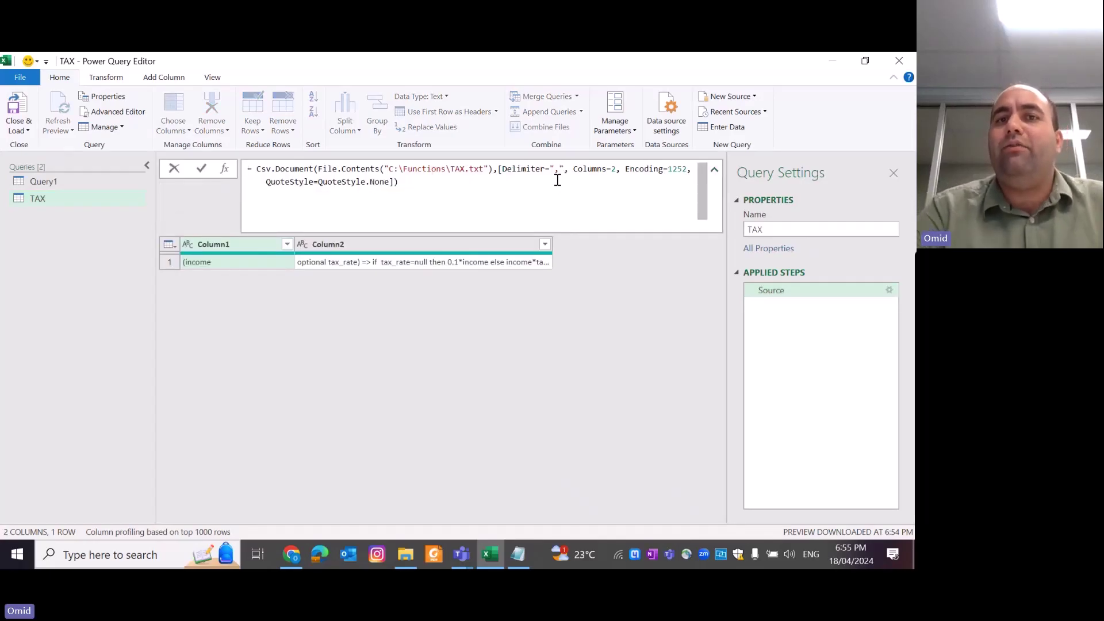
{"action": "key", "text": "shift+Left"}
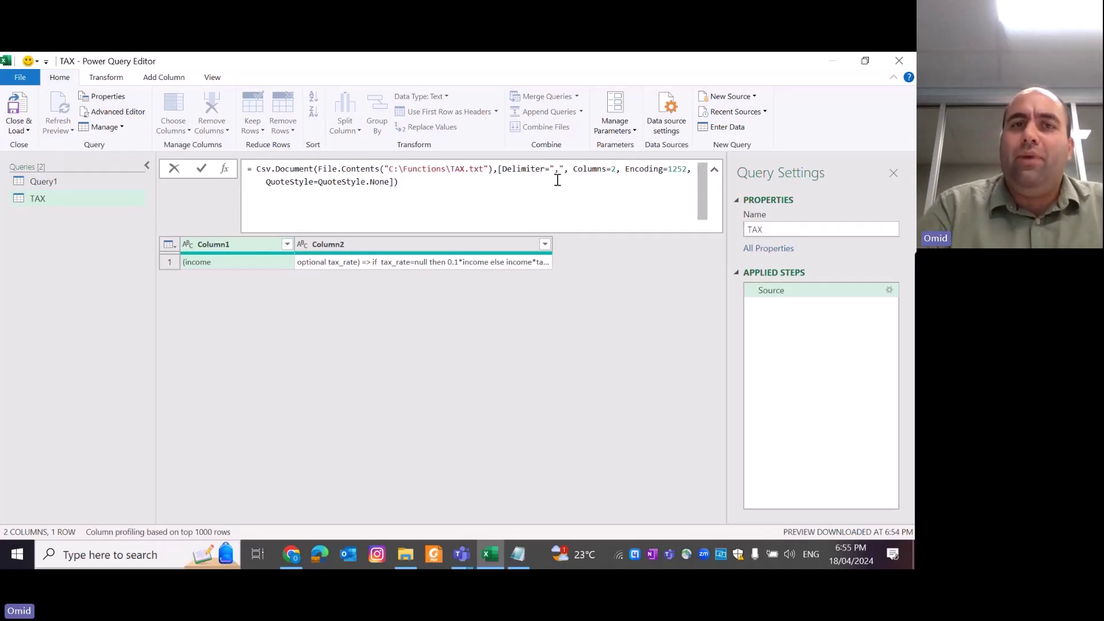
{"action": "type", "text": "xxx"}
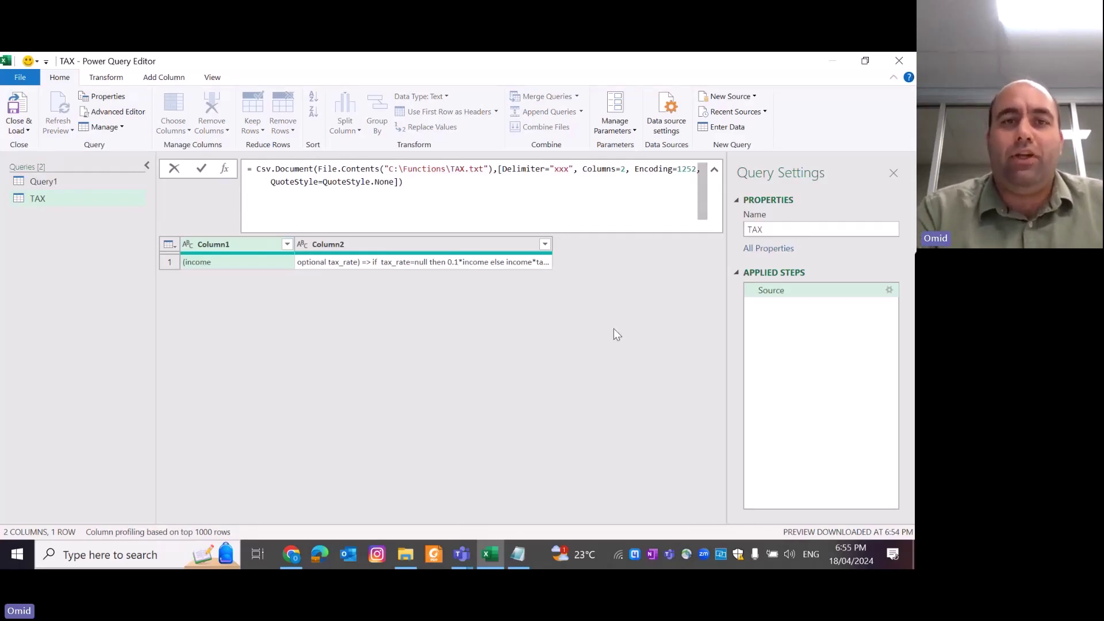
{"action": "key", "text": "Return"}
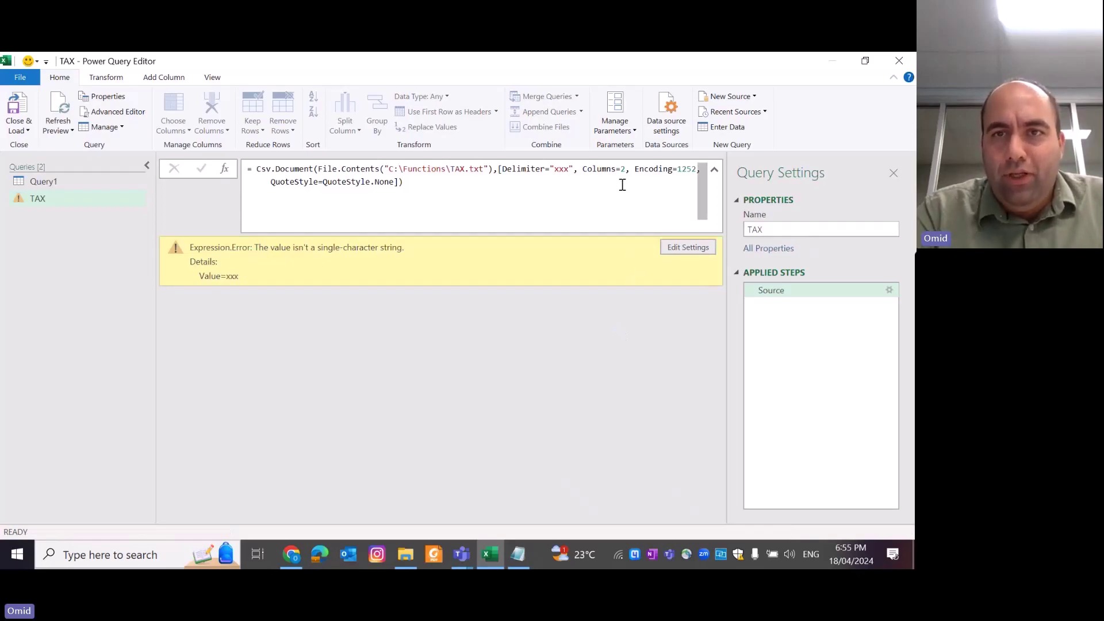
Step: Change the Source formula's Columns value from 2 to 1
{"action": "left_click", "coordinate": [538, 191]}
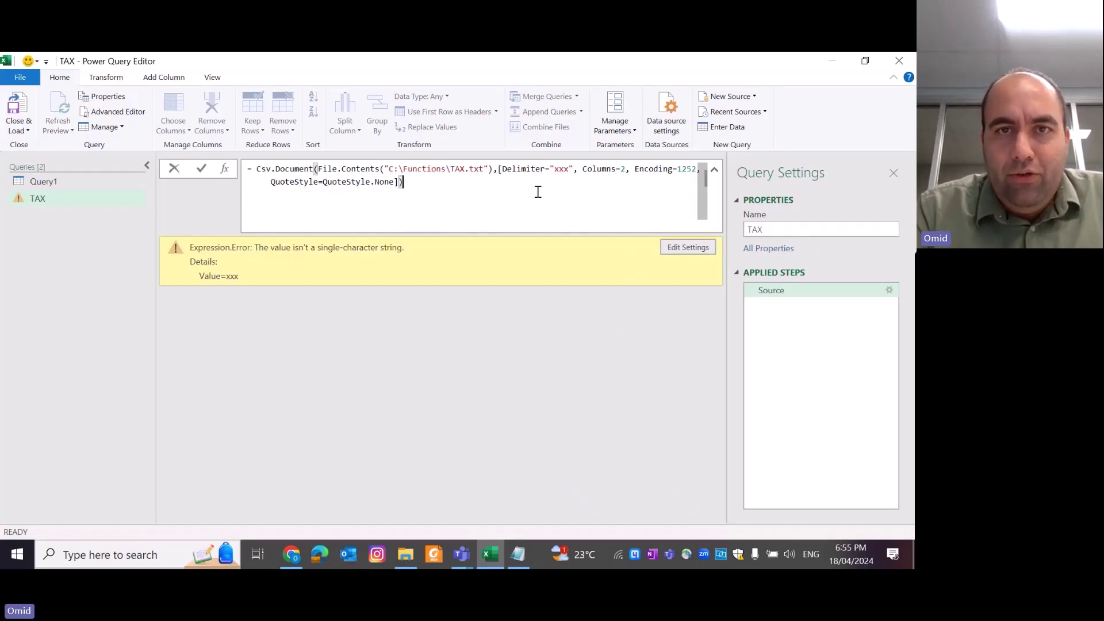
{"action": "left_click", "coordinate": [583, 169]}
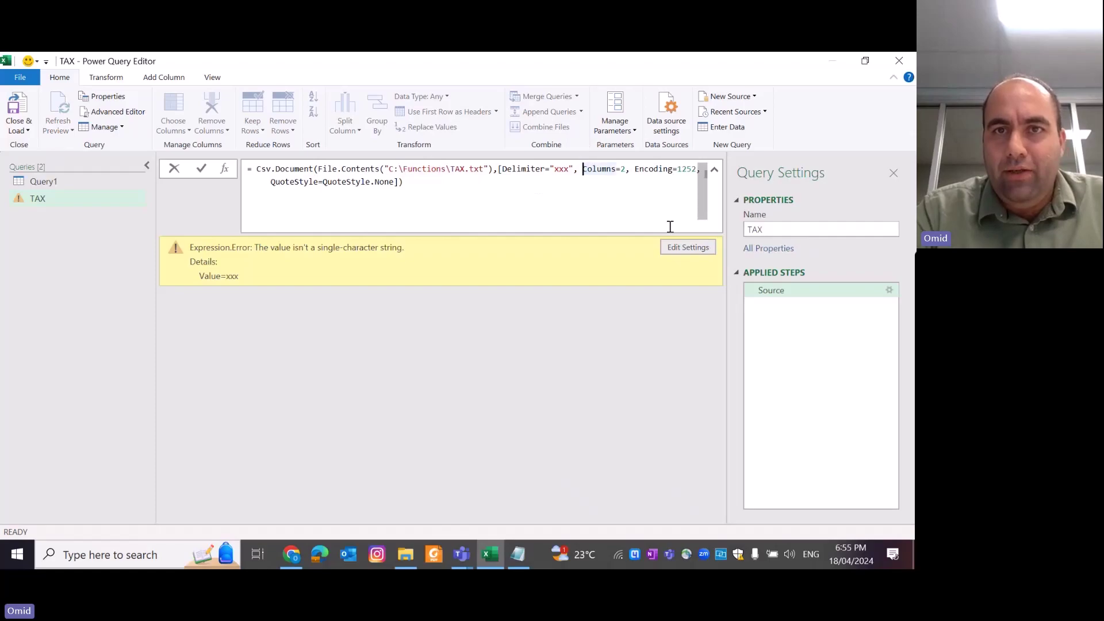
{"action": "key", "text": "Right"}
{"action": "key", "text": "Right"}
{"action": "key", "text": "Right"}
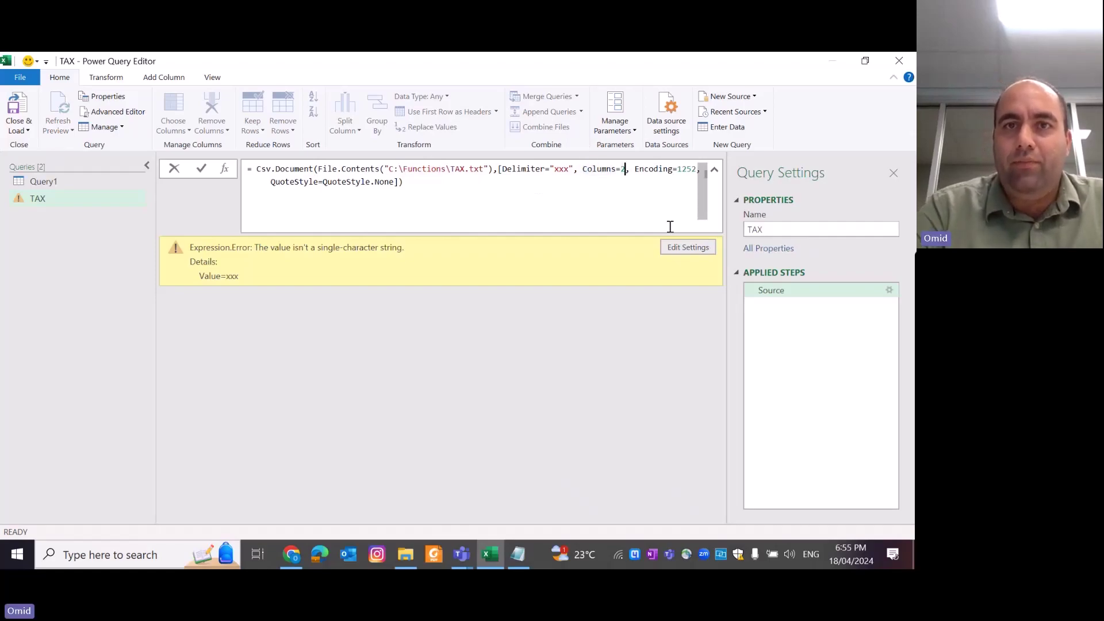
{"action": "key", "text": "Return"}
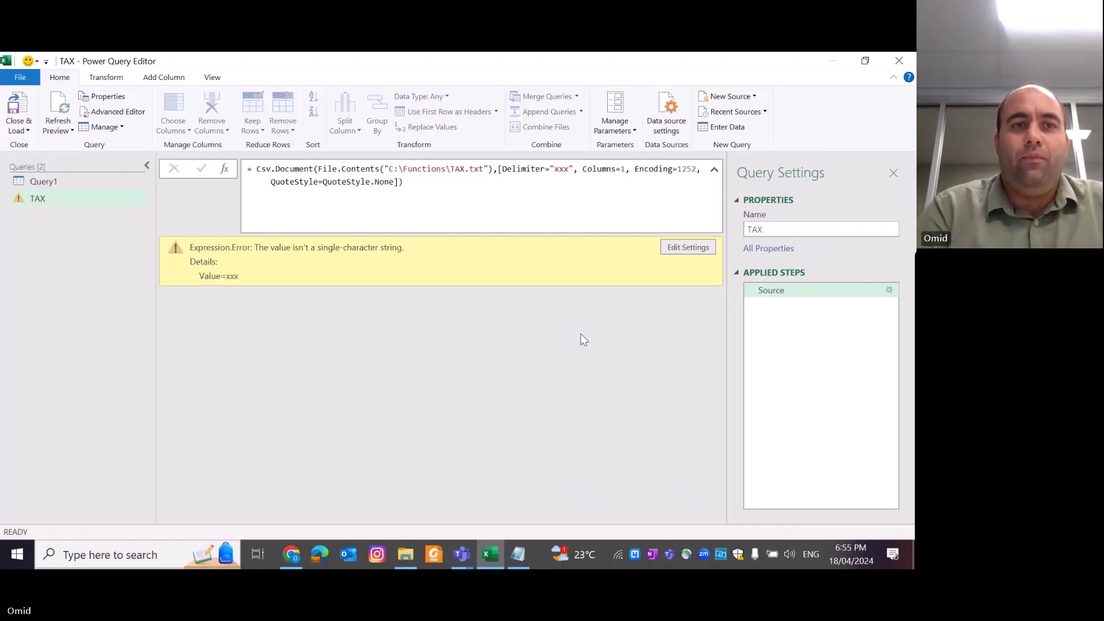
{"action": "left_click", "coordinate": [592, 185]}
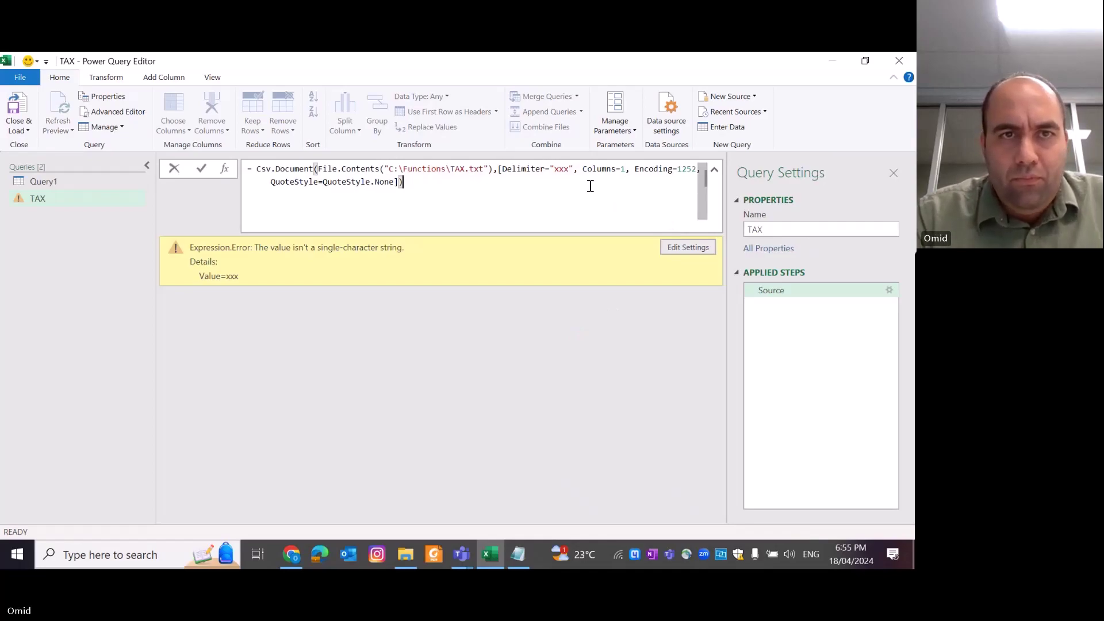
{"action": "left_click", "coordinate": [17, 197]}
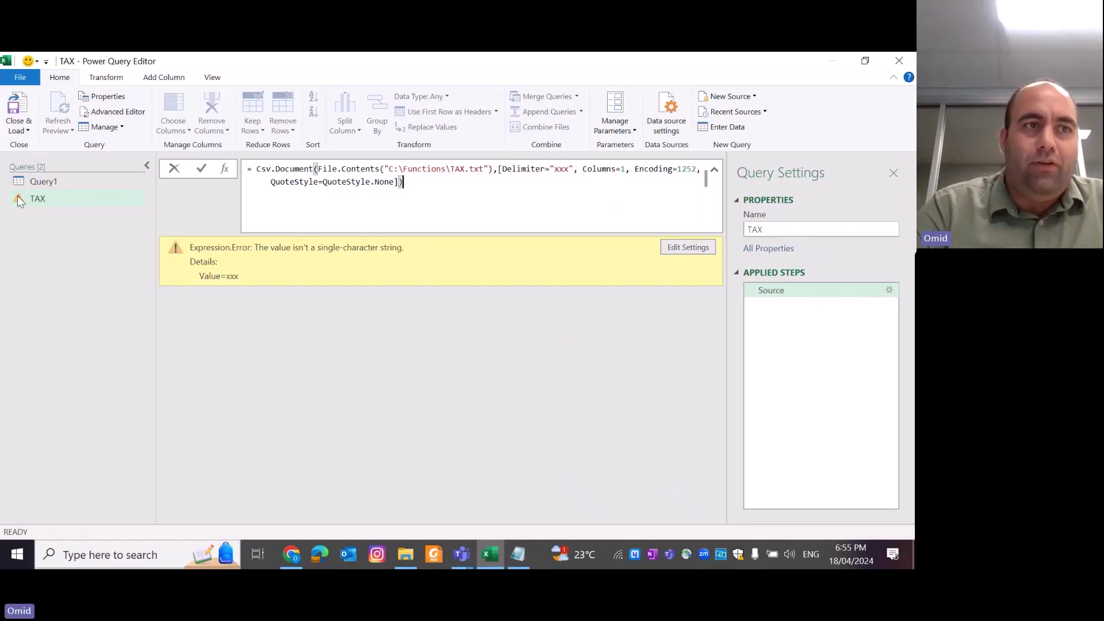
Step: Delete the TAX query and close Power Query Editor, keeping changes
{"action": "right_click", "coordinate": [48, 201]}
{"action": "left_click", "coordinate": [81, 242]}
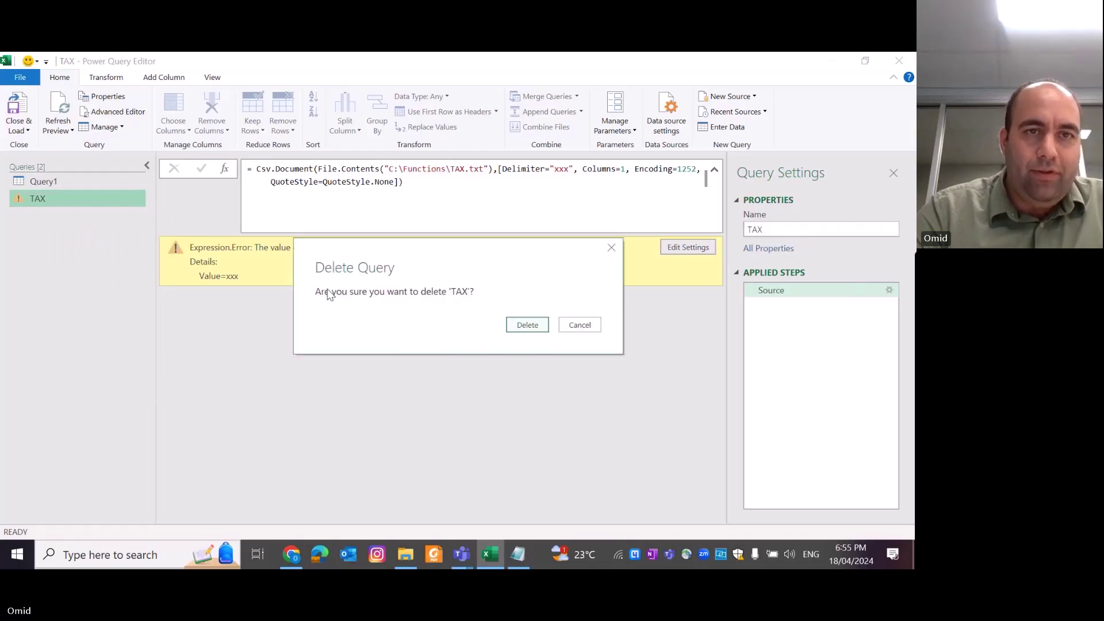
{"action": "left_click", "coordinate": [526, 325]}
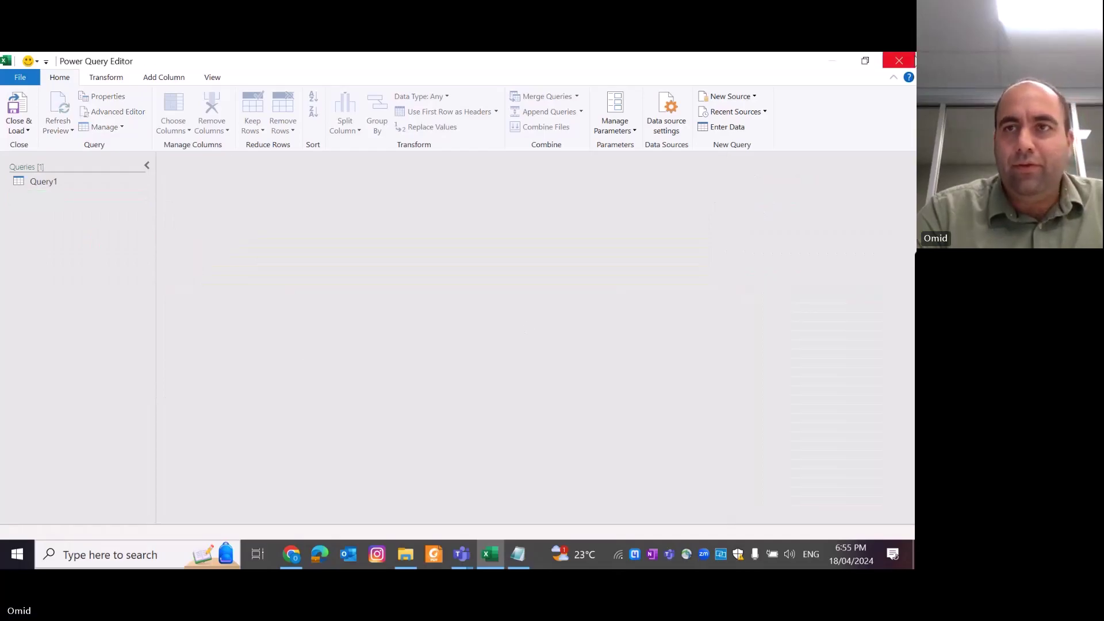
{"action": "left_click", "coordinate": [899, 61]}
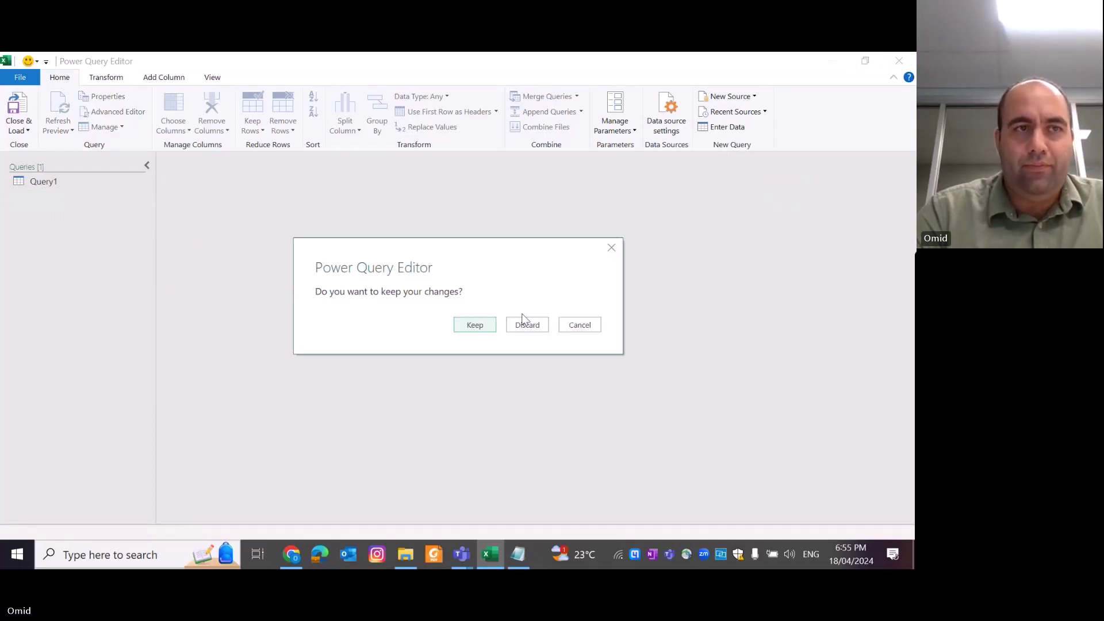
{"action": "left_click", "coordinate": [523, 323]}
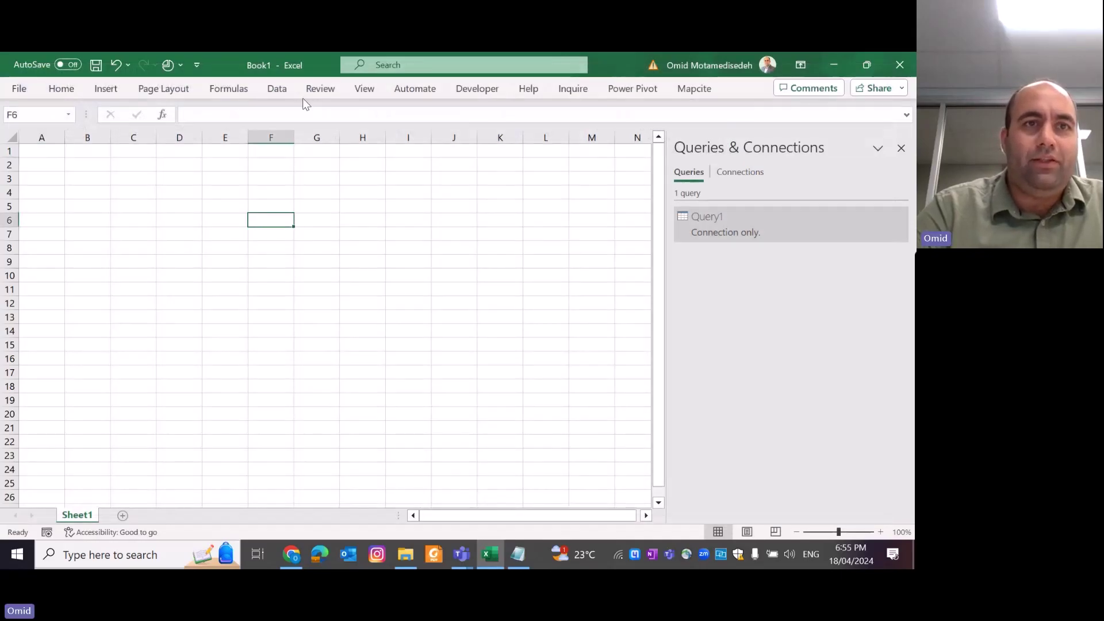
Step: Re-import TAX.txt from Text/CSV with a Colon delimiter and load it
{"action": "left_click", "coordinate": [281, 89]}
{"action": "left_click", "coordinate": [22, 138]}
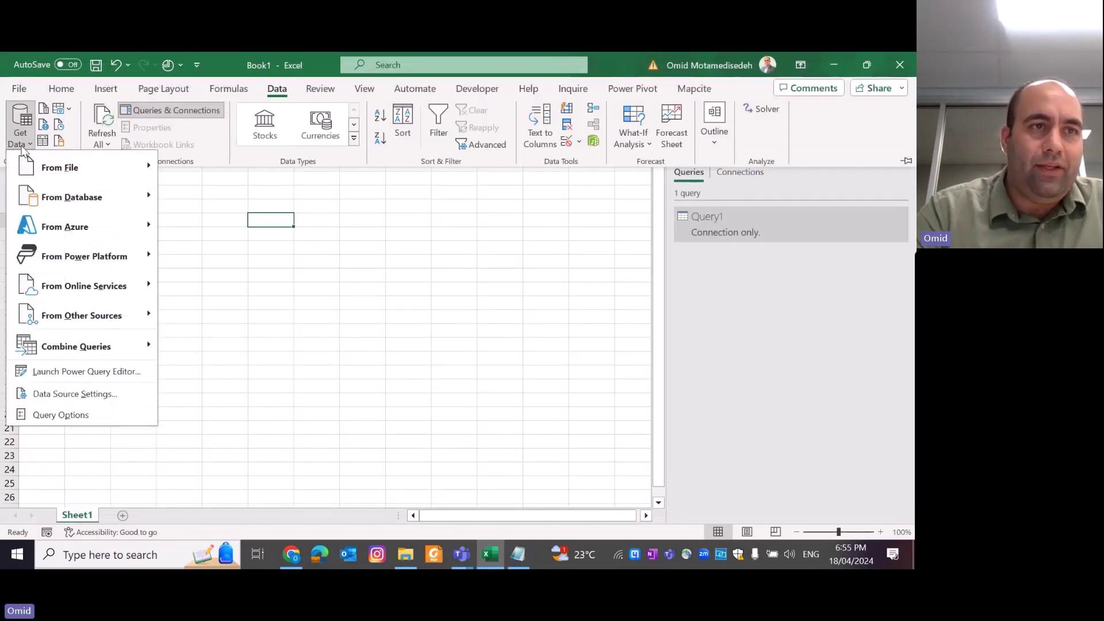
{"action": "mouse_move", "coordinate": [82, 168]}
{"action": "left_click", "coordinate": [233, 204]}
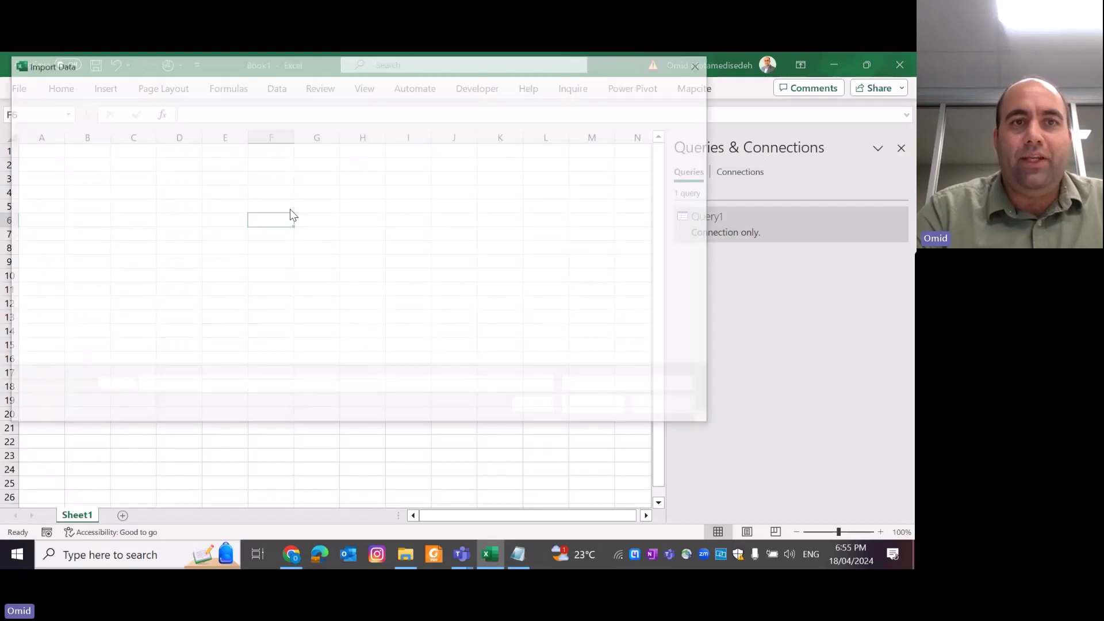
{"action": "double_click", "coordinate": [164, 141]}
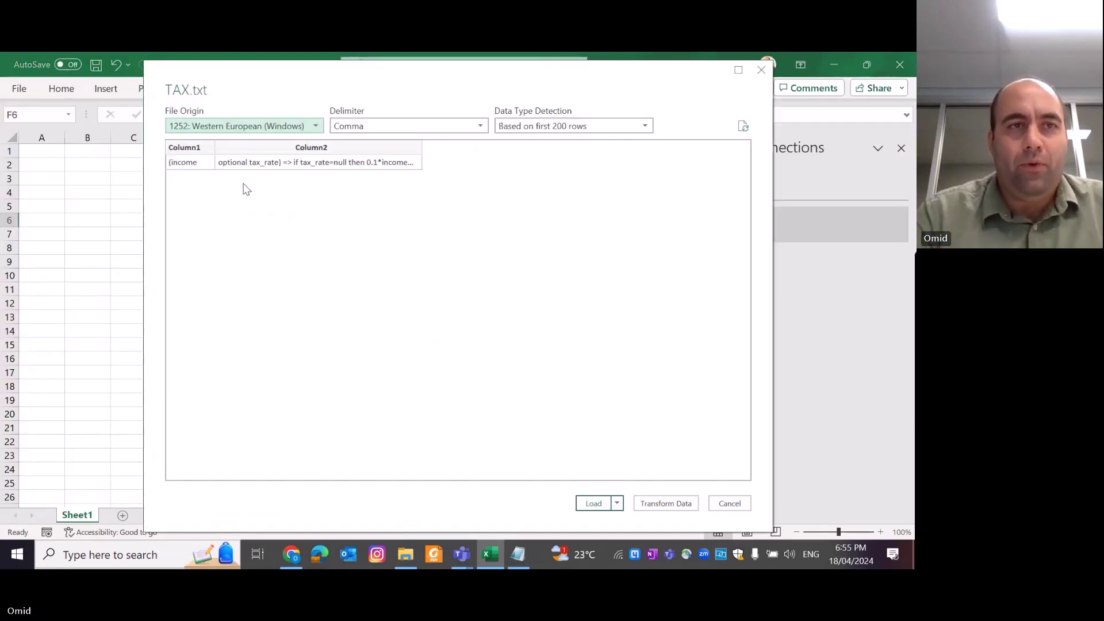
{"action": "left_click", "coordinate": [425, 128]}
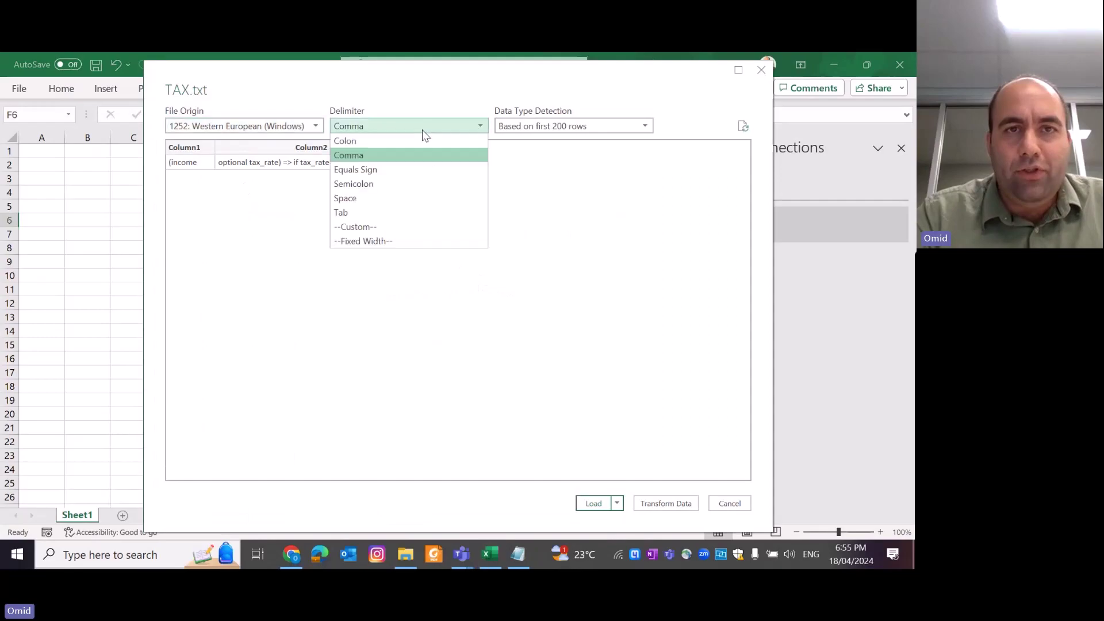
{"action": "left_click", "coordinate": [374, 141]}
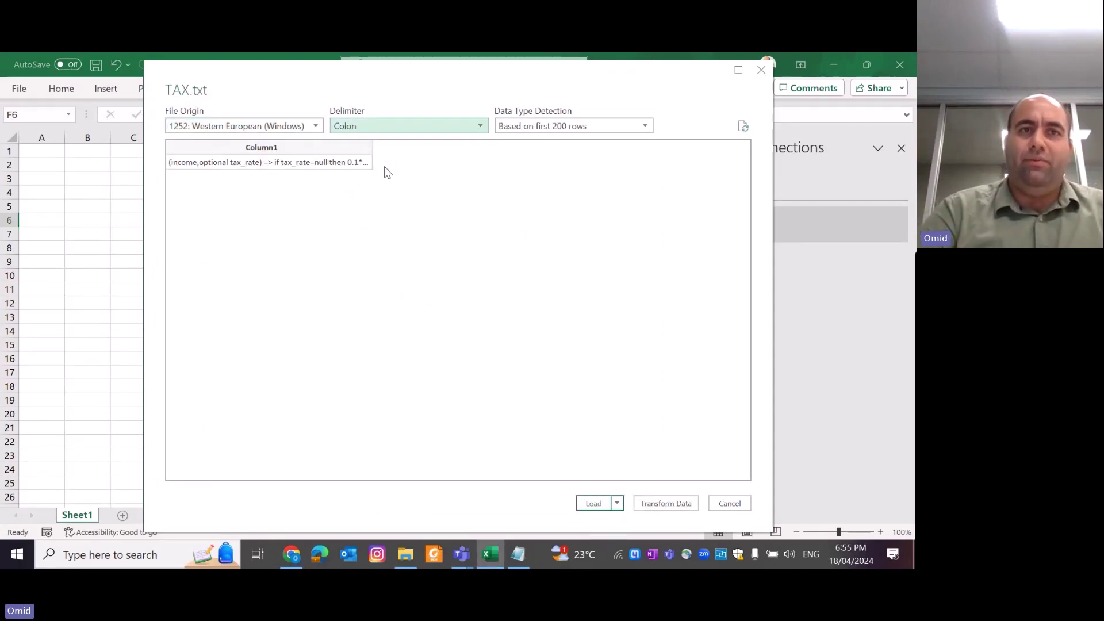
{"action": "left_click", "coordinate": [598, 504]}
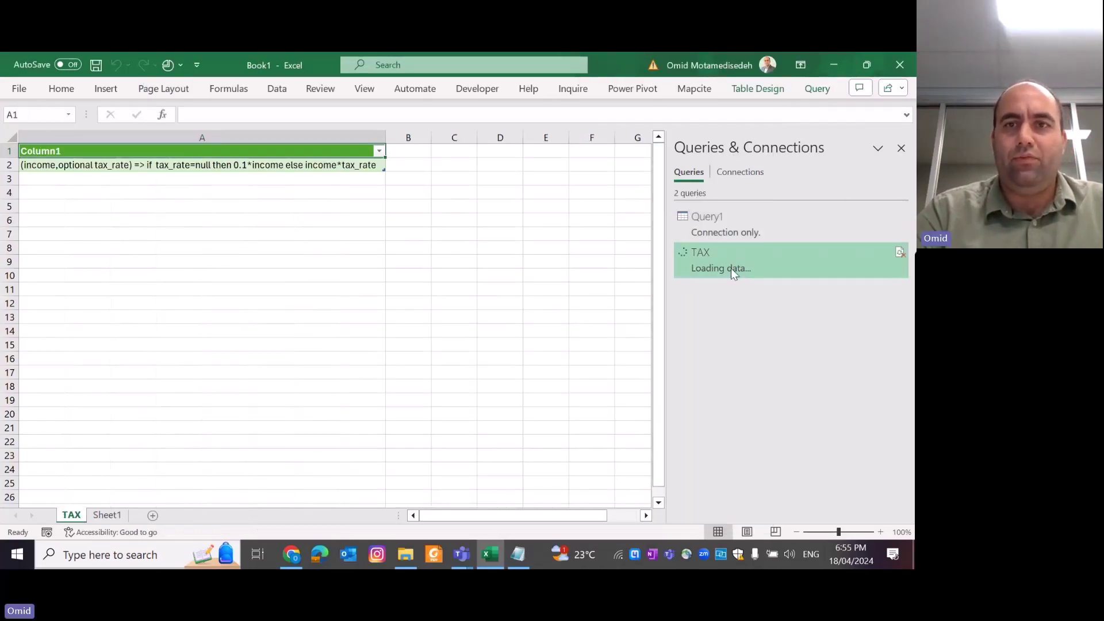
Step: Edit the TAX query, remove Changed Type, and drill into the Column1 cell's function text
{"action": "right_click", "coordinate": [730, 268]}
{"action": "left_click", "coordinate": [767, 299]}
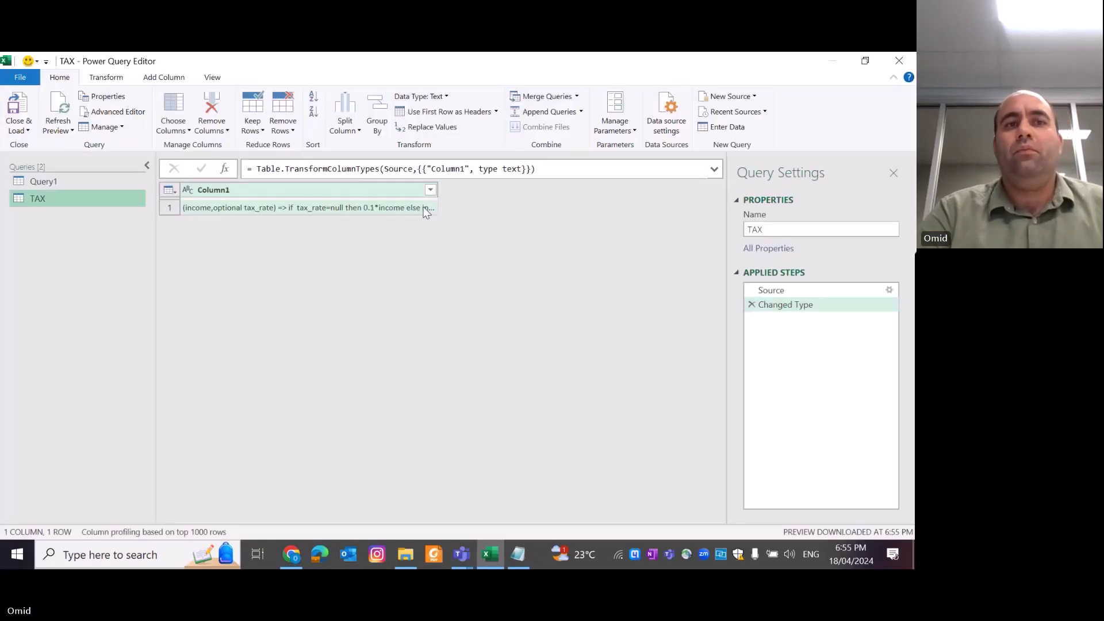
{"action": "left_click", "coordinate": [752, 305]}
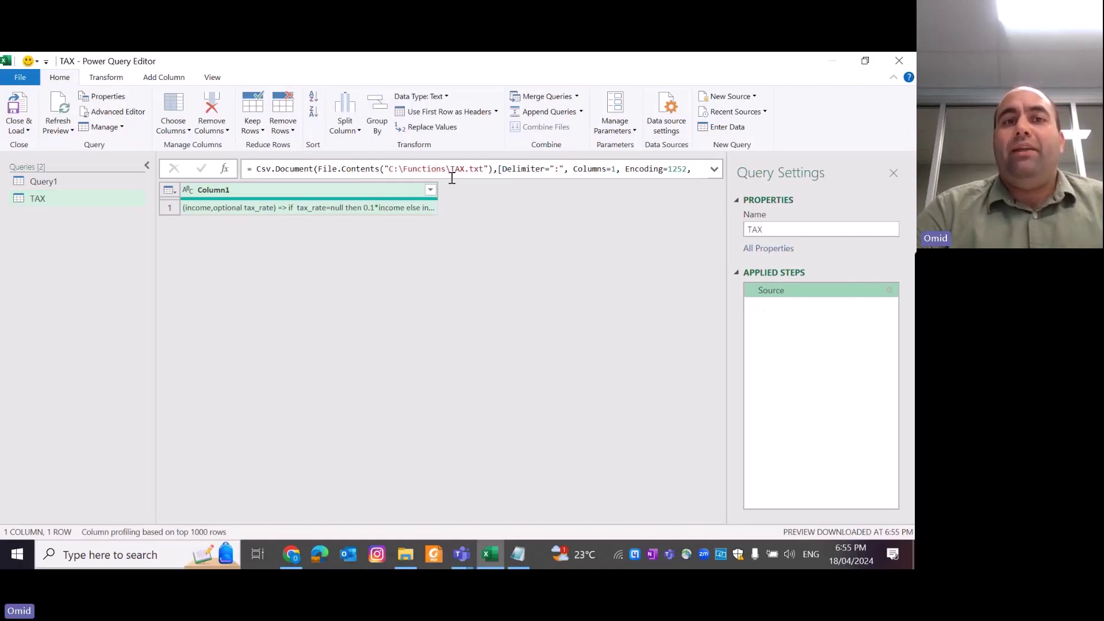
{"action": "left_click_drag", "start_coordinate": [438, 190], "coordinate": [599, 194]}
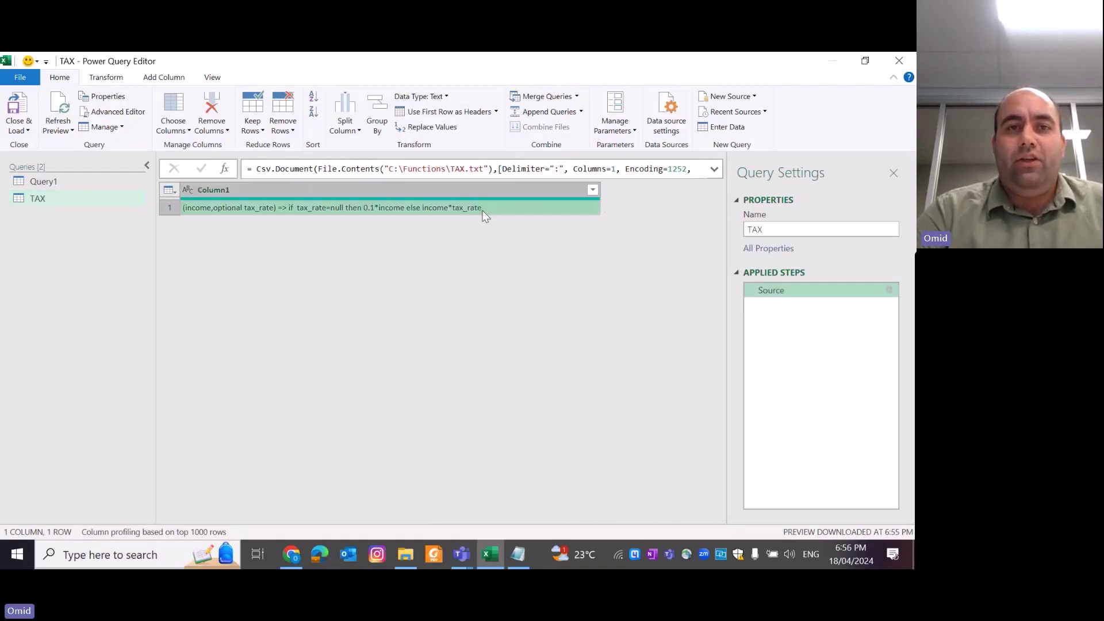
{"action": "left_click", "coordinate": [482, 210]}
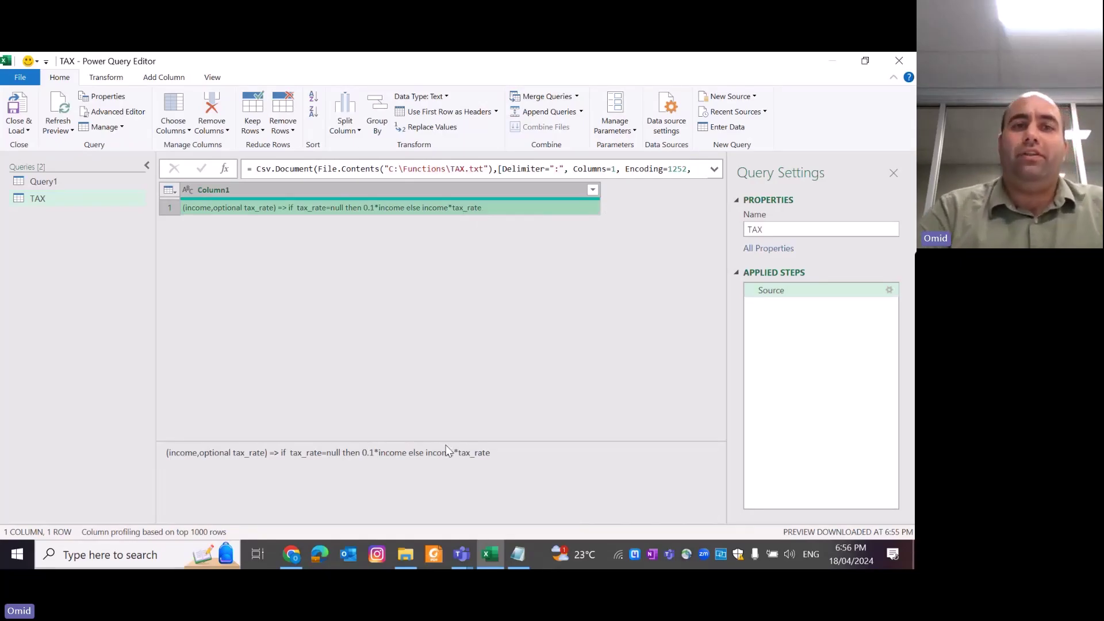
{"action": "double_click", "coordinate": [471, 212]}
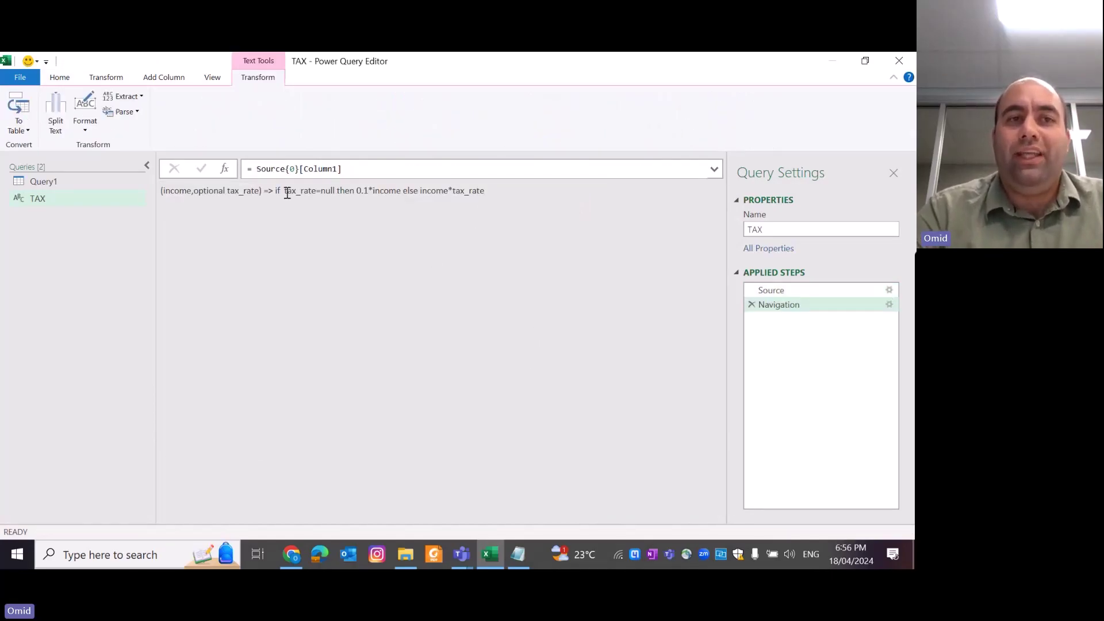
Step: Wrap the step formula as Expression.Evaluate(Source{0}[Column1],#shared)
{"action": "left_click", "coordinate": [256, 168]}
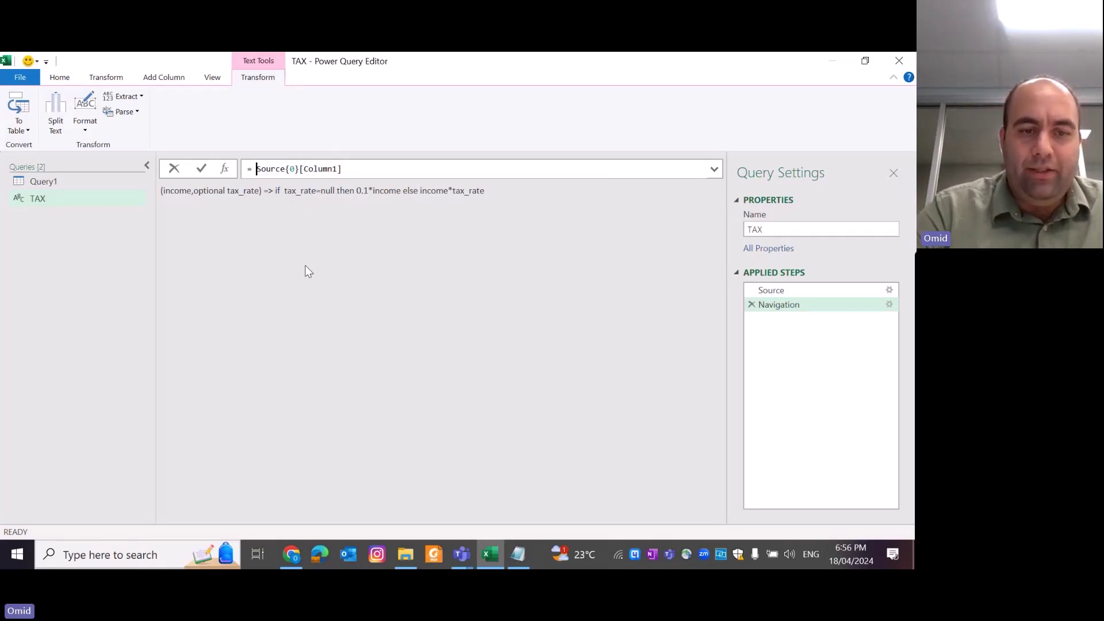
{"action": "type", "text": "Exper"}
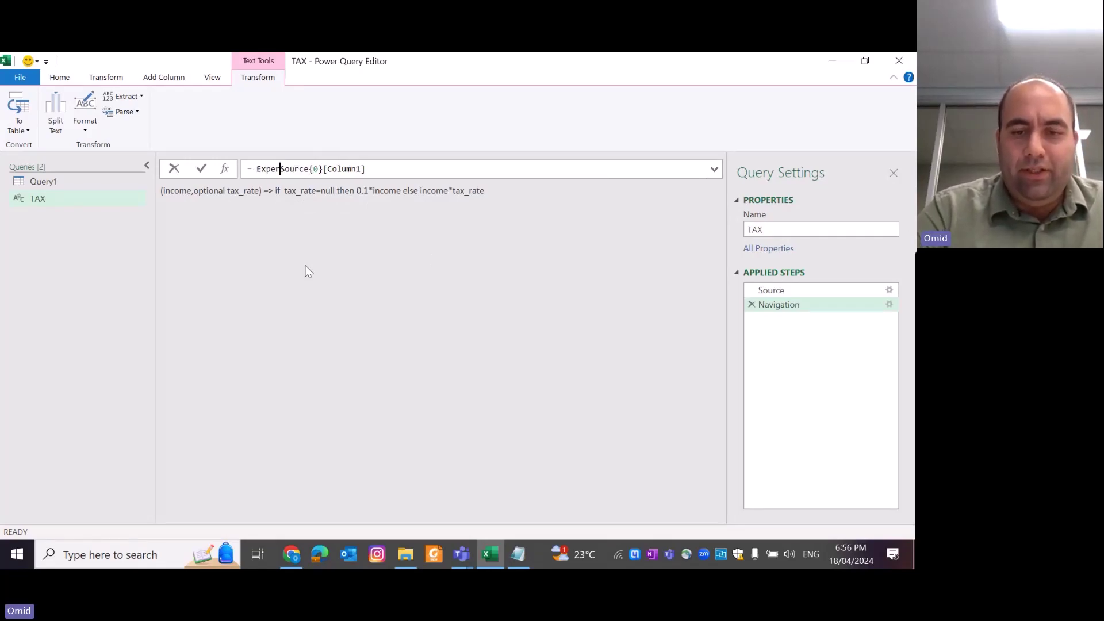
{"action": "type", "text": "ision.Ev"}
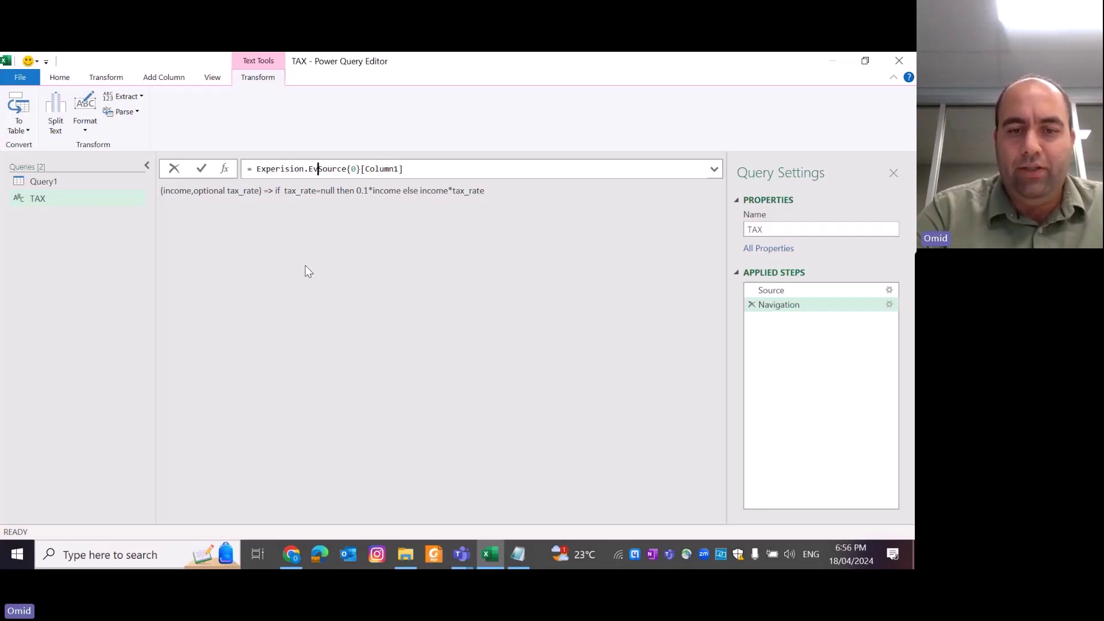
{"action": "type", "text": "aluate("}
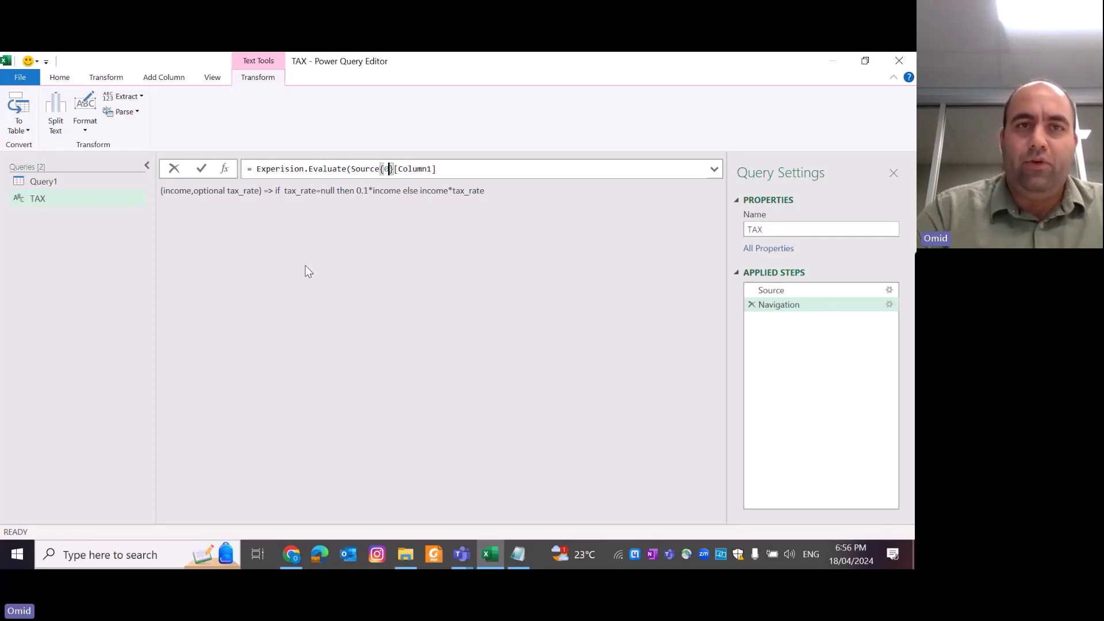
{"action": "key", "text": "End"}
{"action": "type", "text": ",#"}
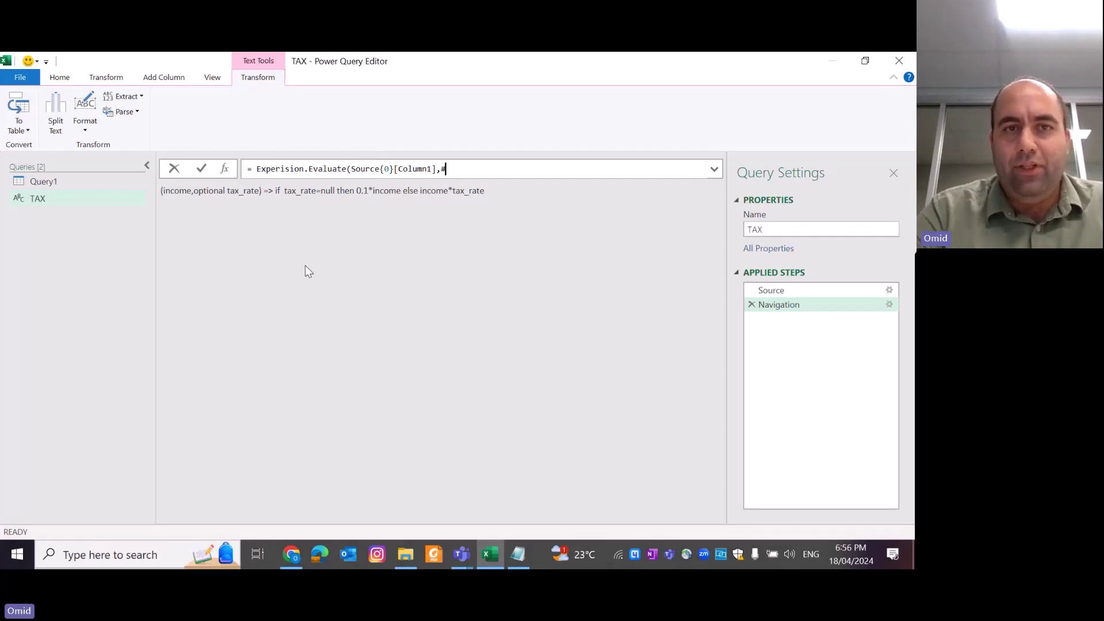
{"action": "type", "text": "shared"}
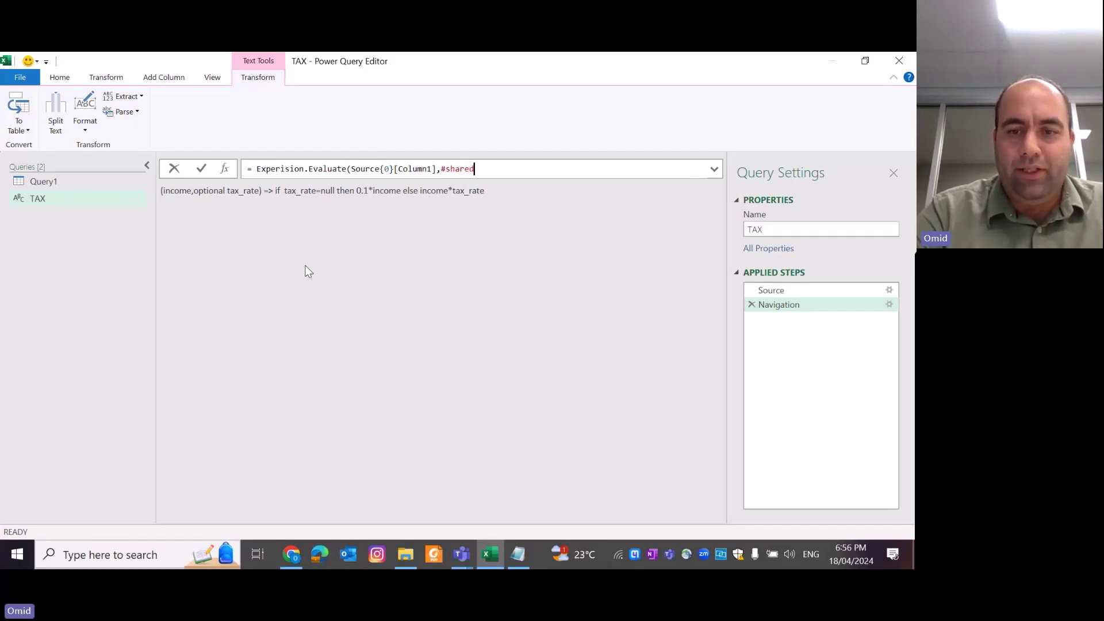
{"action": "key", "text": "Return"}
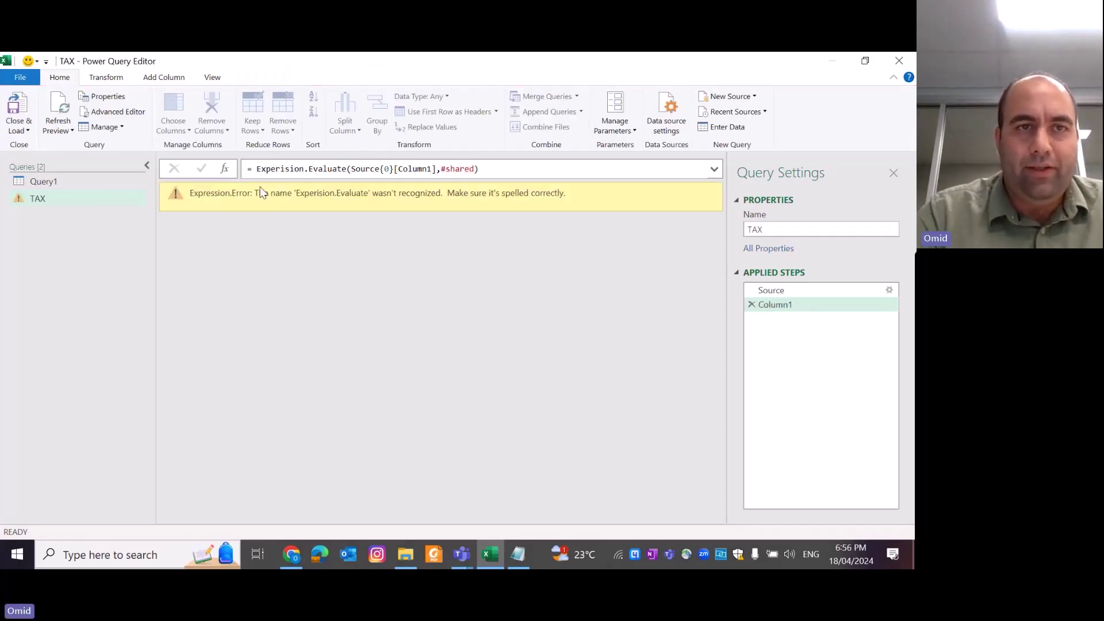
Step: Correct the misspelled Expression.Evaluate name using autocomplete and commit the formula
{"action": "left_click", "coordinate": [280, 168]}
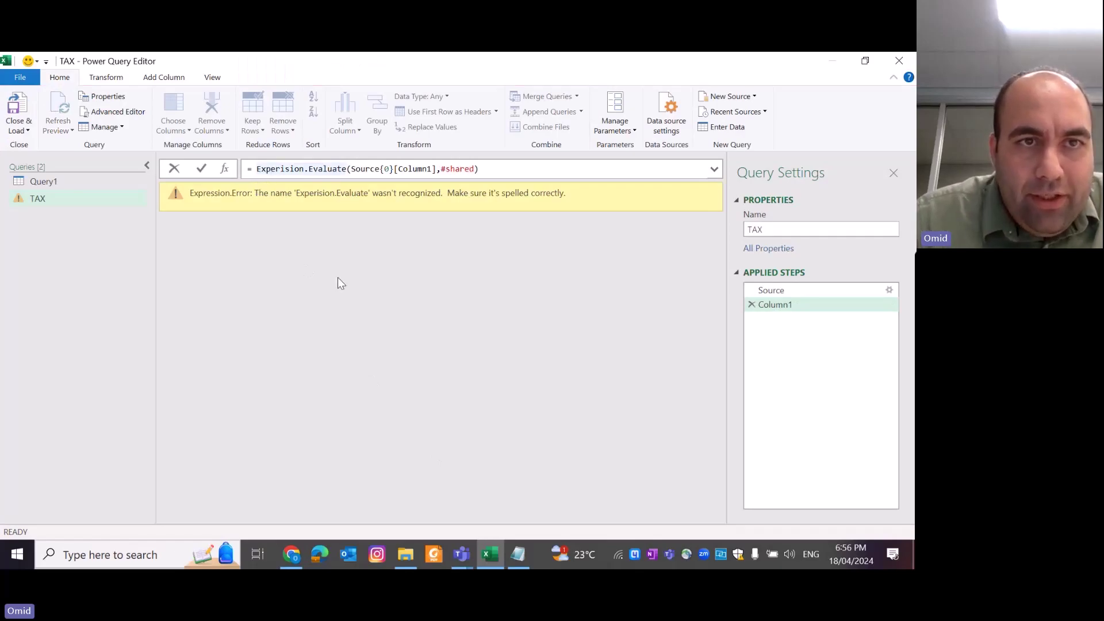
{"action": "key", "text": "BackSpace"}
{"action": "key", "text": "Return"}
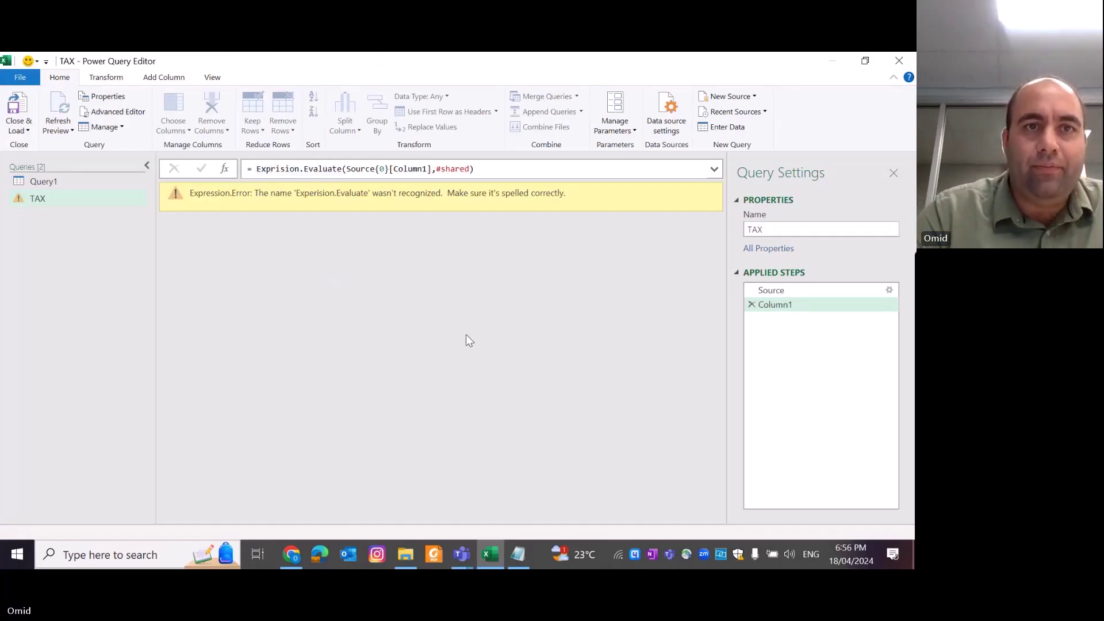
{"action": "left_click", "coordinate": [342, 169]}
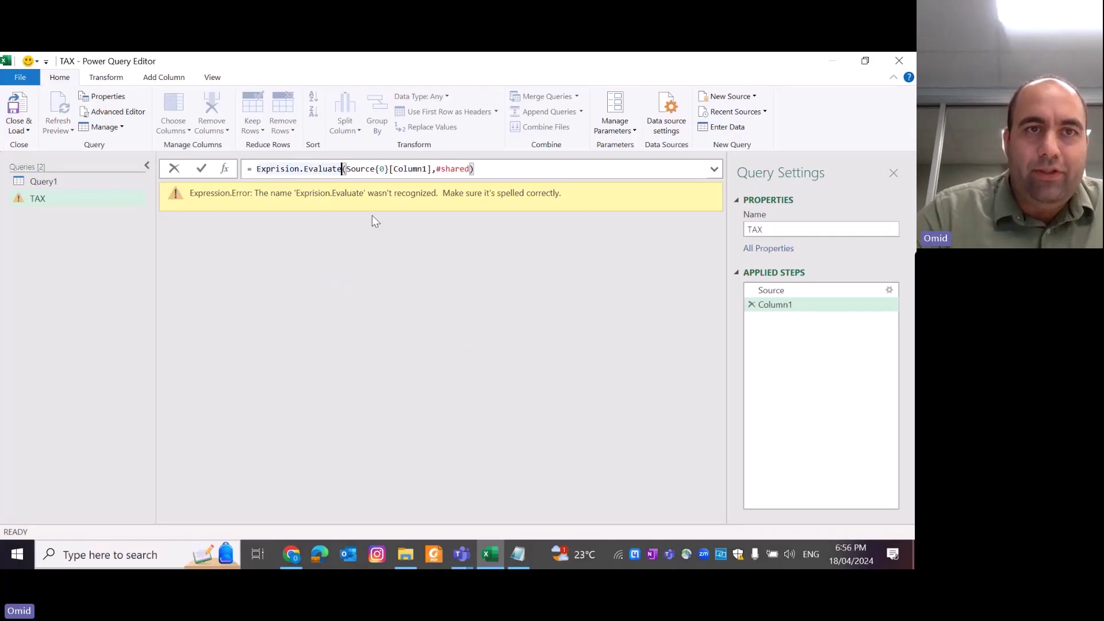
{"action": "key", "text": "ctrl+shift+Left"}
{"action": "key", "text": "ctrl+shift+Left"}
{"action": "type", "text": "Expr"}
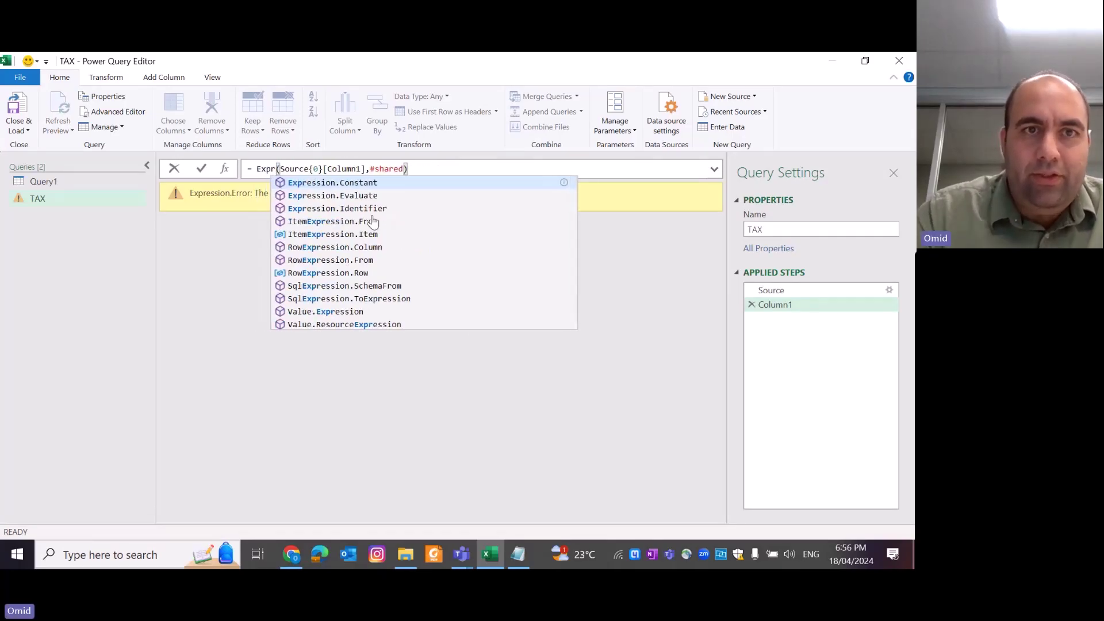
{"action": "key", "text": "Down"}
{"action": "key", "text": "Tab"}
{"action": "key", "text": "Return"}
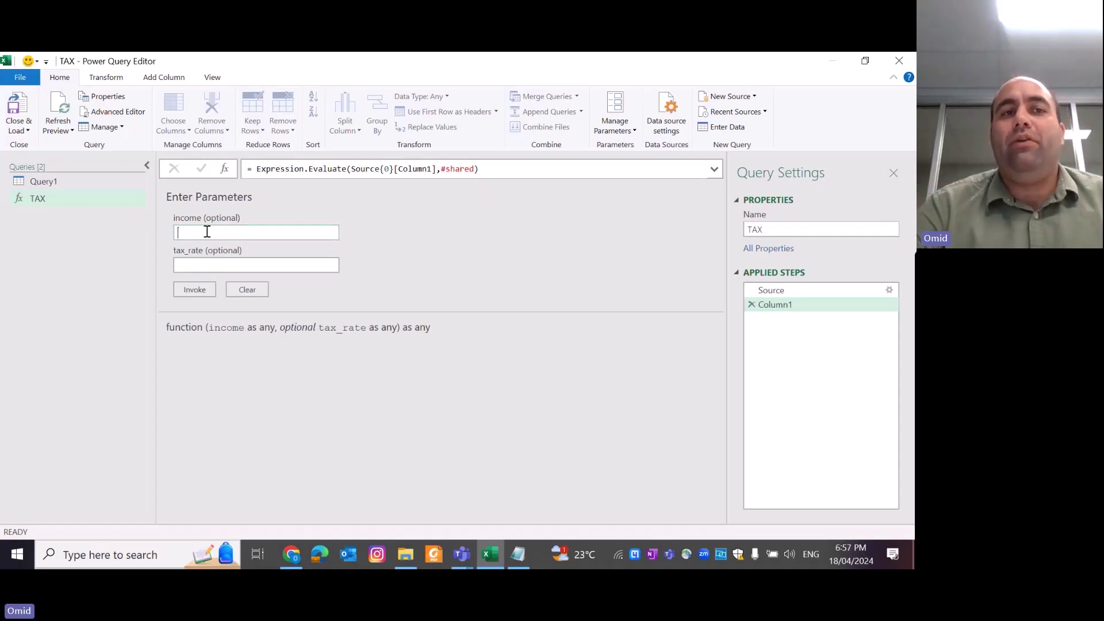
Step: Invoke TAX with income 1200 and a tax_rate of 0.1
{"action": "left_click", "coordinate": [200, 265]}
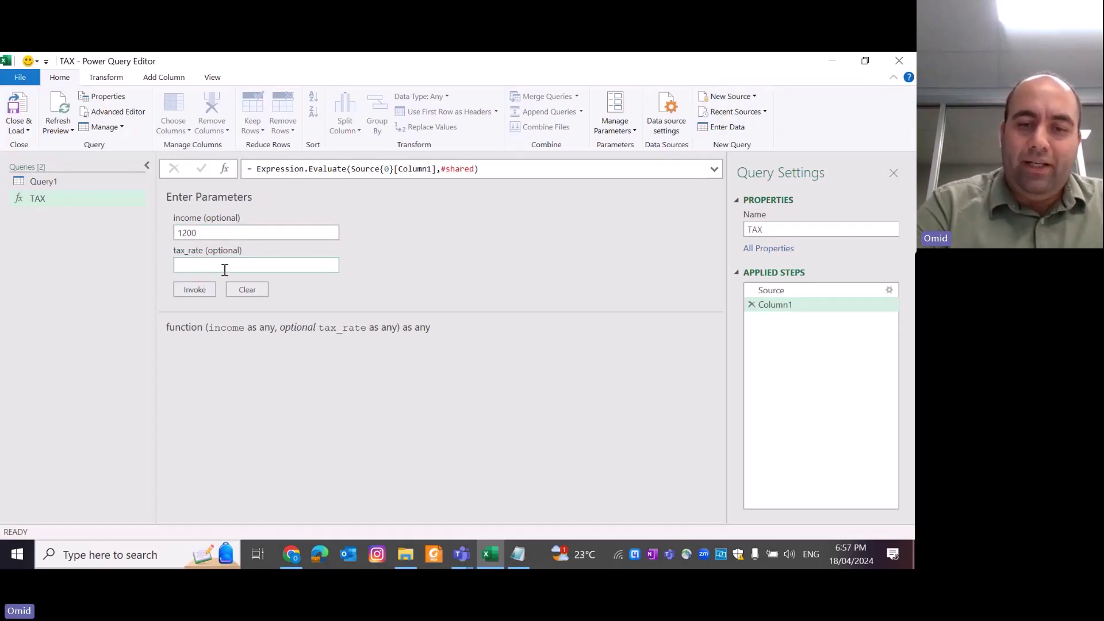
{"action": "type", "text": "01"}
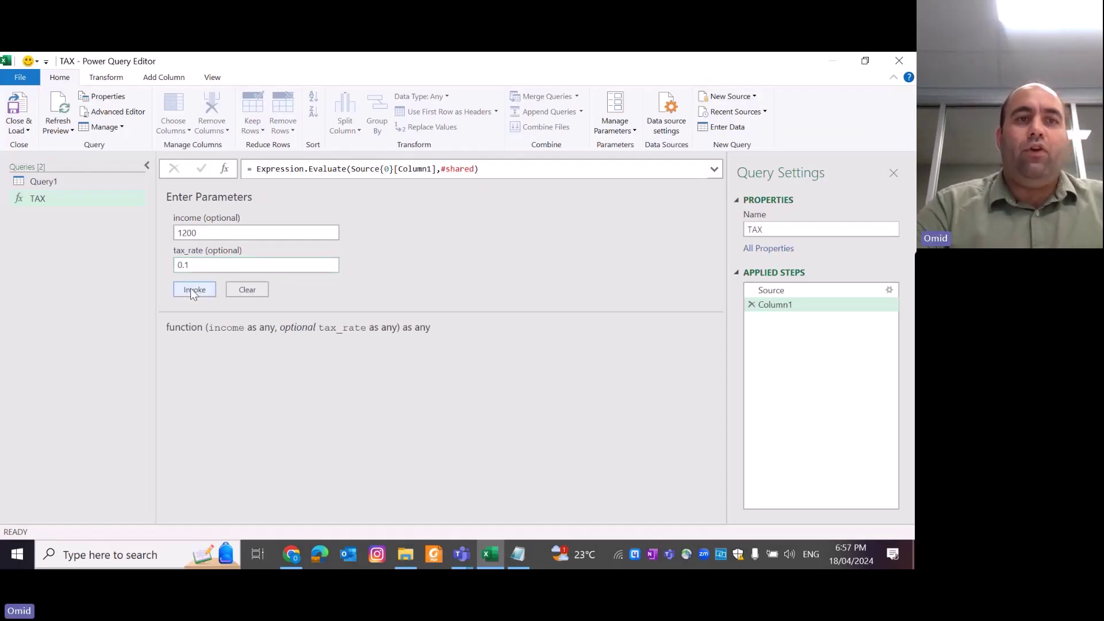
{"action": "left_click", "coordinate": [191, 289]}
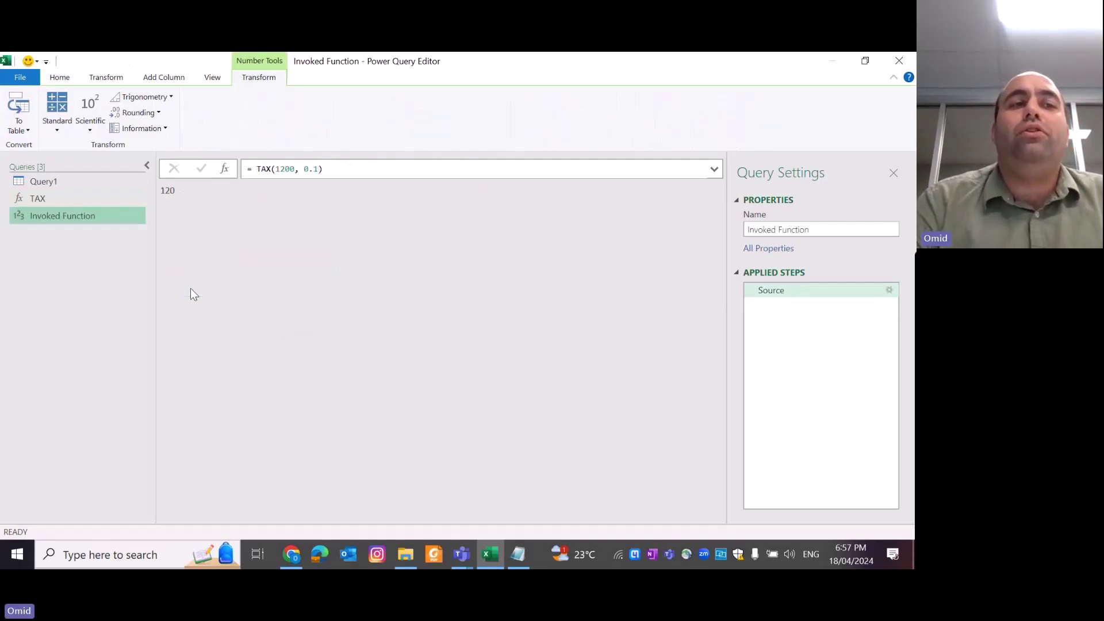
Step: Add a Custom column to Query1 computing TAX([Income],0.15)
{"action": "left_click", "coordinate": [52, 179]}
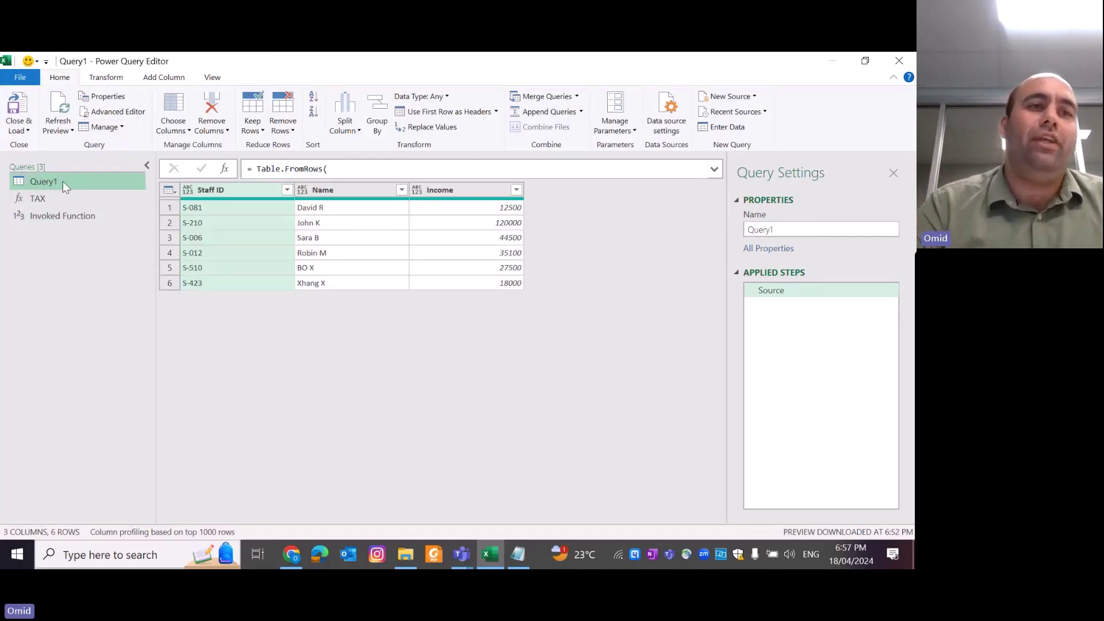
{"action": "left_click", "coordinate": [167, 77]}
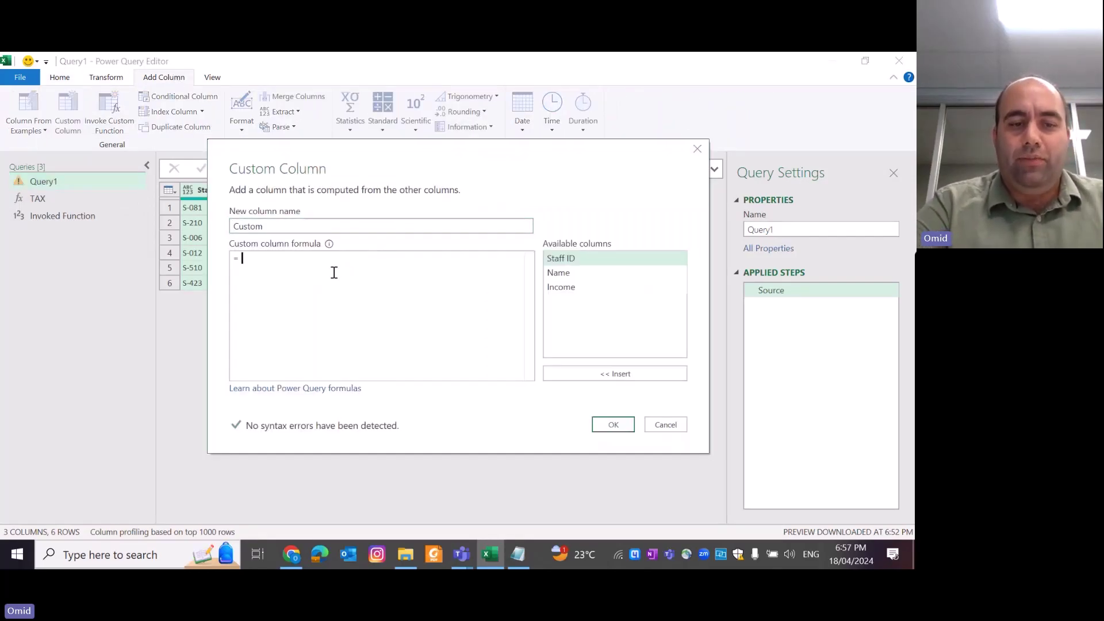
{"action": "type", "text": "AX("}
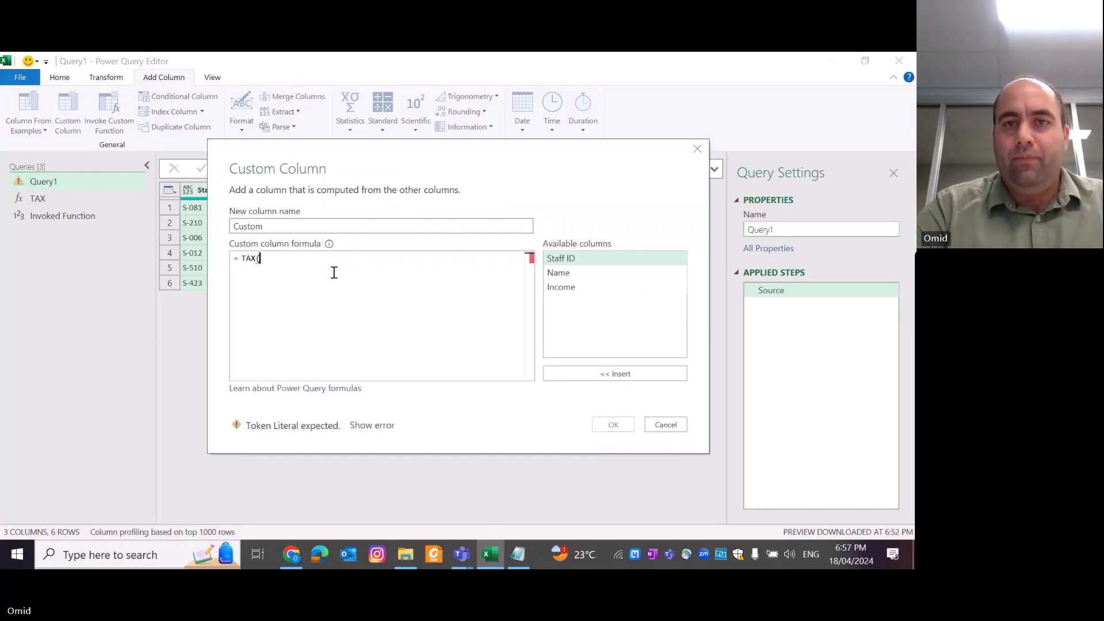
{"action": "double_click", "coordinate": [556, 286]}
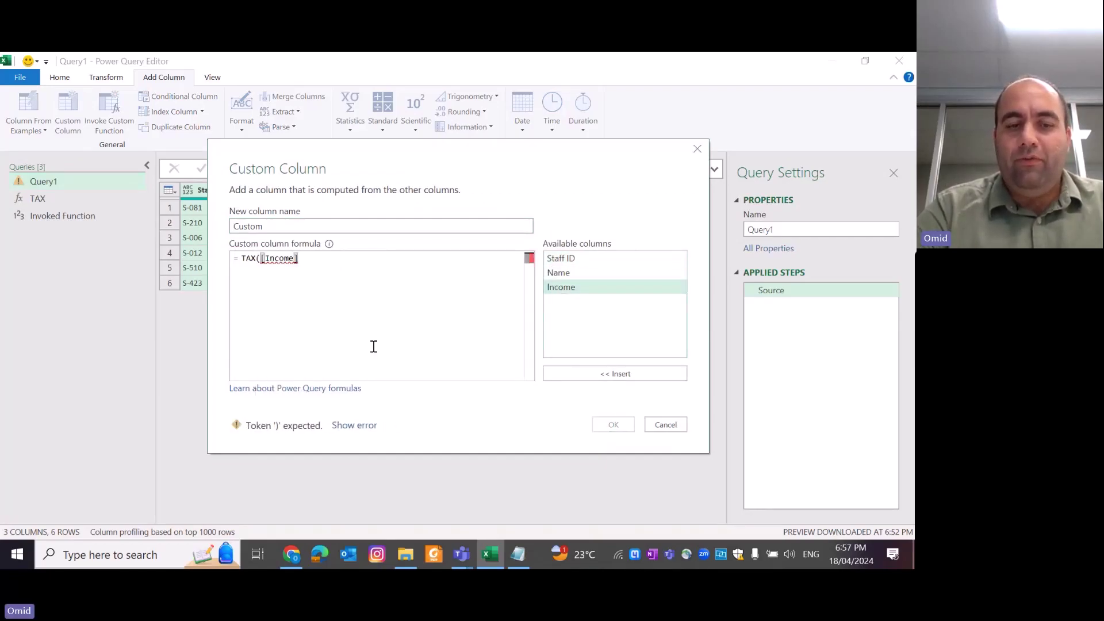
{"action": "type", "text": ",0.15"}
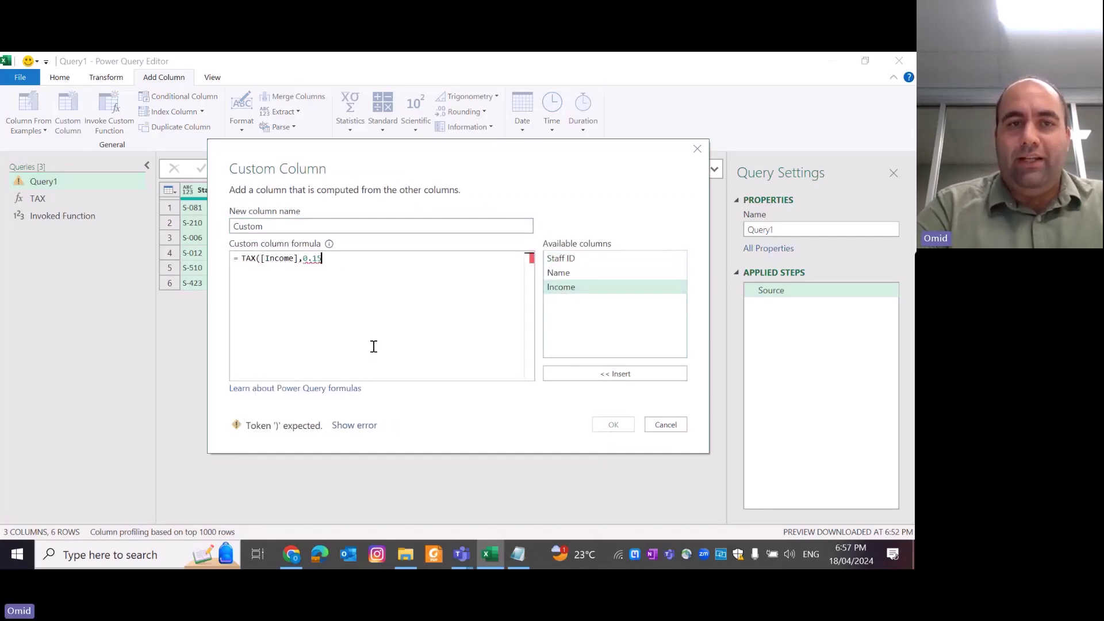
{"action": "type", "text": ")"}
{"action": "left_click", "coordinate": [605, 424]}
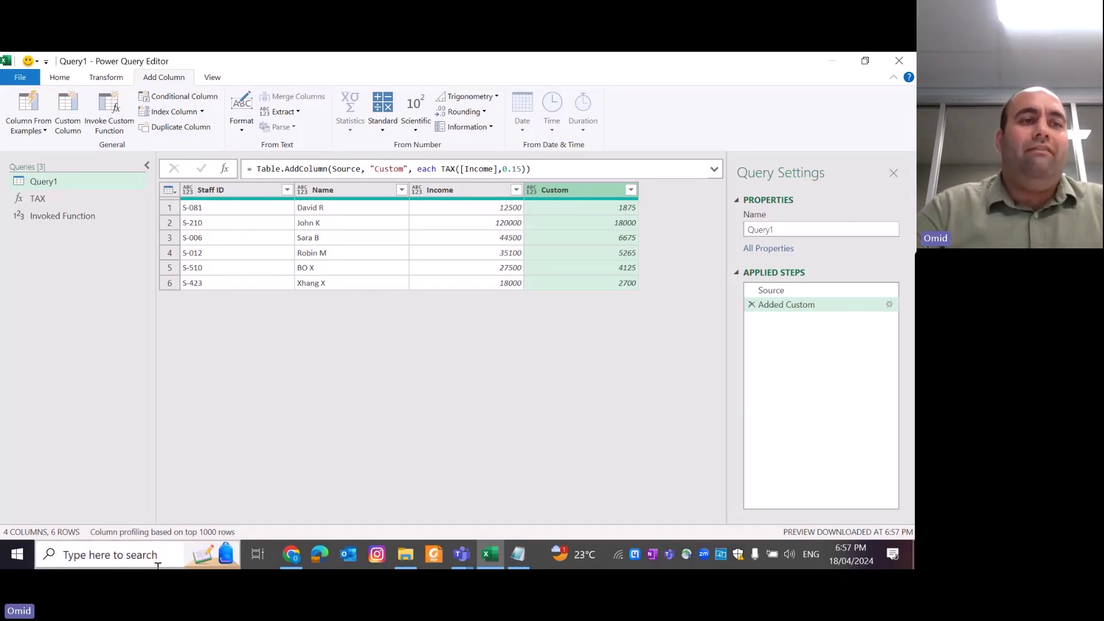
{"action": "left_click", "coordinate": [38, 199]}
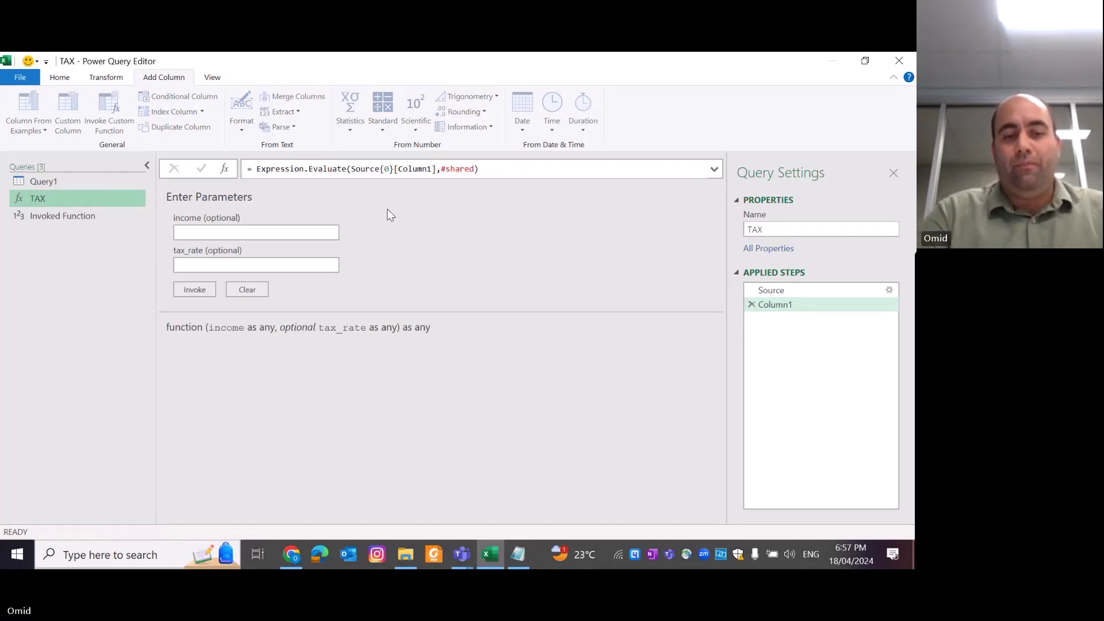
Step: Scroll the GitHub README to the Documentation in Custom Functions example, then return to Power Query
{"action": "key", "text": "alt+Tab"}
{"action": "key", "text": "Tab"}
{"action": "key", "text": "Tab"}
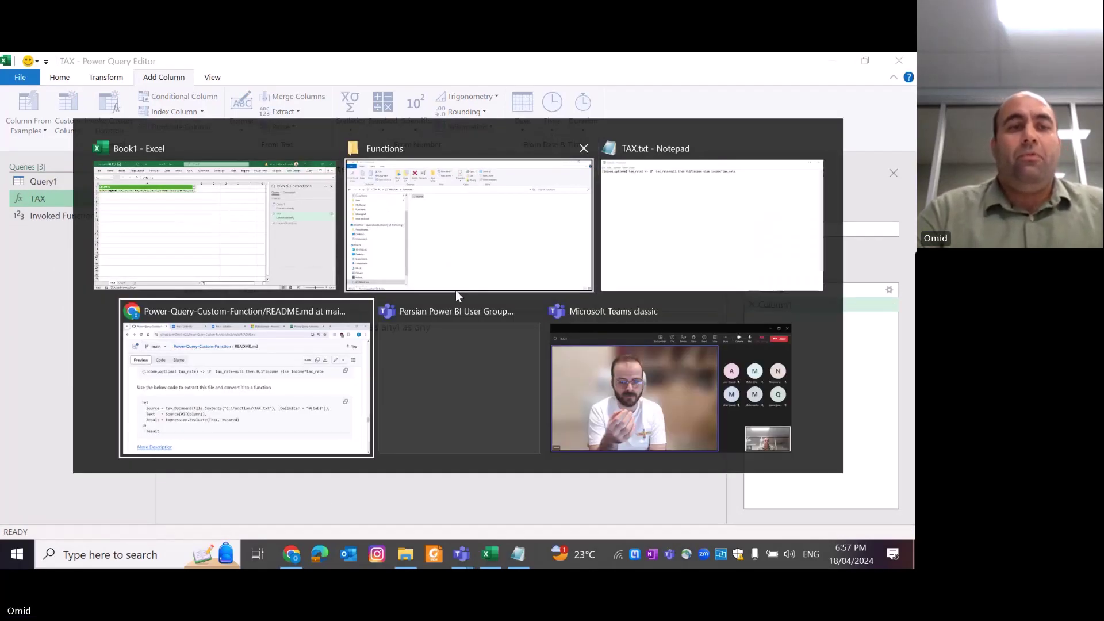
{"action": "scroll", "coordinate": [455, 290], "scroll_direction": "down", "scroll_amount": 2}
{"action": "scroll", "coordinate": [378, 361], "scroll_direction": "down", "scroll_amount": 2}
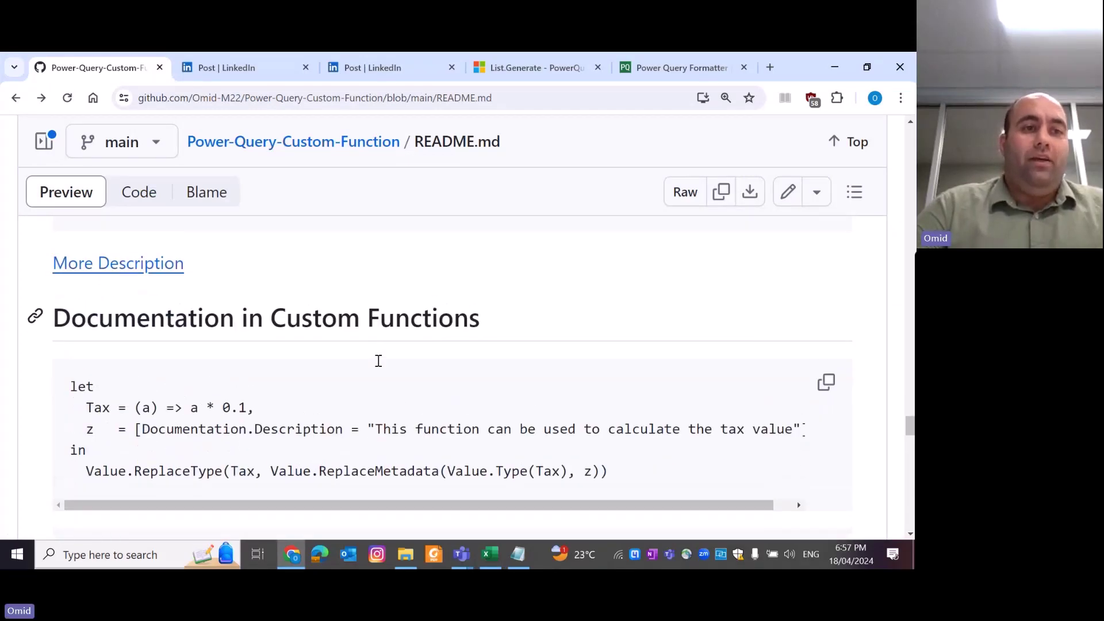
{"action": "scroll", "coordinate": [157, 313], "scroll_direction": "up", "scroll_amount": 1}
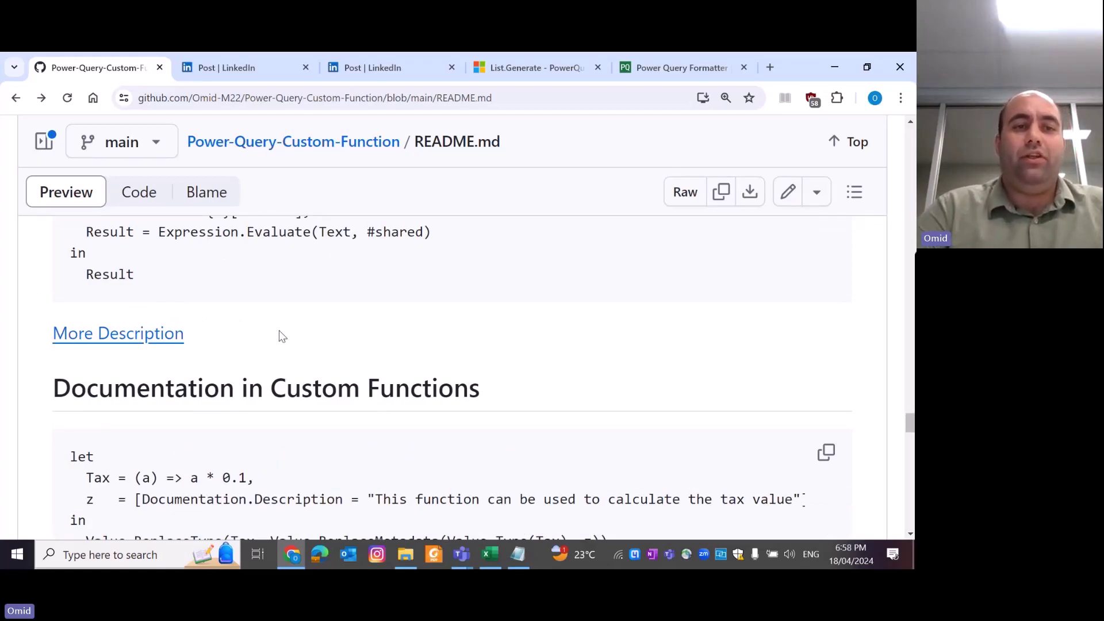
{"action": "scroll", "coordinate": [282, 337], "scroll_direction": "down", "scroll_amount": 2}
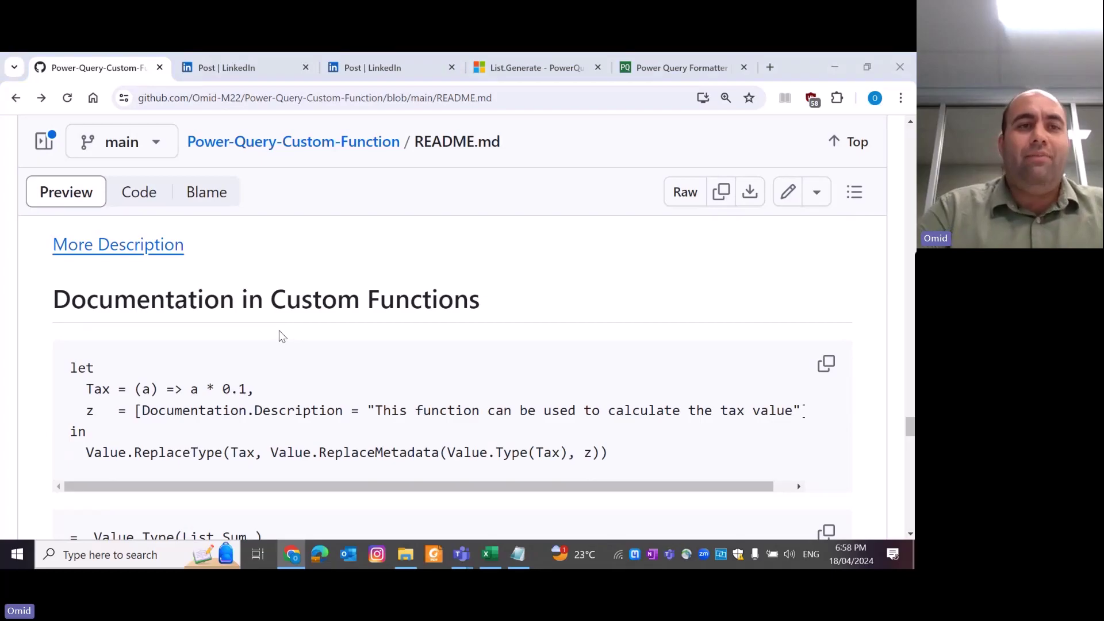
{"action": "key", "text": "alt+Tab"}
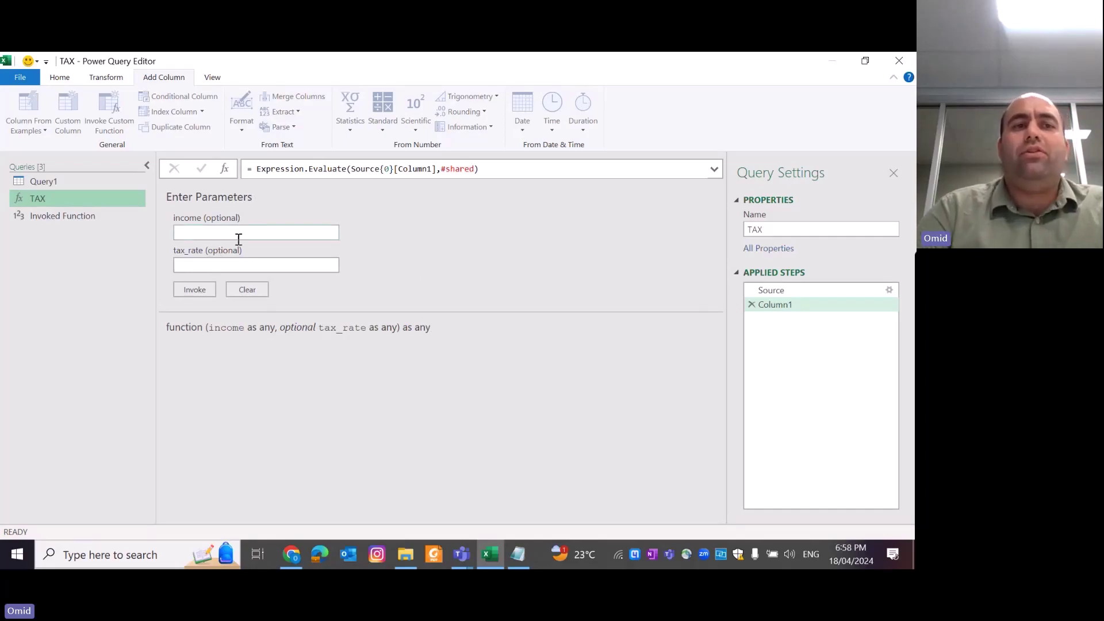
Step: Remove TAX's stray Custom1 step and change Invoked Function's formula to = List.Accumulate
{"action": "left_click", "coordinate": [225, 168]}
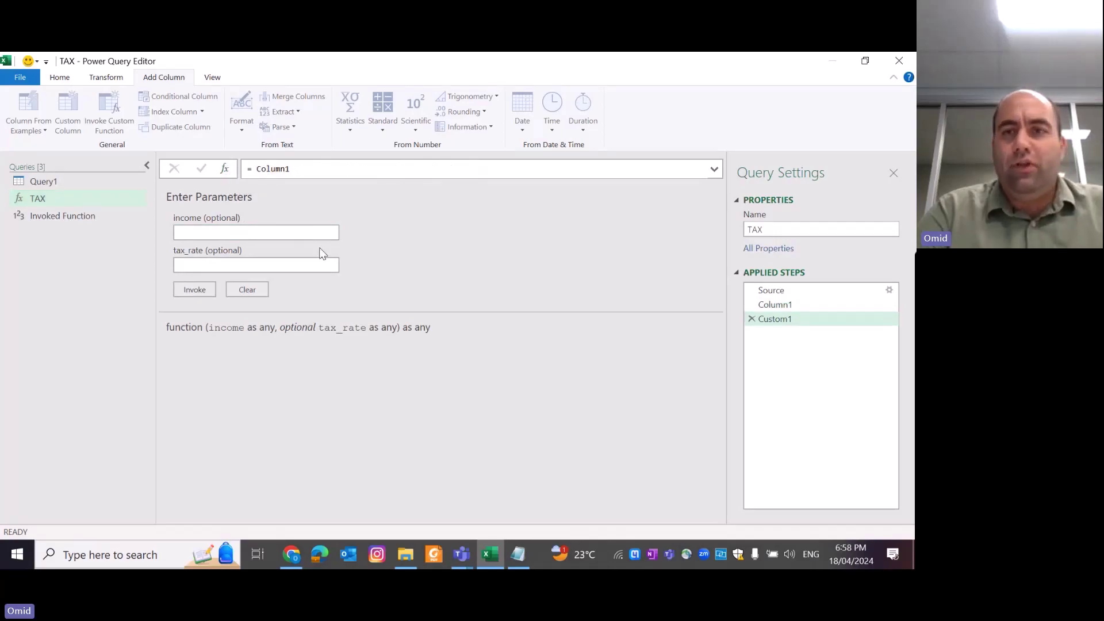
{"action": "left_click", "coordinate": [752, 318]}
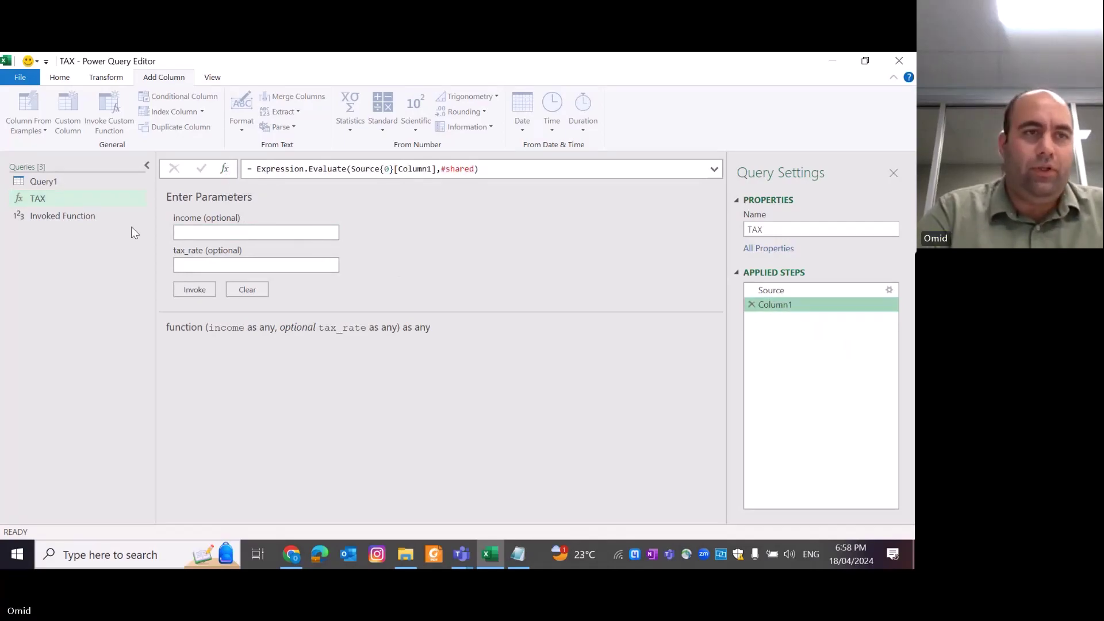
{"action": "left_click", "coordinate": [84, 218]}
{"action": "left_click_drag", "start_coordinate": [322, 169], "coordinate": [257, 170]}
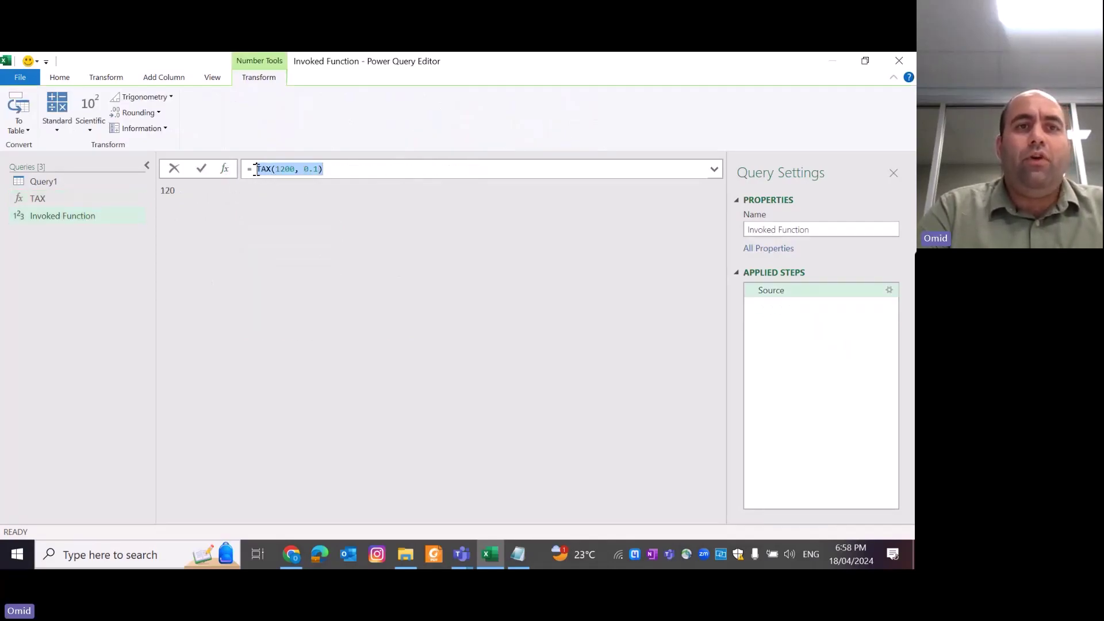
{"action": "key", "text": "BackSpace"}
{"action": "type", "text": "List."}
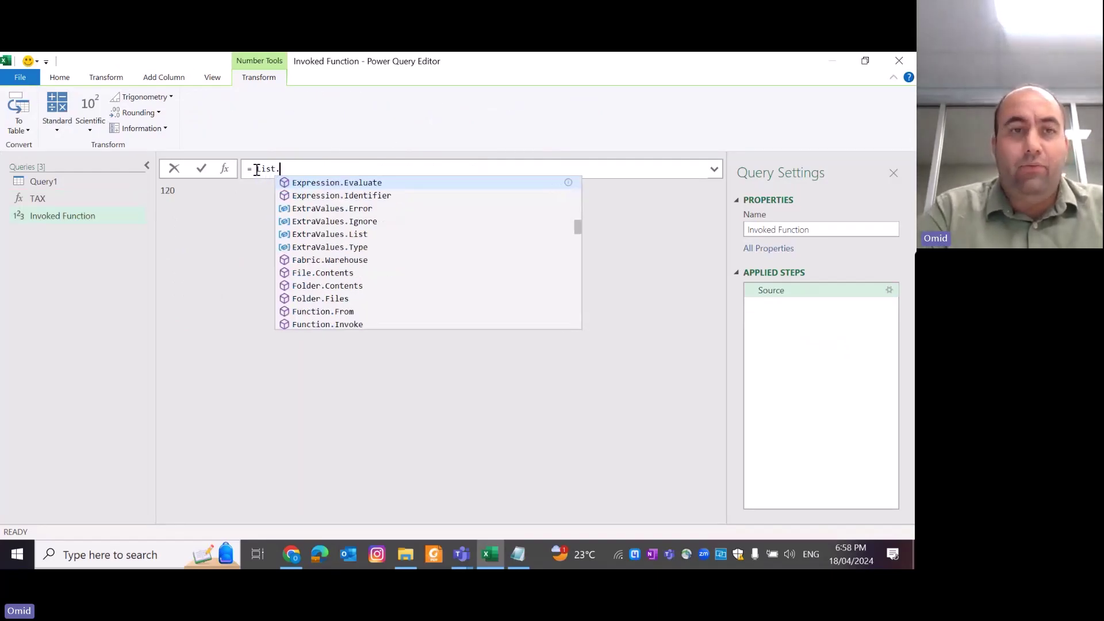
{"action": "type", "text": "A"}
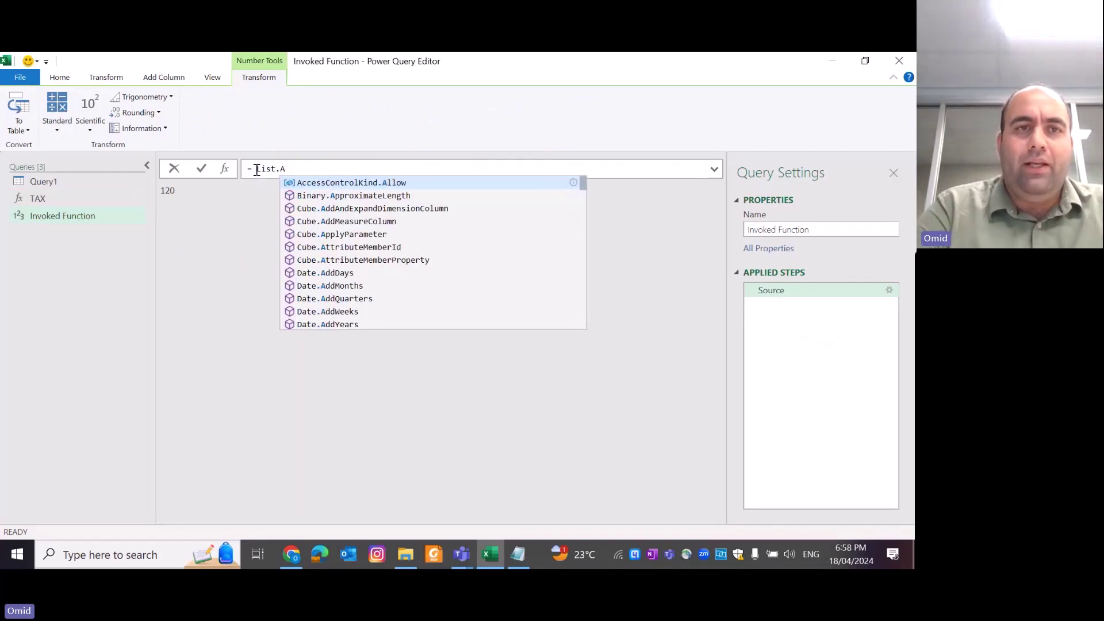
{"action": "type", "text": "cc"}
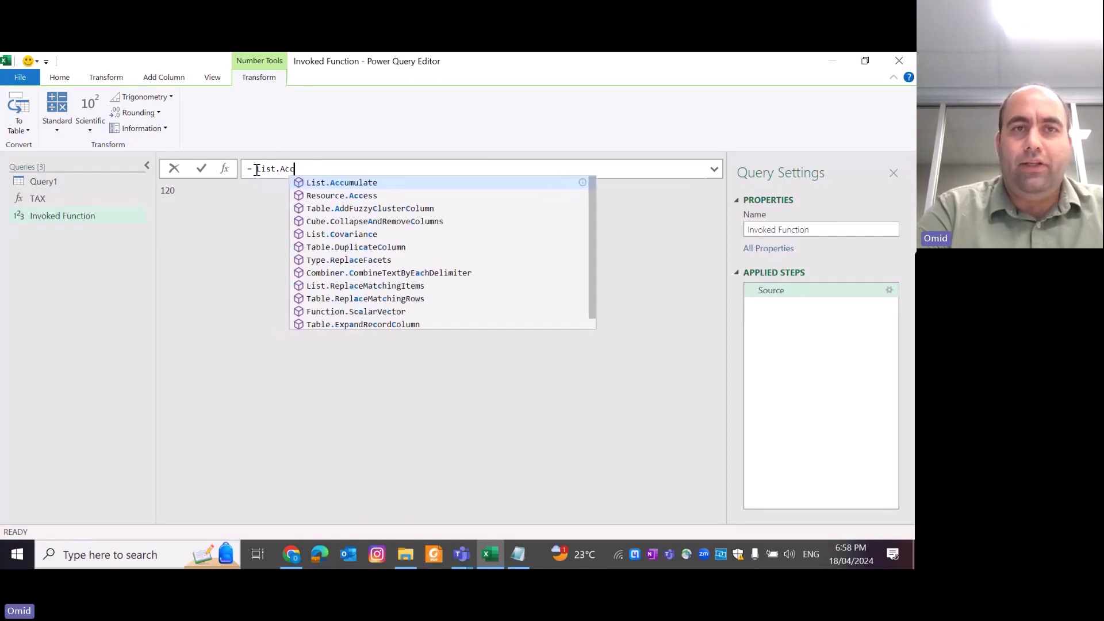
{"action": "left_click", "coordinate": [297, 187]}
{"action": "key", "text": "Home"}
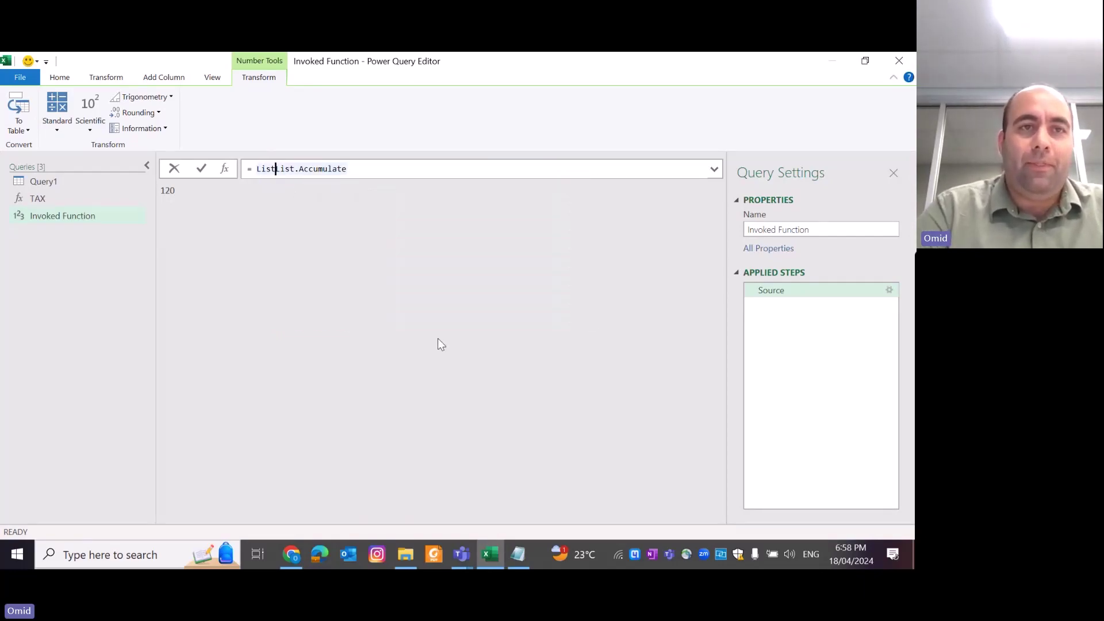
{"action": "key", "text": "shift+Right"}
{"action": "key", "text": "shift+Right"}
{"action": "key", "text": "shift+Right"}
{"action": "key", "text": "Delete"}
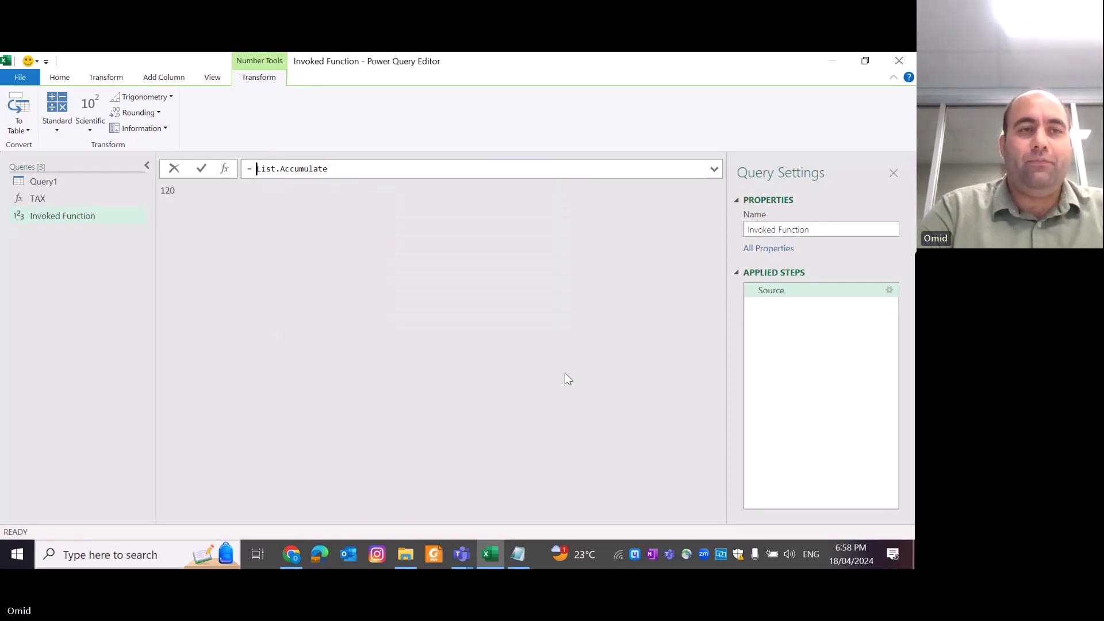
{"action": "key", "text": "Return"}
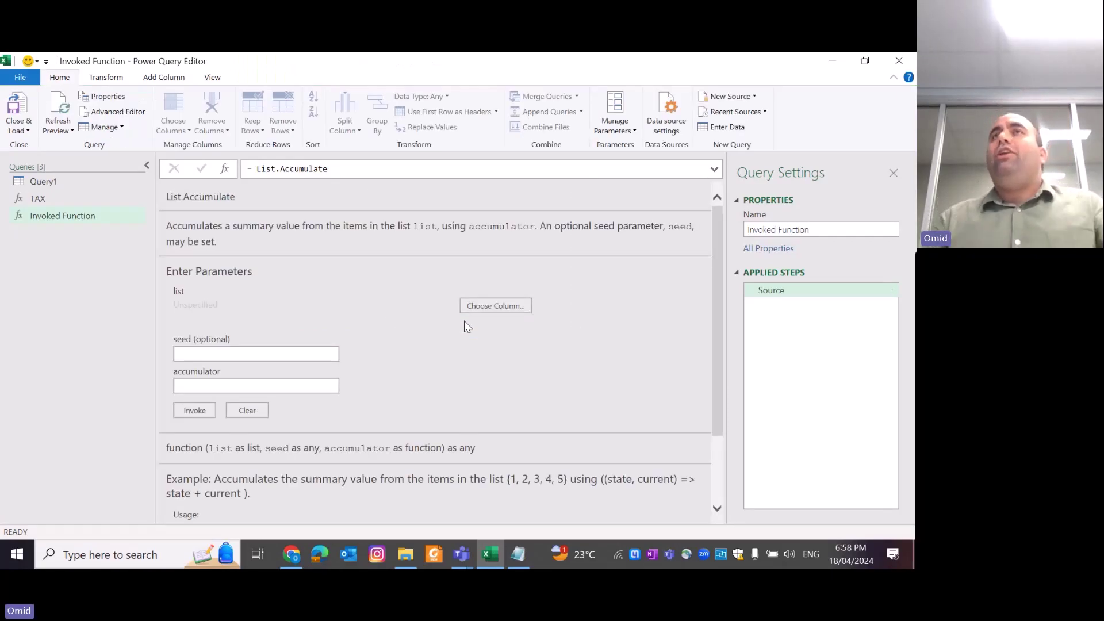
Step: Review List.Accumulate's built-in description and parameters, then go back to the README
{"action": "scroll", "coordinate": [467, 327], "scroll_direction": "down", "scroll_amount": 3}
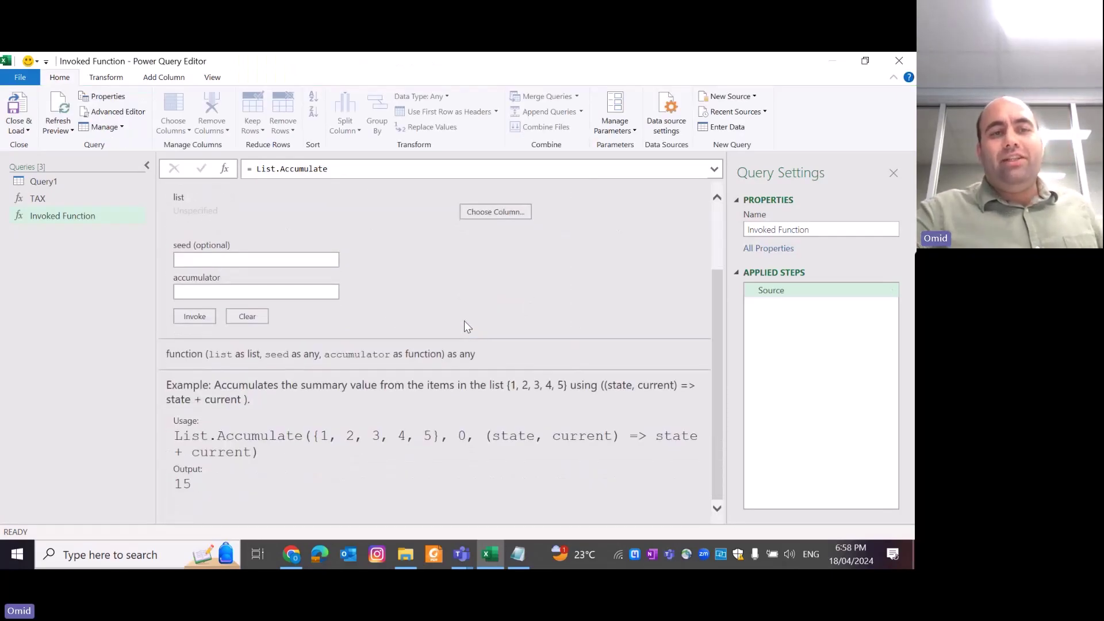
{"action": "scroll", "coordinate": [346, 328], "scroll_direction": "up", "scroll_amount": 3}
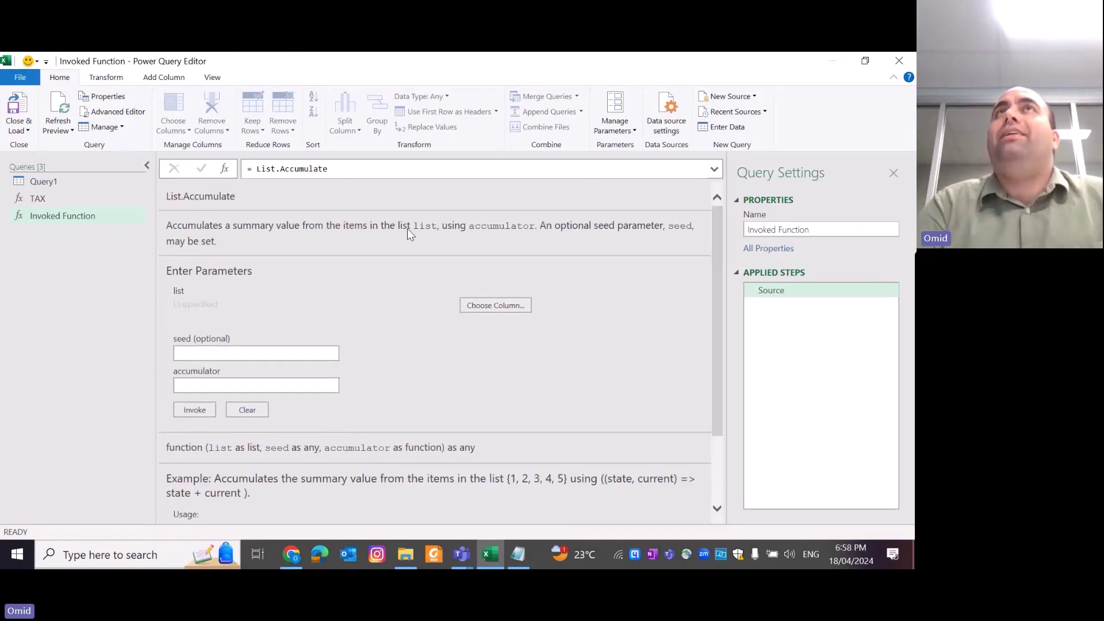
{"action": "left_click", "coordinate": [344, 166]}
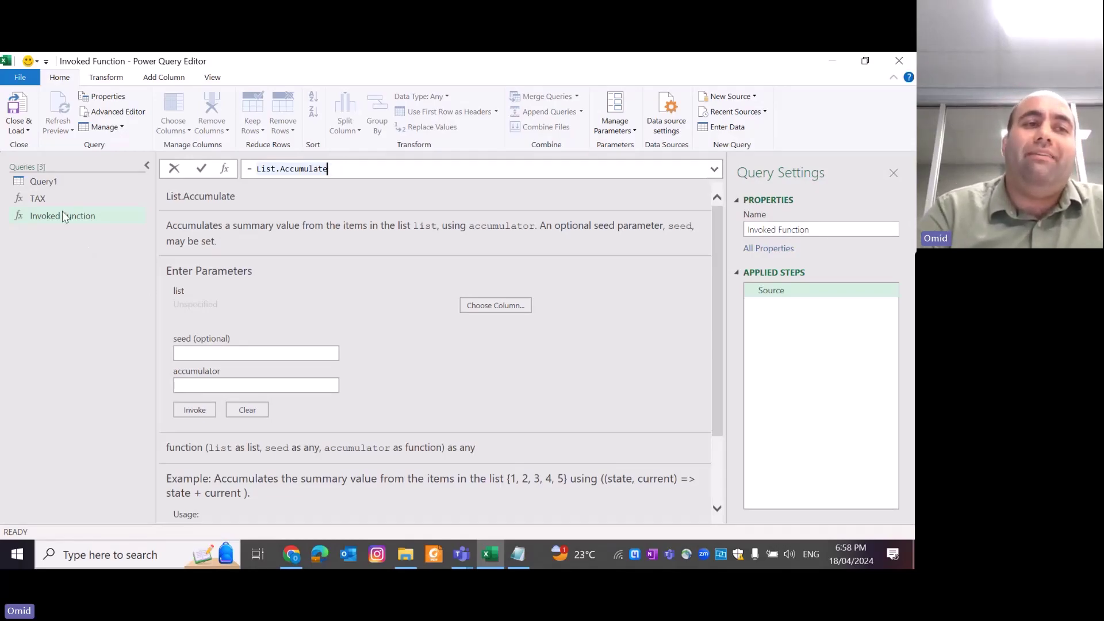
{"action": "left_click", "coordinate": [53, 199]}
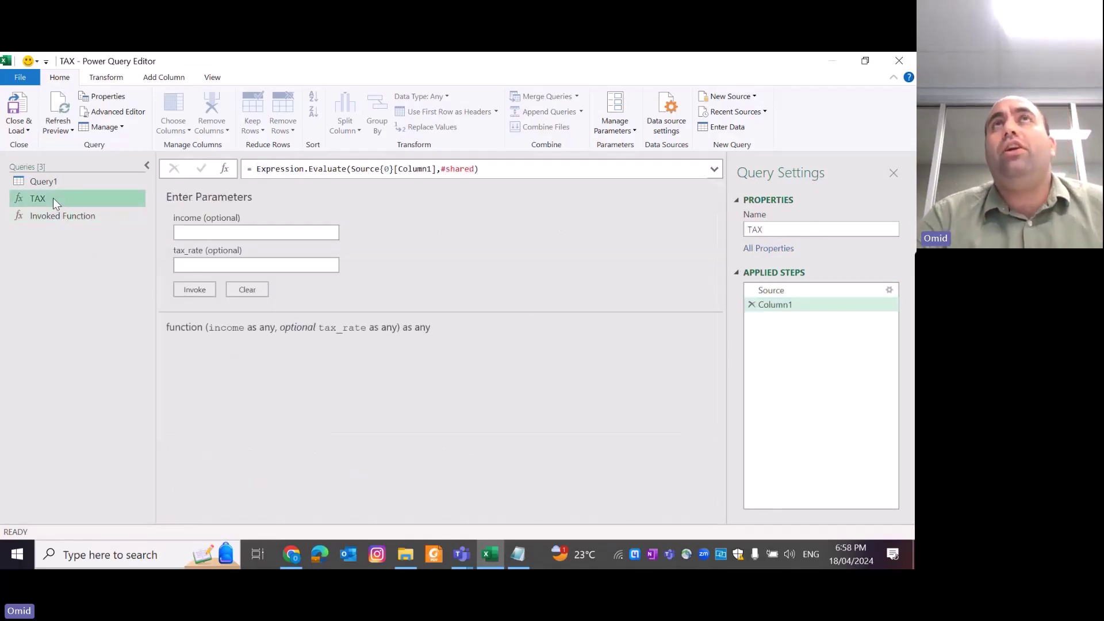
{"action": "key", "text": "alt+Tab"}
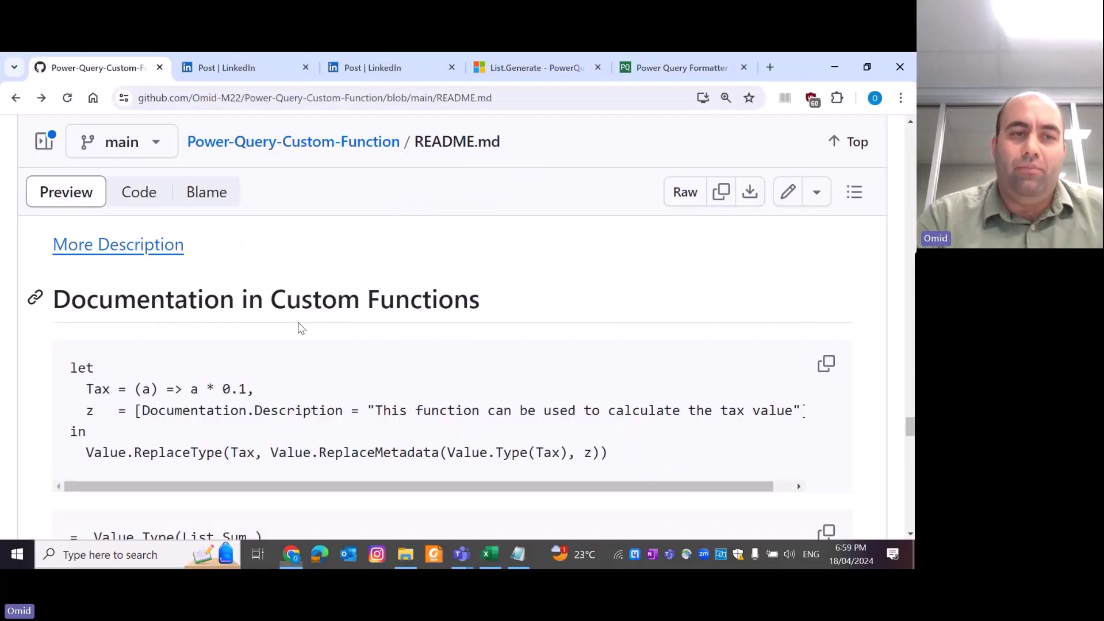
Step: Copy the README's custom-function documentation code sample and open New Source from Invoked Function
{"action": "scroll", "coordinate": [295, 326], "scroll_direction": "down", "scroll_amount": 1}
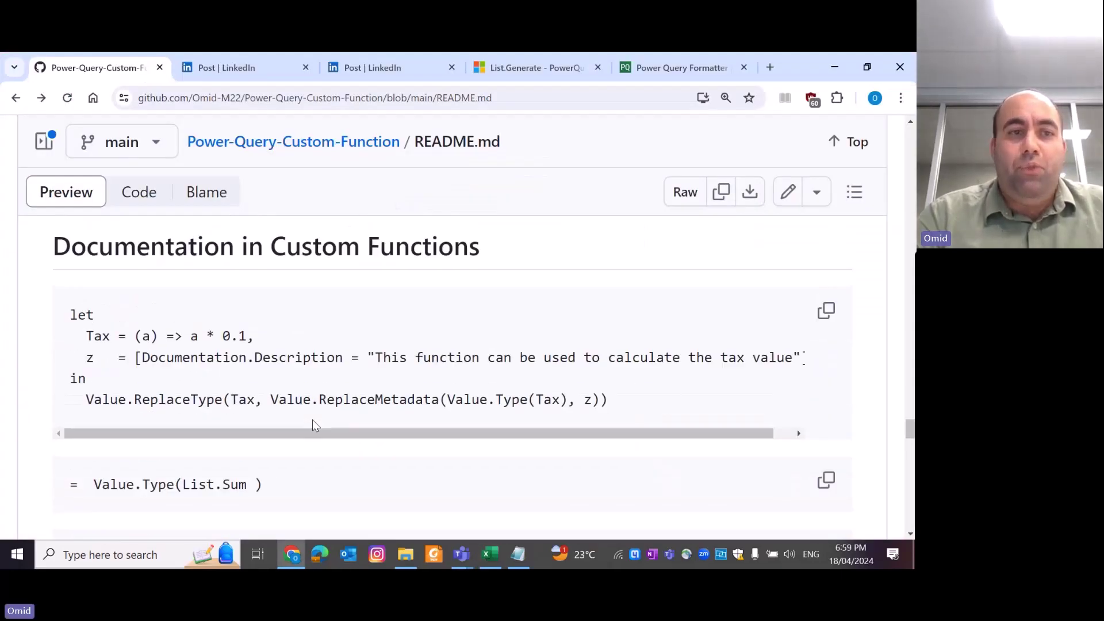
{"action": "scroll", "coordinate": [313, 421], "scroll_direction": "up", "scroll_amount": 1}
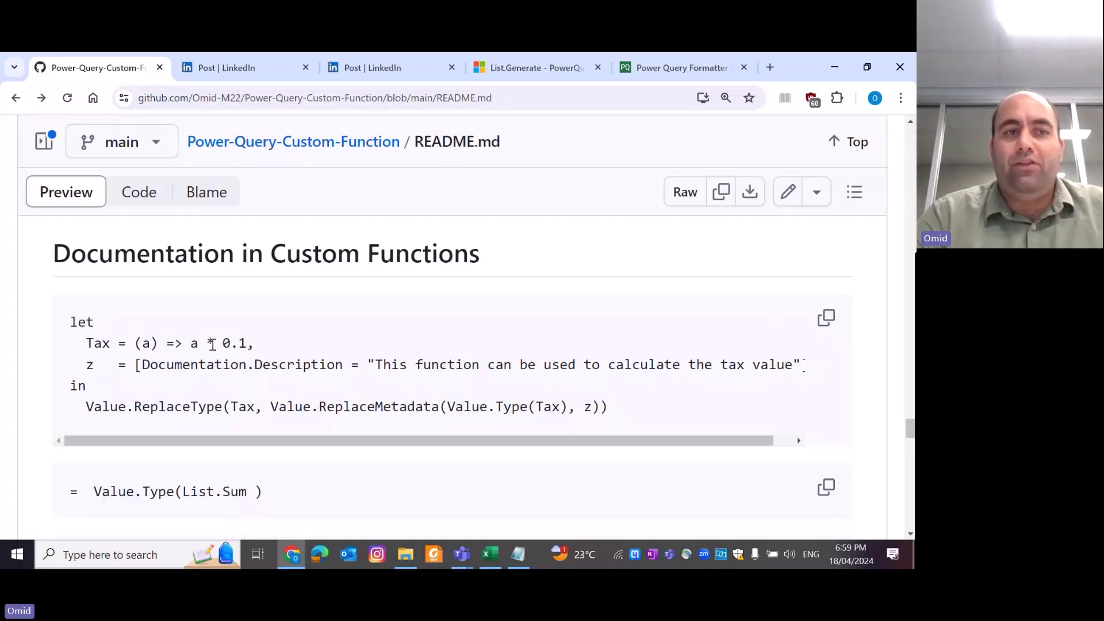
{"action": "left_click", "coordinate": [827, 317]}
{"action": "key", "text": "alt+Tab"}
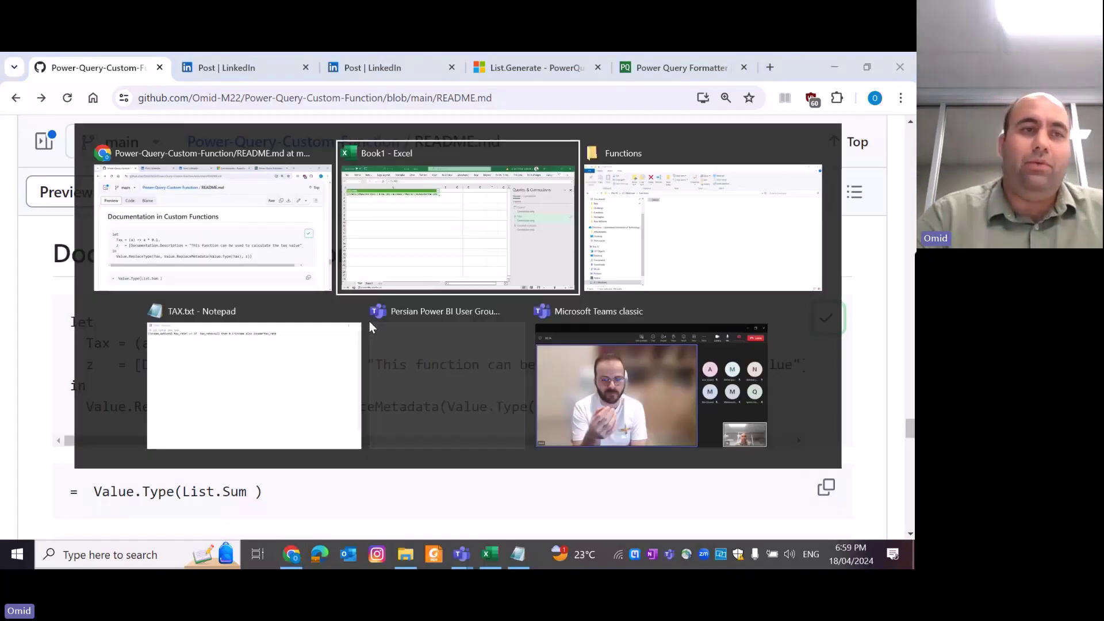
{"action": "left_click", "coordinate": [52, 215]}
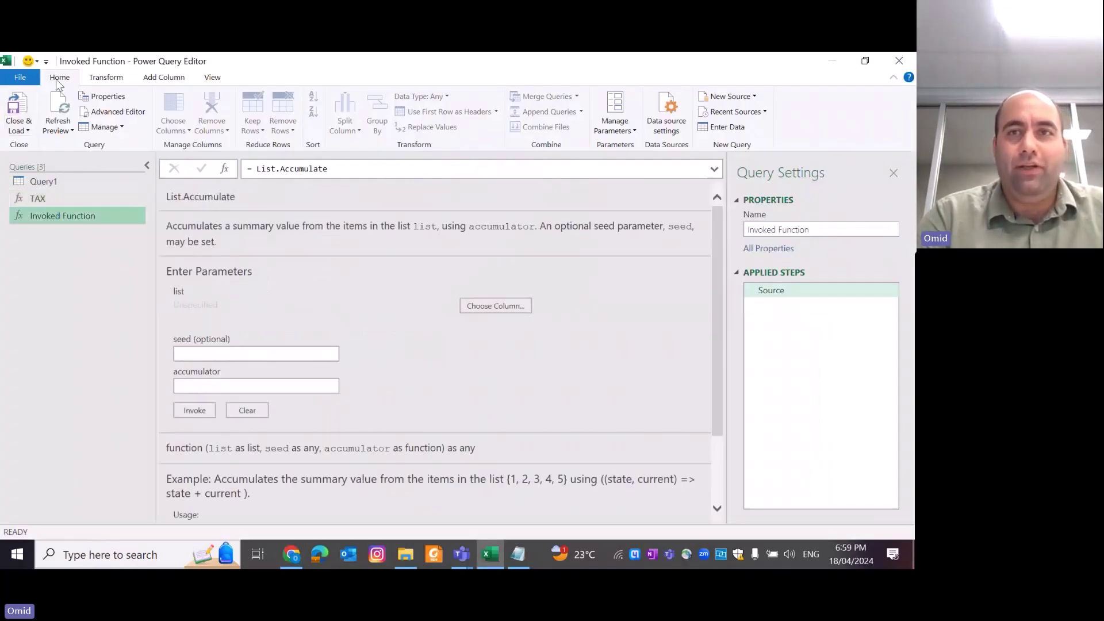
{"action": "left_click", "coordinate": [730, 97]}
{"action": "mouse_move", "coordinate": [740, 191]}
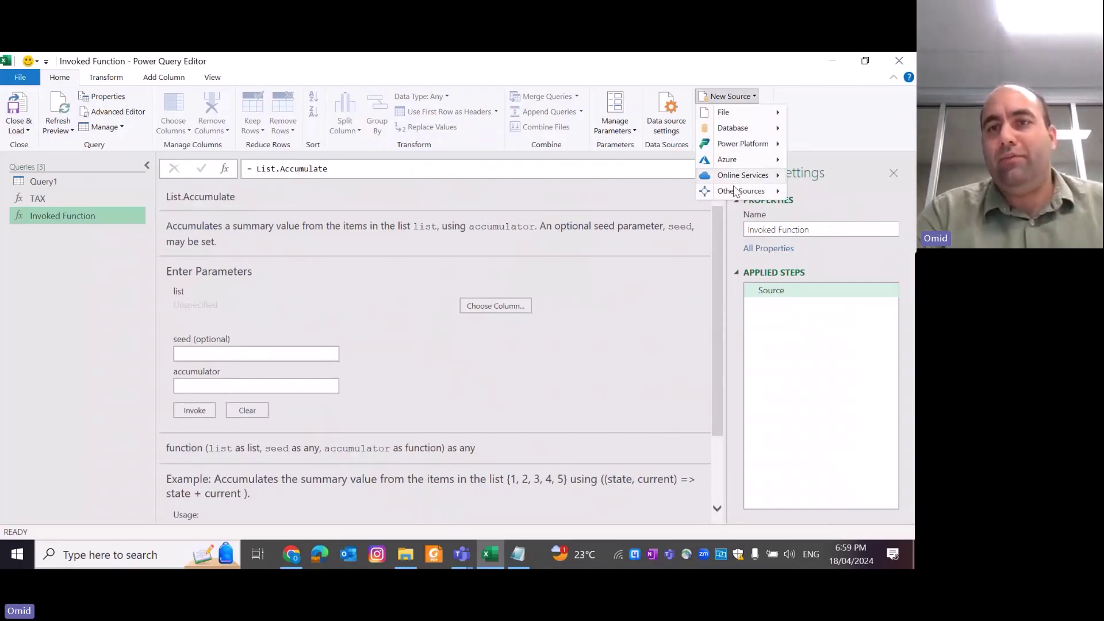
Step: Create blank Query2 and replace its code with the documented Tax function (a) => a * 0.1
{"action": "left_click", "coordinate": [841, 421]}
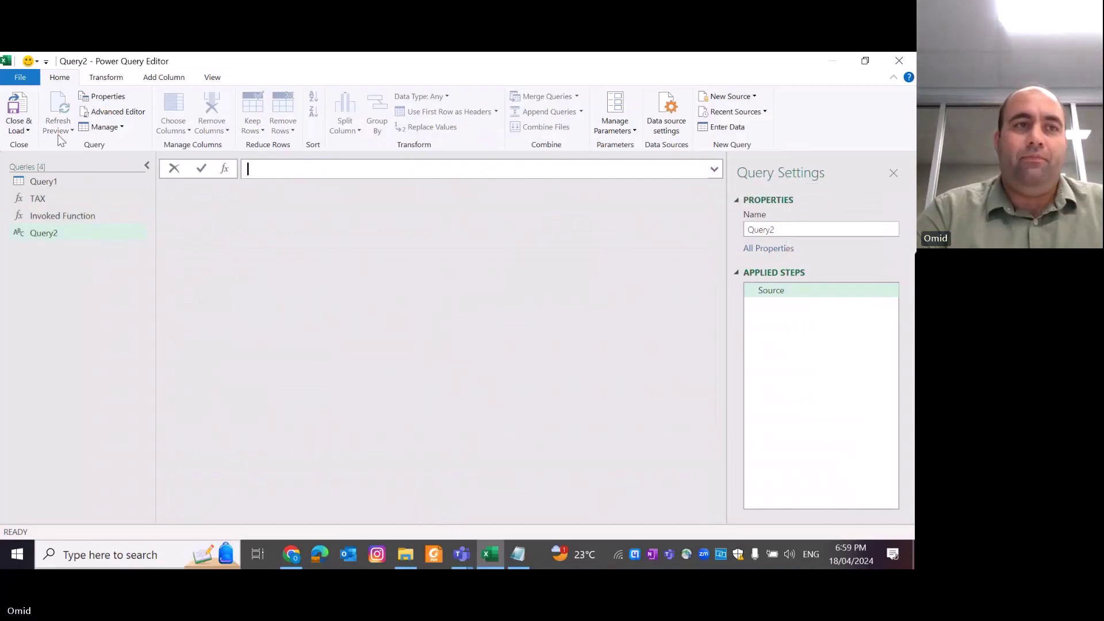
{"action": "left_click", "coordinate": [98, 114]}
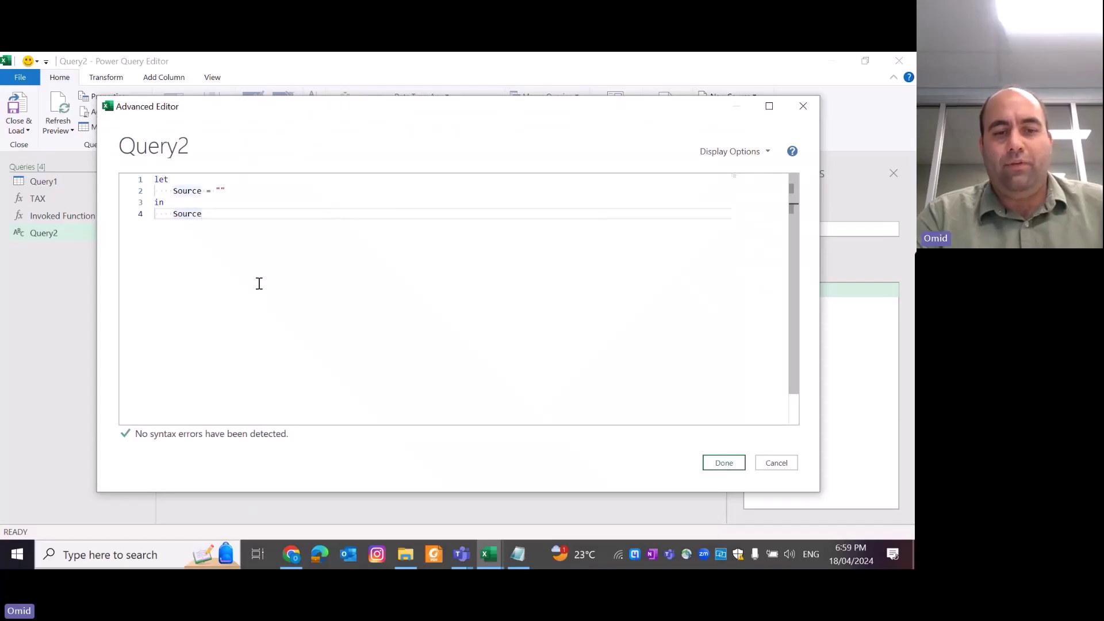
{"action": "key", "text": "ctrl+a"}
{"action": "key", "text": "ctrl+v"}
{"action": "left_click", "coordinate": [724, 463]}
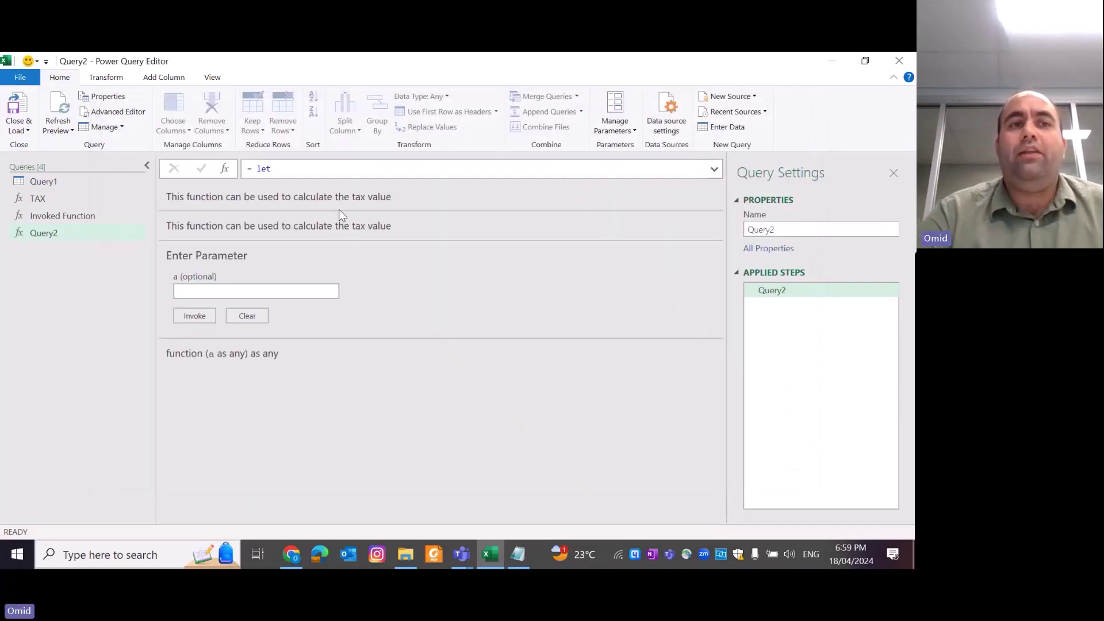
Step: Compare the TAX and Invoked Function queries, then review Query2's documentation record line
{"action": "left_click", "coordinate": [62, 202]}
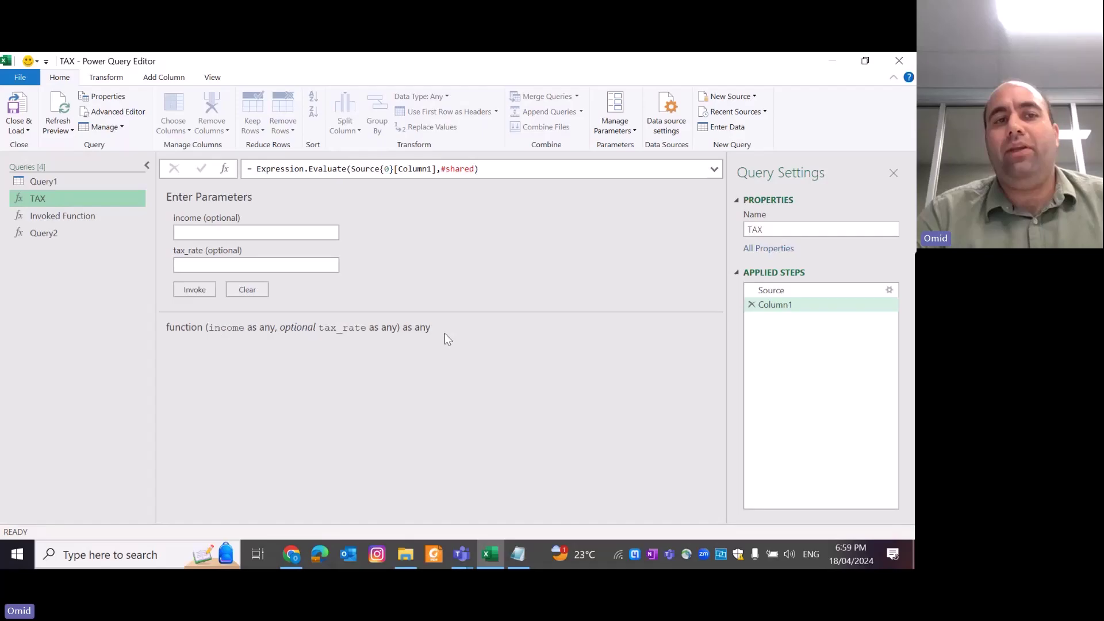
{"action": "left_click", "coordinate": [80, 214]}
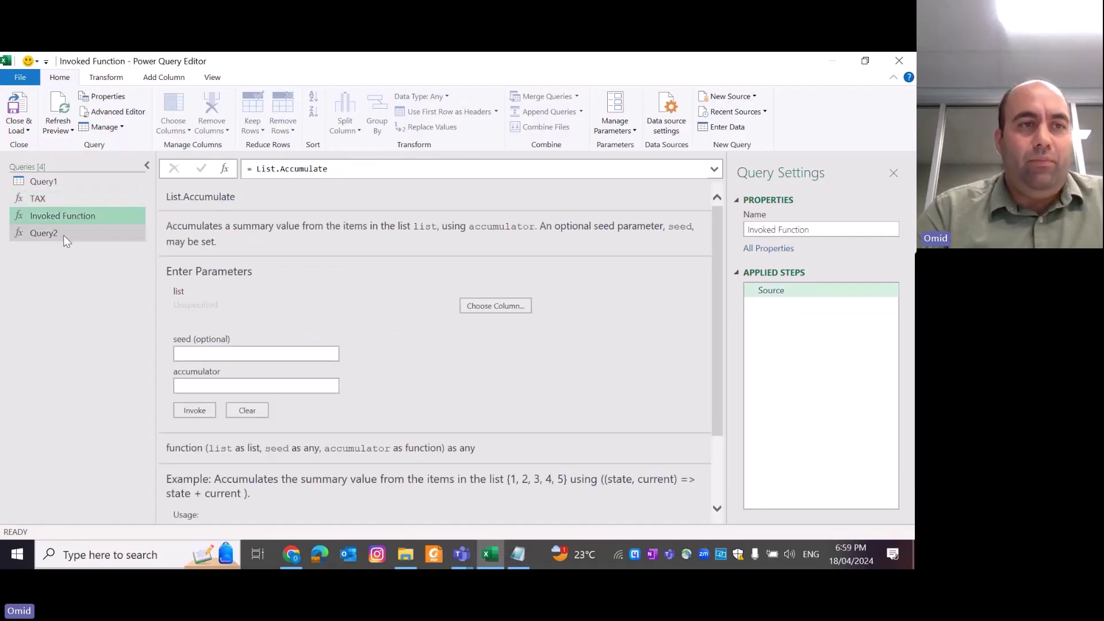
{"action": "left_click", "coordinate": [64, 234]}
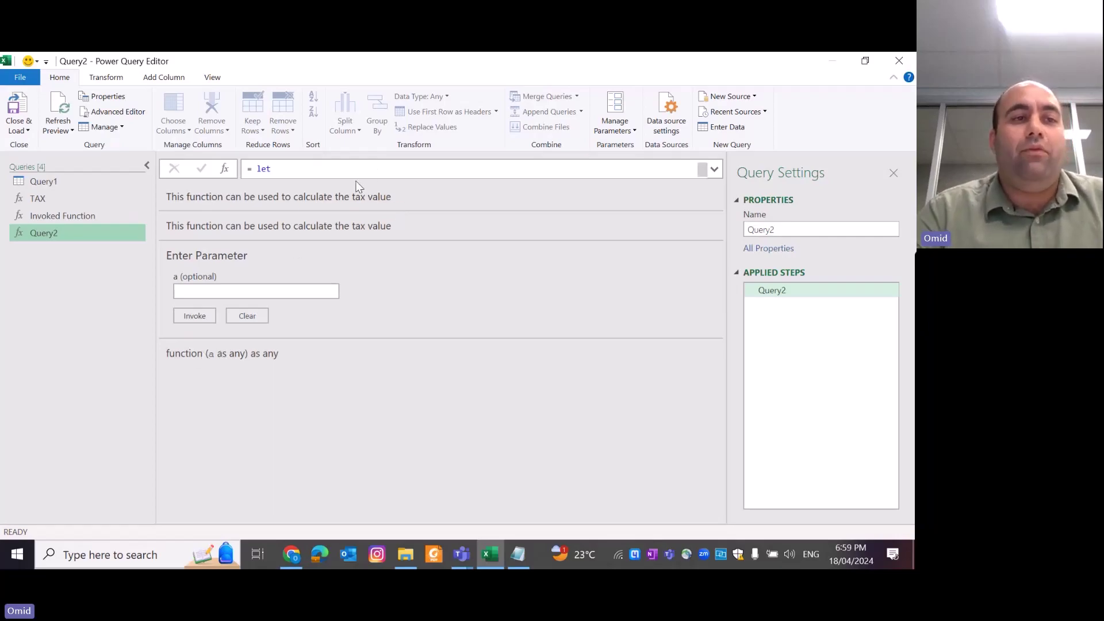
{"action": "left_click", "coordinate": [112, 112]}
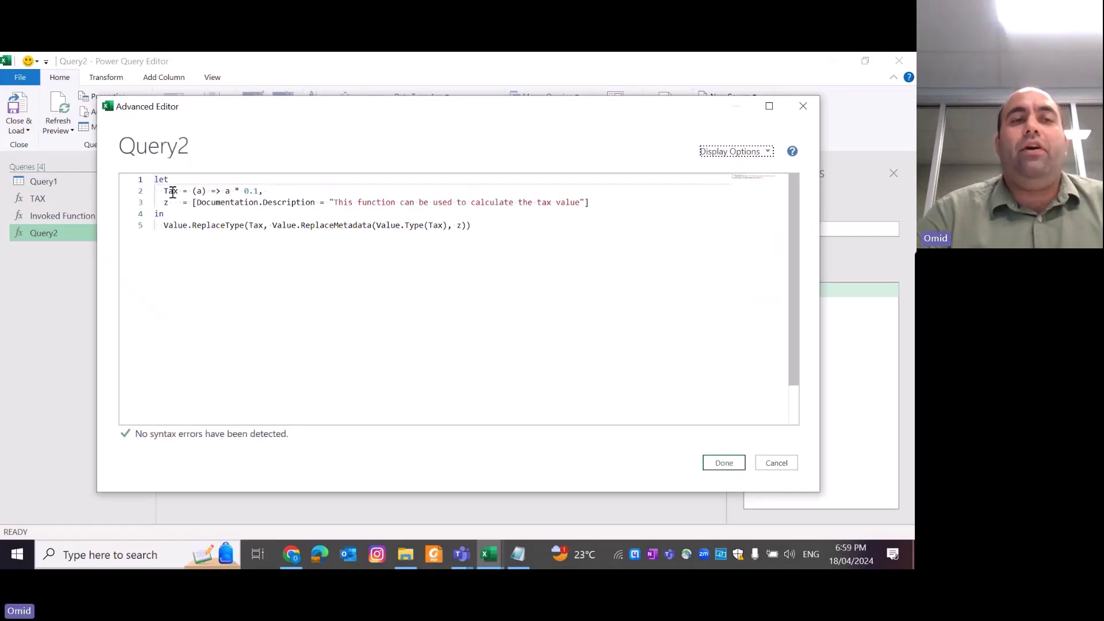
{"action": "left_click_drag", "start_coordinate": [164, 203], "coordinate": [607, 203]}
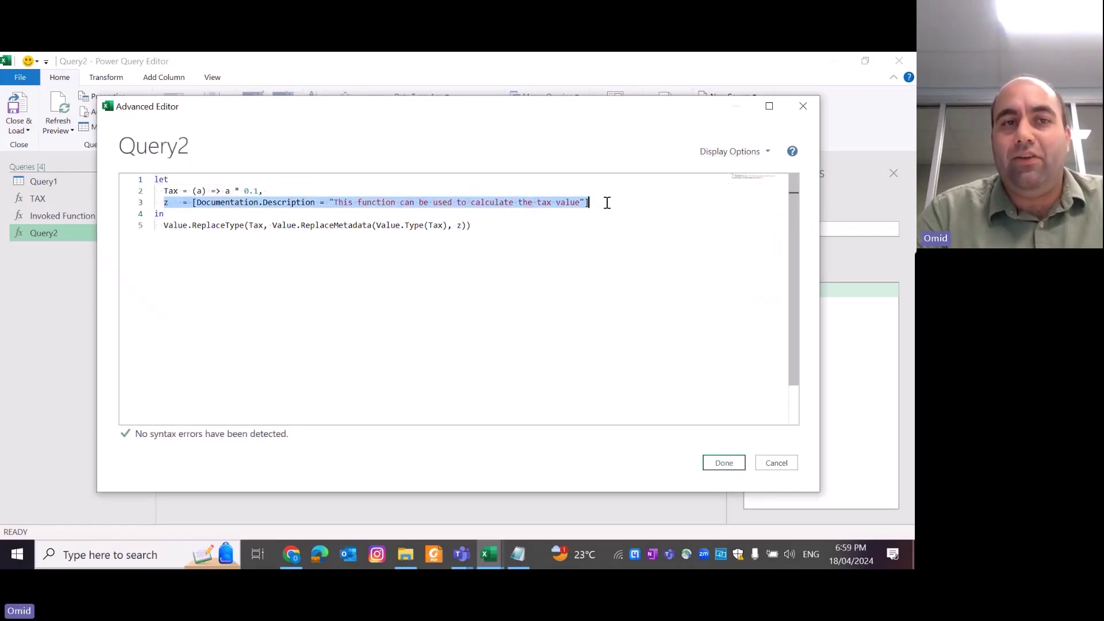
{"action": "left_click", "coordinate": [168, 204]}
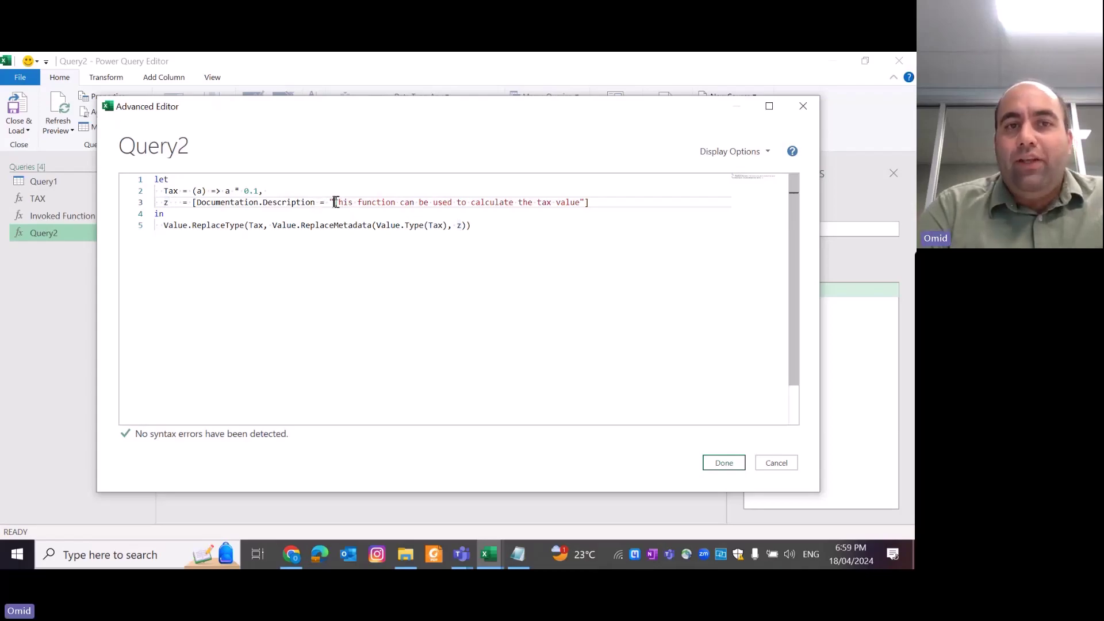
Step: Delete the Documentation.Description text in Query2's code and apply the change
{"action": "left_click", "coordinate": [334, 202]}
{"action": "key", "text": "ctrl+shift+Right"}
{"action": "key", "text": "ctrl+shift+Right"}
{"action": "key", "text": "ctrl+shift+Right"}
{"action": "key", "text": "ctrl+shift+Right"}
{"action": "key", "text": "ctrl+shift+Right"}
{"action": "key", "text": "ctrl+shift+Right"}
{"action": "key", "text": "ctrl+shift+Right"}
{"action": "key", "text": "ctrl+shift+Right"}
{"action": "key", "text": "ctrl+shift+Right"}
{"action": "key", "text": "ctrl+shift+Right"}
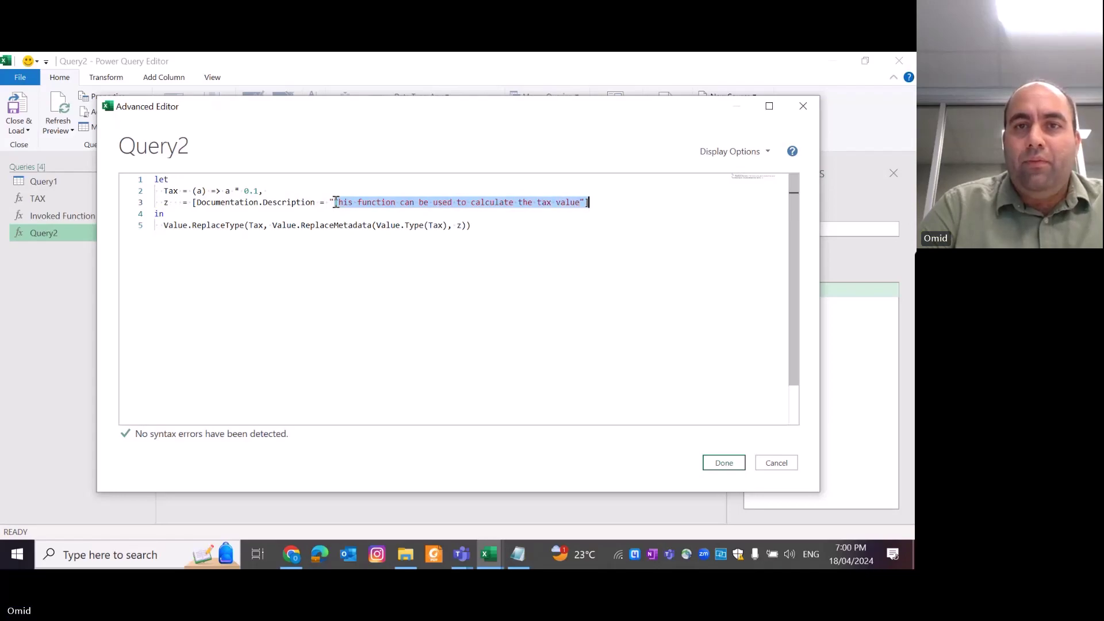
{"action": "key", "text": "shift+Left"}
{"action": "key", "text": "shift+Left"}
{"action": "key", "text": "Delete"}
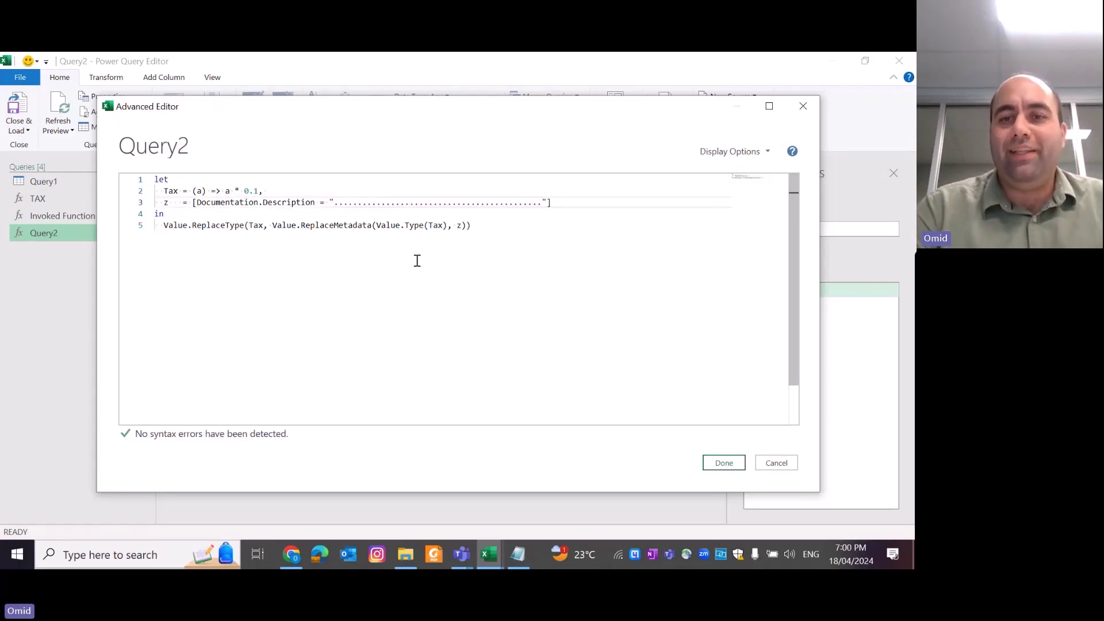
{"action": "left_click", "coordinate": [719, 463]}
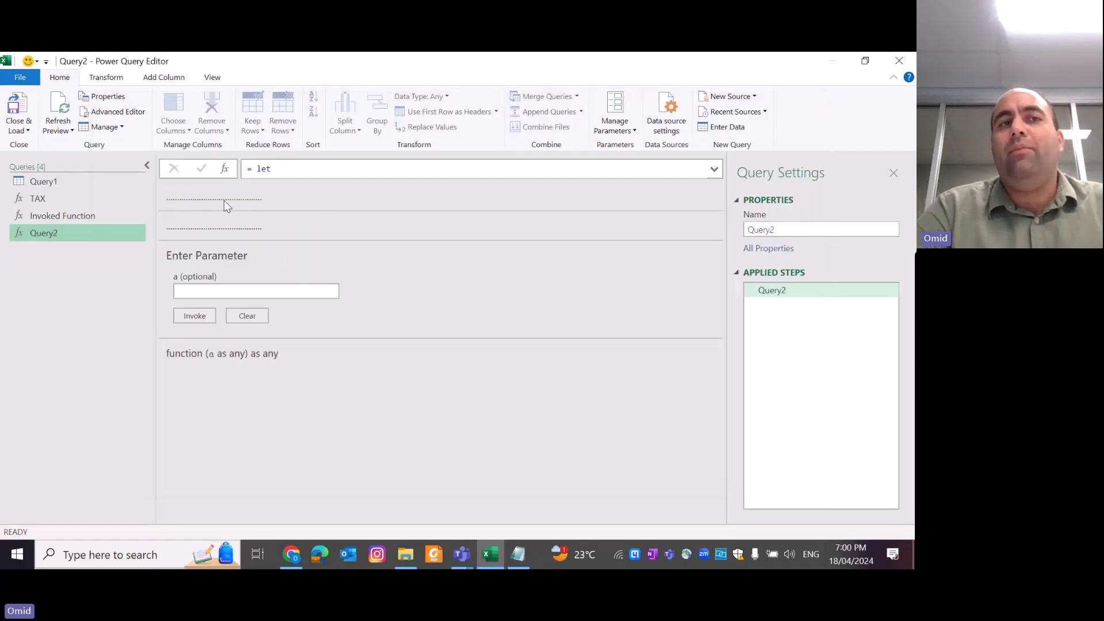
Step: Walk through the final Value.ReplaceMetadata(Tax, z) line with Value.Type(Tax), closing without saving
{"action": "left_click", "coordinate": [115, 112]}
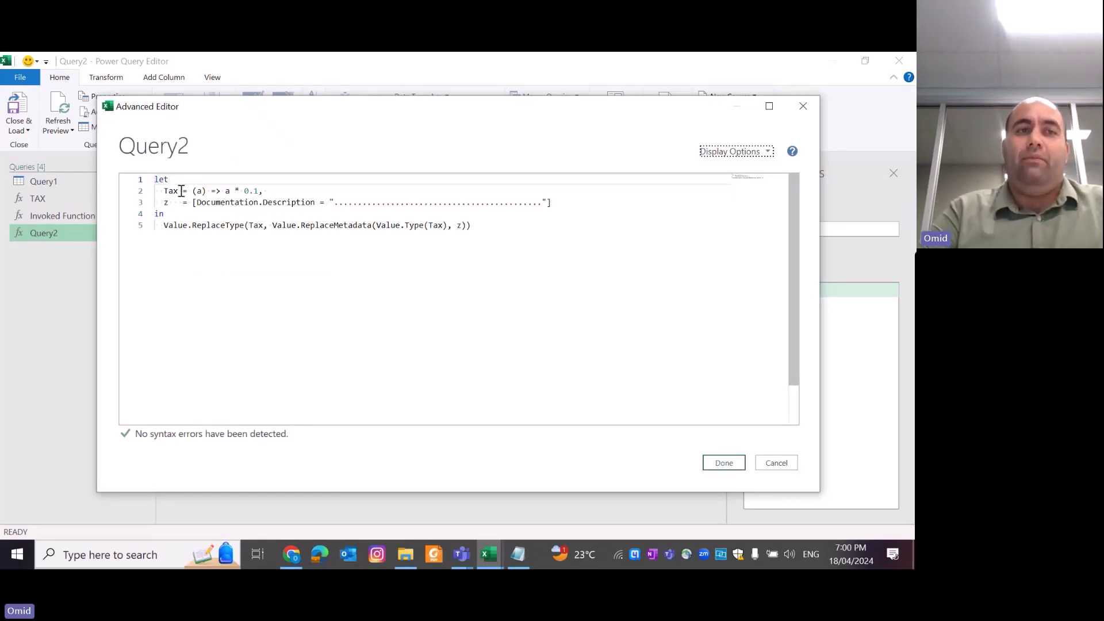
{"action": "left_click", "coordinate": [168, 224]}
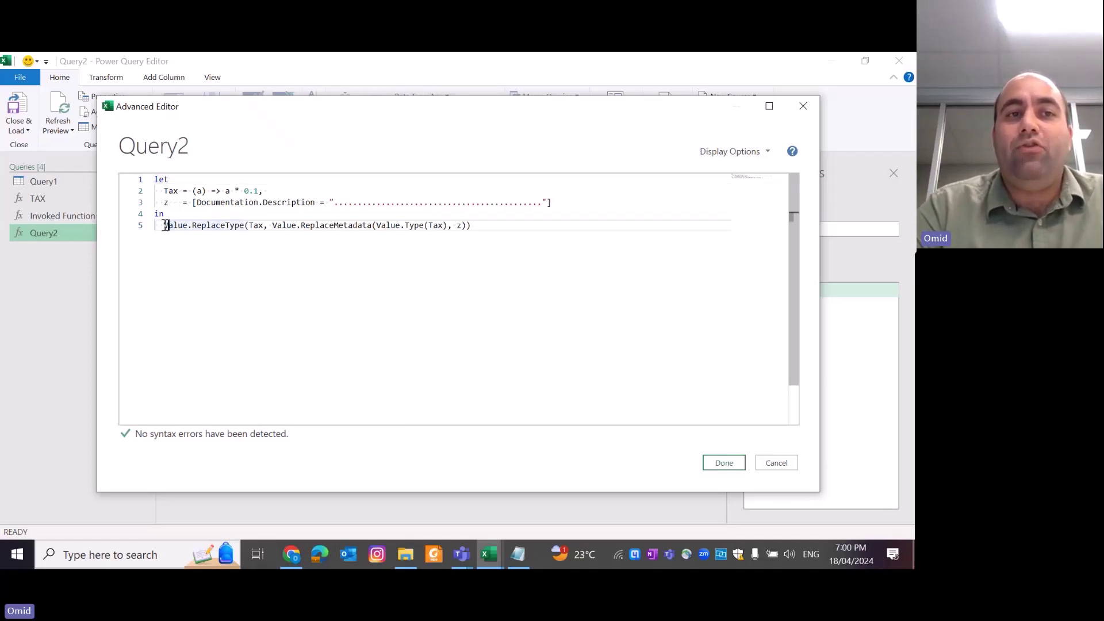
{"action": "left_click", "coordinate": [257, 225]}
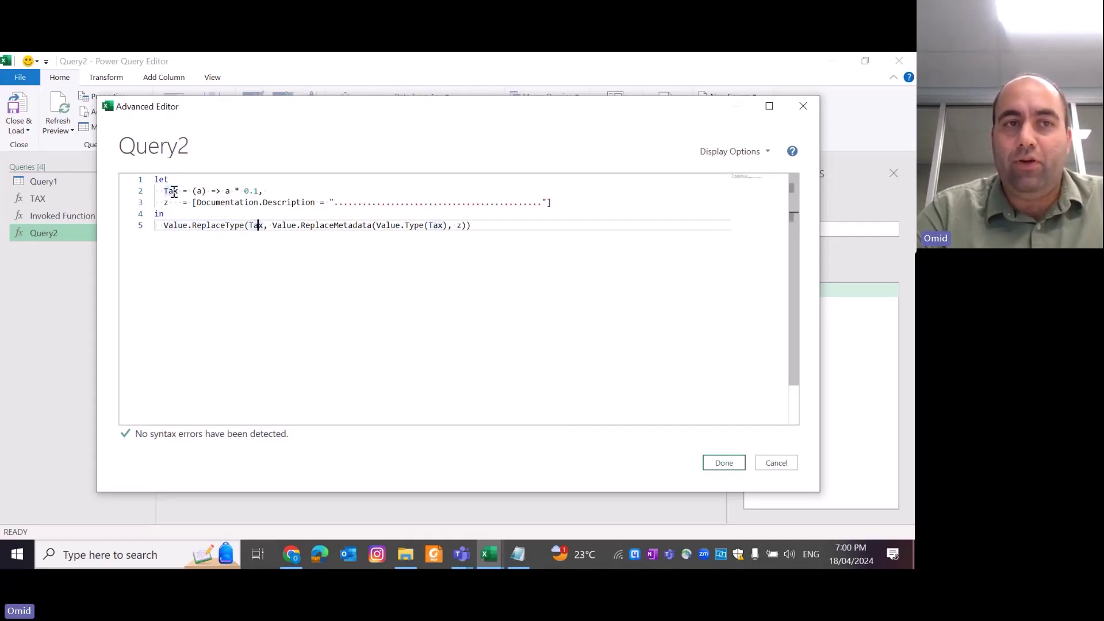
{"action": "left_click_drag", "start_coordinate": [272, 225], "coordinate": [462, 229]}
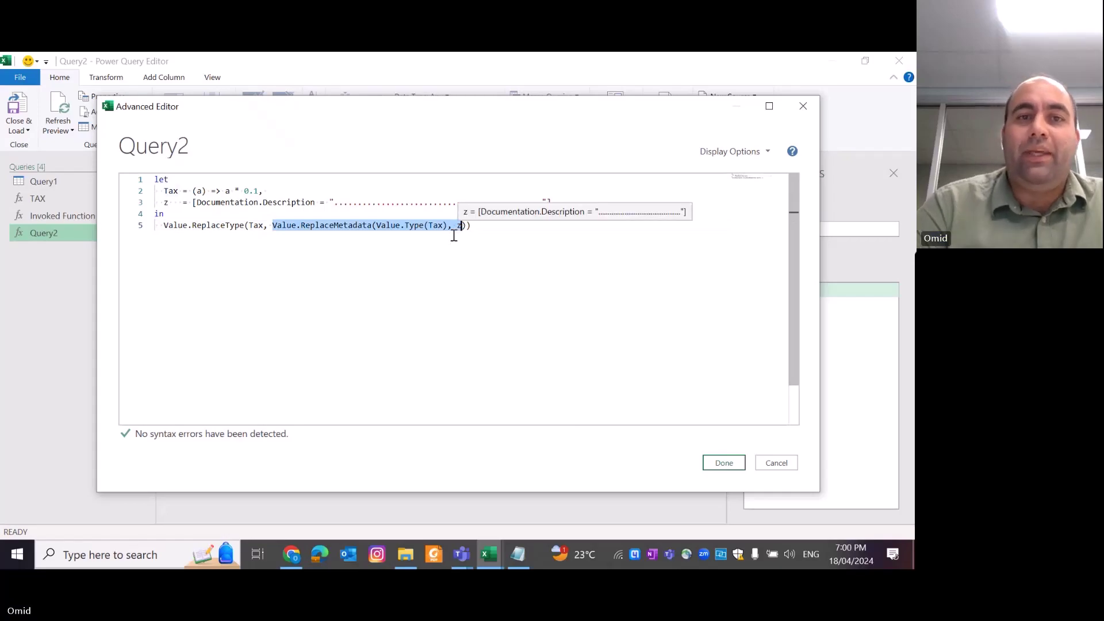
{"action": "left_click", "coordinate": [463, 226]}
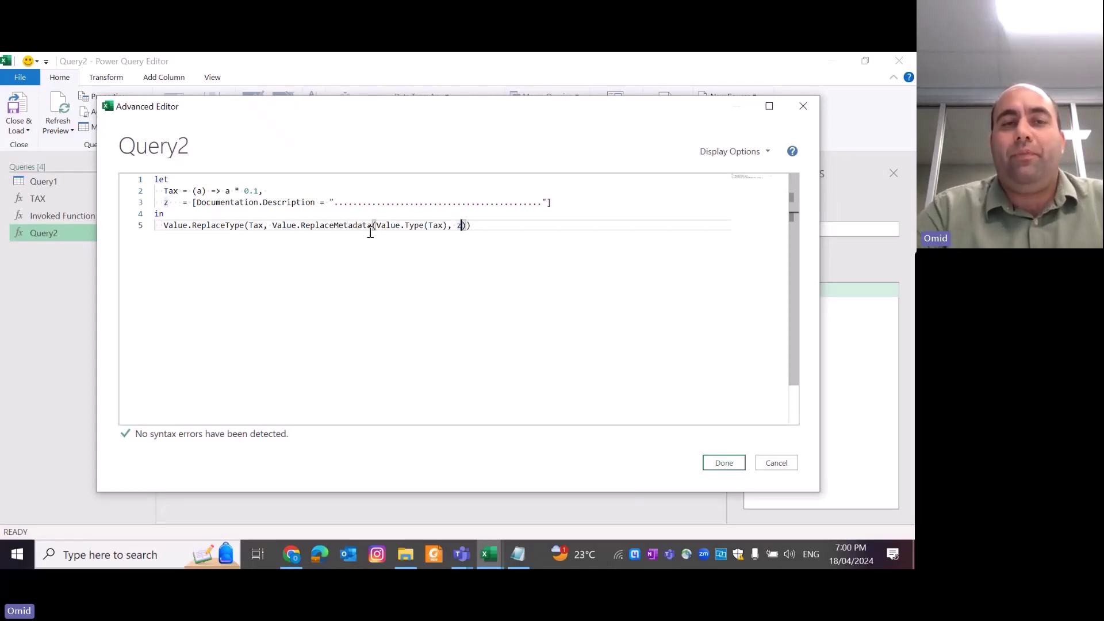
{"action": "left_click", "coordinate": [373, 227]}
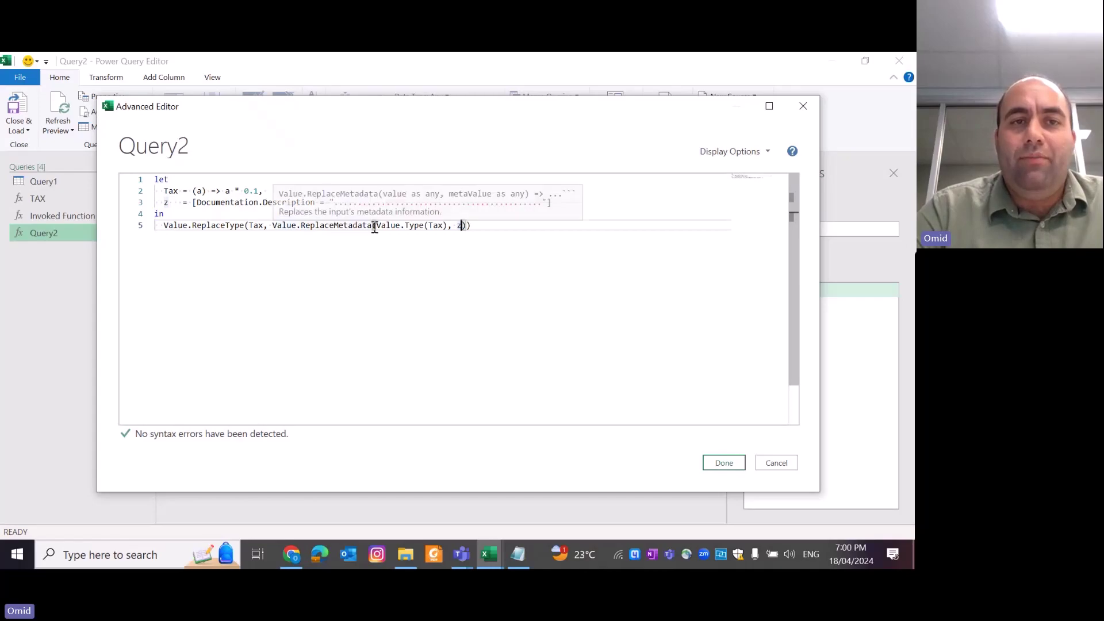
{"action": "left_click", "coordinate": [275, 225]}
{"action": "key", "text": "ctrl+shift+Right"}
{"action": "key", "text": "ctrl+shift+Right"}
{"action": "key", "text": "ctrl+shift+Right"}
{"action": "key", "text": "ctrl+shift+Right"}
{"action": "key", "text": "ctrl+shift+Right"}
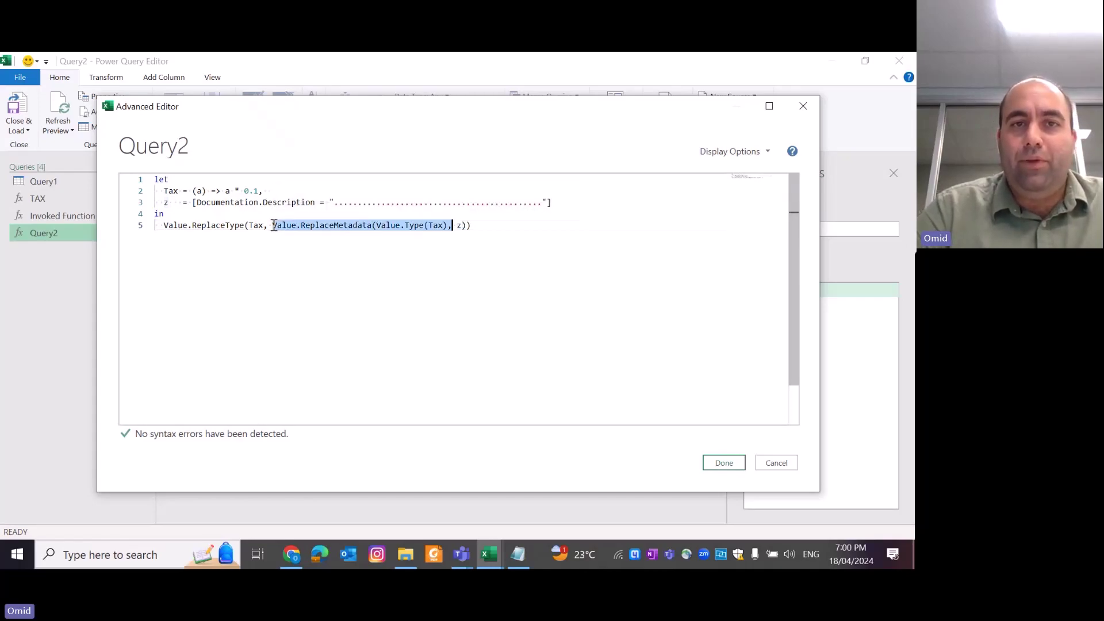
{"action": "key", "text": "ctrl+shift+Right"}
{"action": "key", "text": "ctrl+shift+Right"}
{"action": "key", "text": "ctrl+c"}
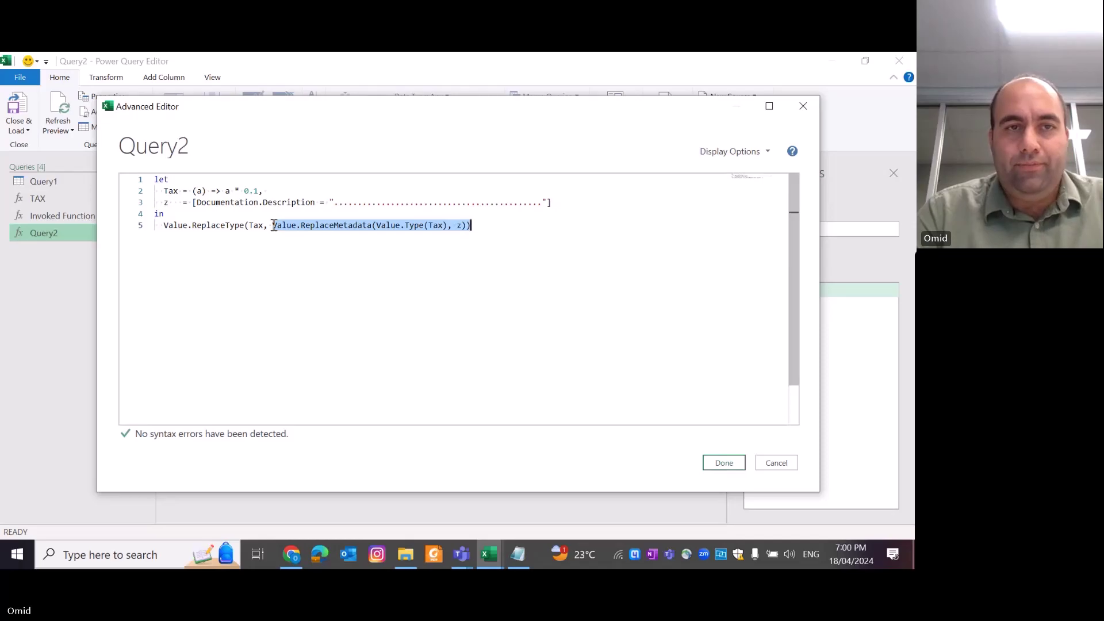
{"action": "left_click", "coordinate": [581, 364]}
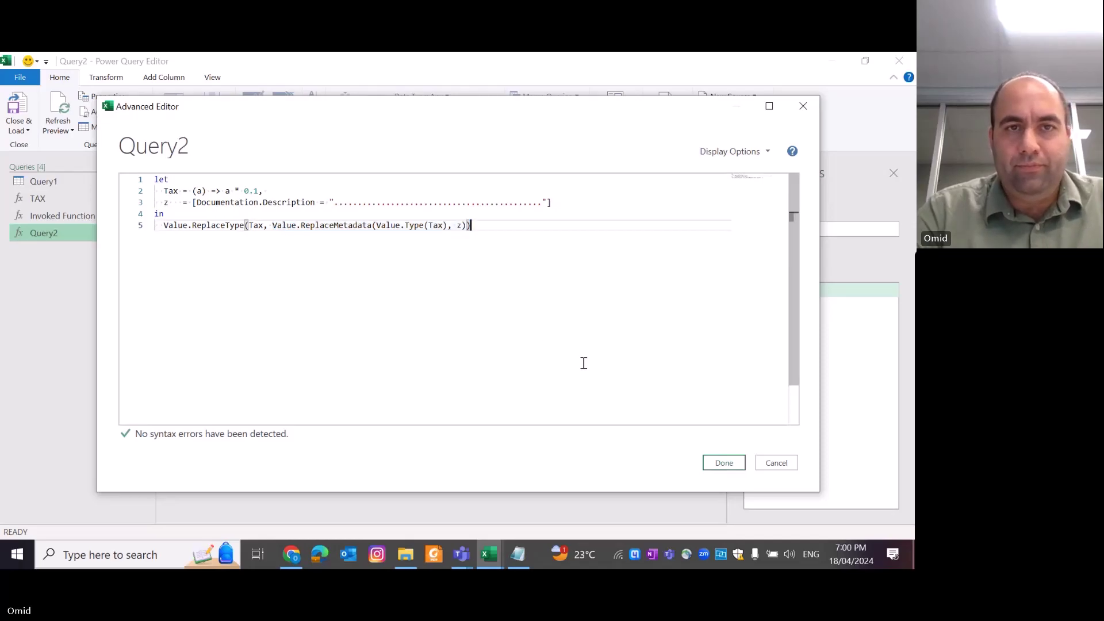
{"action": "left_click", "coordinate": [774, 463]}
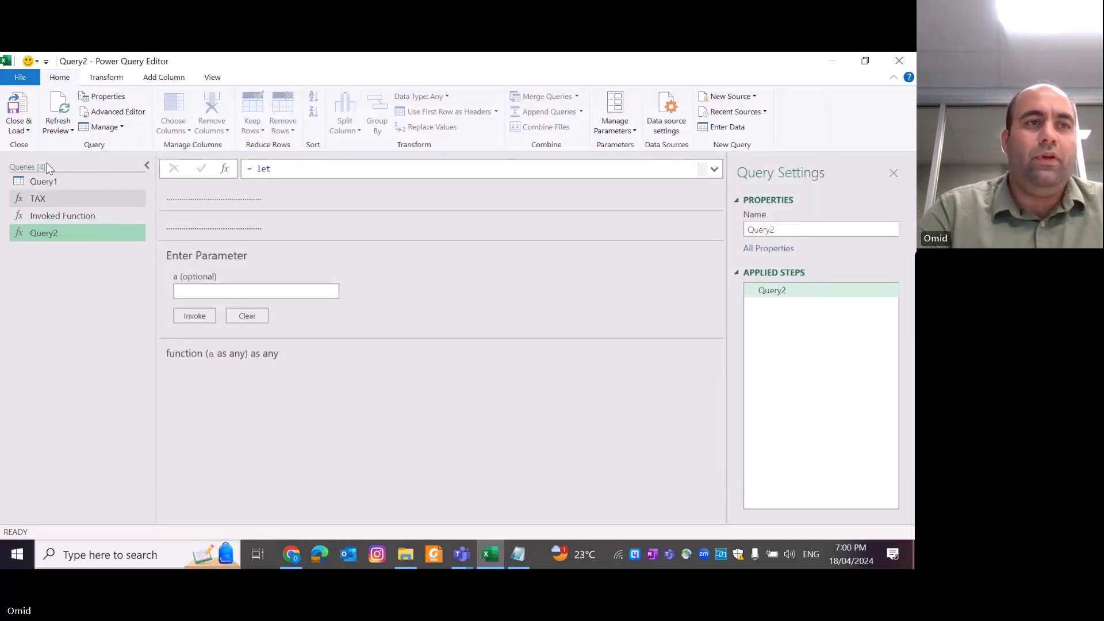
Step: Create blank Query3 with the pasted metadata expression trimmed down to Value.Type(4)
{"action": "left_click", "coordinate": [742, 96]}
{"action": "mouse_move", "coordinate": [740, 191]}
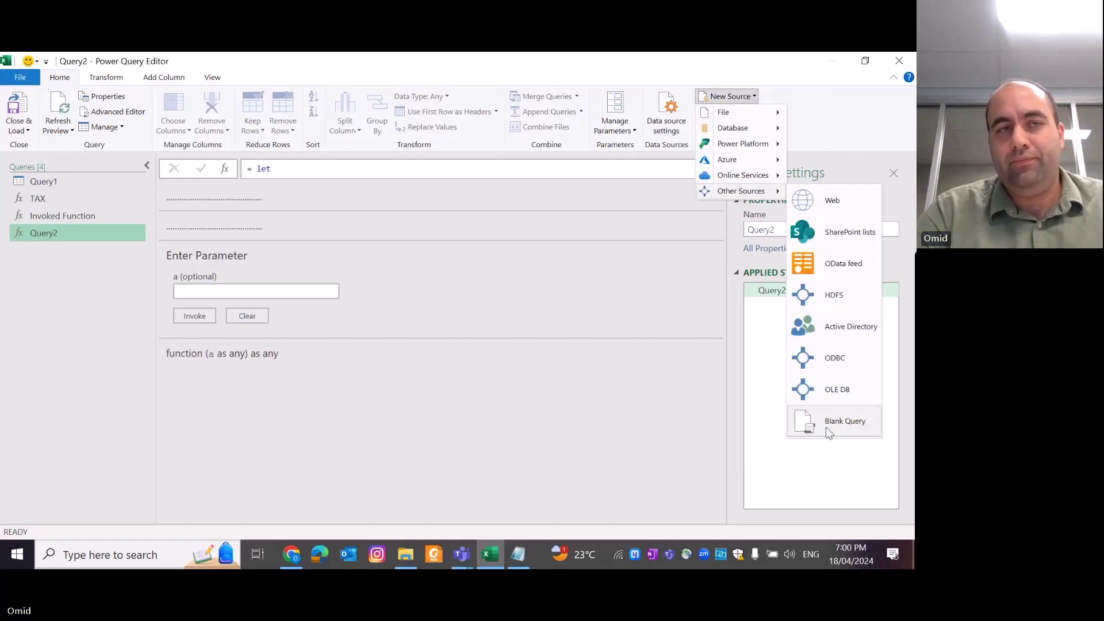
{"action": "left_click", "coordinate": [826, 425]}
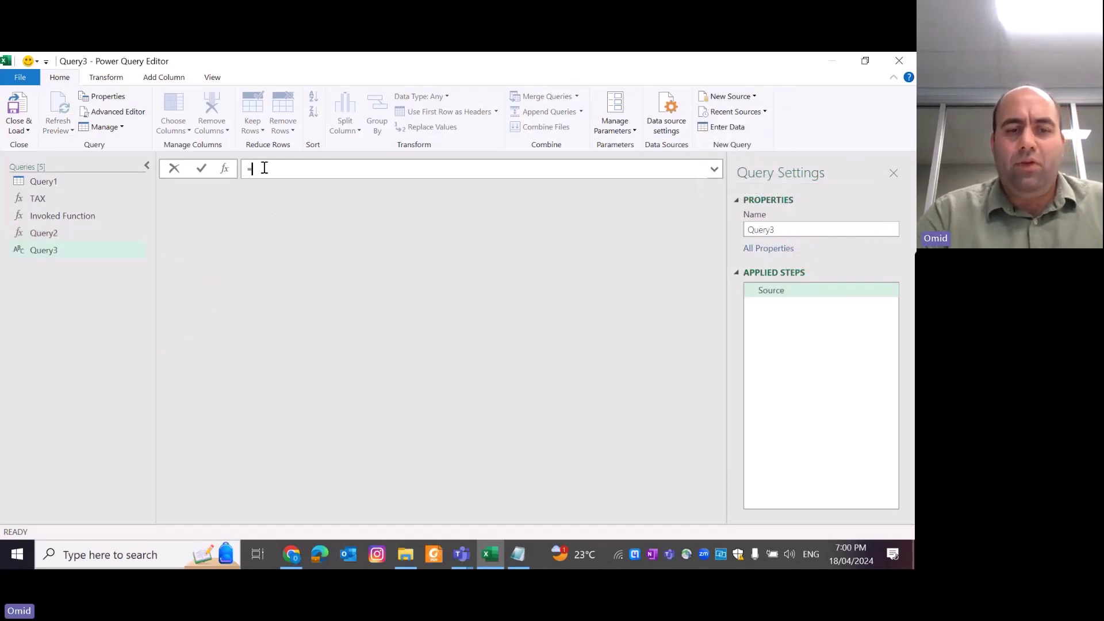
{"action": "key", "text": "ctrl+v"}
{"action": "key", "text": "shift+Left"}
{"action": "key", "text": "shift+Left"}
{"action": "key", "text": "shift+Left"}
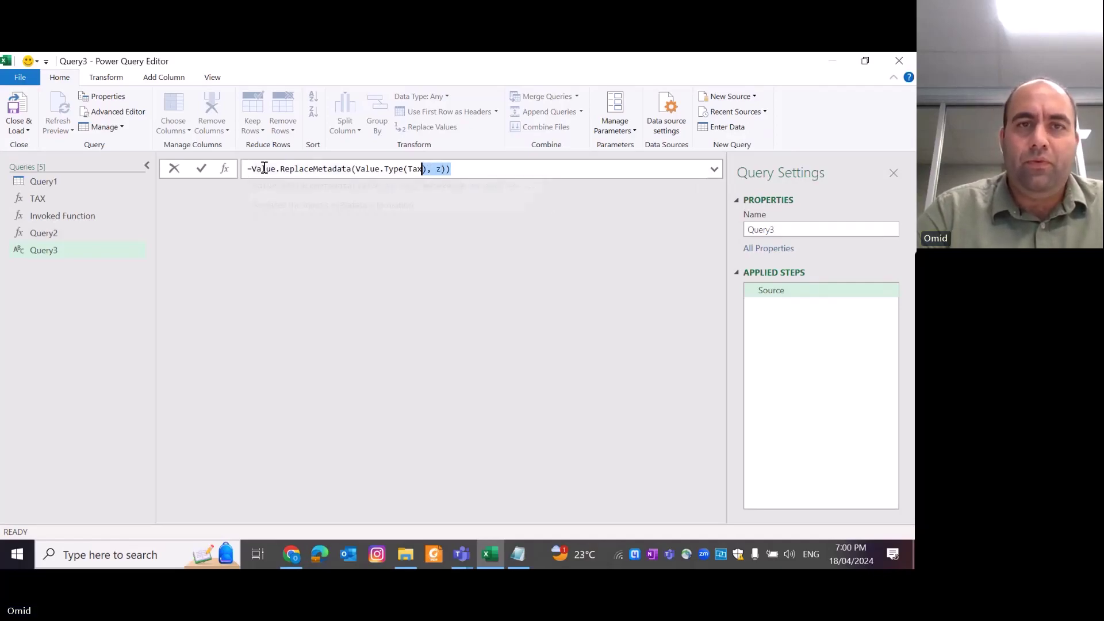
{"action": "key", "text": "shift+End"}
{"action": "key", "text": "BackSpace"}
{"action": "key", "text": "ctrl+Left"}
{"action": "key", "text": "ctrl+Left"}
{"action": "key", "text": "ctrl+Left"}
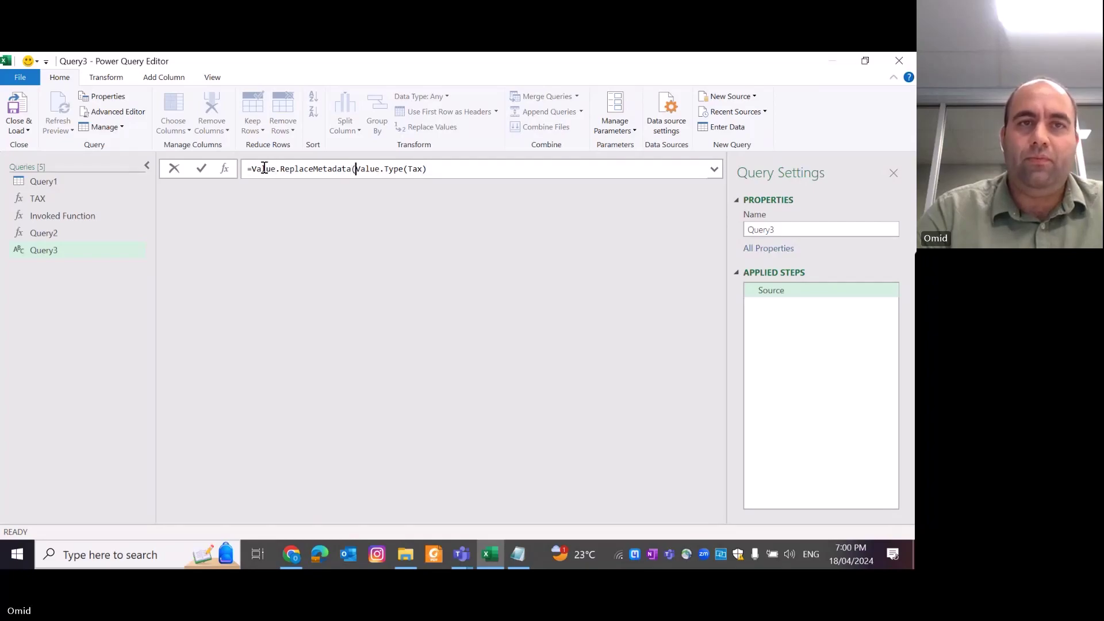
{"action": "key", "text": "ctrl+shift+Left"}
{"action": "key", "text": "ctrl+shift+Left"}
{"action": "key", "text": "ctrl+shift+Left"}
{"action": "key", "text": "BackSpace"}
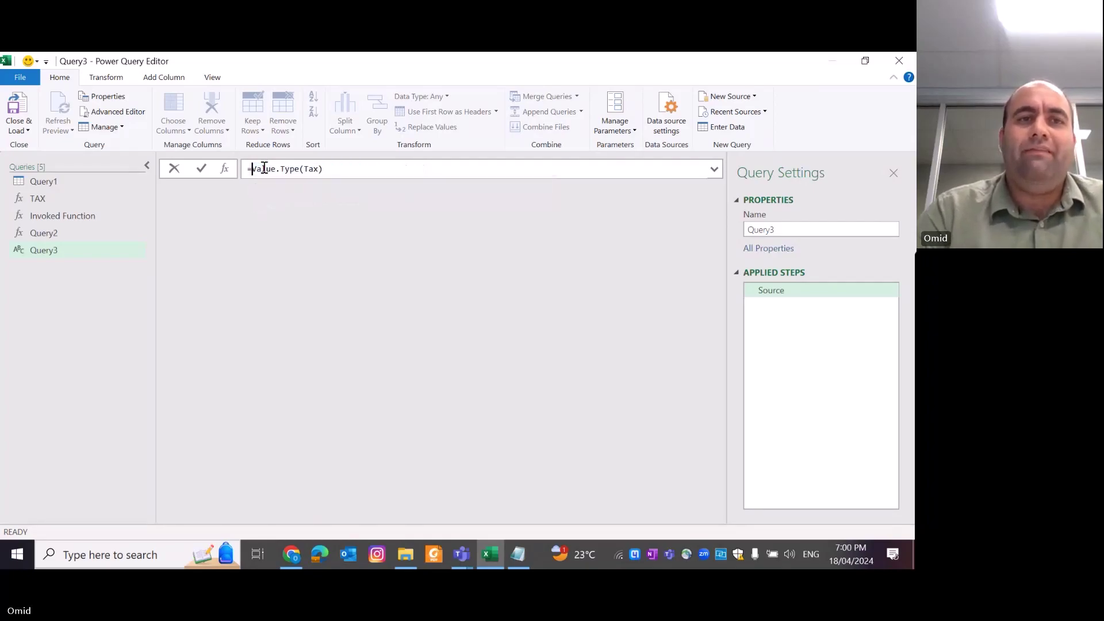
{"action": "double_click", "coordinate": [311, 169]}
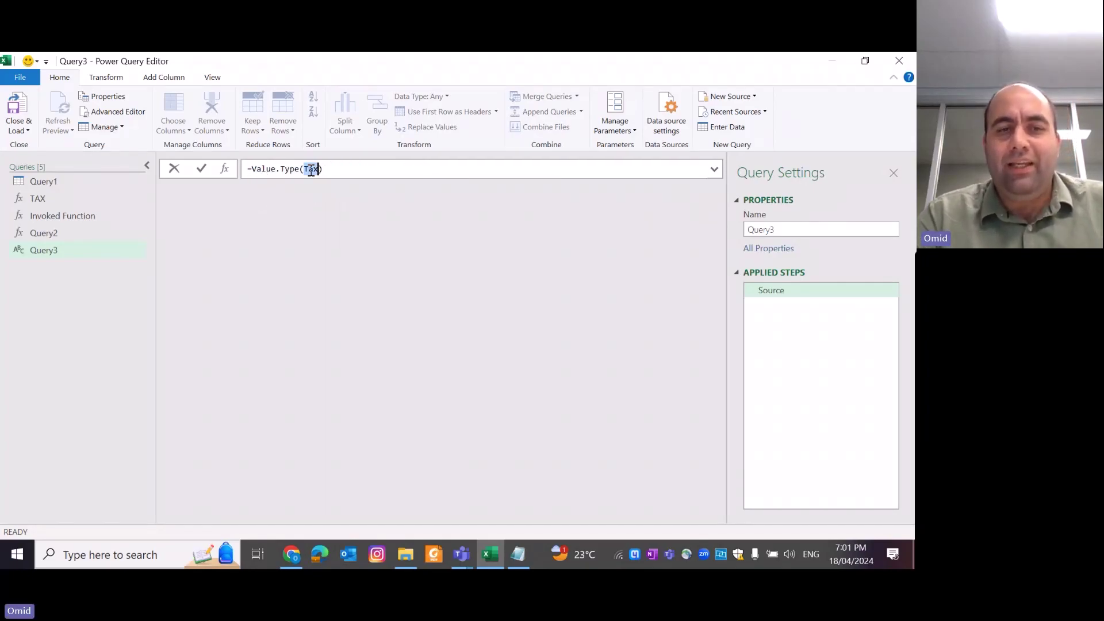
{"action": "type", "text": "4"}
{"action": "key", "text": "Return"}
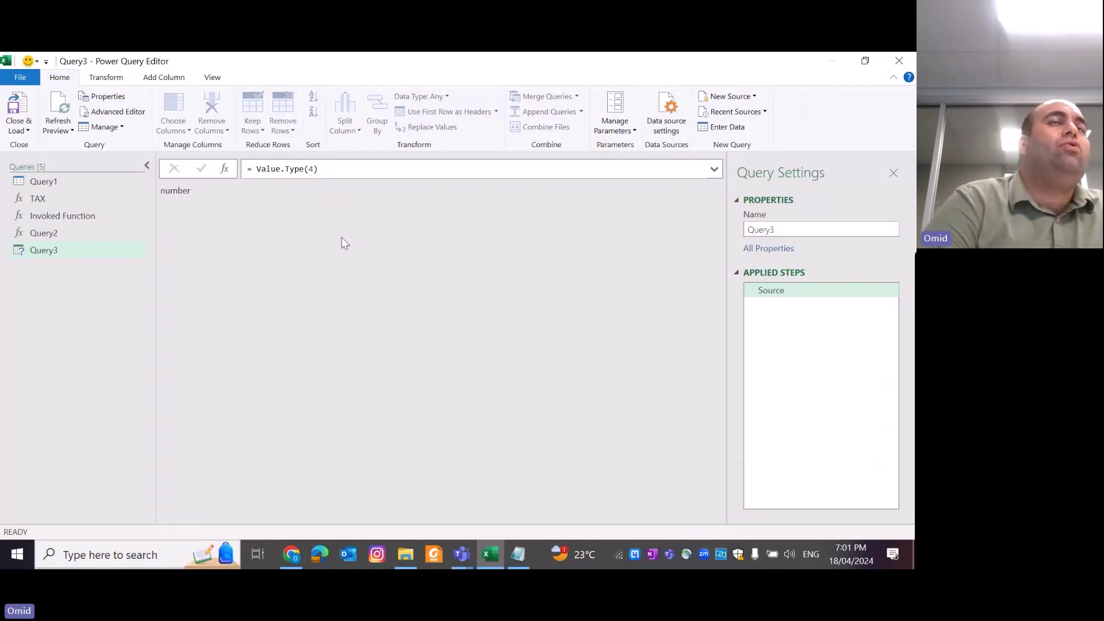
Step: Change Query3's formula to Value.Type(List.Sum) so it returns the type function
{"action": "left_click", "coordinate": [306, 166]}
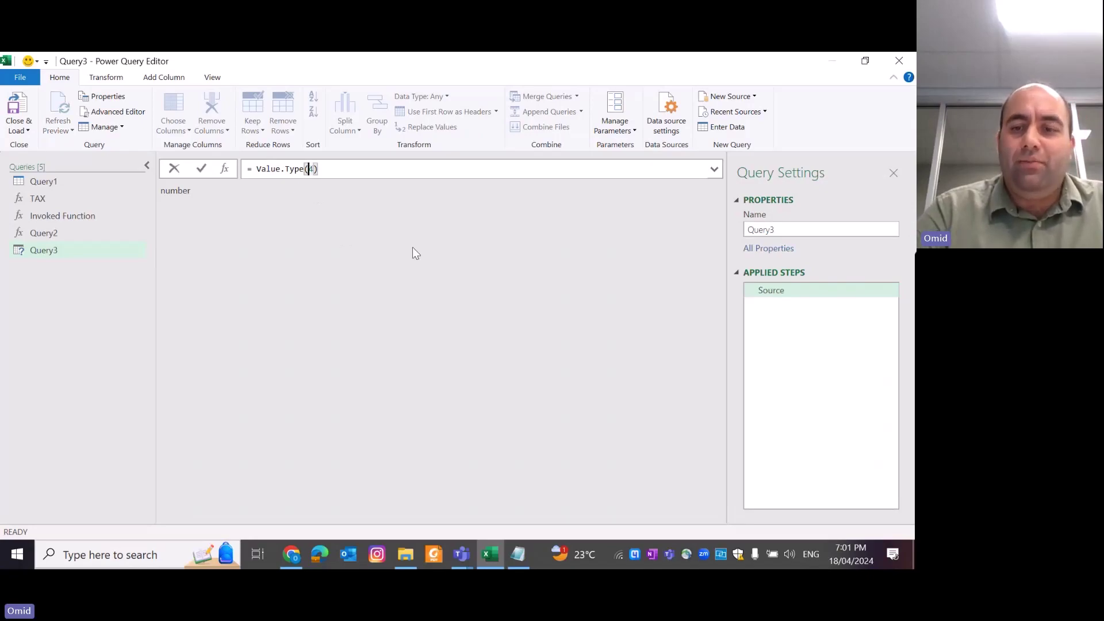
{"action": "key", "text": "Delete"}
{"action": "type", "text": "List."}
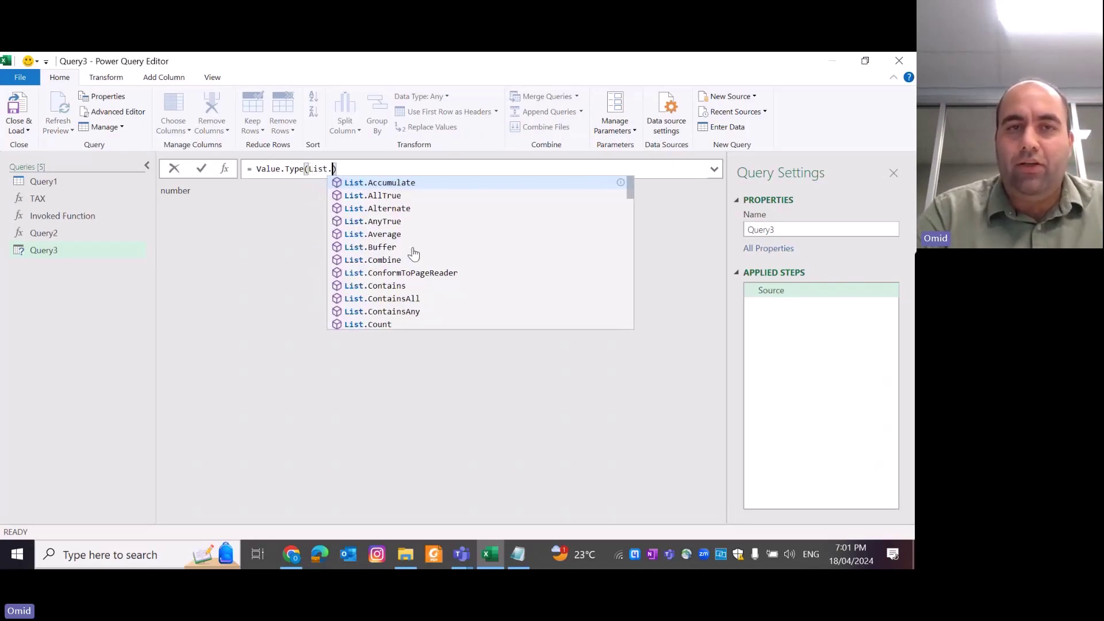
{"action": "type", "text": "Sum"}
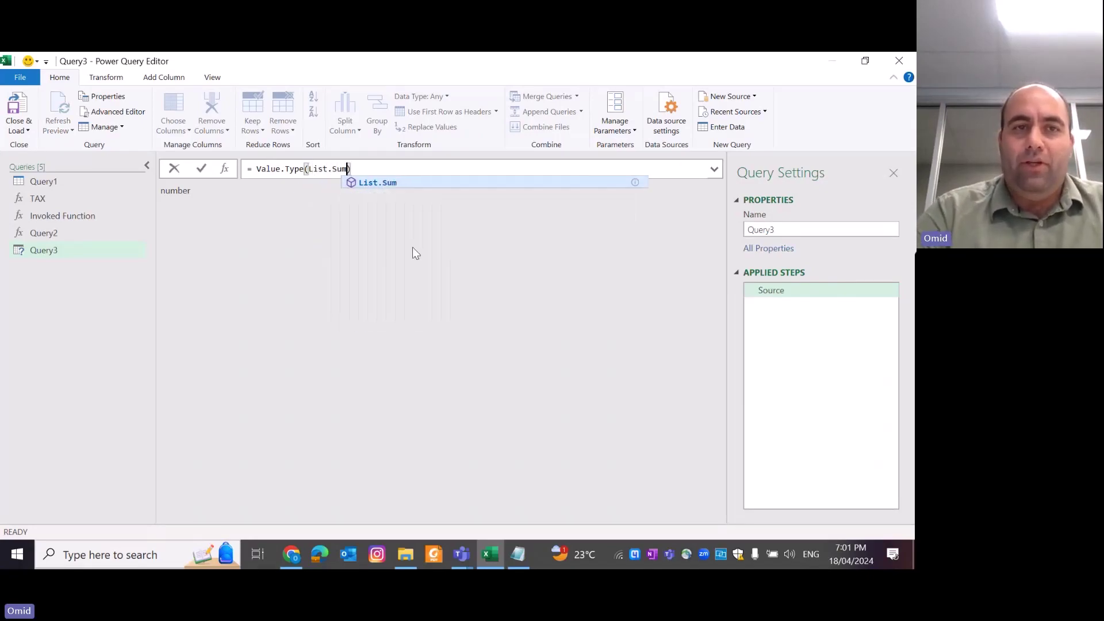
{"action": "key", "text": "Return"}
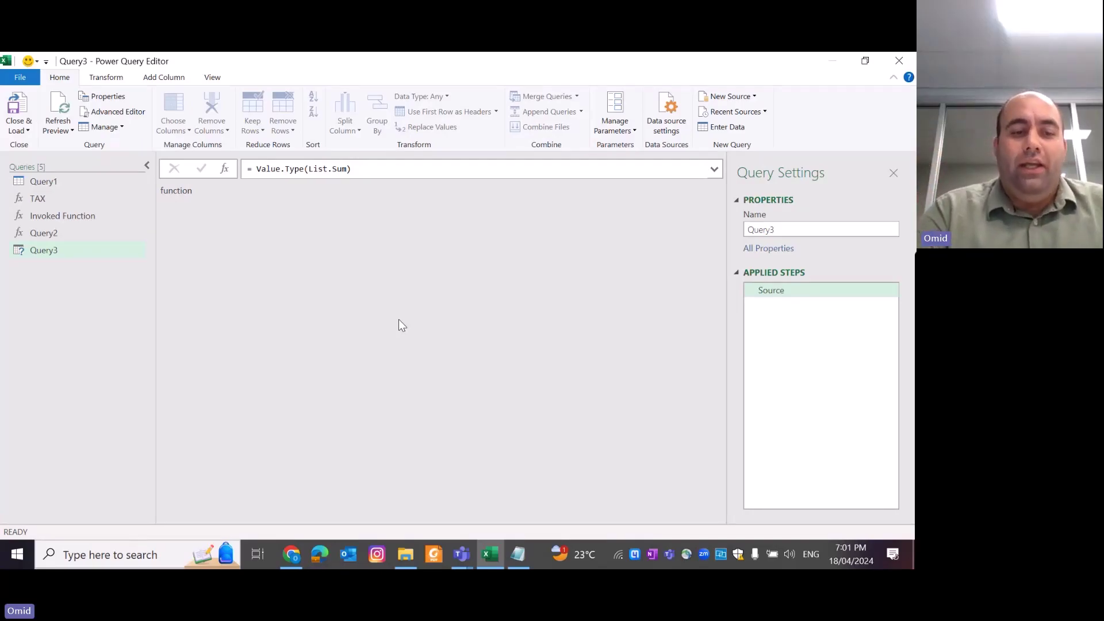
{"action": "key", "text": "alt+Tab"}
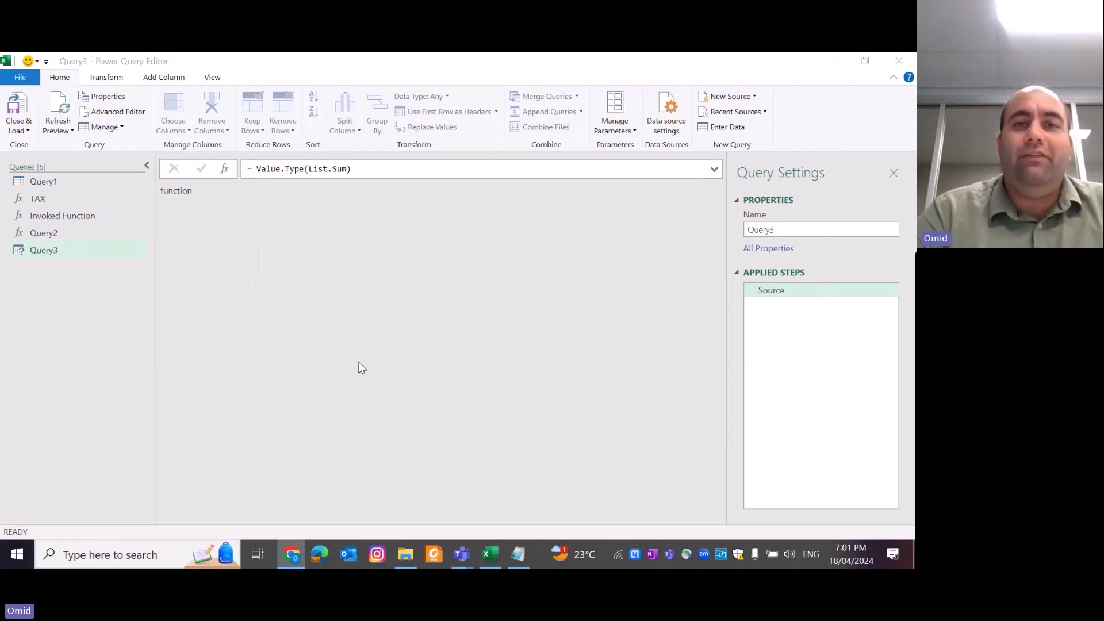
{"action": "key", "text": "alt+Tab"}
{"action": "key", "text": "Tab"}
Step: Copy the Value.Metadata( Value.Type(List.Sum) ) code snippet from the GitHub README in Chrome
{"action": "key", "text": "Tab"}
{"action": "key", "text": "Tab"}
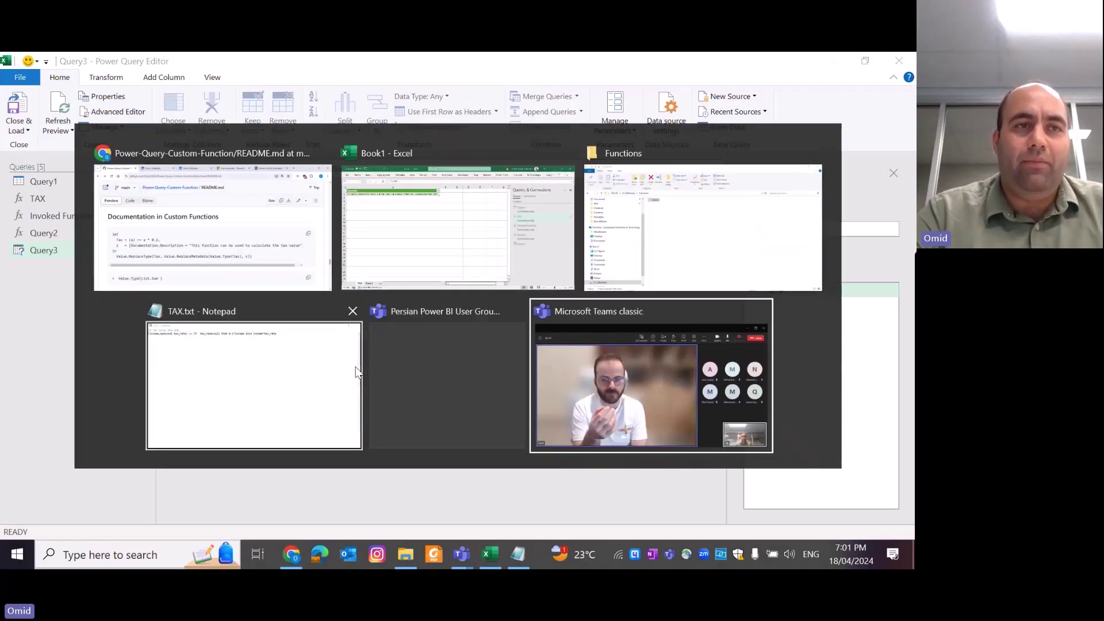
{"action": "key", "text": "Tab"}
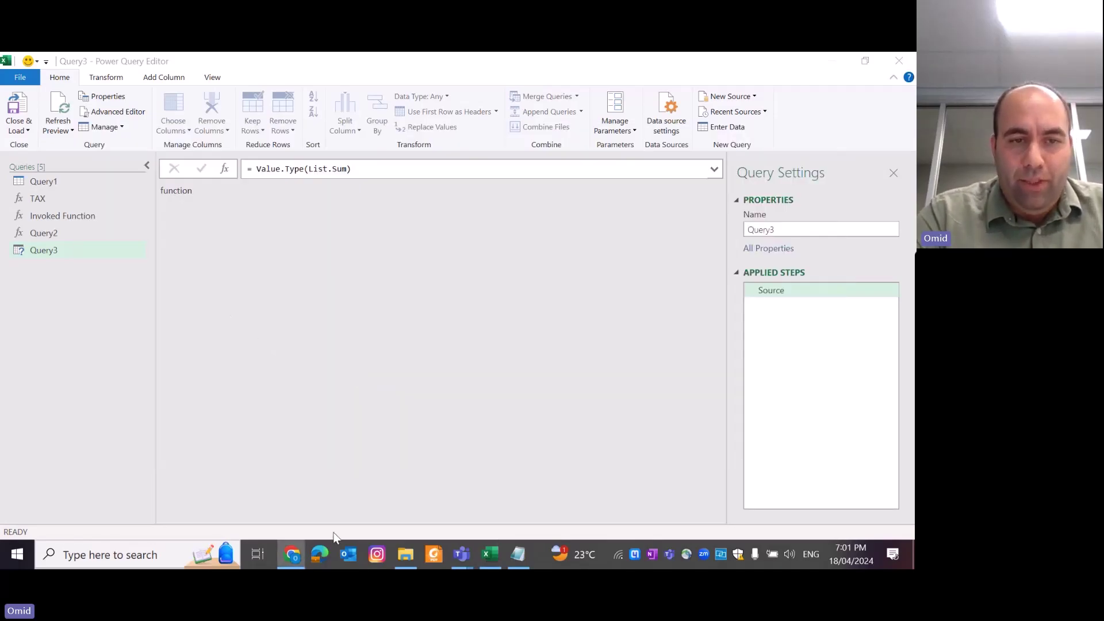
{"action": "left_click", "coordinate": [298, 555]}
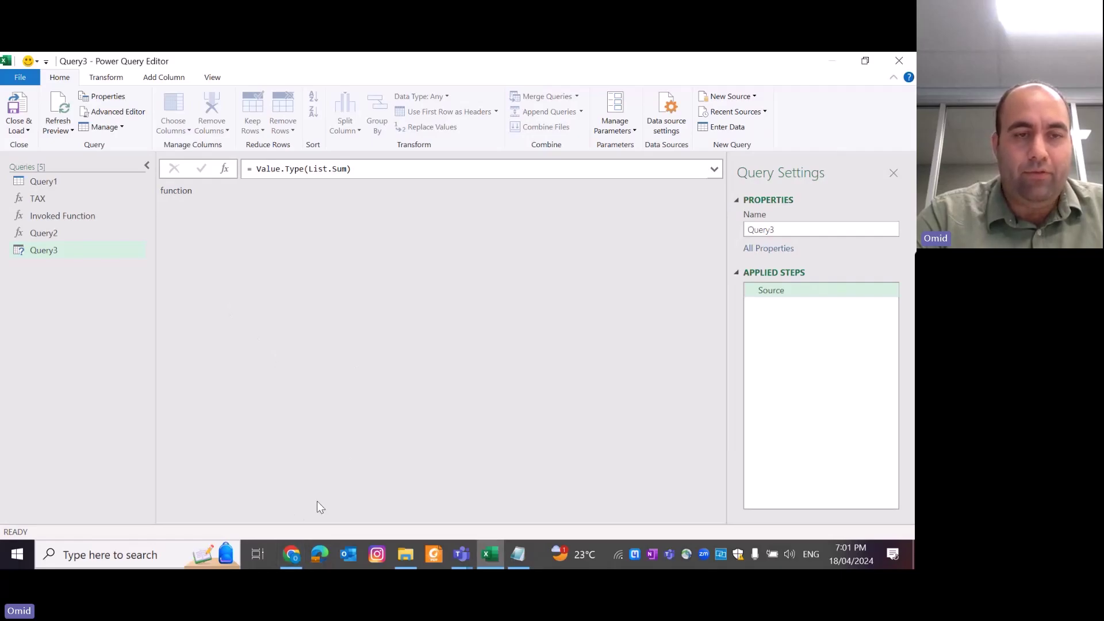
{"action": "left_click", "coordinate": [294, 555]}
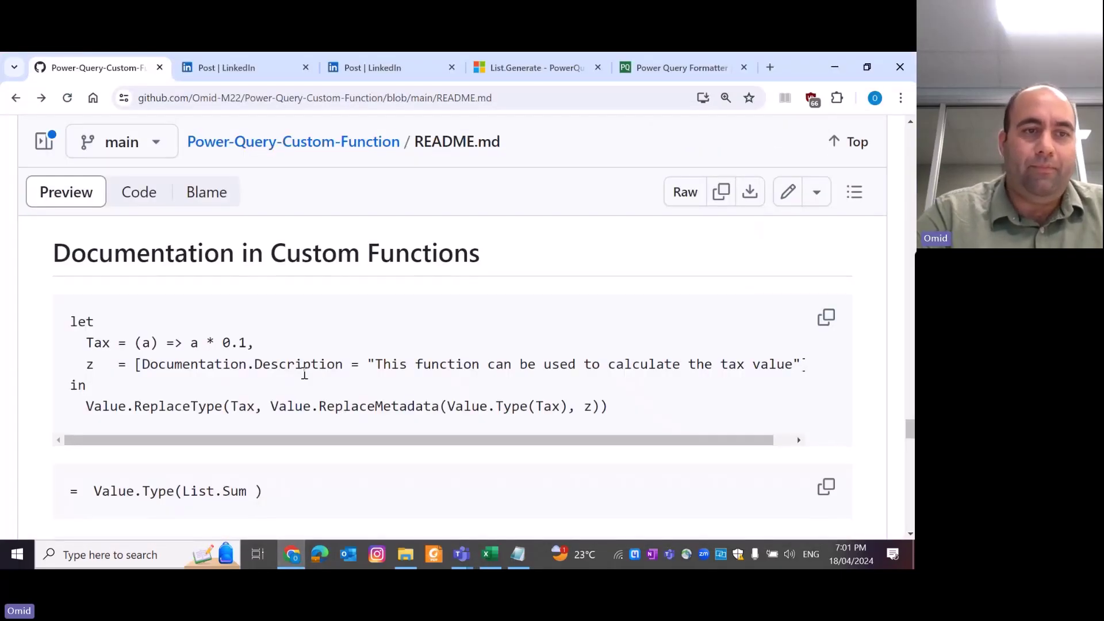
{"action": "scroll", "coordinate": [305, 374], "scroll_direction": "down", "scroll_amount": 3}
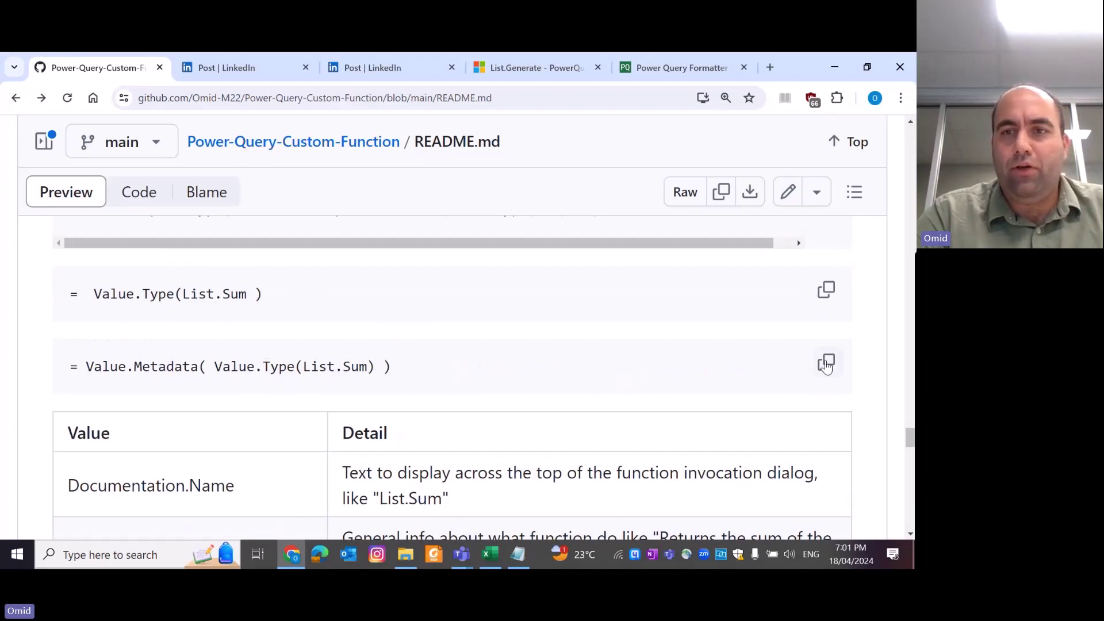
{"action": "left_click", "coordinate": [826, 363]}
{"action": "key", "text": "alt+Tab"}
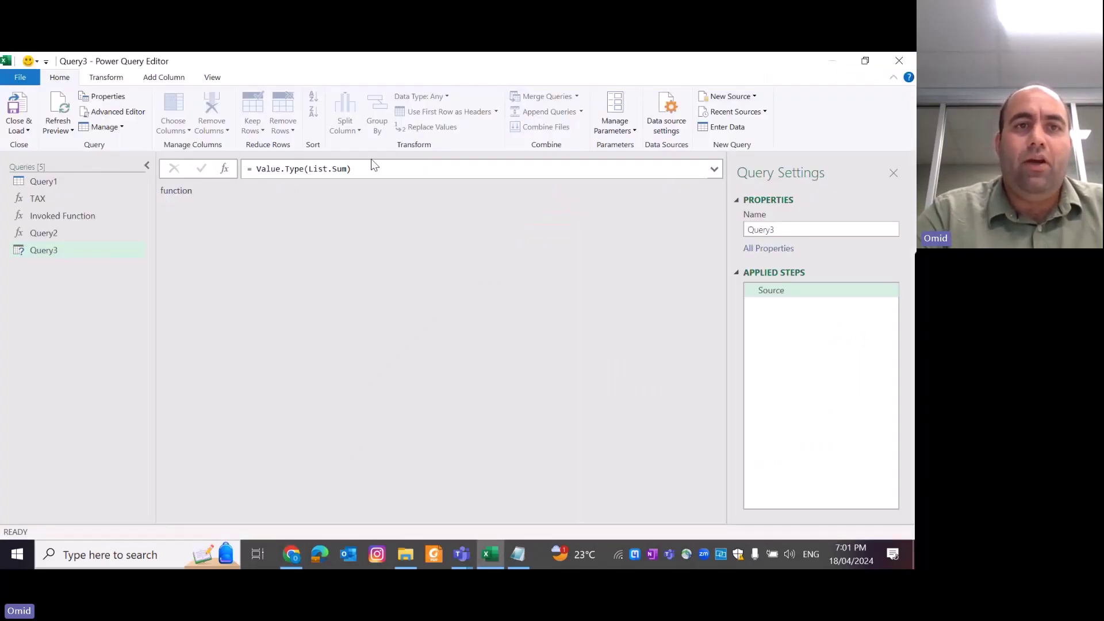
Step: Replace Query3's formula with Value.Metadata( Value.Type(List.Sum) ) to show the documentation record
{"action": "left_click", "coordinate": [373, 168]}
{"action": "key", "text": "shift+Left"}
{"action": "key", "text": "shift+Left"}
{"action": "key", "text": "shift+Left"}
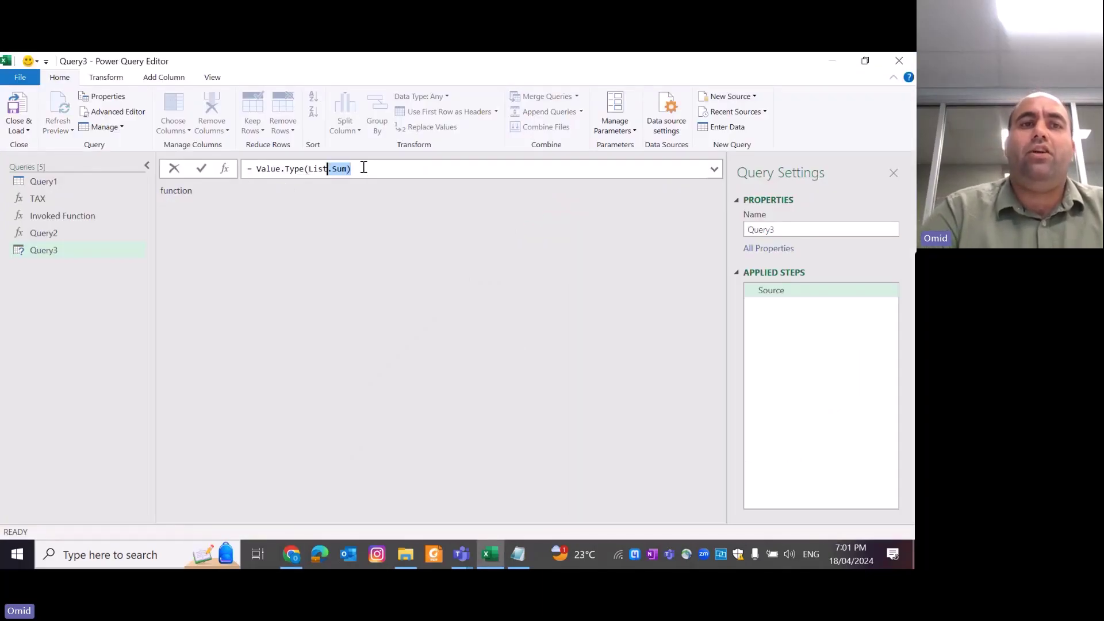
{"action": "key", "text": "shift+Left"}
{"action": "key", "text": "shift+Left"}
{"action": "key", "text": "shift+Left"}
{"action": "key", "text": "shift+Left"}
{"action": "key", "text": "shift+Left"}
{"action": "key", "text": "shift+Left"}
{"action": "key", "text": "ctrl+v"}
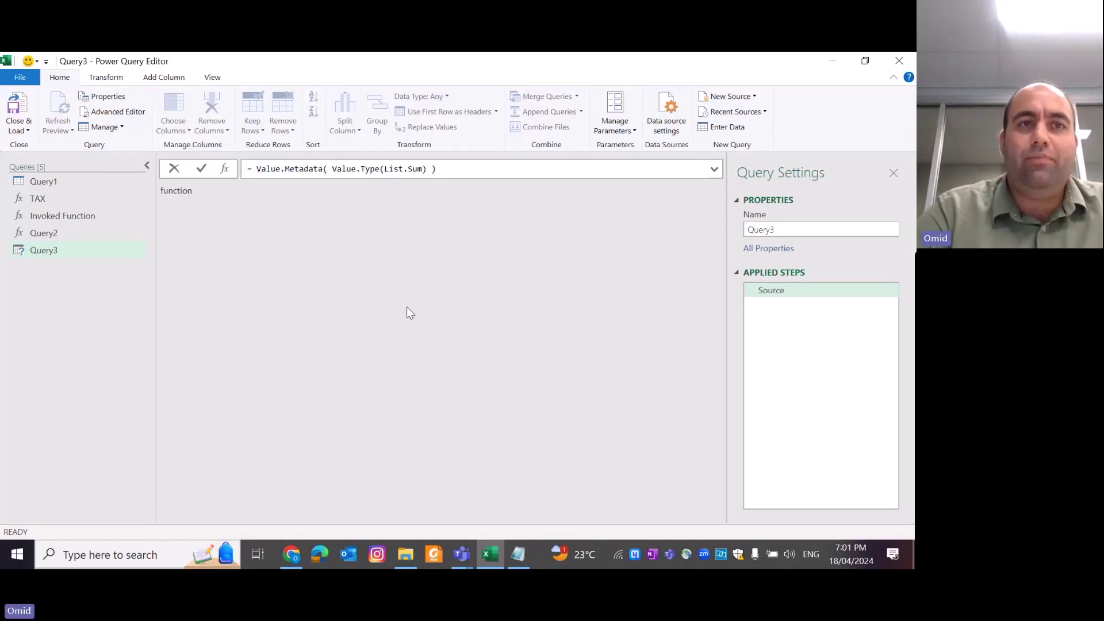
{"action": "key", "text": "Return"}
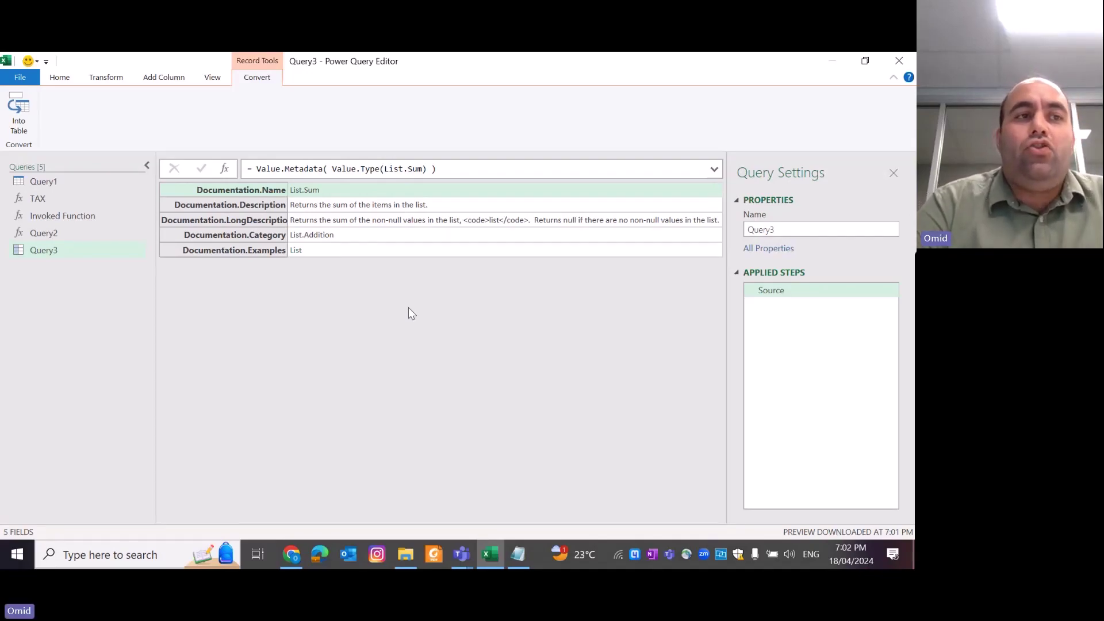
{"action": "left_click", "coordinate": [42, 234]}
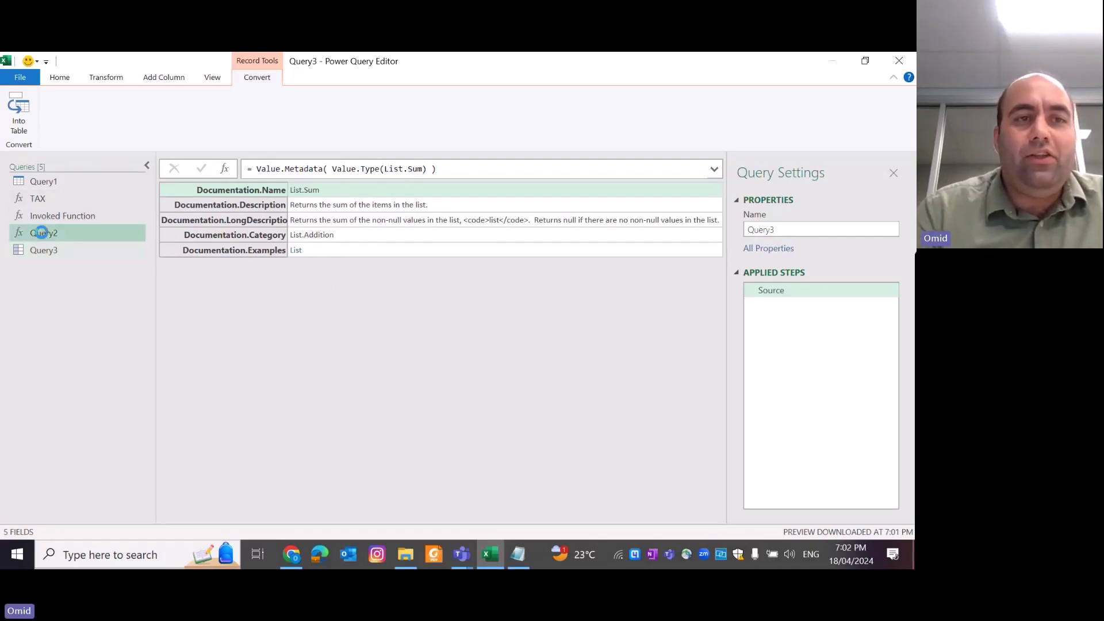
{"action": "left_click", "coordinate": [130, 113]}
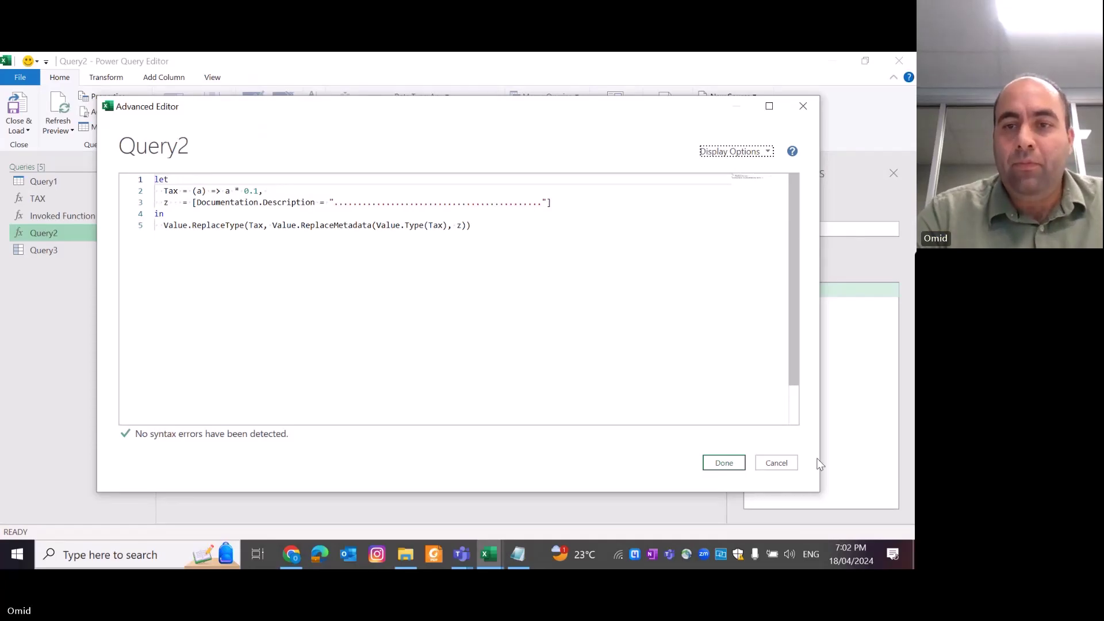
{"action": "left_click", "coordinate": [795, 465]}
{"action": "left_click", "coordinate": [52, 251]}
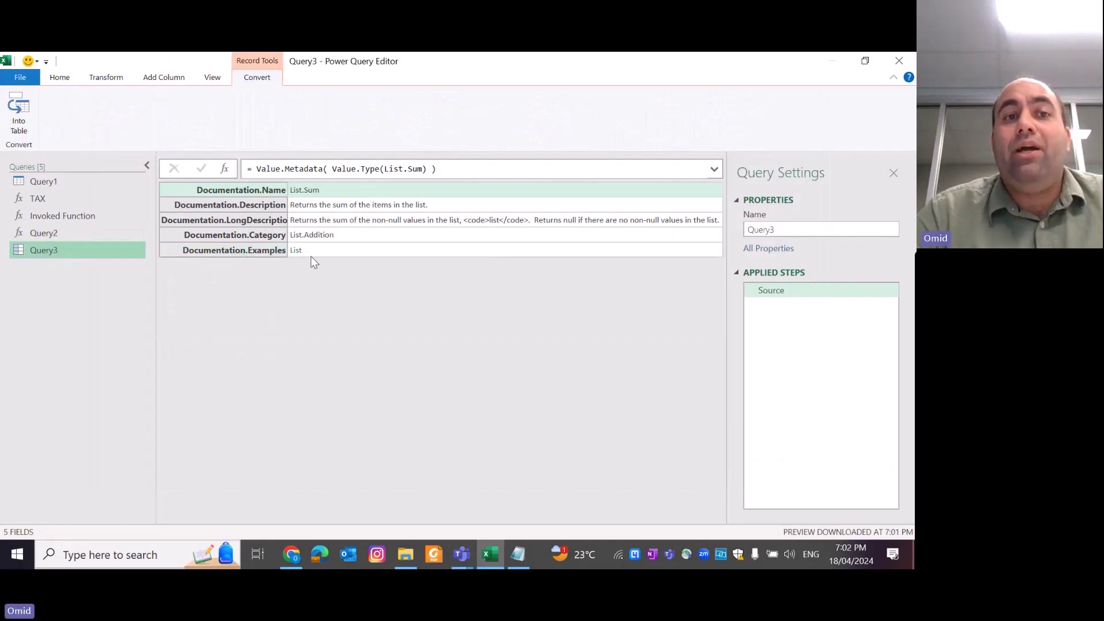
{"action": "left_click", "coordinate": [328, 254]}
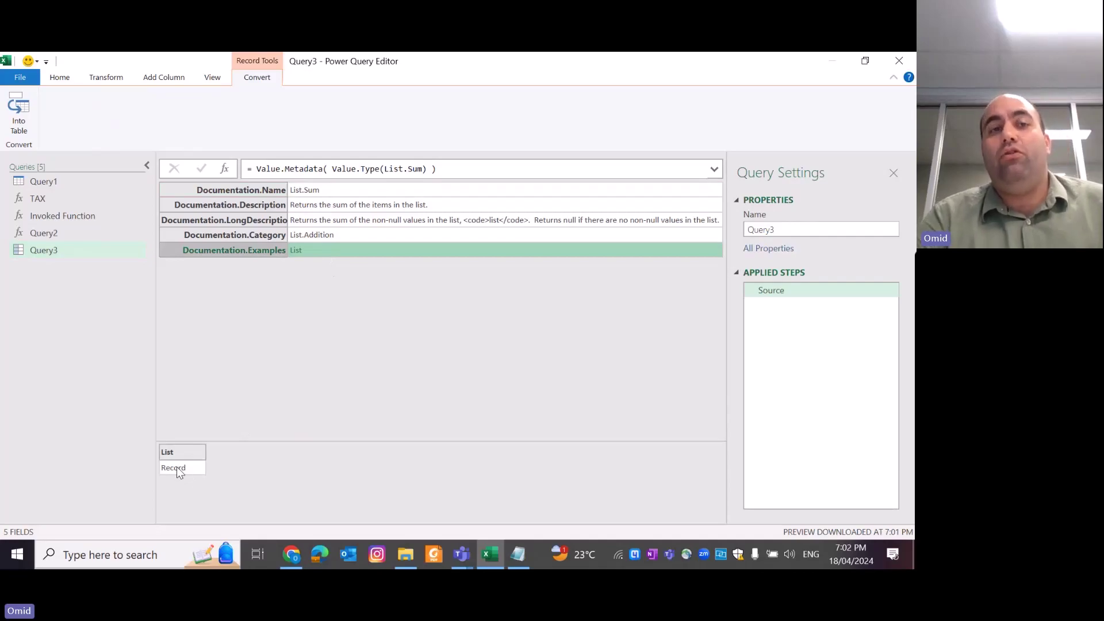
{"action": "left_click", "coordinate": [295, 250]}
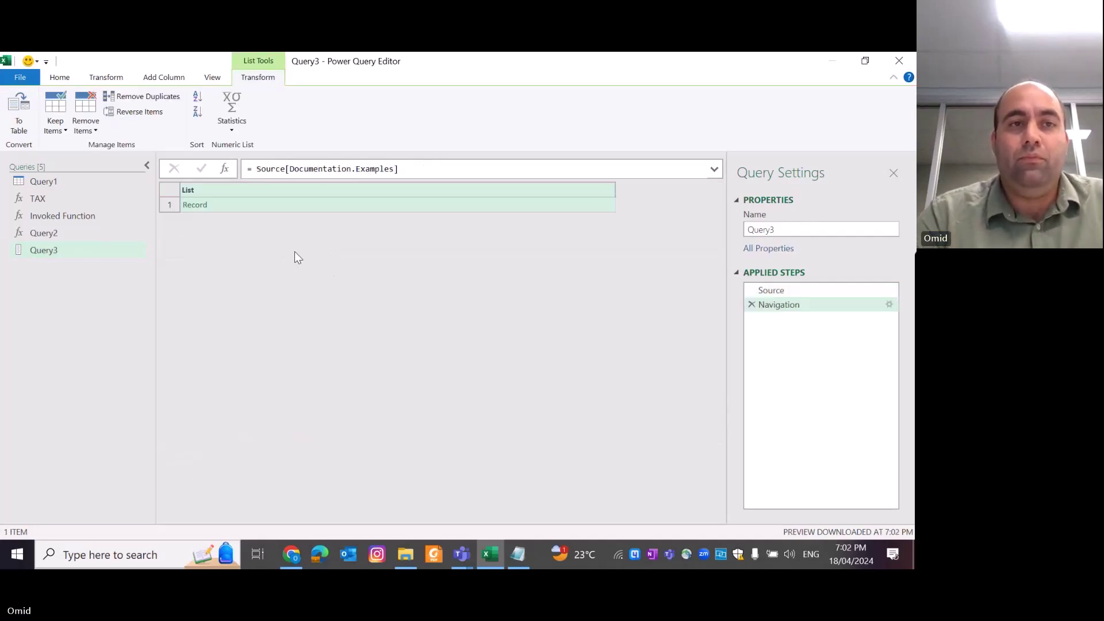
{"action": "left_click", "coordinate": [230, 206]}
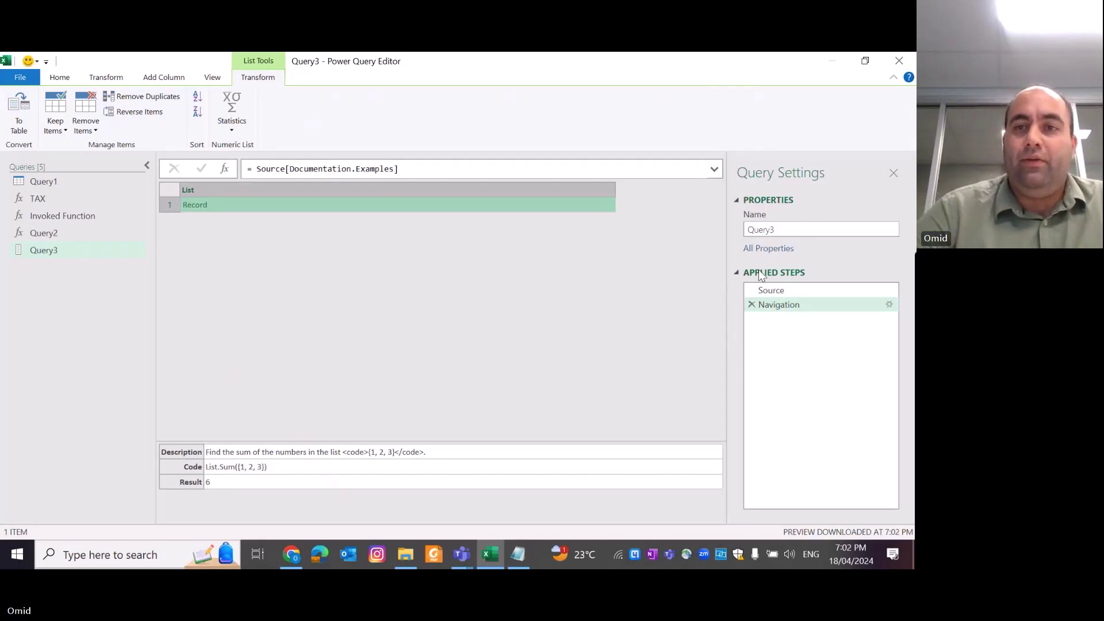
{"action": "left_click", "coordinate": [752, 305]}
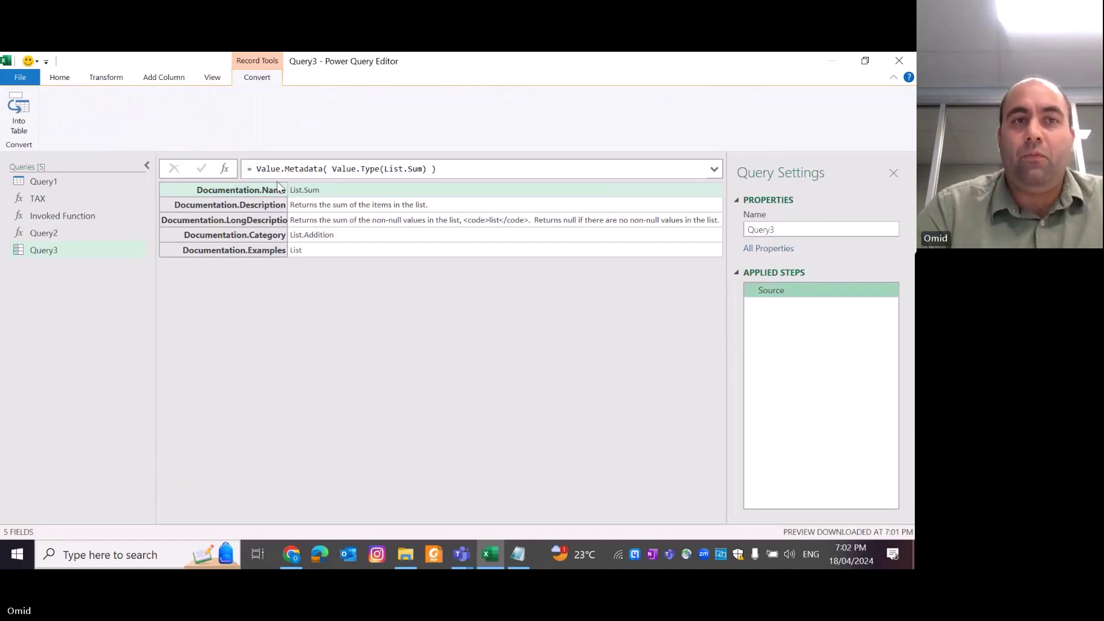
{"action": "left_click", "coordinate": [235, 207]}
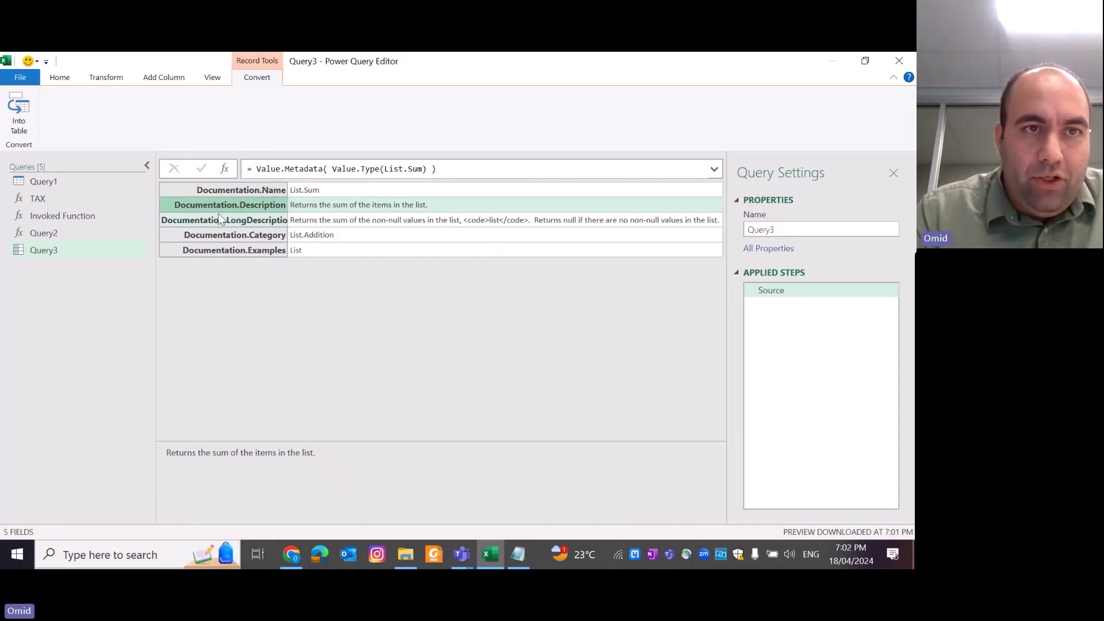
{"action": "left_click", "coordinate": [44, 233]}
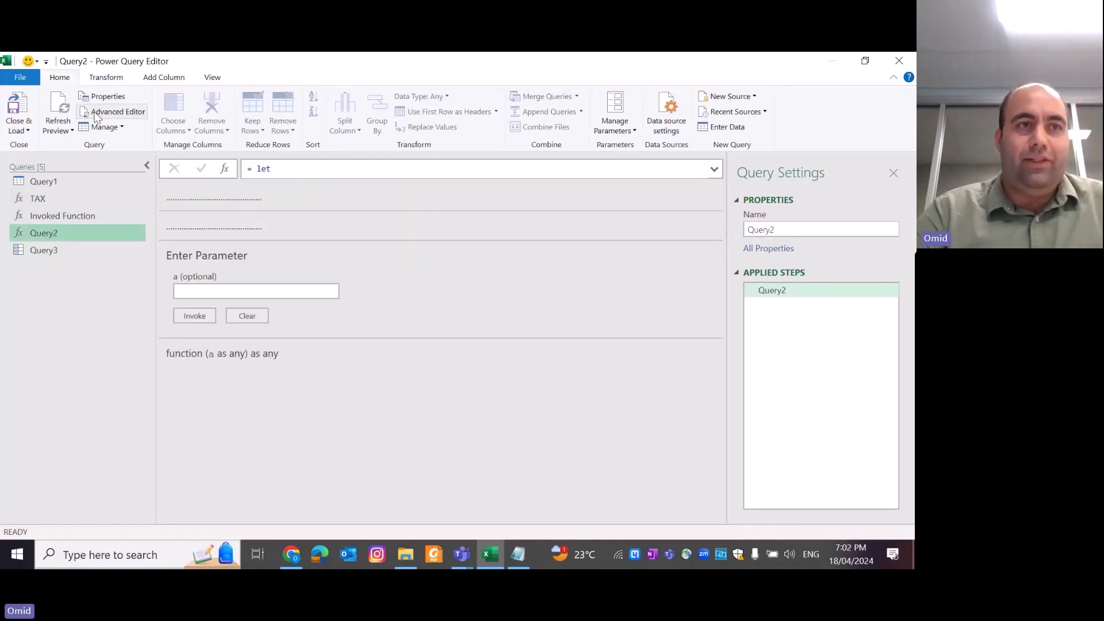
{"action": "left_click", "coordinate": [97, 116]}
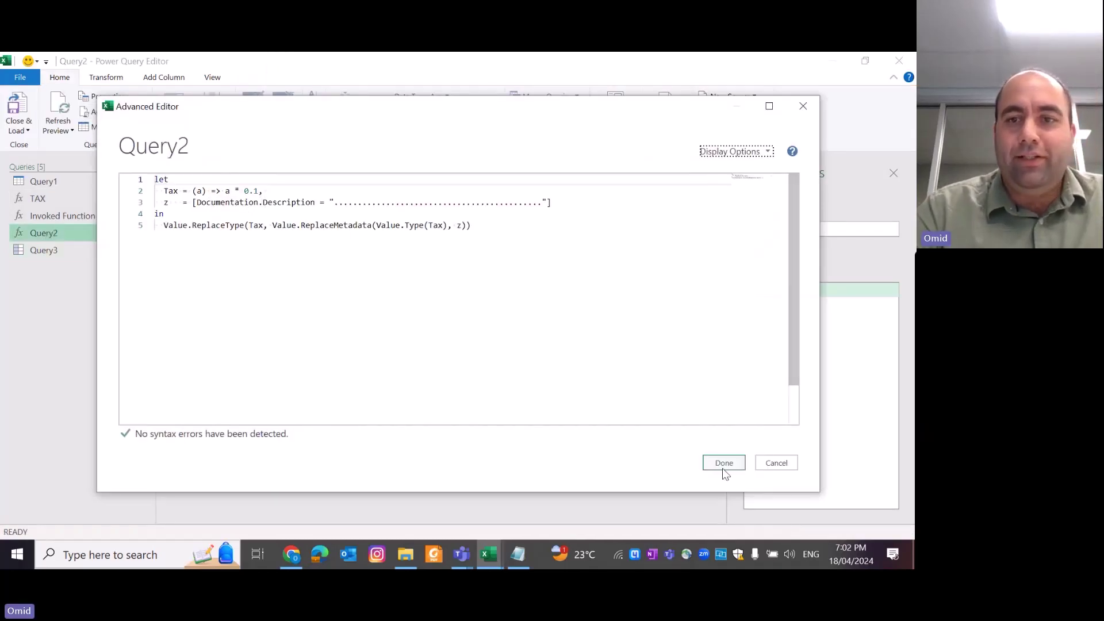
{"action": "left_click", "coordinate": [770, 464]}
{"action": "left_click", "coordinate": [44, 250]}
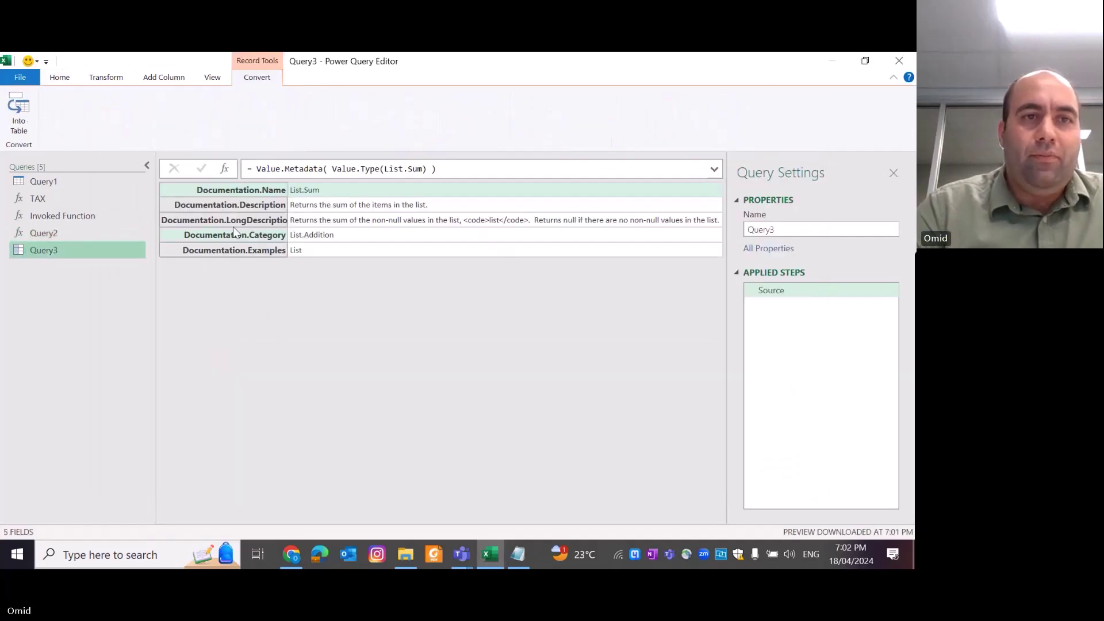
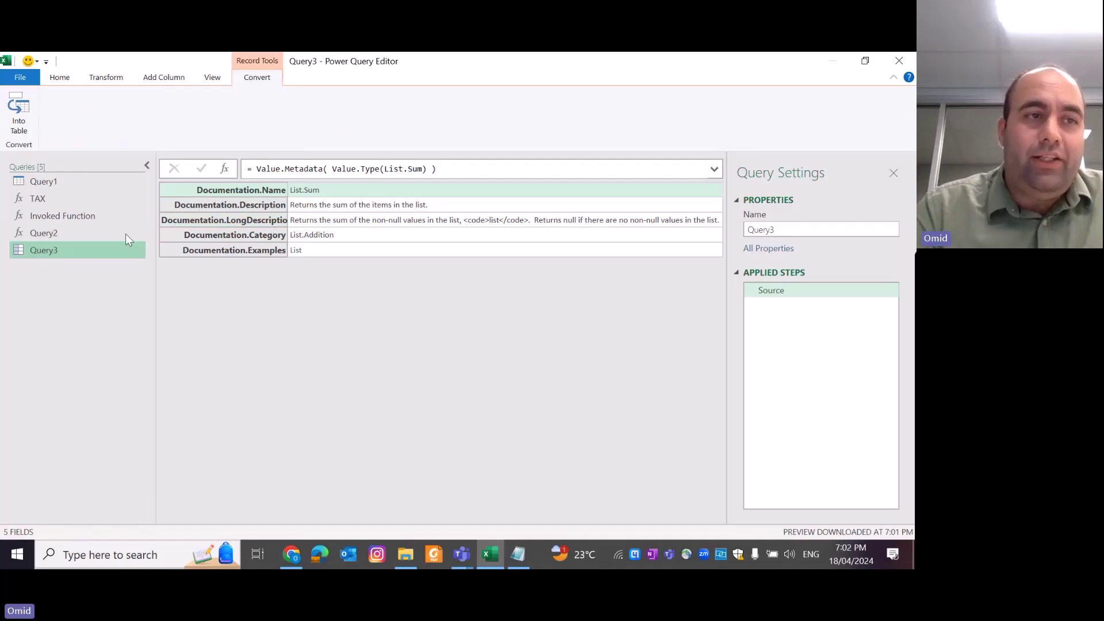
Step: Add a placeholder Documentation.LongDescription line after the Description in Query2's code and apply it
{"action": "left_click", "coordinate": [84, 234]}
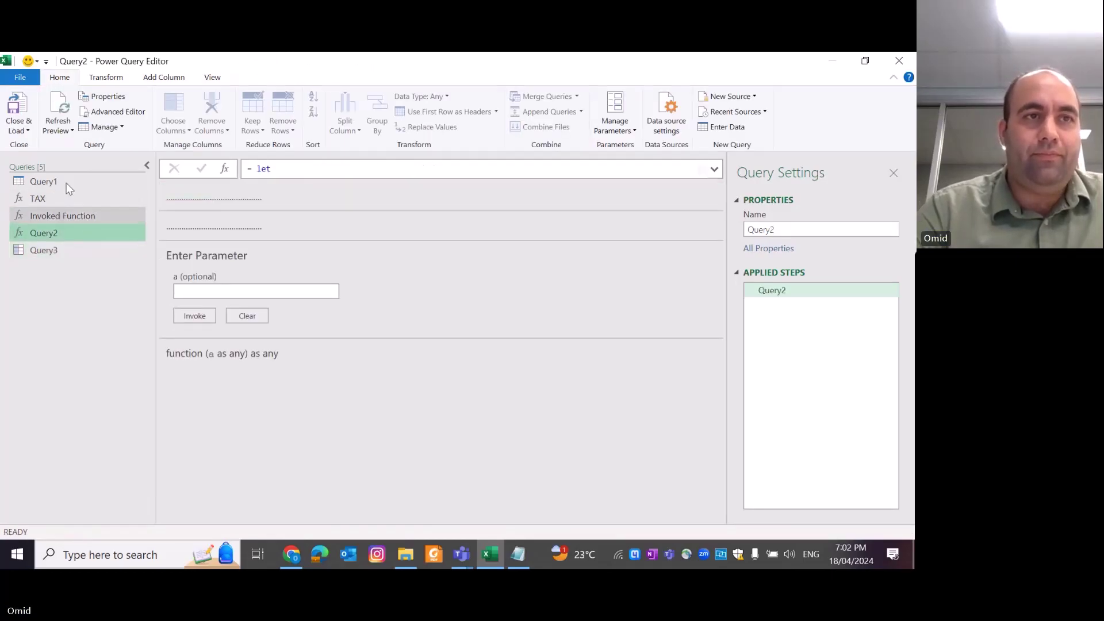
{"action": "left_click", "coordinate": [87, 112]}
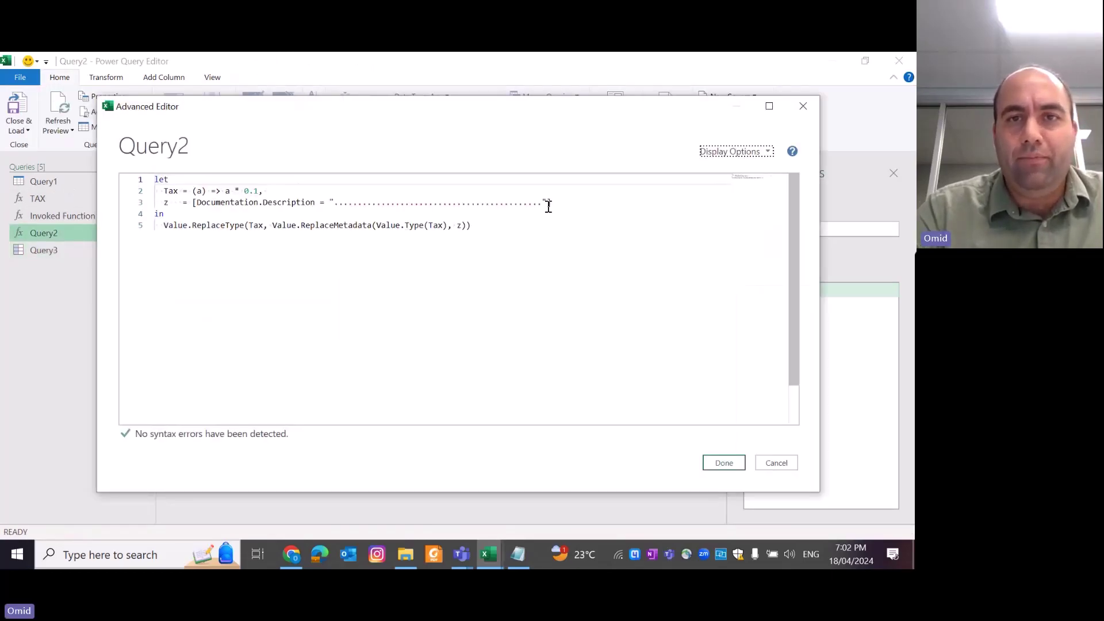
{"action": "left_click", "coordinate": [548, 205]}
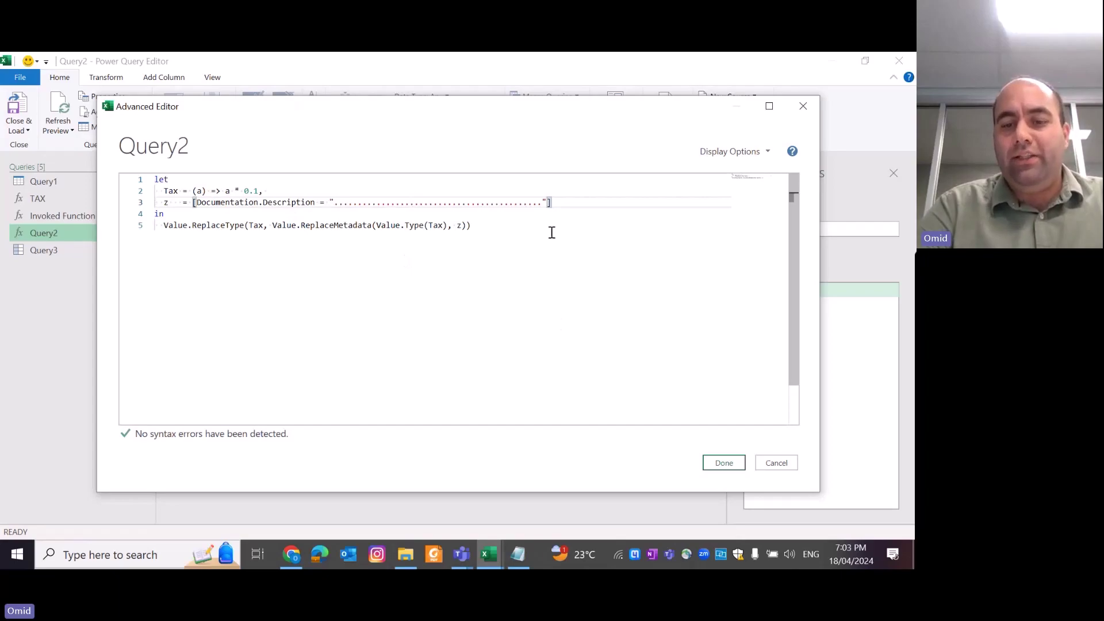
{"action": "type", "text": ","}
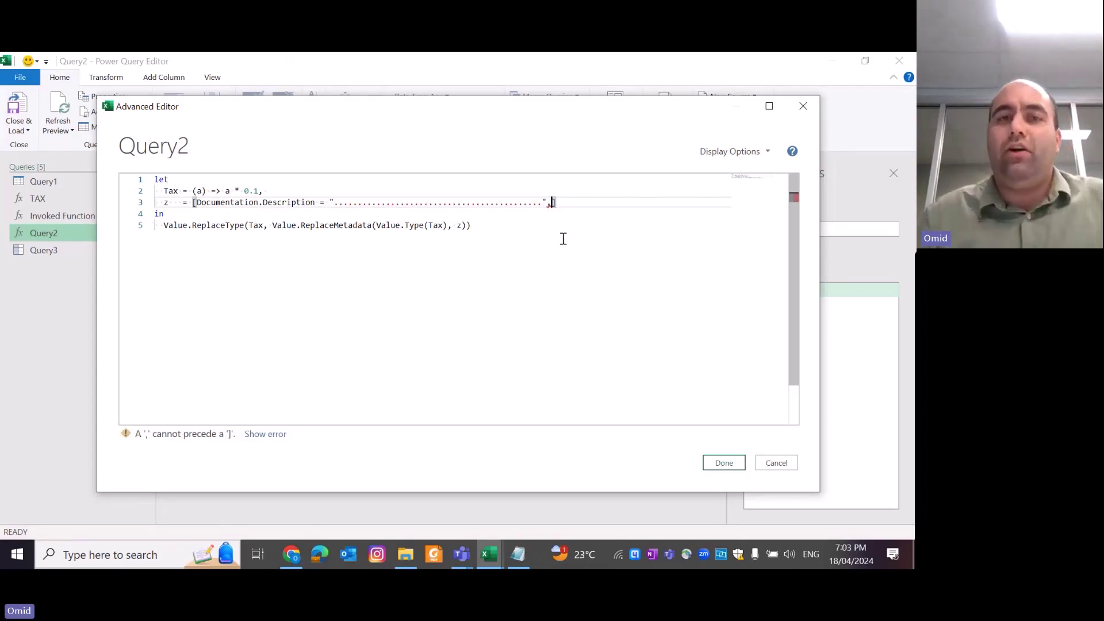
{"action": "key", "text": "Return"}
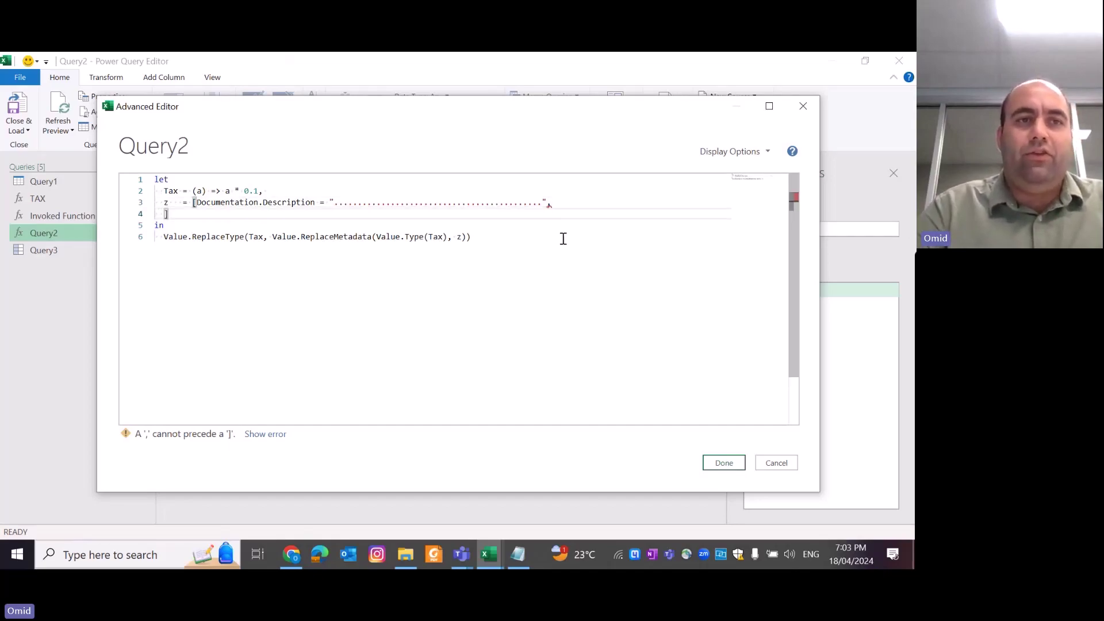
{"action": "key", "text": "Tab"}
{"action": "key", "text": "Tab"}
{"action": "type", "text": "D"}
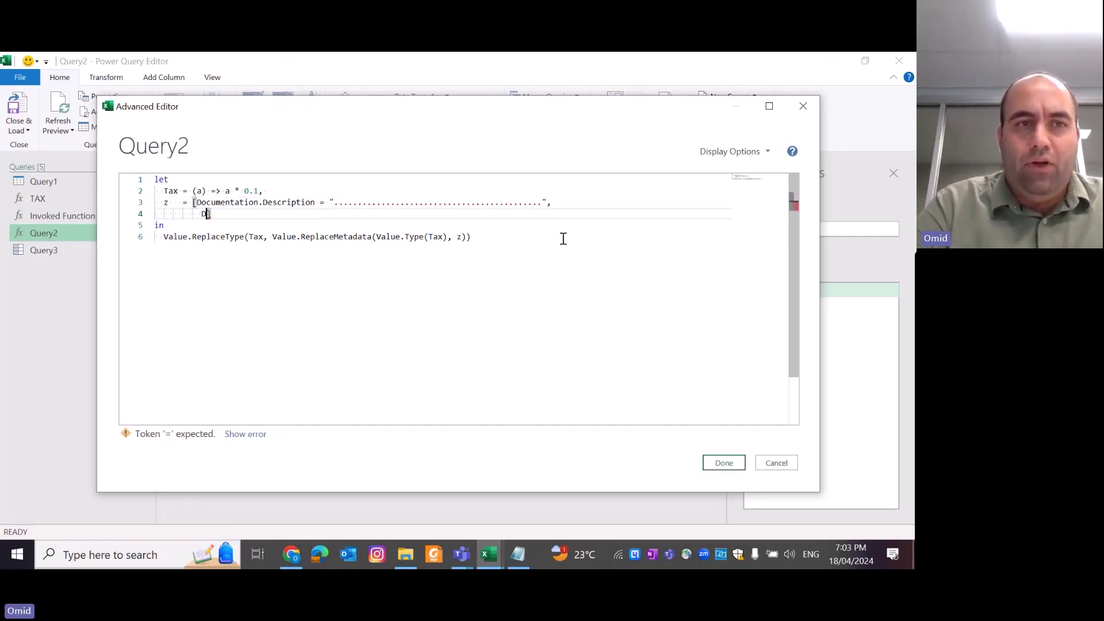
{"action": "type", "text": "ocumentat"}
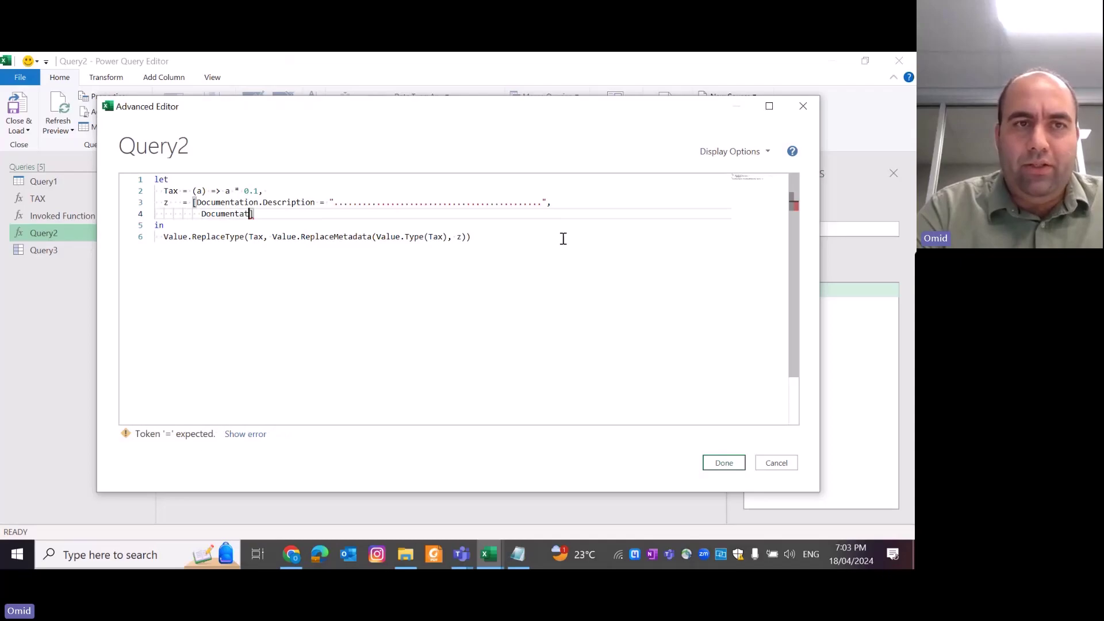
{"action": "type", "text": "ion.Long"}
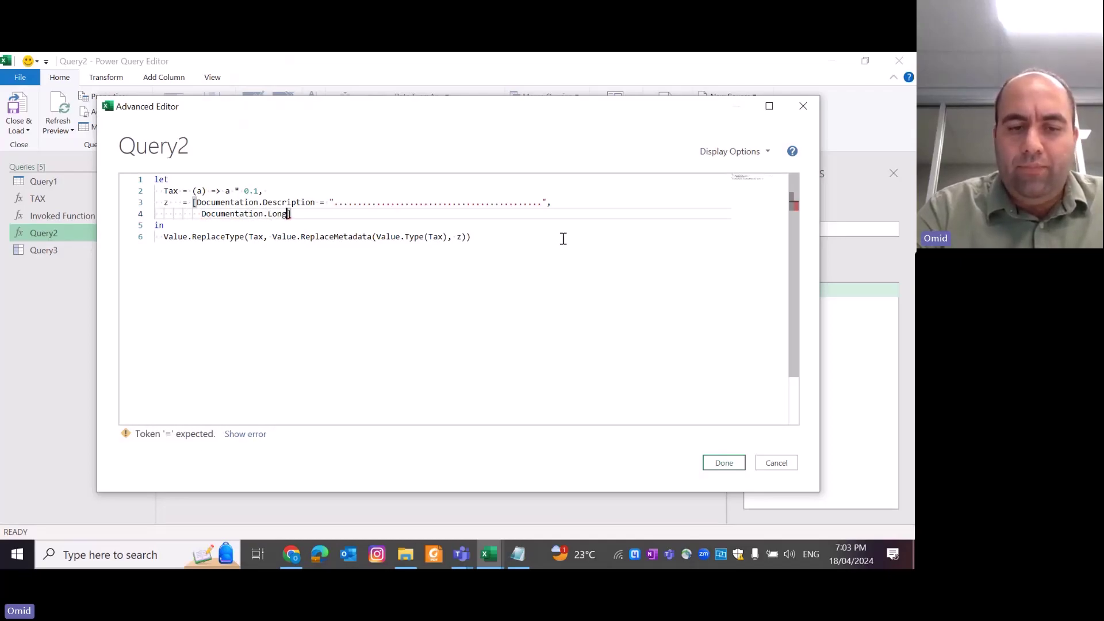
{"action": "type", "text": "Des"}
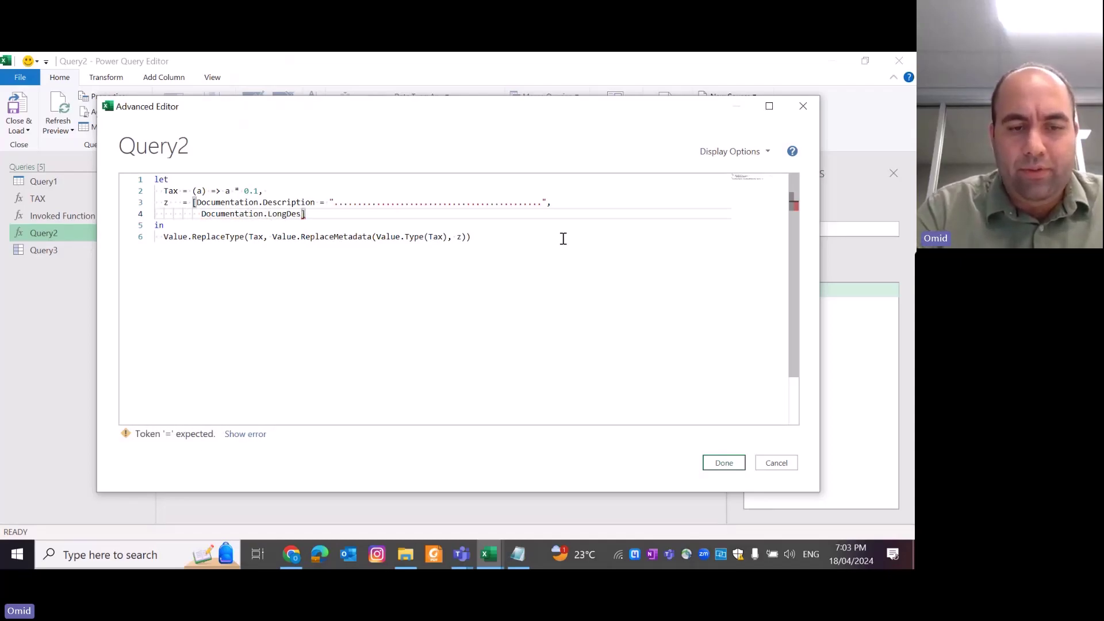
{"action": "type", "text": "criptio"}
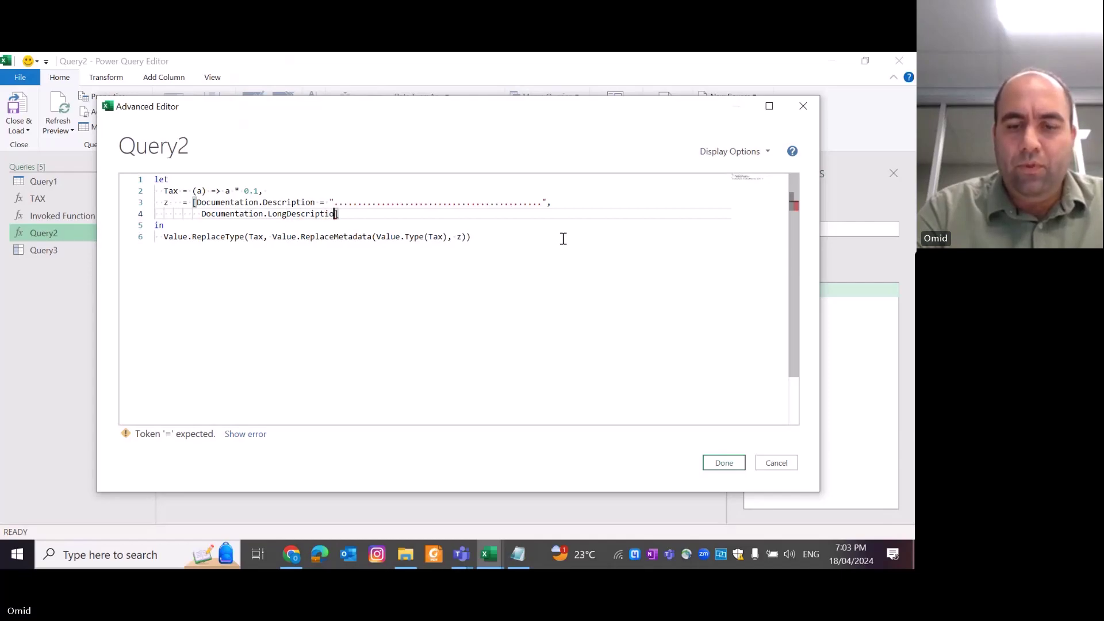
{"action": "type", "text": "n=\""}
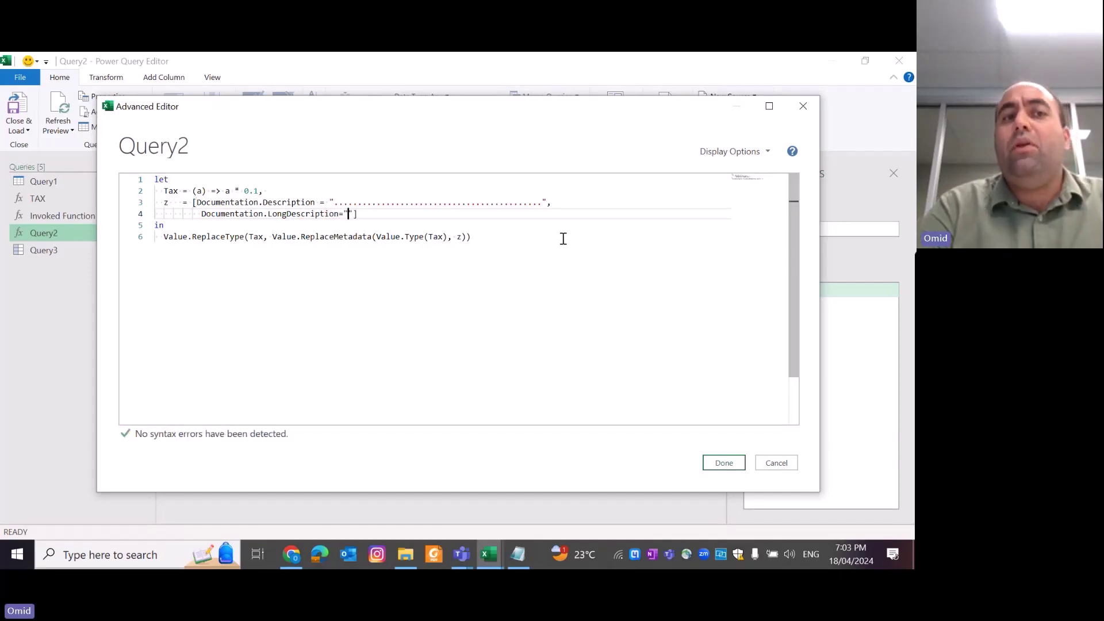
{"action": "type", "text": "jkdhfkjdsfakjbsk"}
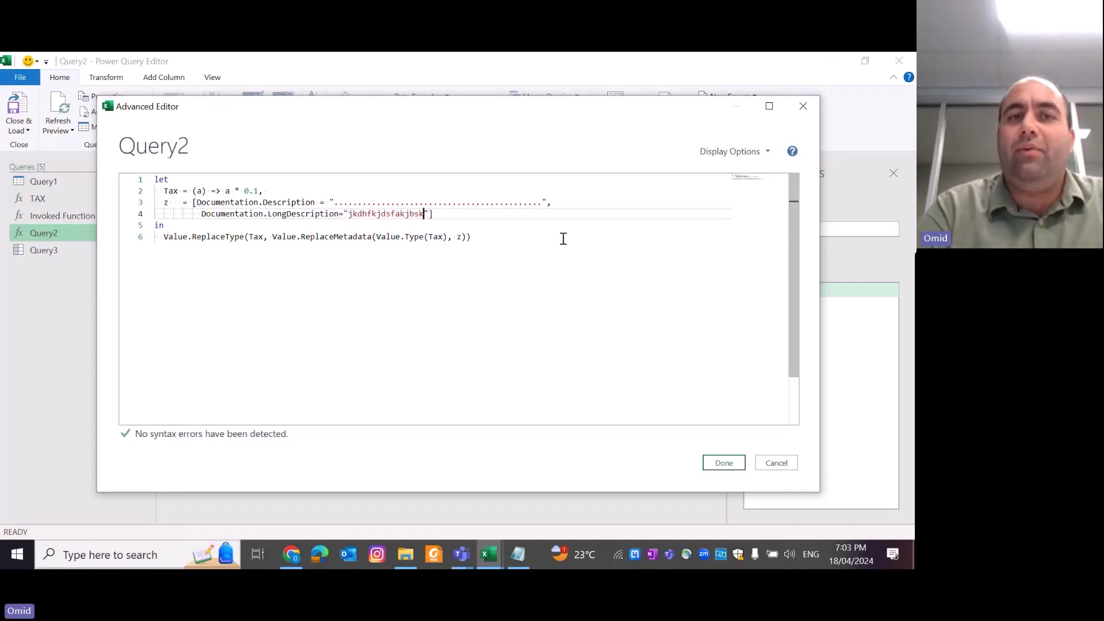
{"action": "type", "text": "jdfnkjsanfdjdsanfn"}
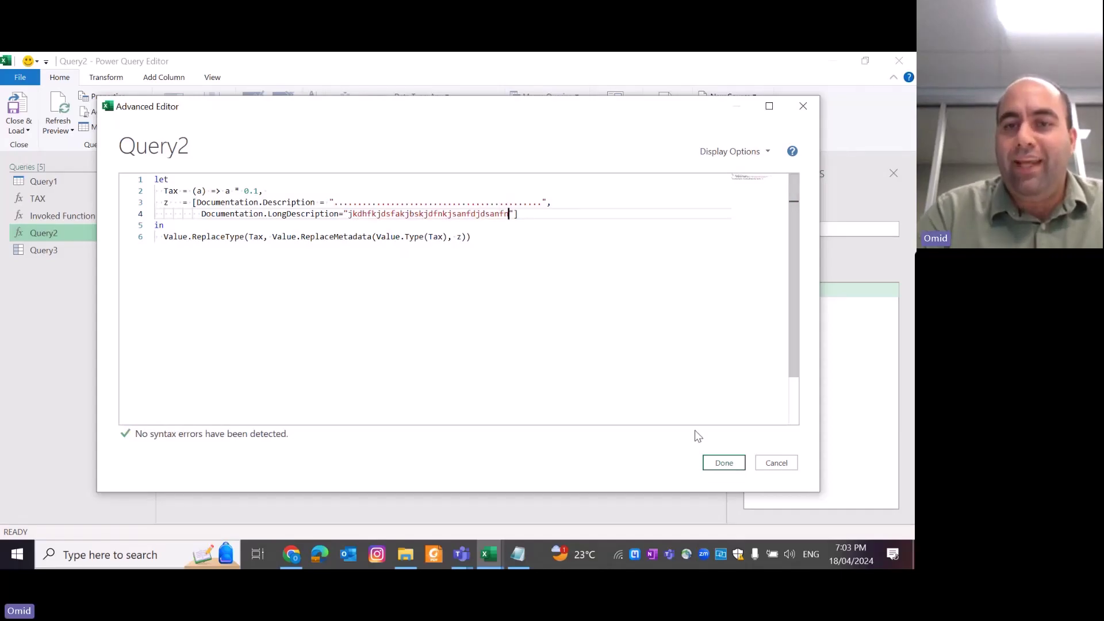
{"action": "left_click", "coordinate": [708, 464]}
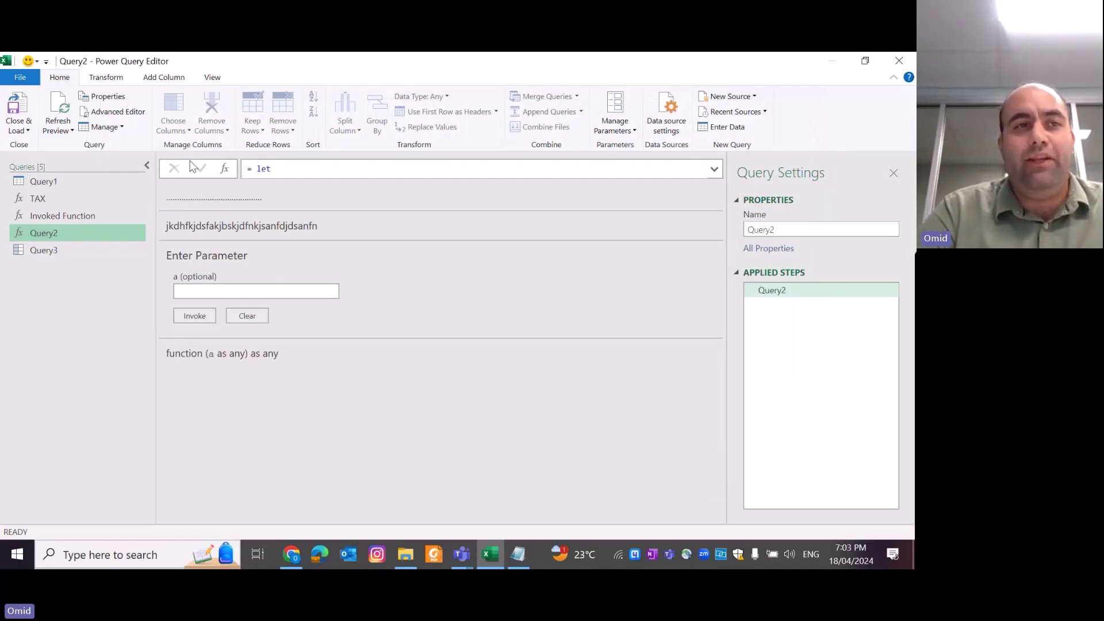
Step: Replace Query2's placeholder Description with 'This function can be used for calculationg the'
{"action": "left_click", "coordinate": [126, 118]}
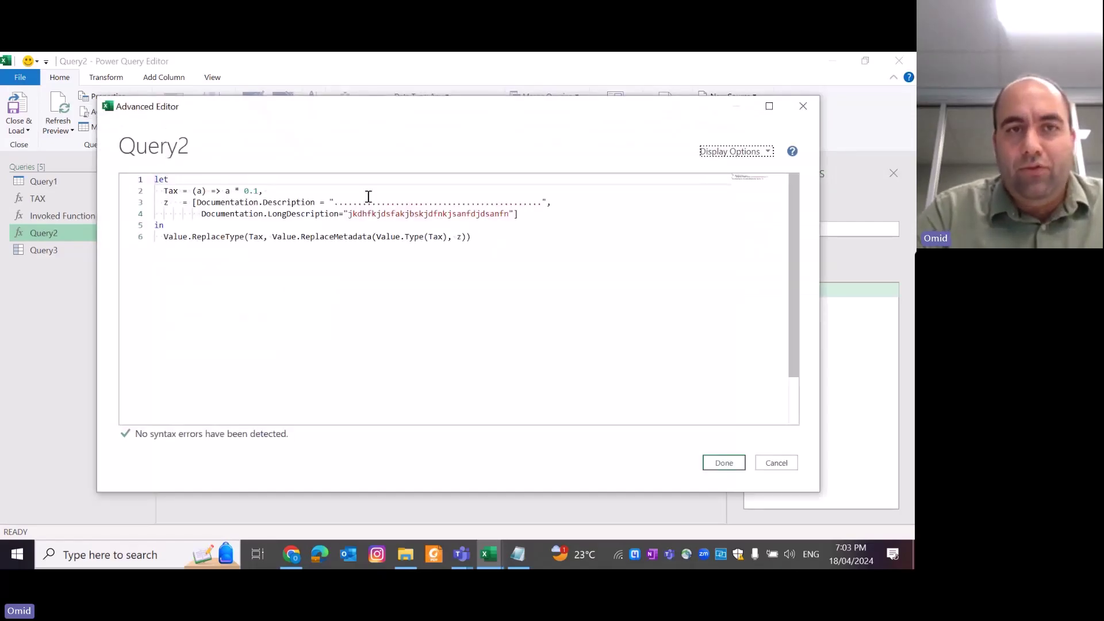
{"action": "double_click", "coordinate": [335, 199]}
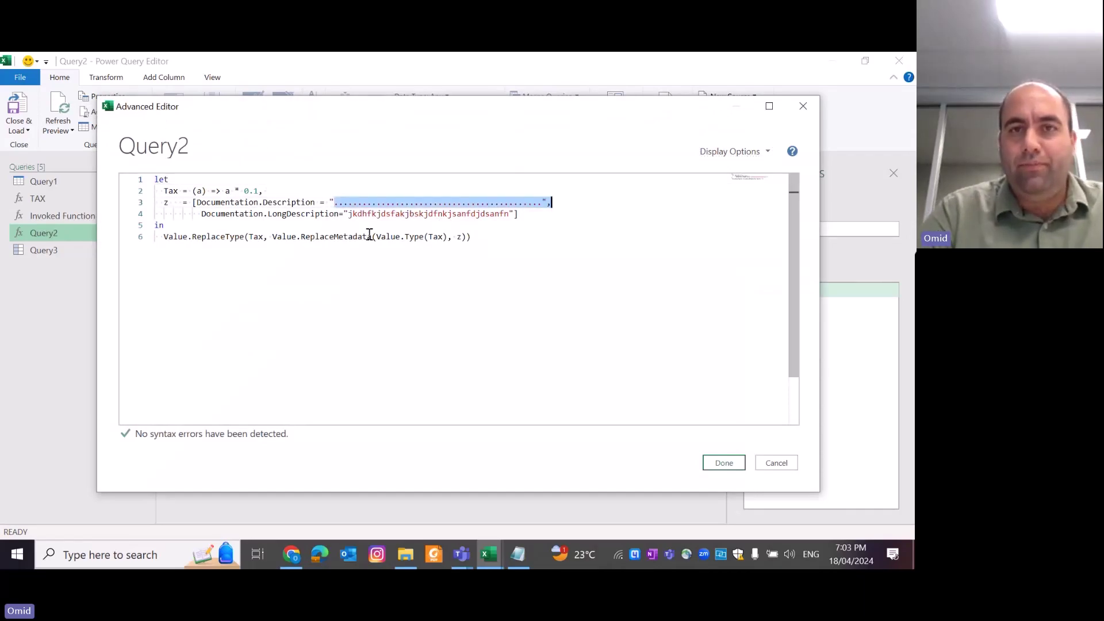
{"action": "type", "text": "111111111"}
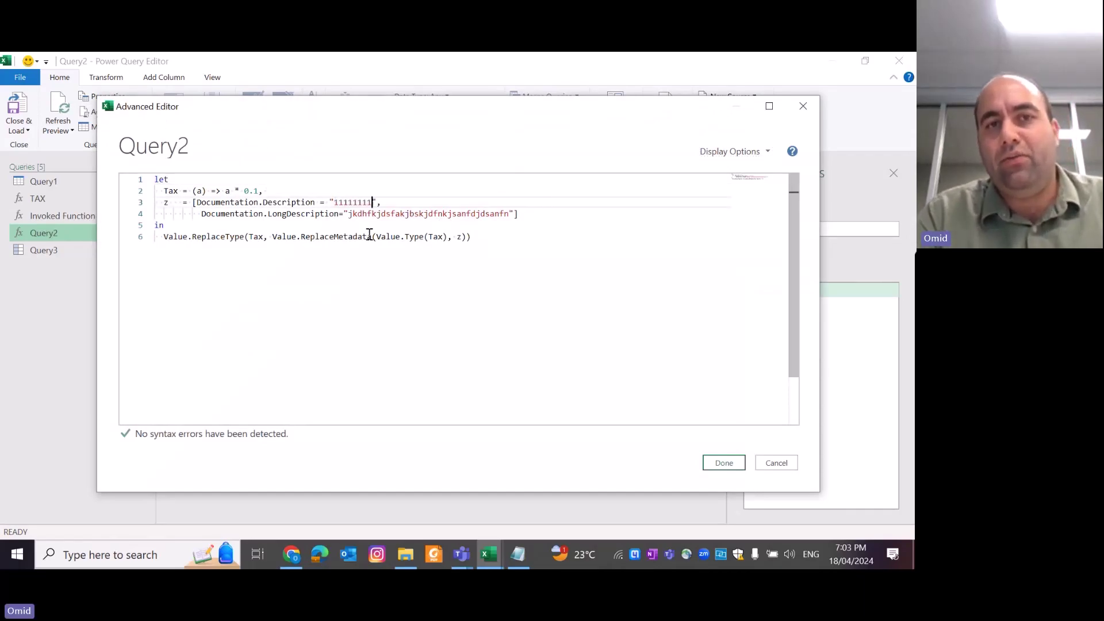
{"action": "type", "text": "111111111111111111111111111111"}
{"action": "key", "text": "ctrl+shift+Left"}
{"action": "key", "text": "ctrl+shift+Left"}
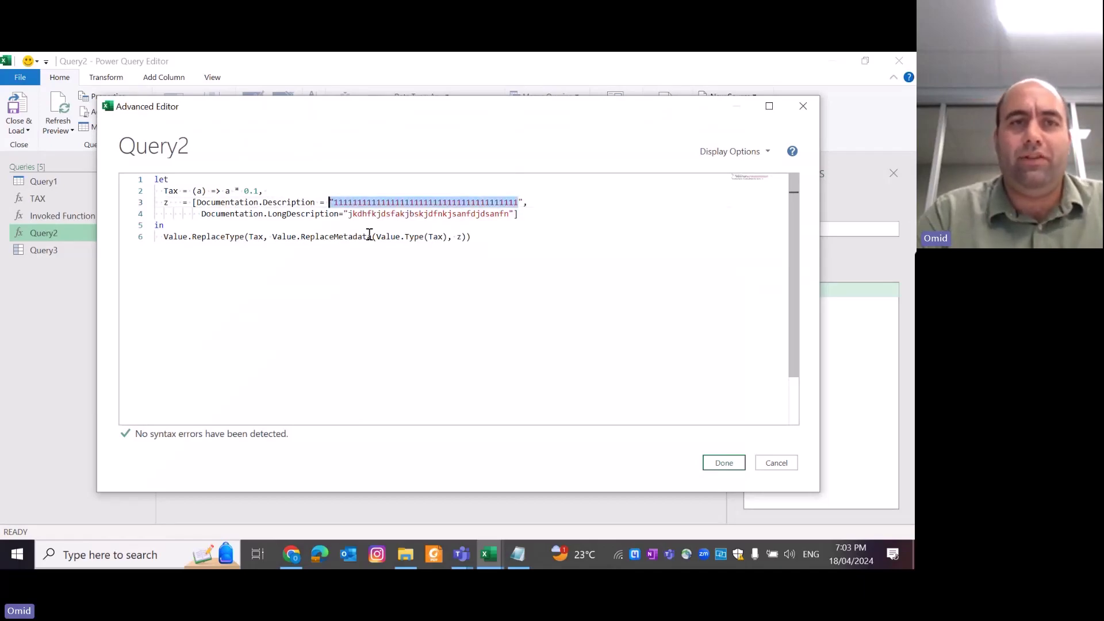
{"action": "key", "text": "Right"}
{"action": "key", "text": "ctrl+shift+Left"}
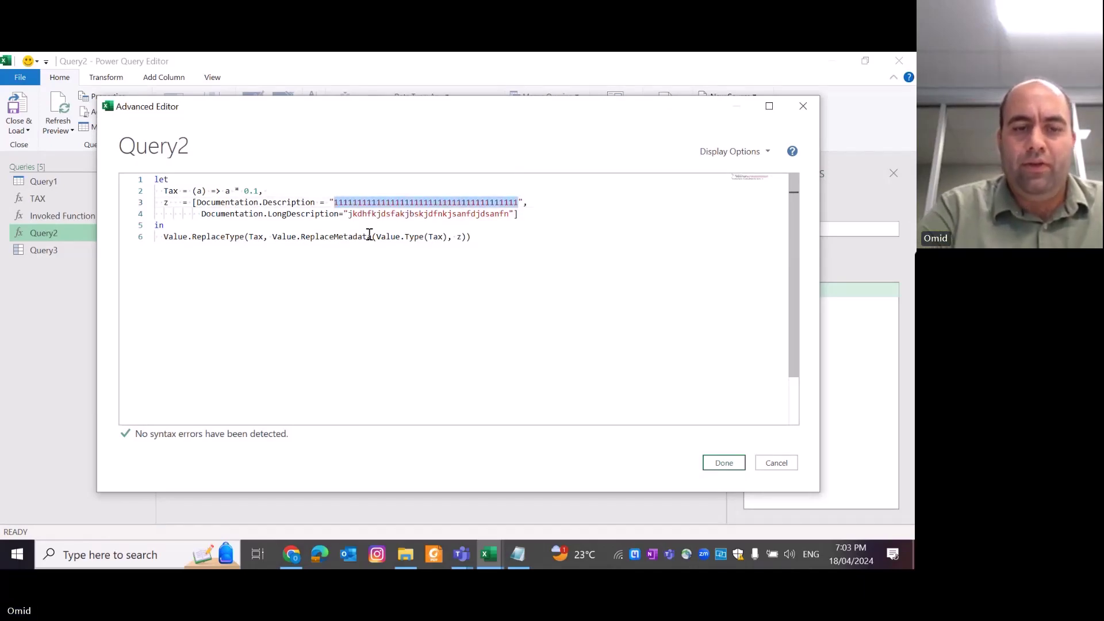
{"action": "type", "text": "This func"}
{"action": "type", "text": "tion"}
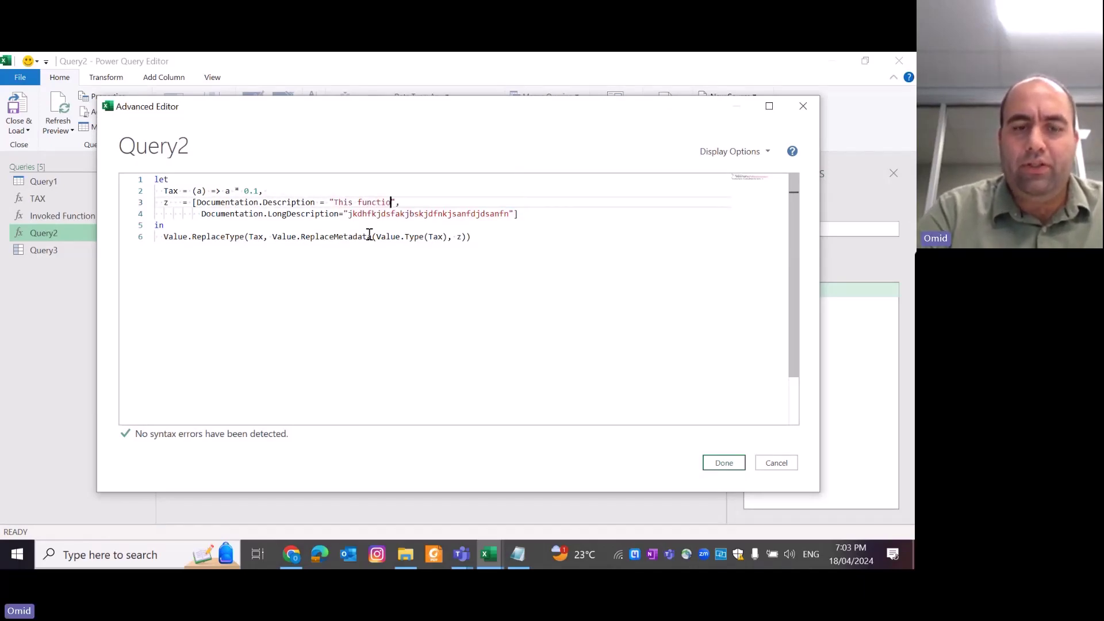
{"action": "type", "text": " can be used "}
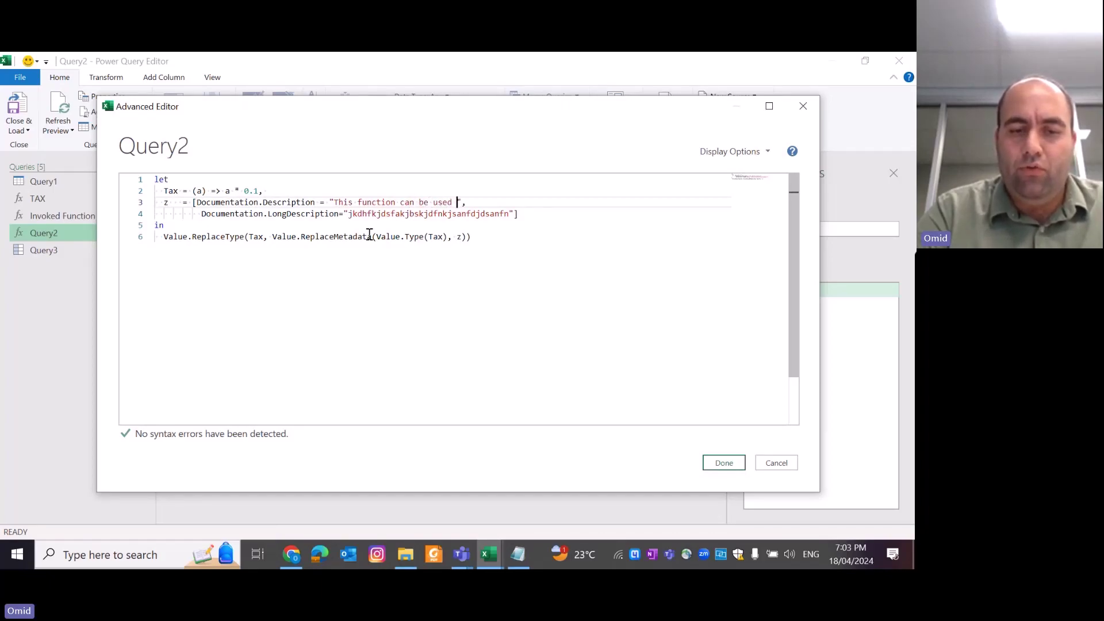
{"action": "type", "text": "for calcula"}
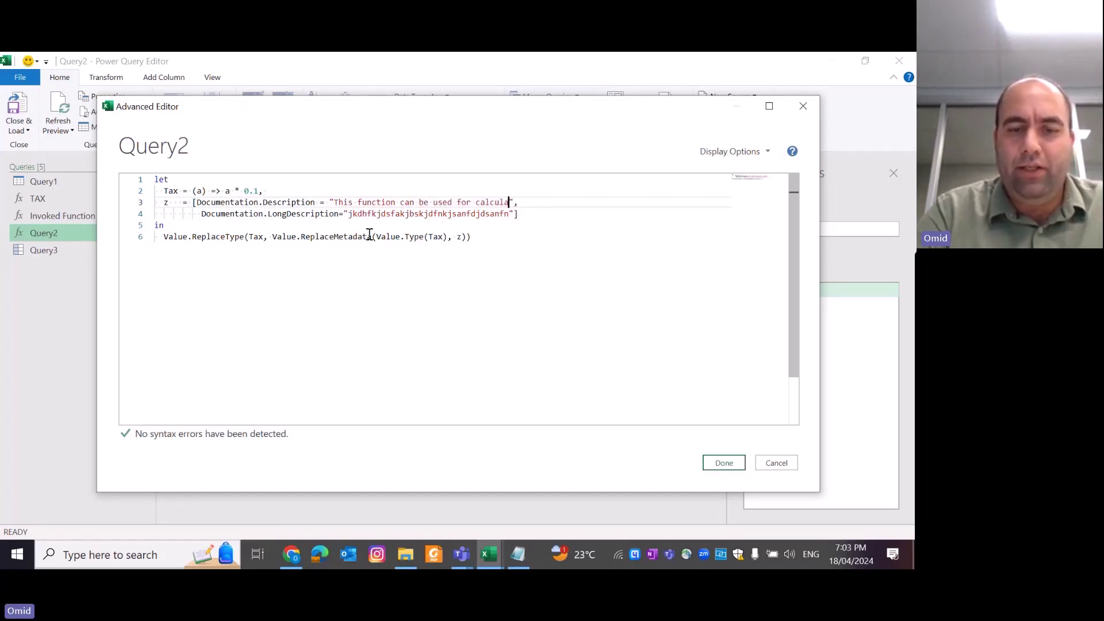
{"action": "type", "text": "tiong t"}
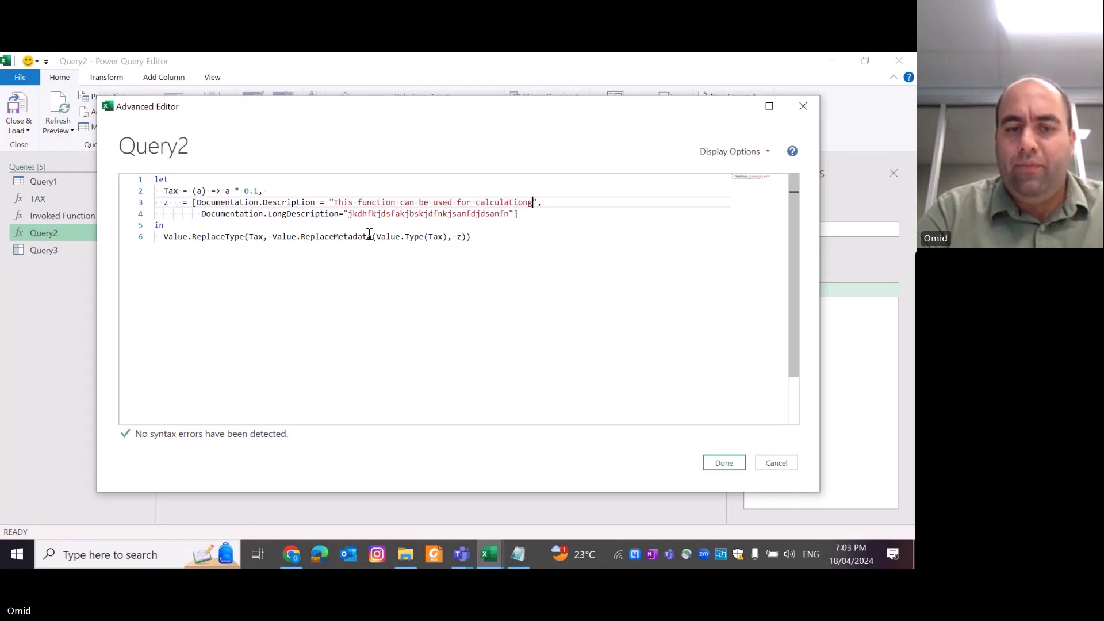
{"action": "type", "text": "he tax"}
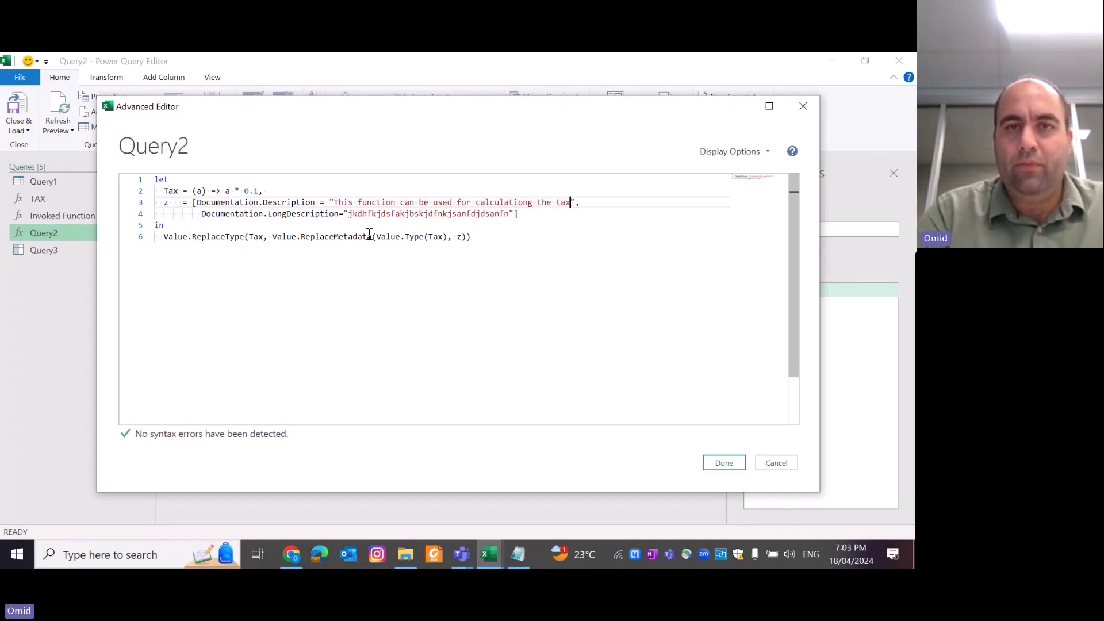
Step: Set the LongDescription to 'the tax rate is considered as a 10%' and apply the code
{"action": "double_click", "coordinate": [511, 214]}
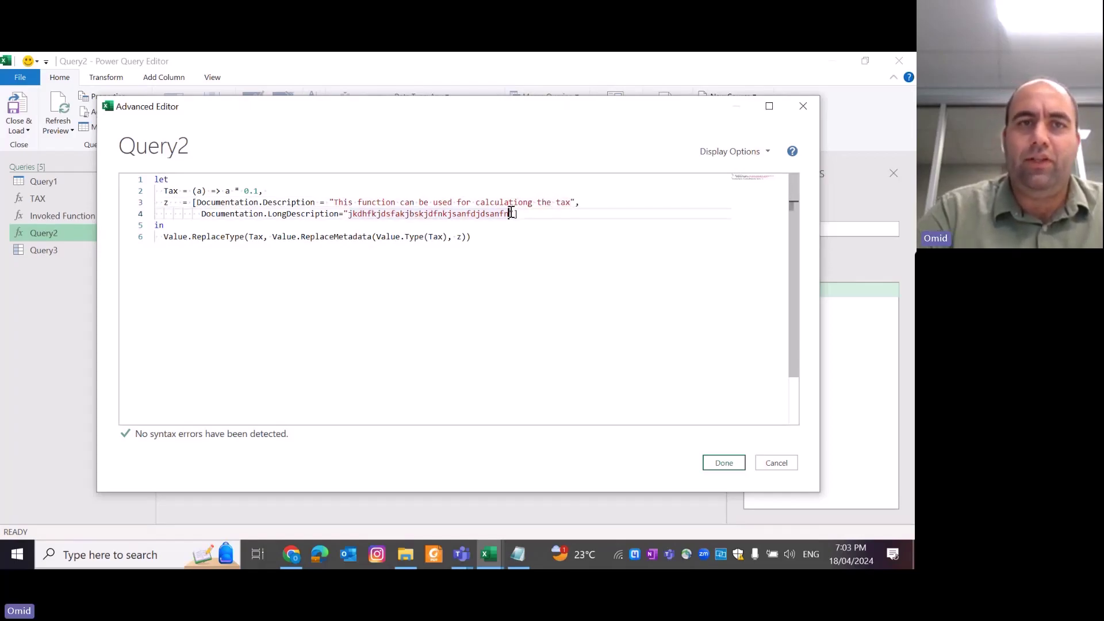
{"action": "type", "text": "if"}
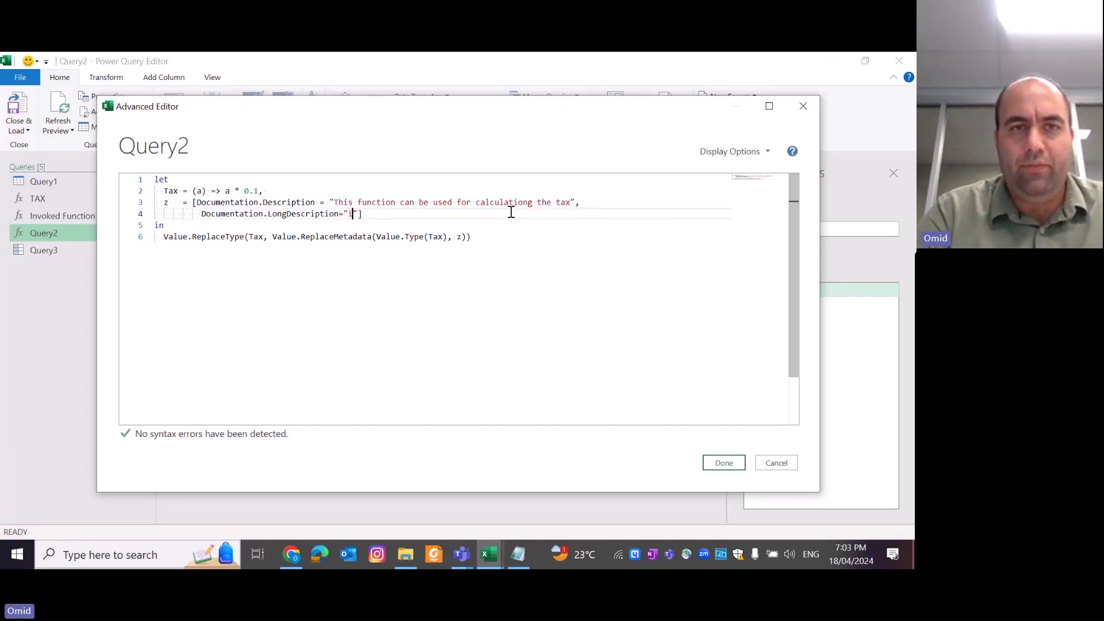
{"action": "key", "text": "BackSpace"}
{"action": "type", "text": "the"}
{"action": "type", "text": " tax r"}
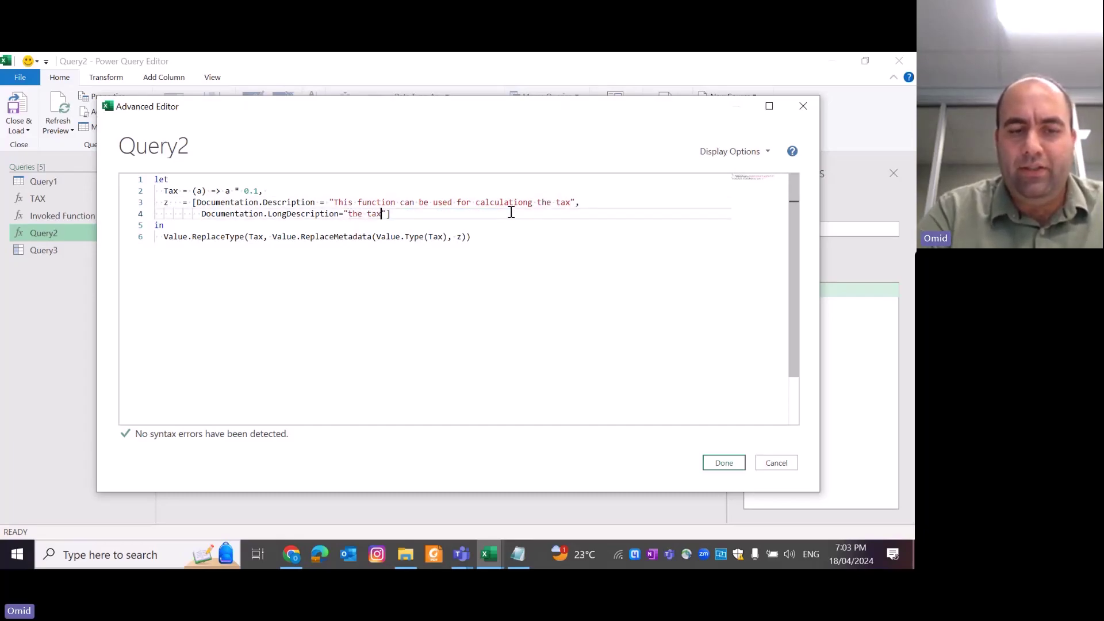
{"action": "type", "text": "ate is co"}
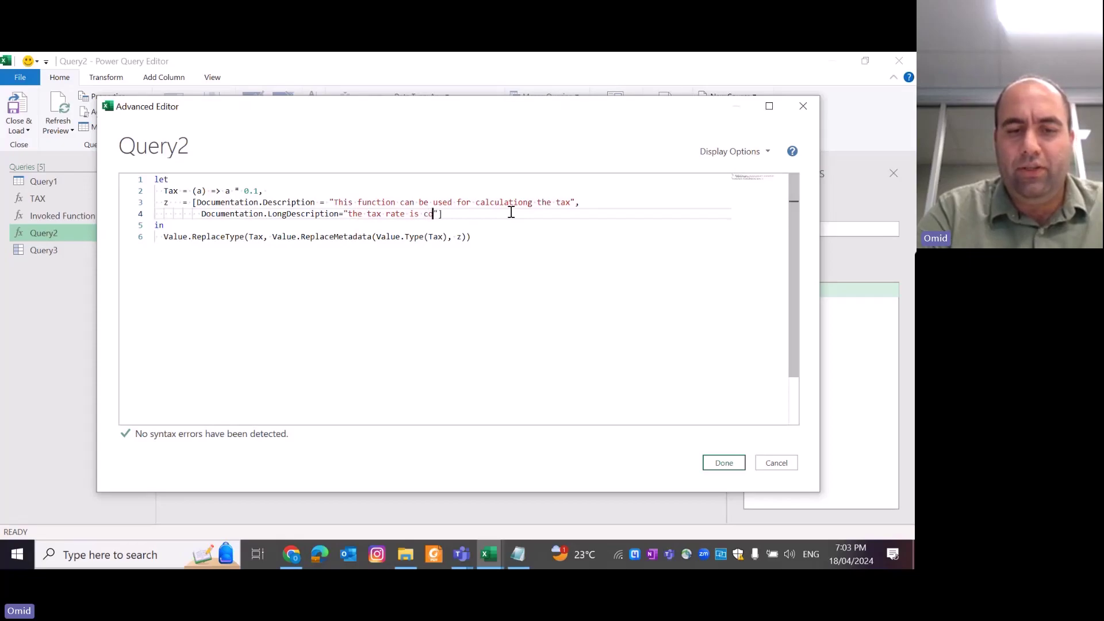
{"action": "type", "text": "nsidere"}
{"action": "type", "text": "d as a 1"}
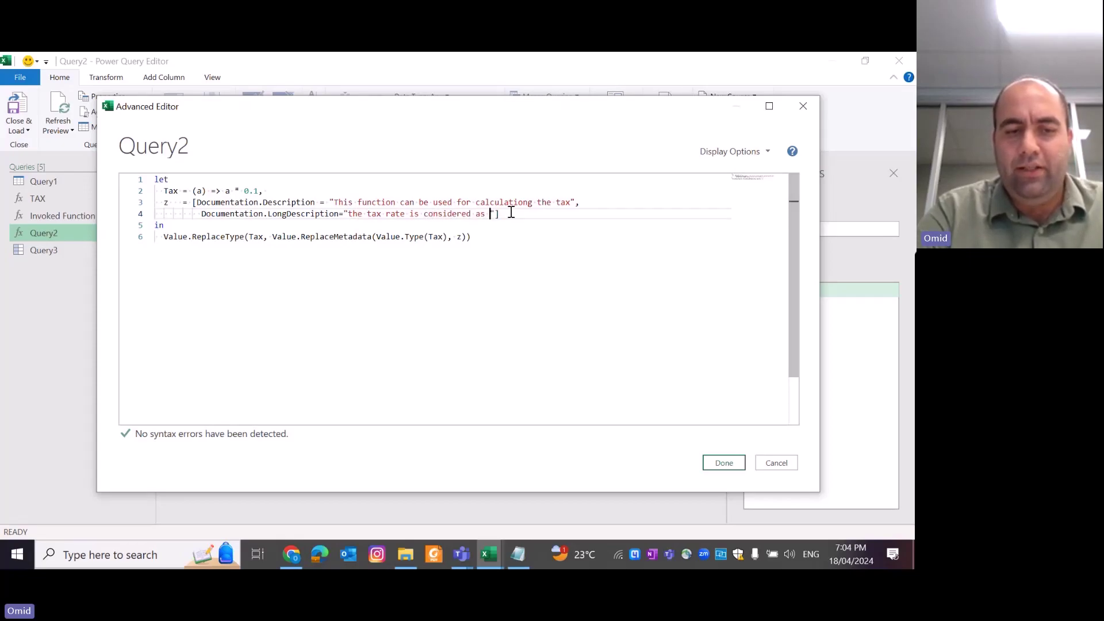
{"action": "type", "text": "0%"}
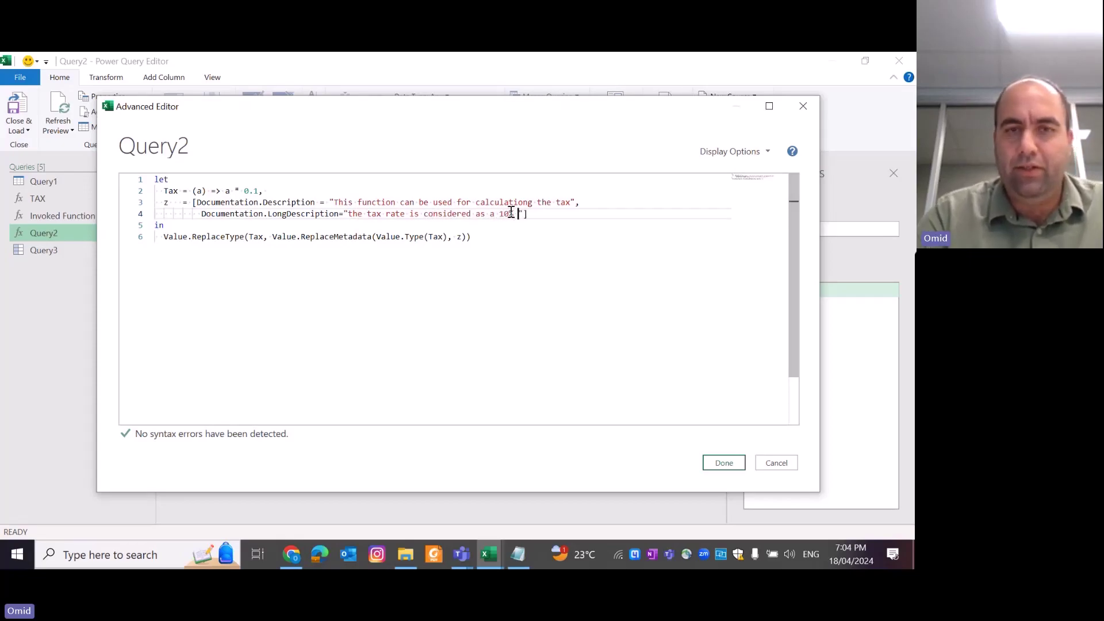
{"action": "left_click", "coordinate": [737, 463]}
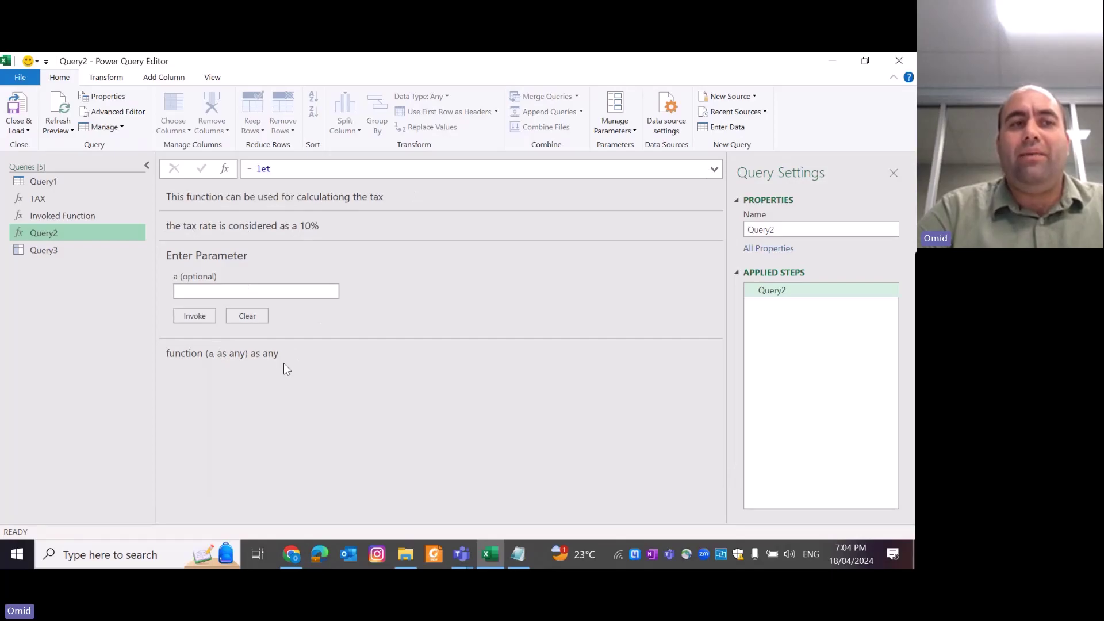
Step: Preview the example record in Query3's List.Sum Documentation.Examples, then reselect Query2
{"action": "left_click", "coordinate": [65, 249]}
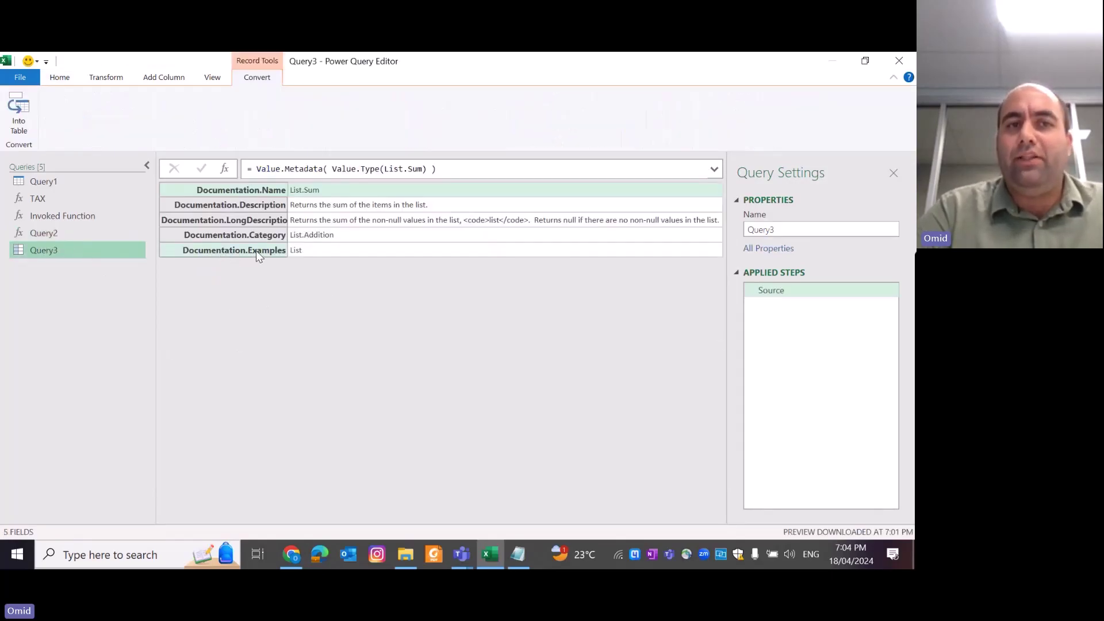
{"action": "left_click", "coordinate": [303, 252]}
{"action": "left_click", "coordinate": [220, 207]}
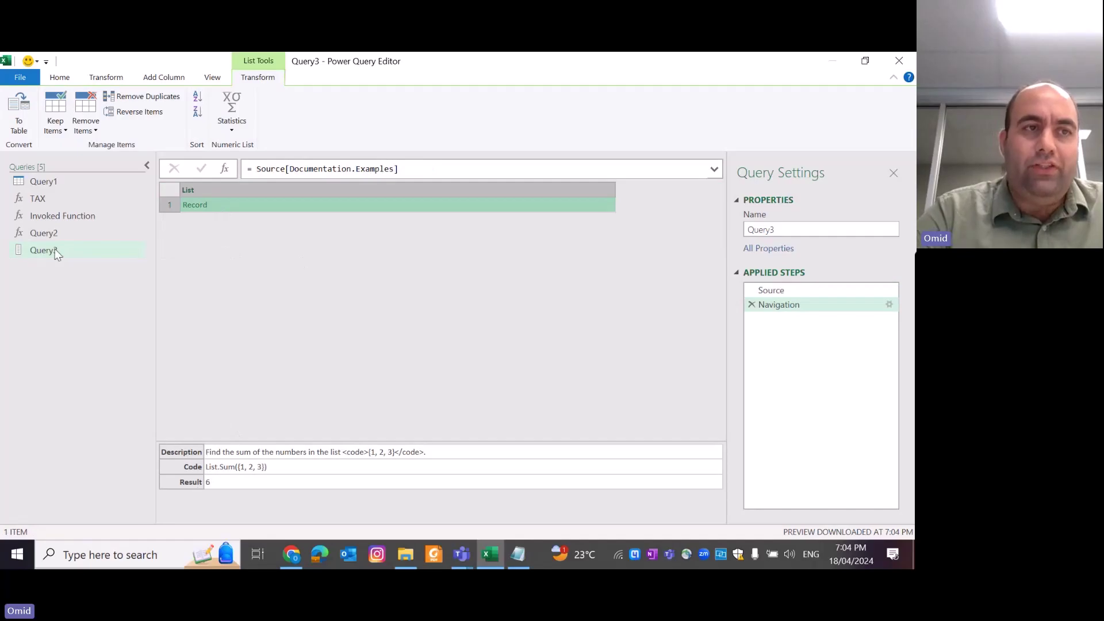
{"action": "left_click", "coordinate": [49, 233]}
Step: Add a Documentation.Example whose Description covers a person with income equal to 100$
{"action": "left_click", "coordinate": [130, 111]}
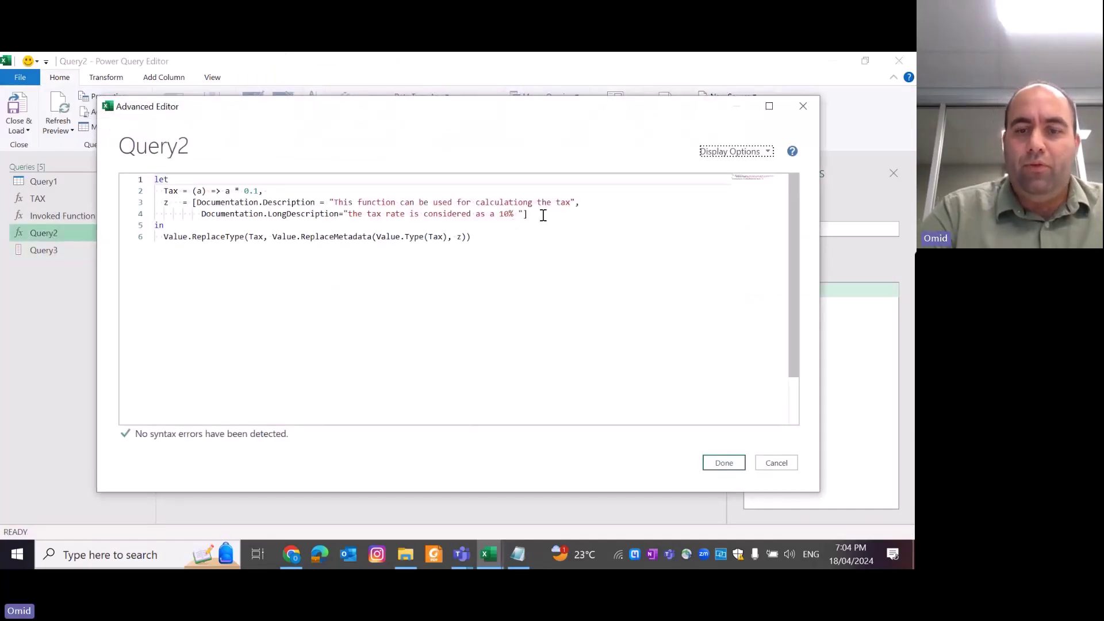
{"action": "type", "text": ","}
{"action": "key", "text": "Return"}
{"action": "type", "text": "Do"}
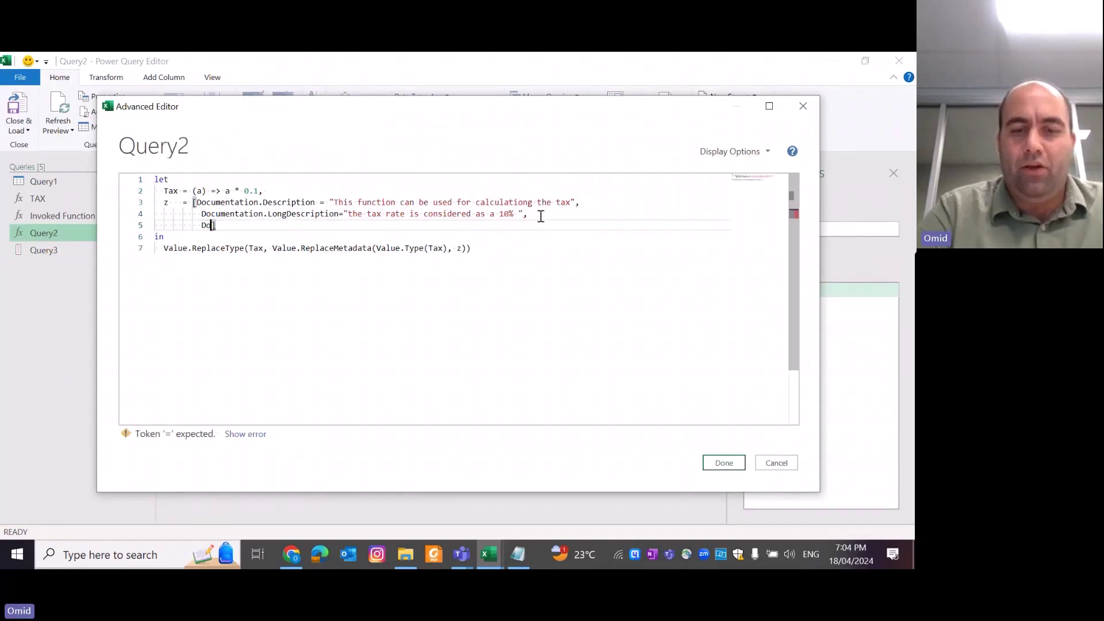
{"action": "type", "text": "cumenta"}
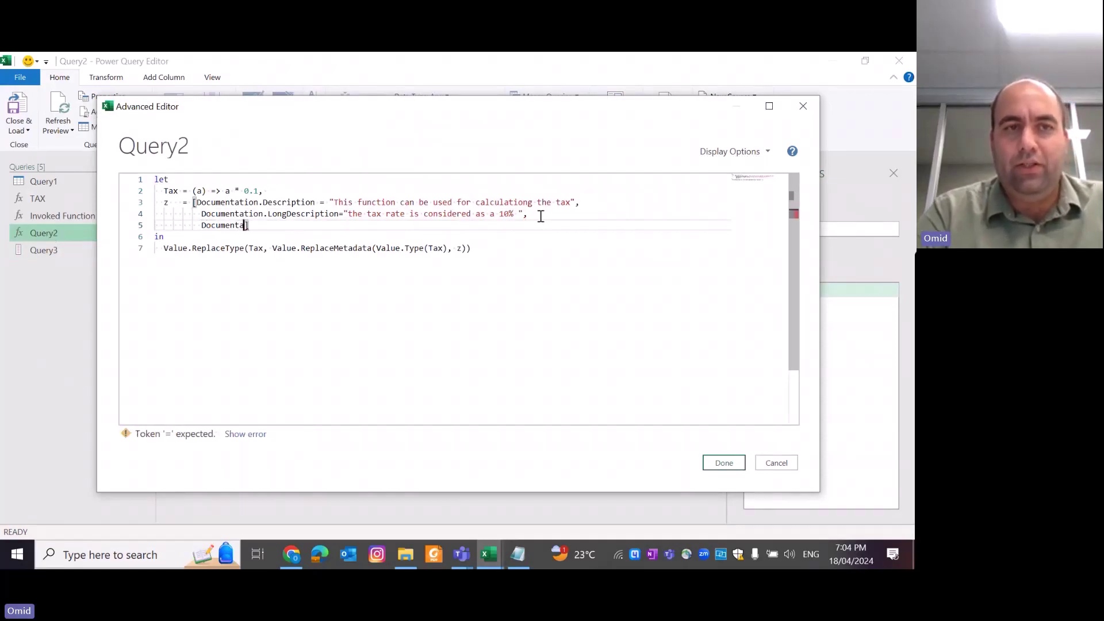
{"action": "type", "text": "tion.Example"}
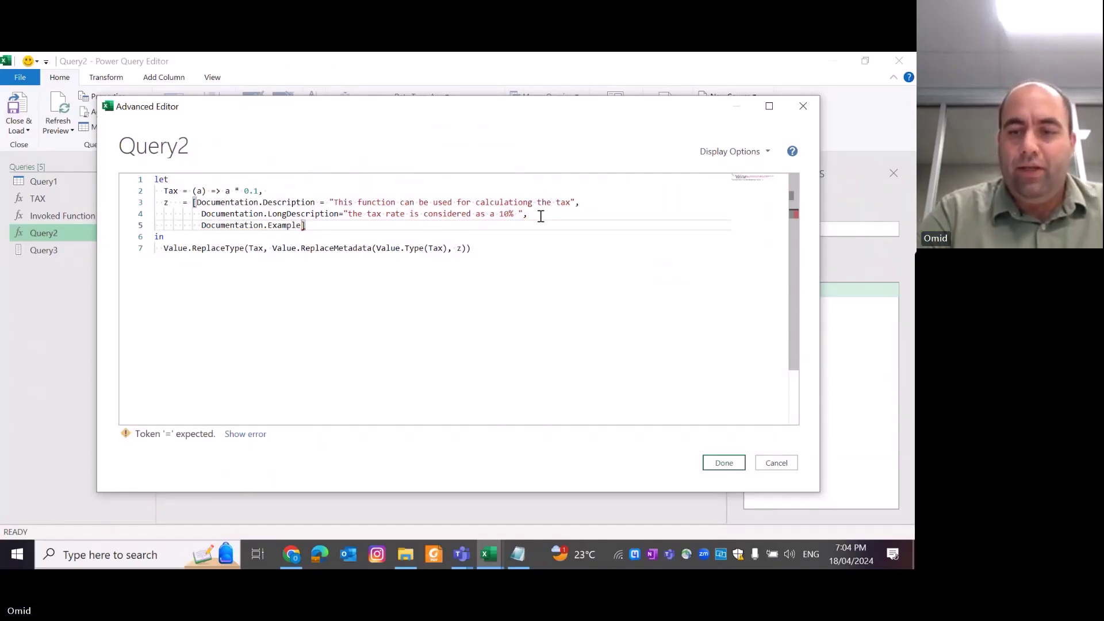
{"action": "type", "text": "={"}
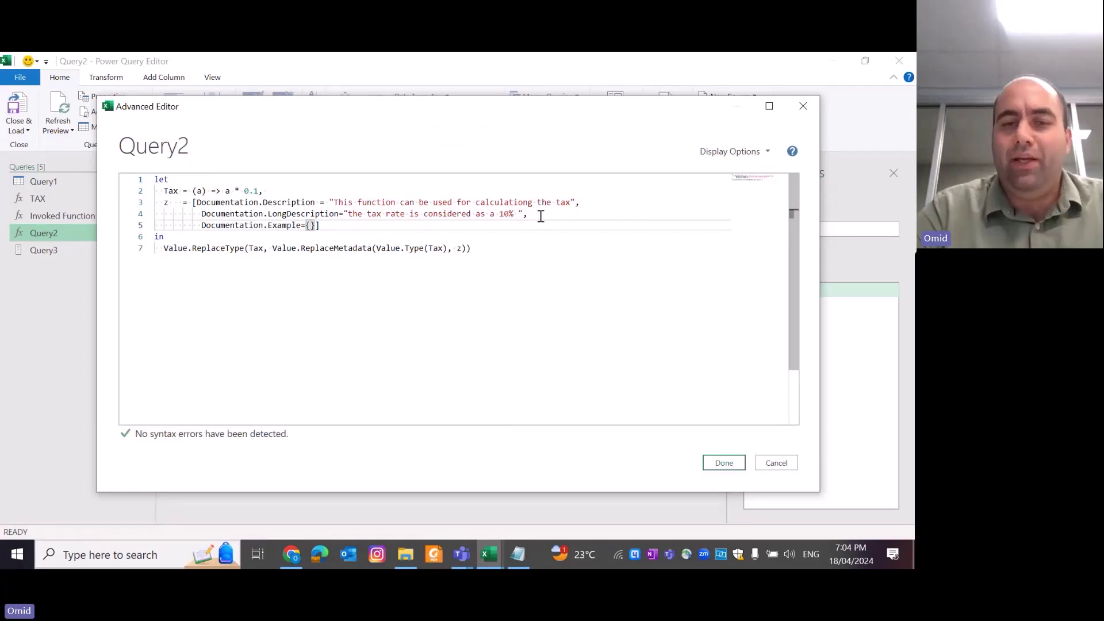
{"action": "type", "text": "["}
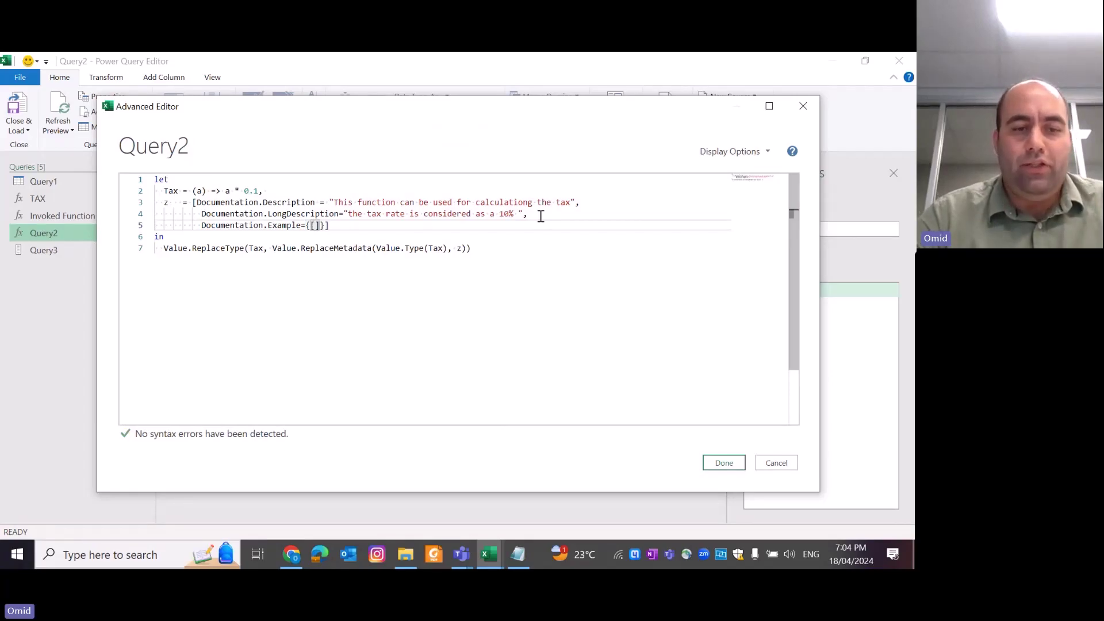
{"action": "type", "text": "Description="}
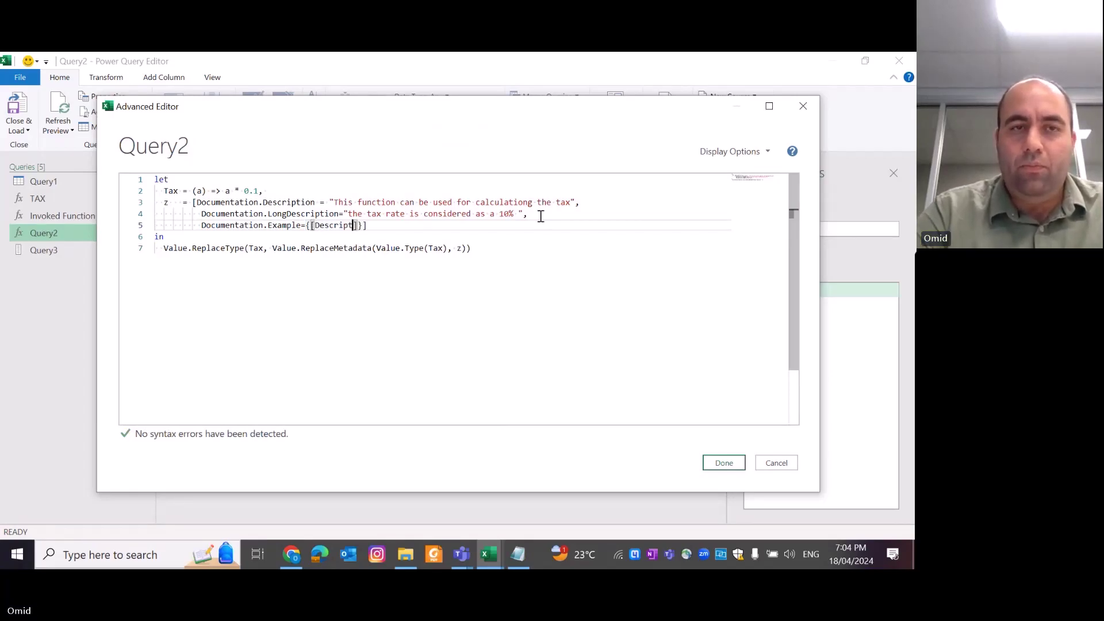
{"action": "type", "text": "\""}
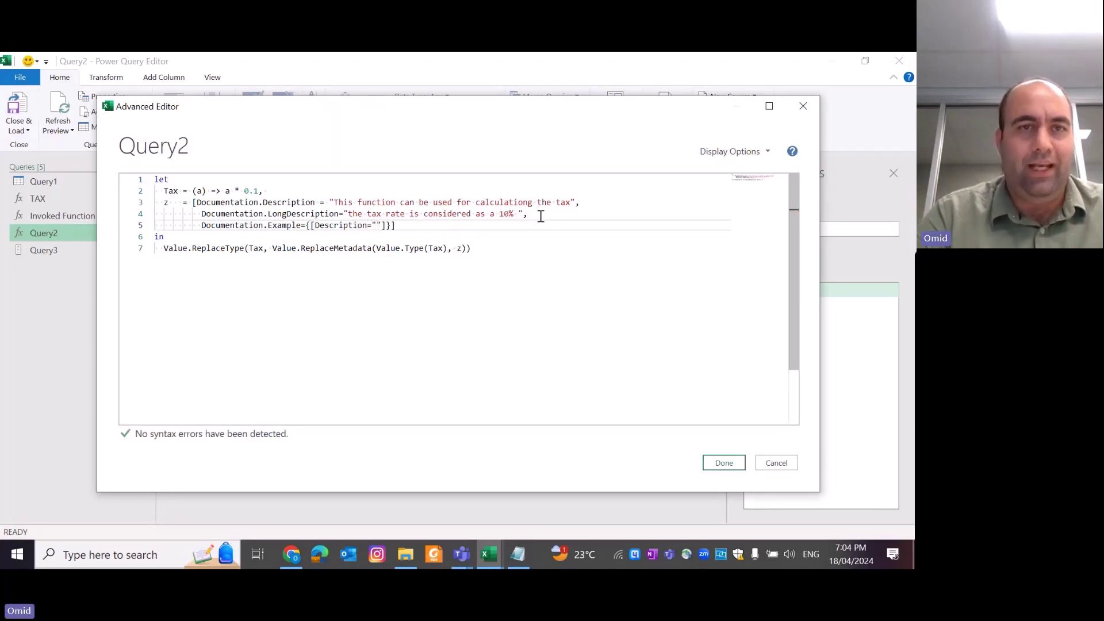
{"action": "type", "text": "for a "}
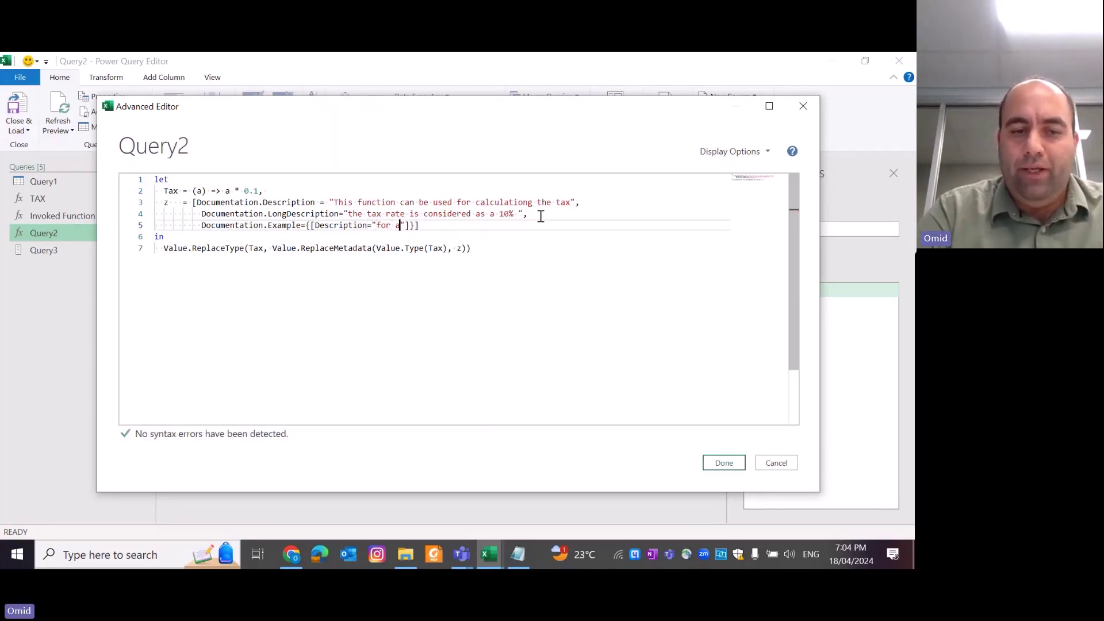
{"action": "type", "text": "person wit"}
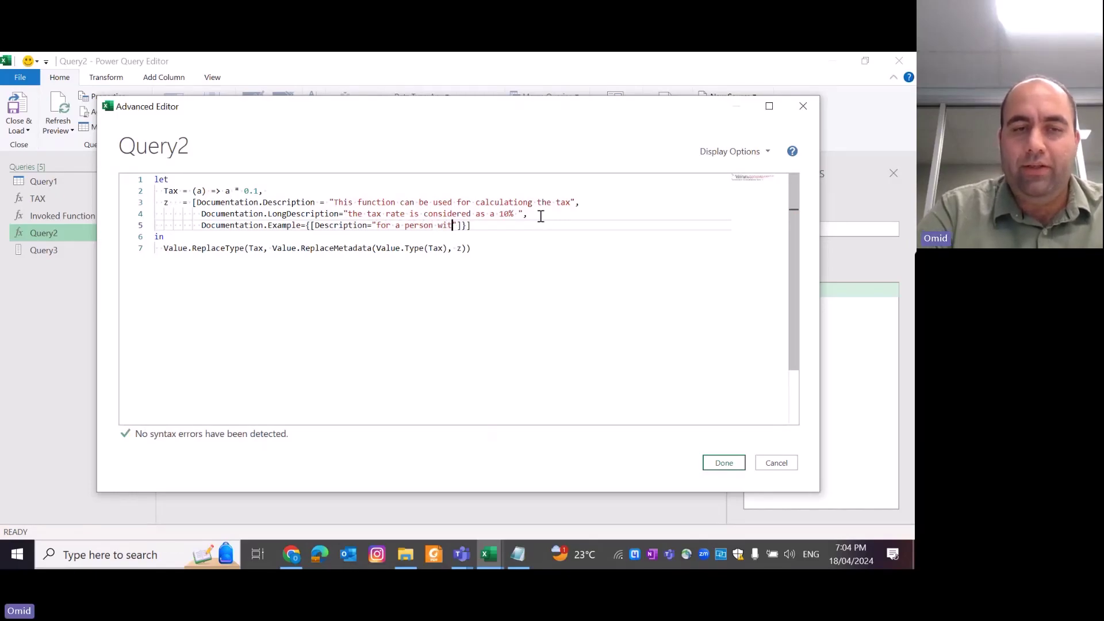
{"action": "type", "text": "h"}
{"action": "key", "text": "BackSpace"}
{"action": "type", "text": "h "}
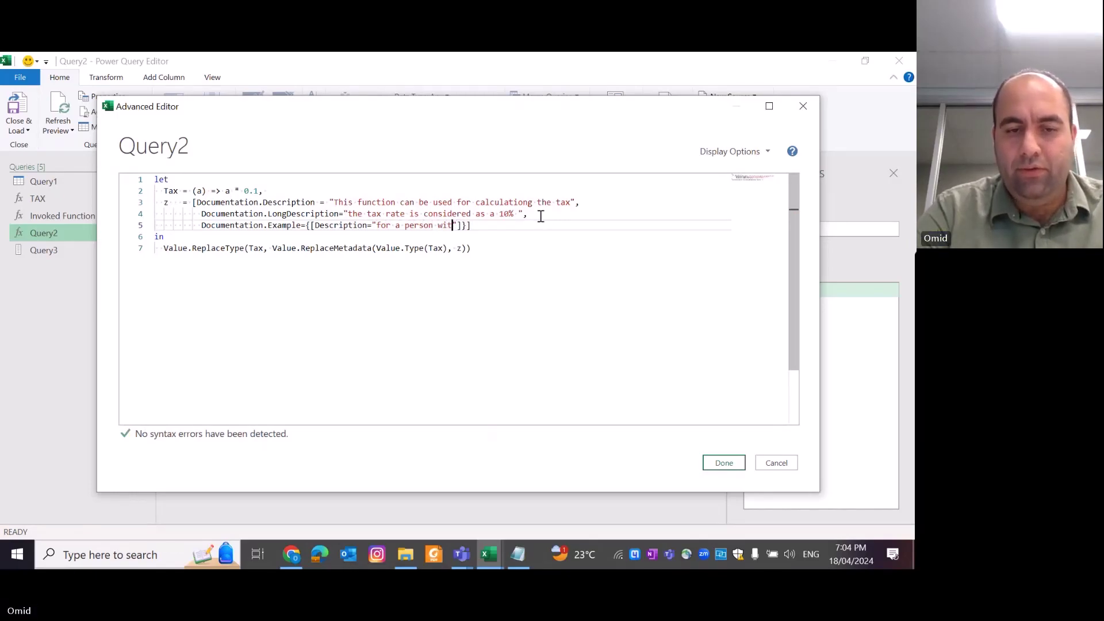
{"action": "type", "text": "revenue"}
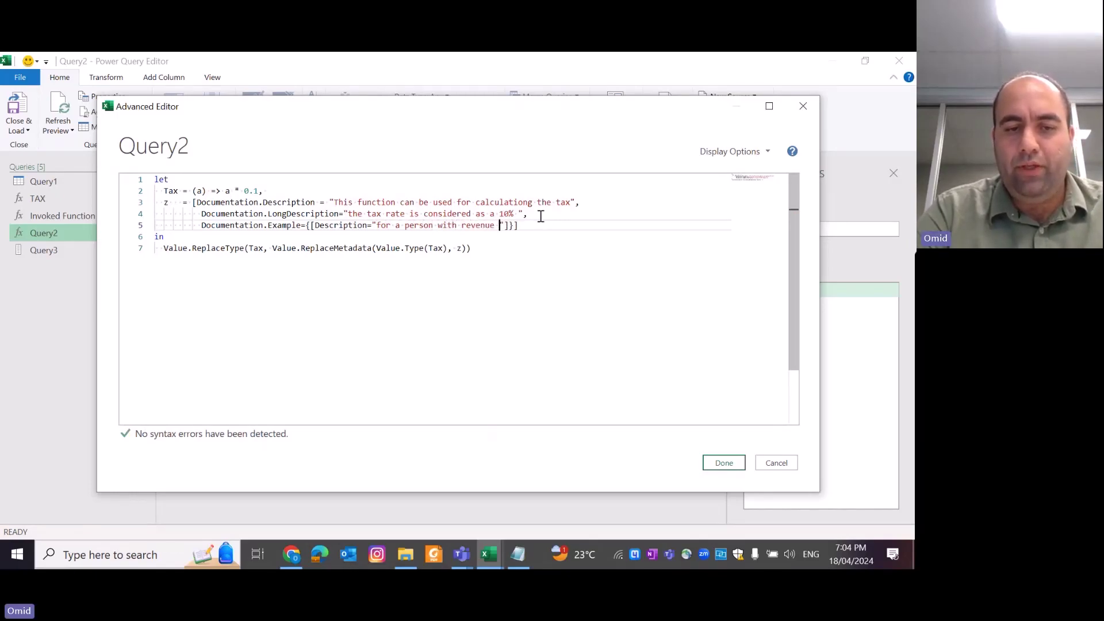
{"action": "key", "text": "ctrl+shift+Left"}
{"action": "key", "text": "BackSpace"}
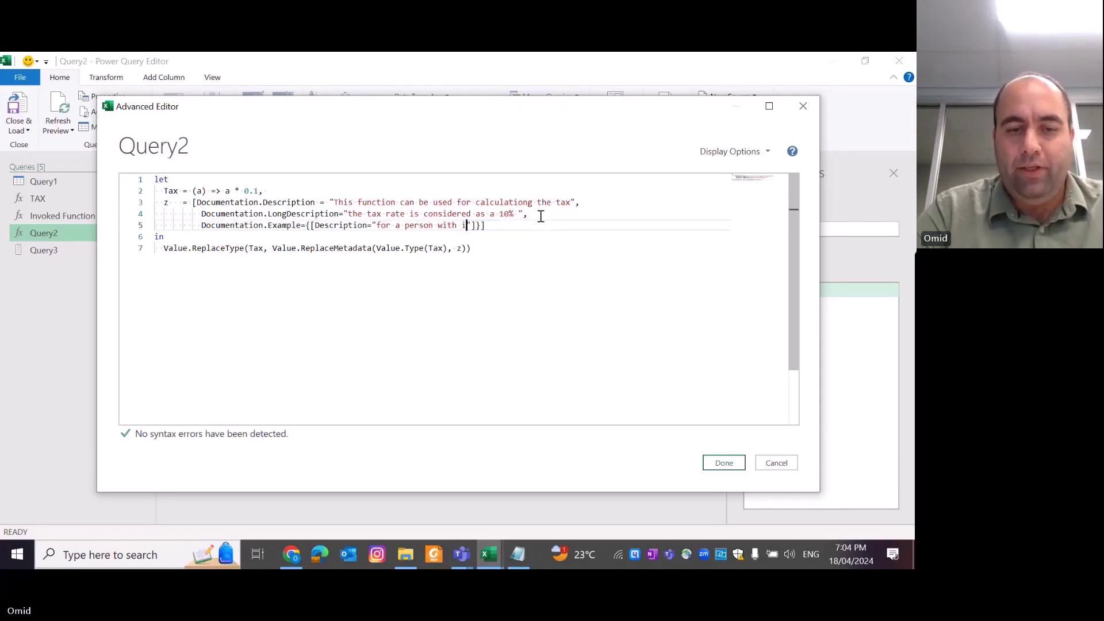
{"action": "type", "text": "income equal to 100"}
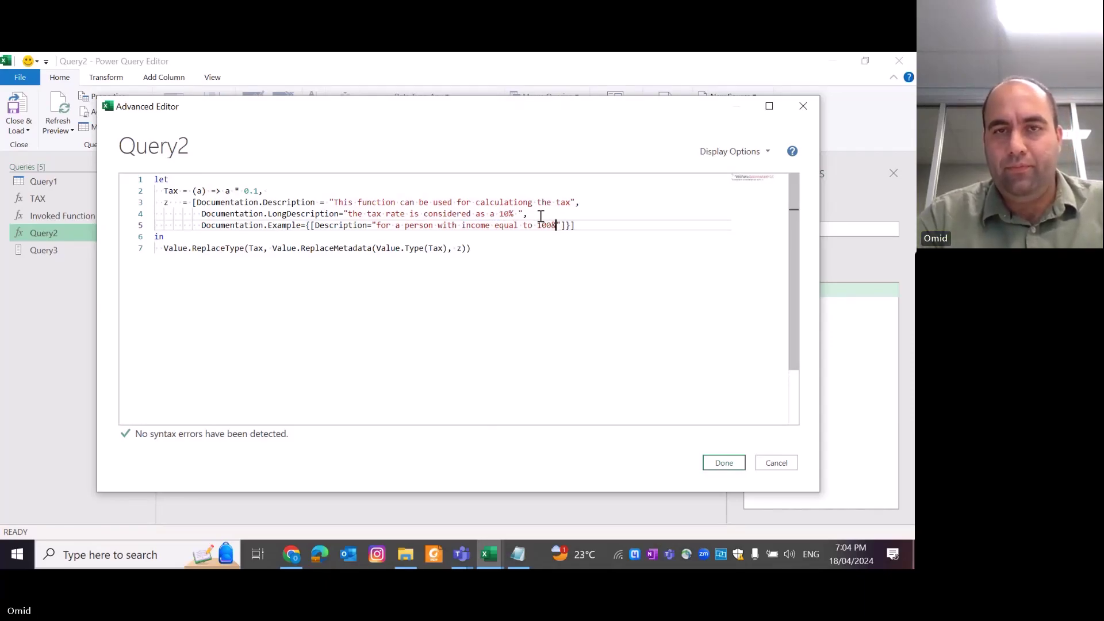
{"action": "type", "text": "$ "}
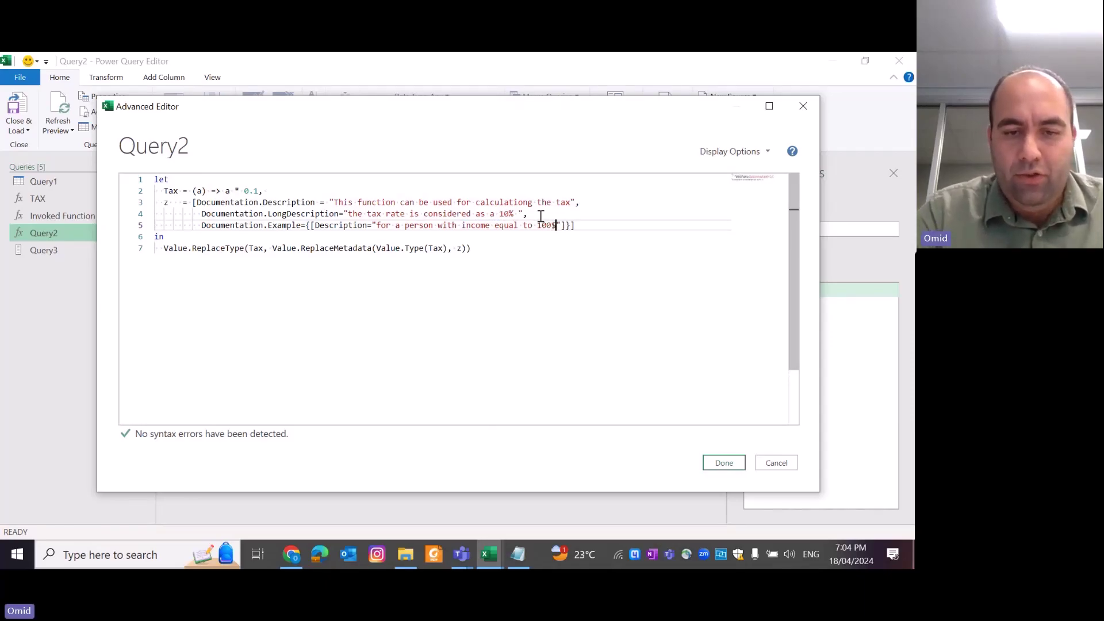
{"action": "type", "text": "you can use"}
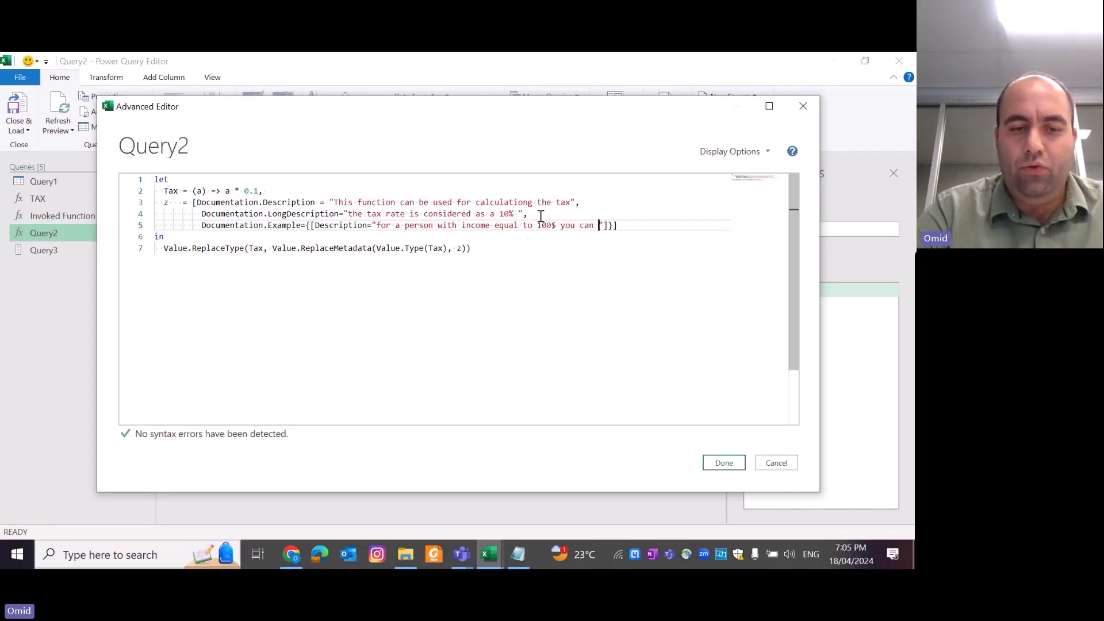
{"action": "type", "text": " the belo"}
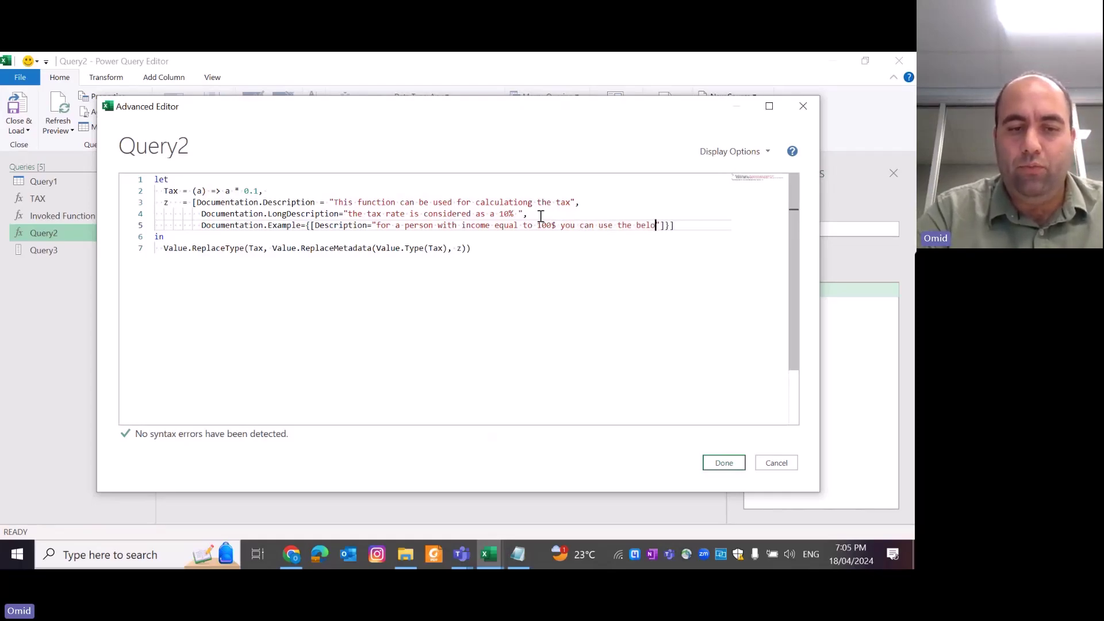
{"action": "type", "text": "w formula\""}
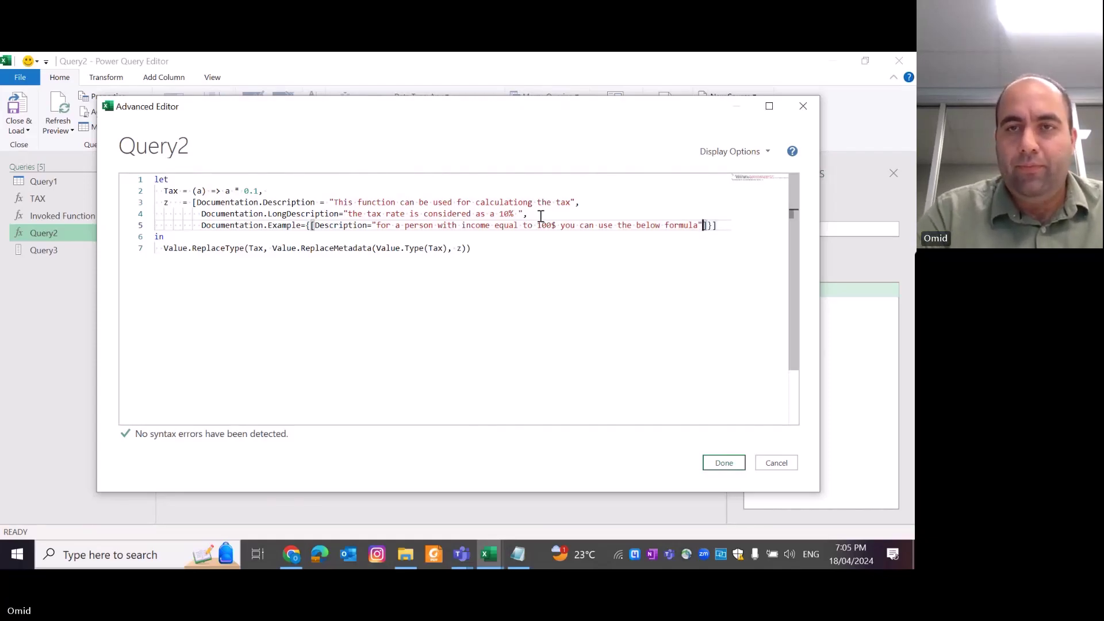
{"action": "type", "text": ","}
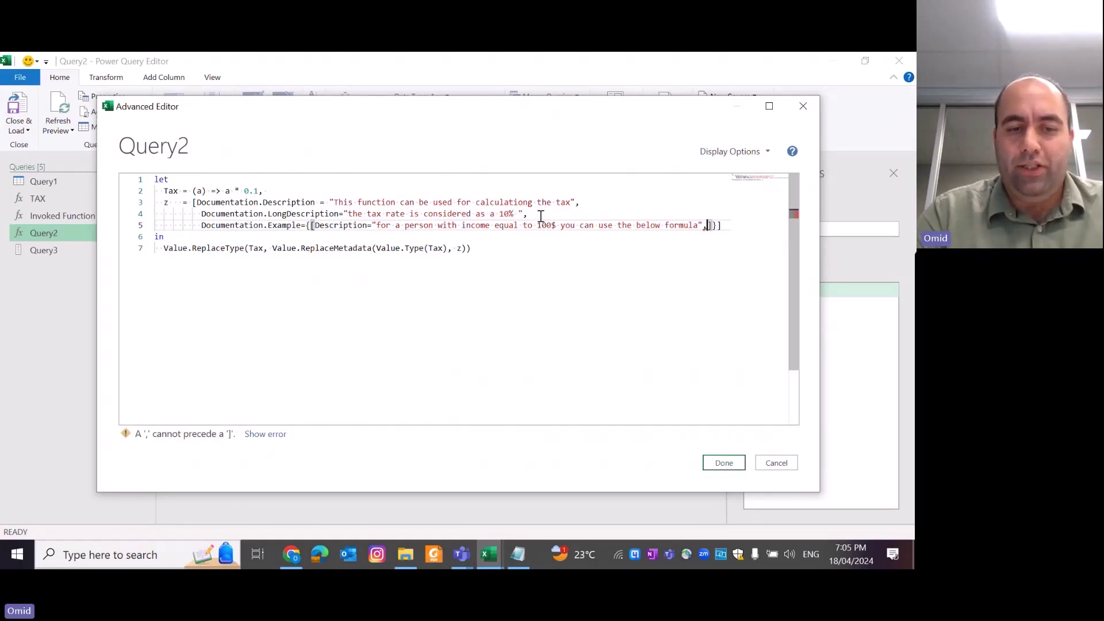
{"action": "type", "text": "x"}
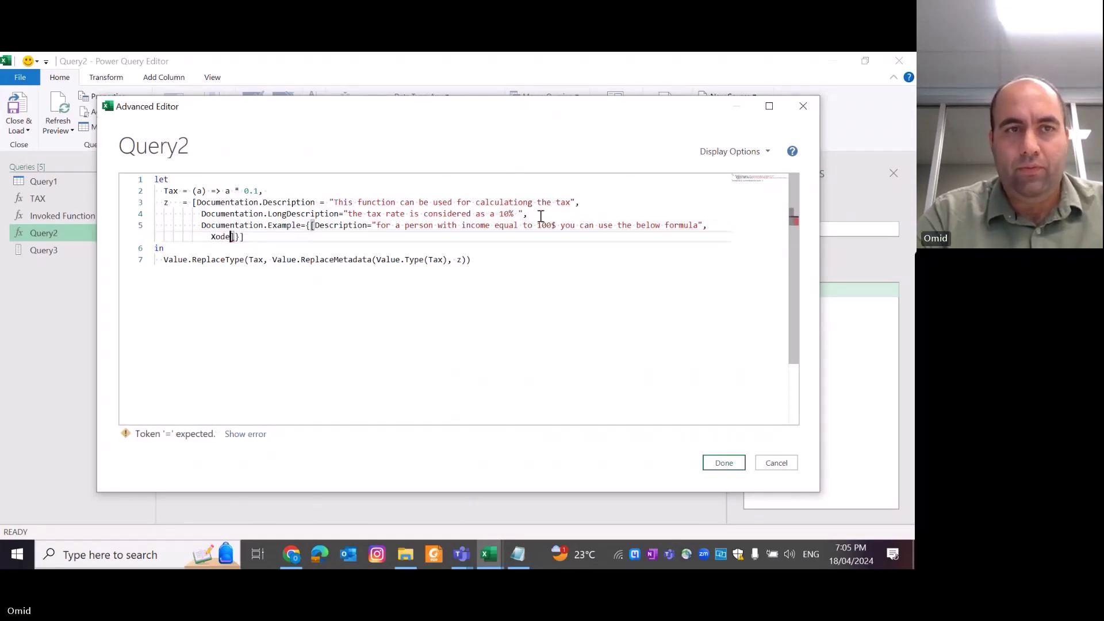
Step: Complete the example with Code="Rax(100)" and Result=10
{"action": "key", "text": "BackSpace"}
{"action": "type", "text": "x"}
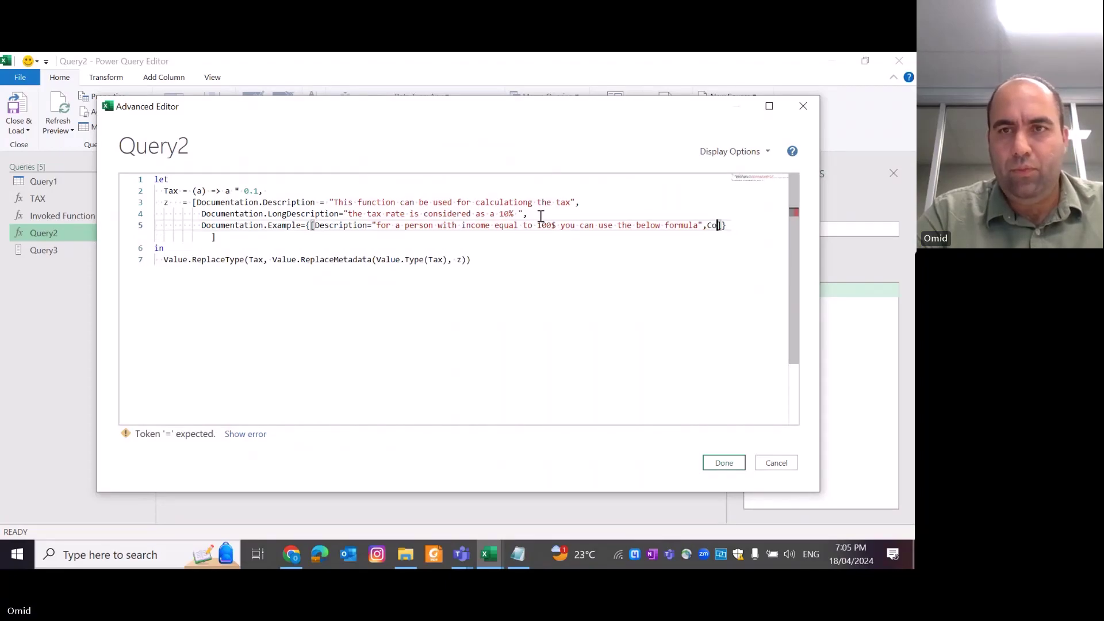
{"action": "key", "text": "BackSpace"}
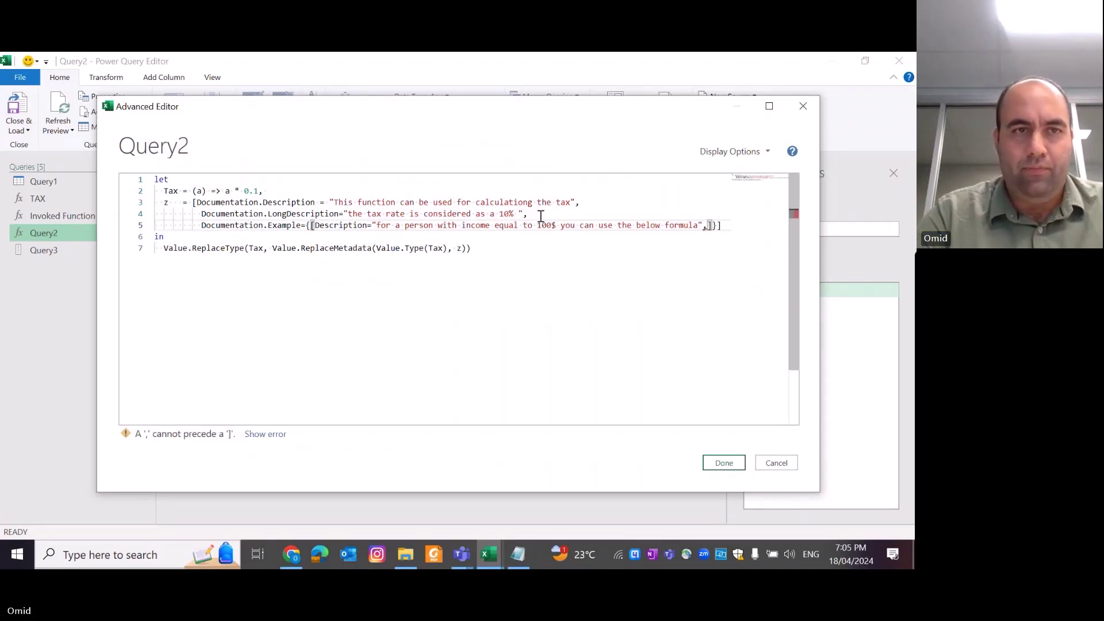
{"action": "key", "text": "Return"}
{"action": "type", "text": "Code"}
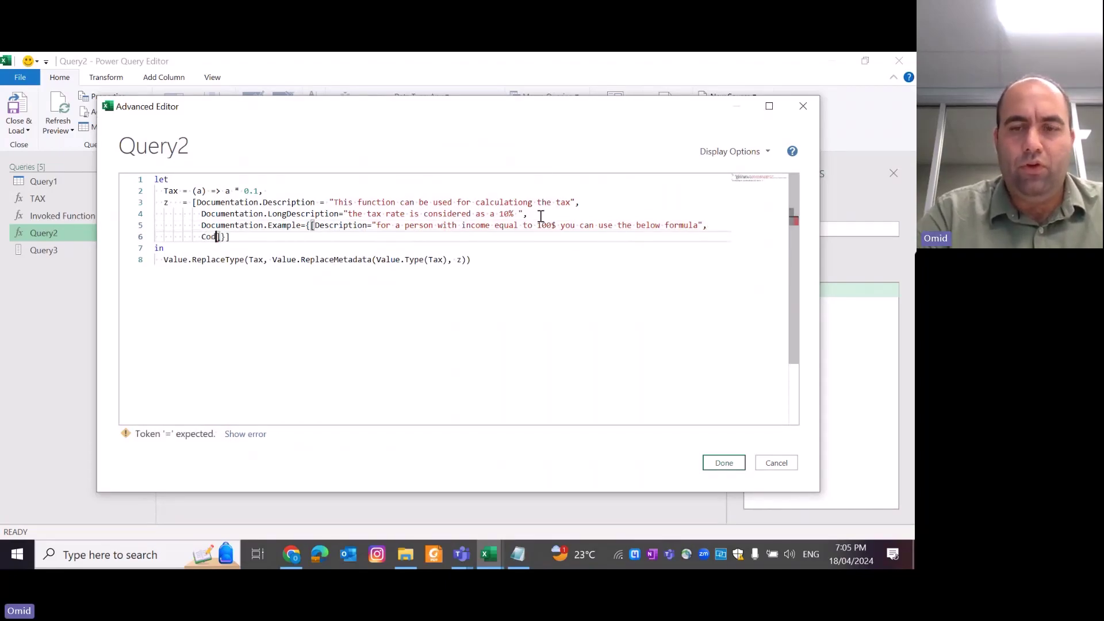
{"action": "type", "text": "=\""}
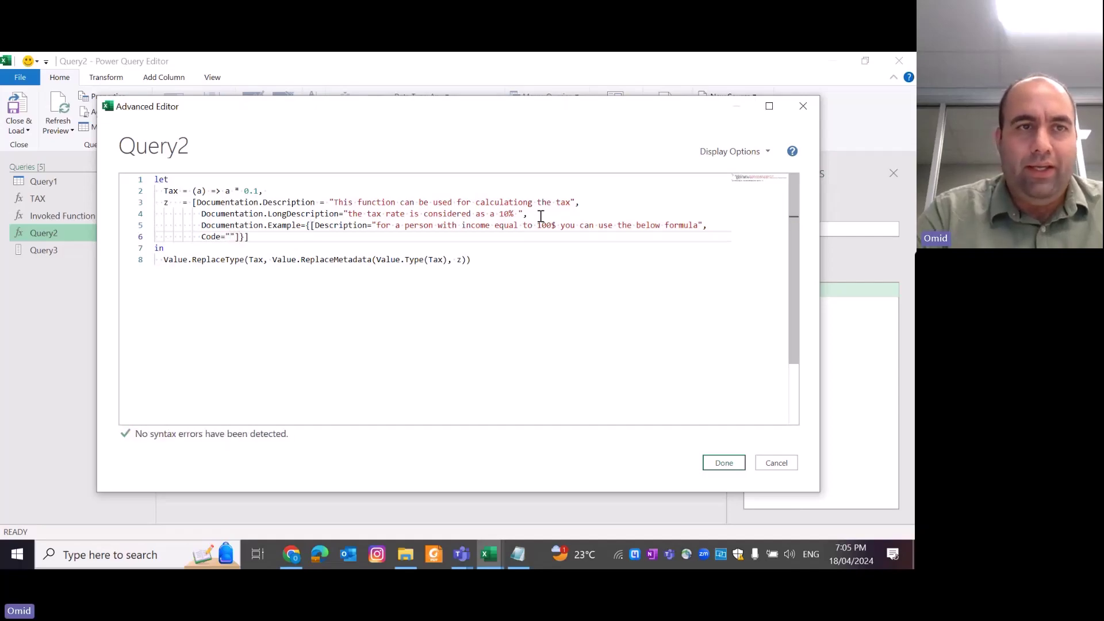
{"action": "type", "text": "Rax"}
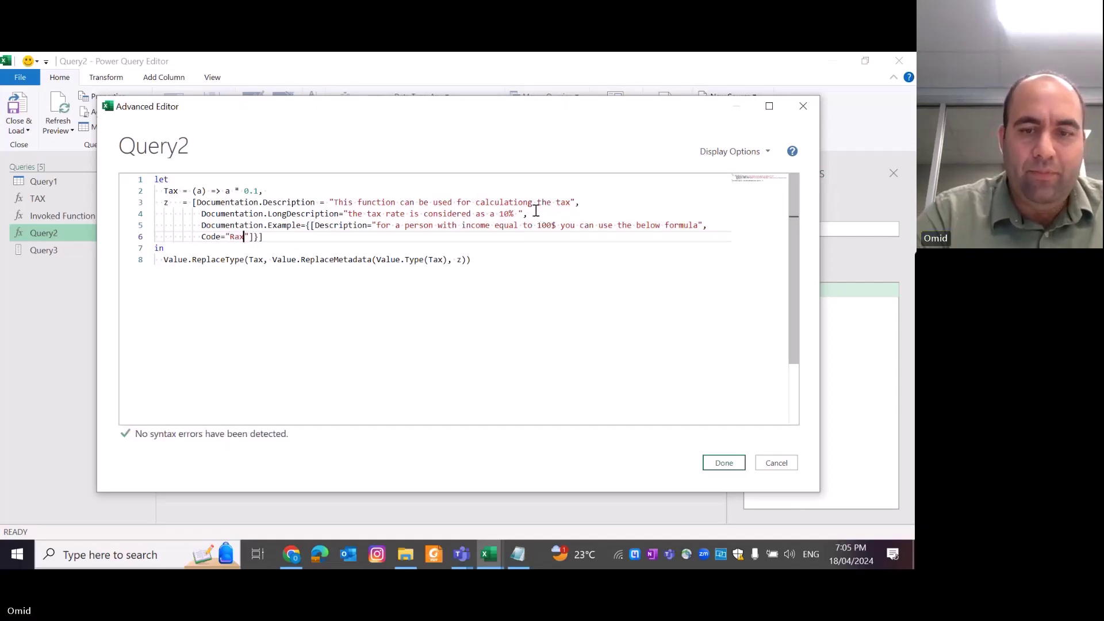
{"action": "type", "text": "(100"}
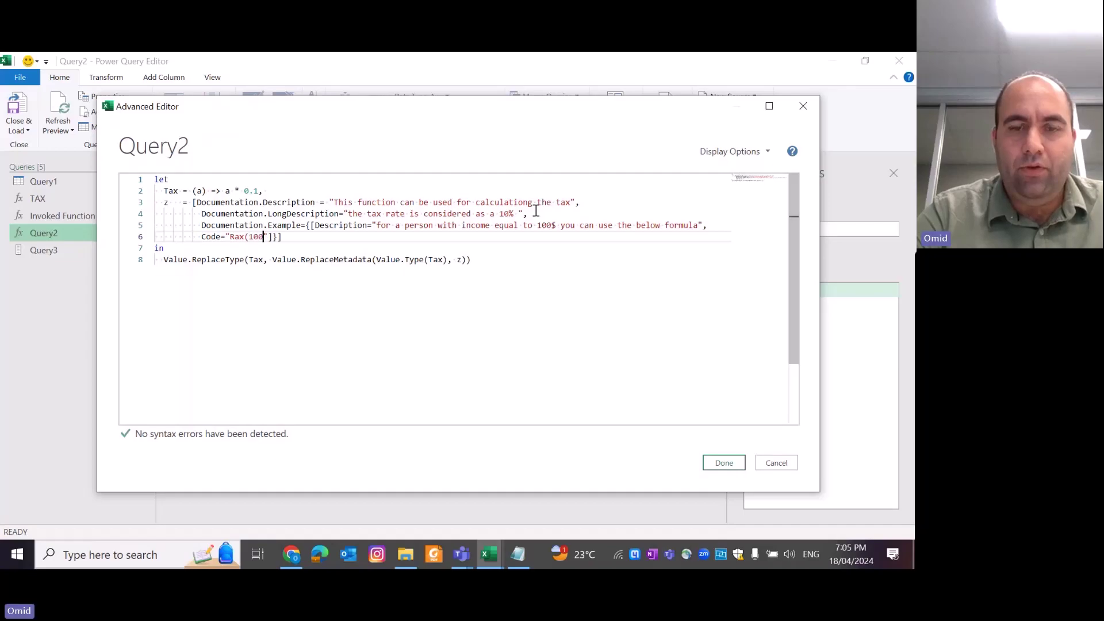
{"action": "type", "text": ")"}
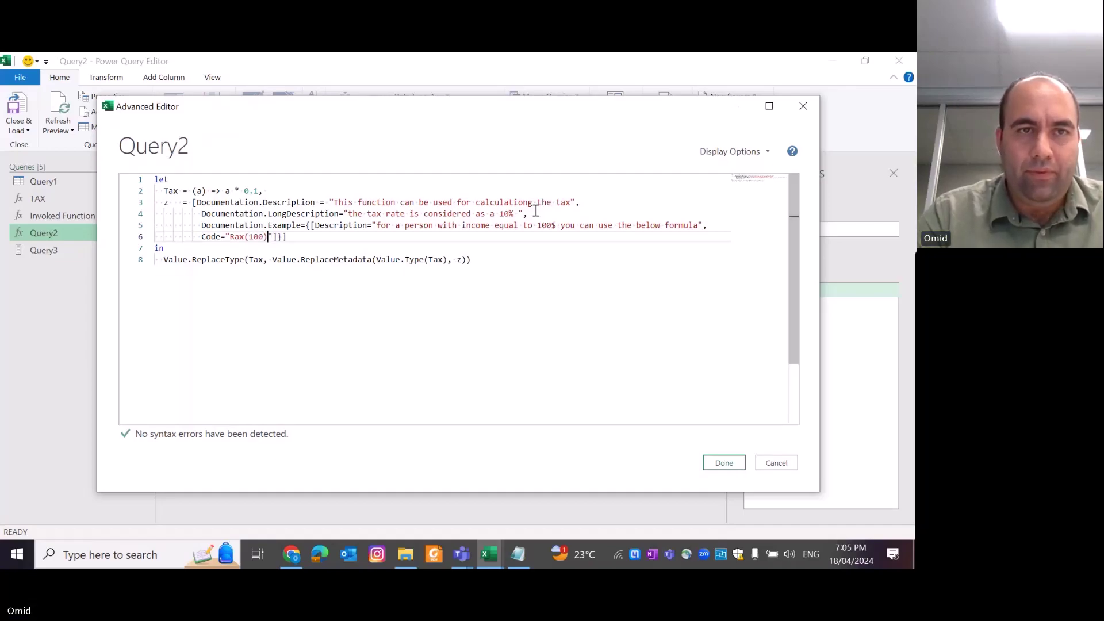
{"action": "key", "text": "Right"}
{"action": "type", "text": ","}
{"action": "key", "text": "Return"}
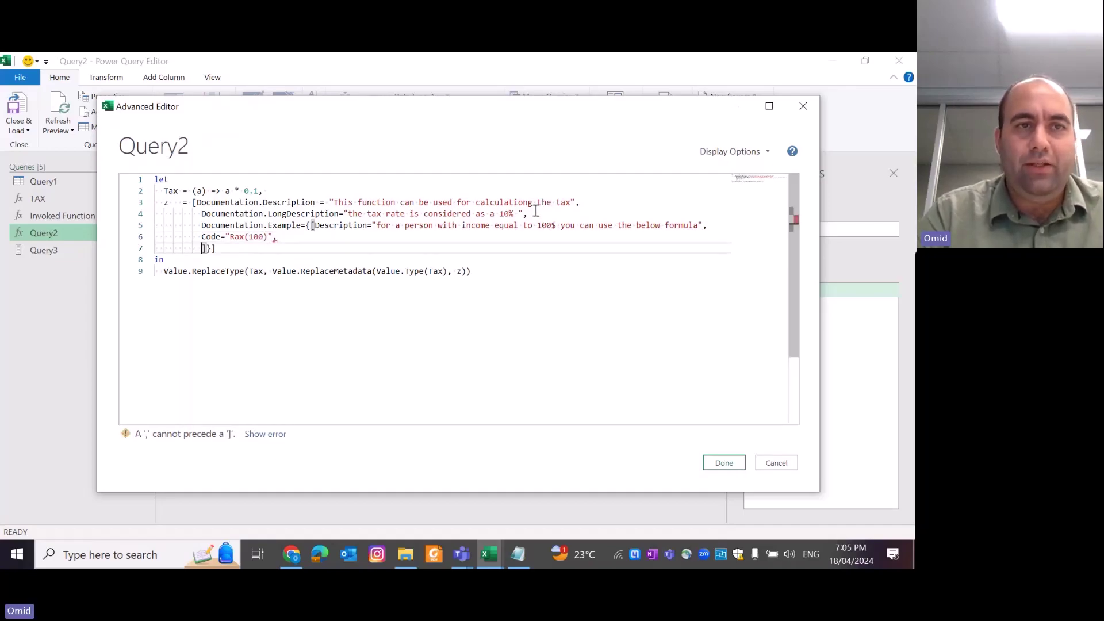
{"action": "type", "text": "R"}
{"action": "type", "text": "esul"}
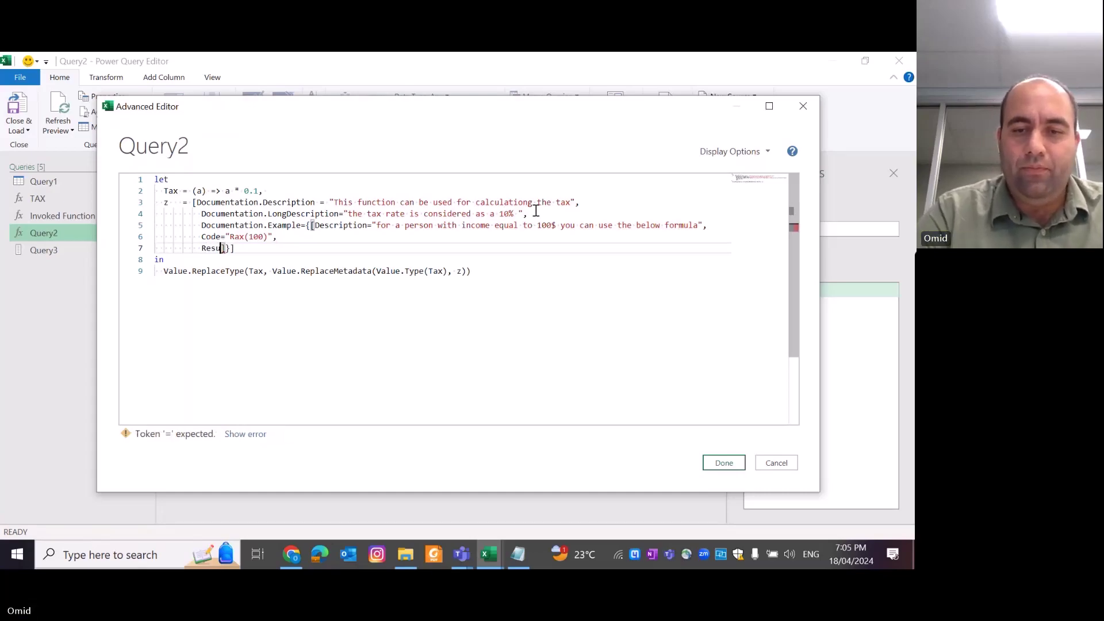
{"action": "type", "text": "t="}
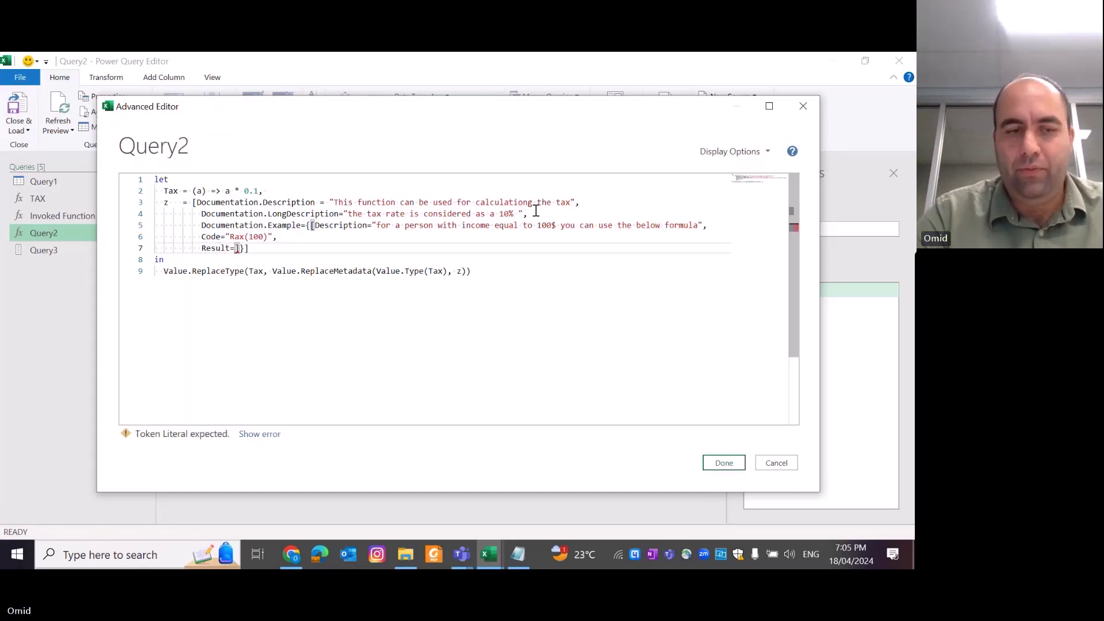
{"action": "type", "text": "10"}
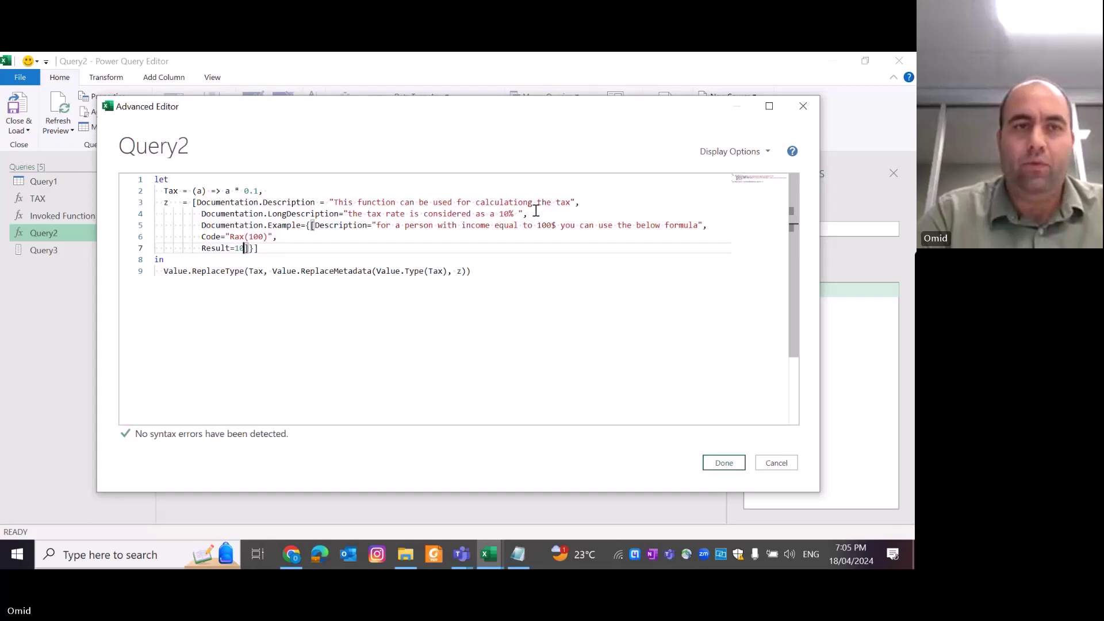
Step: Apply Query2's documented code and preview Query3's example record
{"action": "left_click", "coordinate": [724, 463]}
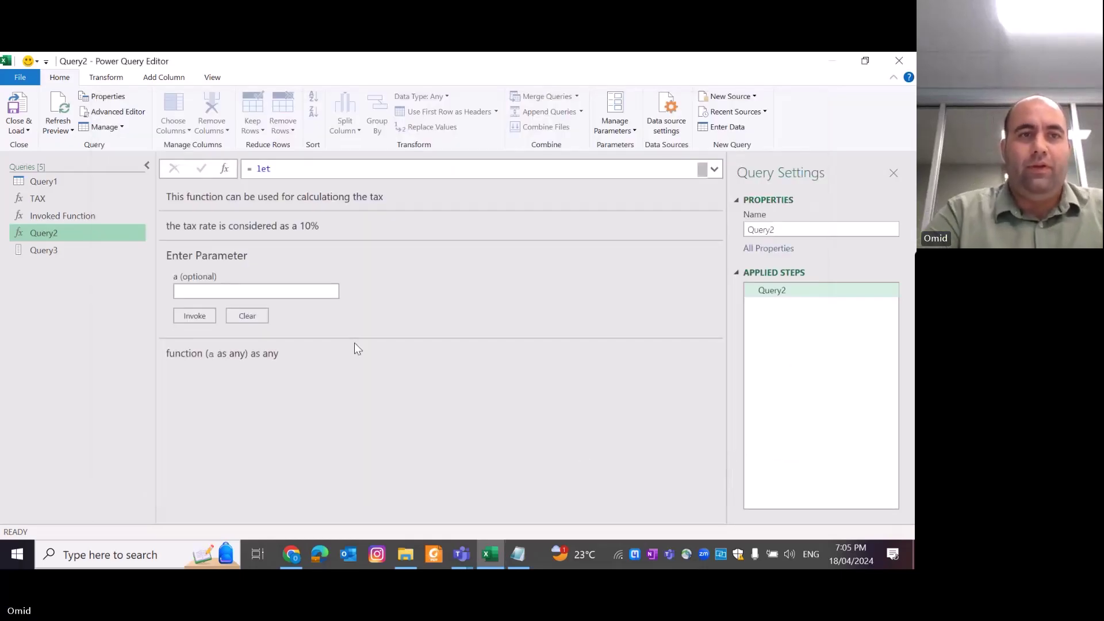
{"action": "left_click", "coordinate": [55, 251]}
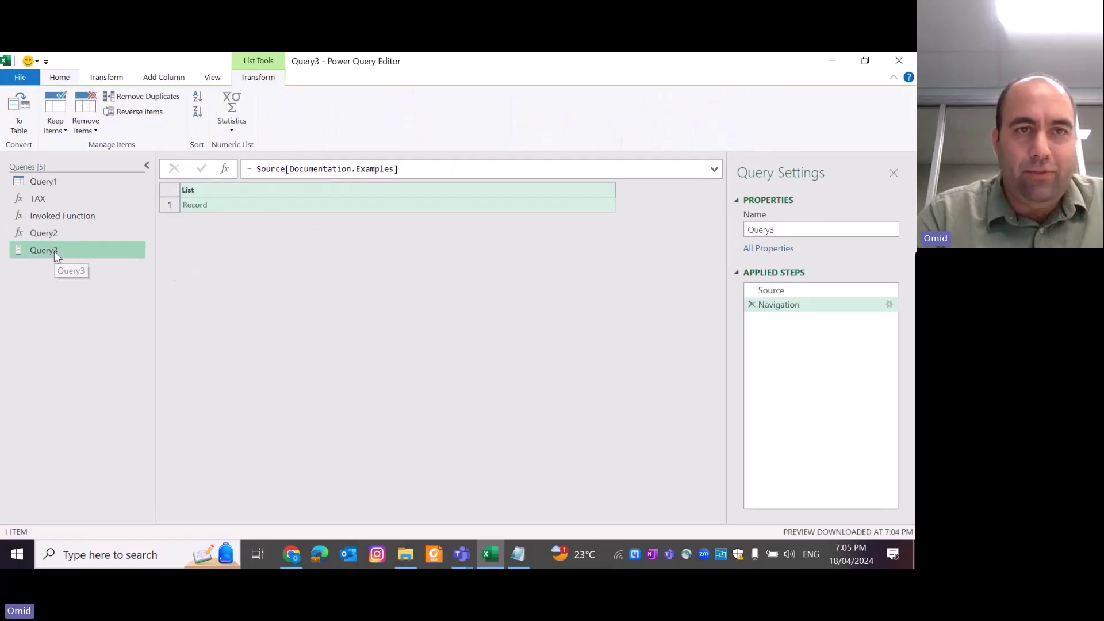
{"action": "left_click", "coordinate": [234, 205]}
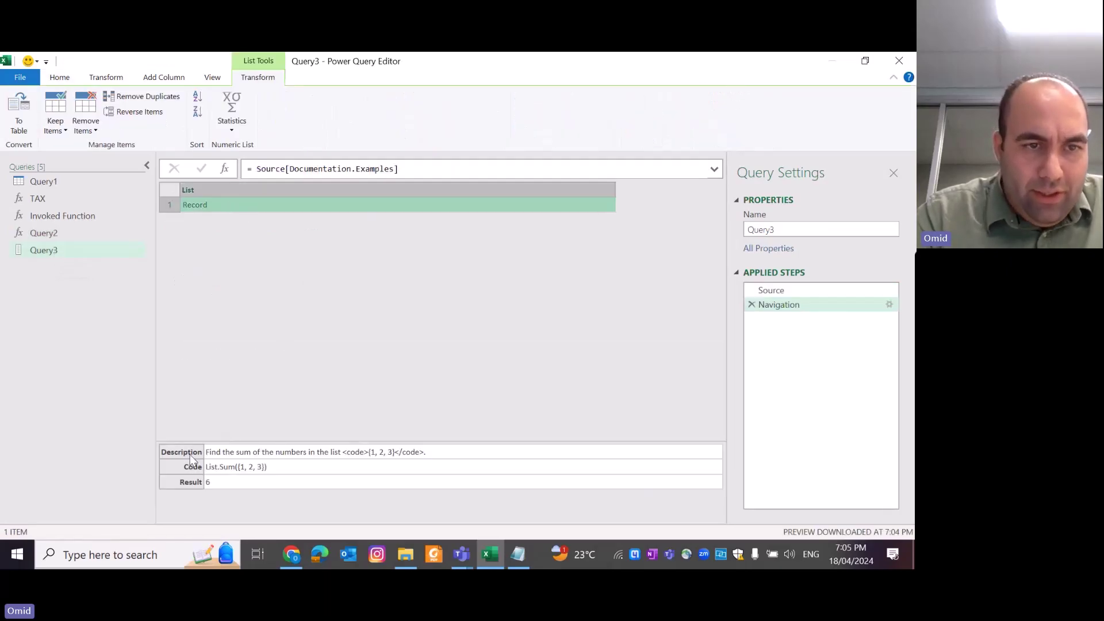
Step: Reopen Query2's code and bring up the GitHub README in Chrome
{"action": "left_click", "coordinate": [52, 235]}
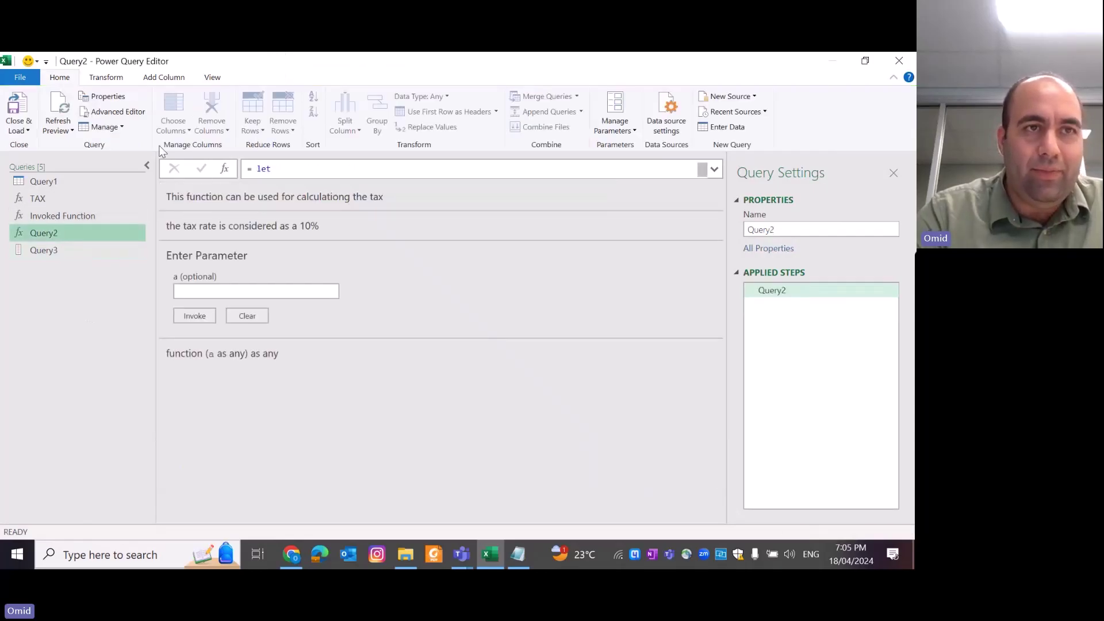
{"action": "left_click", "coordinate": [119, 112]}
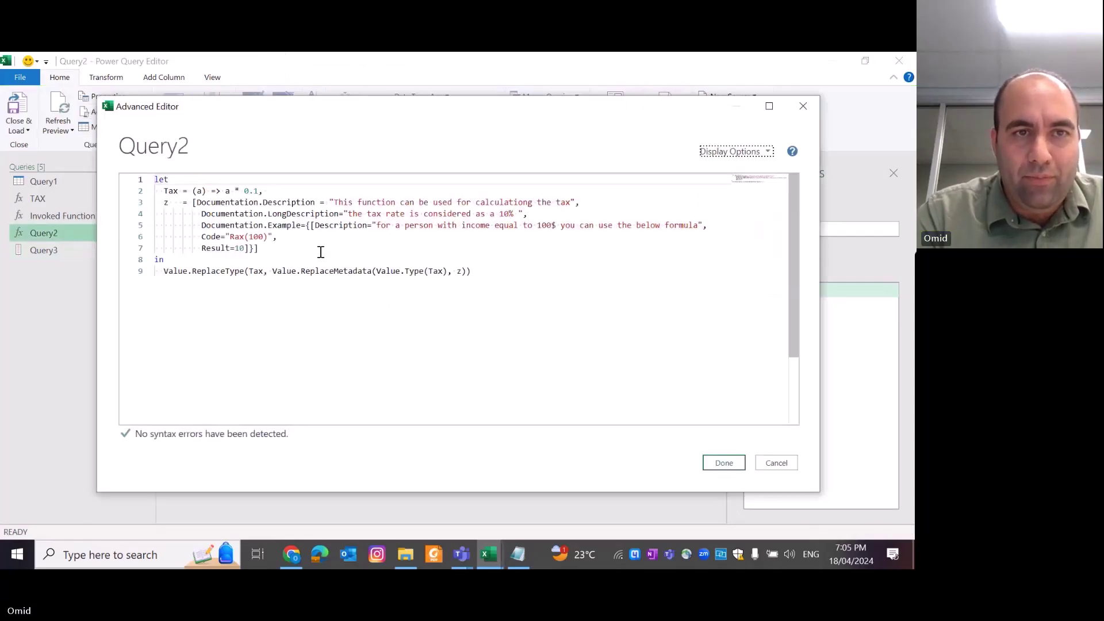
{"action": "left_click", "coordinate": [220, 236]}
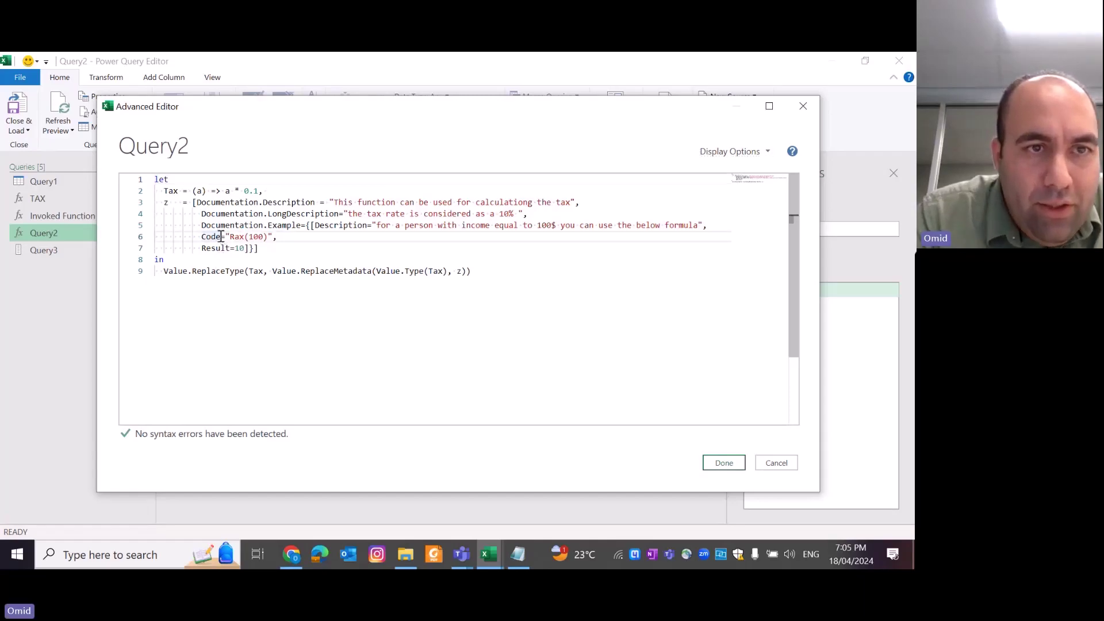
{"action": "double_click", "coordinate": [345, 225]}
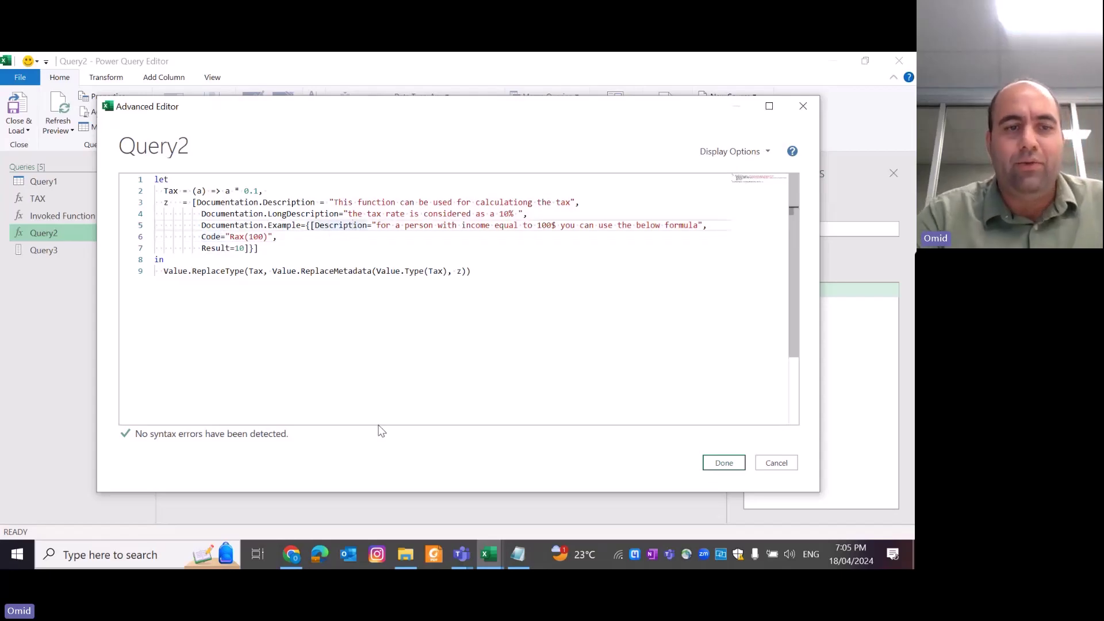
{"action": "key", "text": "alt+Tab"}
{"action": "key", "text": "alt+Tab"}
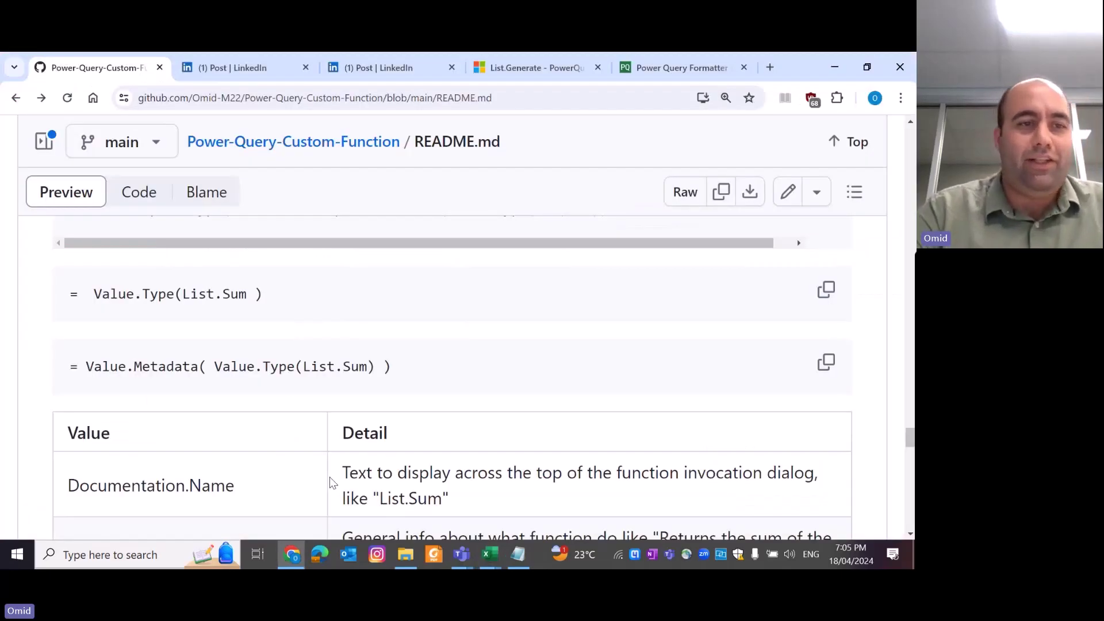
Step: Copy the README's documented Tax function and paste it over all of Query2's code
{"action": "scroll", "coordinate": [331, 481], "scroll_direction": "down", "scroll_amount": 6}
{"action": "scroll", "coordinate": [230, 333], "scroll_direction": "down", "scroll_amount": 4}
{"action": "scroll", "coordinate": [227, 384], "scroll_direction": "up", "scroll_amount": 1}
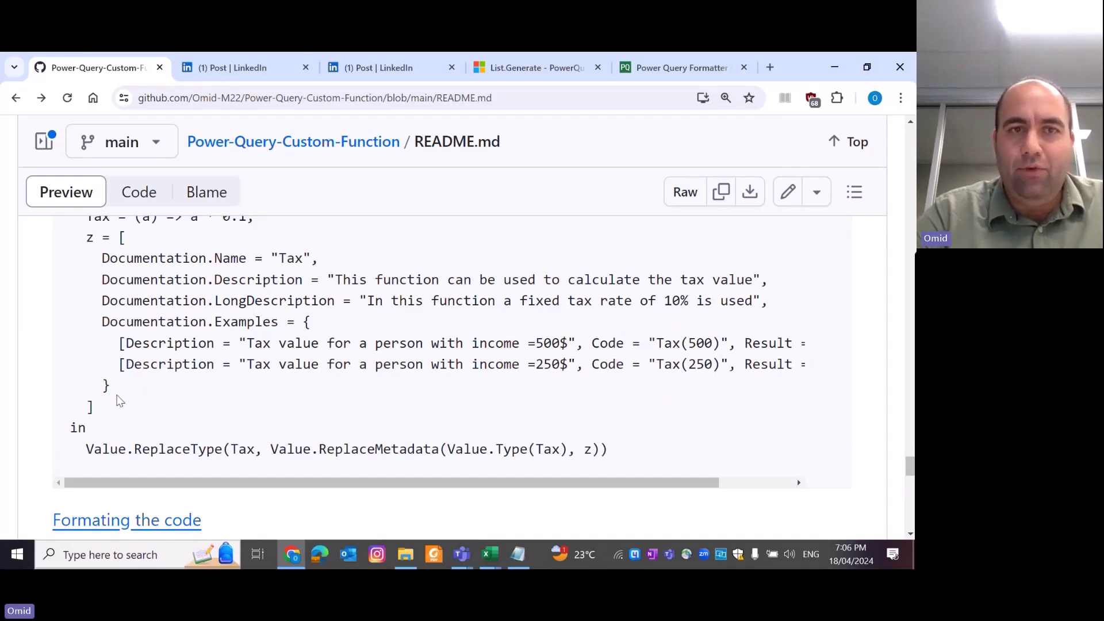
{"action": "scroll", "coordinate": [119, 401], "scroll_direction": "up", "scroll_amount": 1}
{"action": "left_click", "coordinate": [827, 241]}
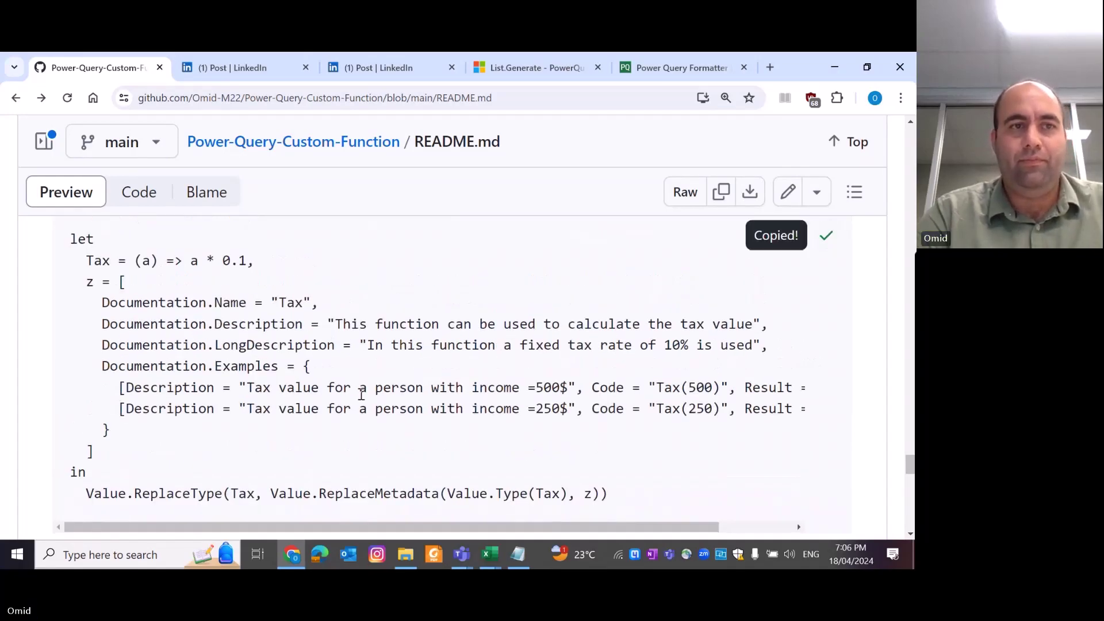
{"action": "key", "text": "alt+Tab"}
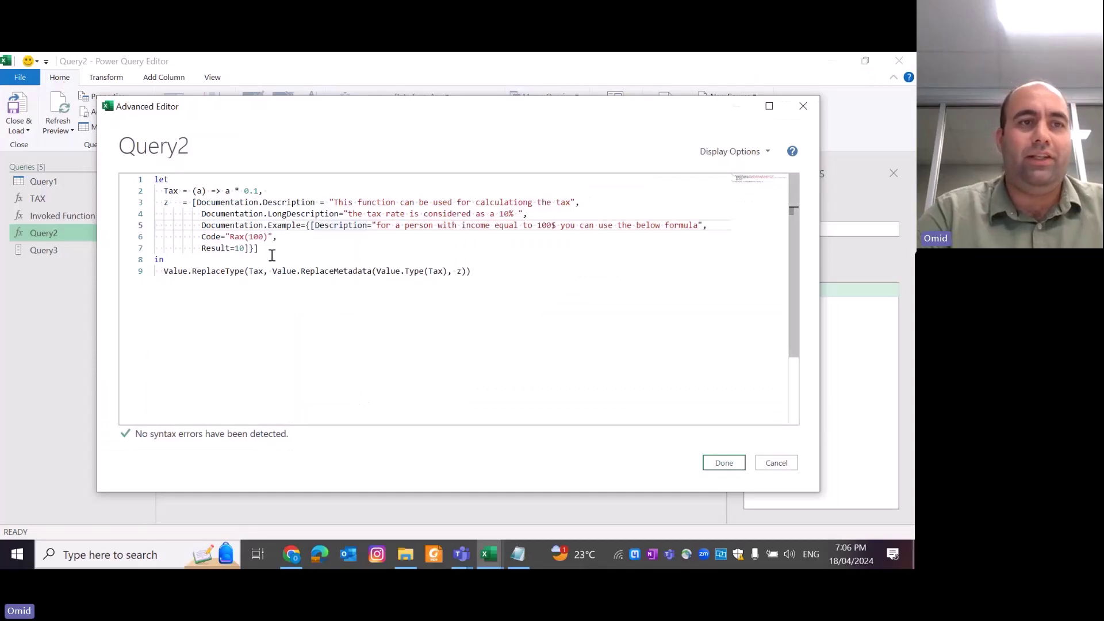
{"action": "left_click", "coordinate": [272, 255]}
{"action": "key", "text": "ctrl+a"}
{"action": "key", "text": "ctrl+v"}
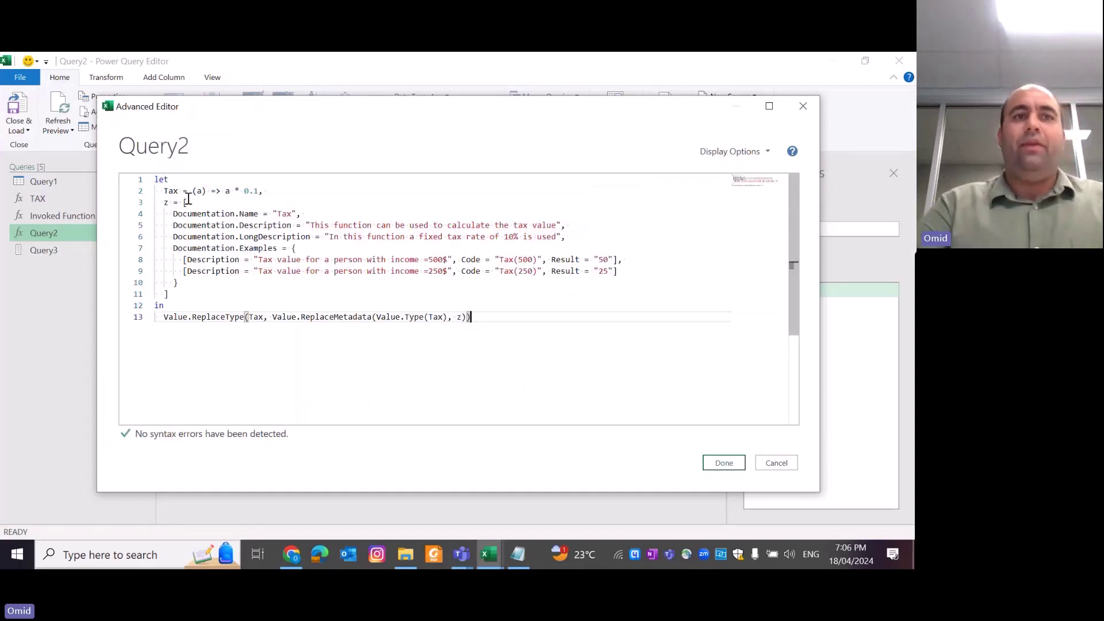
{"action": "left_click_drag", "start_coordinate": [167, 185], "coordinate": [184, 185]}
{"action": "left_click_drag", "start_coordinate": [259, 182], "coordinate": [264, 192]}
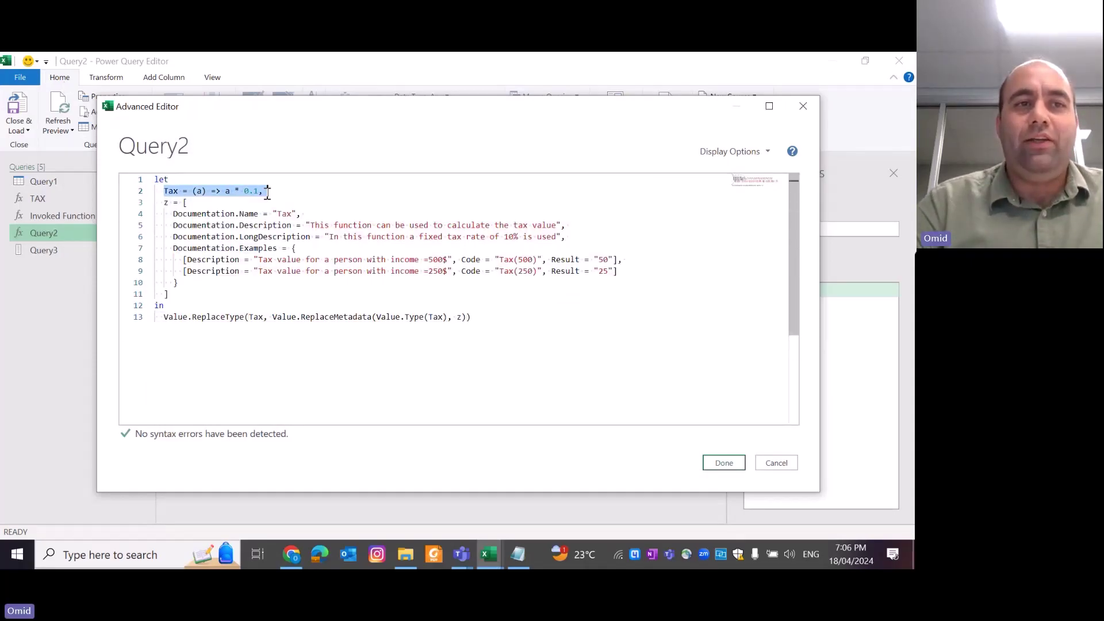
{"action": "left_click_drag", "start_coordinate": [163, 202], "coordinate": [187, 294]}
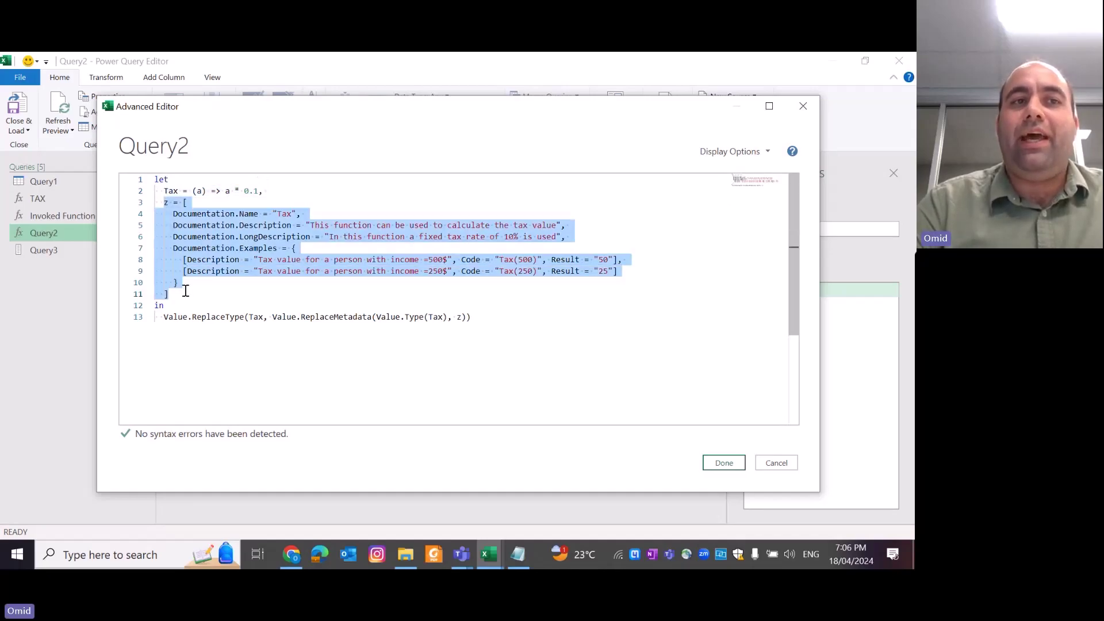
{"action": "left_click", "coordinate": [202, 214]}
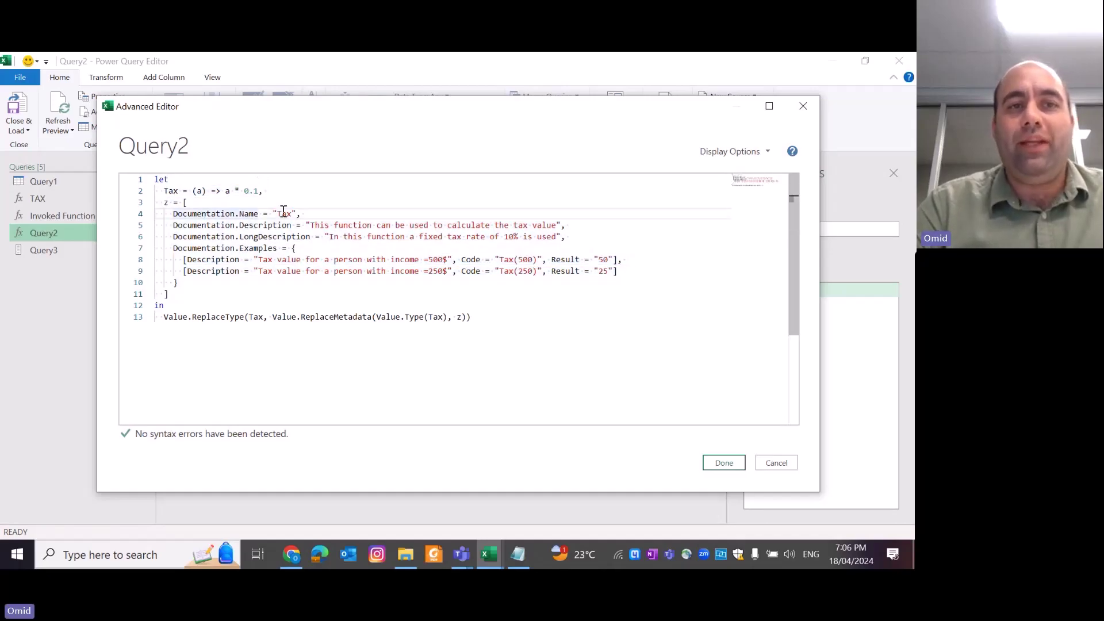
{"action": "left_click", "coordinate": [239, 225]}
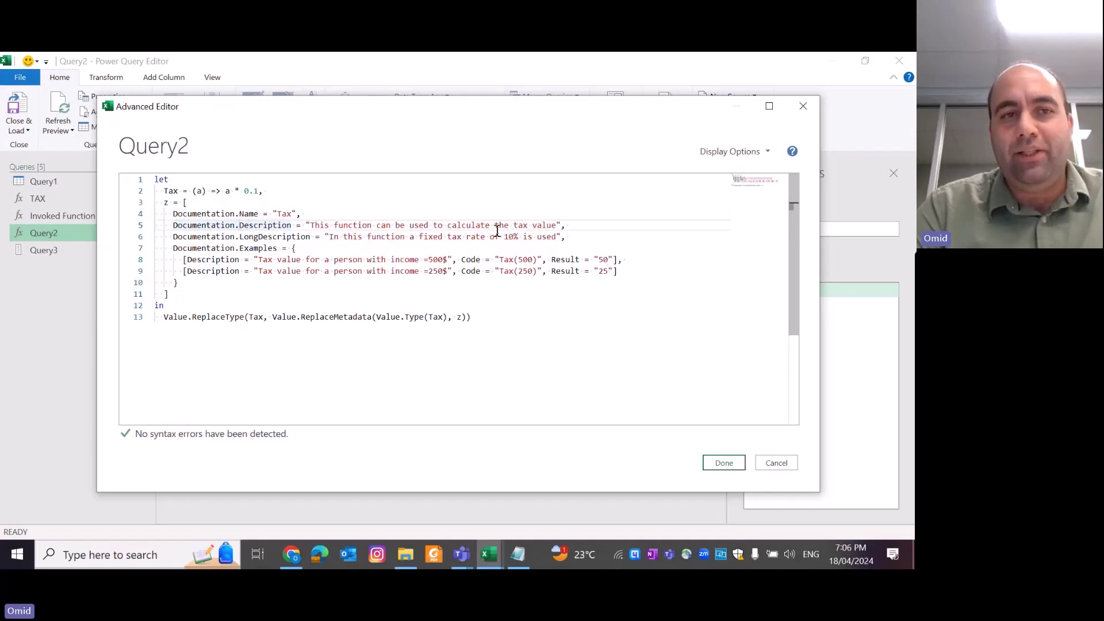
{"action": "left_click", "coordinate": [248, 237]}
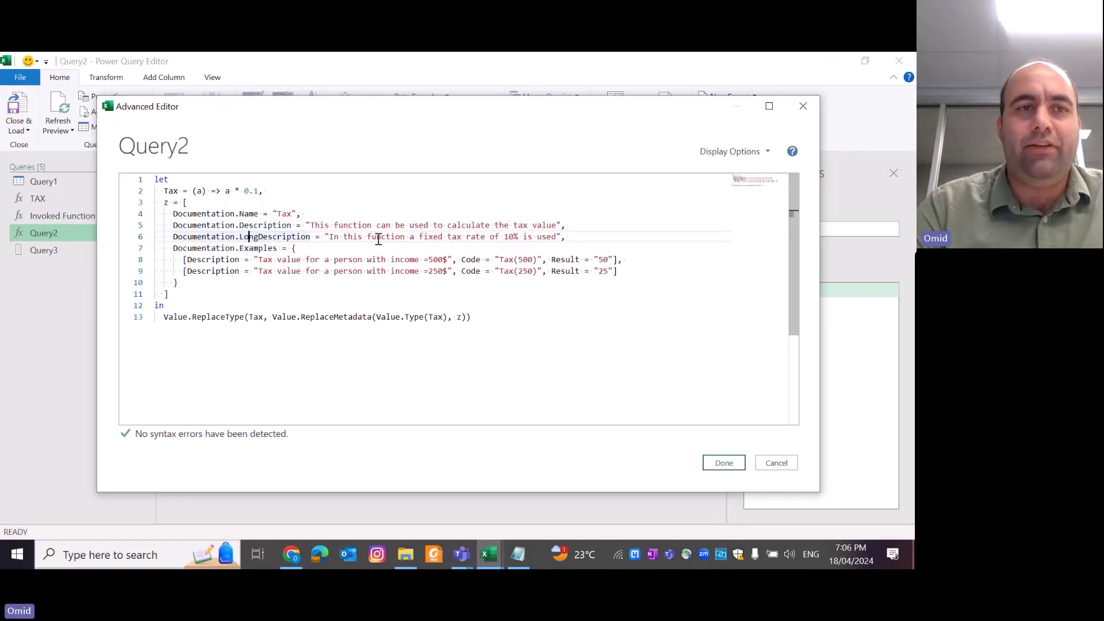
{"action": "left_click_drag", "start_coordinate": [225, 248], "coordinate": [266, 250]}
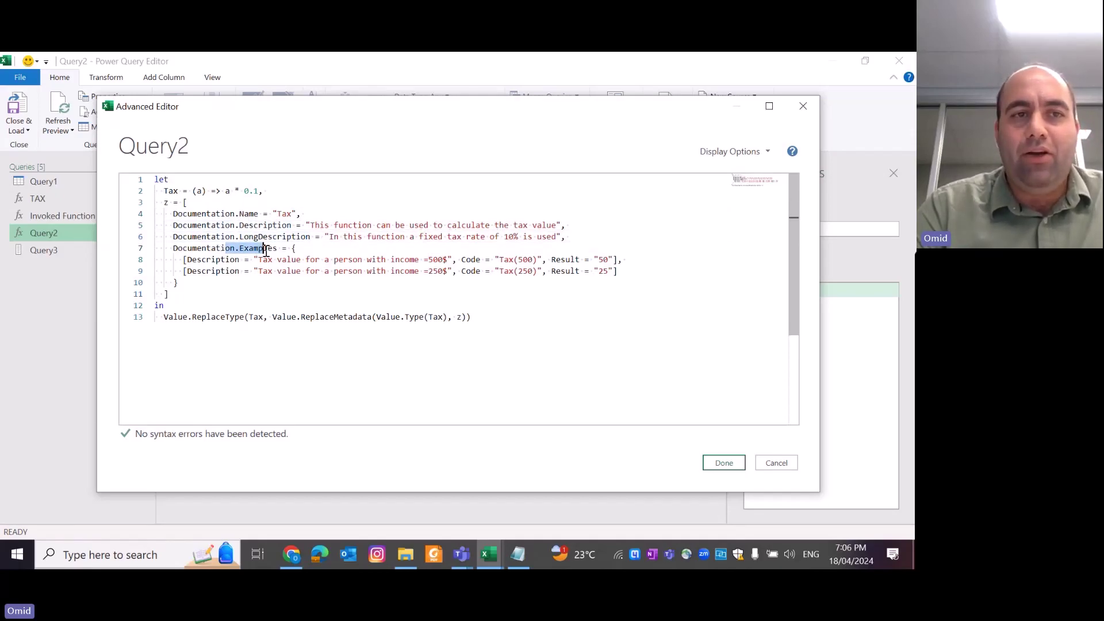
{"action": "left_click", "coordinate": [297, 248]}
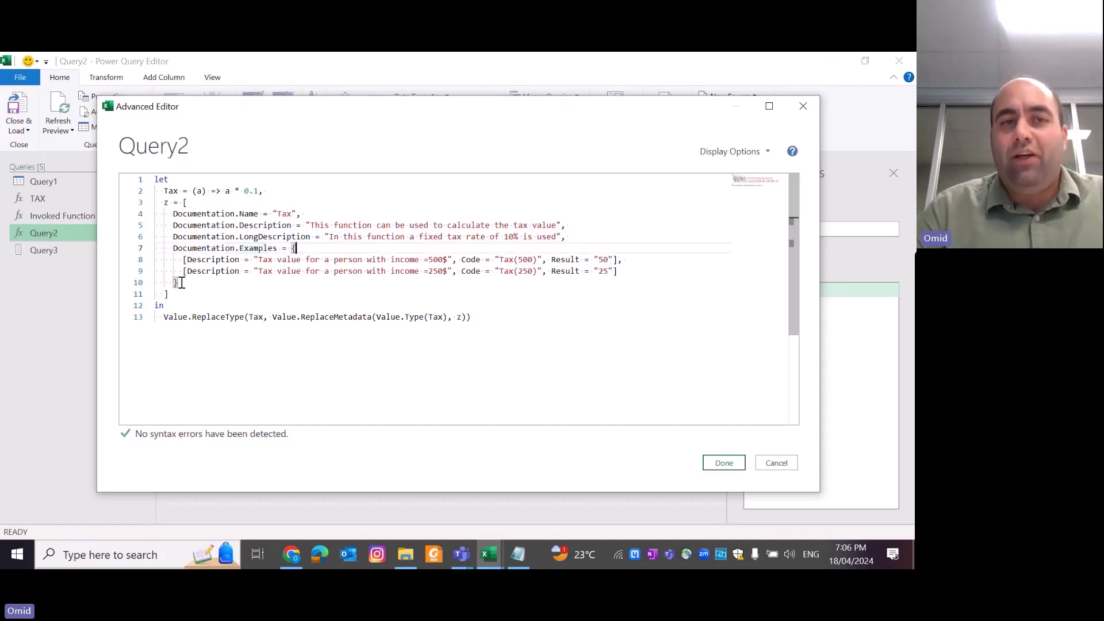
{"action": "left_click", "coordinate": [187, 260]}
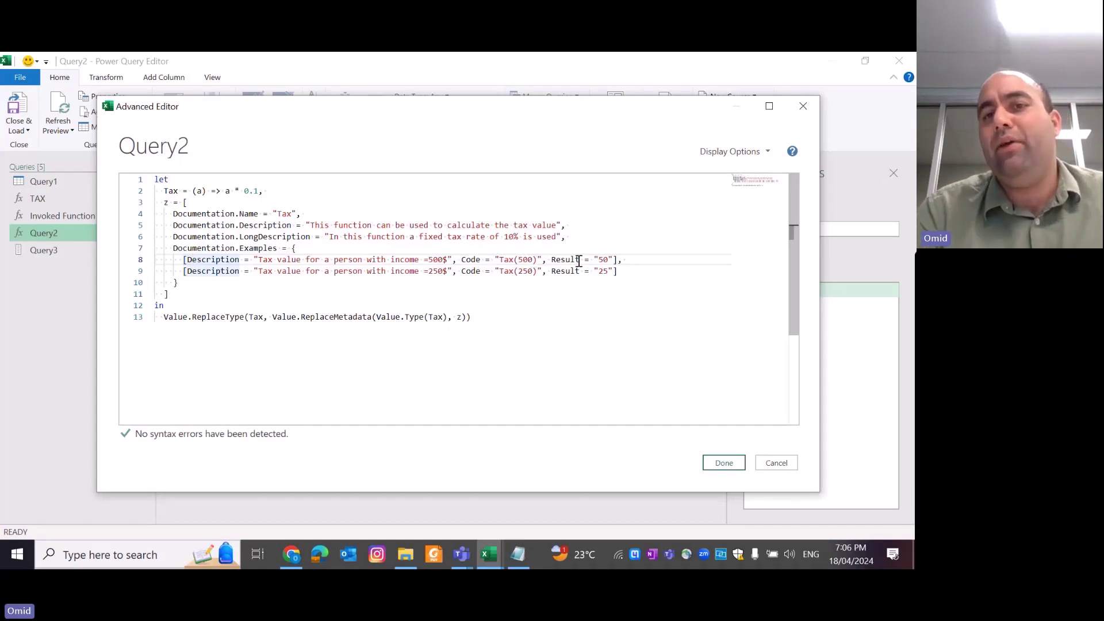
{"action": "left_click", "coordinate": [211, 272]}
{"action": "left_click_drag", "start_coordinate": [212, 271], "coordinate": [442, 272]}
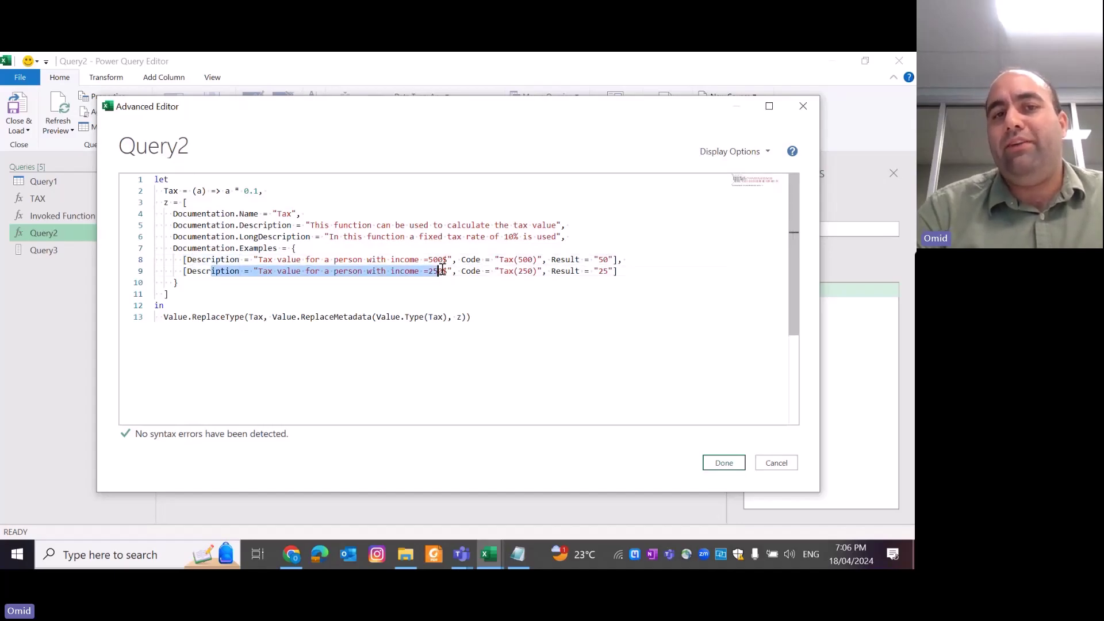
{"action": "left_click", "coordinate": [522, 271]}
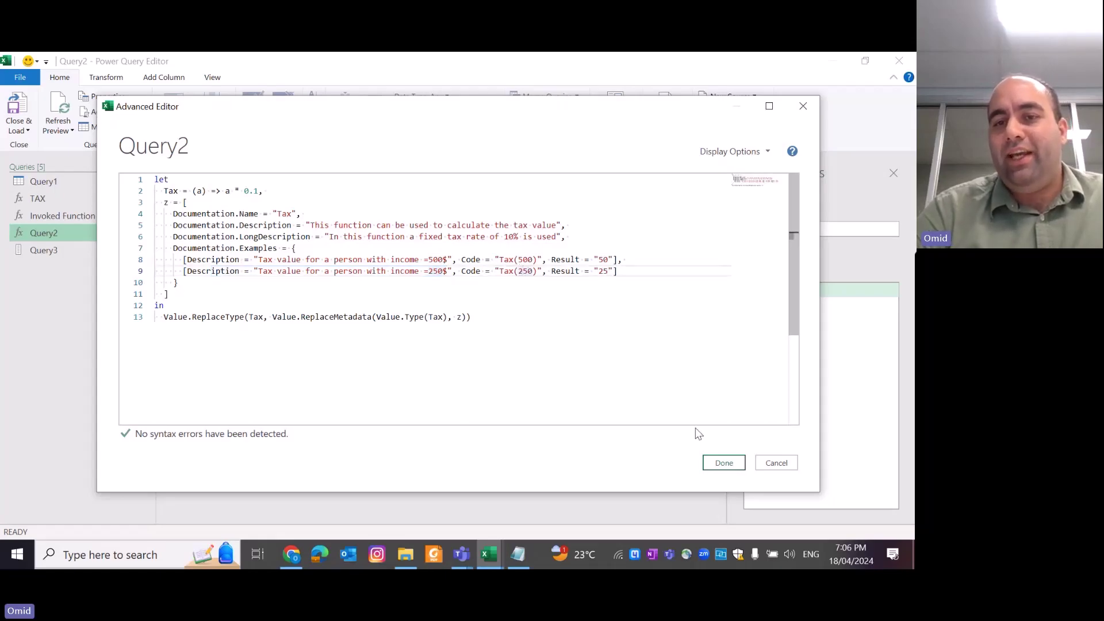
Step: Apply the Tax code and review the Tax(500) and Tax(250) examples on its page
{"action": "left_click", "coordinate": [724, 463]}
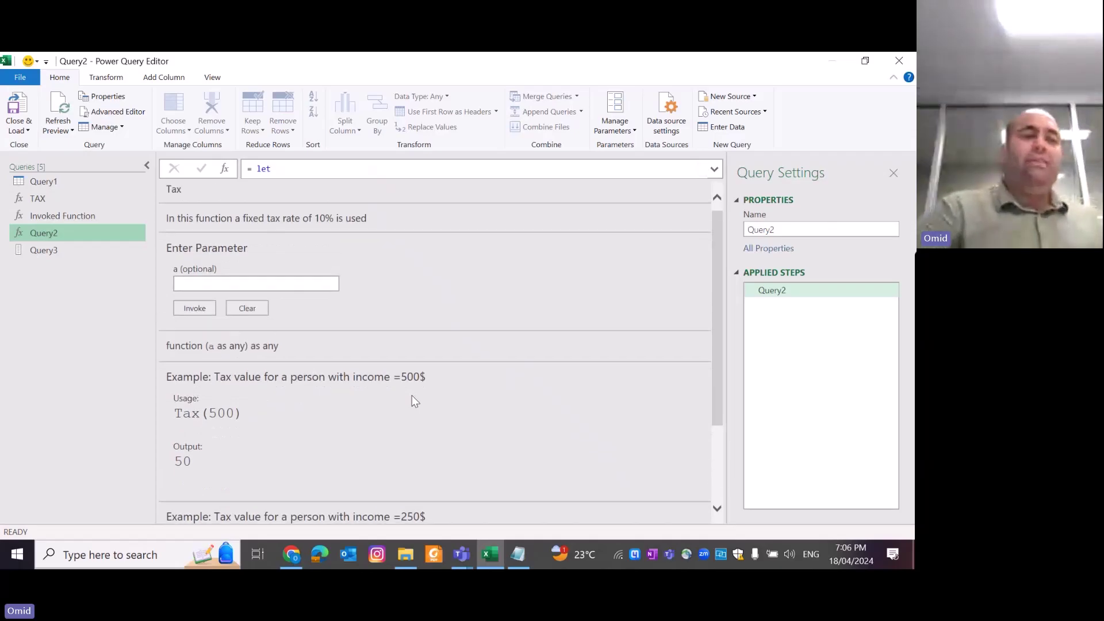
{"action": "scroll", "coordinate": [395, 335], "scroll_direction": "down", "scroll_amount": 2}
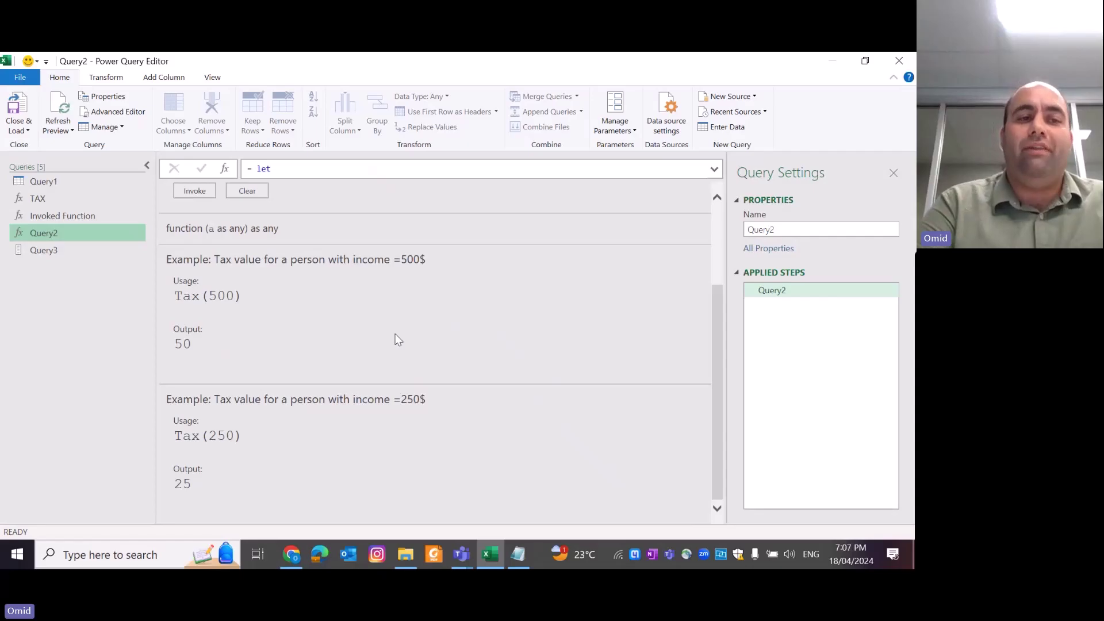
{"action": "scroll", "coordinate": [397, 339], "scroll_direction": "up", "scroll_amount": 2}
{"action": "scroll", "coordinate": [397, 338], "scroll_direction": "down", "scroll_amount": 2}
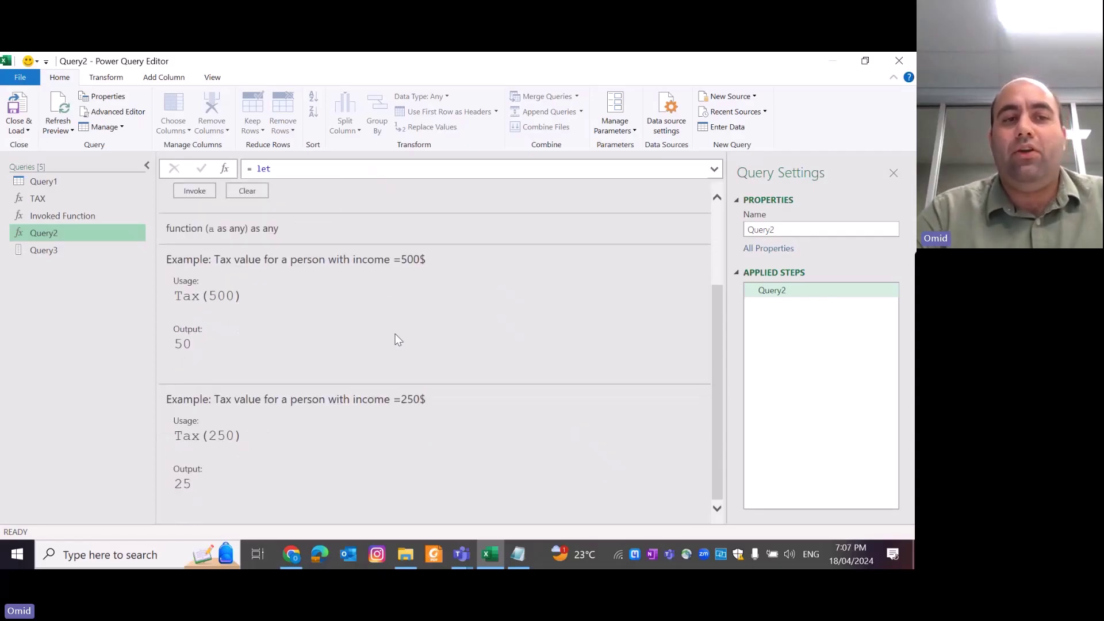
{"action": "scroll", "coordinate": [355, 360], "scroll_direction": "up", "scroll_amount": 1}
{"action": "scroll", "coordinate": [355, 345], "scroll_direction": "up", "scroll_amount": 2}
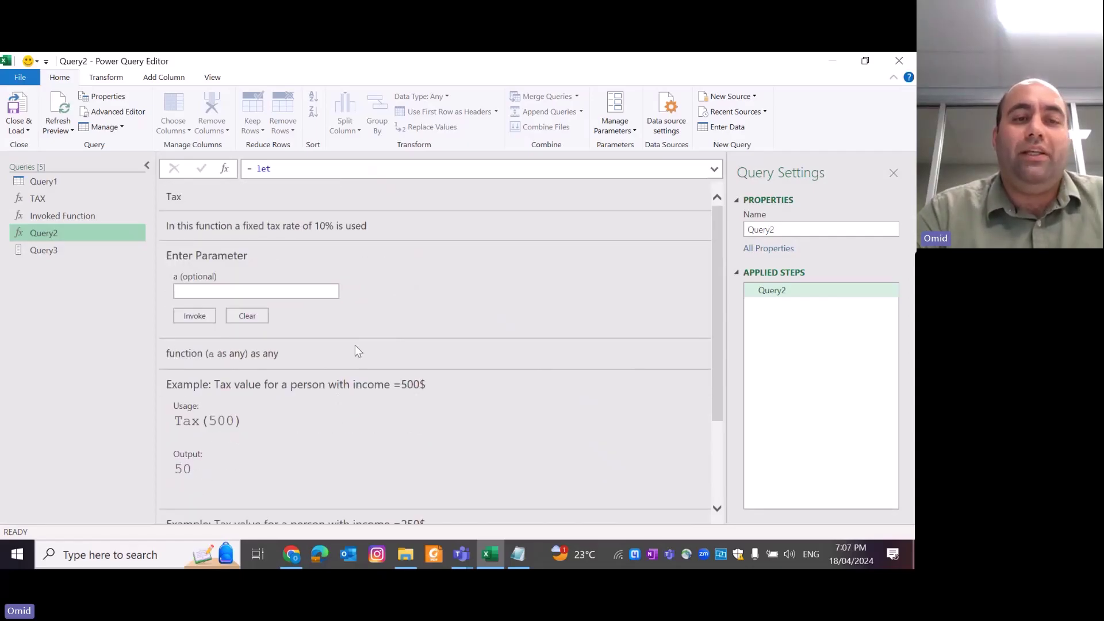
Step: Copy the Persian number-to-text function code from the README and return to Power Query
{"action": "key", "text": "alt+Tab"}
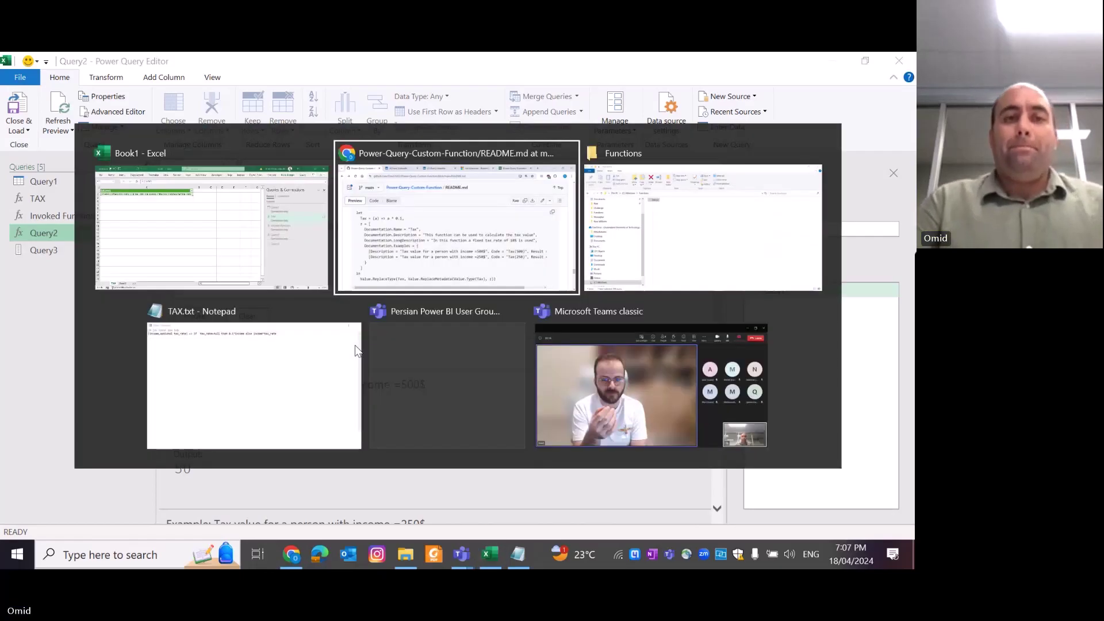
{"action": "scroll", "coordinate": [336, 424], "scroll_direction": "down", "scroll_amount": 3}
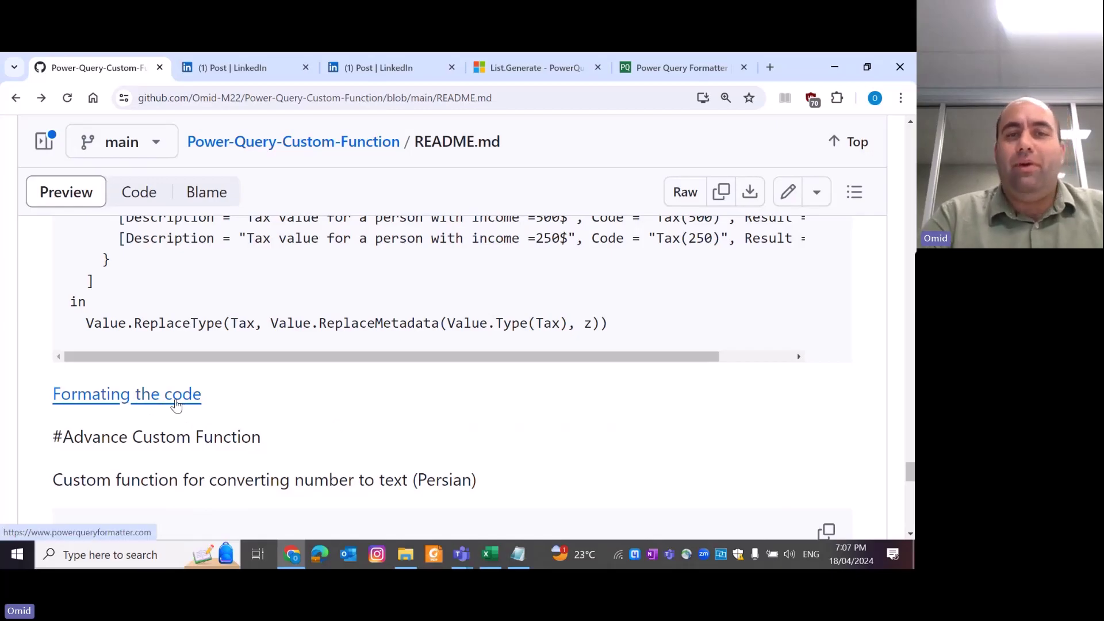
{"action": "scroll", "coordinate": [403, 393], "scroll_direction": "down", "scroll_amount": 2}
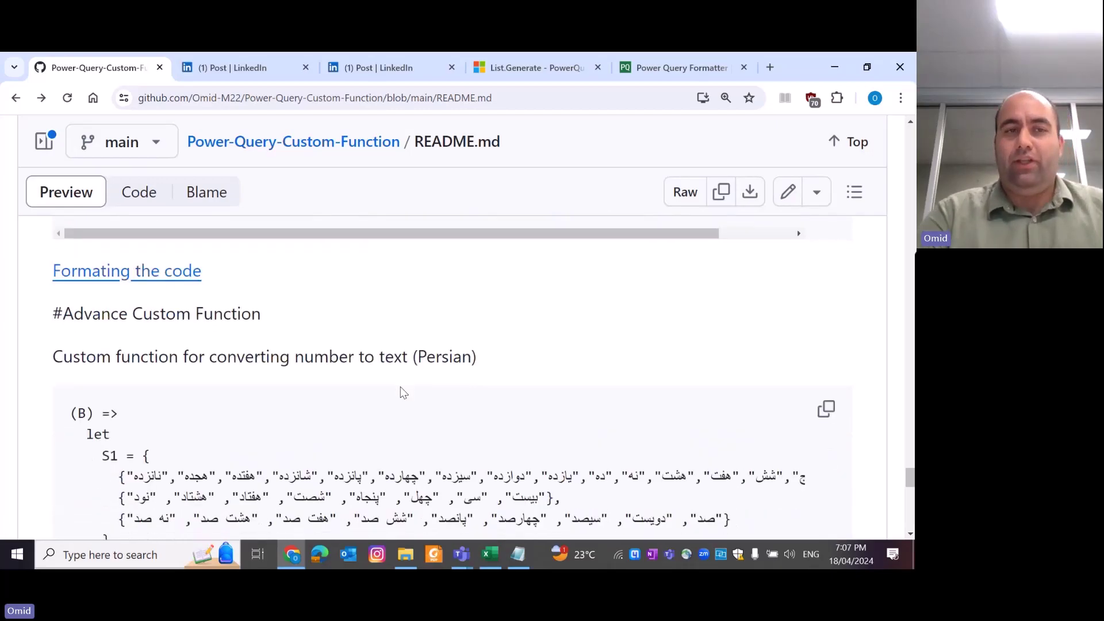
{"action": "scroll", "coordinate": [403, 393], "scroll_direction": "down", "scroll_amount": 2}
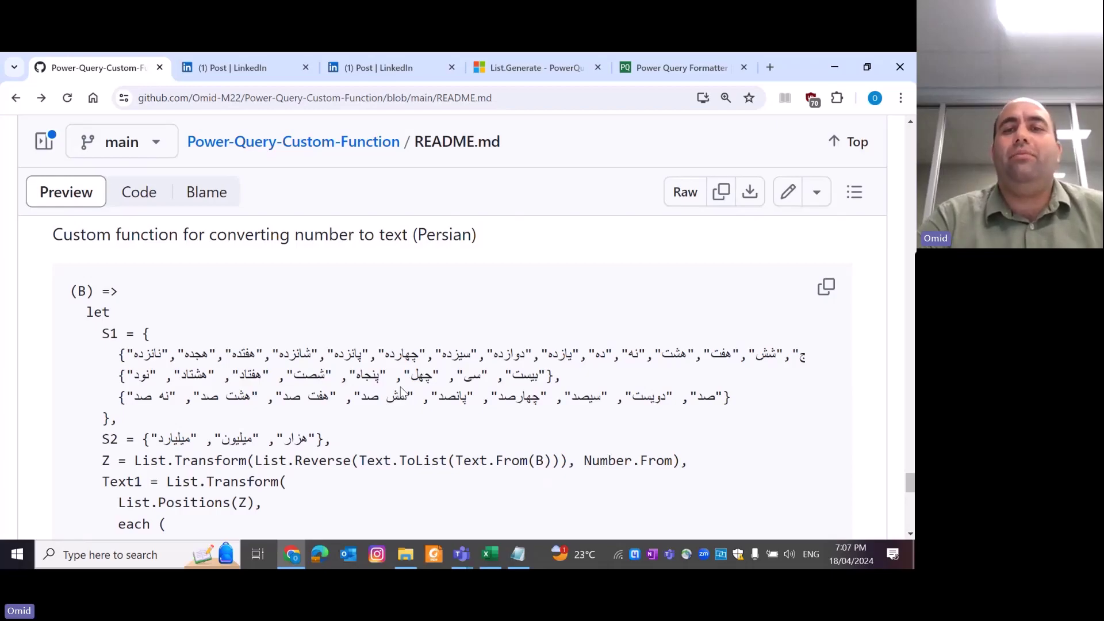
{"action": "left_click", "coordinate": [826, 287]}
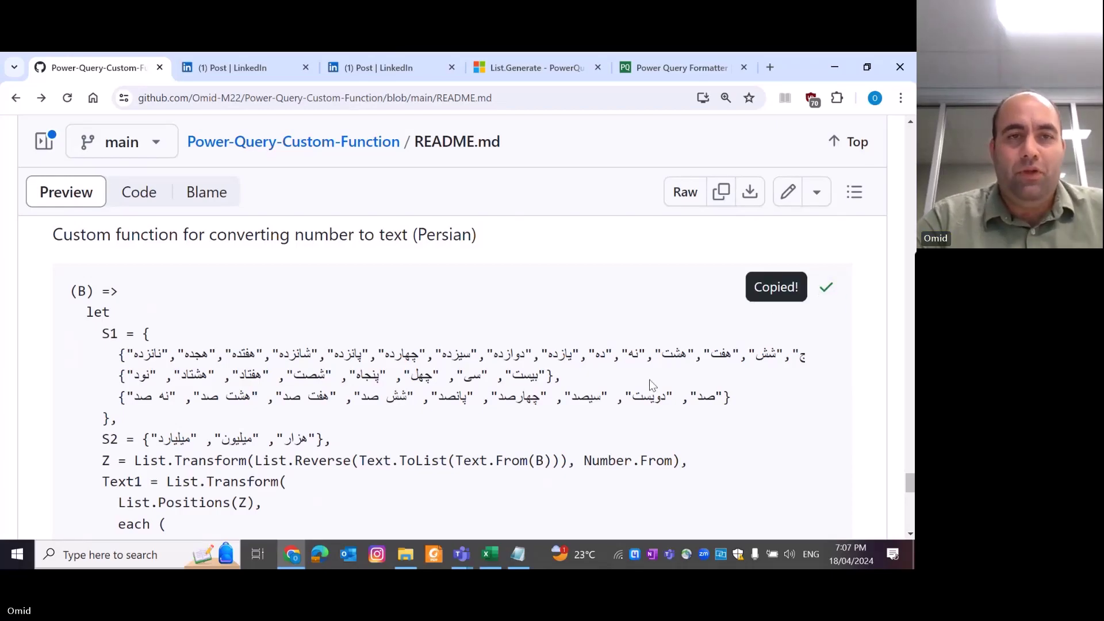
{"action": "key", "text": "alt+Tab"}
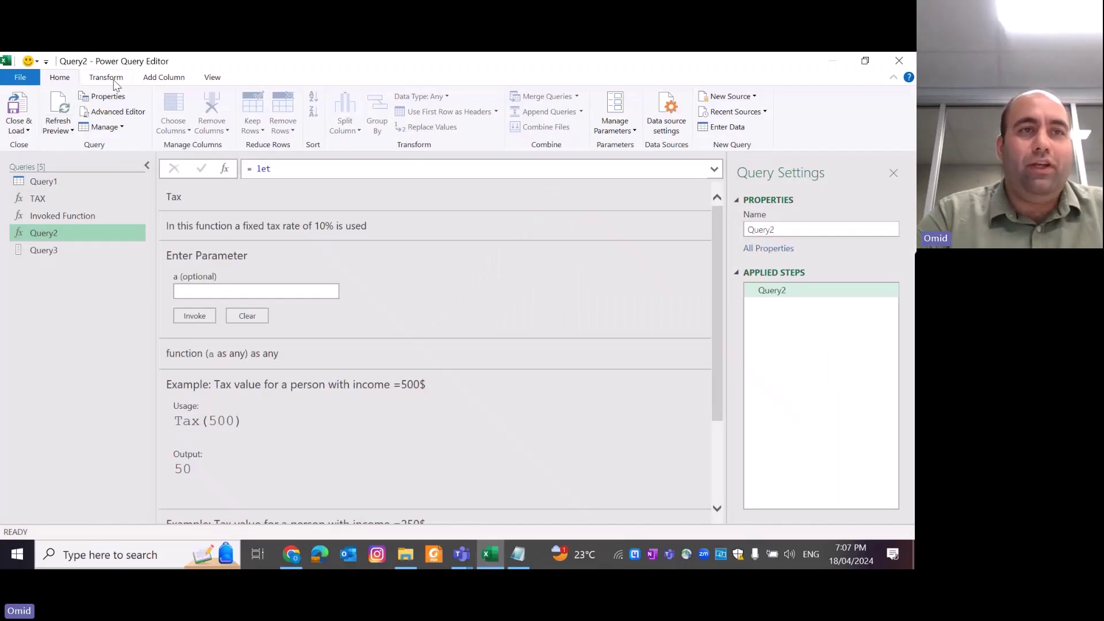
Step: Create blank Query4 from the pasted Persian number-to-text code and enter 6723874 for B
{"action": "left_click", "coordinate": [741, 99]}
{"action": "mouse_move", "coordinate": [741, 191]}
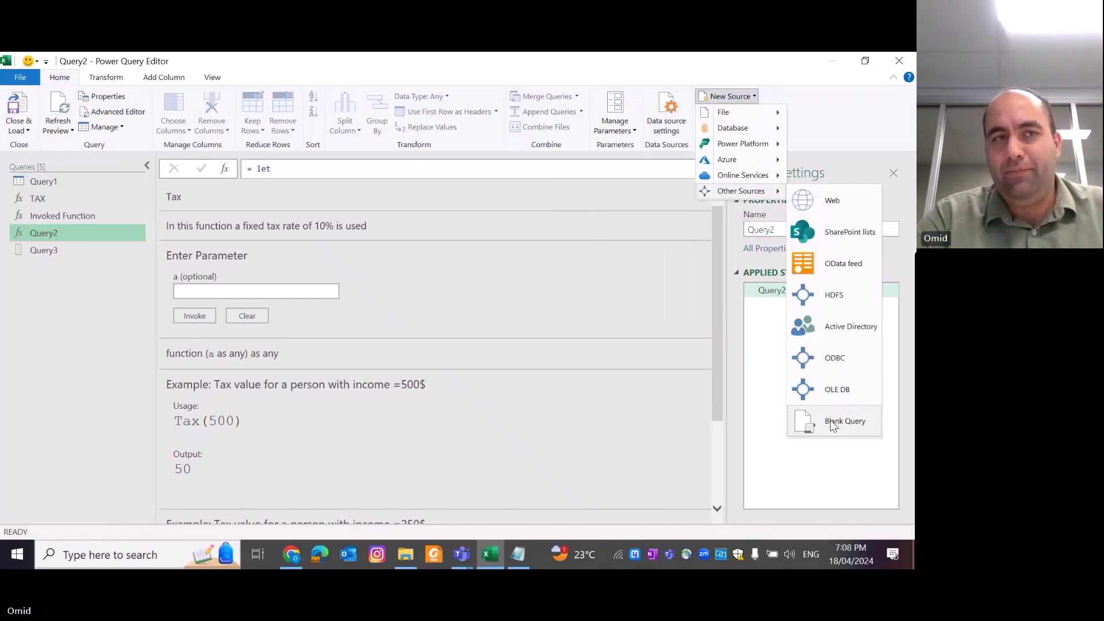
{"action": "left_click", "coordinate": [833, 423]}
{"action": "left_click", "coordinate": [115, 111]}
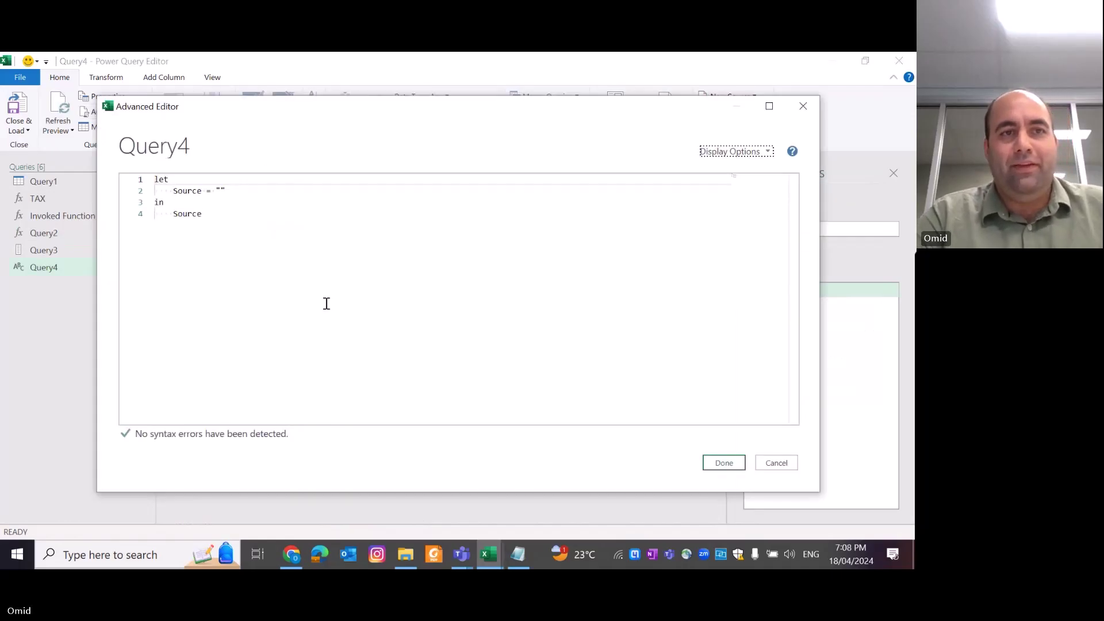
{"action": "key", "text": "ctrl+a"}
{"action": "key", "text": "ctrl+v"}
{"action": "left_click", "coordinate": [724, 463]}
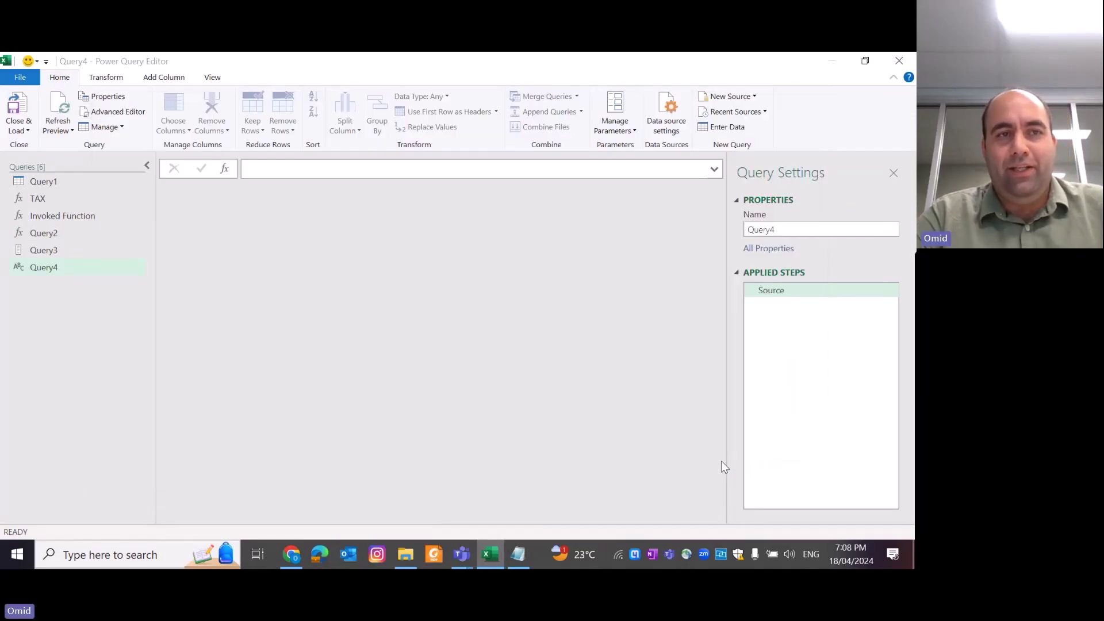
{"action": "left_click", "coordinate": [253, 233]}
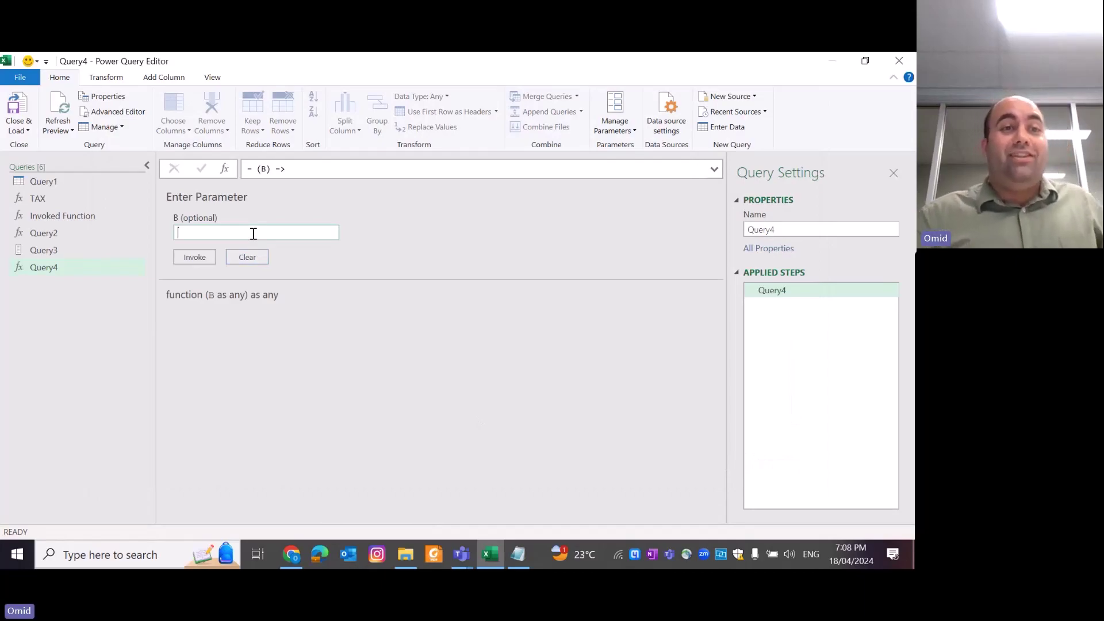
{"action": "type", "text": "67"}
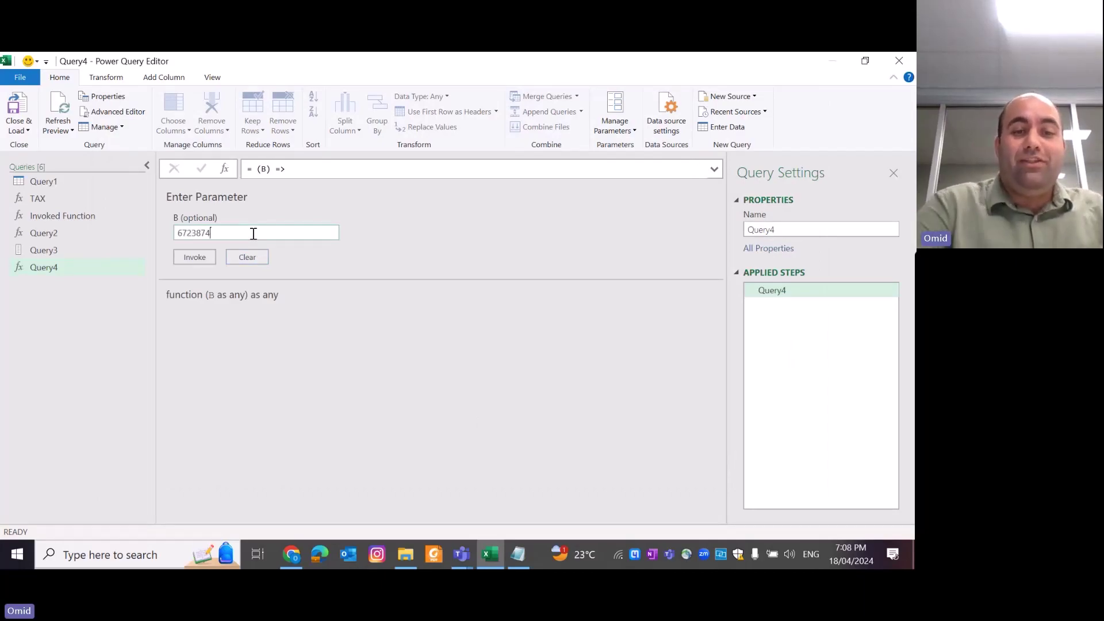
{"action": "type", "text": "23"}
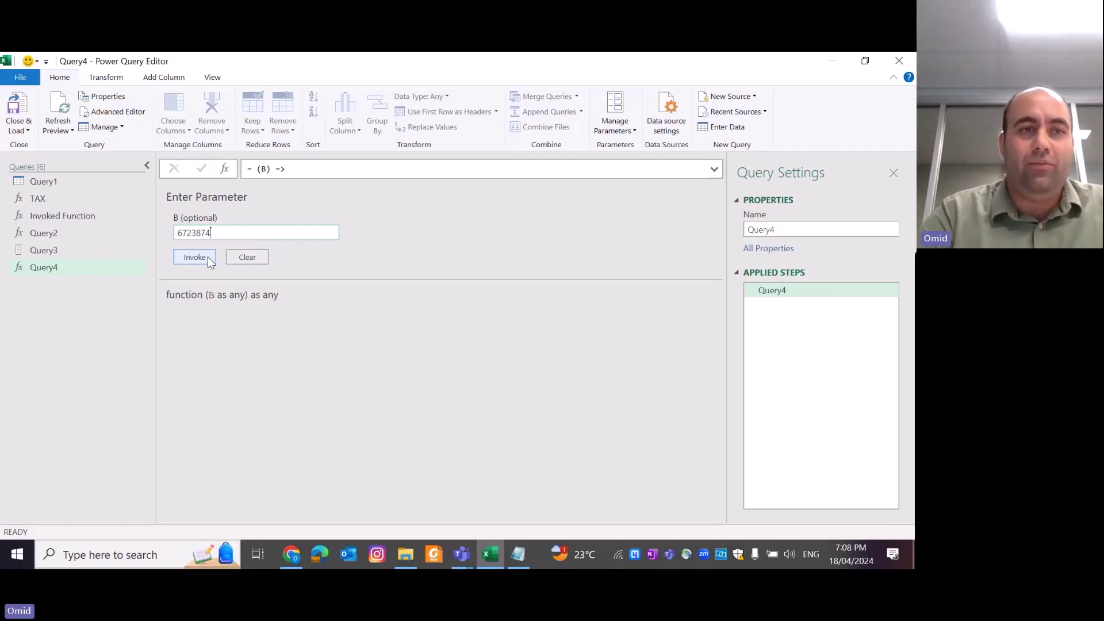
Step: Invoke Query4 on 6723874 to get its Persian words as Invoked Function (2), then return to Query4
{"action": "left_click", "coordinate": [206, 258]}
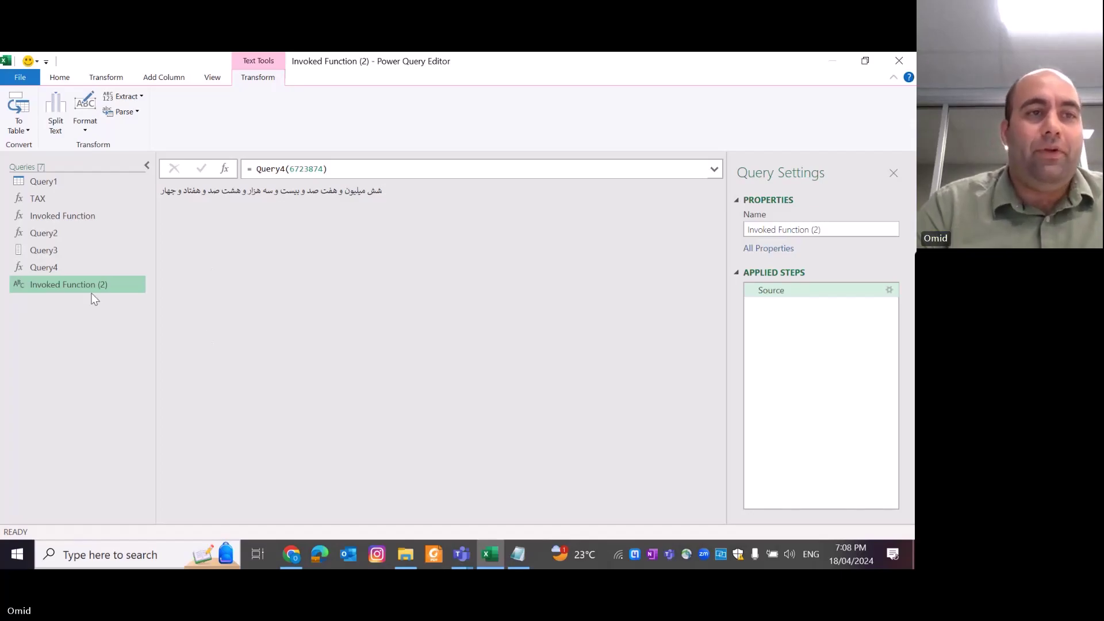
{"action": "left_click", "coordinate": [61, 267]}
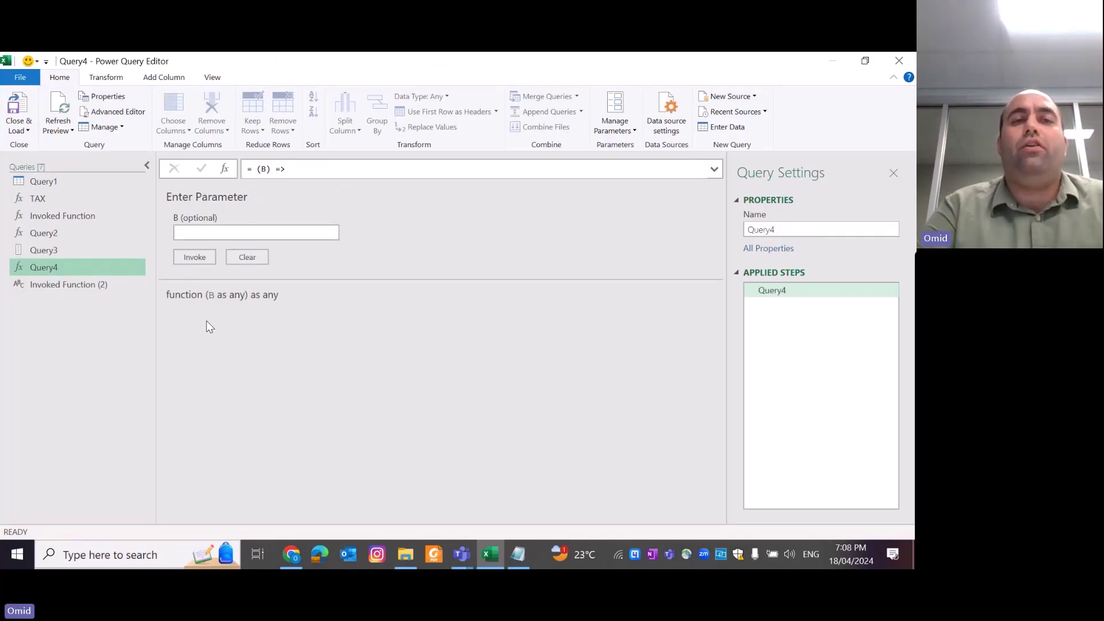
Step: In Advanced Editor, remove the '(B) =>' header and add 'B=5005,' after let
{"action": "left_click", "coordinate": [112, 111]}
{"action": "scroll", "coordinate": [277, 255], "scroll_direction": "down", "scroll_amount": 3}
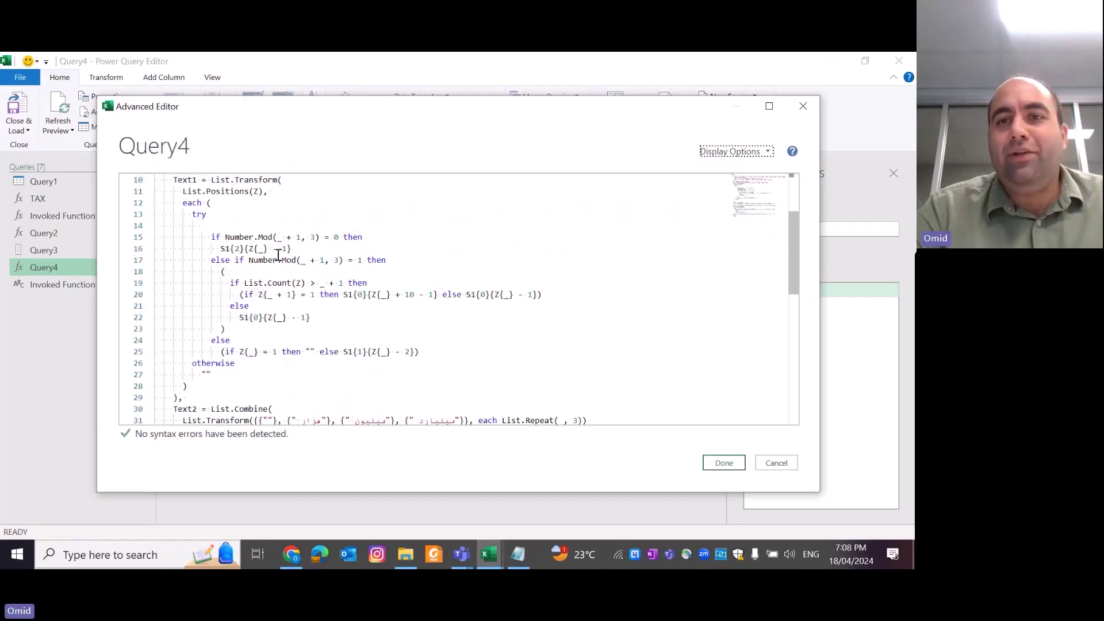
{"action": "scroll", "coordinate": [277, 255], "scroll_direction": "down", "scroll_amount": 5}
{"action": "scroll", "coordinate": [278, 255], "scroll_direction": "down", "scroll_amount": 6}
{"action": "scroll", "coordinate": [278, 255], "scroll_direction": "up", "scroll_amount": 10}
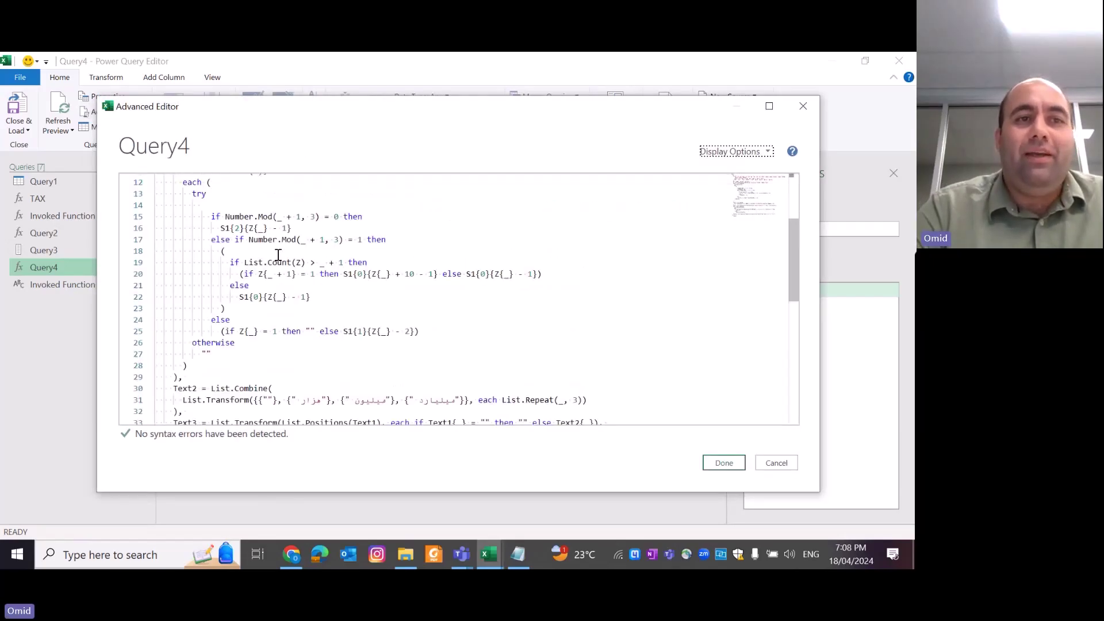
{"action": "scroll", "coordinate": [278, 255], "scroll_direction": "up", "scroll_amount": 4}
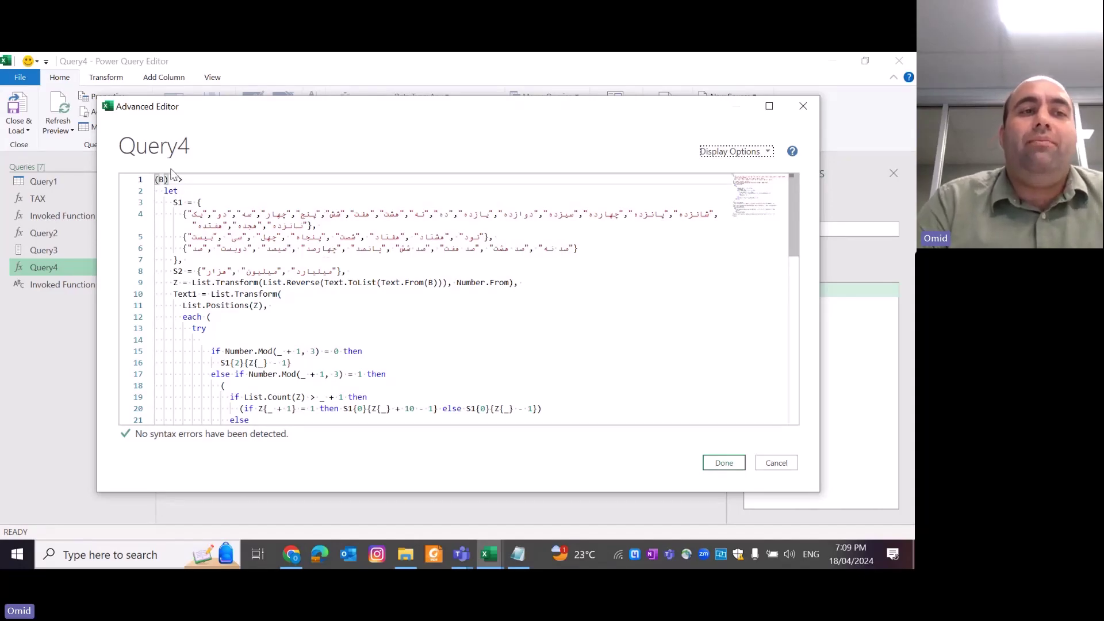
{"action": "left_click_drag", "start_coordinate": [193, 179], "coordinate": [154, 183]}
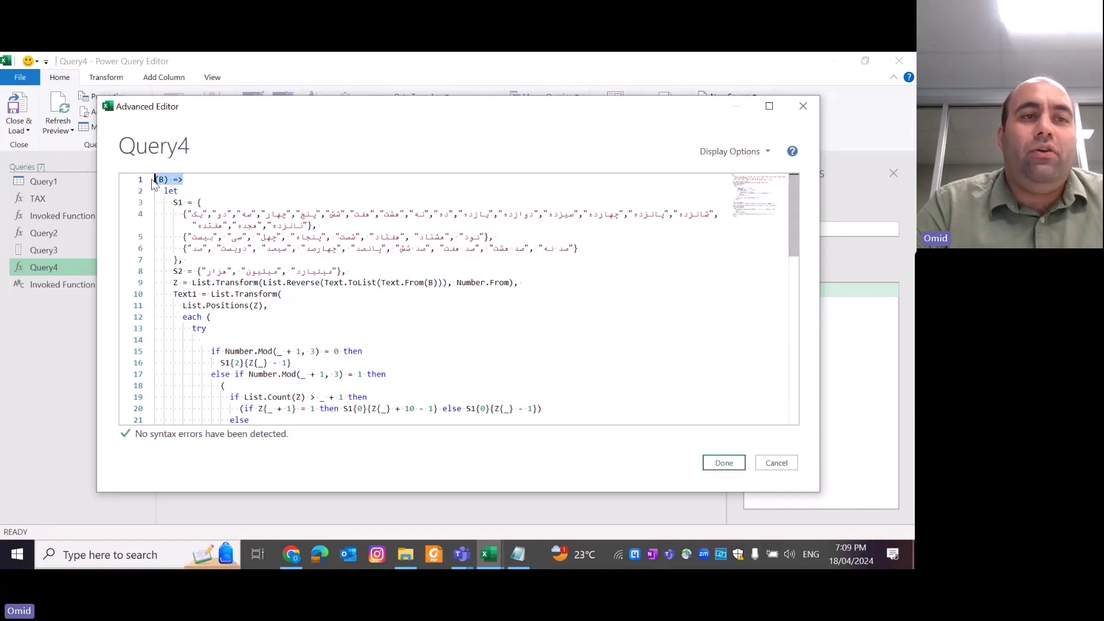
{"action": "key", "text": "BackSpace"}
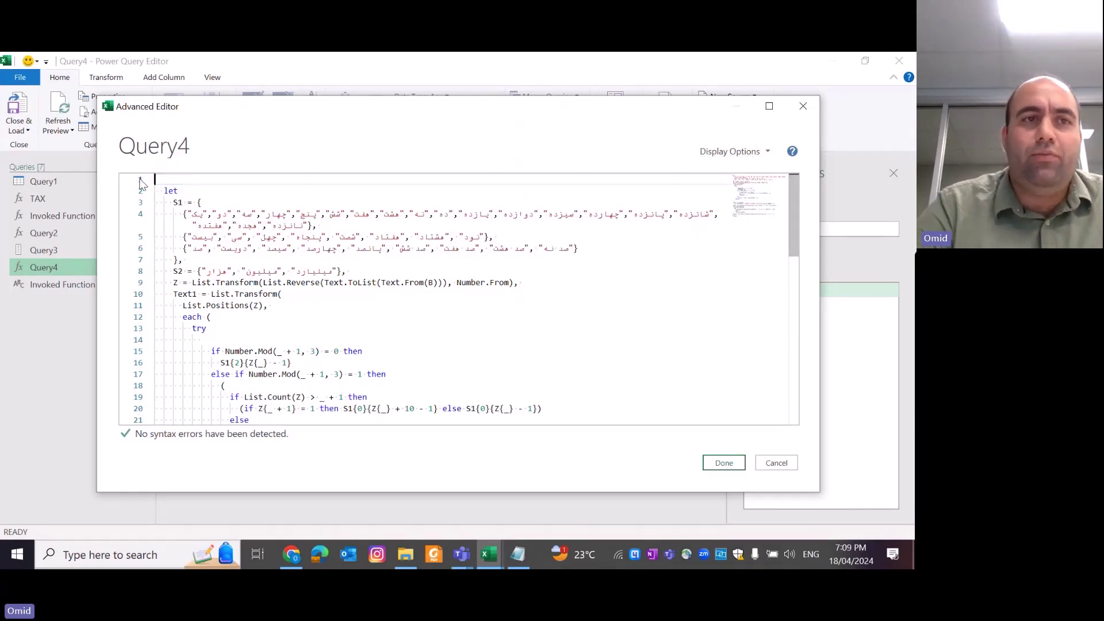
{"action": "key", "text": "Down"}
{"action": "key", "text": "Down"}
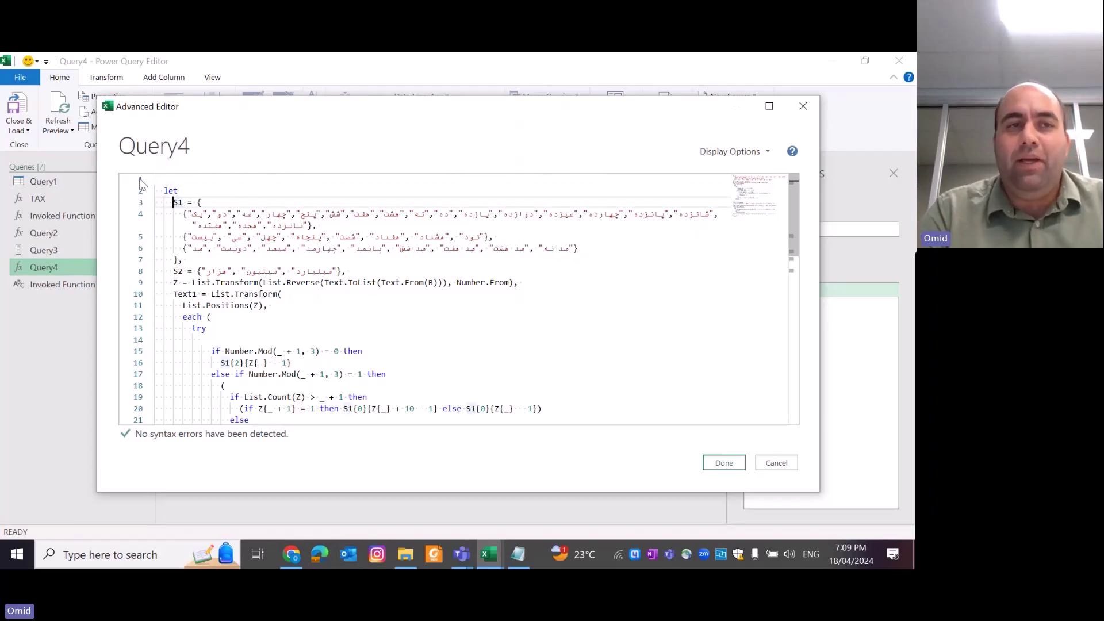
{"action": "key", "text": "Return"}
{"action": "key", "text": "Up"}
{"action": "type", "text": "B"}
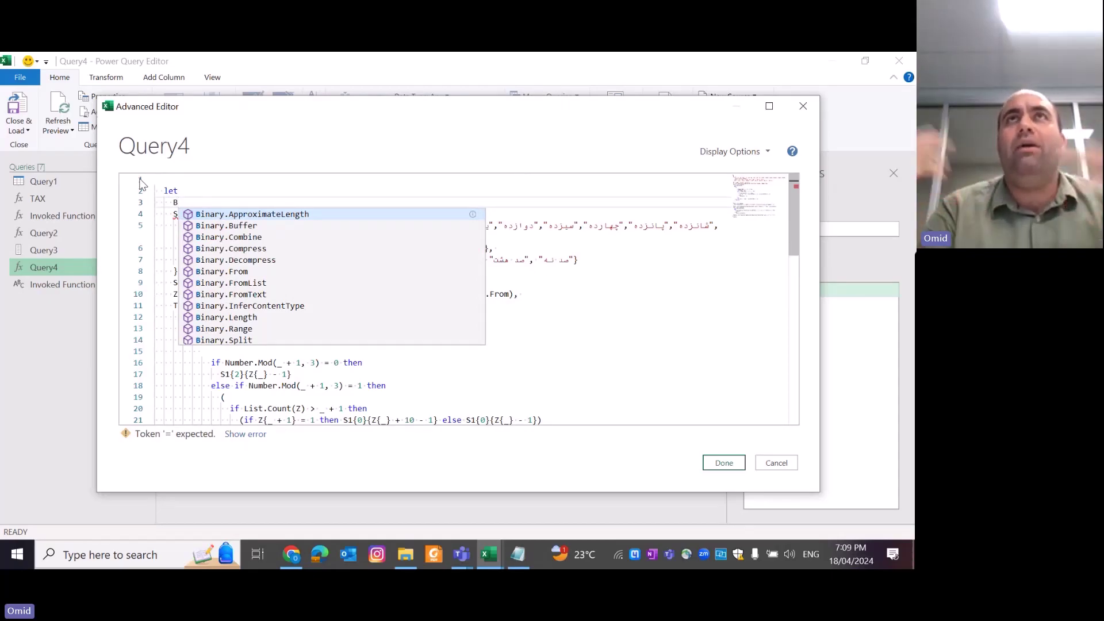
{"action": "type", "text": "="}
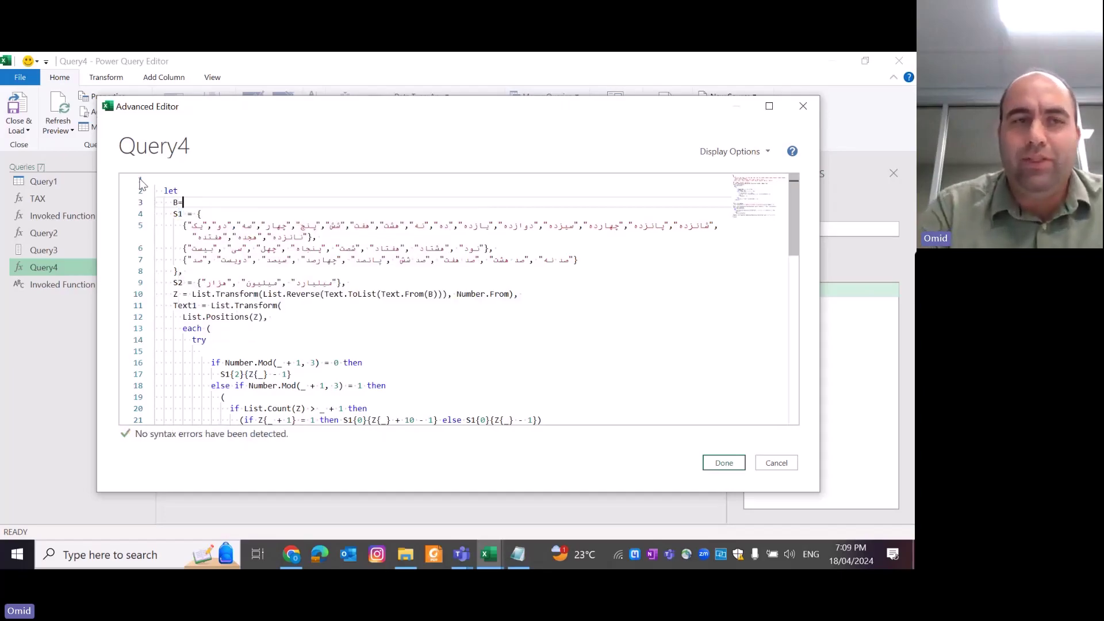
{"action": "type", "text": "500"}
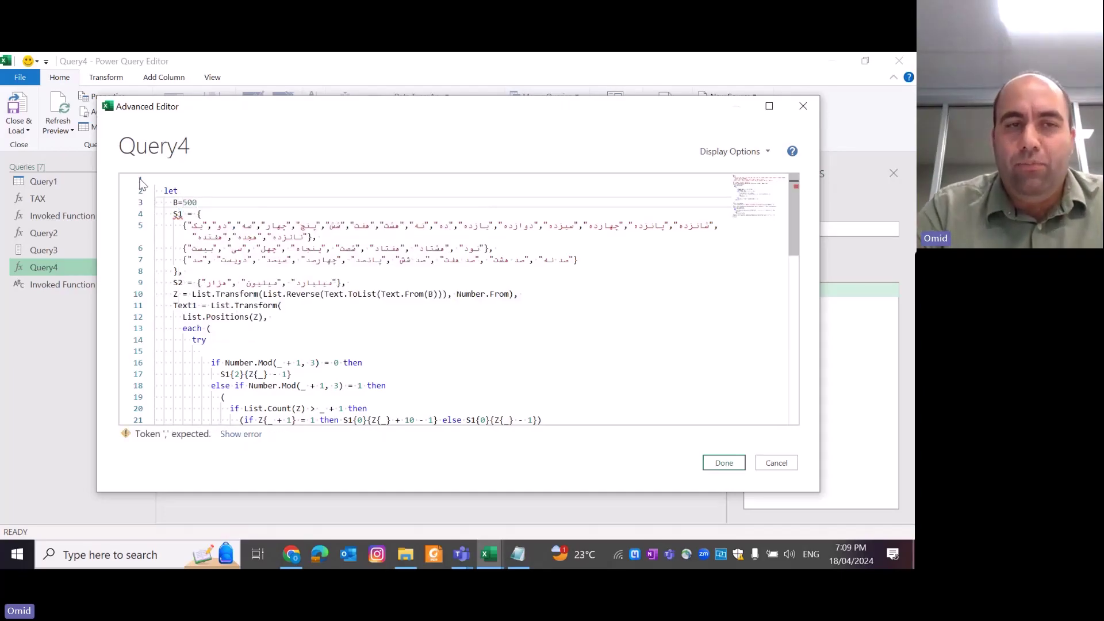
{"action": "type", "text": "5,"}
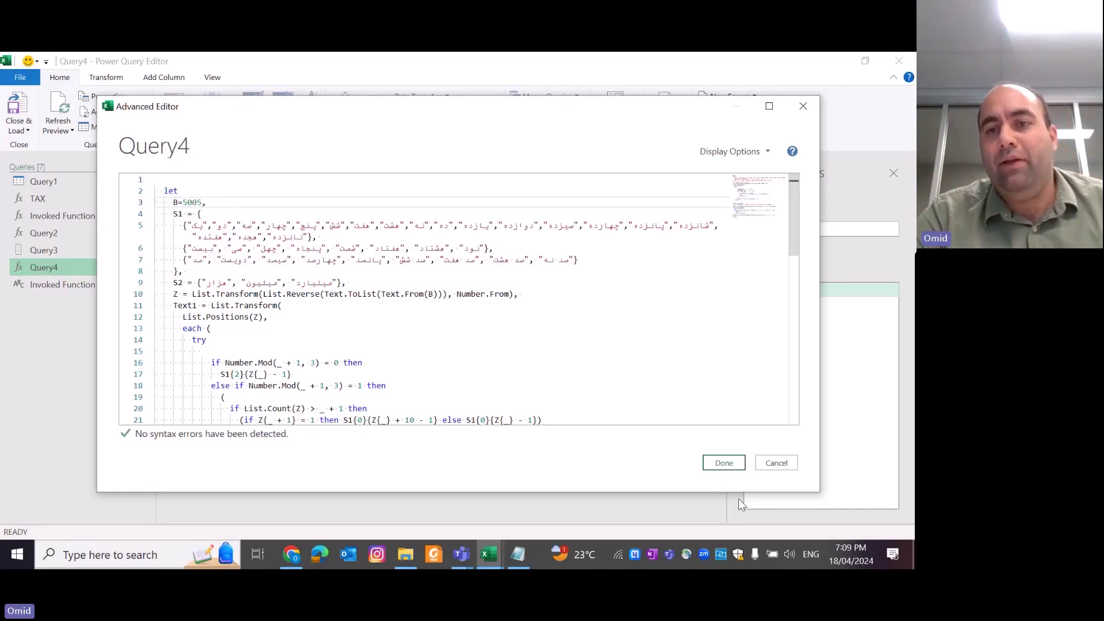
{"action": "left_click", "coordinate": [728, 464]}
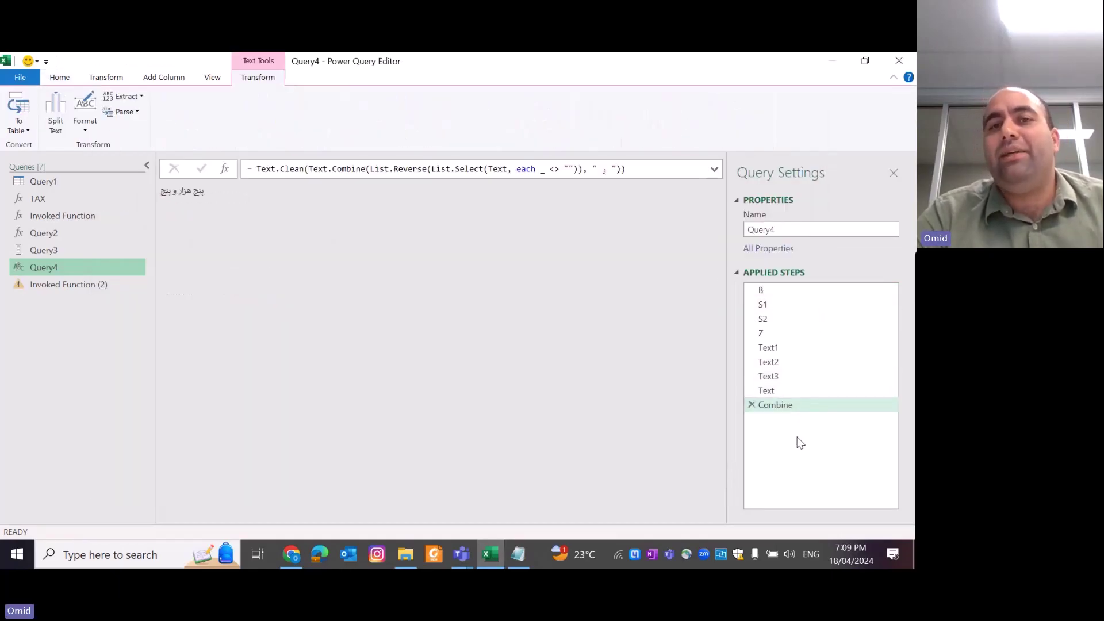
Step: Recheck the code without changes and preview step B showing 5005
{"action": "left_click", "coordinate": [60, 79]}
{"action": "left_click", "coordinate": [110, 111]}
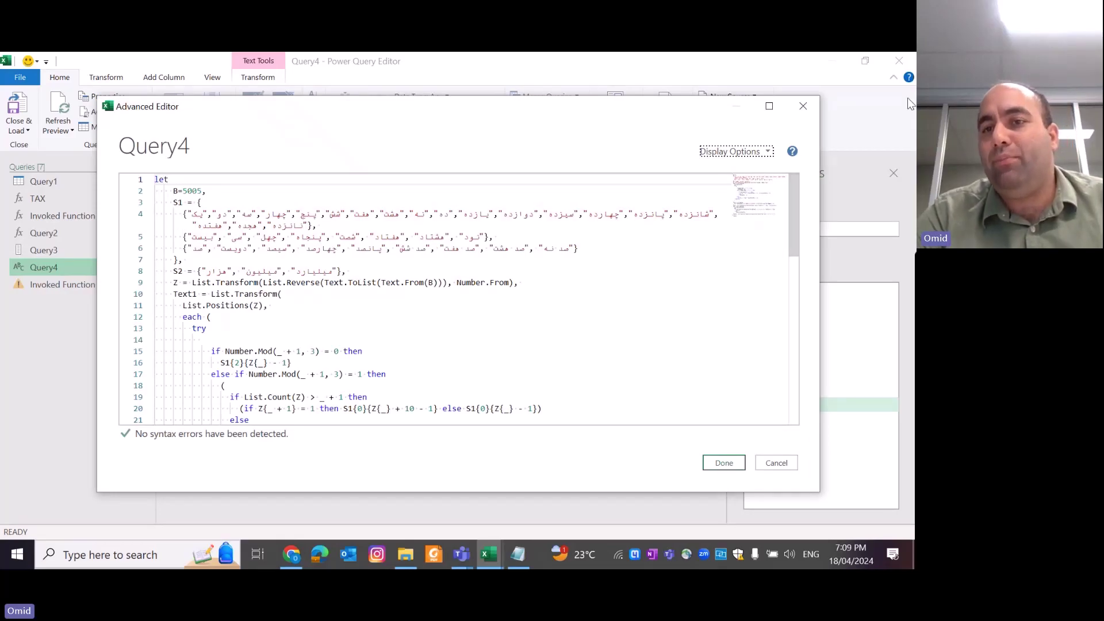
{"action": "left_click", "coordinate": [803, 106]}
{"action": "left_click", "coordinate": [796, 291]}
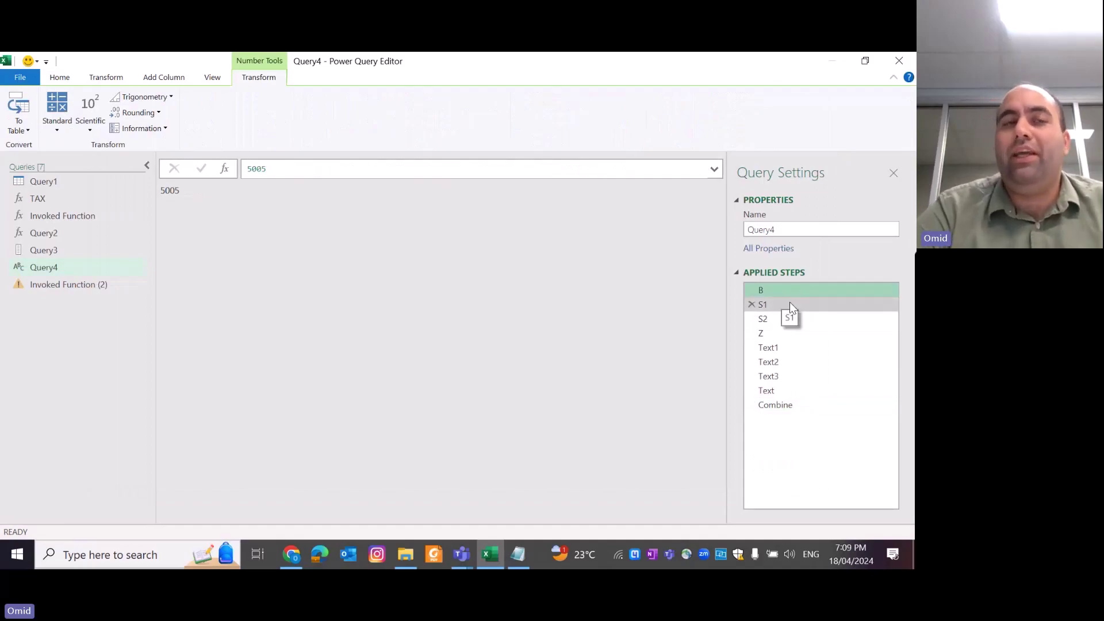
Step: Inspect step S1's full formula defining the Persian word lists
{"action": "left_click", "coordinate": [789, 304]}
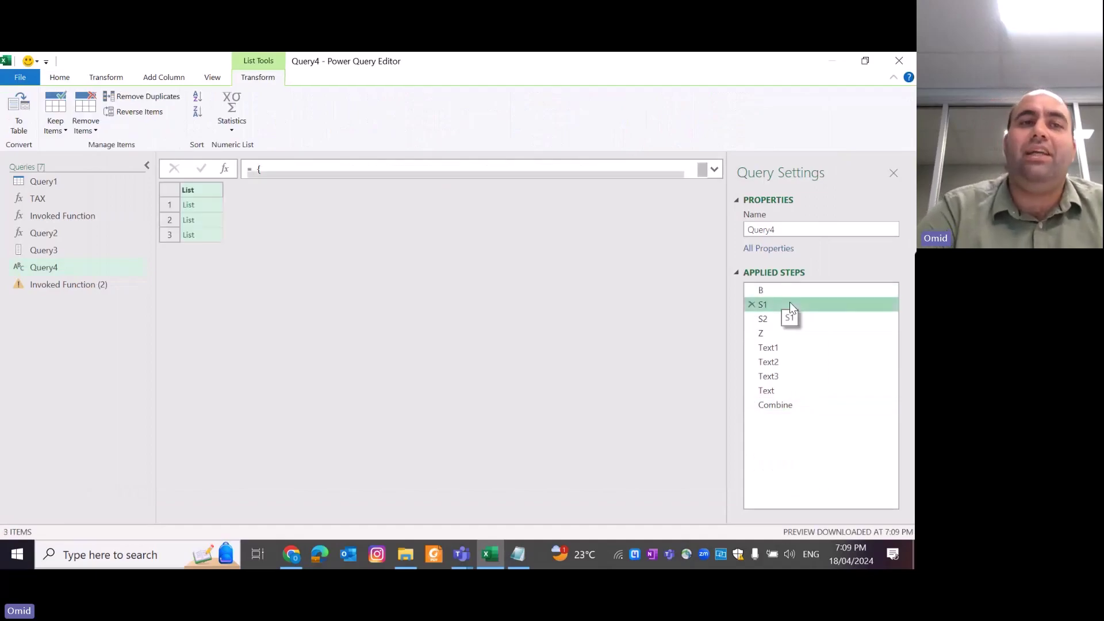
{"action": "left_click", "coordinate": [714, 169]}
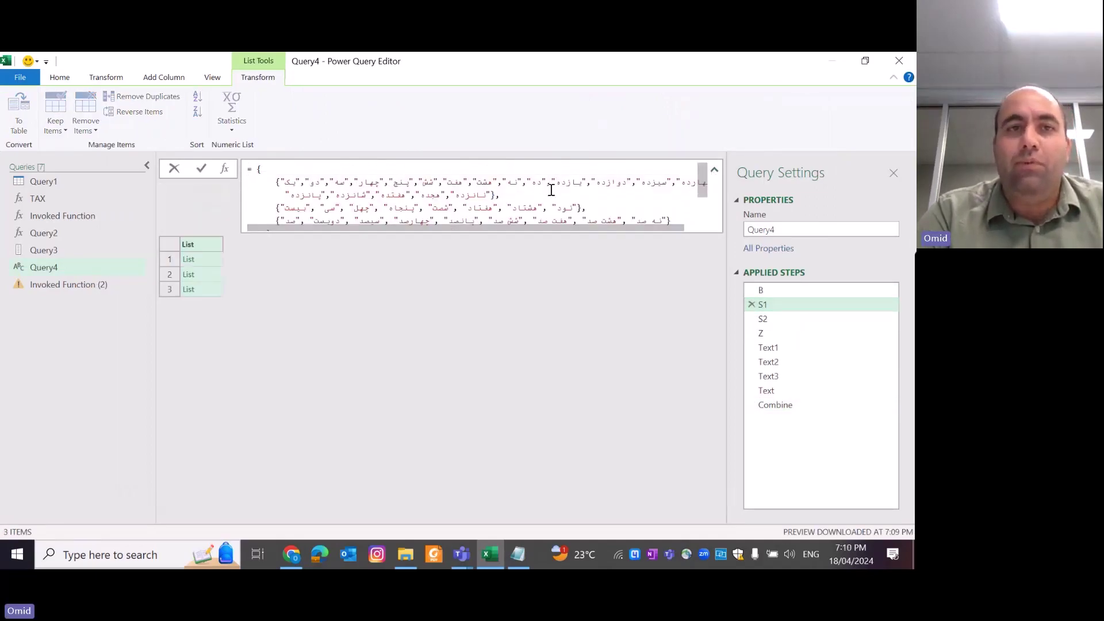
{"action": "scroll", "coordinate": [447, 198], "scroll_direction": "down", "scroll_amount": 1}
{"action": "scroll", "coordinate": [447, 199], "scroll_direction": "down", "scroll_amount": 1}
{"action": "scroll", "coordinate": [448, 199], "scroll_direction": "up", "scroll_amount": 2}
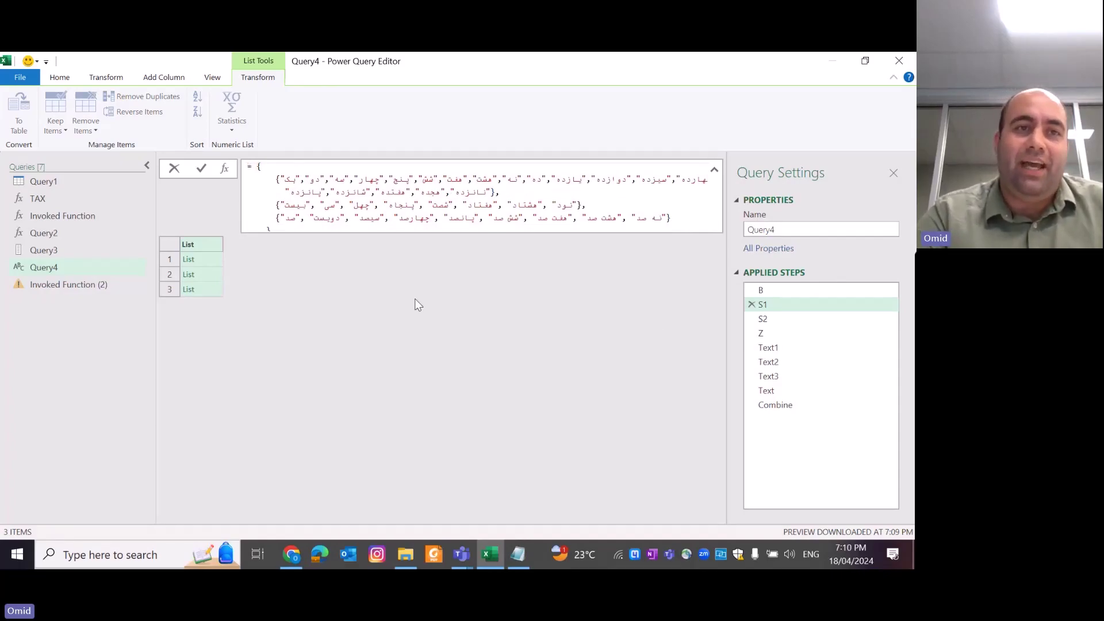
{"action": "left_click", "coordinate": [218, 261]}
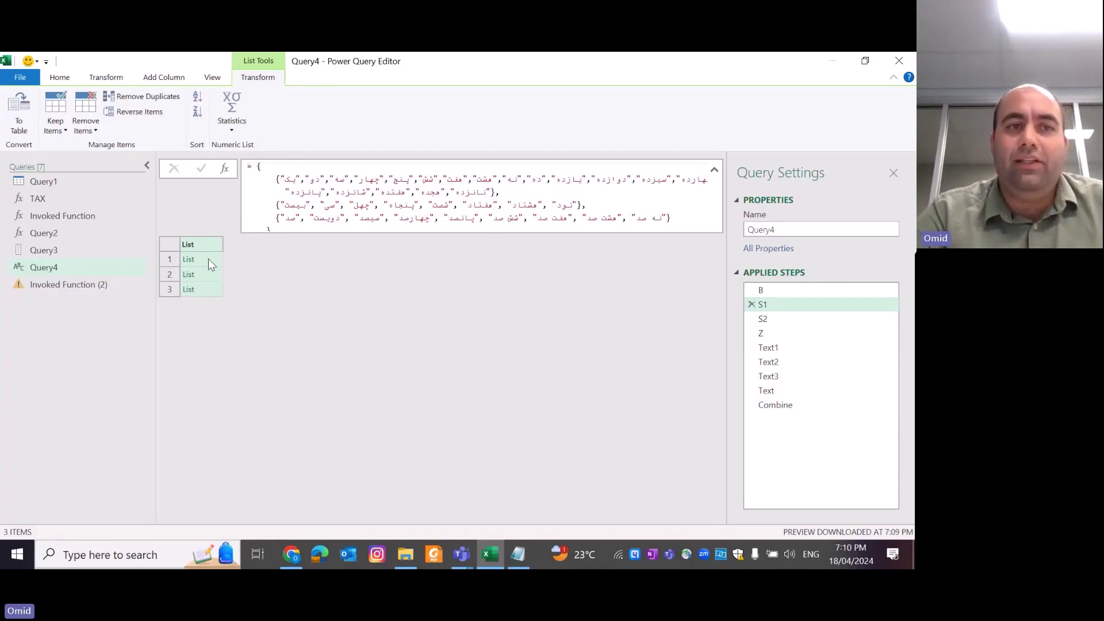
Step: Preview the three S1 word lists, S2's scale words, and Z's reversed digits 5, 0, 0, 5
{"action": "left_click", "coordinate": [209, 260]}
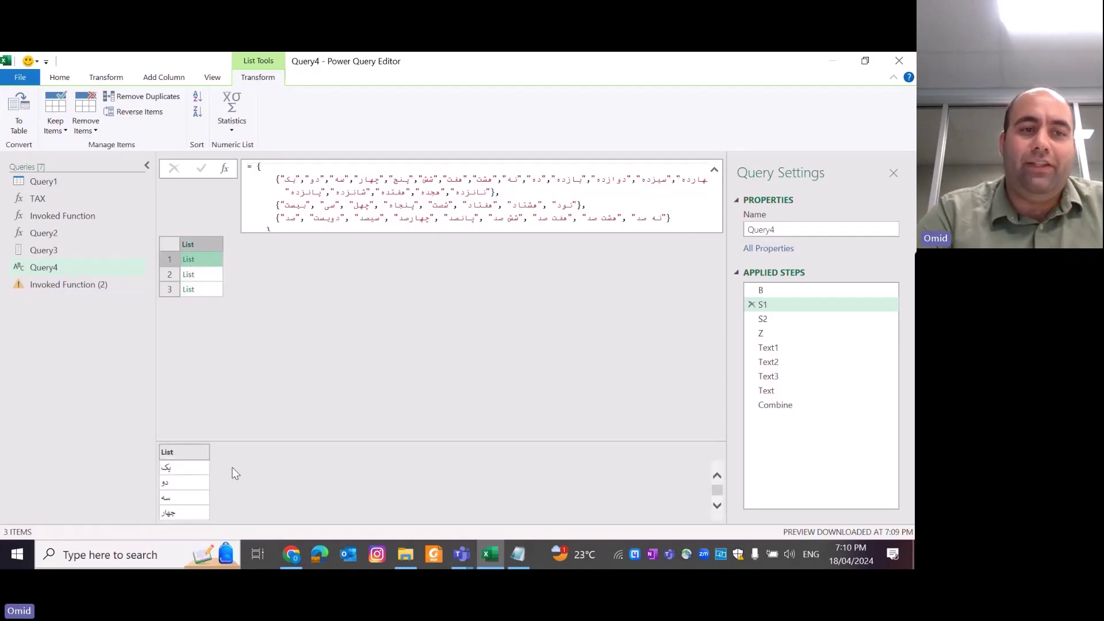
{"action": "left_click_drag", "start_coordinate": [236, 441], "coordinate": [236, 348]}
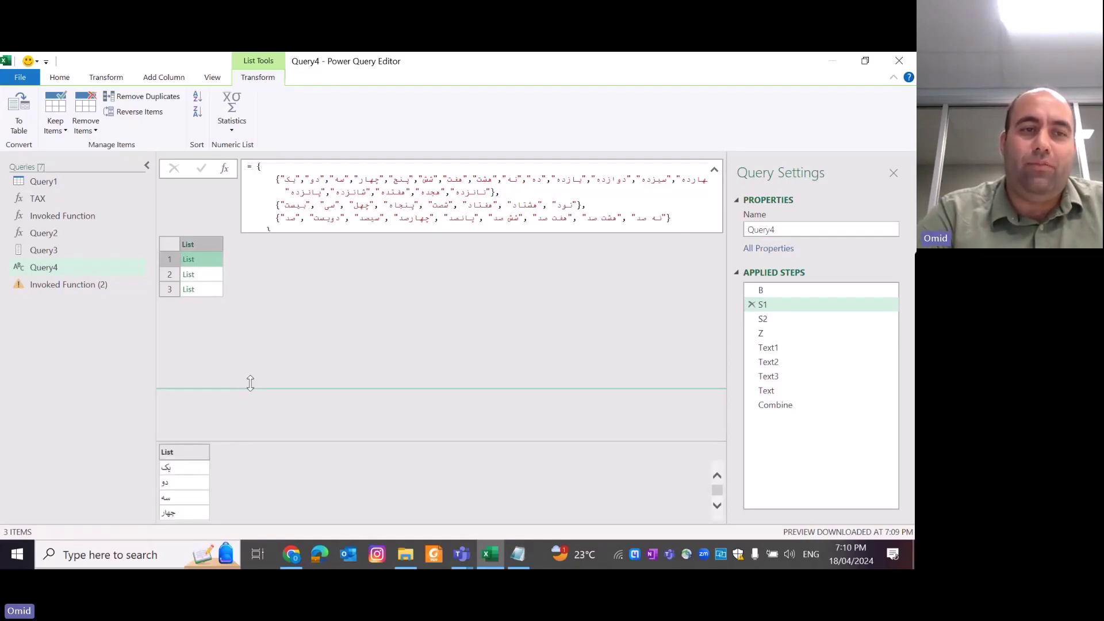
{"action": "left_click", "coordinate": [209, 275]}
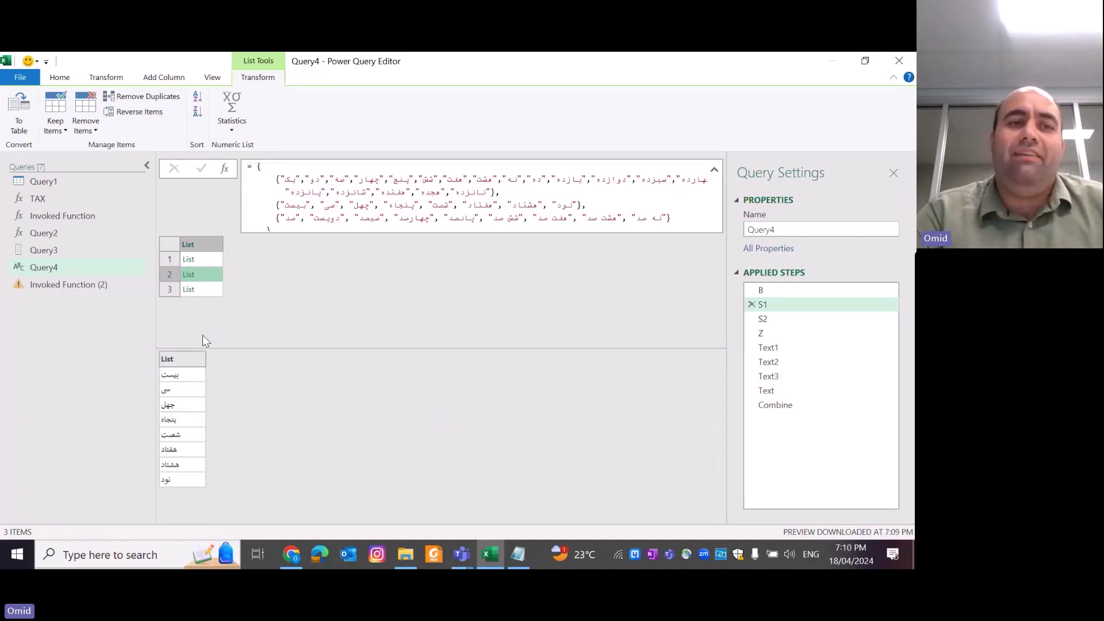
{"action": "left_click", "coordinate": [199, 289]}
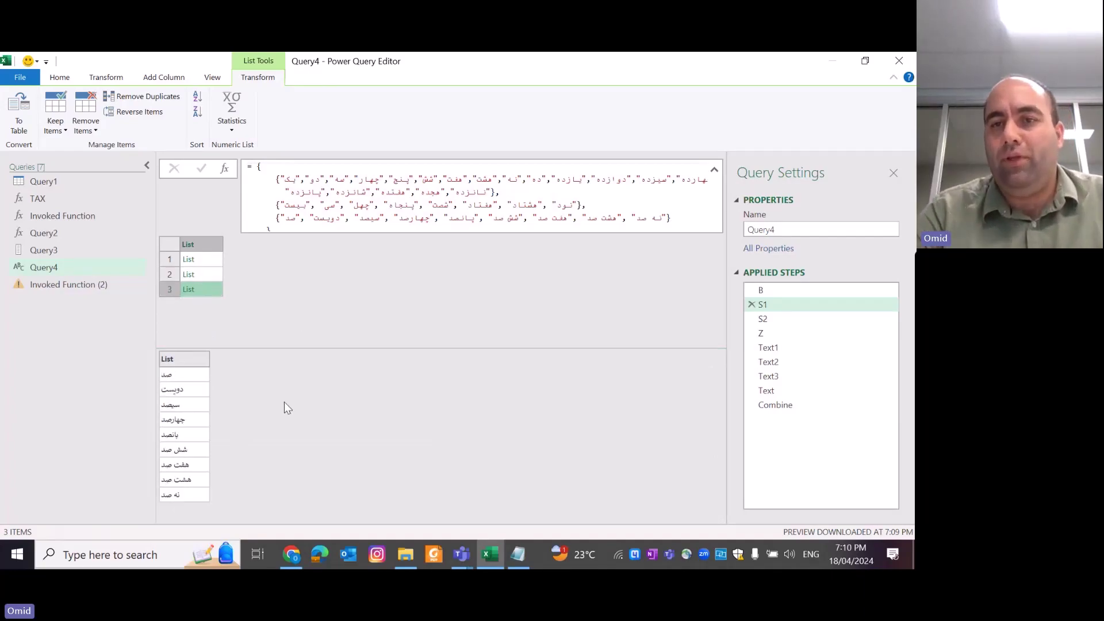
{"action": "left_click", "coordinate": [780, 320]}
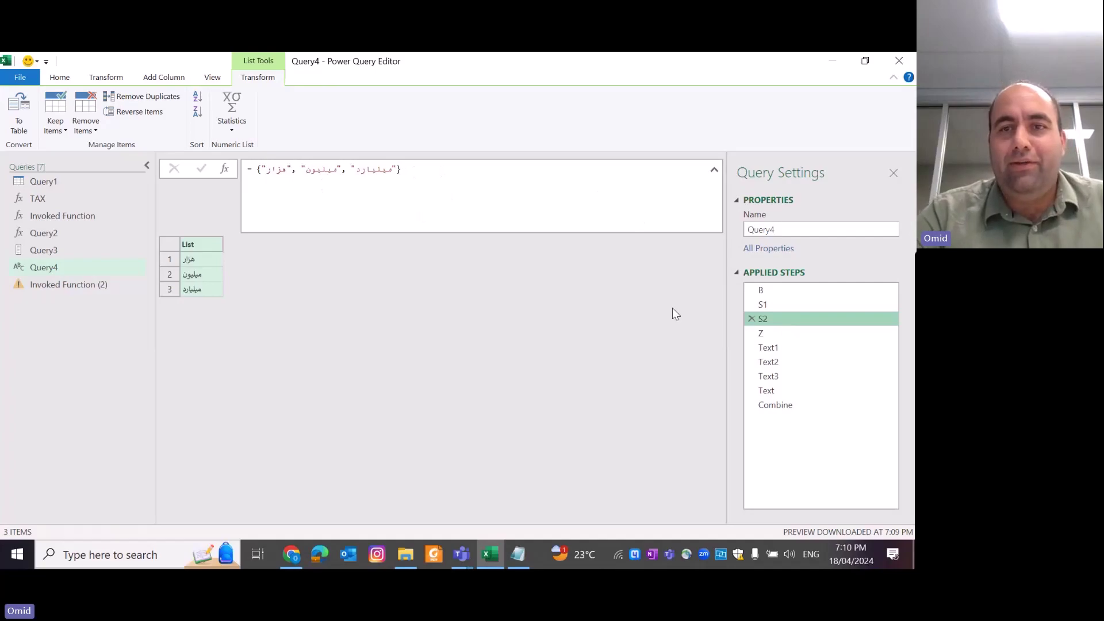
{"action": "left_click", "coordinate": [807, 332]}
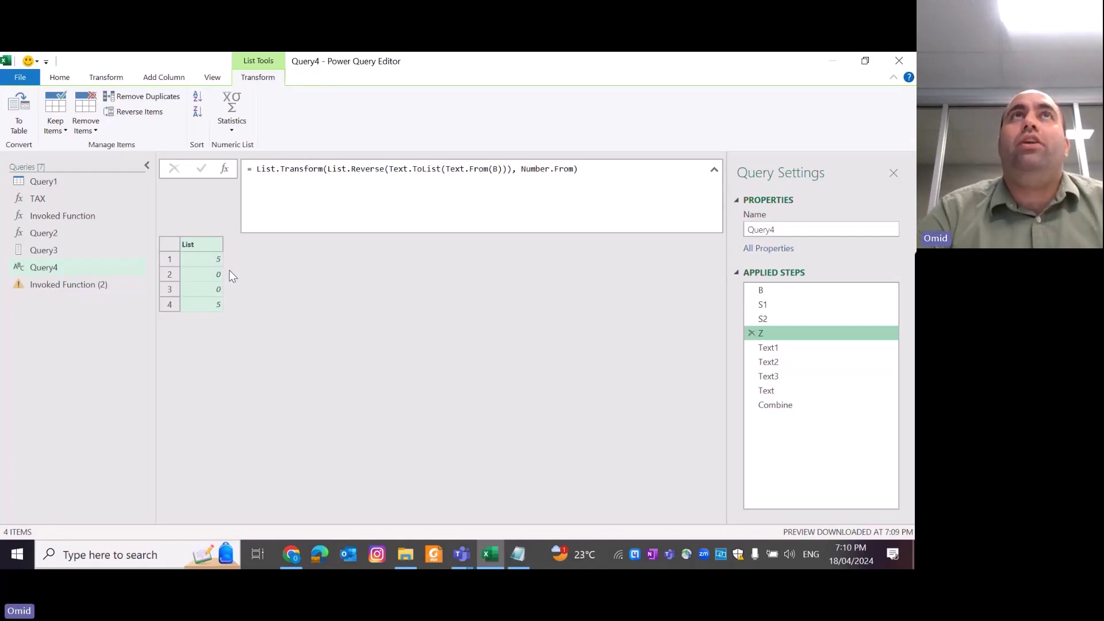
{"action": "left_click", "coordinate": [840, 290]}
Step: Change step B's starting number from 5005 to 54321
{"action": "left_click", "coordinate": [270, 171]}
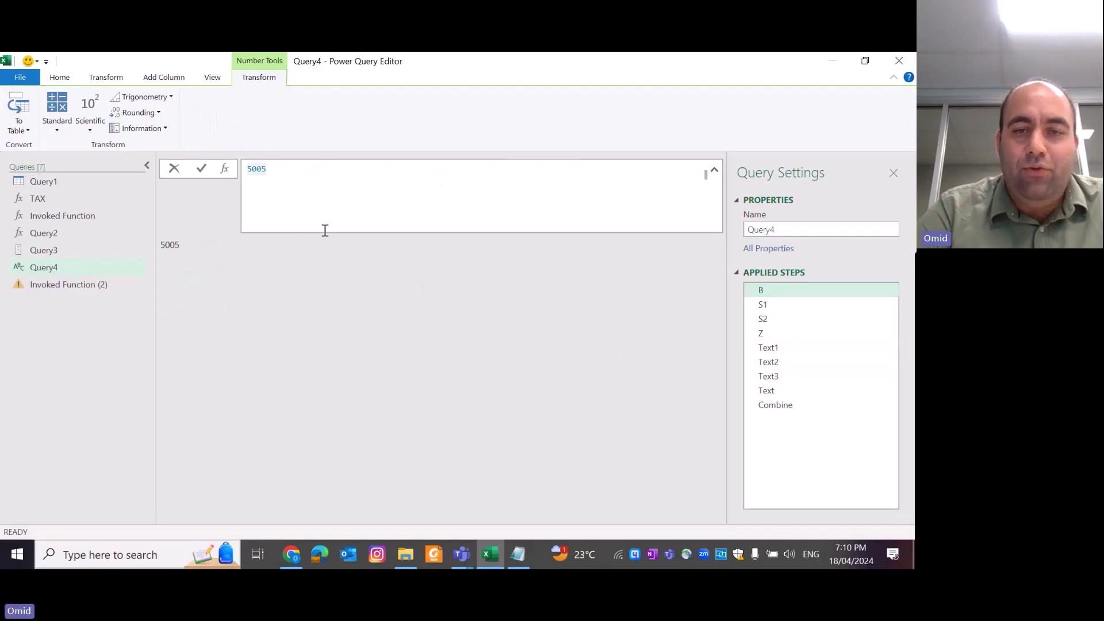
{"action": "type", "text": "21"}
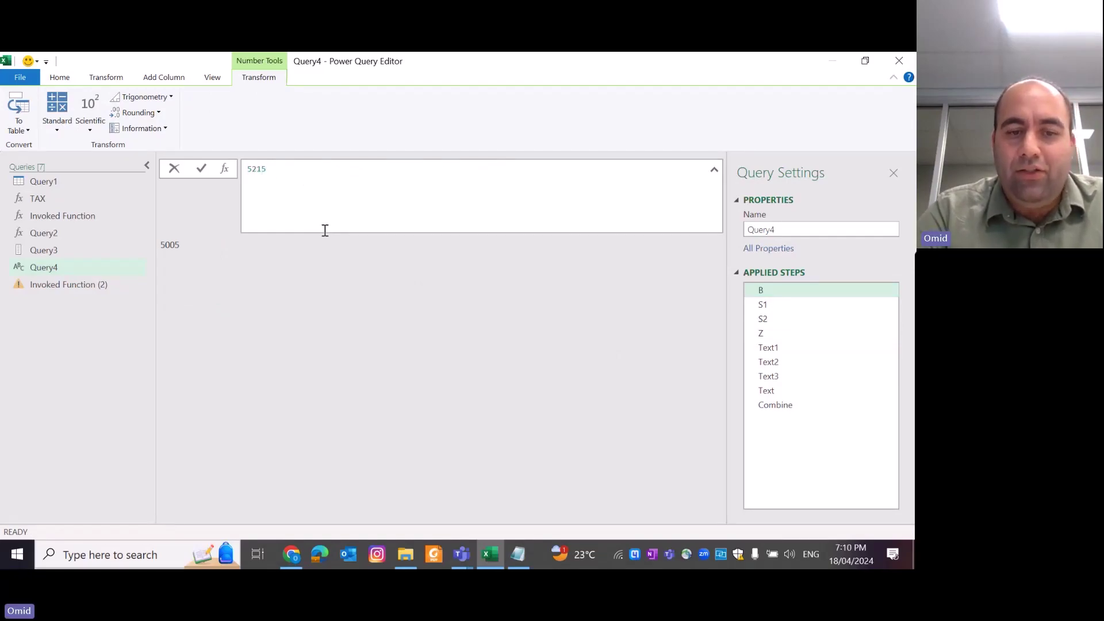
{"action": "key", "text": "BackSpace"}
{"action": "key", "text": "BackSpace"}
{"action": "key", "text": "BackSpace"}
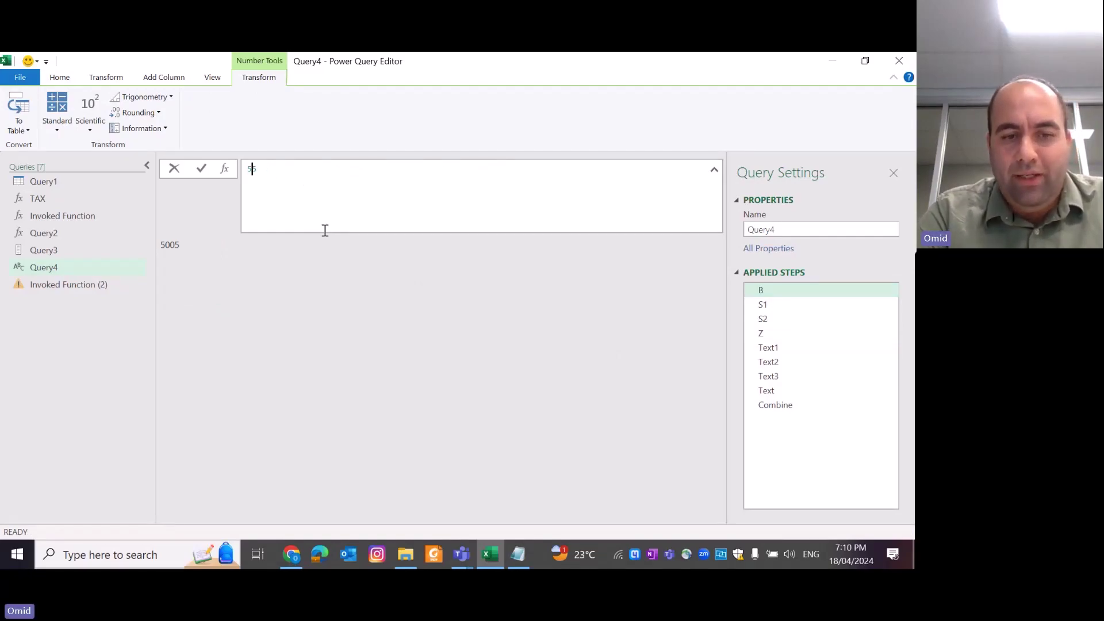
{"action": "type", "text": "42"}
{"action": "key", "text": "BackSpace"}
{"action": "key", "text": "Delete"}
{"action": "type", "text": "321"}
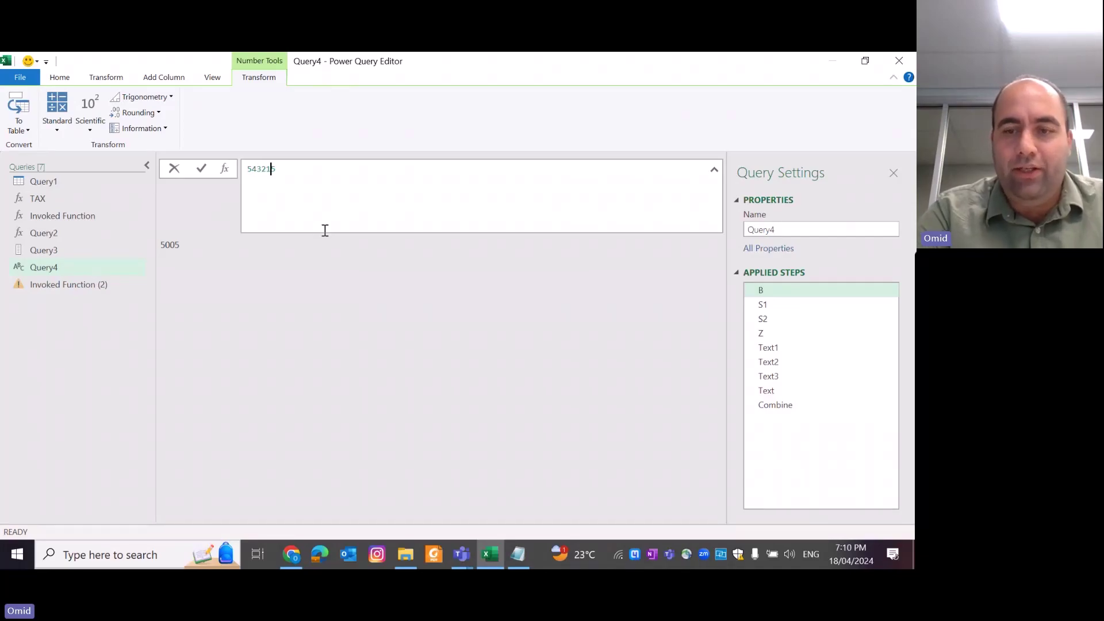
{"action": "key", "text": "Return"}
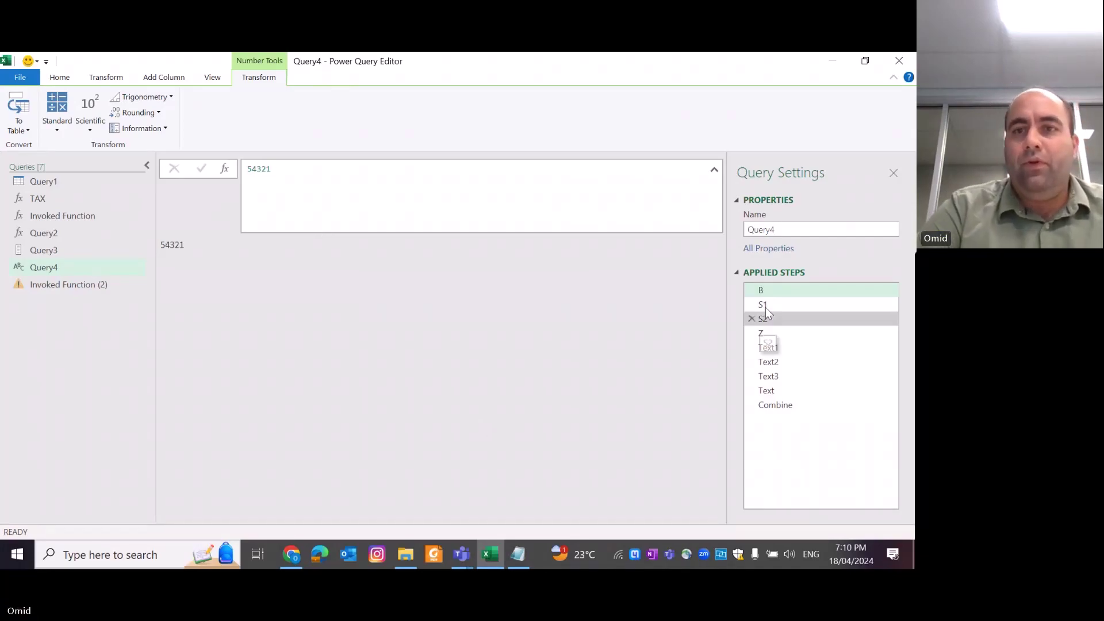
Step: Review steps S1, S2, Z and Text1, including the Text1 formula, for 54321
{"action": "left_click", "coordinate": [786, 306]}
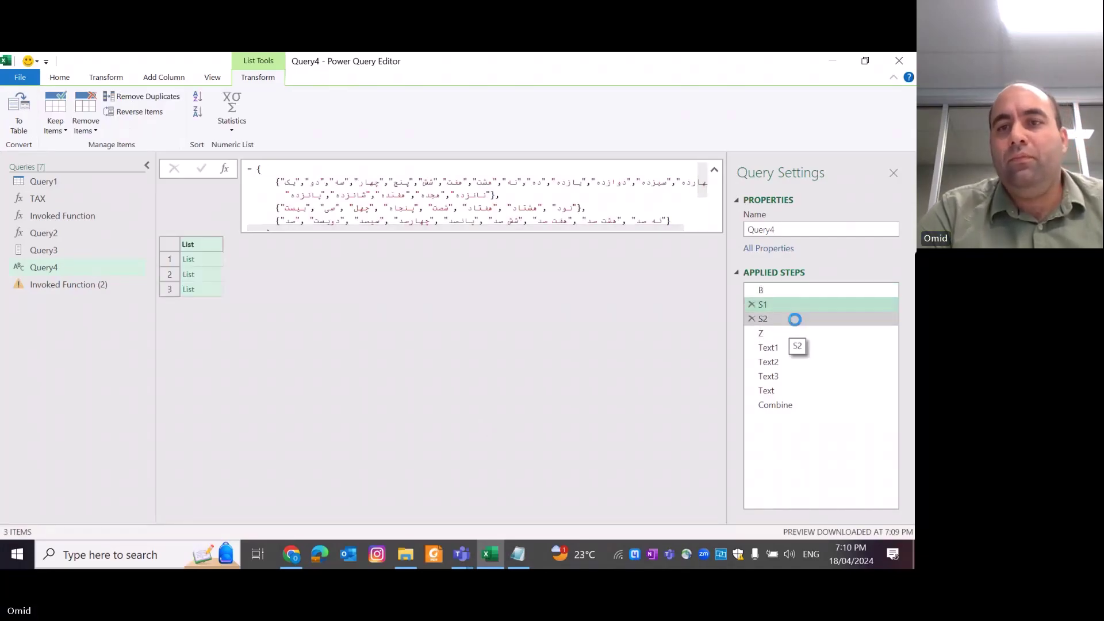
{"action": "left_click", "coordinate": [794, 318]}
{"action": "left_click", "coordinate": [794, 333]}
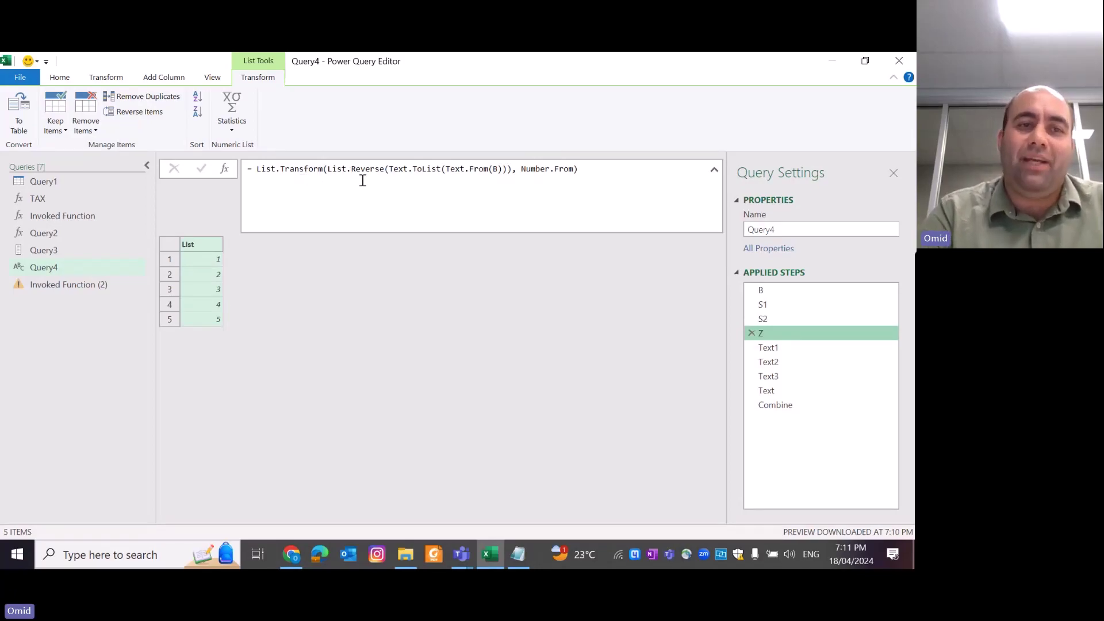
{"action": "left_click", "coordinate": [823, 346]}
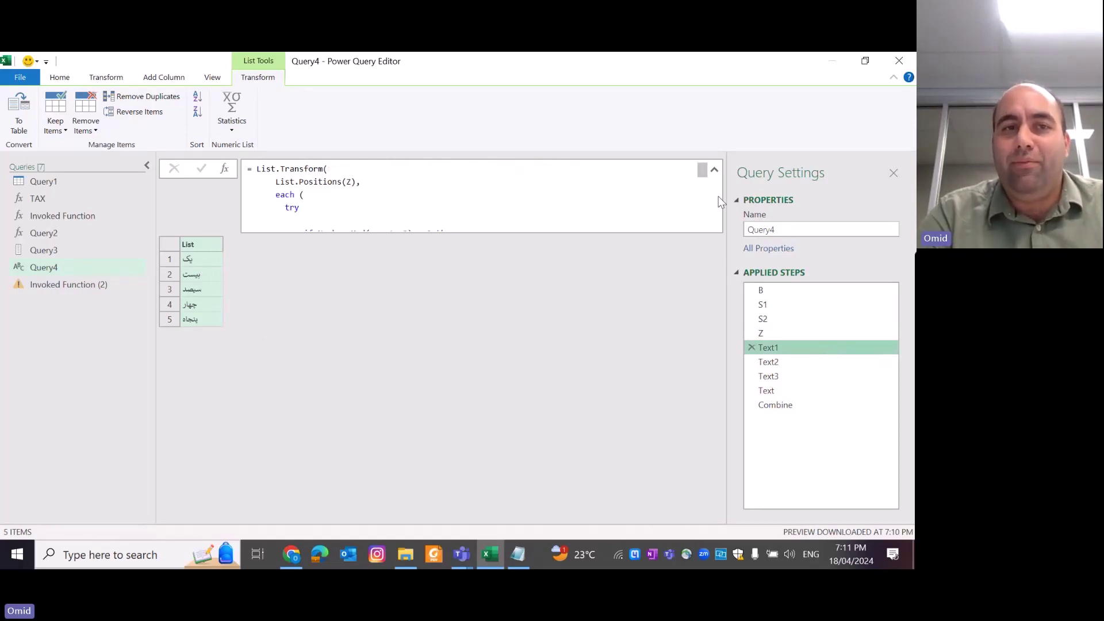
{"action": "left_click", "coordinate": [360, 181]}
{"action": "left_click", "coordinate": [62, 79]}
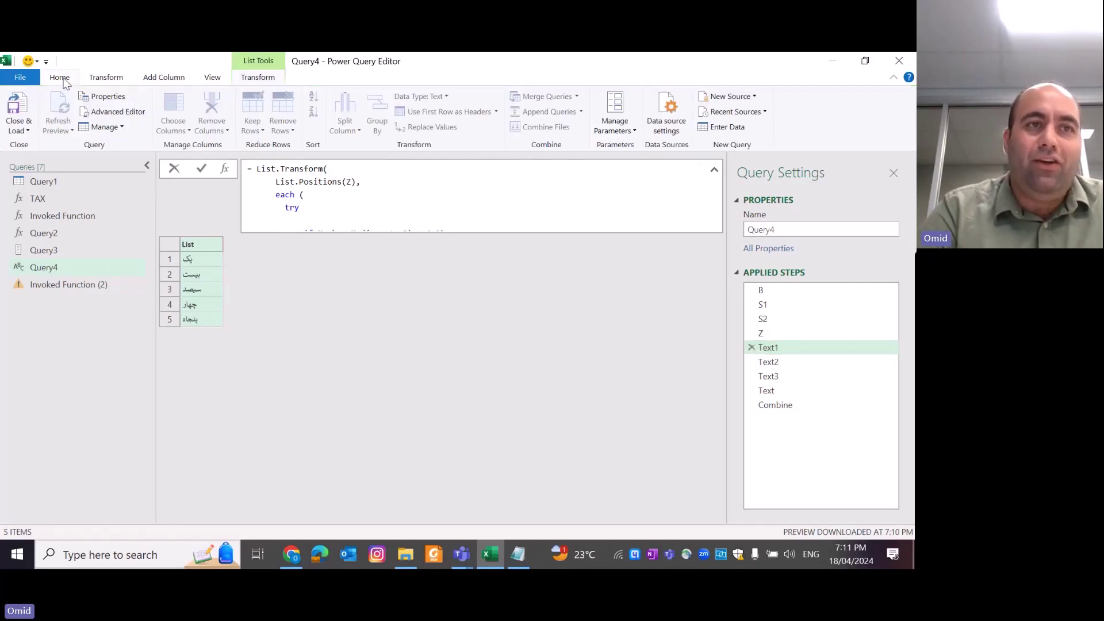
{"action": "left_click", "coordinate": [121, 112]}
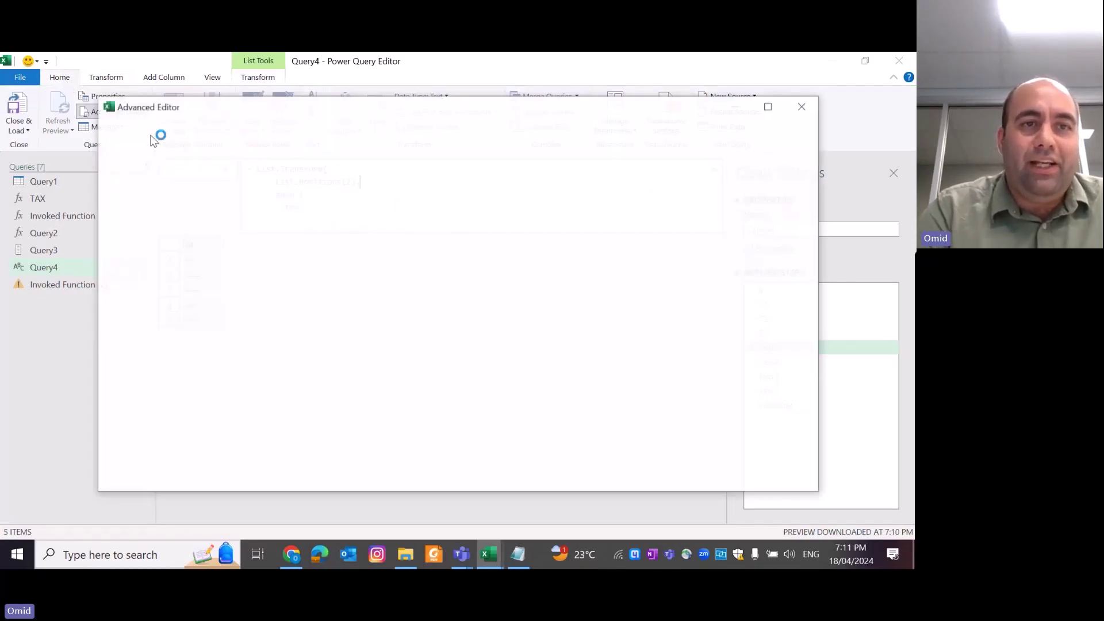
{"action": "scroll", "coordinate": [309, 294], "scroll_direction": "down", "scroll_amount": 1}
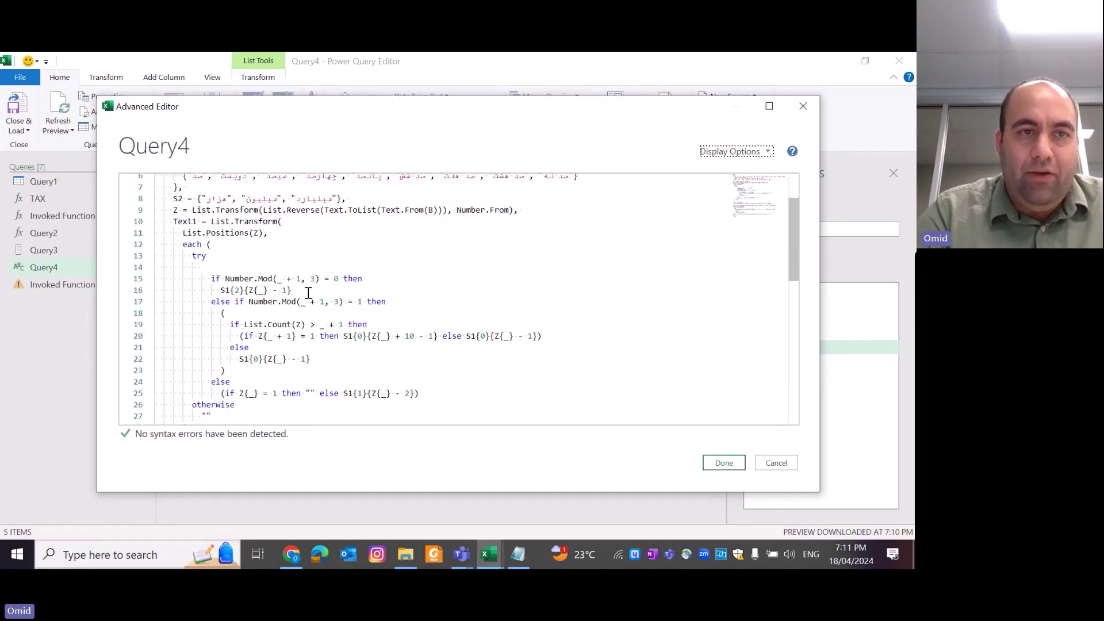
{"action": "left_click_drag", "start_coordinate": [173, 222], "coordinate": [288, 390]}
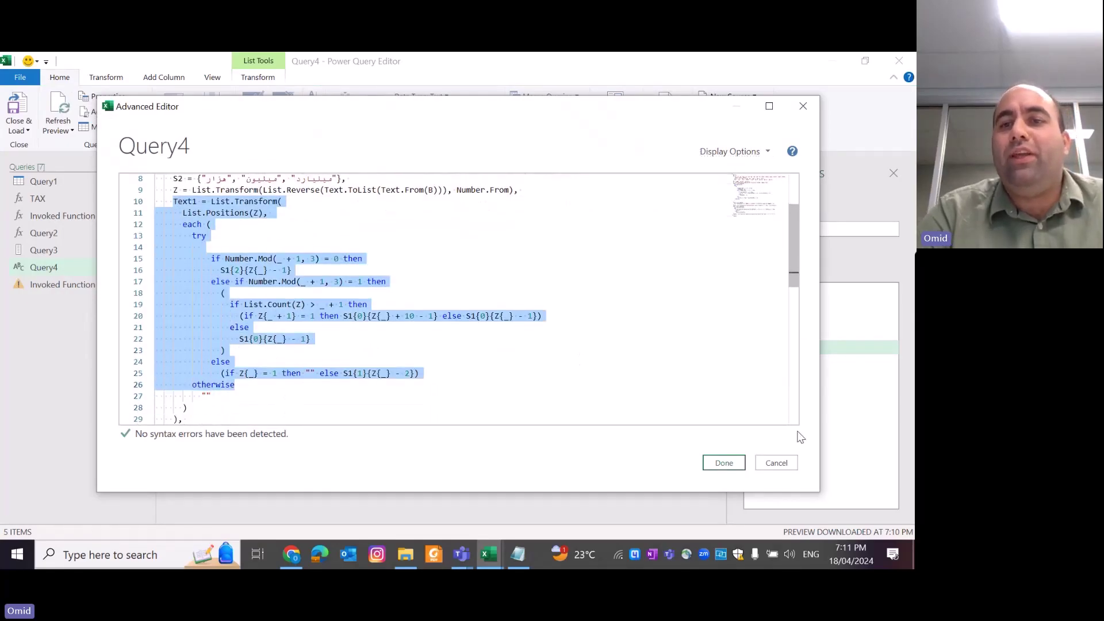
{"action": "left_click", "coordinate": [792, 461]}
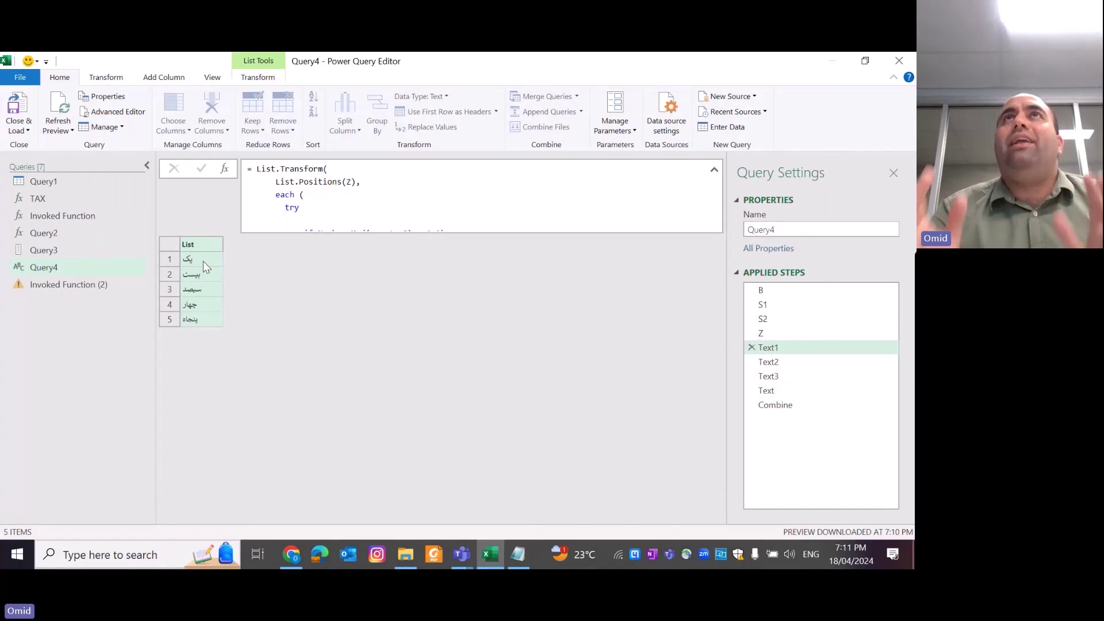
Step: Preview S1's unit, tens and hundreds word lists
{"action": "left_click", "coordinate": [770, 305]}
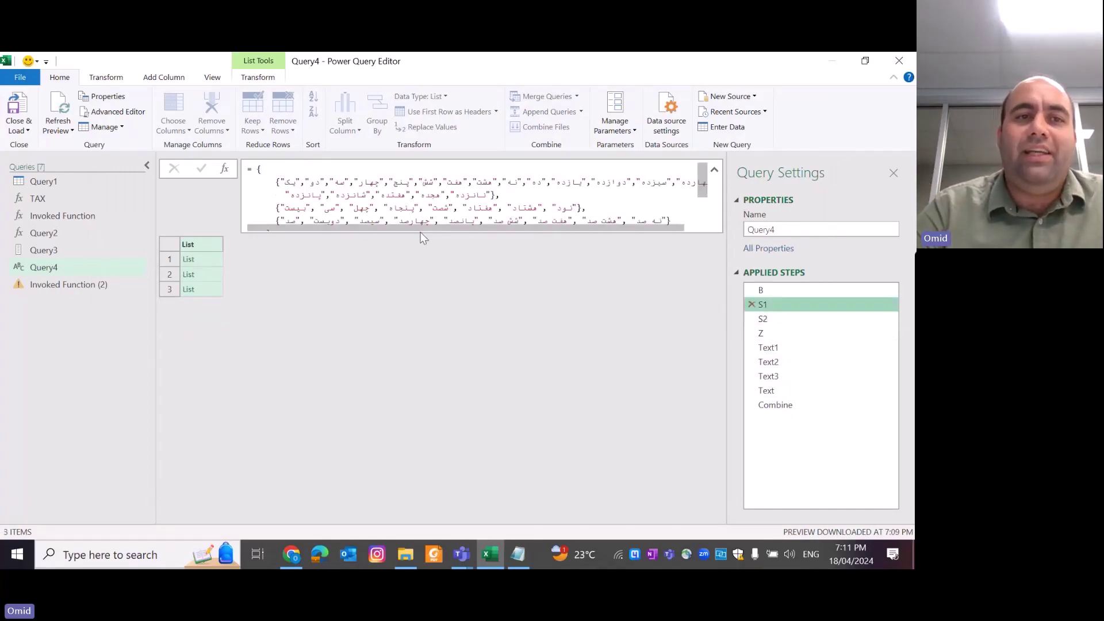
{"action": "left_click", "coordinate": [209, 257]}
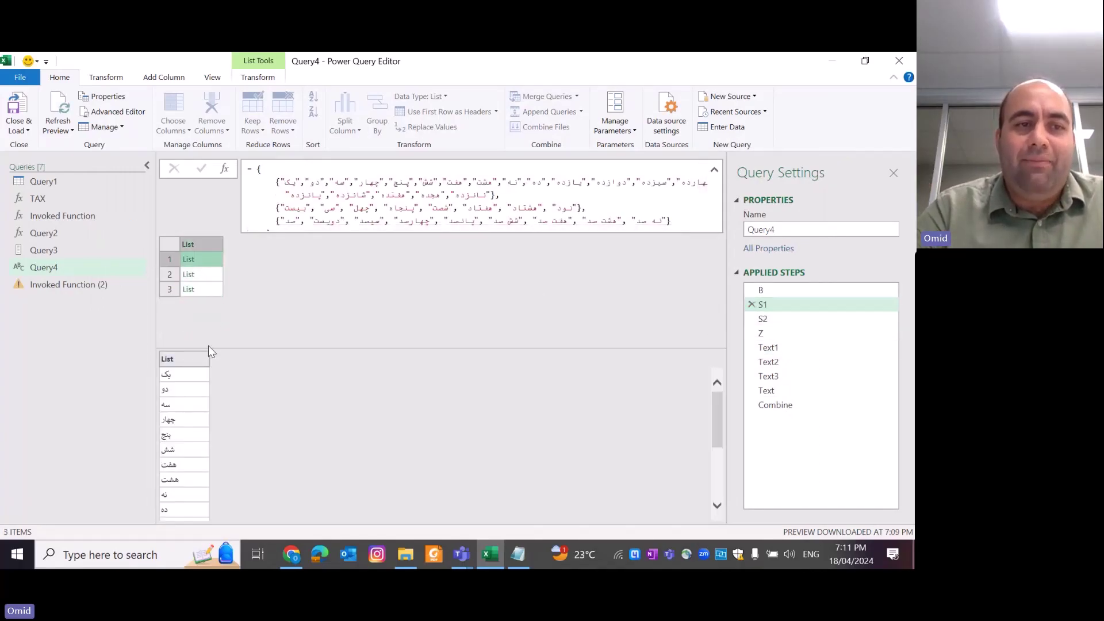
{"action": "left_click", "coordinate": [211, 278]}
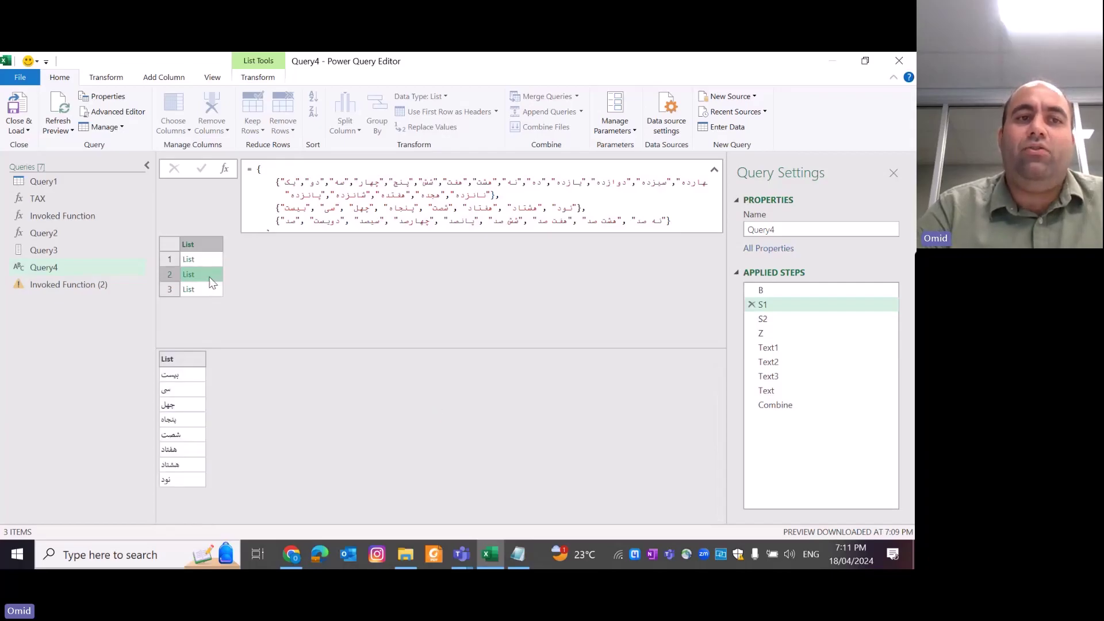
{"action": "left_click", "coordinate": [208, 289]}
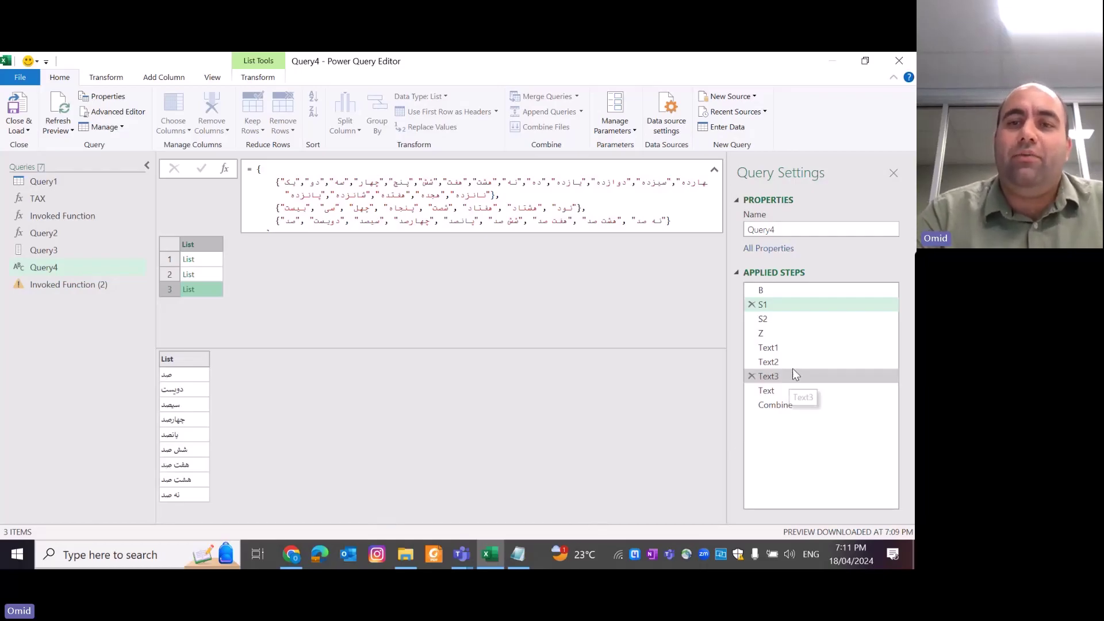
Step: Step through Text1, Text2, Text3, Text and Combine for 54321's Persian phrase, then switch to Teams
{"action": "left_click", "coordinate": [792, 348]}
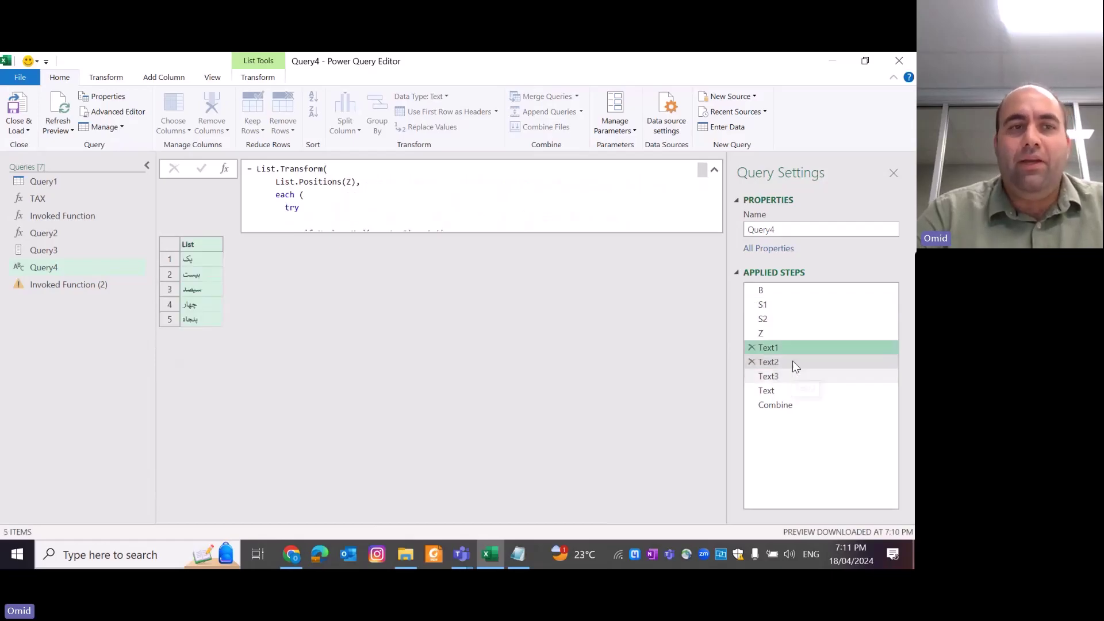
{"action": "left_click", "coordinate": [811, 362]}
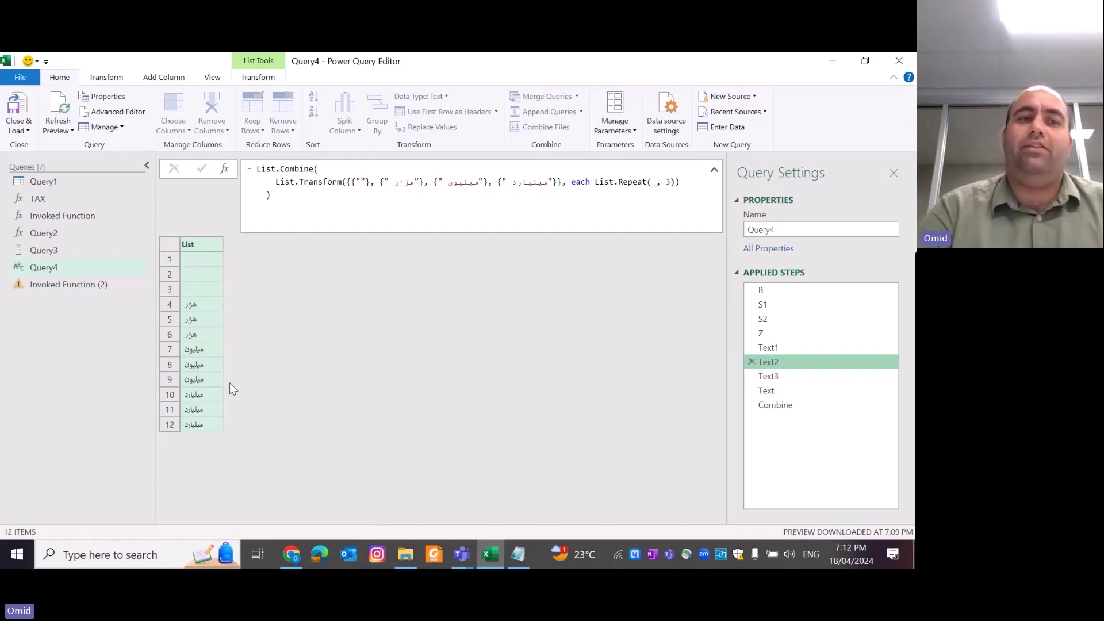
{"action": "left_click", "coordinate": [836, 375]}
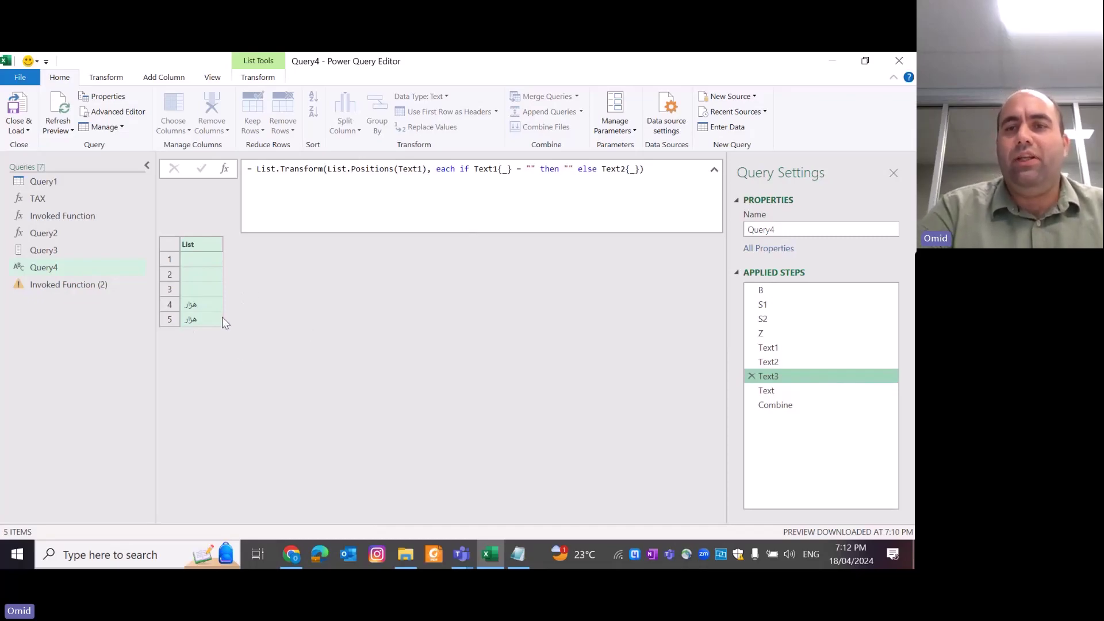
{"action": "left_click", "coordinate": [833, 391]}
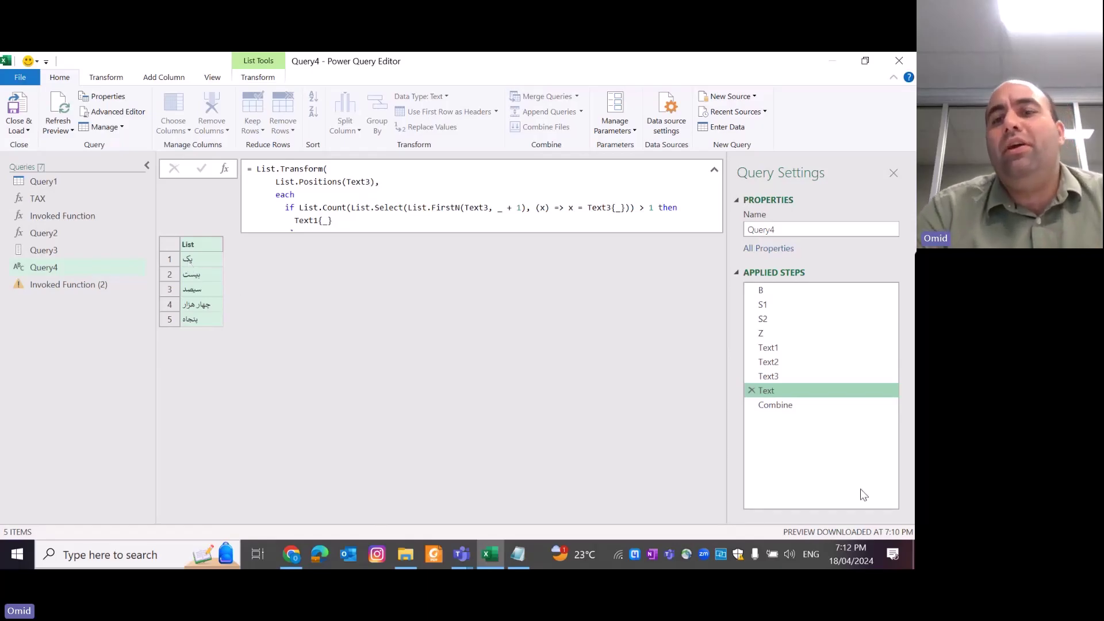
{"action": "left_click", "coordinate": [786, 405]}
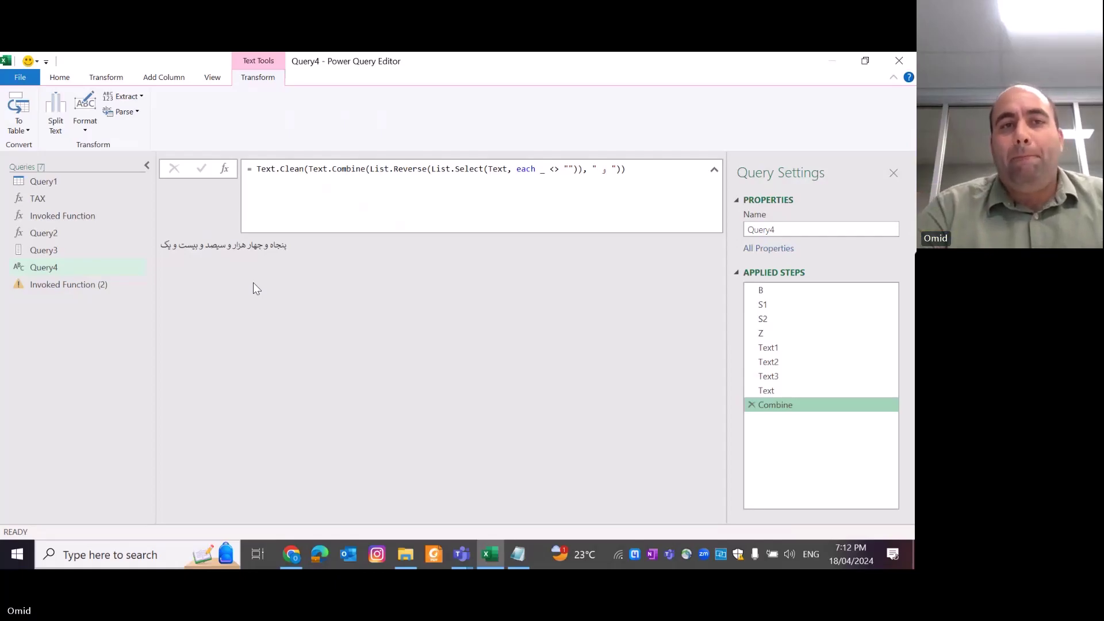
{"action": "key", "text": "alt+Tab"}
{"action": "key", "text": "alt+Tab"}
{"action": "key", "text": "alt+Tab"}
{"action": "key", "text": "alt+Tab"}
{"action": "key", "text": "alt+Tab"}
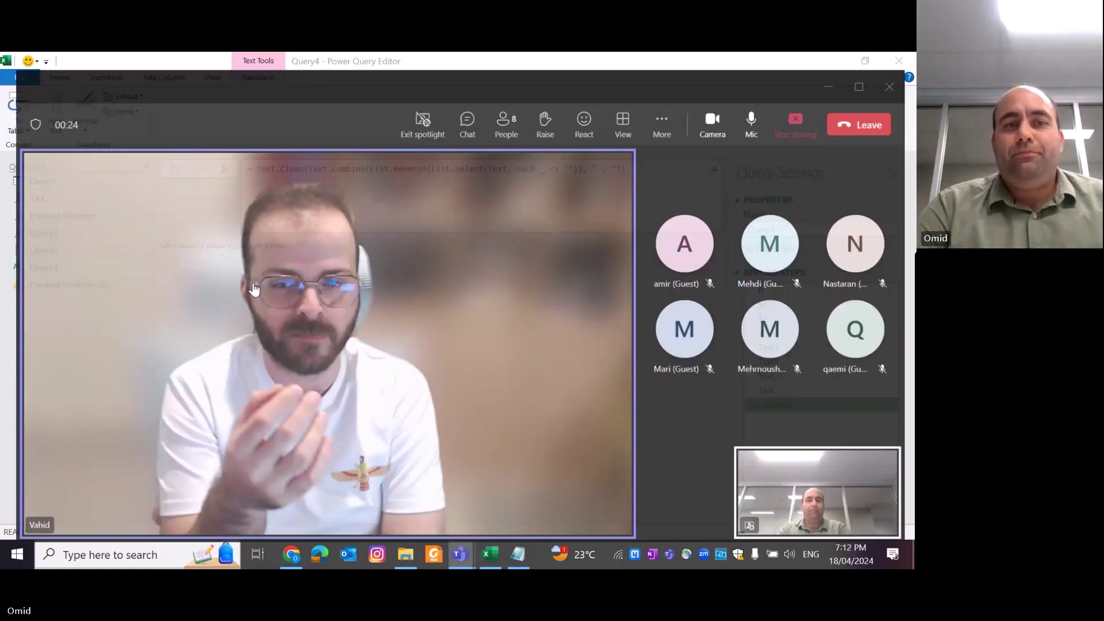